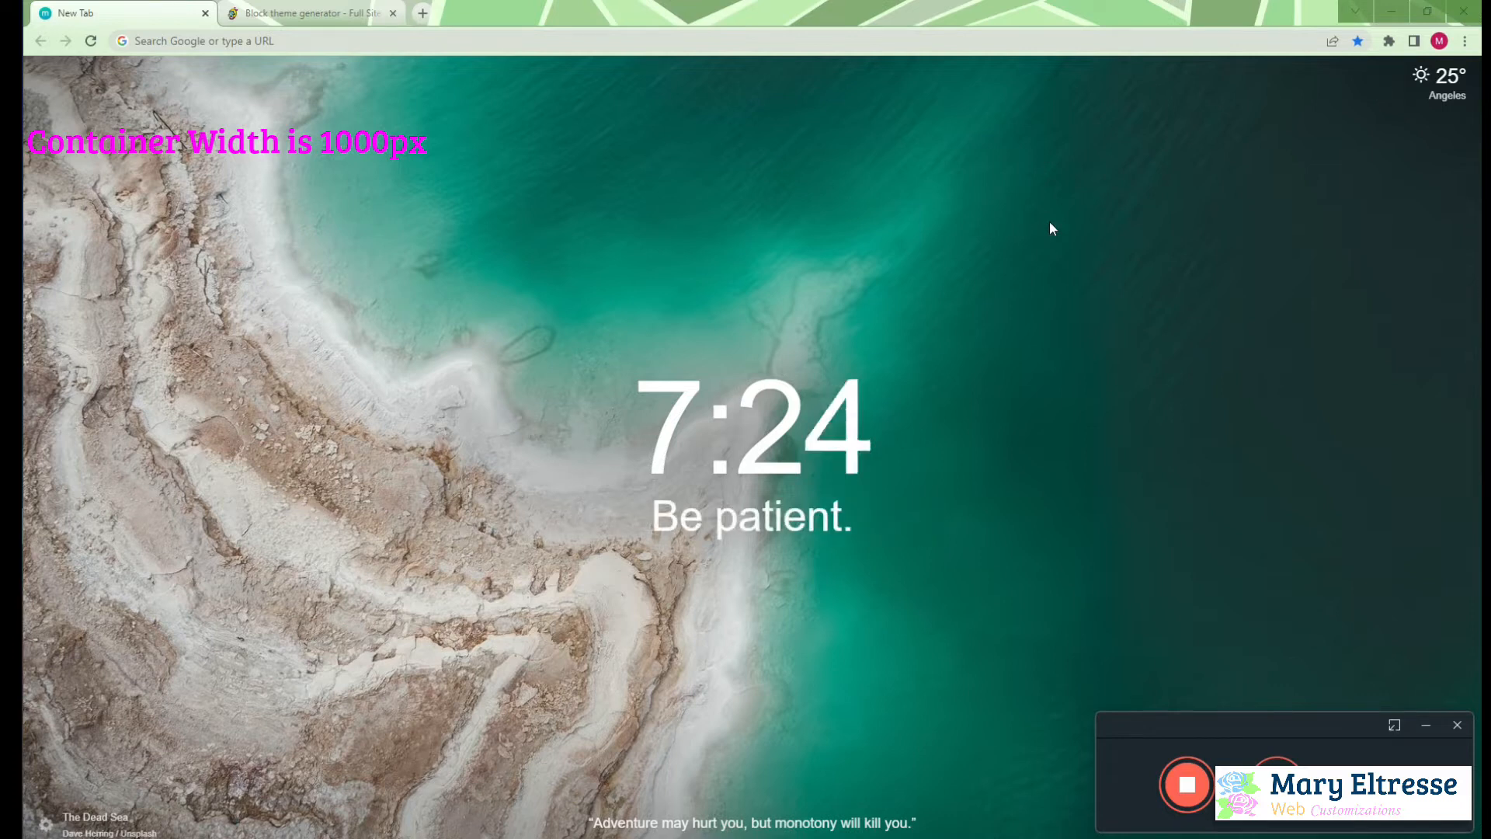
# Switch to the Block theme generator page and enter the owner's brand name as the theme name
pyautogui.click(348, 22)
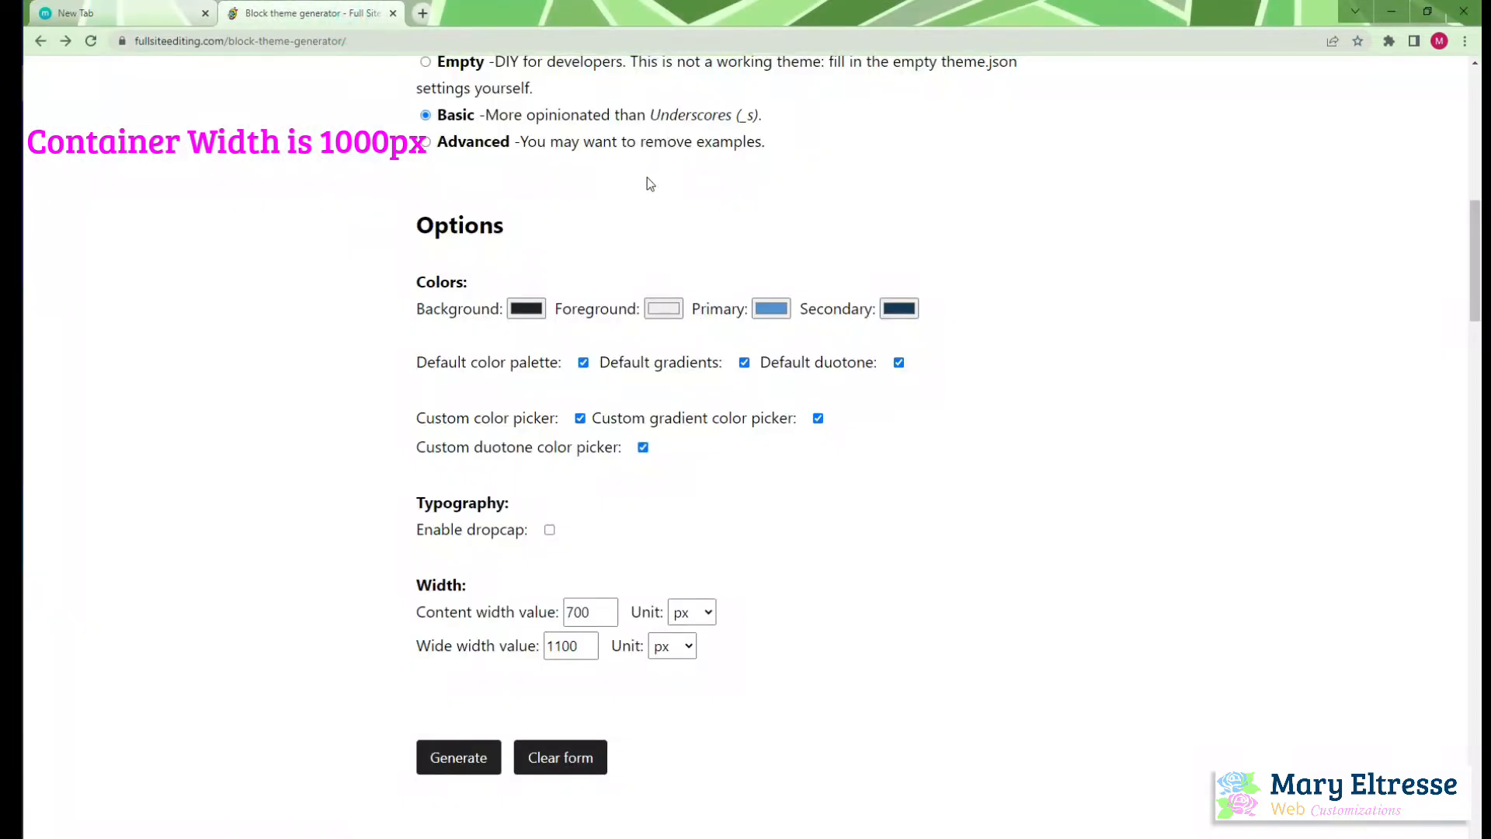
pyautogui.scroll(10, 664, 159)
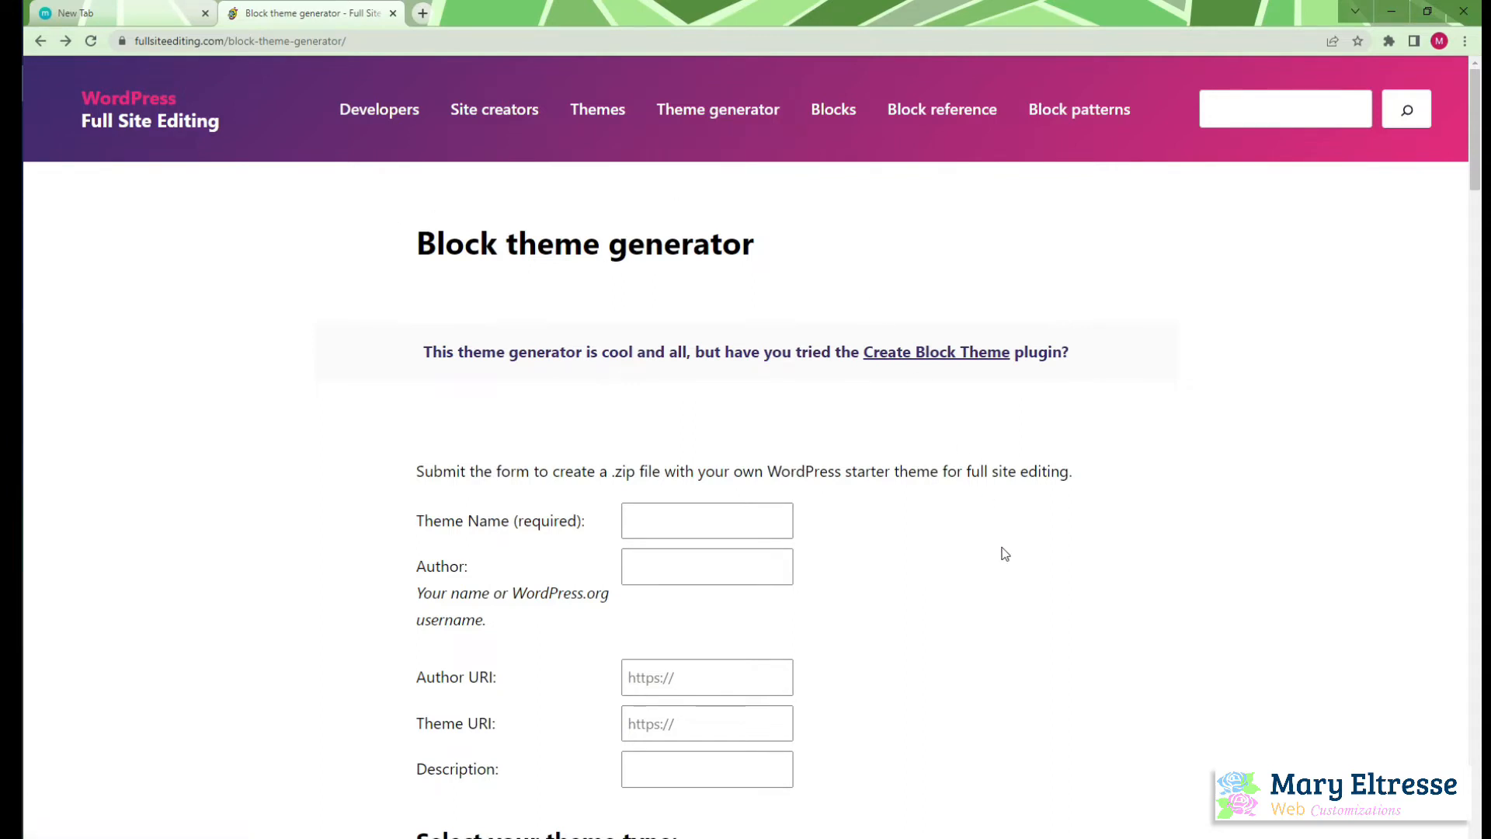
pyautogui.scroll(-2, 1004, 553)
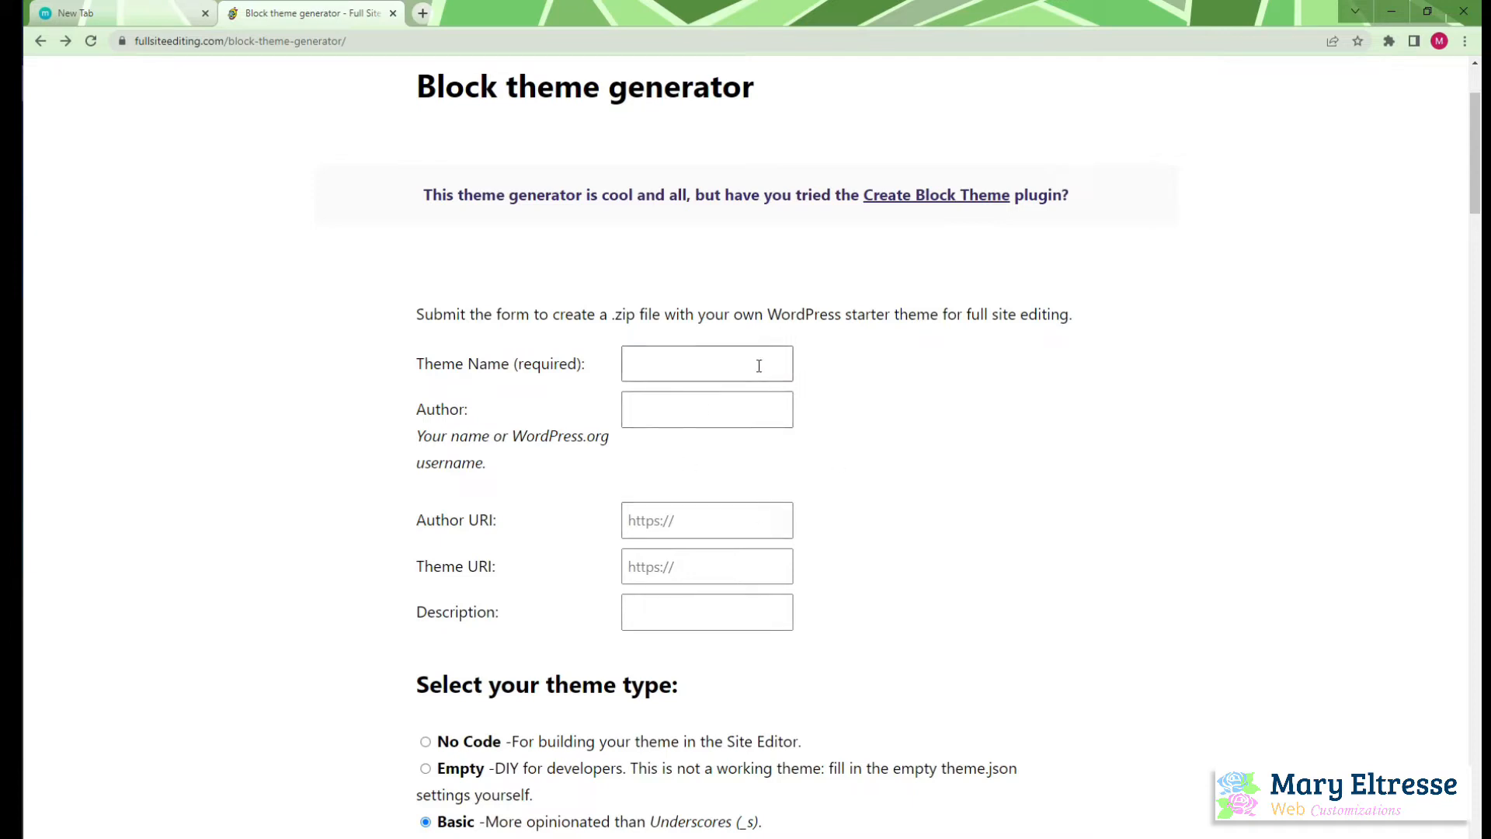
pyautogui.click(703, 368)
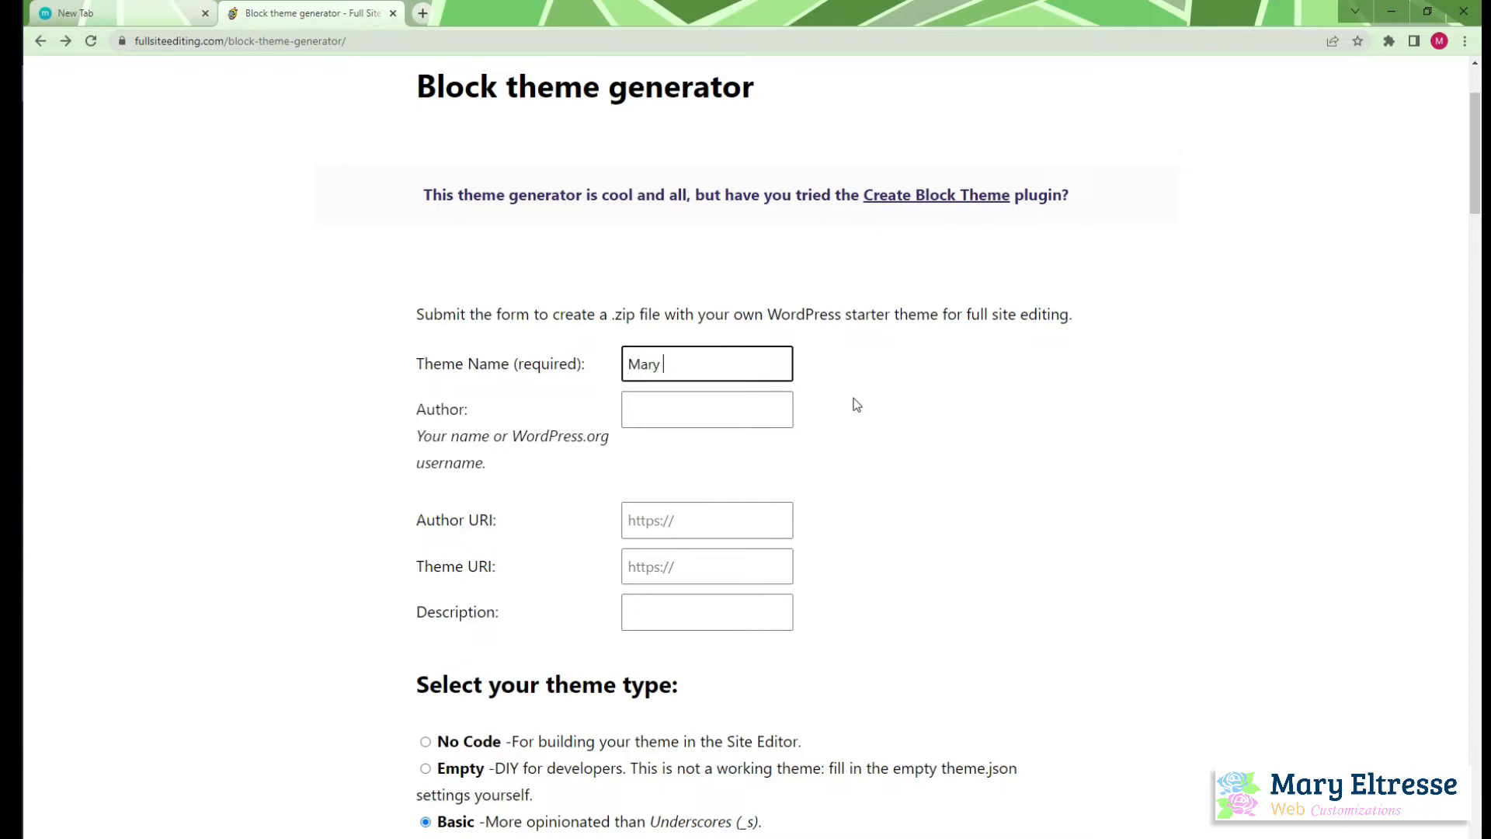
pyautogui.press('BackSpace')
pyautogui.press('BackSpace')
pyautogui.press('BackSpace')
pyautogui.press('BackSpace')
pyautogui.press('BackSpace')
pyautogui.press('BackSpace')
# Enter the author's full name in the Author field
pyautogui.click(721, 413)
pyautogui.write('a')
pyautogui.press('BackSpace')
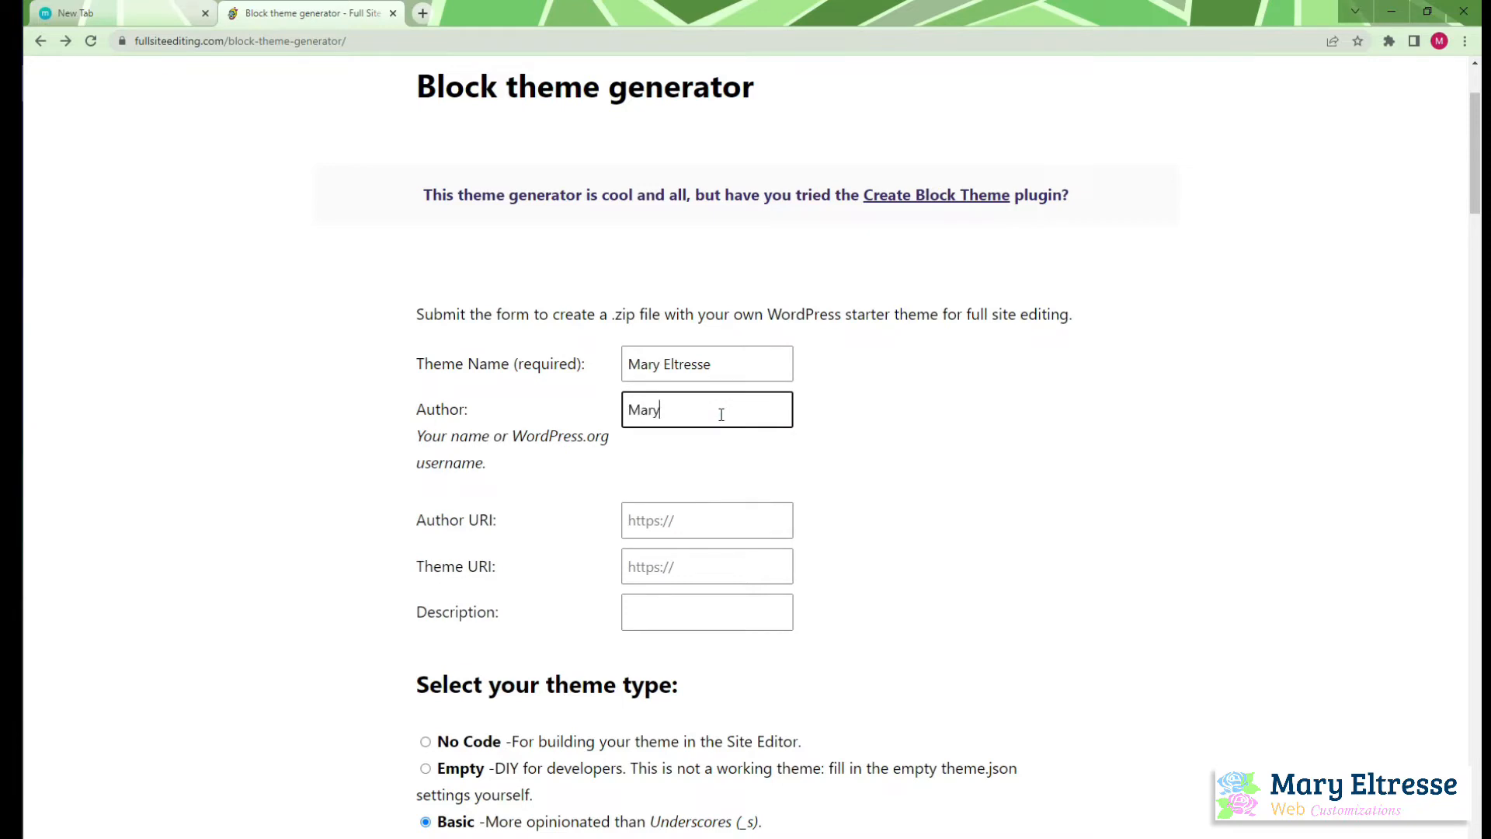
# Open the web customization business's Facebook page in a new browser tab and copy its address for the Author URI
pyautogui.click(715, 510)
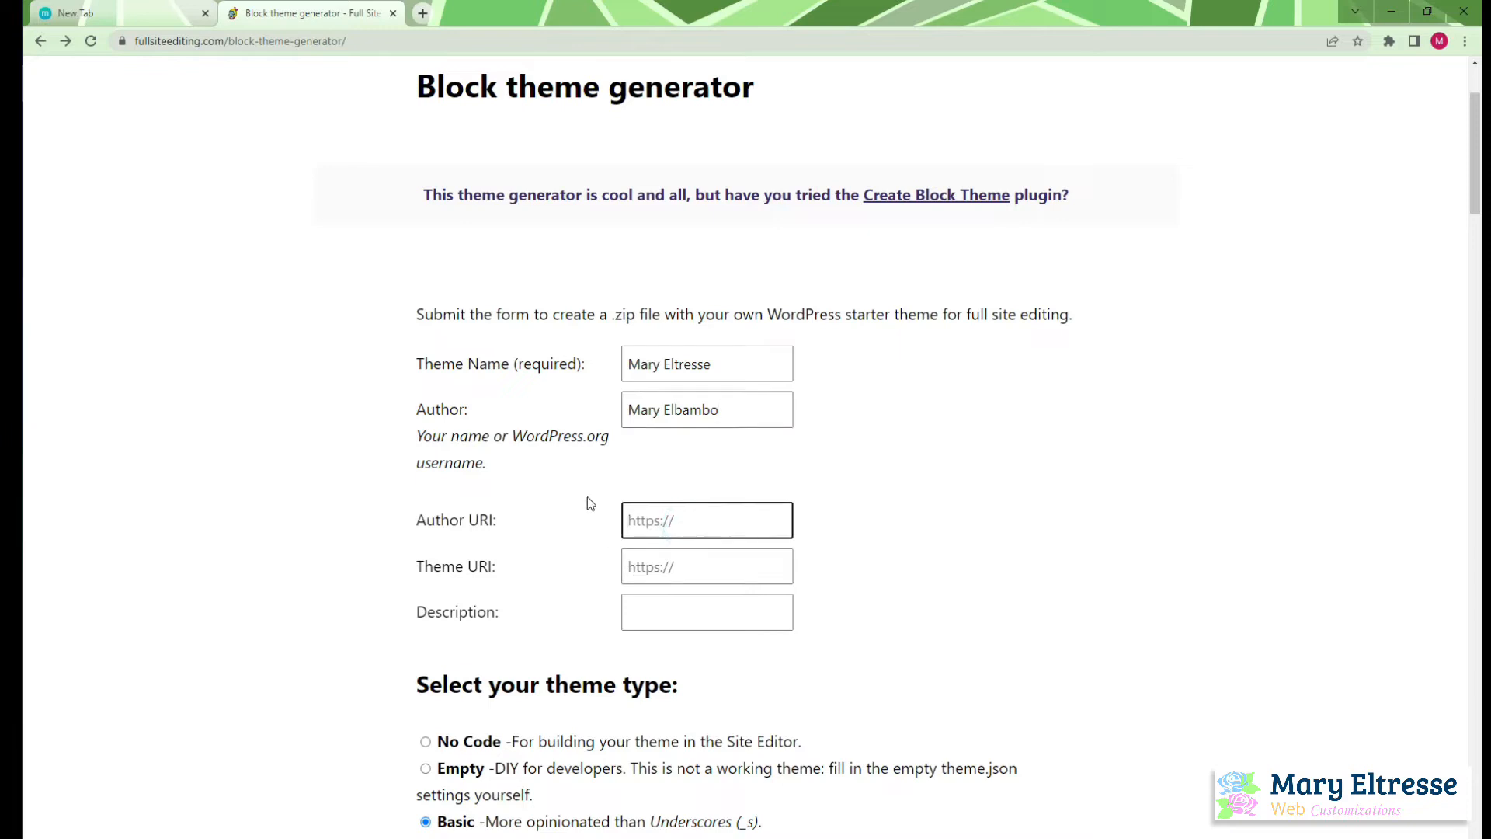
pyautogui.click(432, 13)
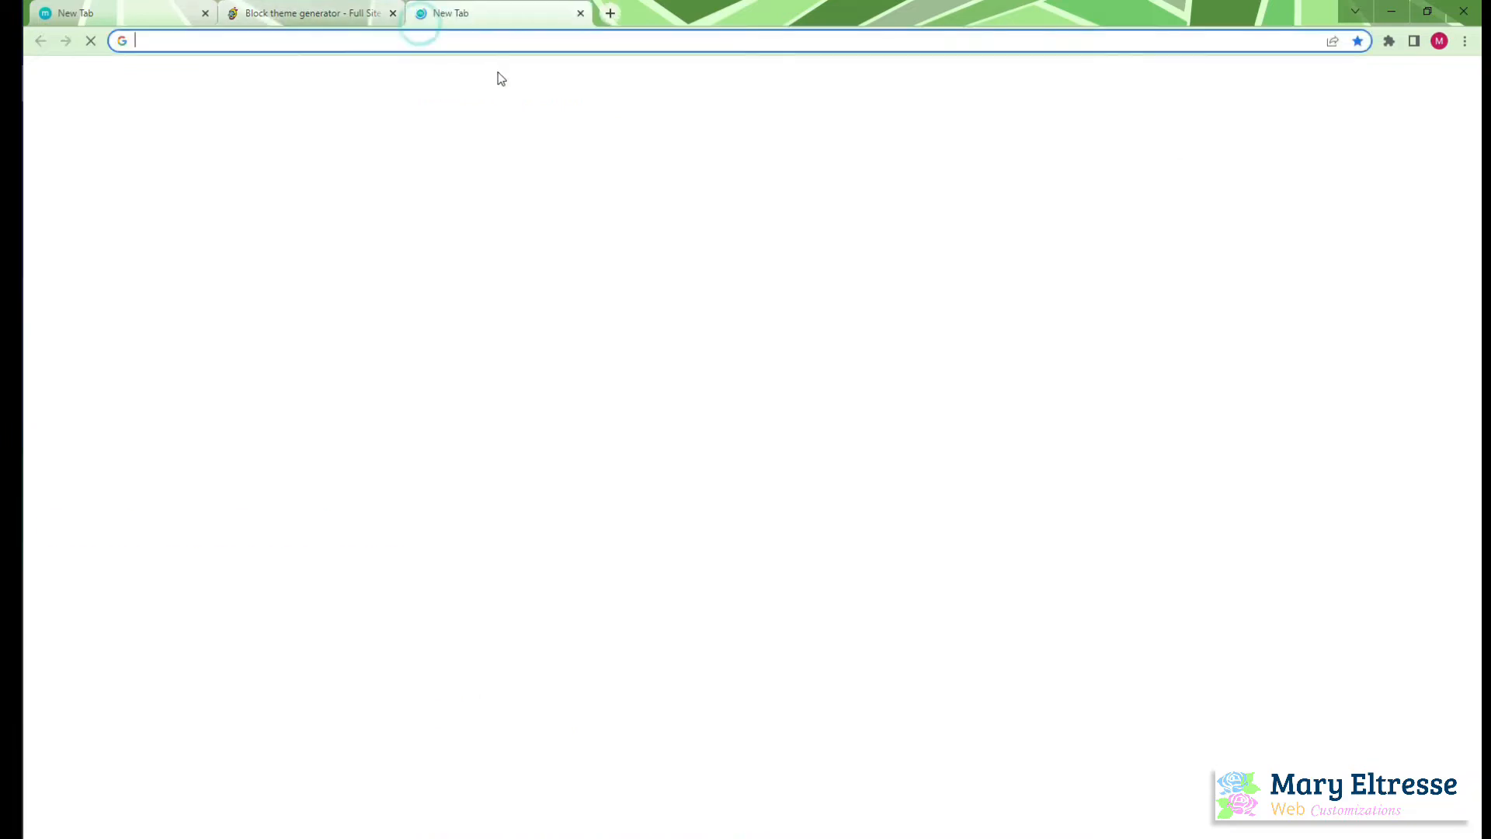
pyautogui.write('facebook.com/')
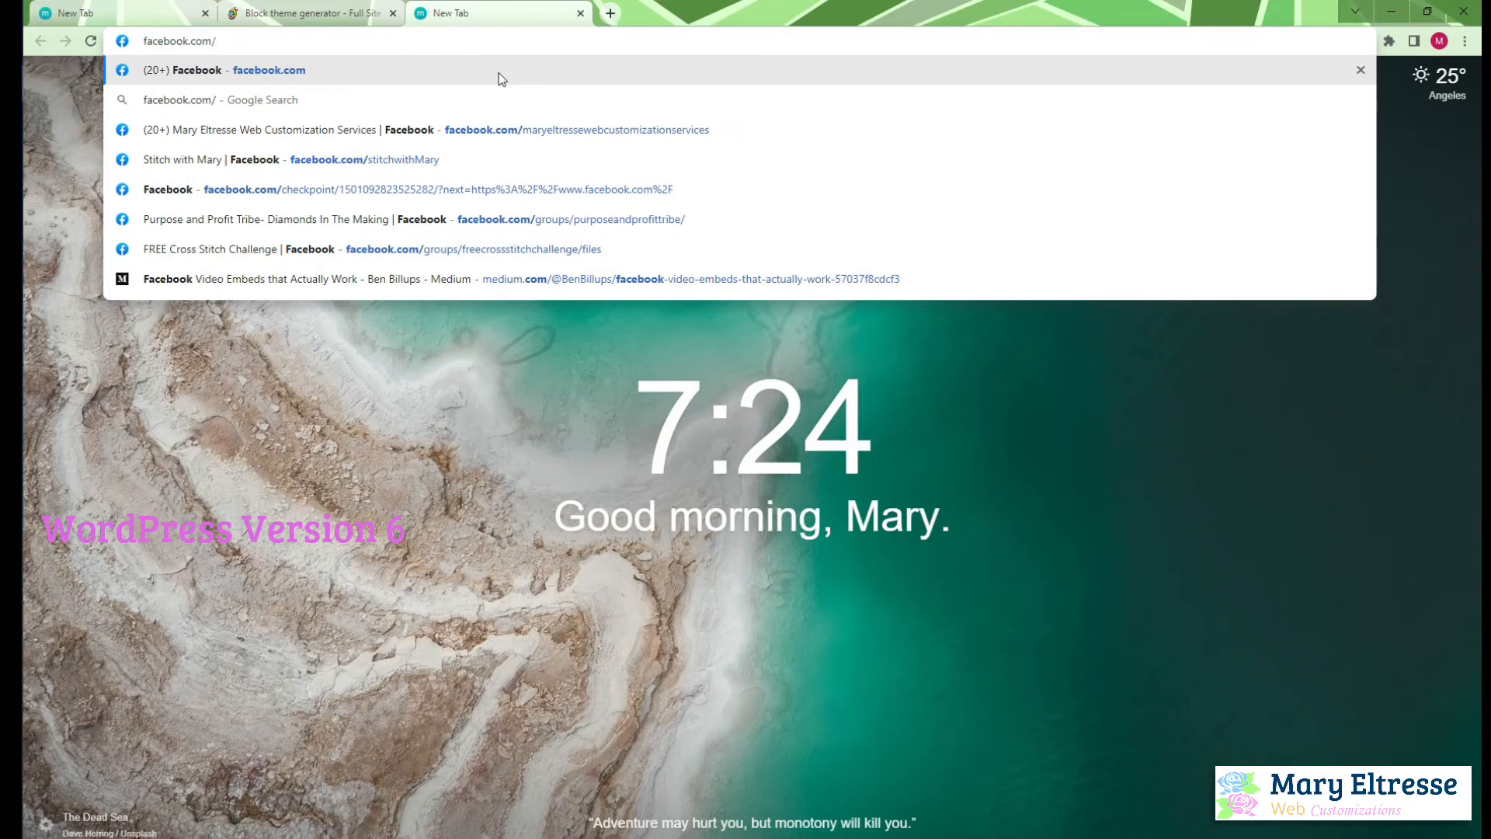
pyautogui.write('mar')
pyautogui.press('Return')
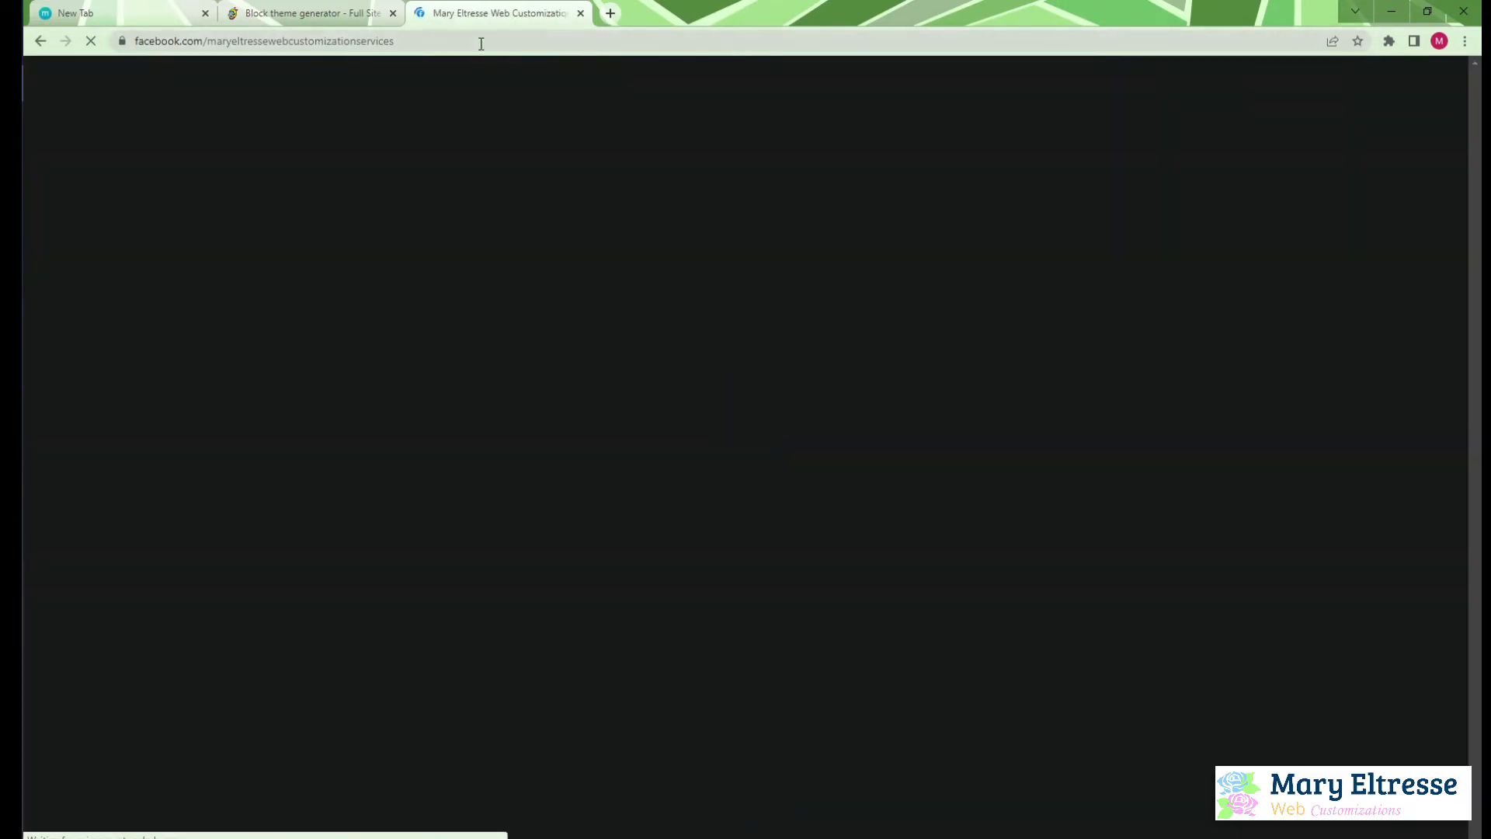
pyautogui.click(481, 42)
pyautogui.hotkey('ctrl', 'c')
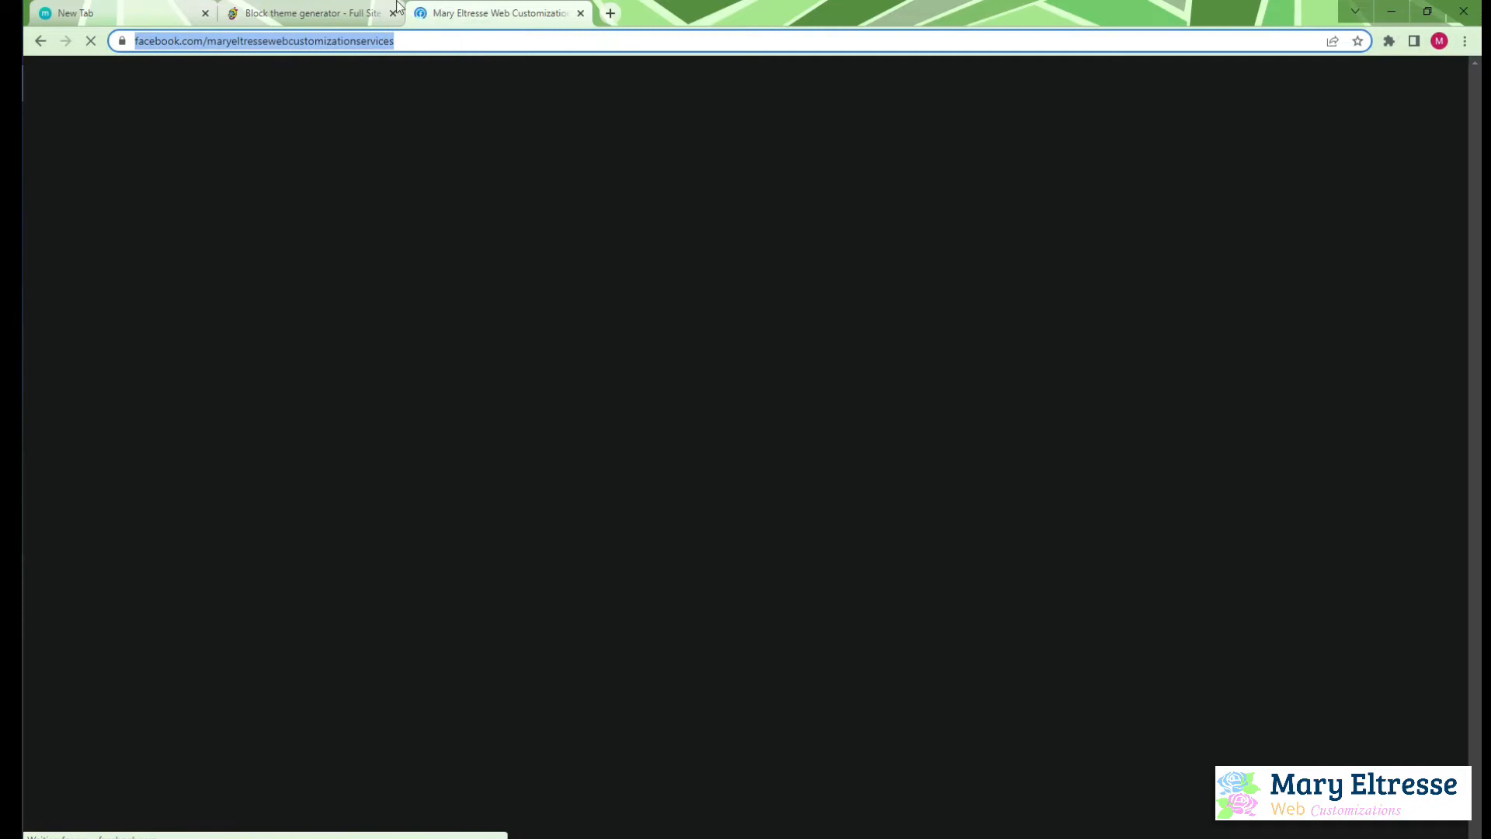
# Fill both the Author URI and the Theme URI in the theme generator form with the copied Facebook page address
pyautogui.click(341, 22)
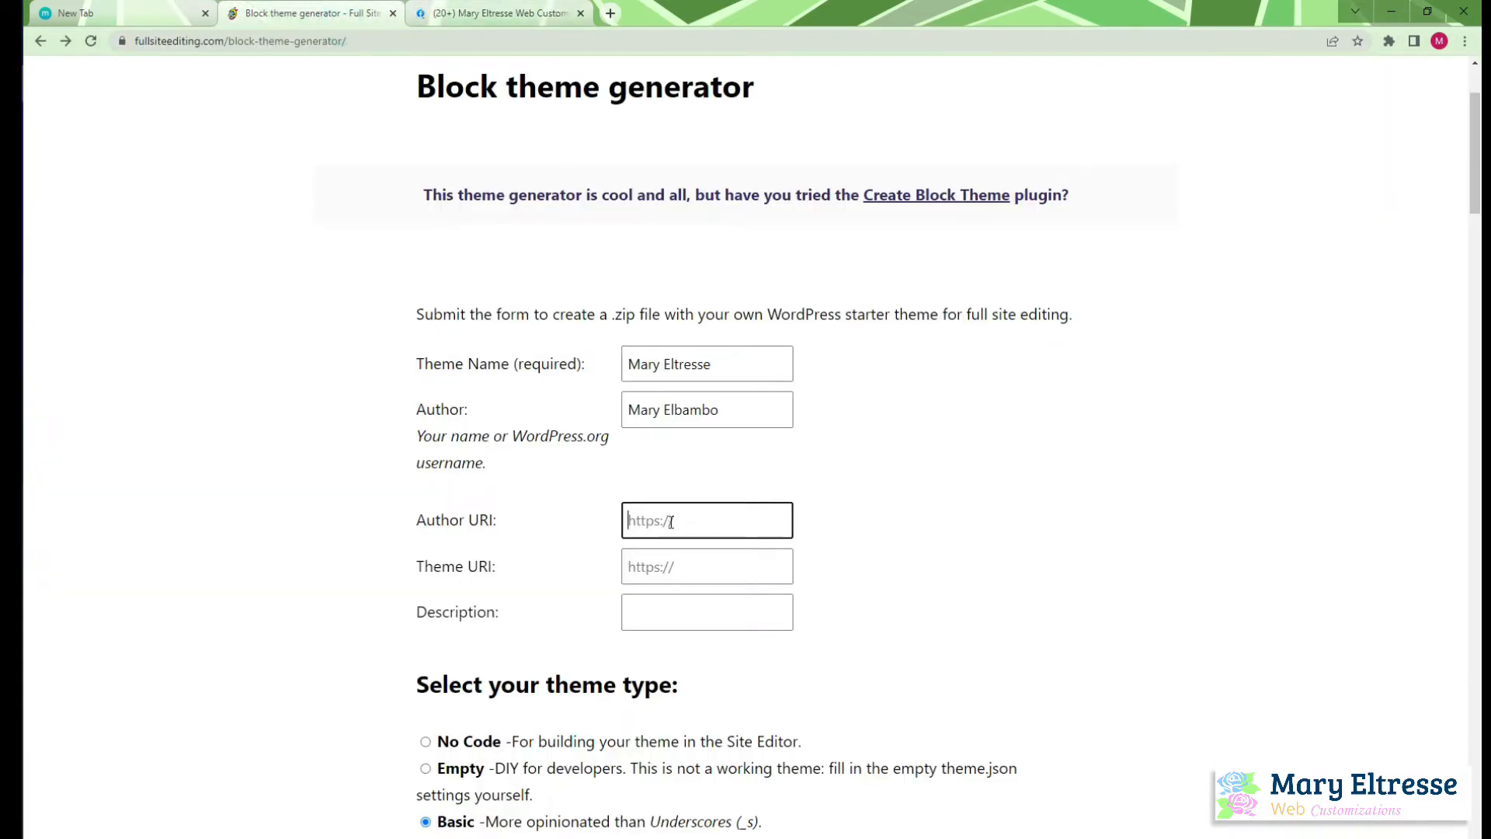
pyautogui.hotkey('ctrl', 'v')
pyautogui.click(664, 571)
pyautogui.hotkey('ctrl', 'v')
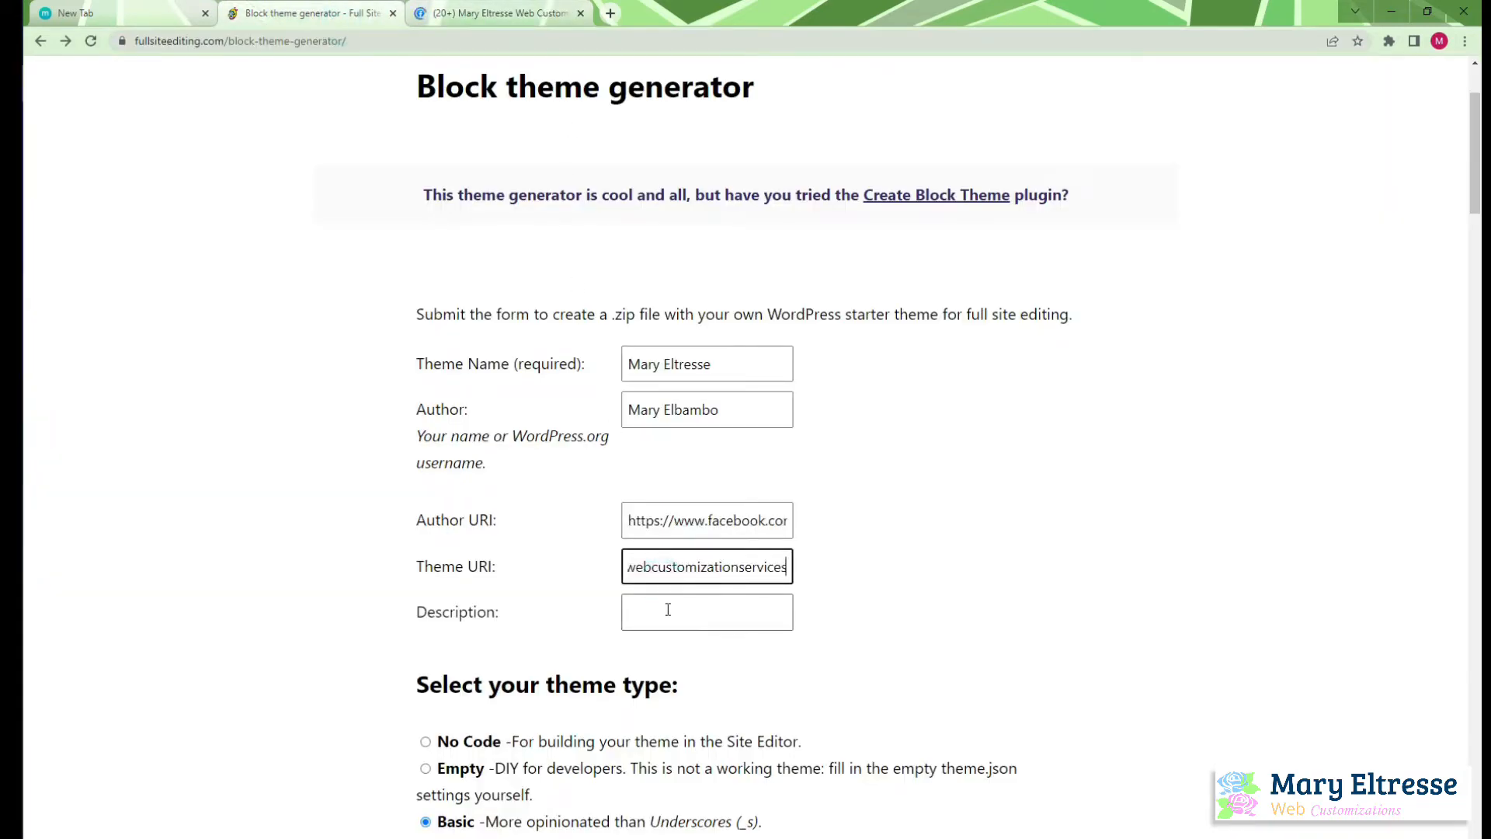
# Enter the theme description "modern ligh theme created using WordPress Block template"
pyautogui.click(666, 610)
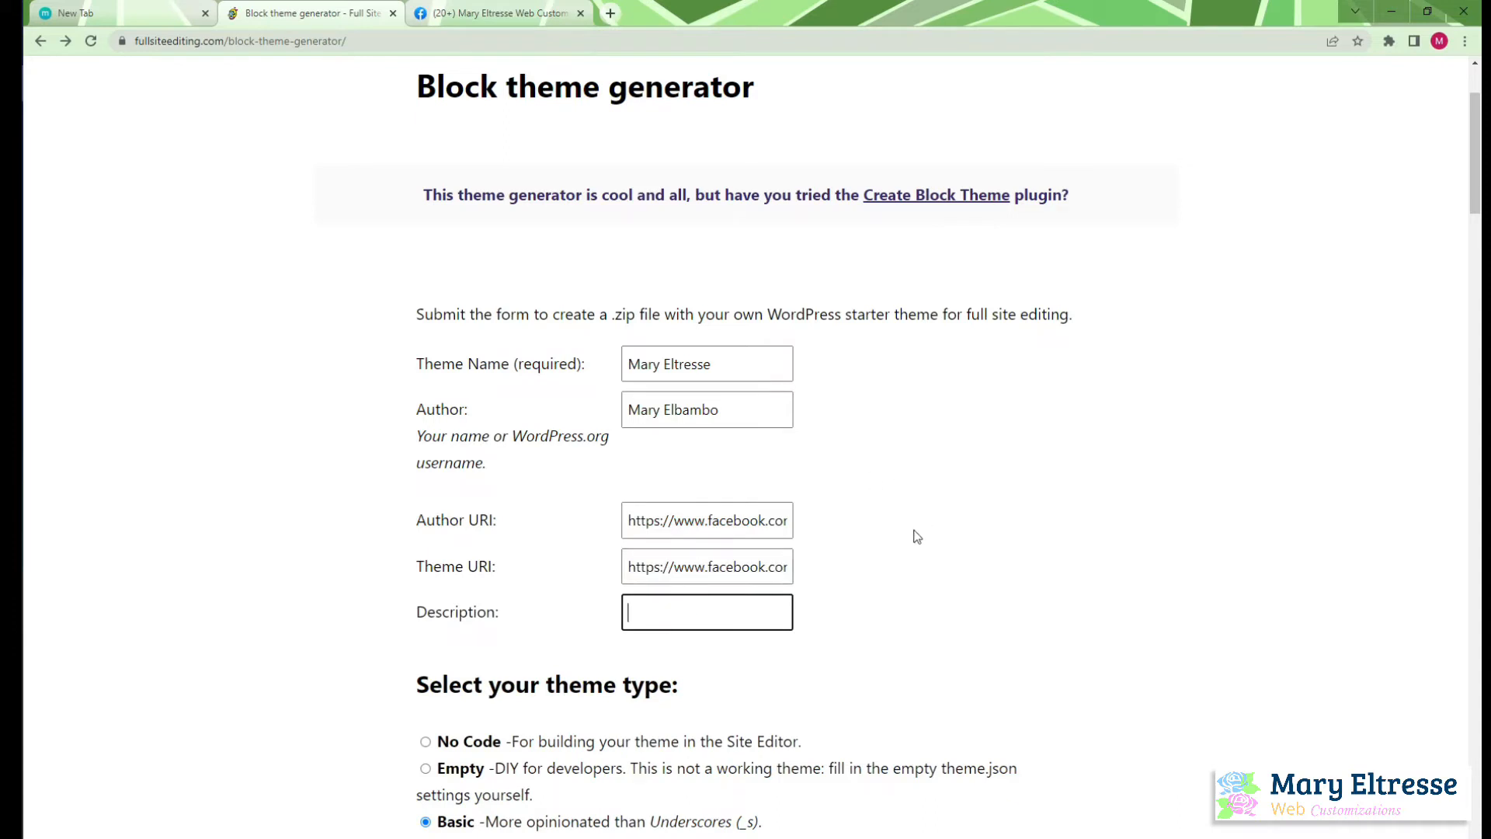
pyautogui.scroll(-1, 952, 514)
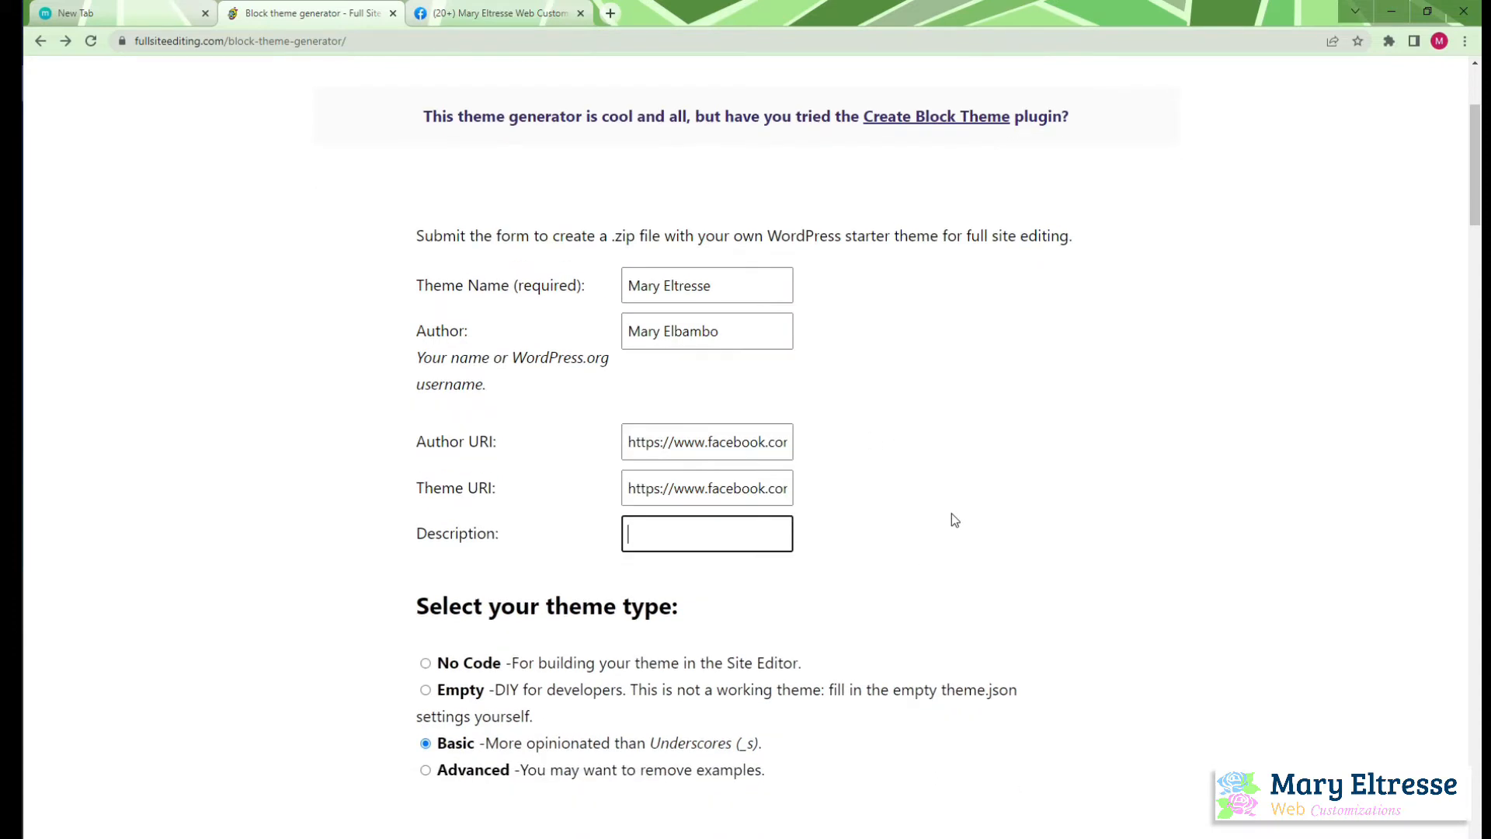
pyautogui.write('modern ligh theme create')
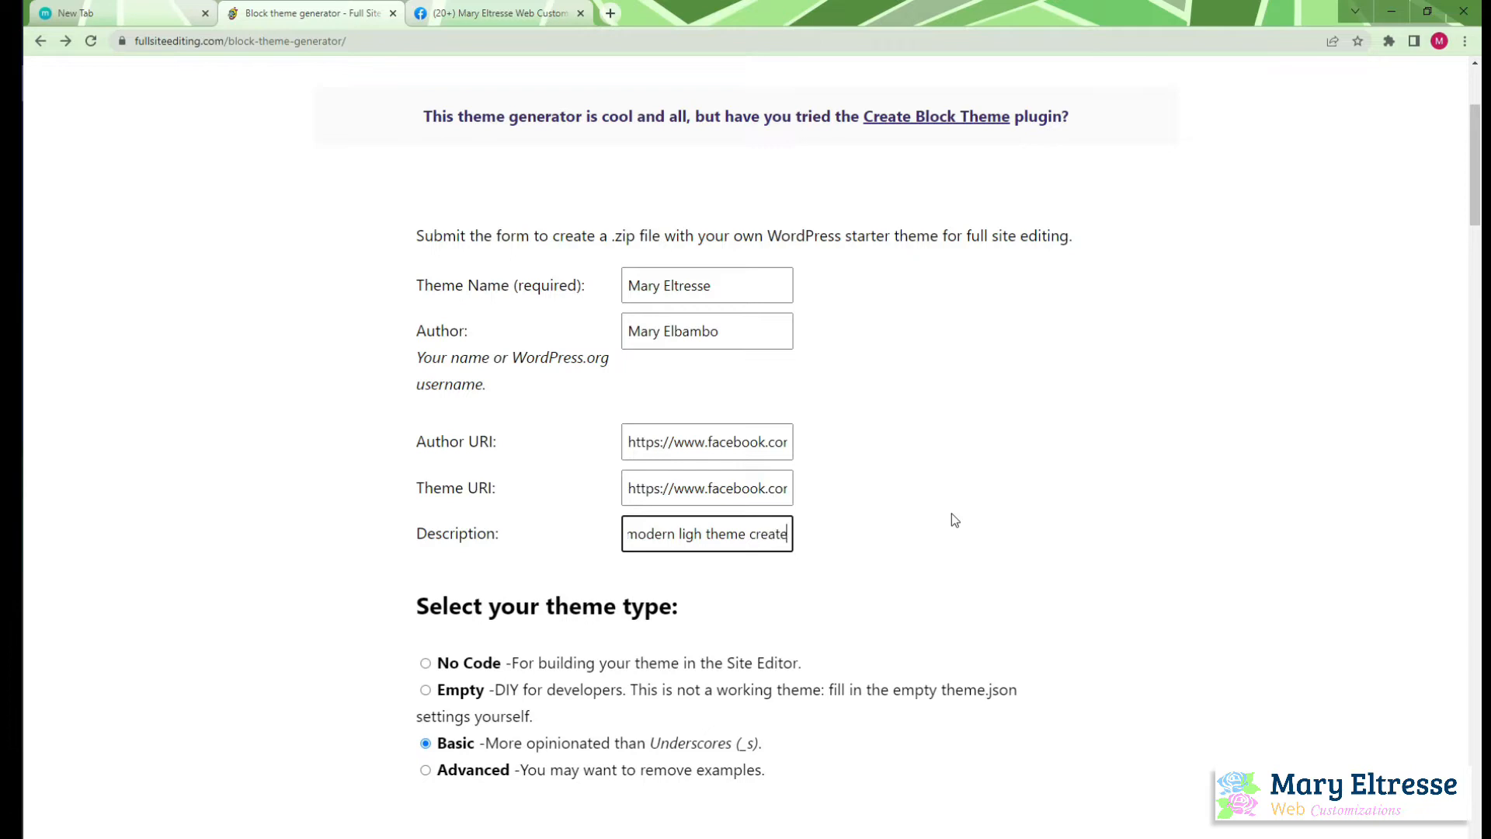
pyautogui.write('d using')
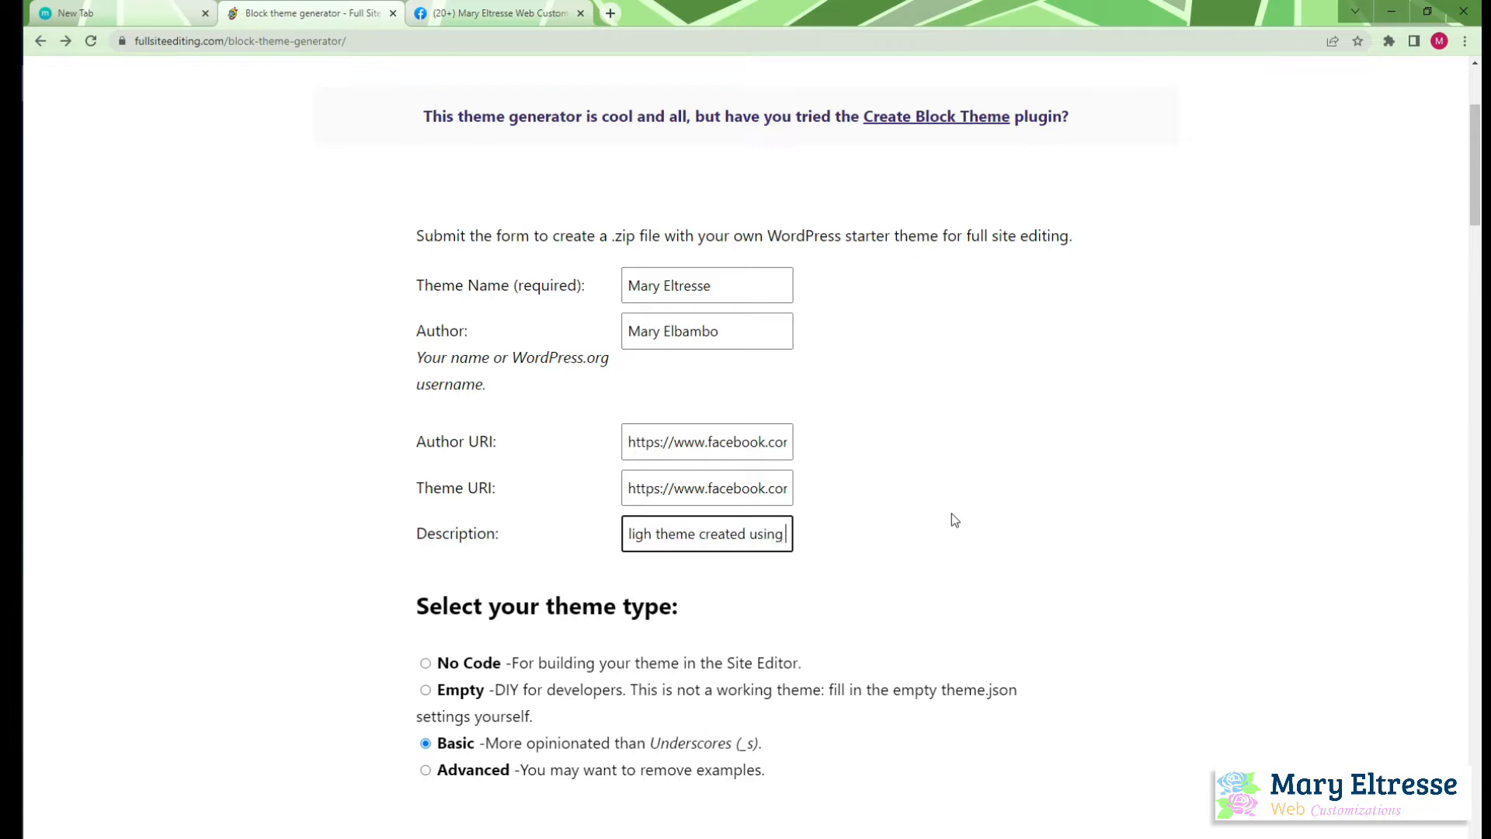
pyautogui.write(' word')
pyautogui.press('BackSpace')
pyautogui.press('BackSpace')
pyautogui.press('BackSpace')
pyautogui.press('BackSpace')
pyautogui.press('BackSpace')
pyautogui.write('w')
pyautogui.press('BackSpace')
pyautogui.write('WordPress')
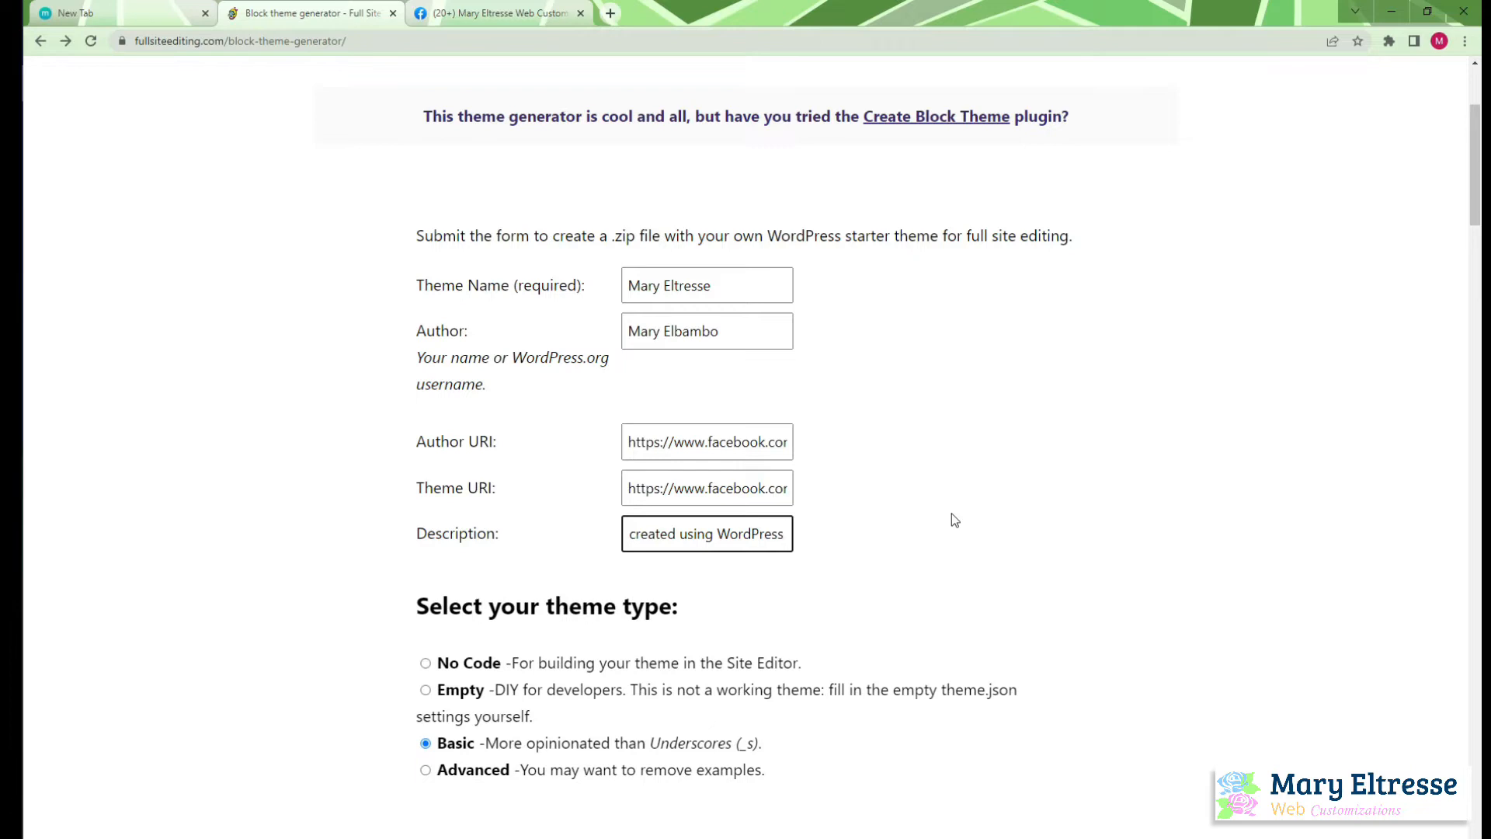
pyautogui.write(' Block template')
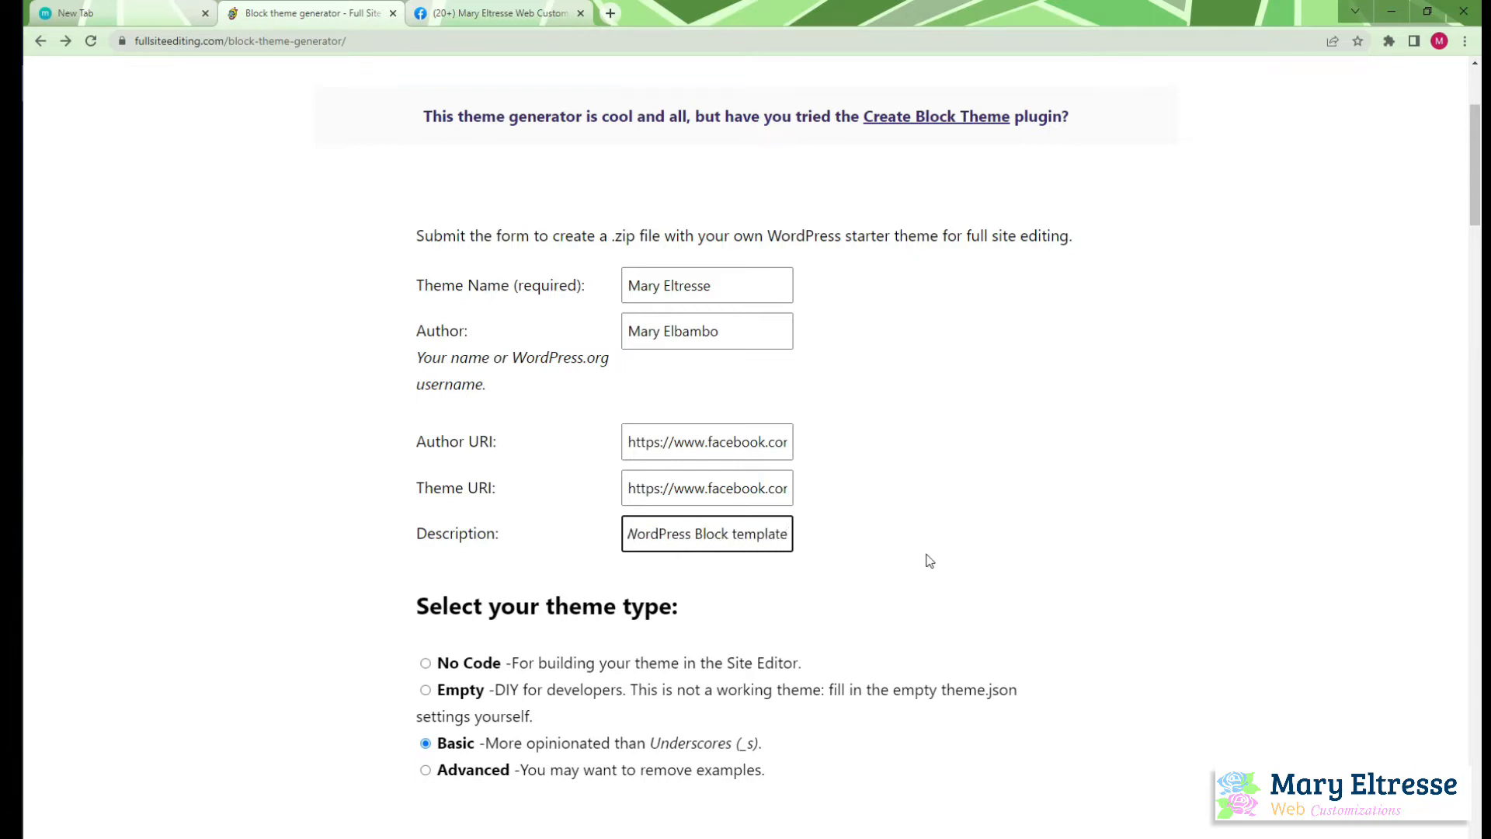
# Set the theme type to Empty, the DIY option for developers
pyautogui.scroll(-2, 776, 559)
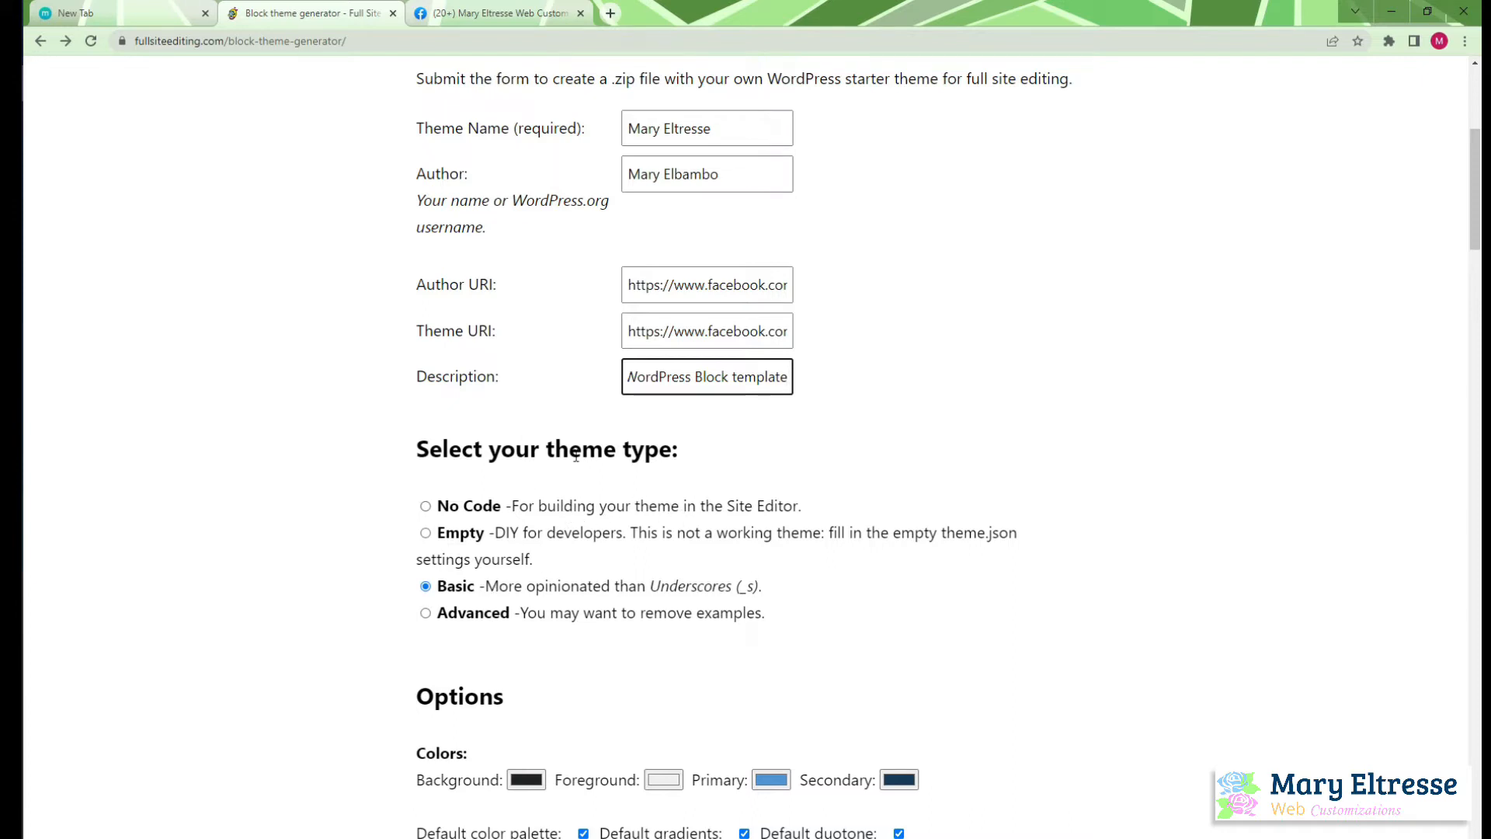
pyautogui.scroll(-10, 657, 582)
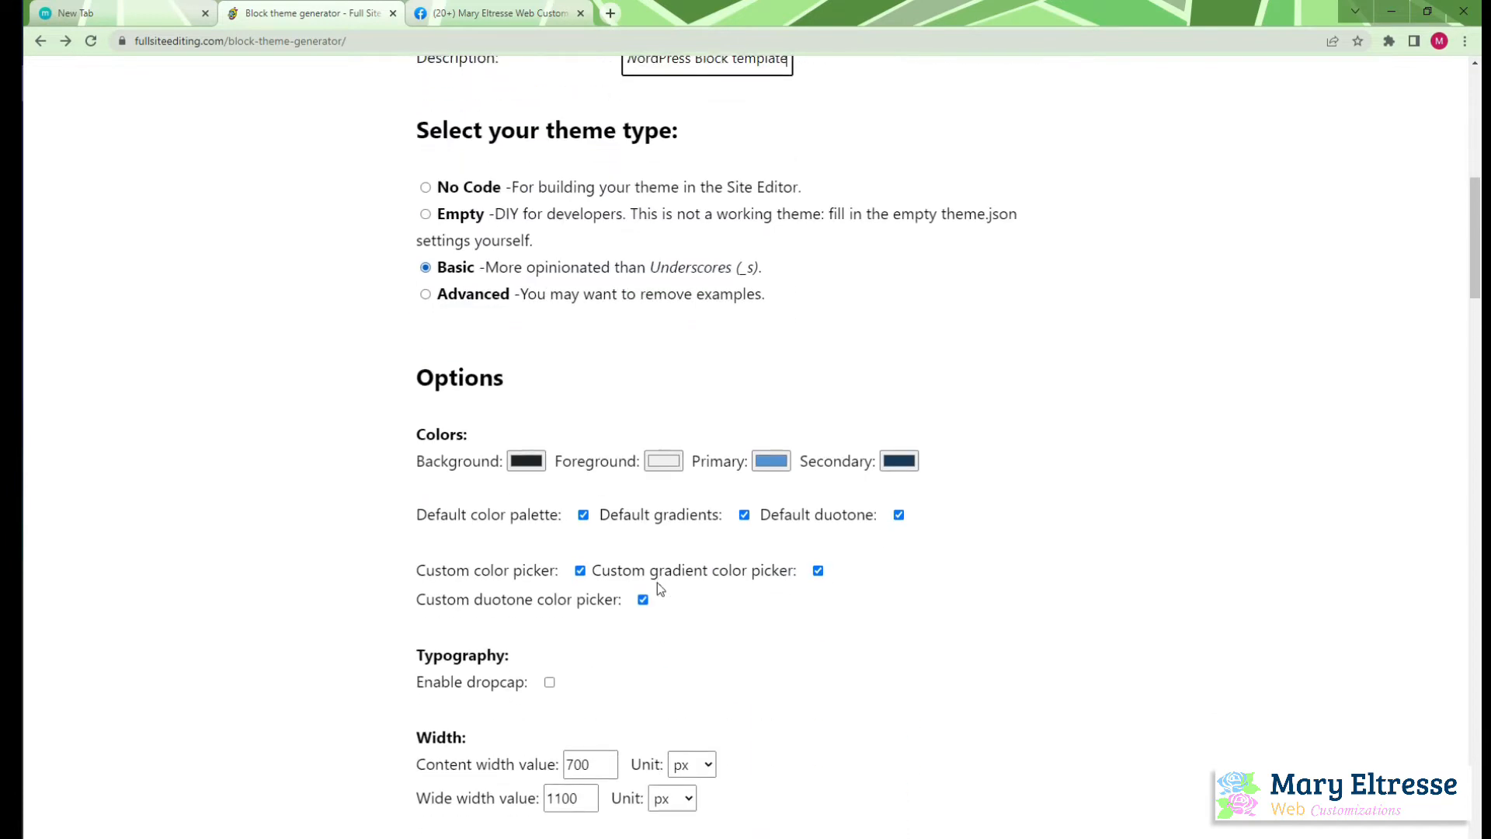
pyautogui.scroll(1, 657, 582)
pyautogui.scroll(-3, 655, 582)
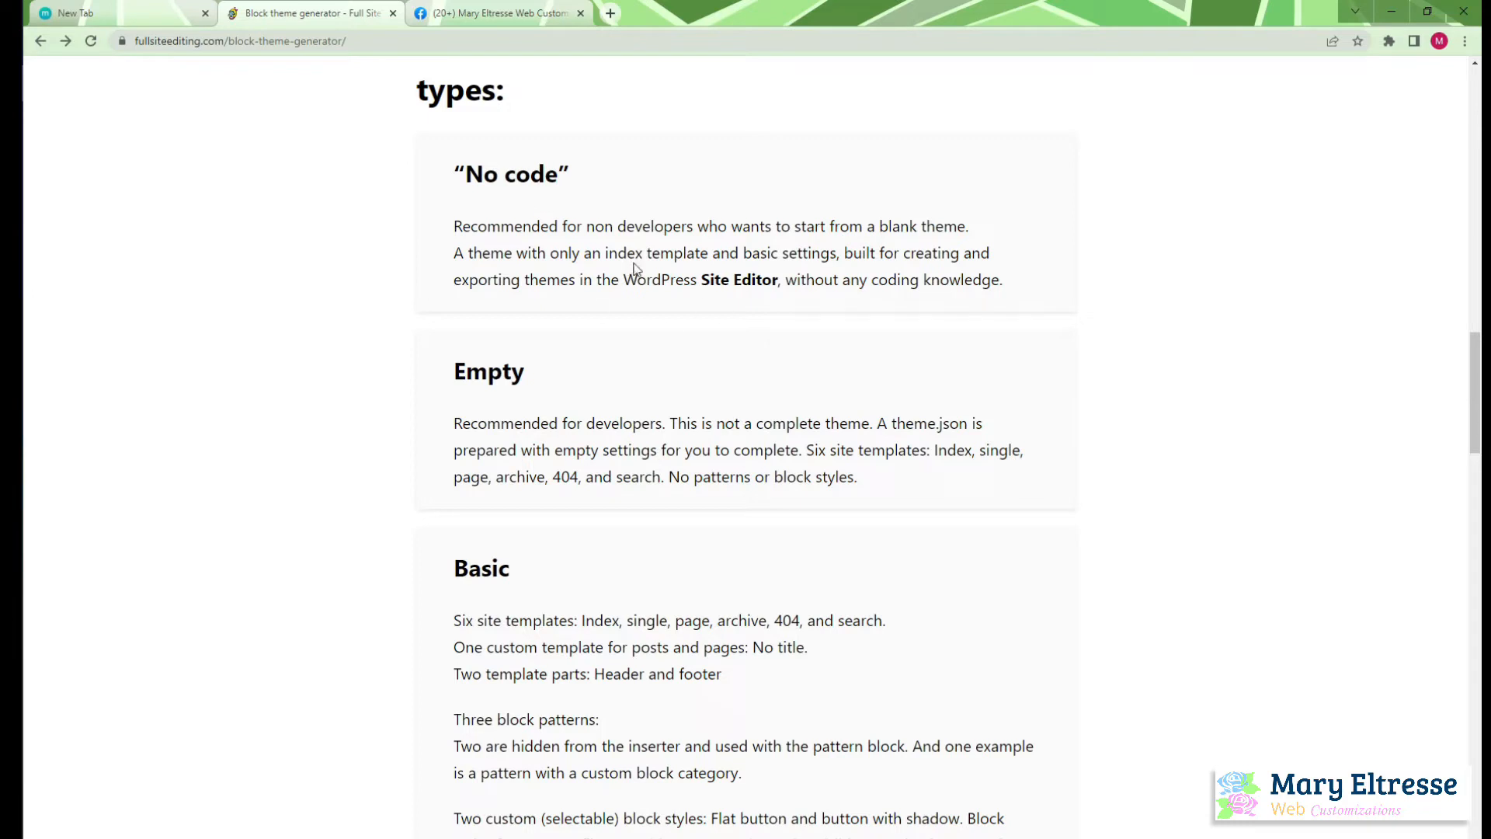
pyautogui.scroll(10, 636, 409)
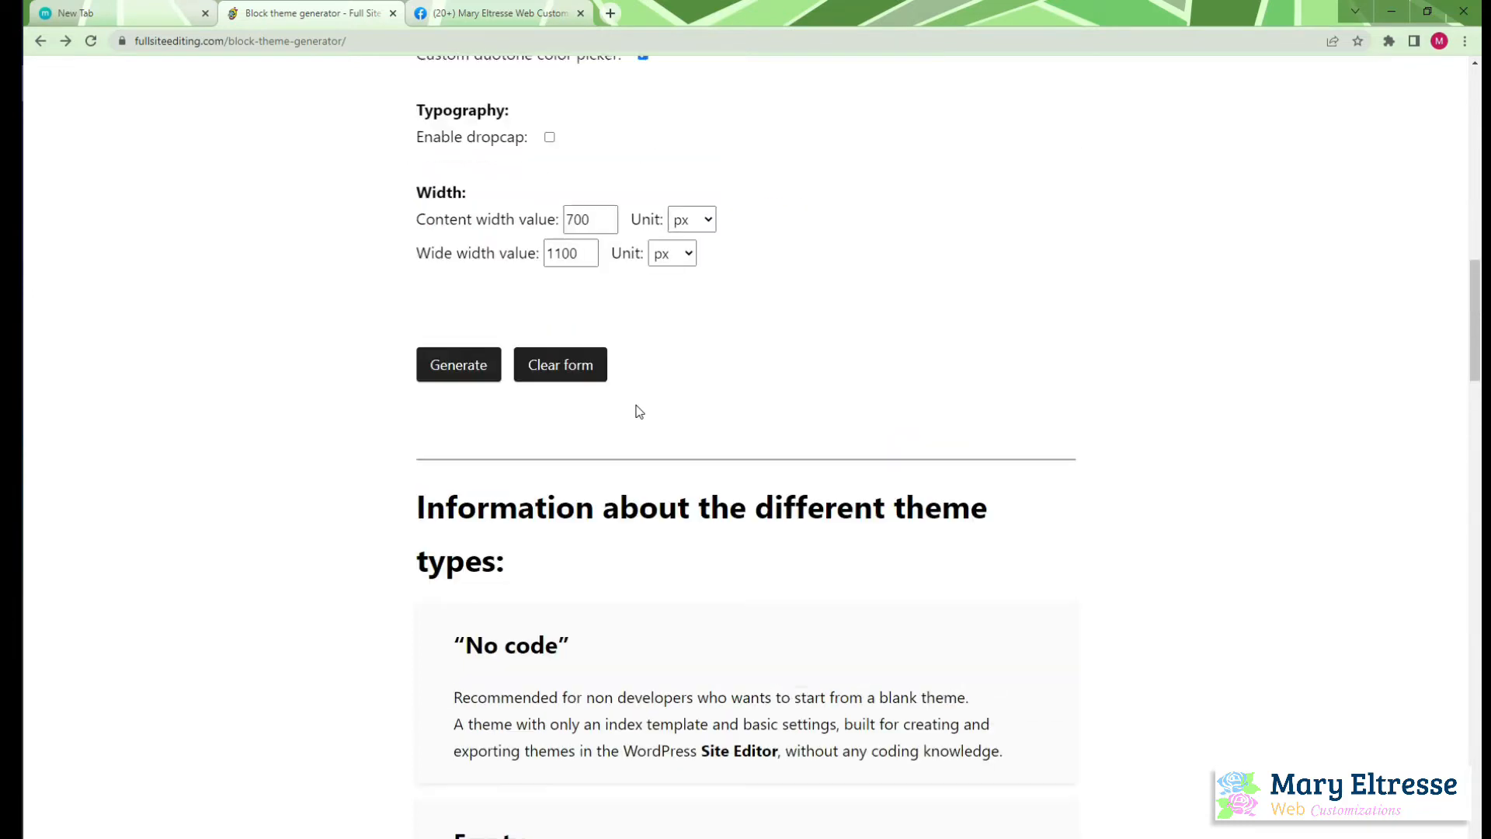
pyautogui.scroll(3, 639, 411)
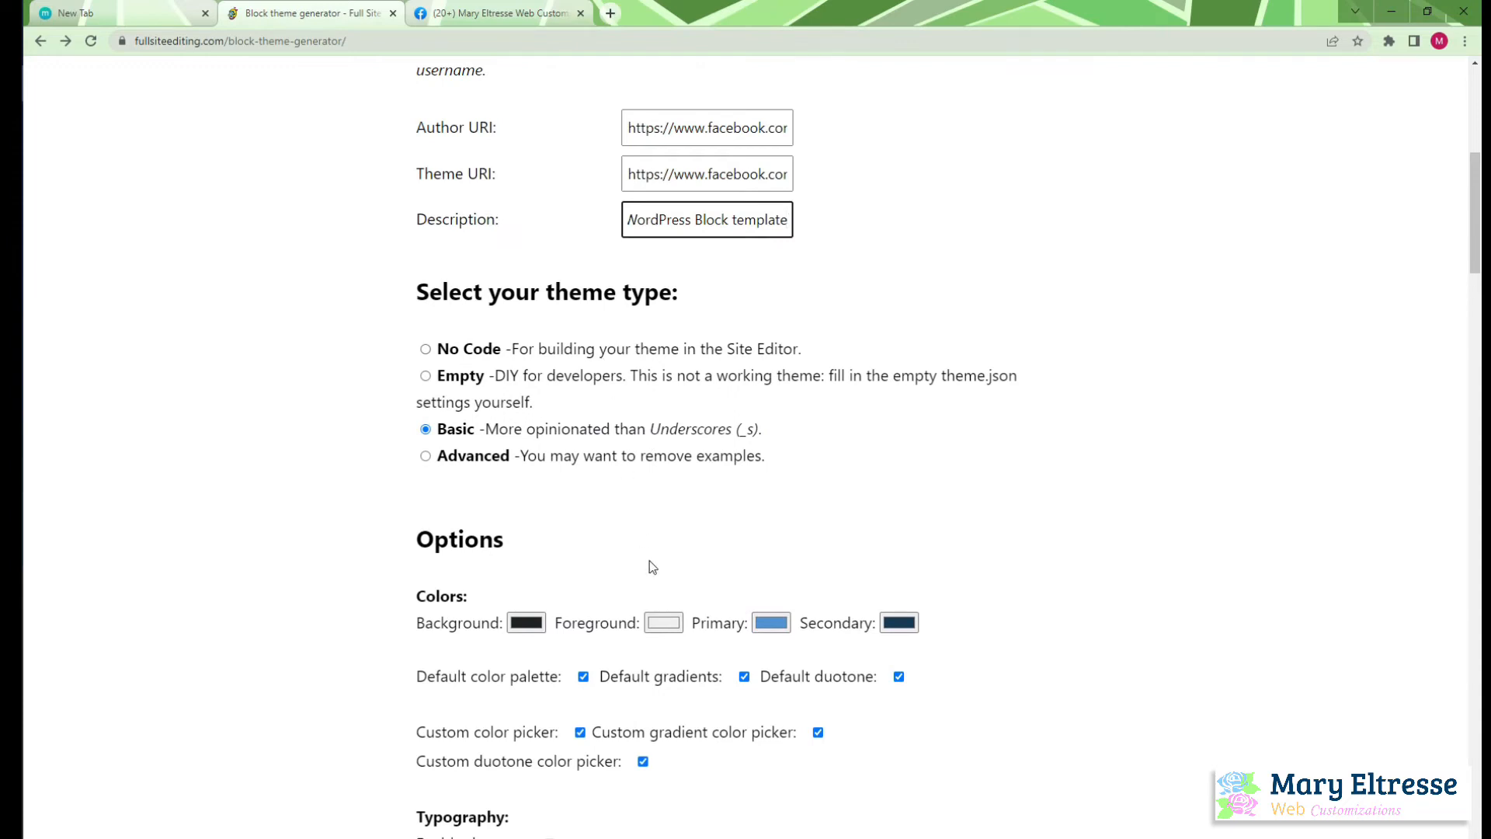
pyautogui.scroll(-7, 651, 567)
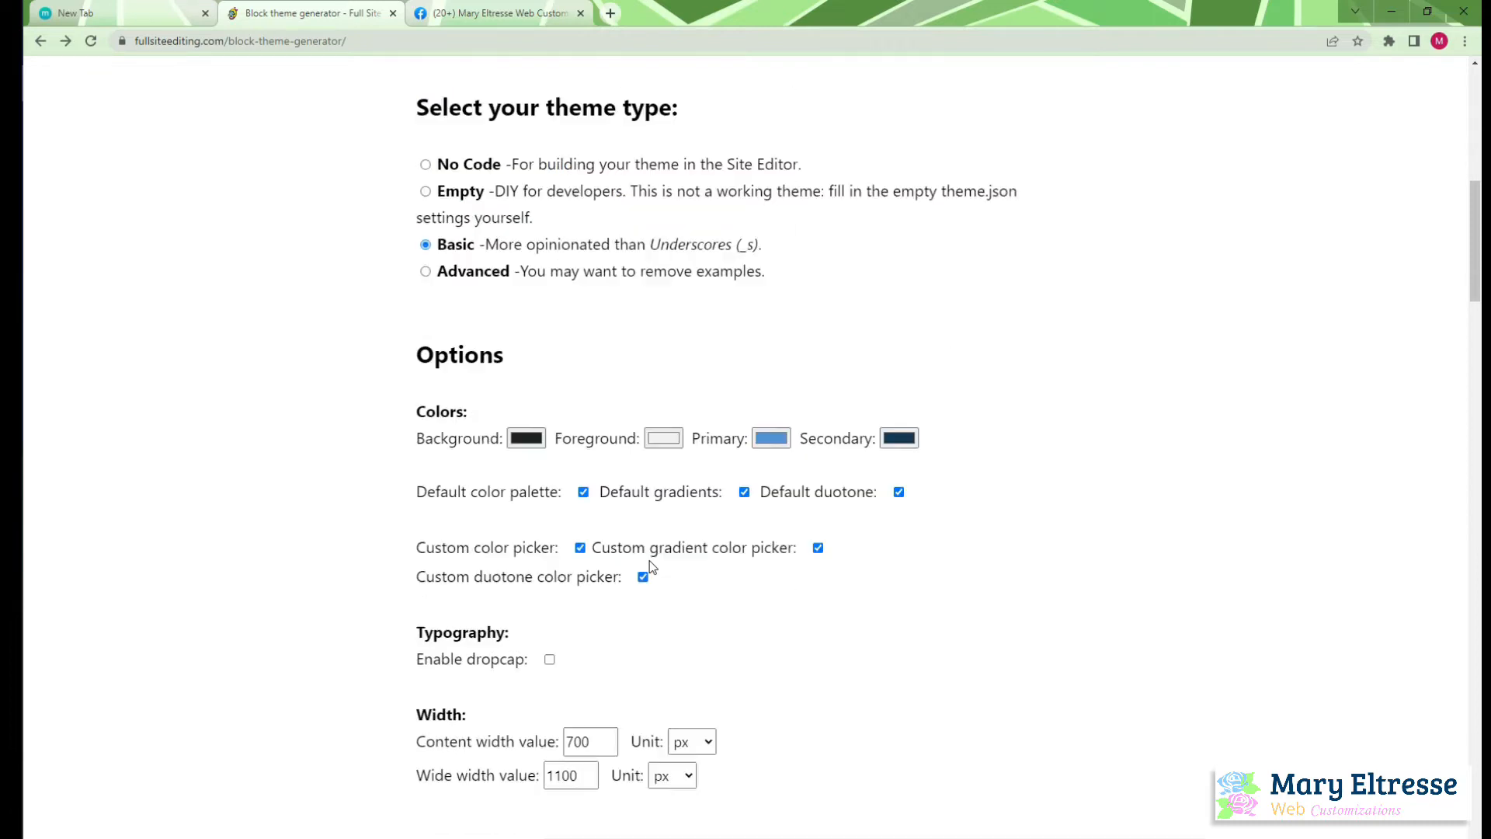
pyautogui.scroll(8, 650, 472)
pyautogui.click(442, 459)
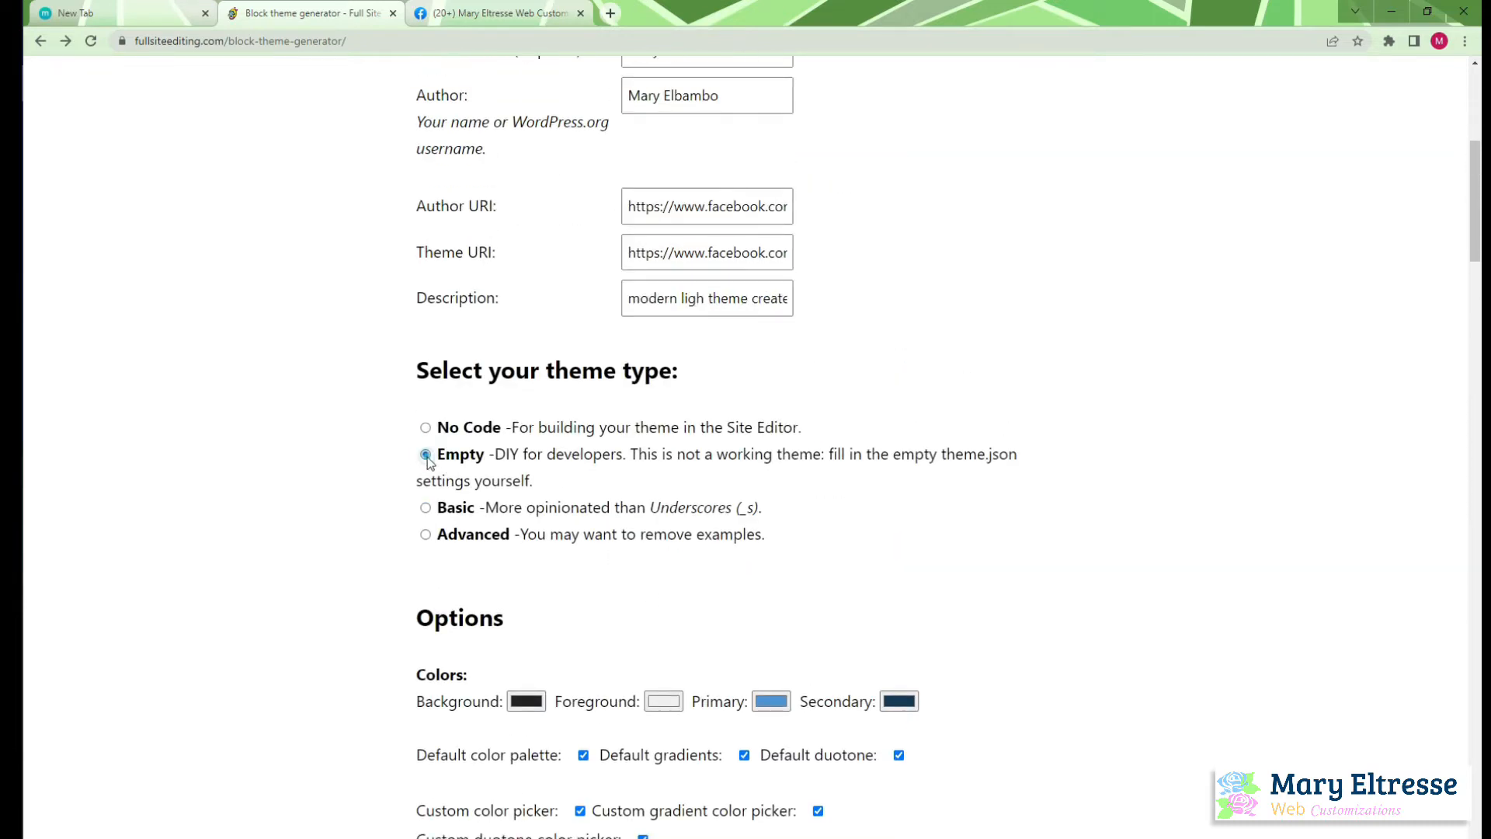
# Examine the descriptions of the Empty, Basic and Advanced theme types, including their templates, block patterns and theme.json settings
pyautogui.scroll(-3, 608, 576)
pyautogui.scroll(-20, 681, 472)
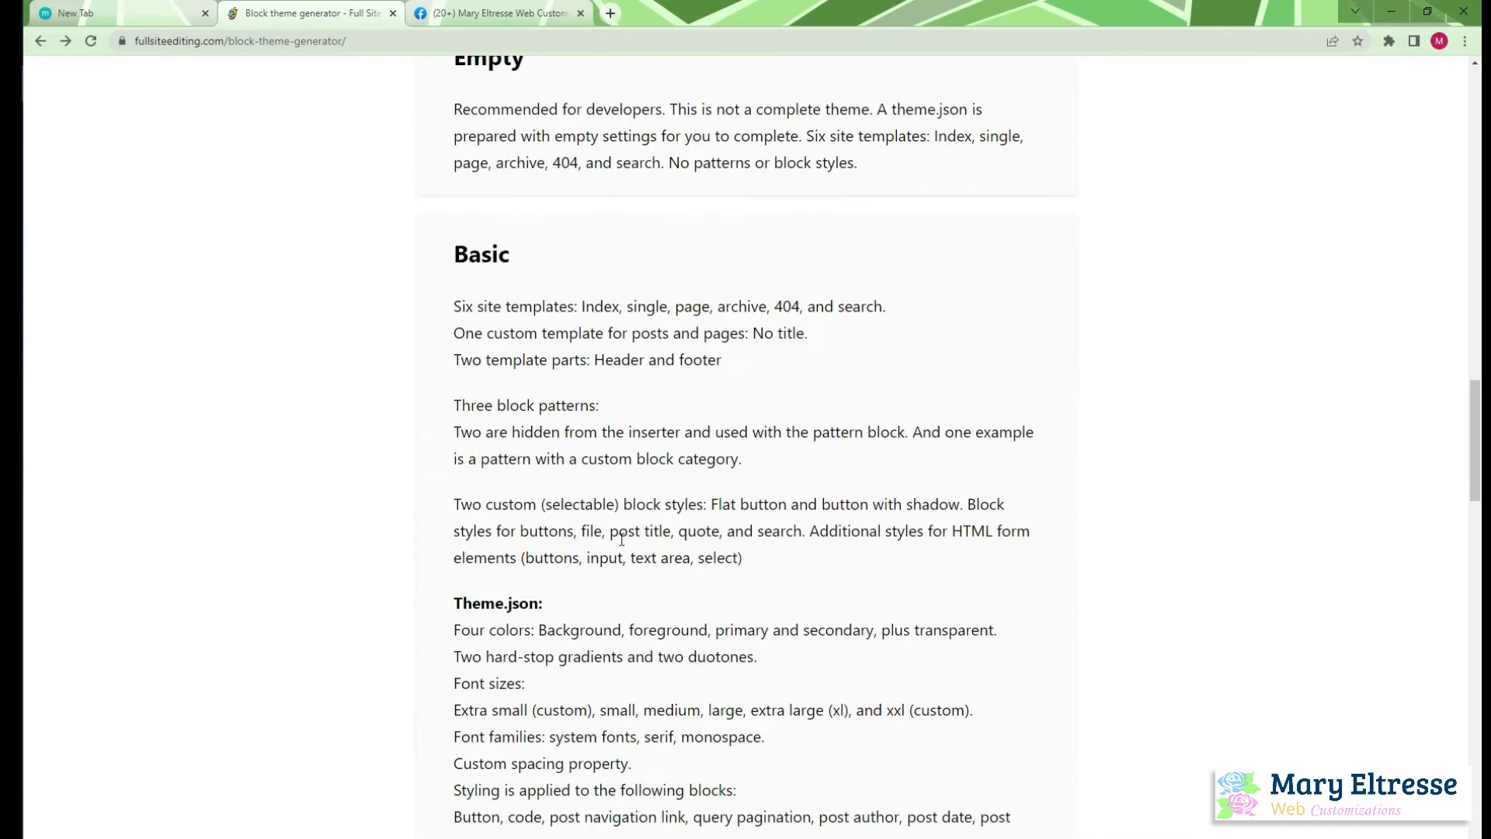
pyautogui.scroll(-4, 595, 648)
pyautogui.scroll(3, 598, 647)
pyautogui.scroll(1, 598, 646)
pyautogui.scroll(-9, 733, 651)
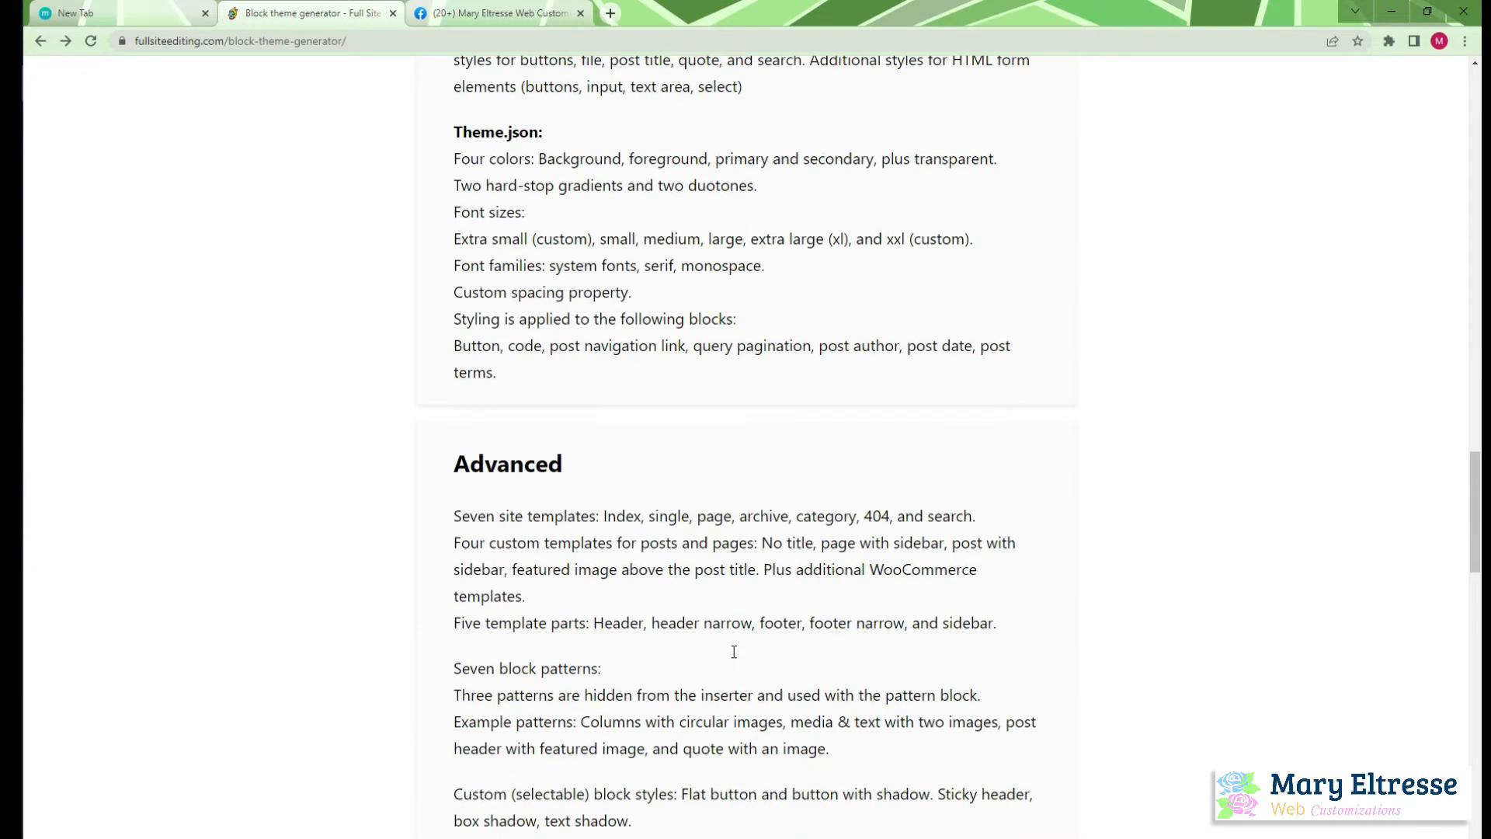
pyautogui.scroll(-4, 733, 651)
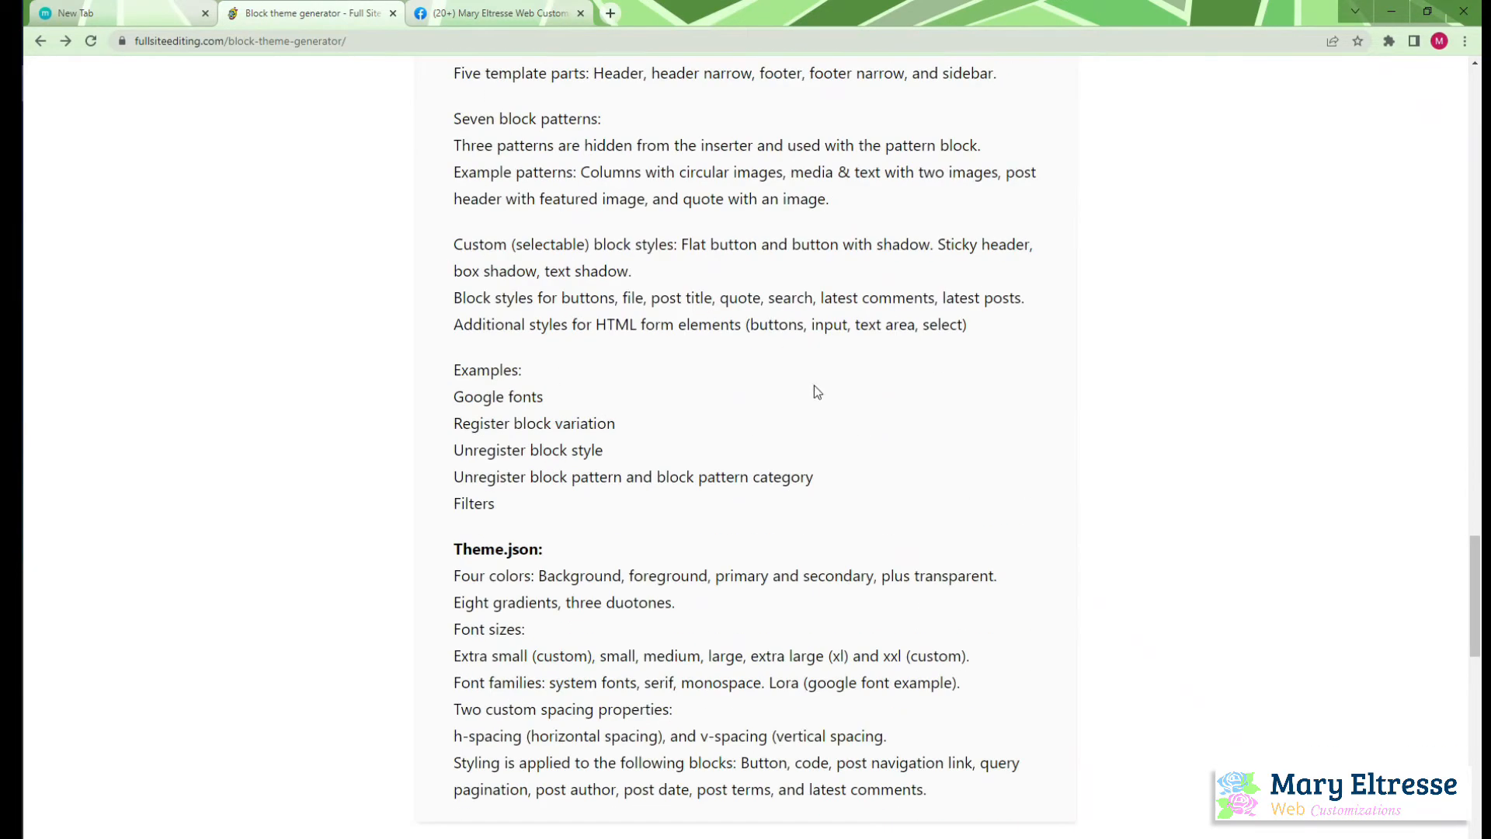
pyautogui.scroll(-3, 745, 710)
pyautogui.scroll(14, 745, 711)
pyautogui.scroll(20, 746, 707)
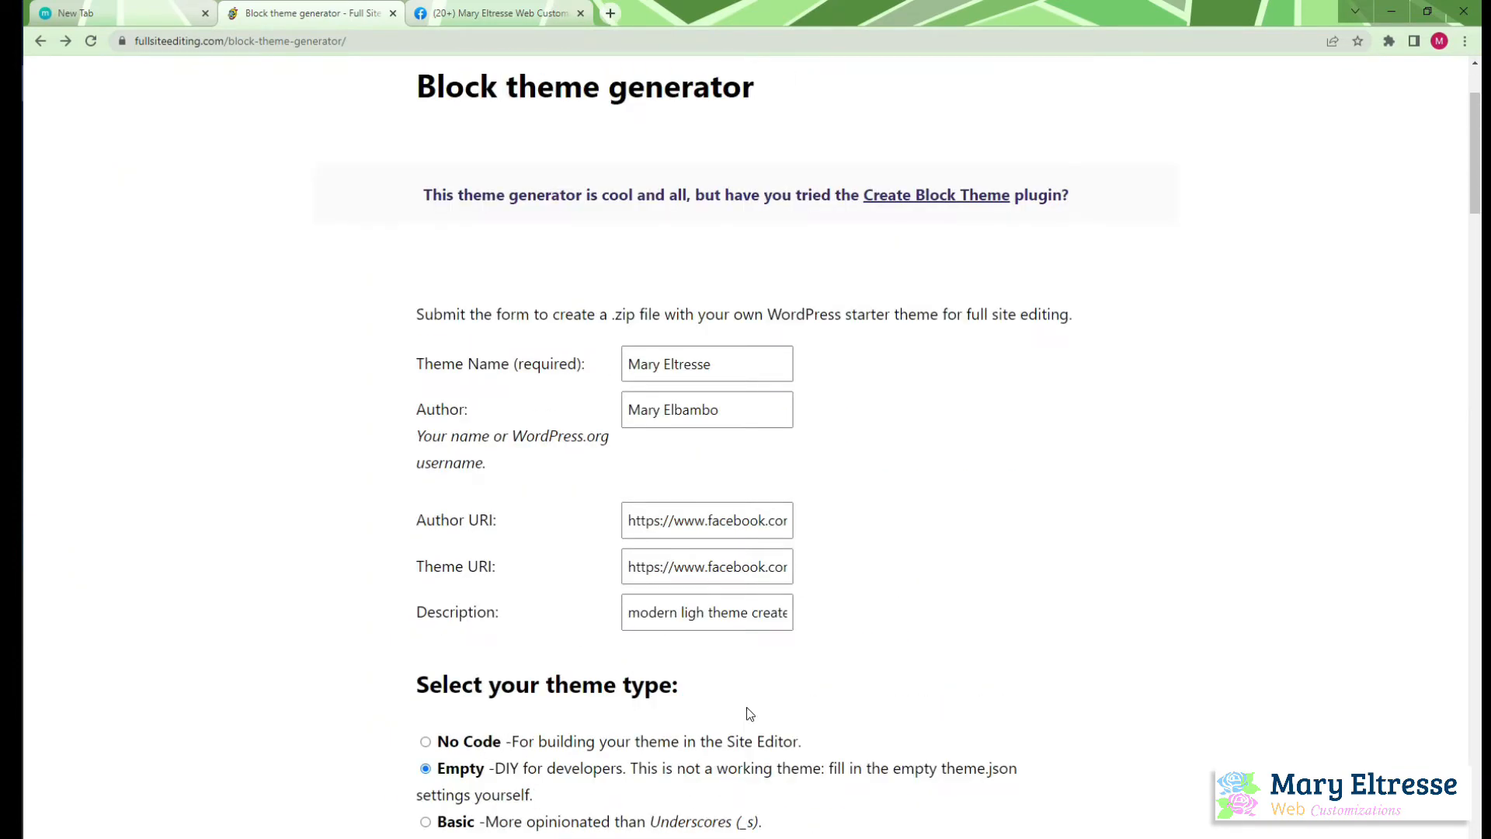
# Set the theme's background color to the hex value #FFFFFF
pyautogui.scroll(-5, 747, 707)
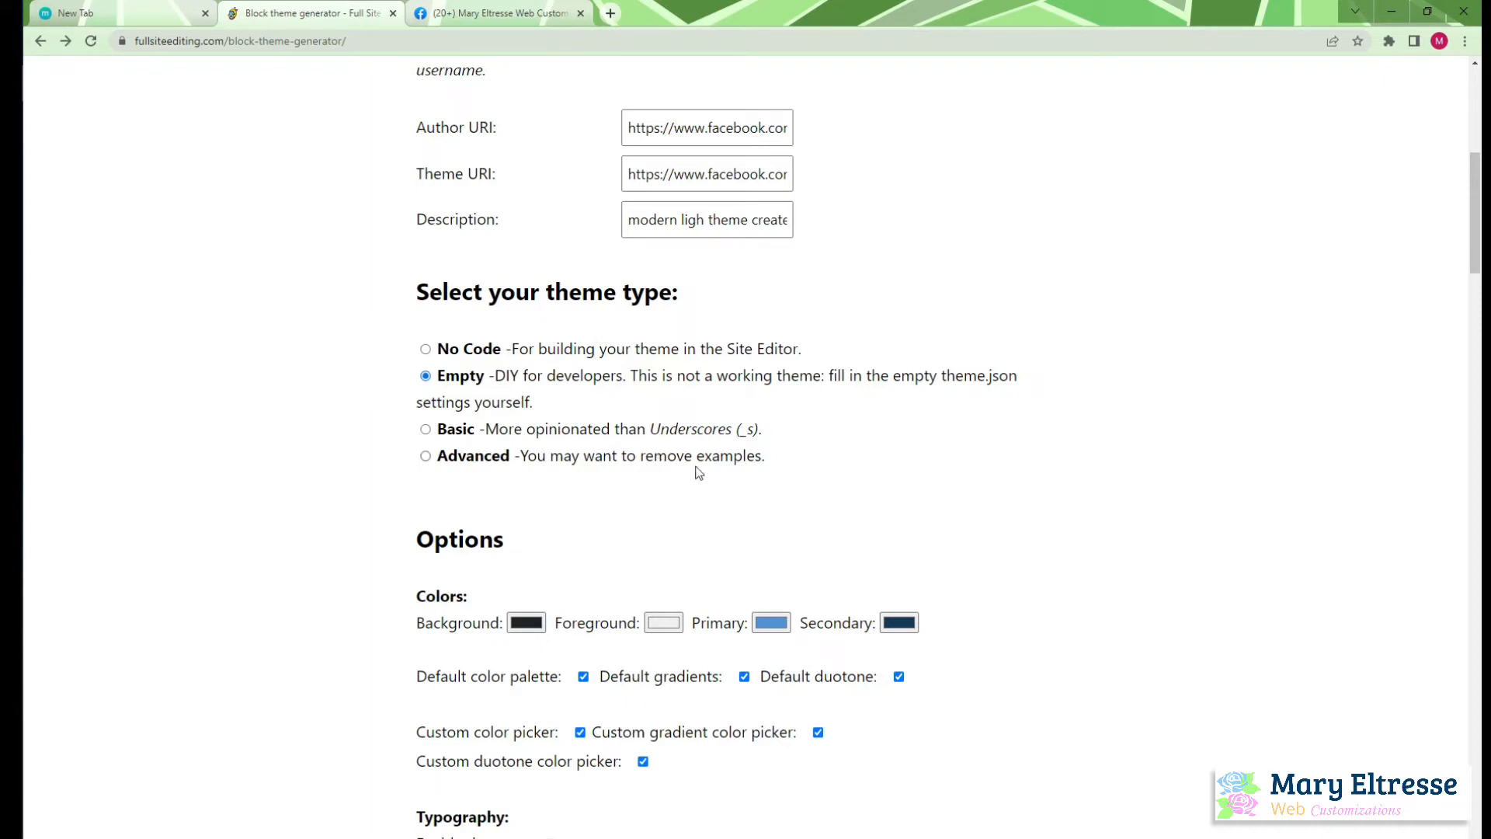
pyautogui.scroll(-3, 466, 552)
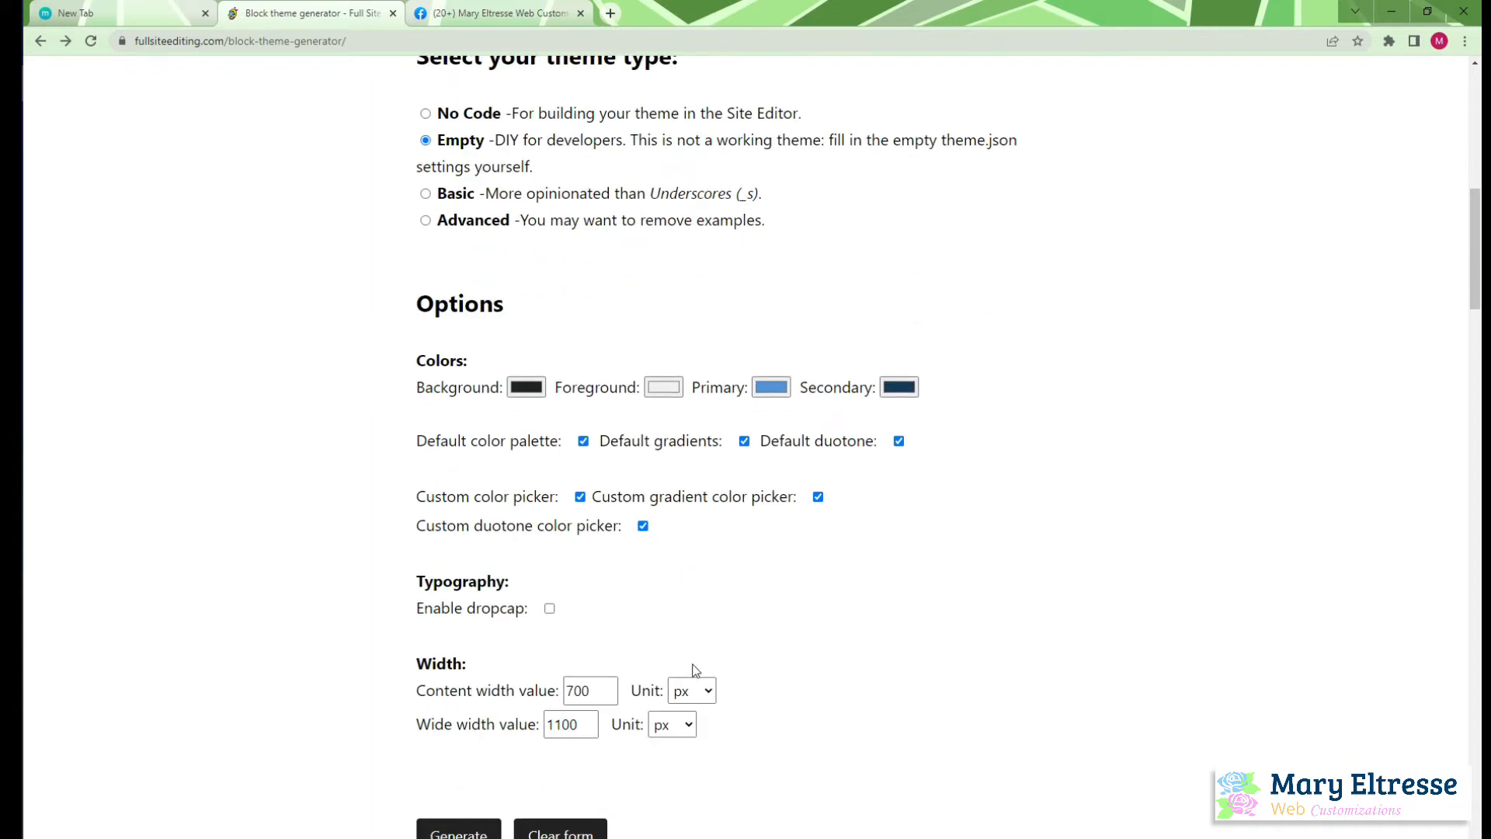
pyautogui.scroll(3, 692, 666)
pyautogui.scroll(-1, 696, 670)
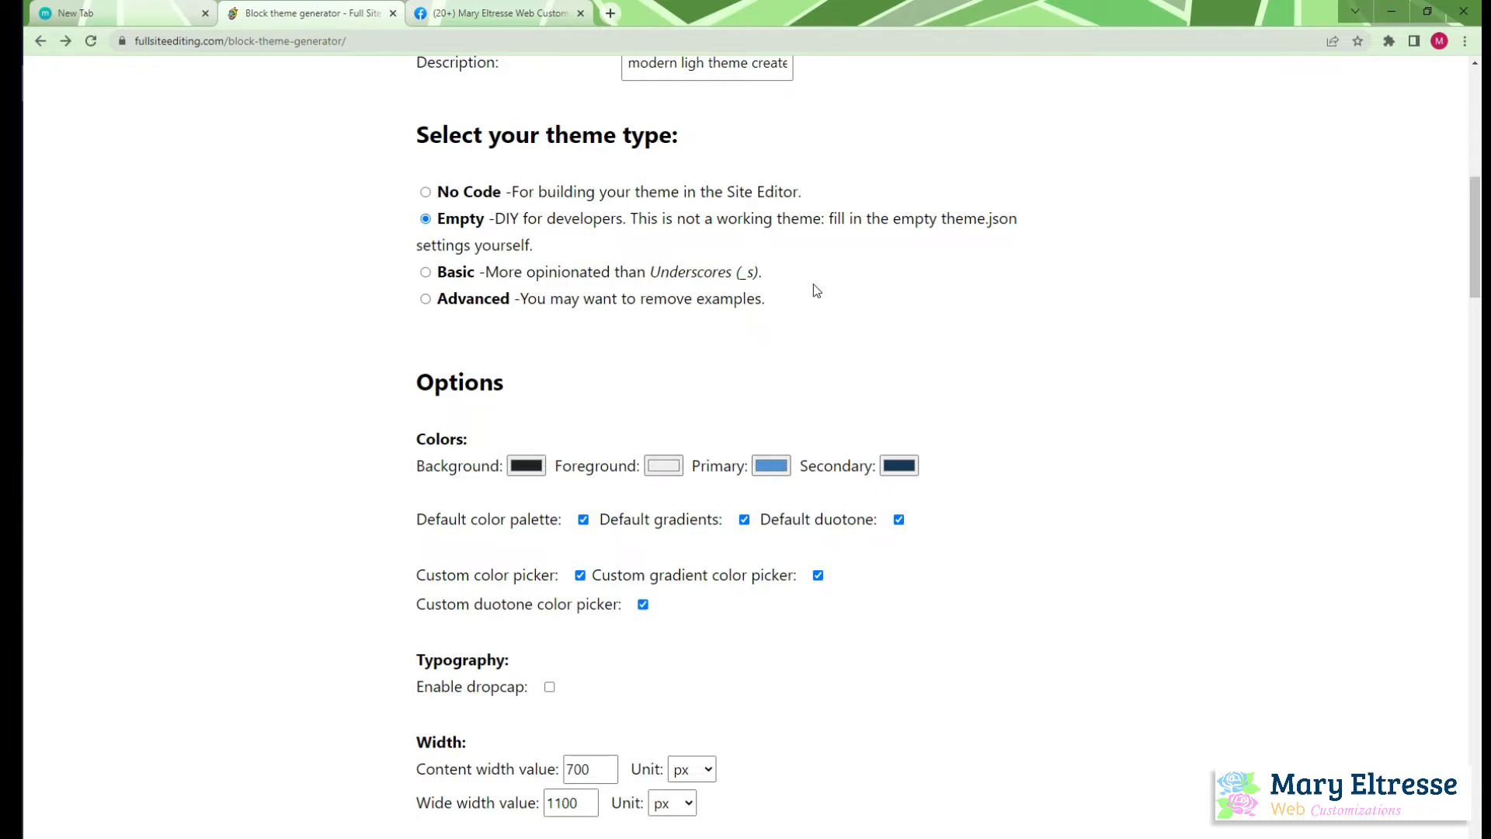
pyautogui.click(539, 471)
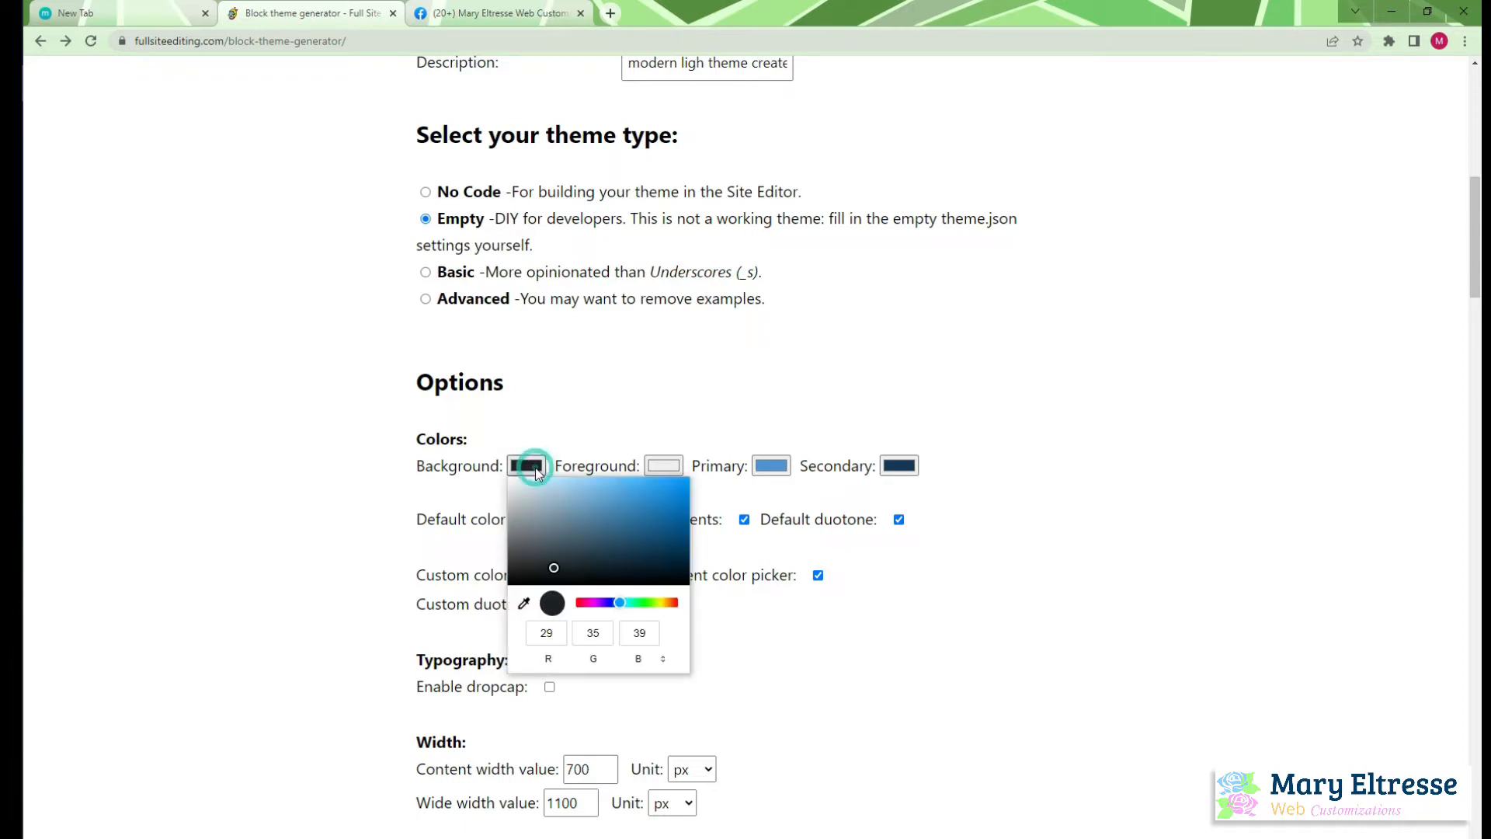
pyautogui.click(665, 664)
pyautogui.click(665, 664)
pyautogui.moveTo(596, 627); pyautogui.dragTo(600, 635)
pyautogui.click(601, 638)
pyautogui.doubleClick(600, 638)
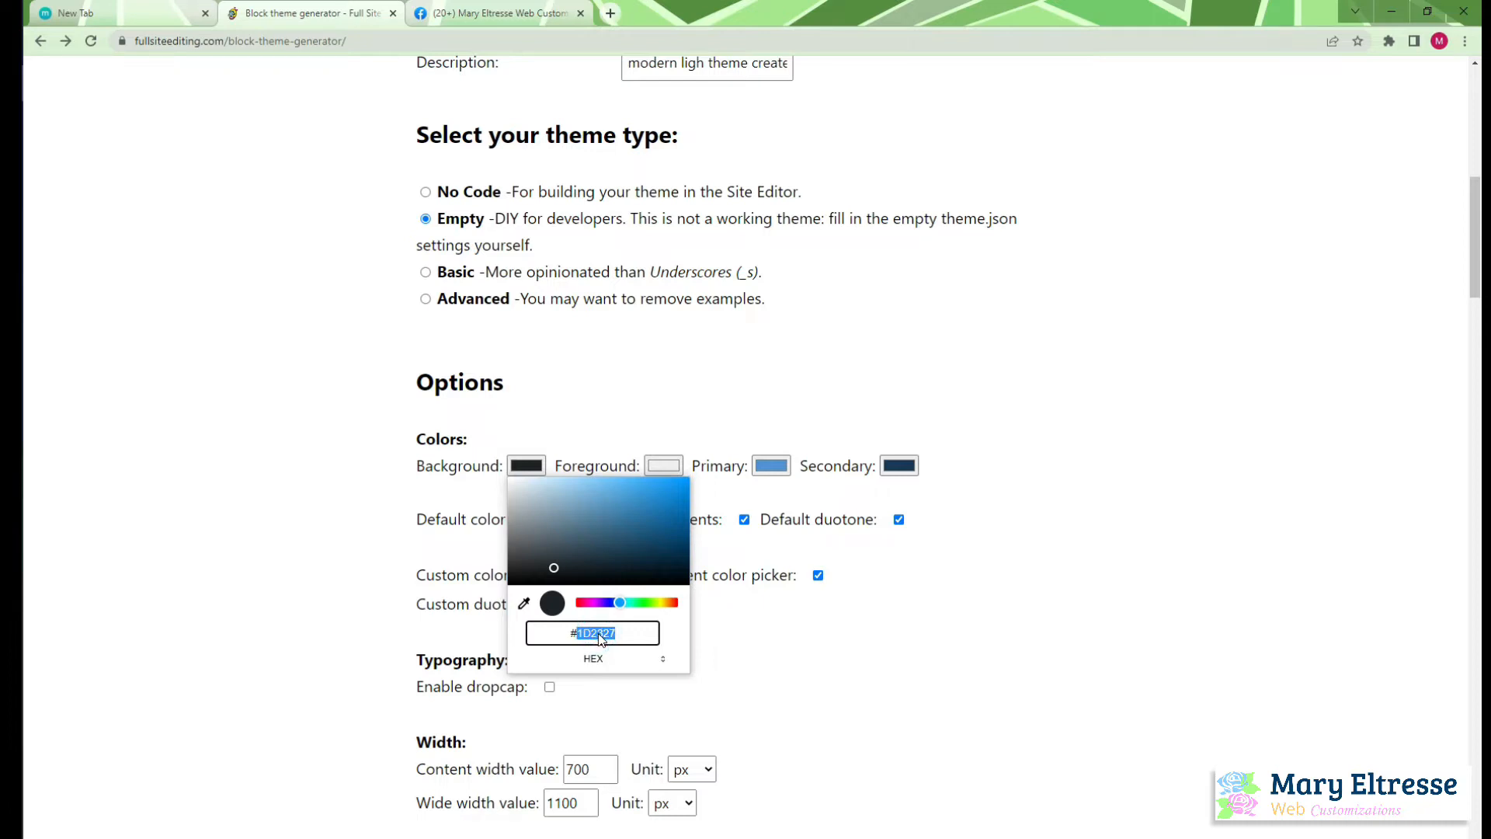
pyautogui.write('FFFFFF')
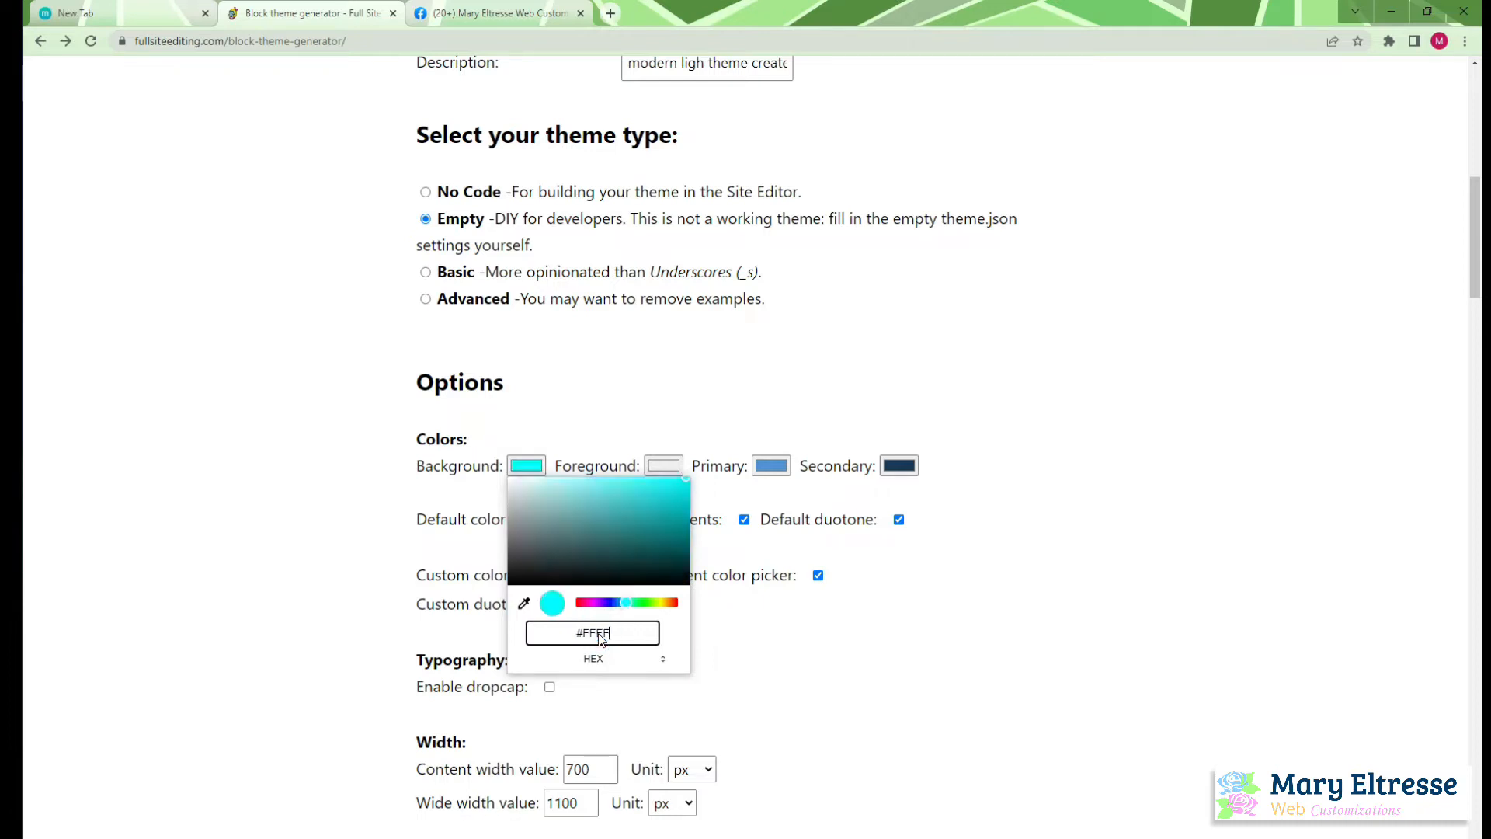
# Set the theme's foreground color to the hex value #777777
pyautogui.click(769, 660)
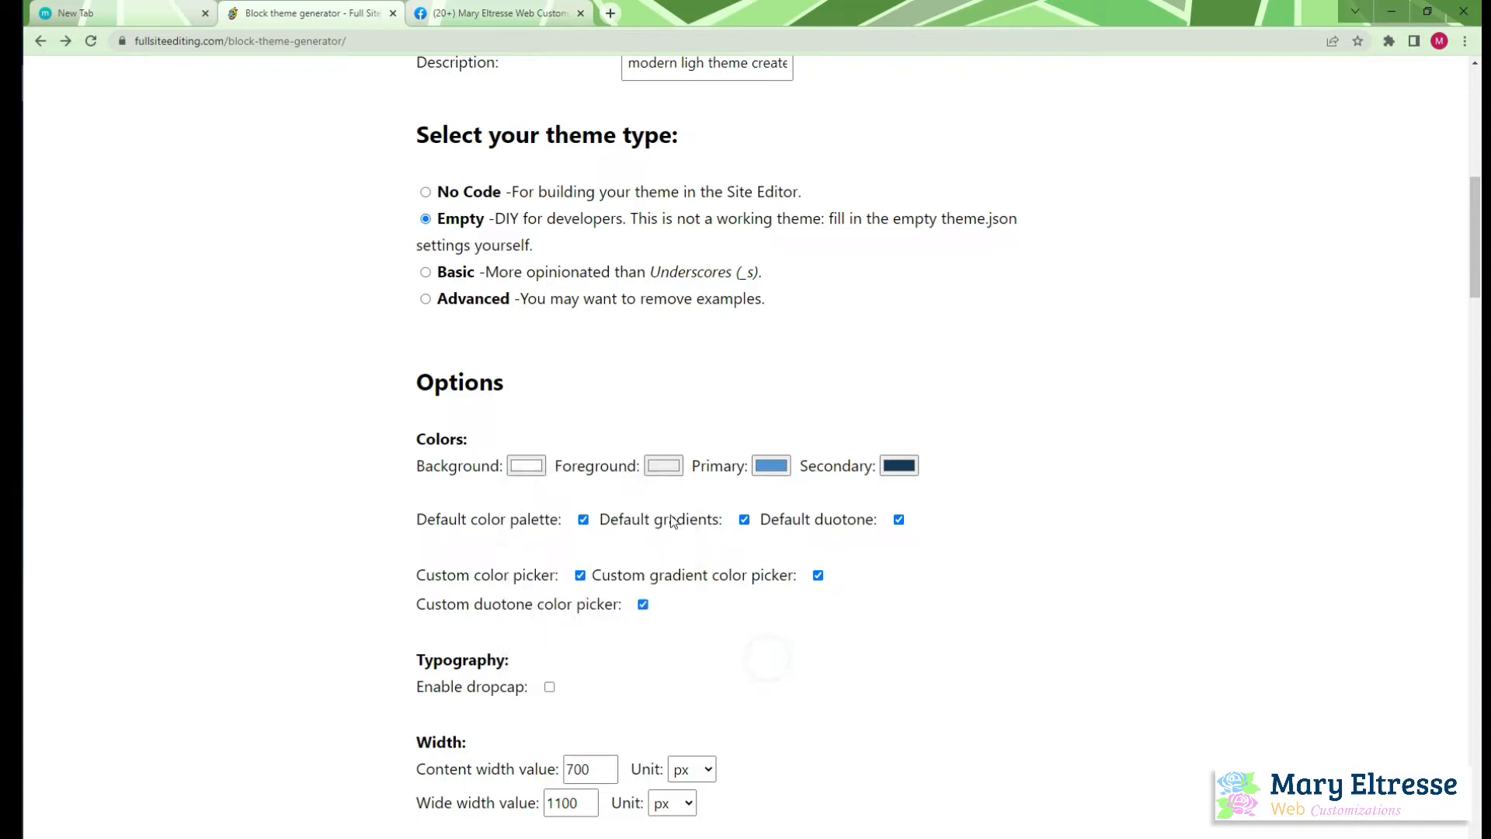
pyautogui.click(672, 471)
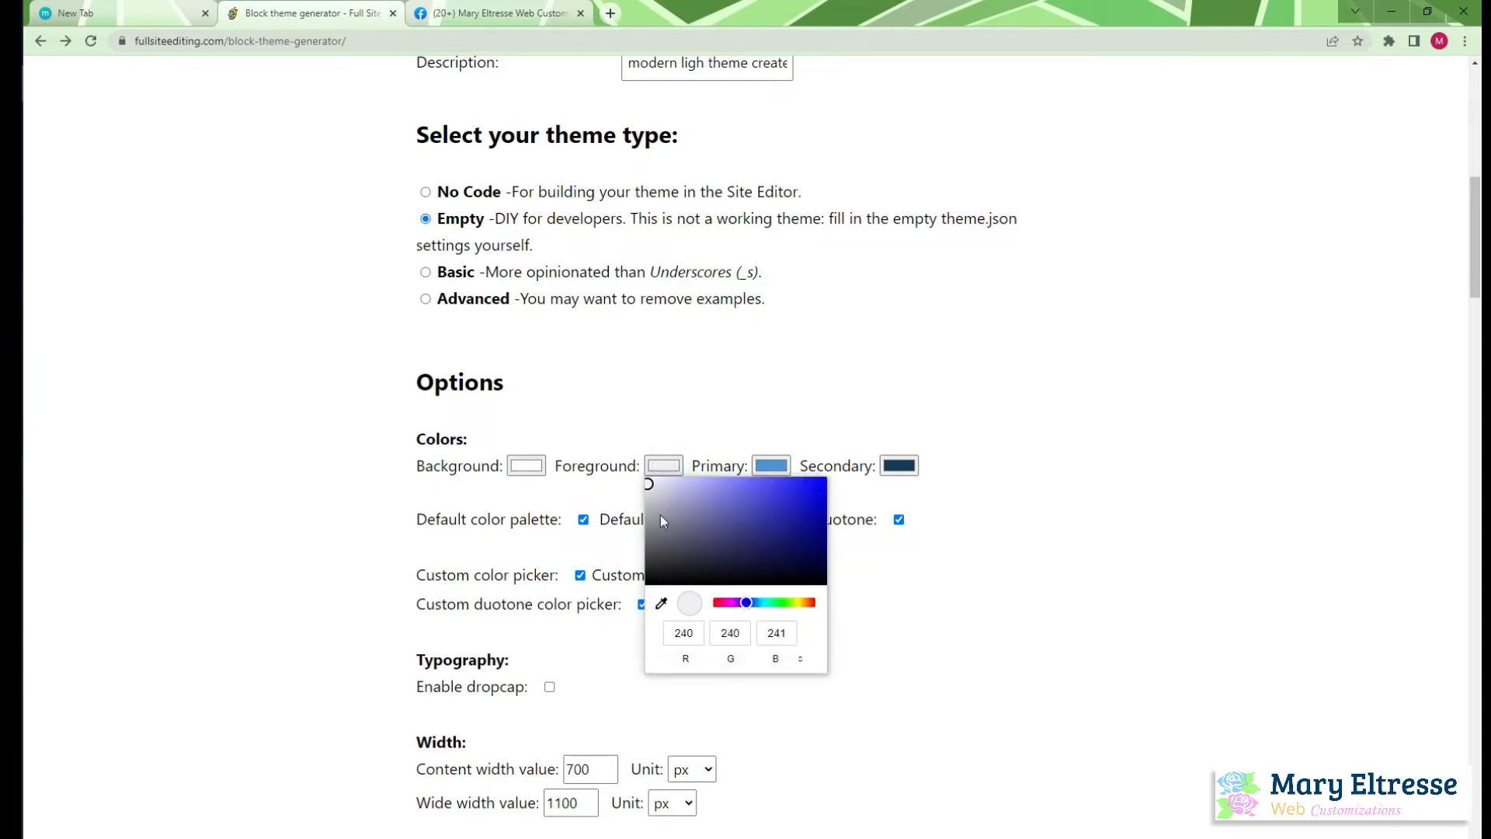
pyautogui.click(799, 661)
pyautogui.click(798, 661)
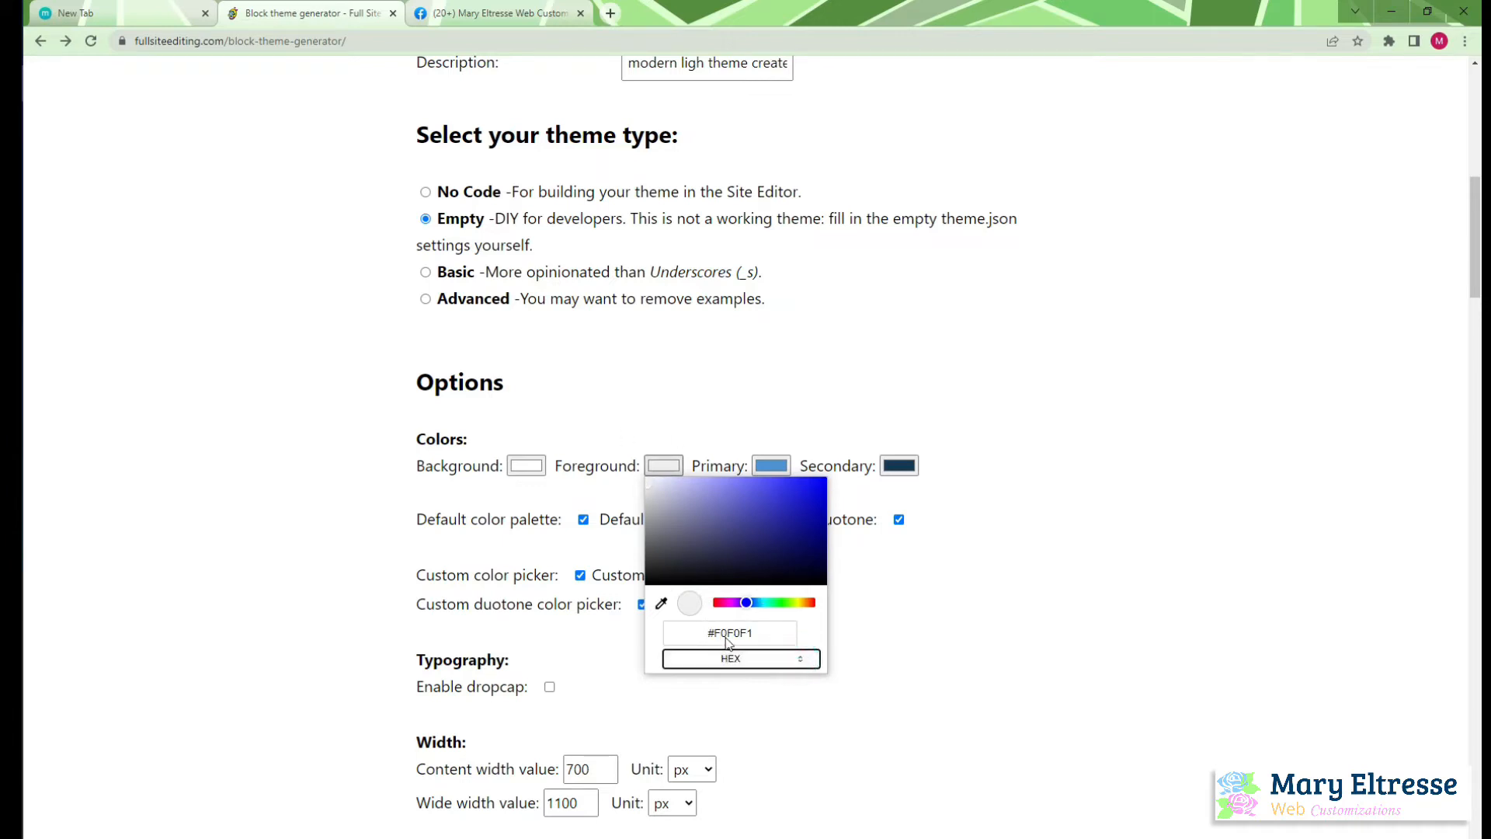
pyautogui.click(726, 639)
pyautogui.doubleClick(735, 635)
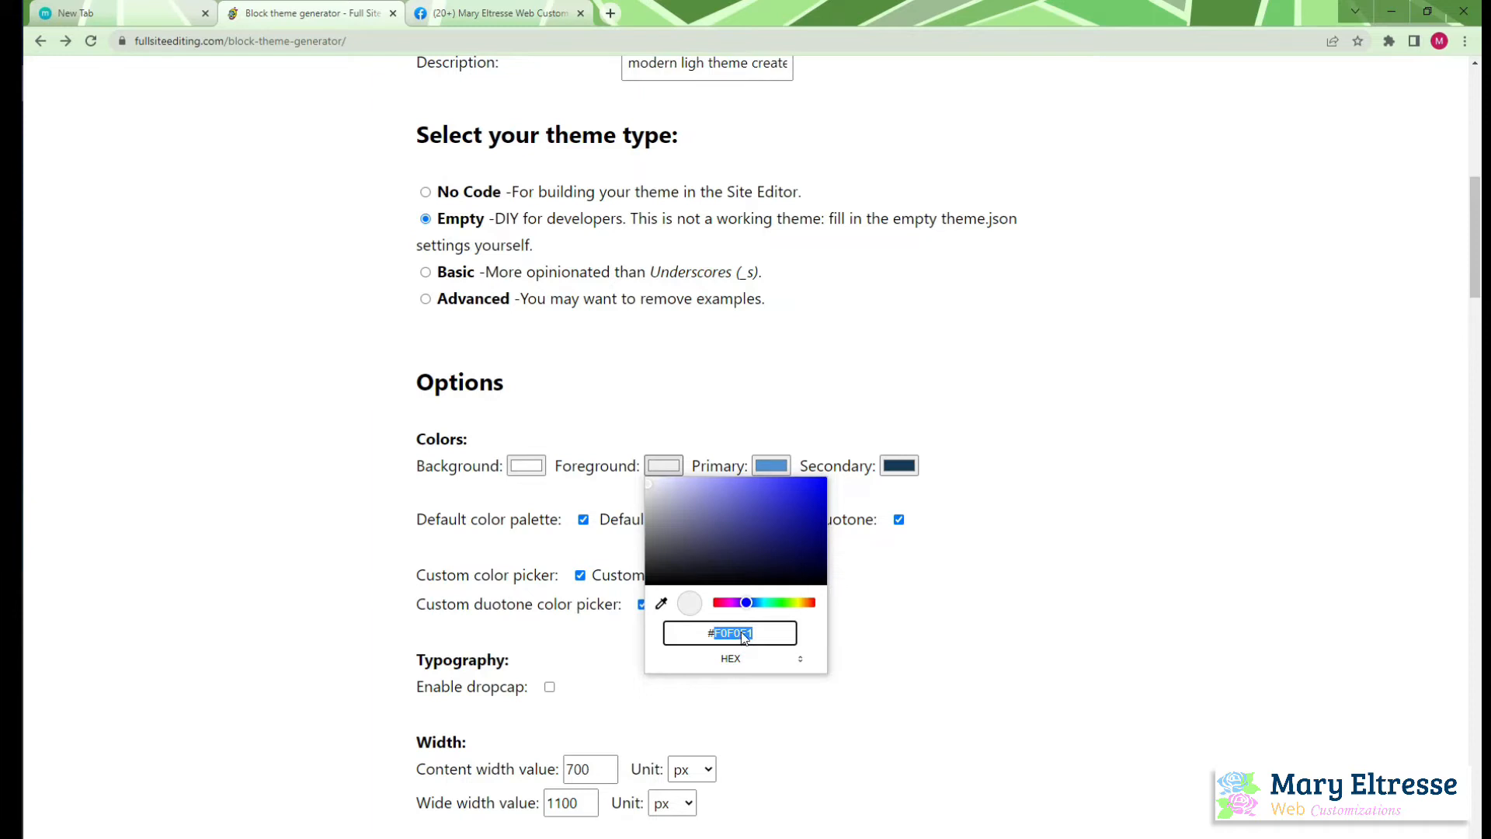
pyautogui.write('777')
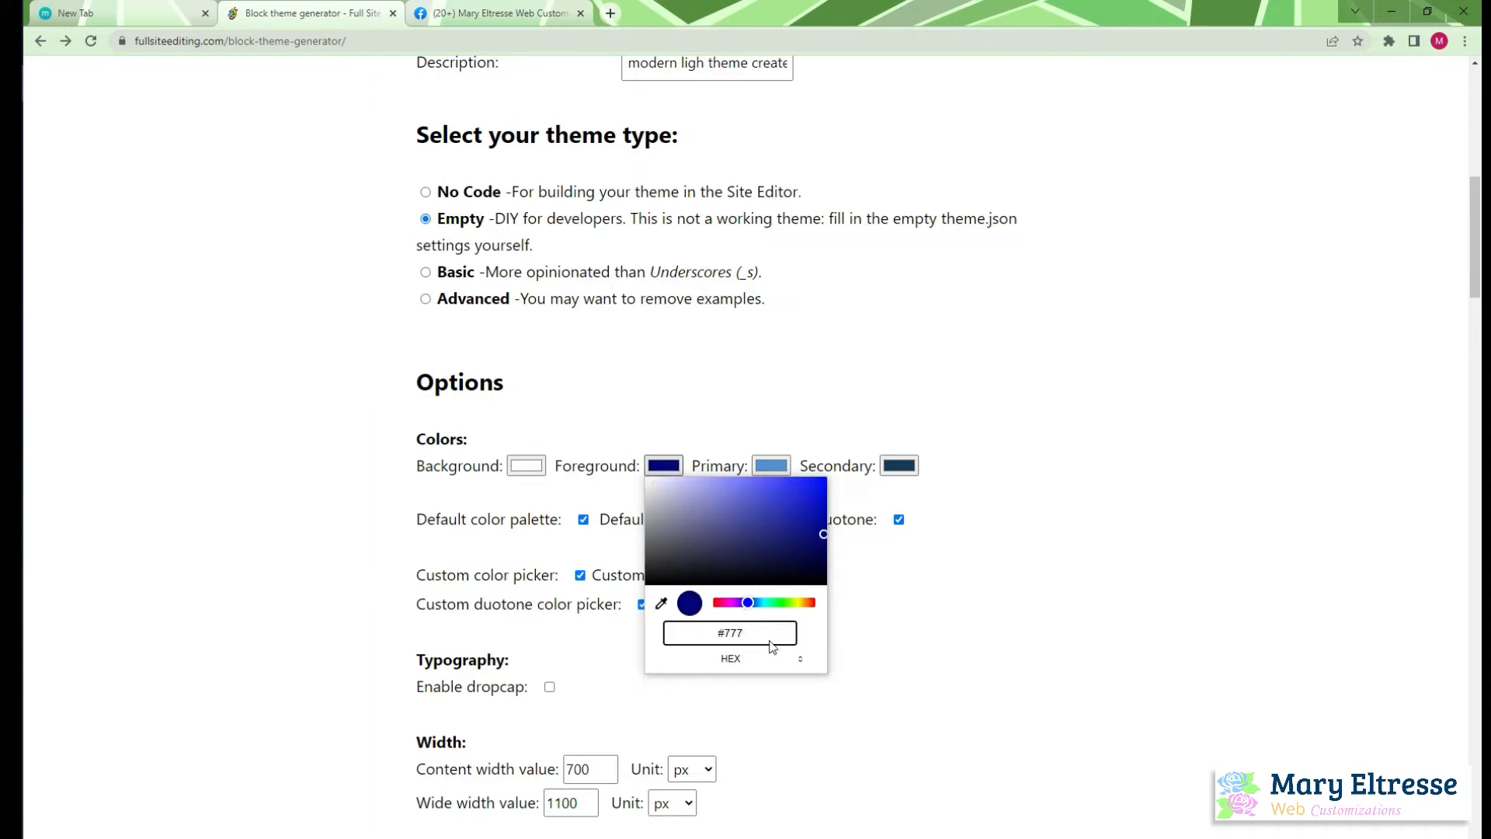
pyautogui.write('777')
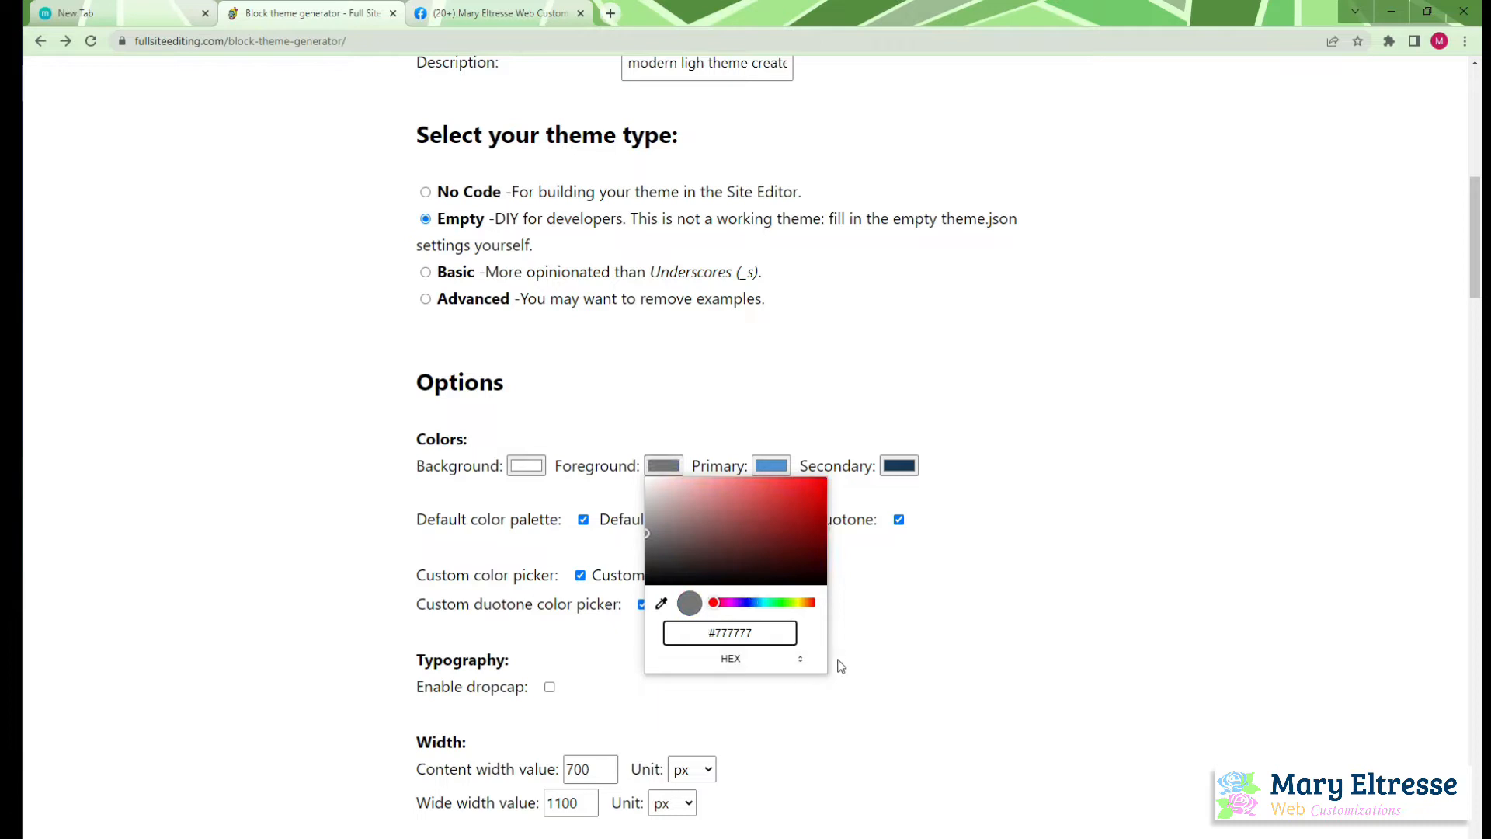
pyautogui.click(891, 658)
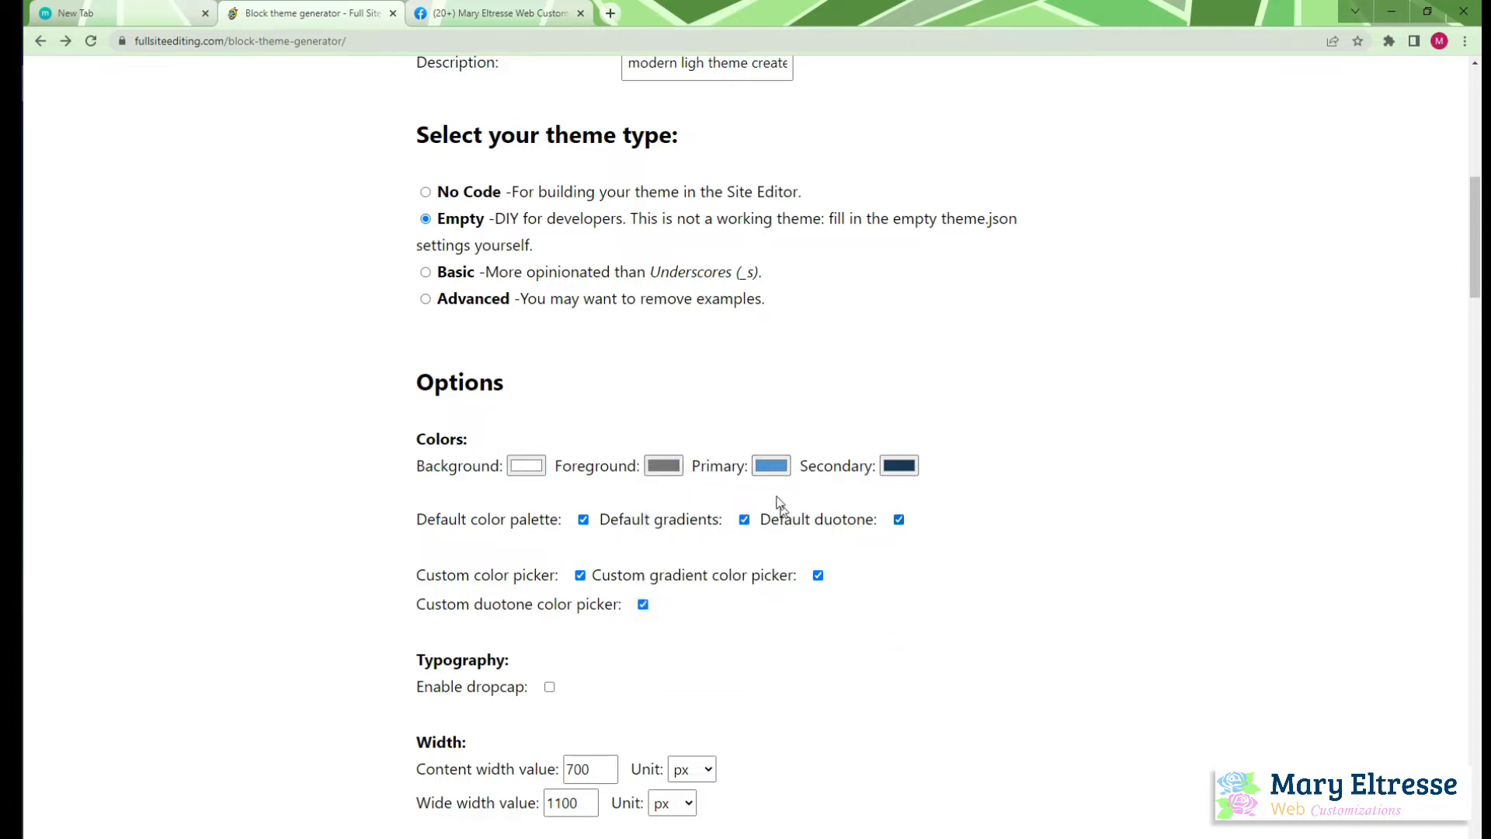
# Switch to OpenOffice Writer and look up the dark blue hex code in the Colors table of Website Styles Draft.odt
pyautogui.click(771, 465)
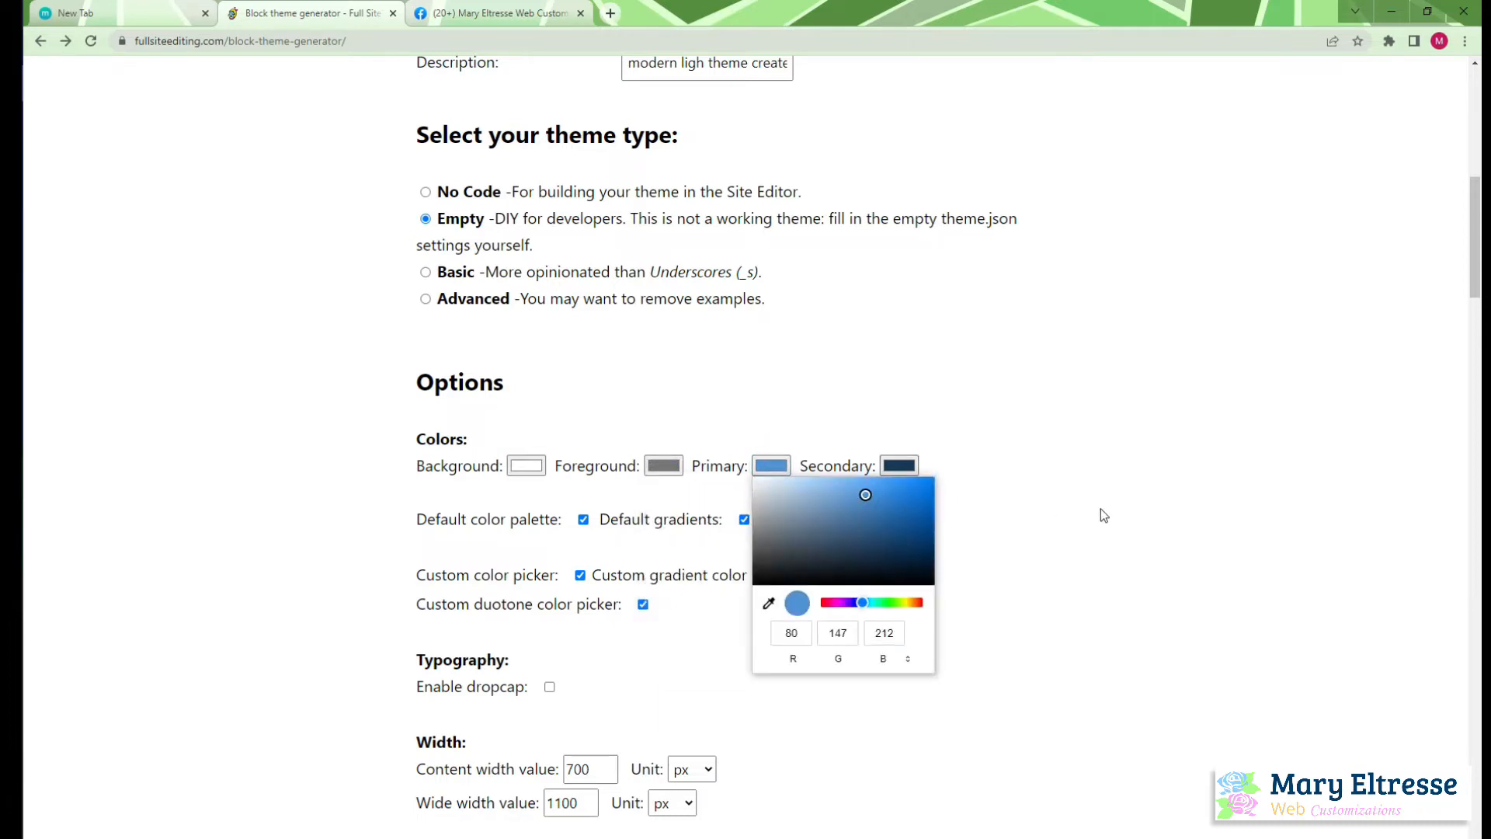
pyautogui.click(14, 457)
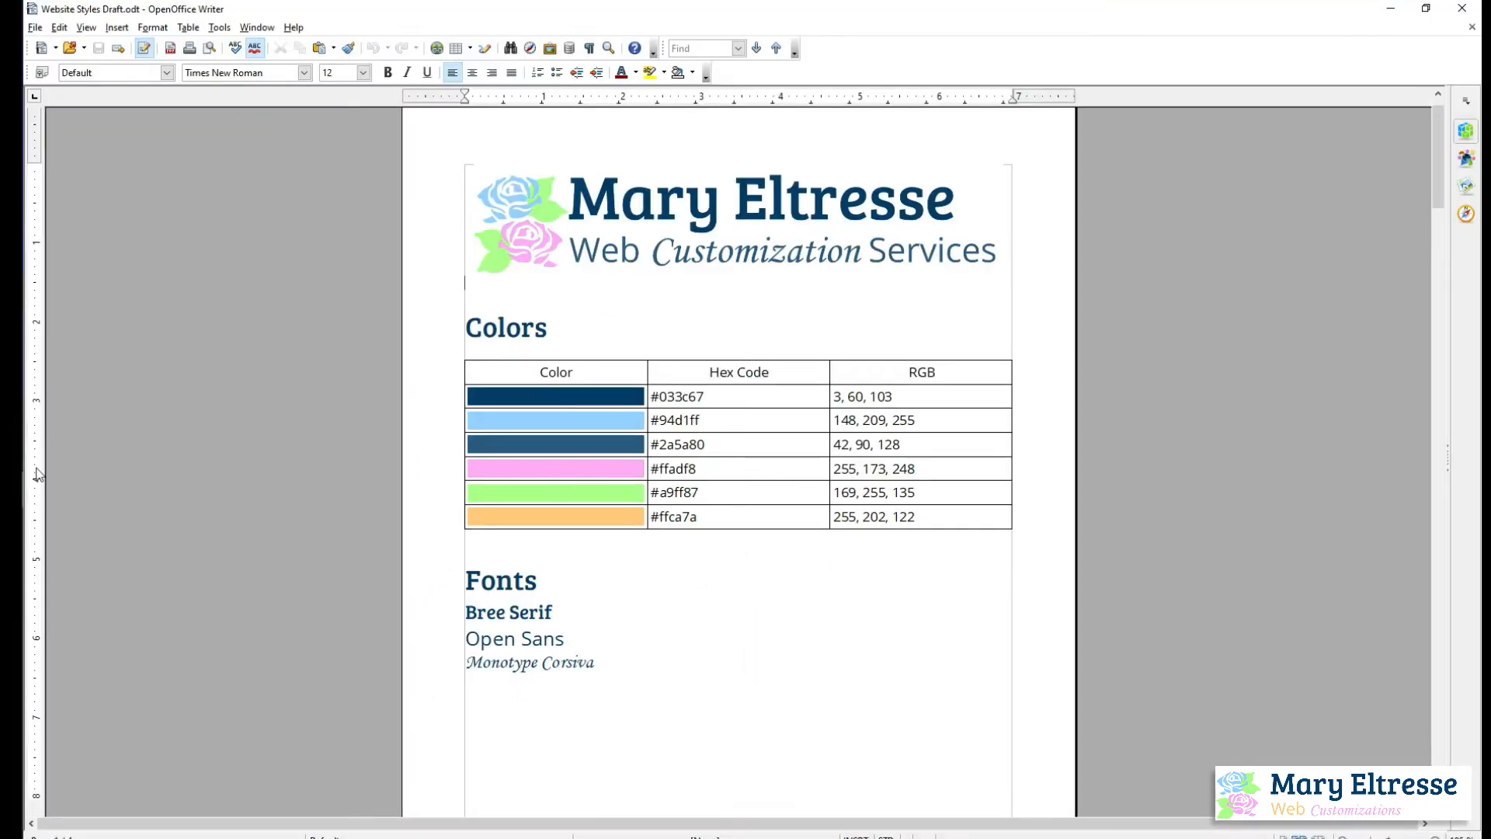
pyautogui.moveTo(661, 396); pyautogui.dragTo(714, 394)
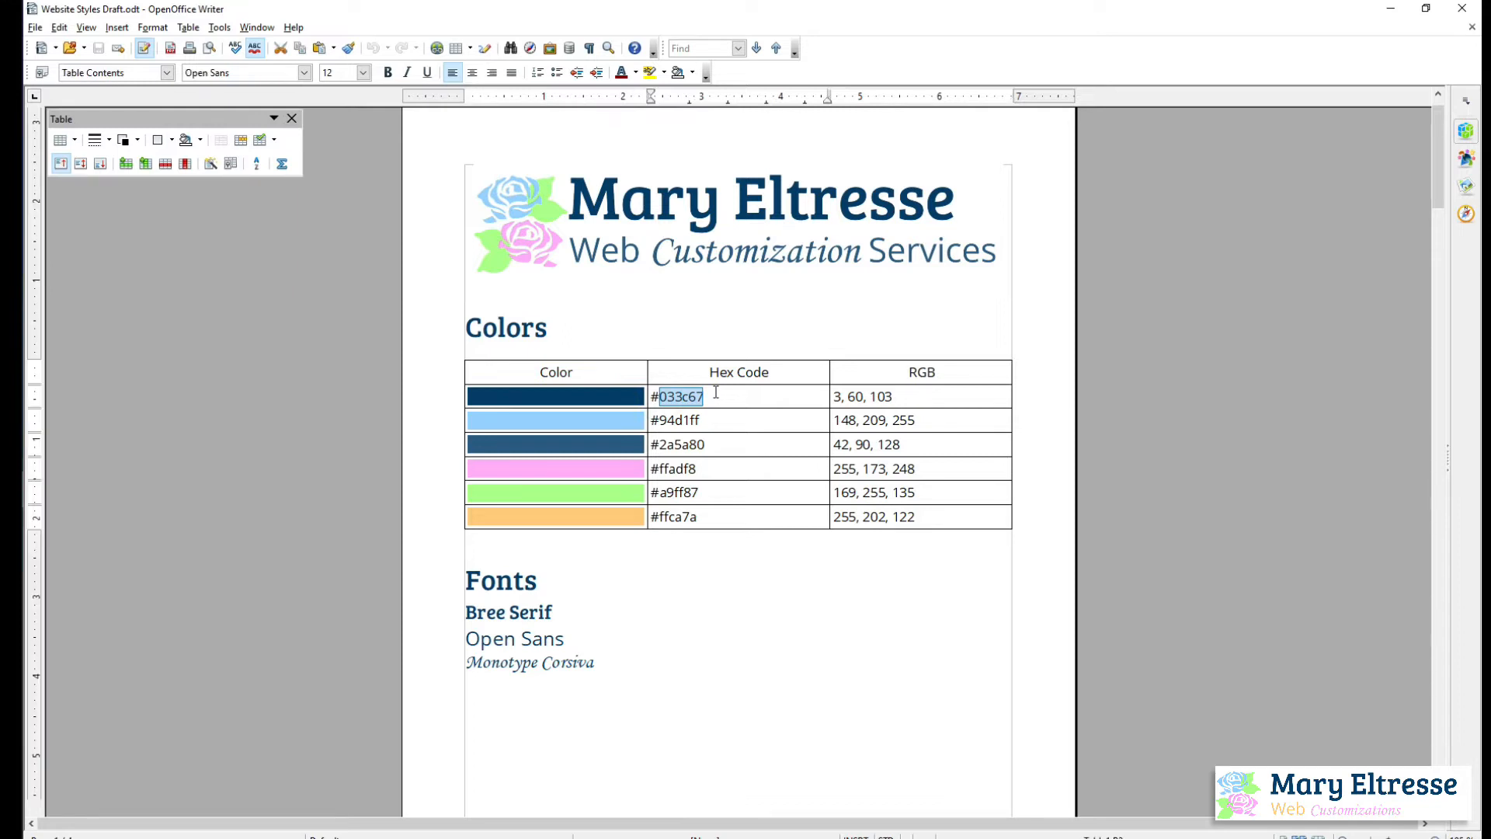
pyautogui.hotkey('alt', 'Tab')
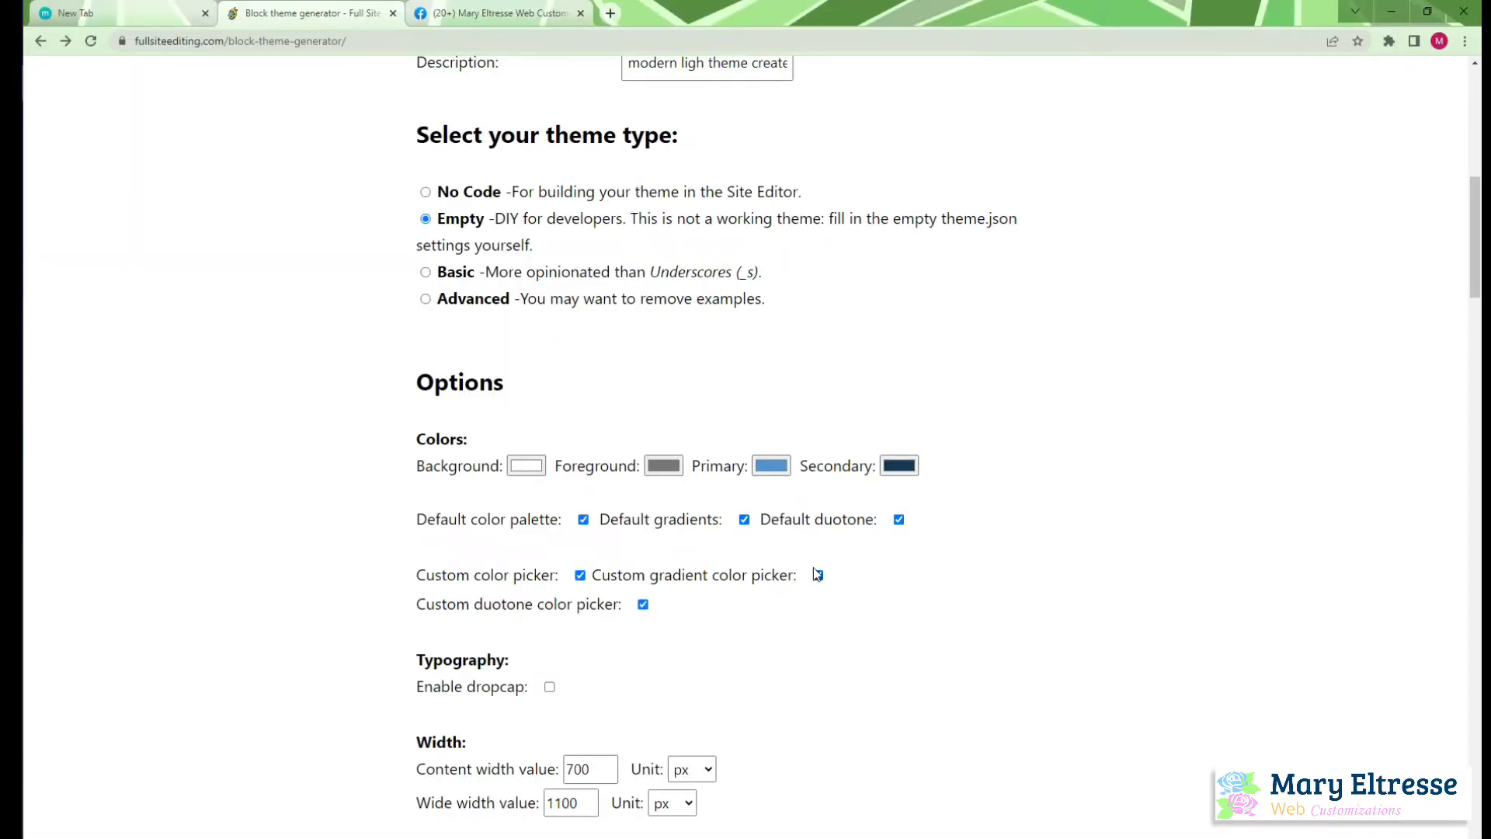
pyautogui.click(788, 460)
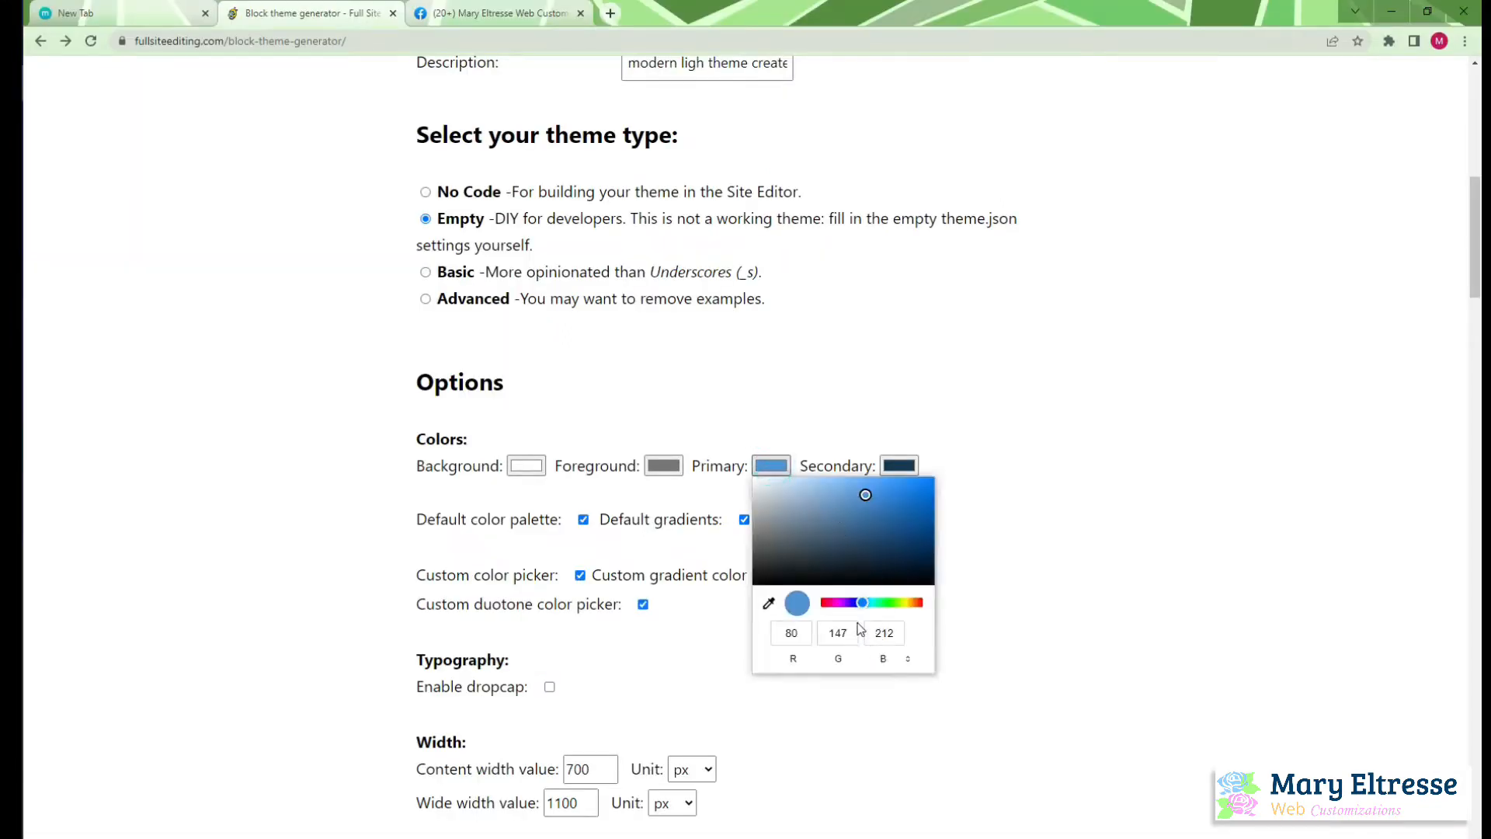
pyautogui.click(908, 659)
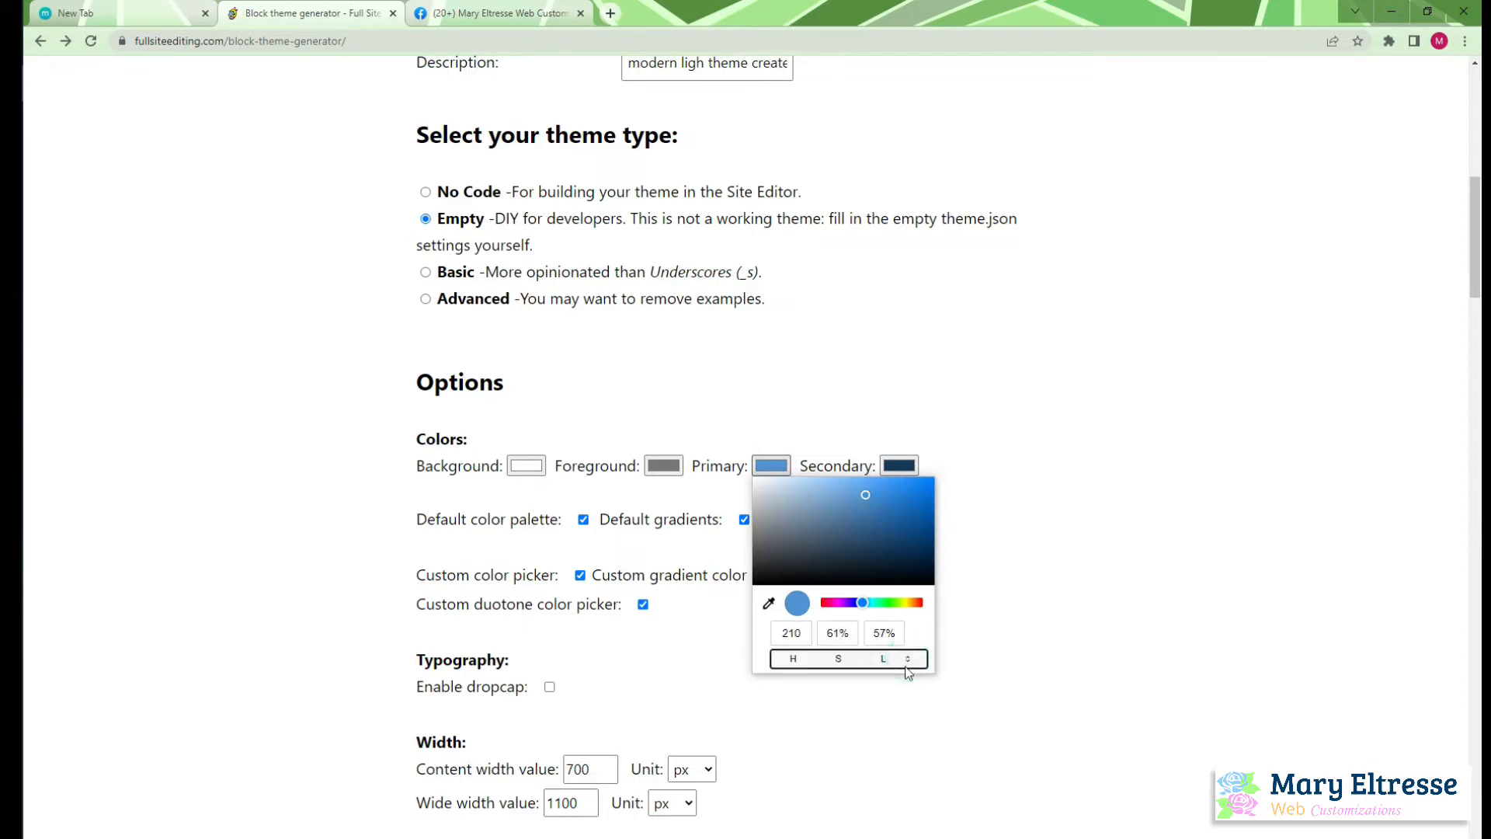
pyautogui.click(908, 659)
pyautogui.tripleClick(851, 635)
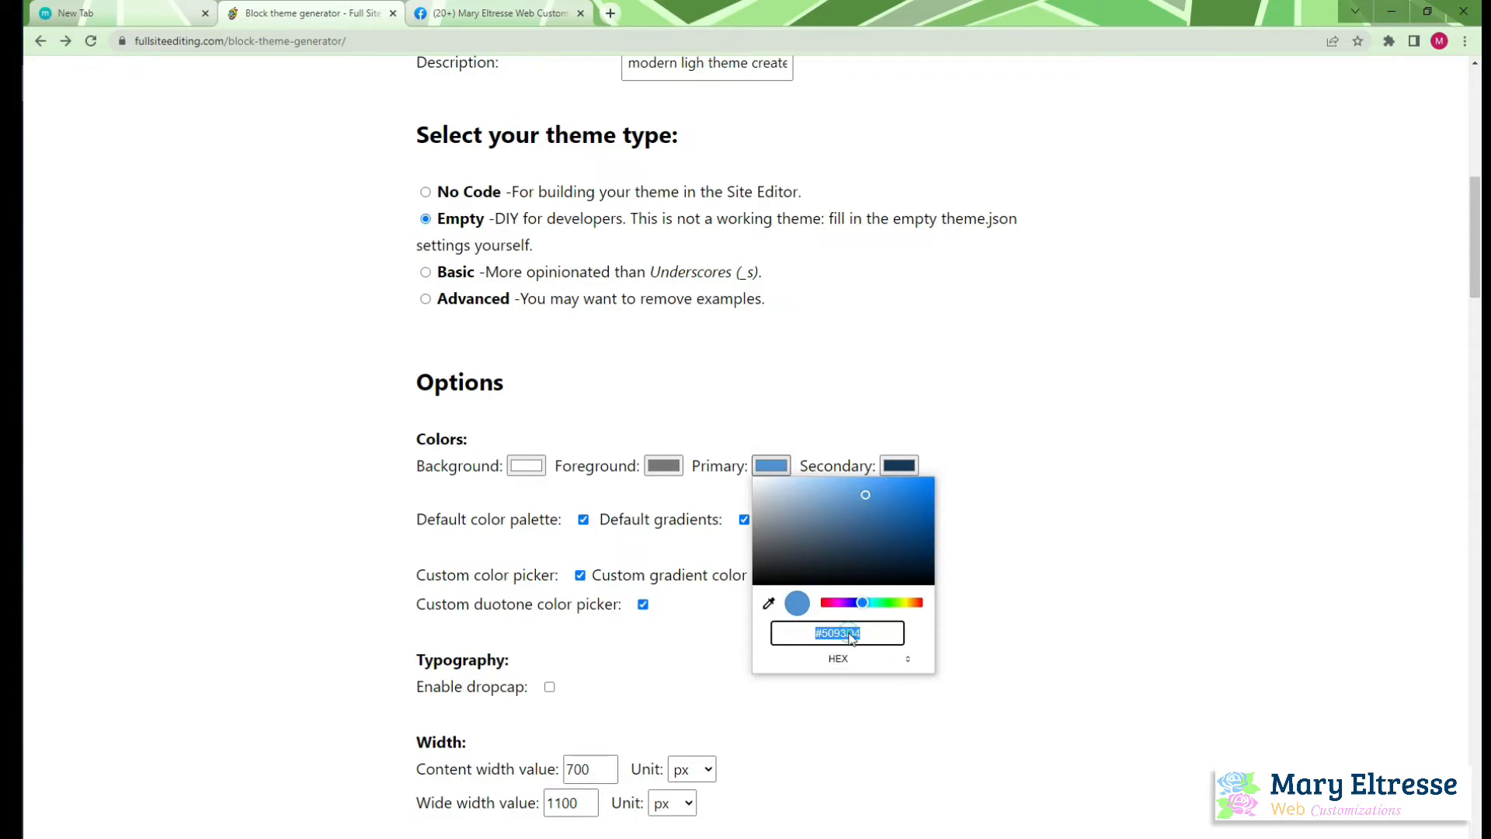
pyautogui.write('#')
# Switch to OpenOffice Writer and copy the dark blue hex code 033c67, without the # sign, from the Colors table
pyautogui.click(11, 483)
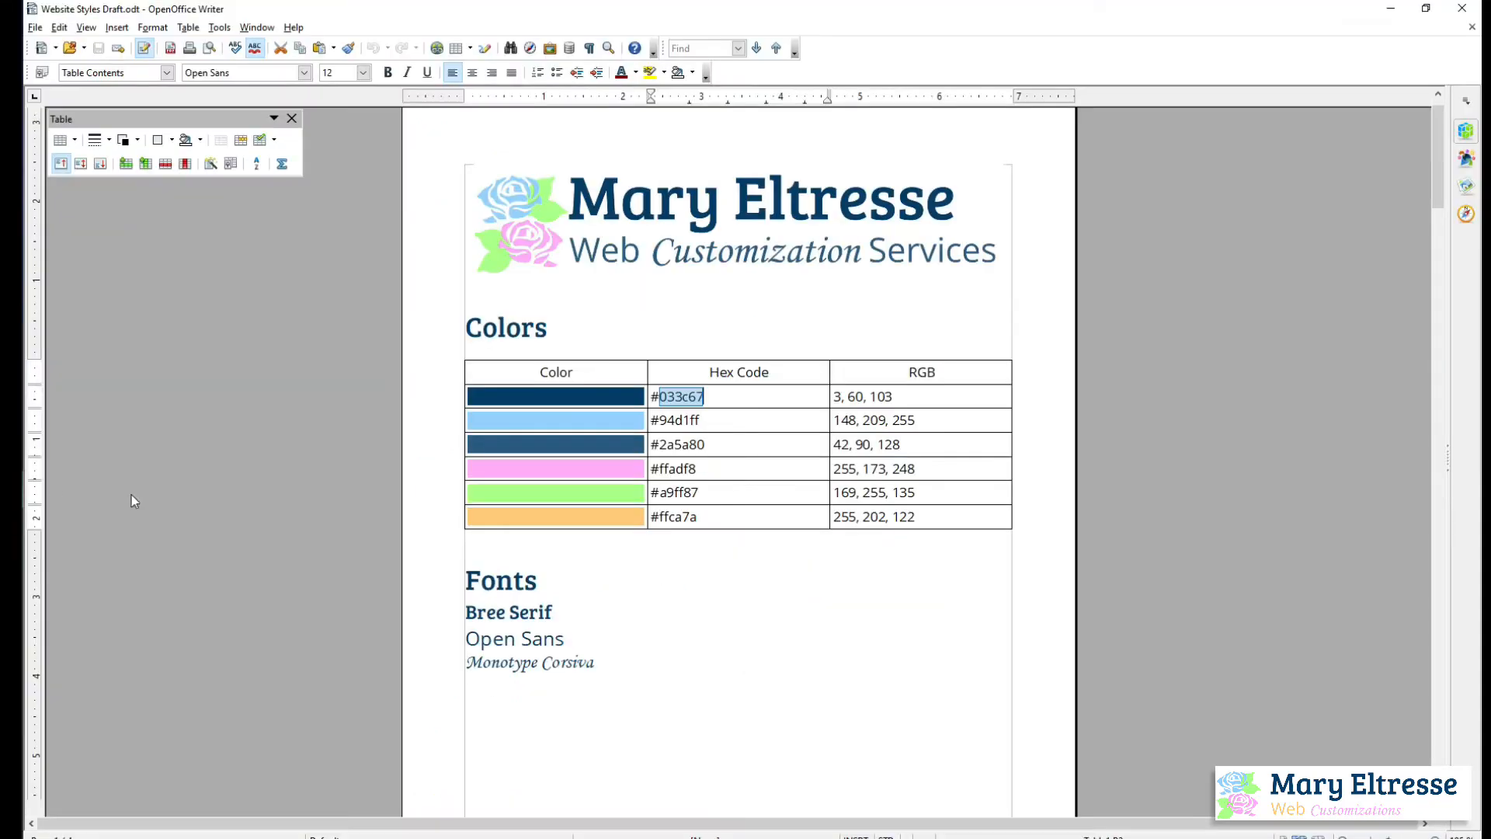
pyautogui.rightClick(687, 405)
pyautogui.press('Escape')
pyautogui.click(674, 399)
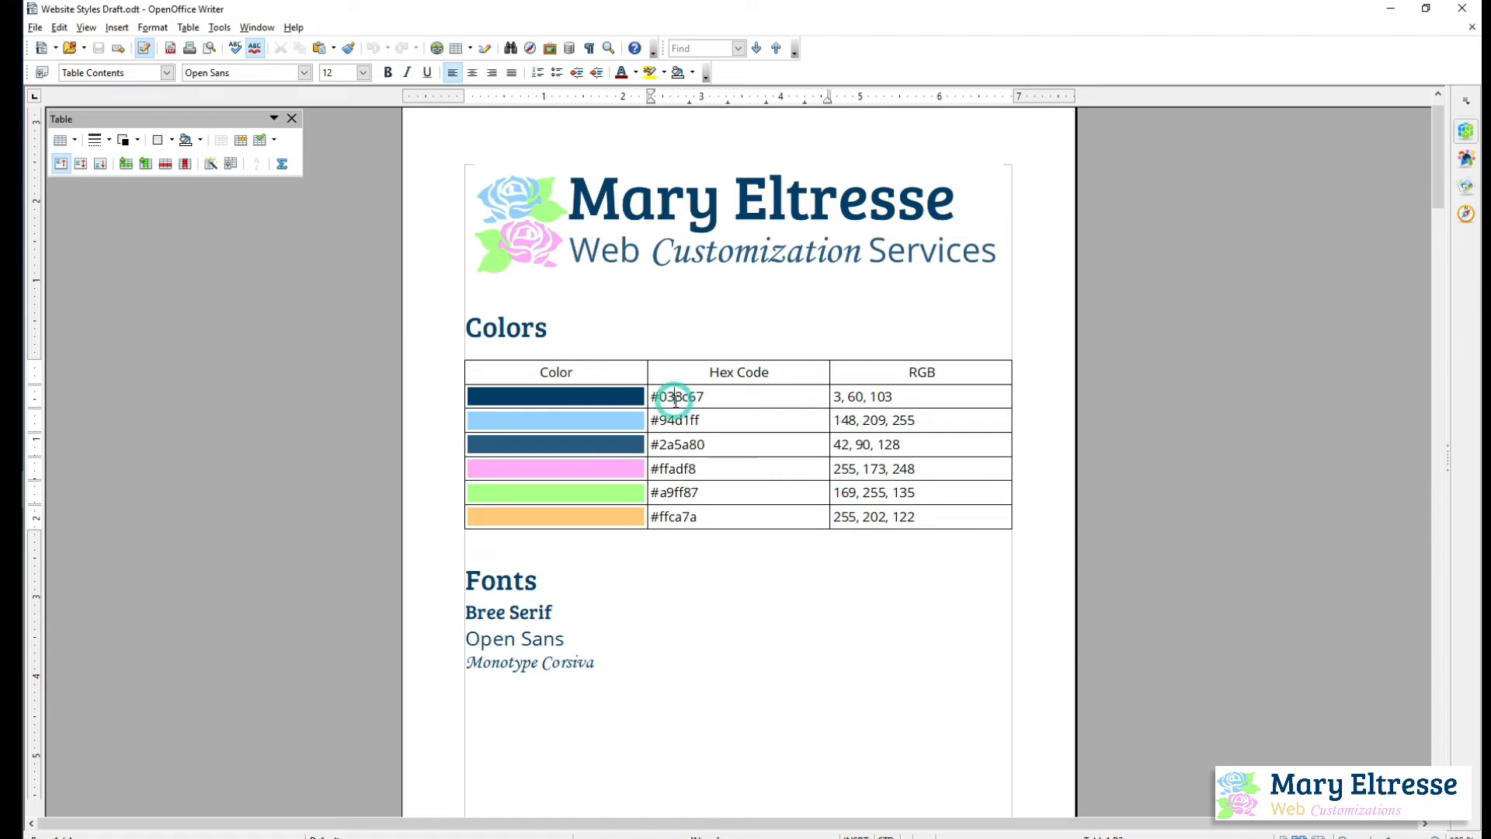
pyautogui.doubleClick(675, 398)
pyautogui.rightClick(681, 399)
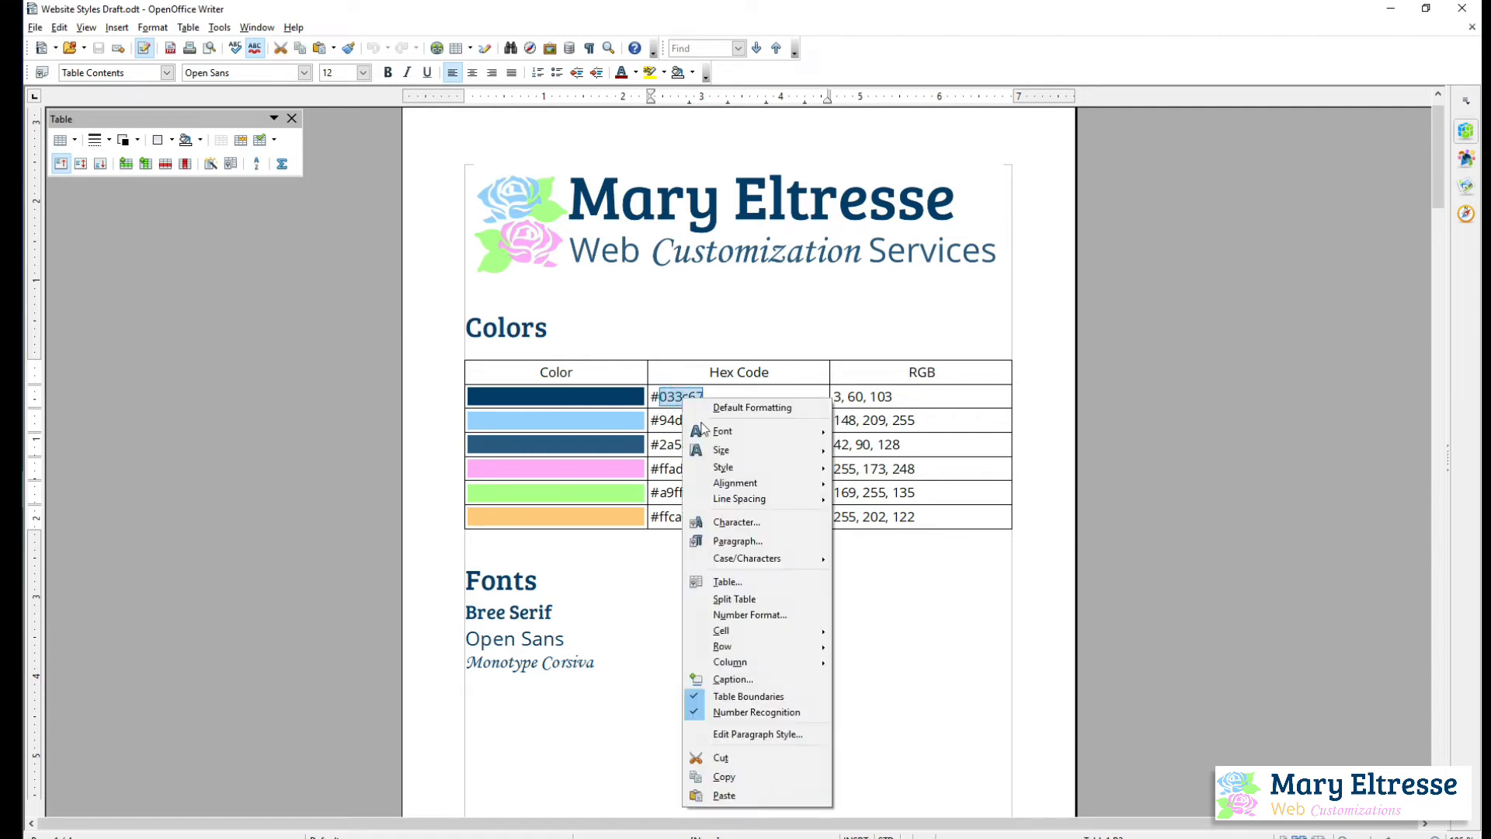
pyautogui.click(744, 776)
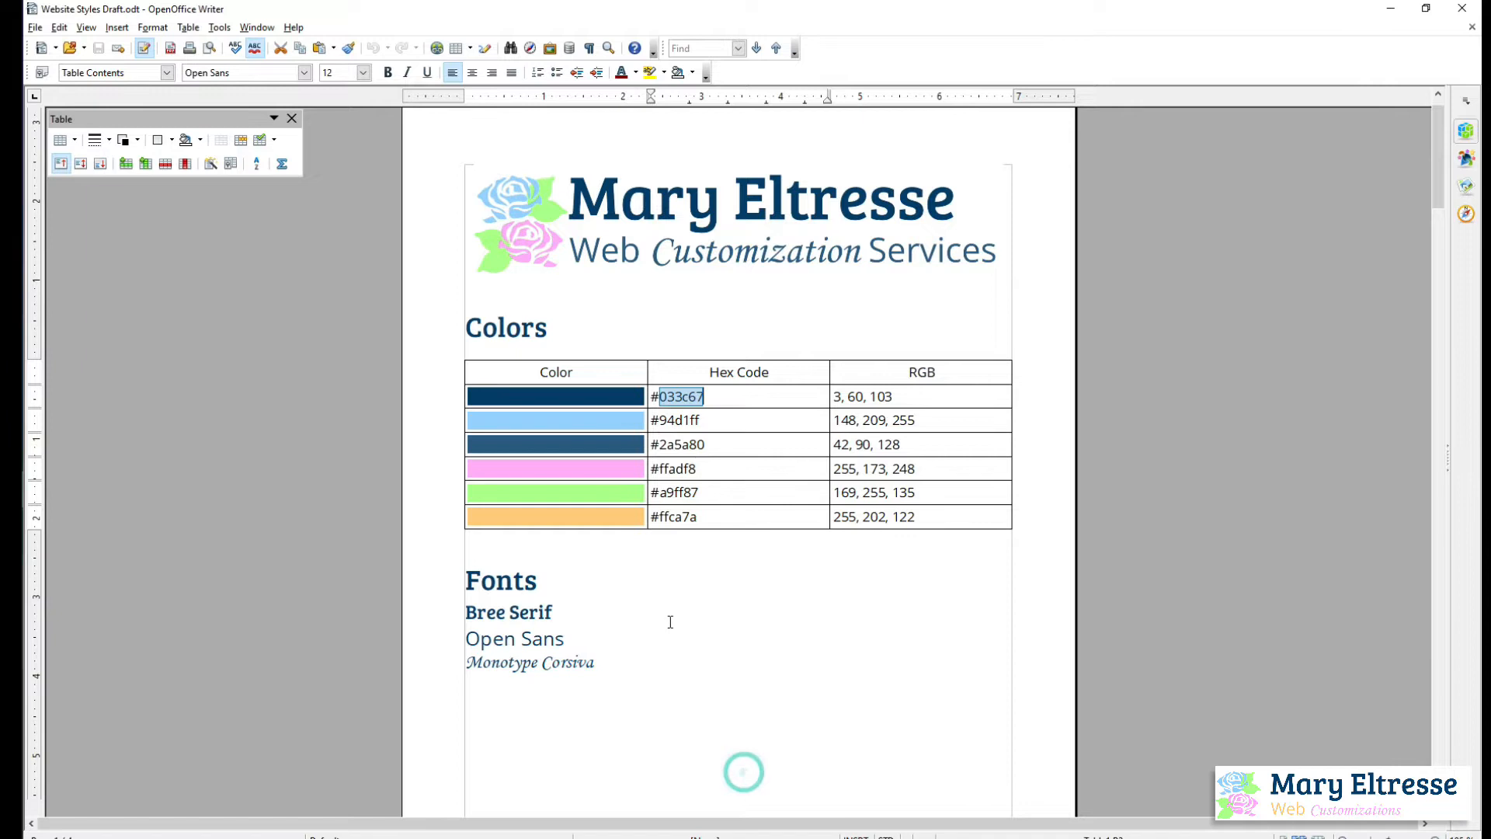
pyautogui.hotkey('alt', 'Tab')
pyautogui.click(770, 466)
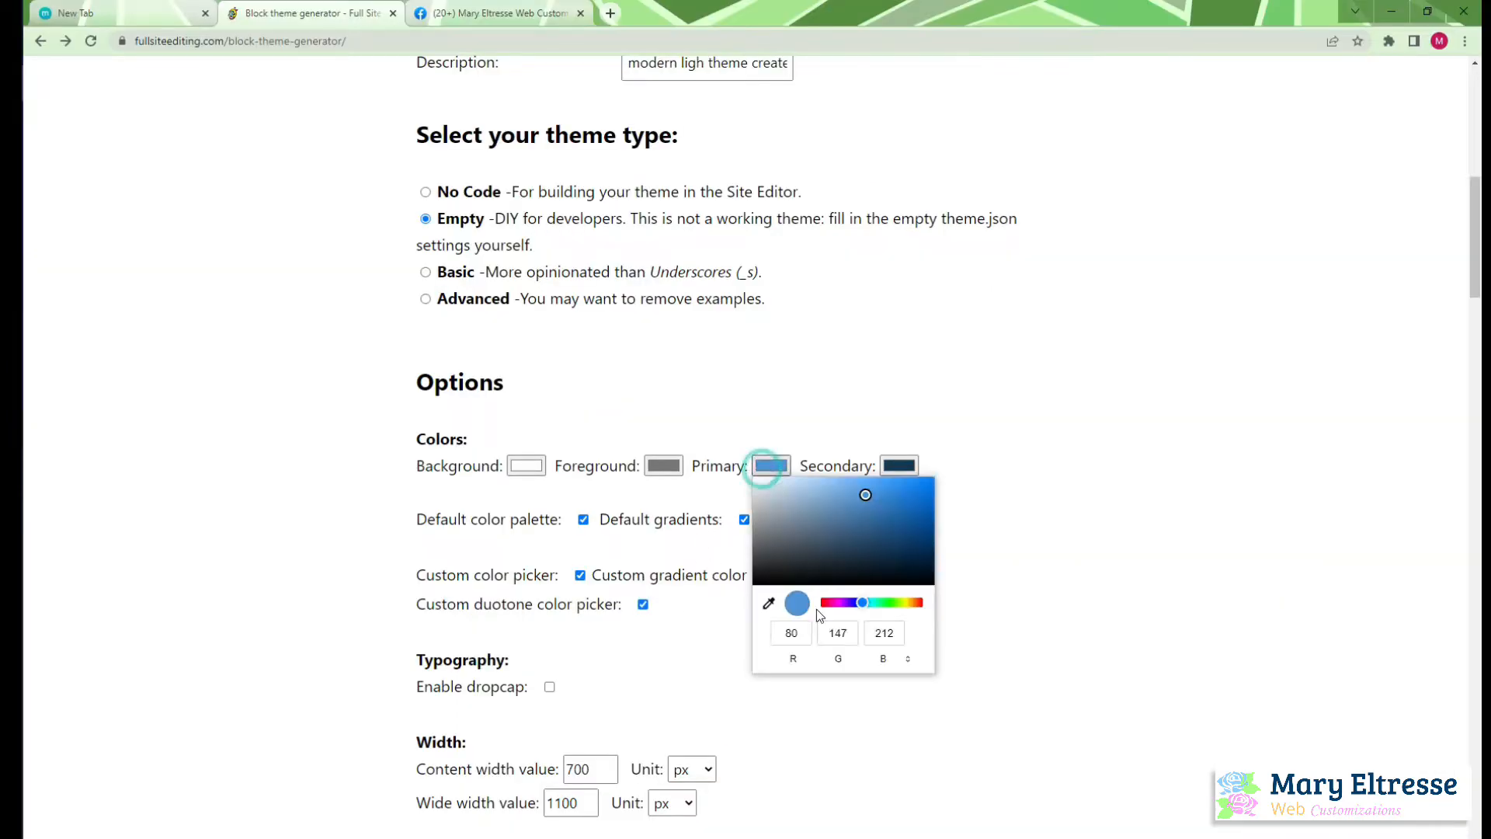
pyautogui.click(906, 659)
pyautogui.click(905, 658)
pyautogui.tripleClick(841, 636)
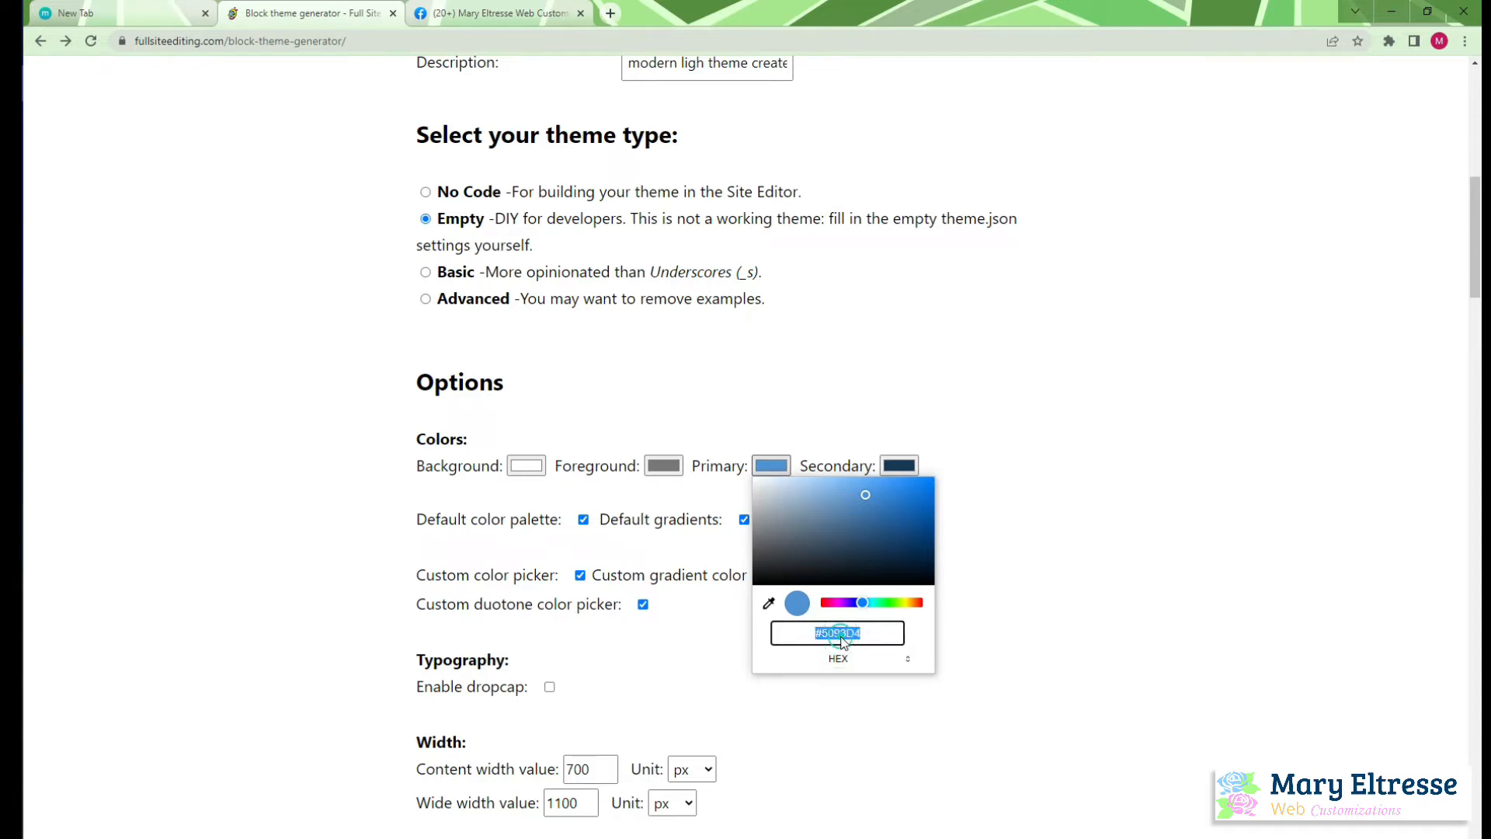
pyautogui.doubleClick(841, 637)
pyautogui.press('BackSpace')
pyautogui.hotkey('alt', 'Tab')
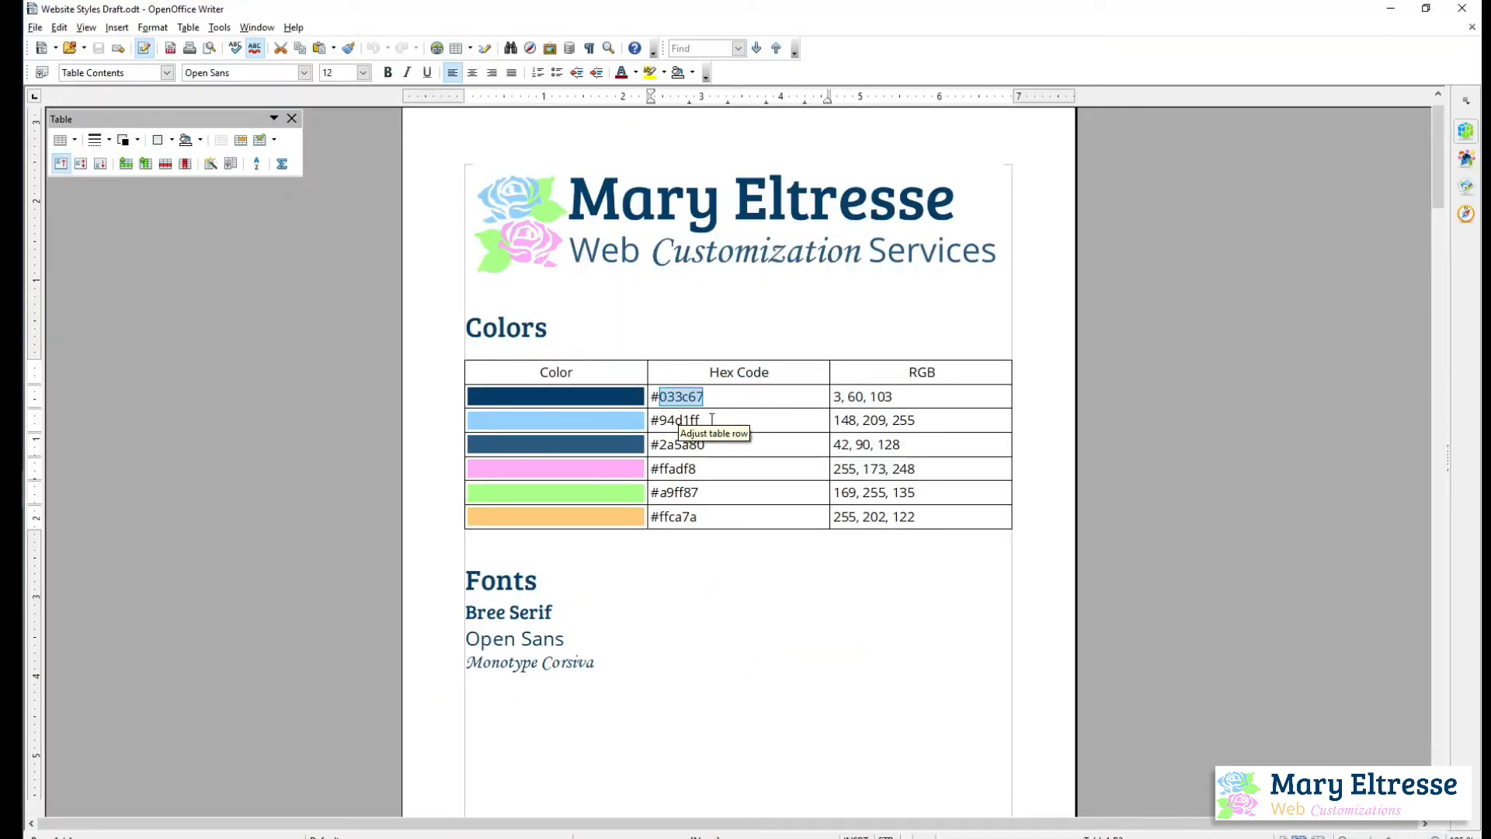
pyautogui.hotkey('alt', 'Tab')
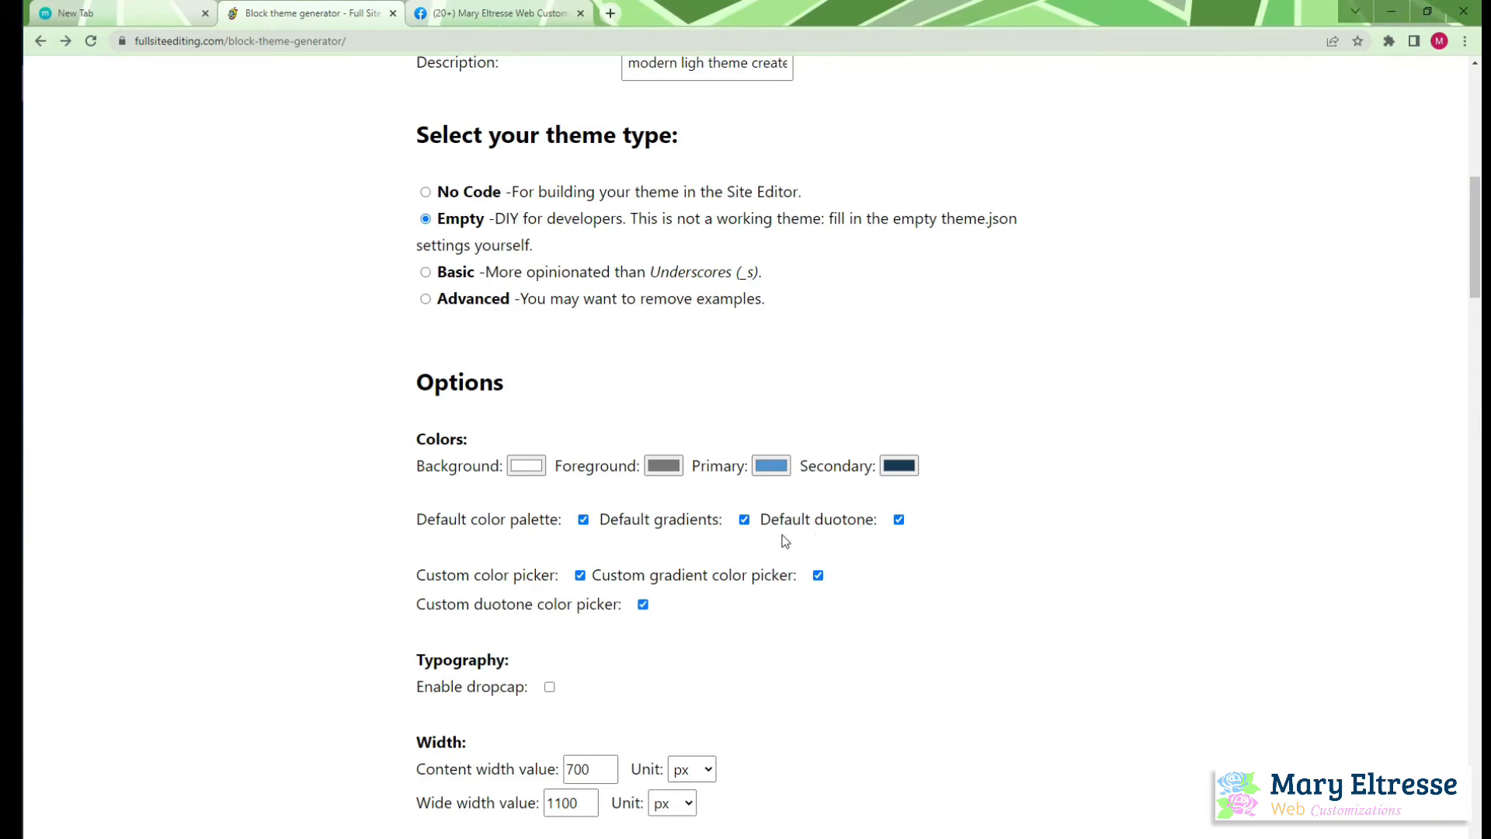
# Try to enter the theme's primary color as a hex value, starting with #033
pyautogui.click(771, 465)
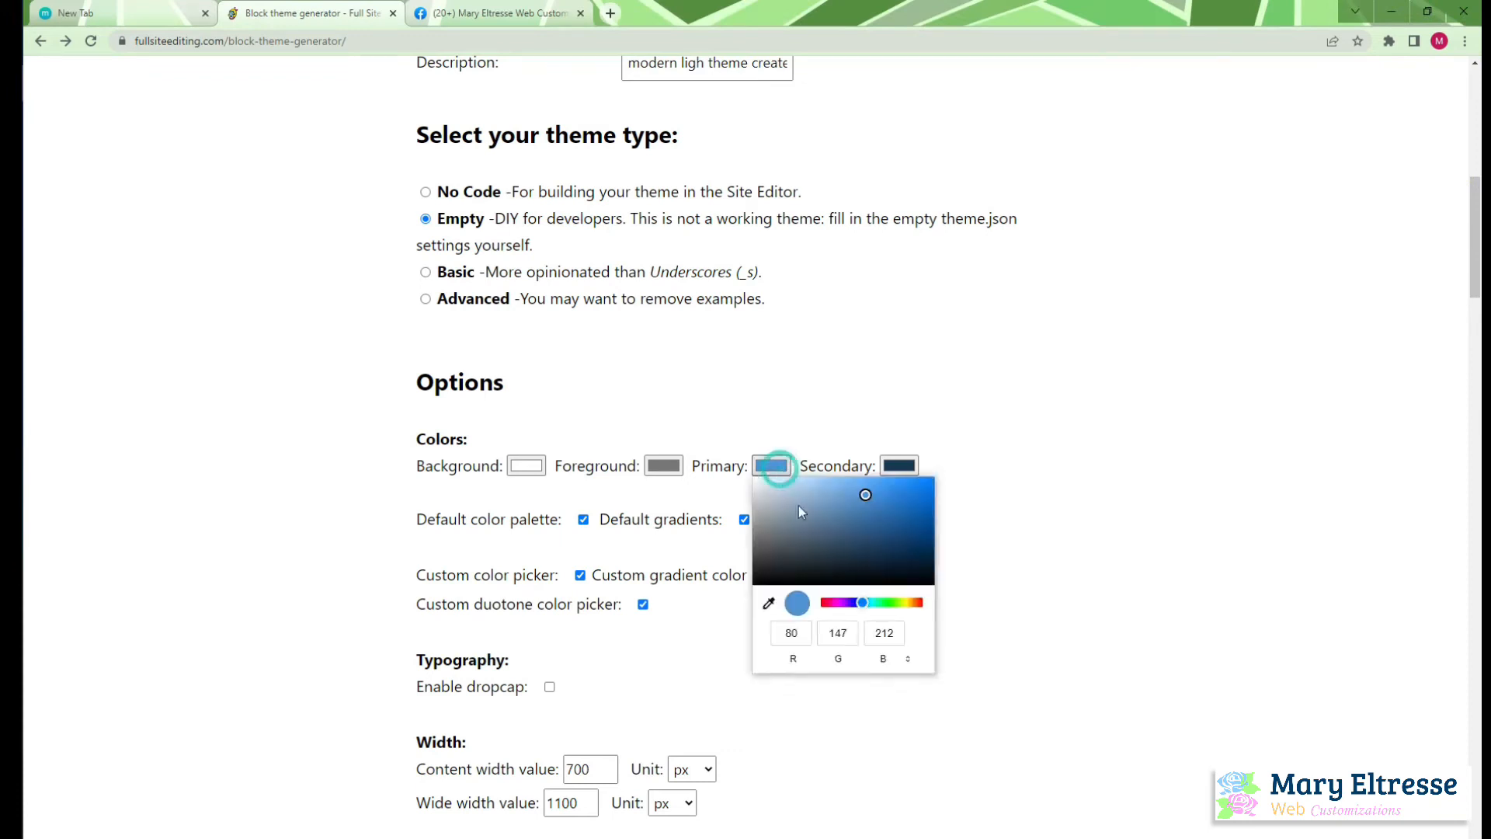
pyautogui.click(906, 661)
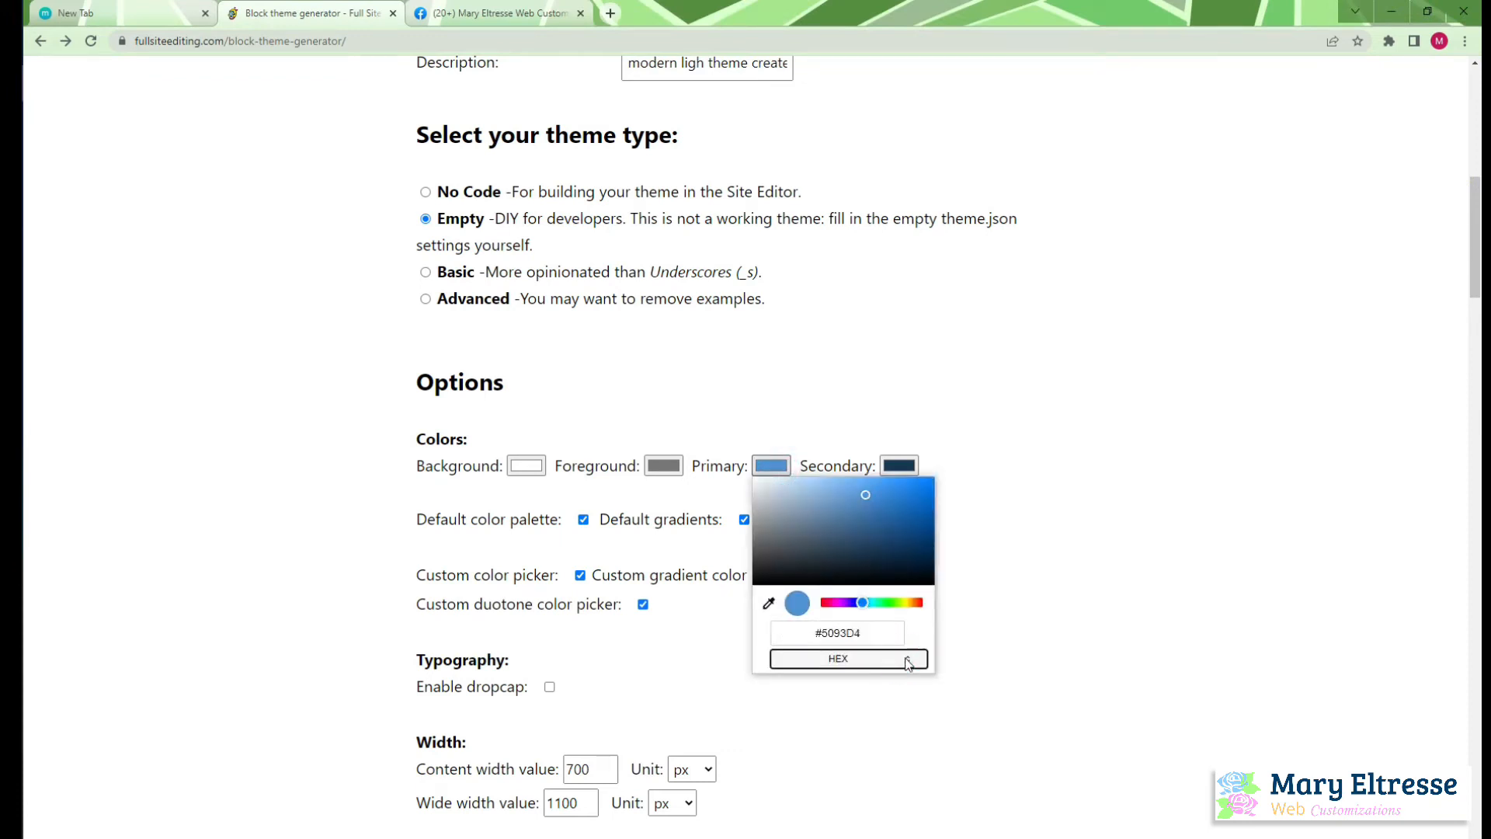
pyautogui.click(906, 661)
pyautogui.click(906, 660)
pyautogui.click(906, 661)
pyautogui.tripleClick(843, 633)
pyautogui.press('BackSpace')
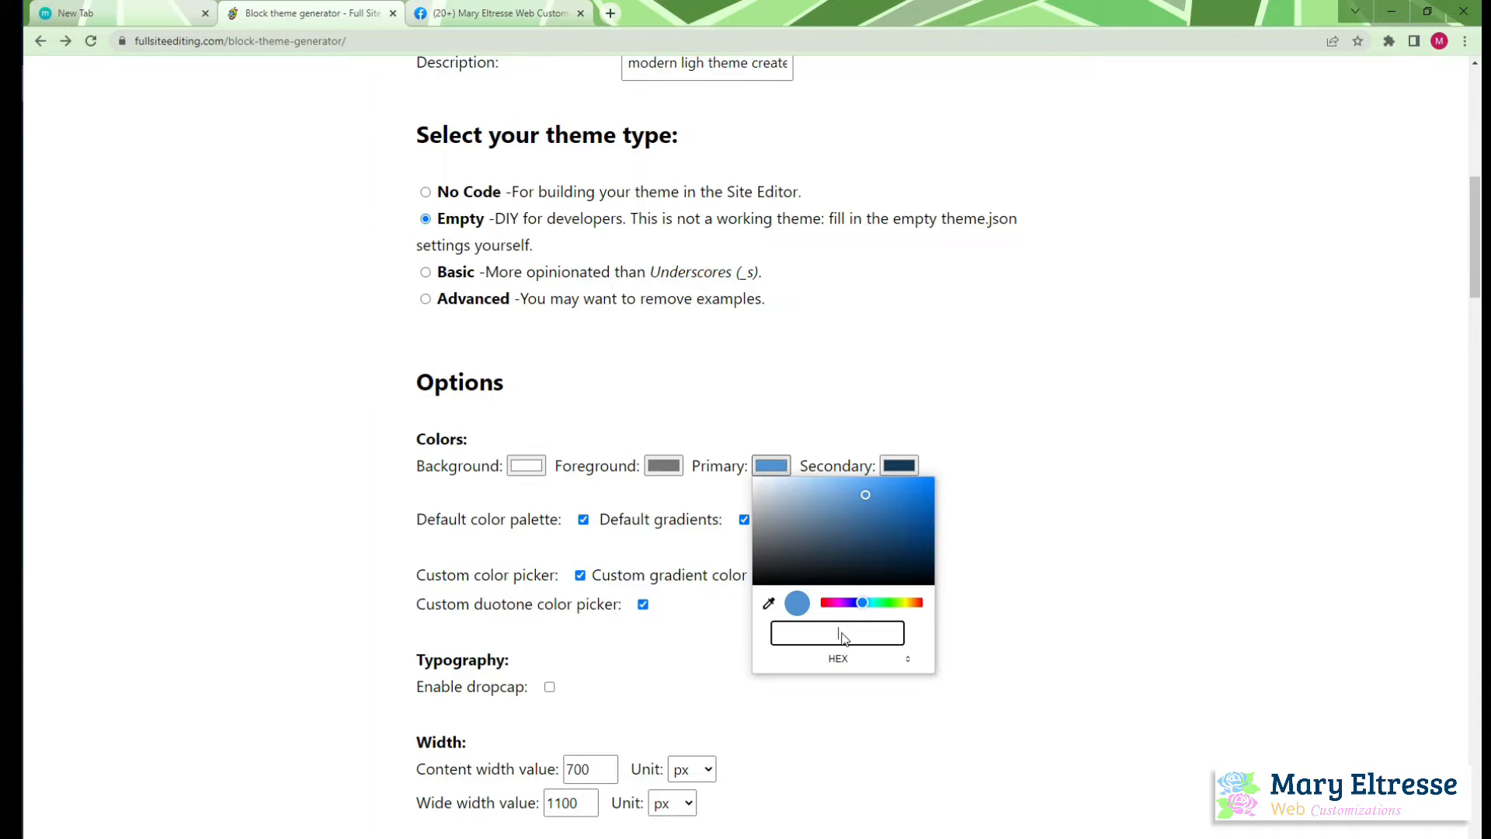
pyautogui.write('#0')
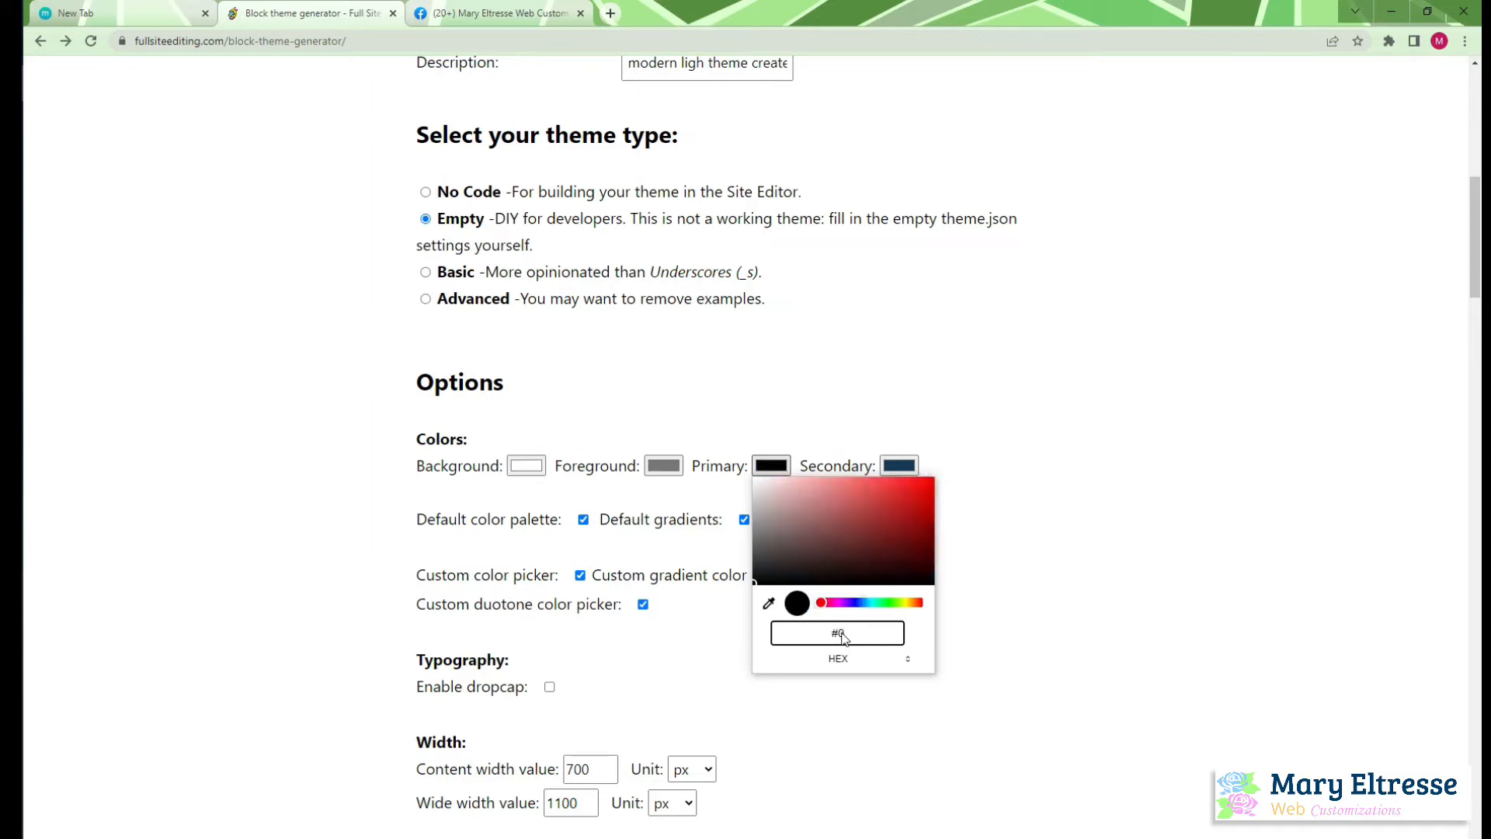
pyautogui.write('33')
# Check the dark blue hex code in the OpenOffice Writer document and set the theme's primary color to #033C67
pyautogui.hotkey('alt', 'Tab')
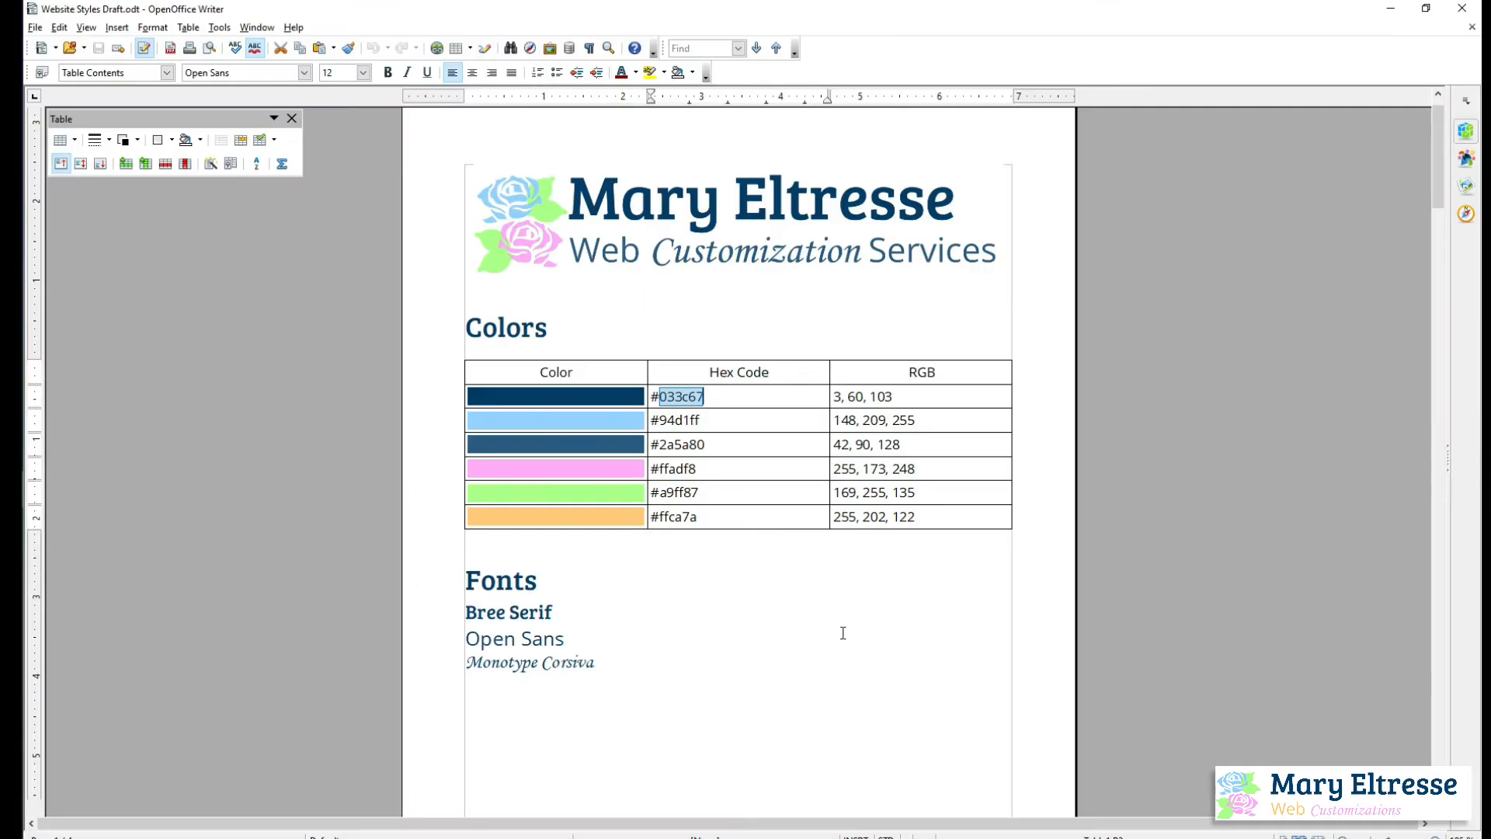
pyautogui.hotkey('alt', 'Tab')
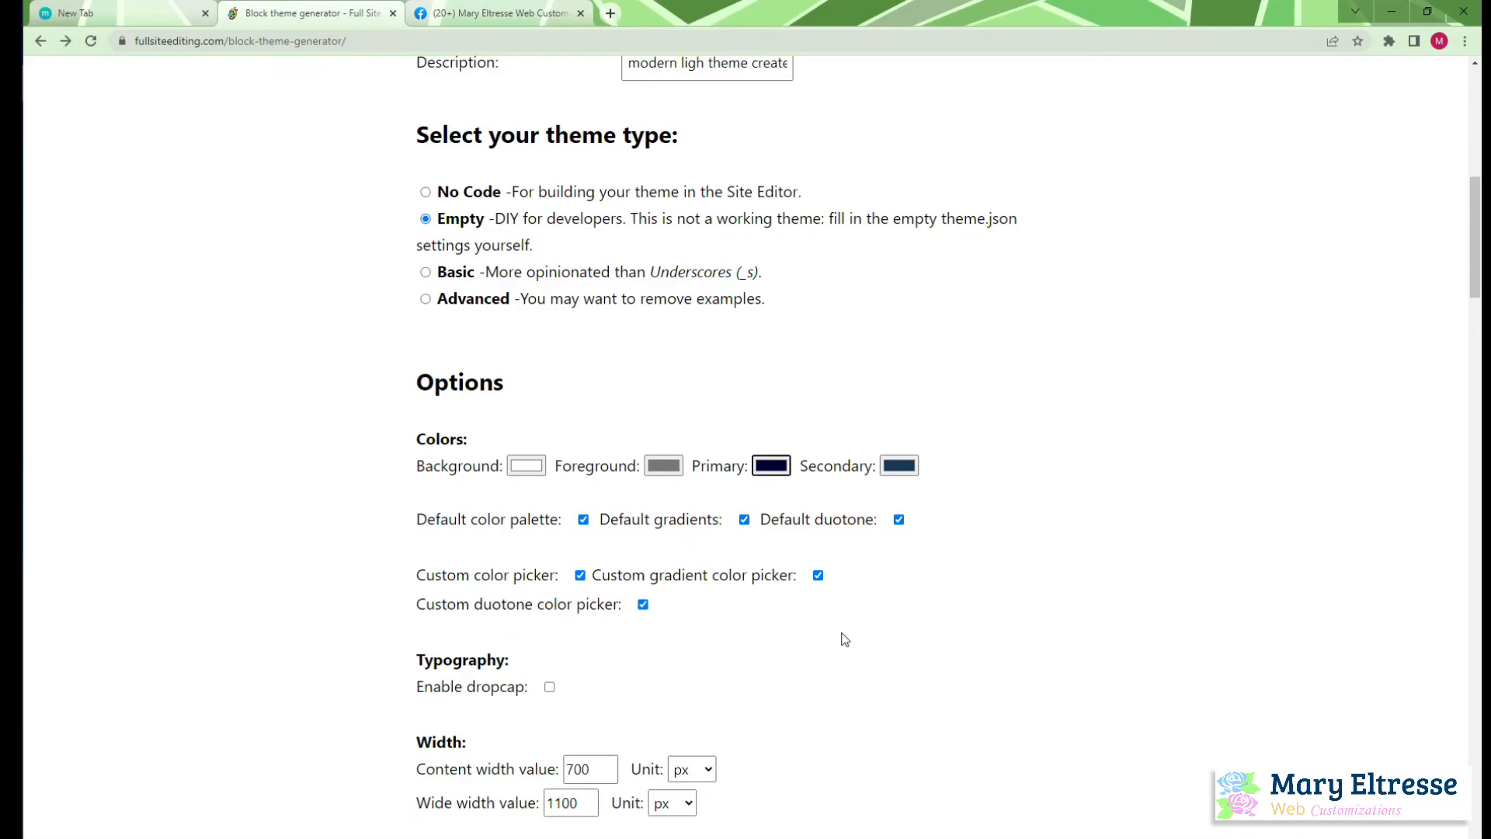
pyautogui.click(773, 466)
pyautogui.click(907, 658)
pyautogui.click(906, 659)
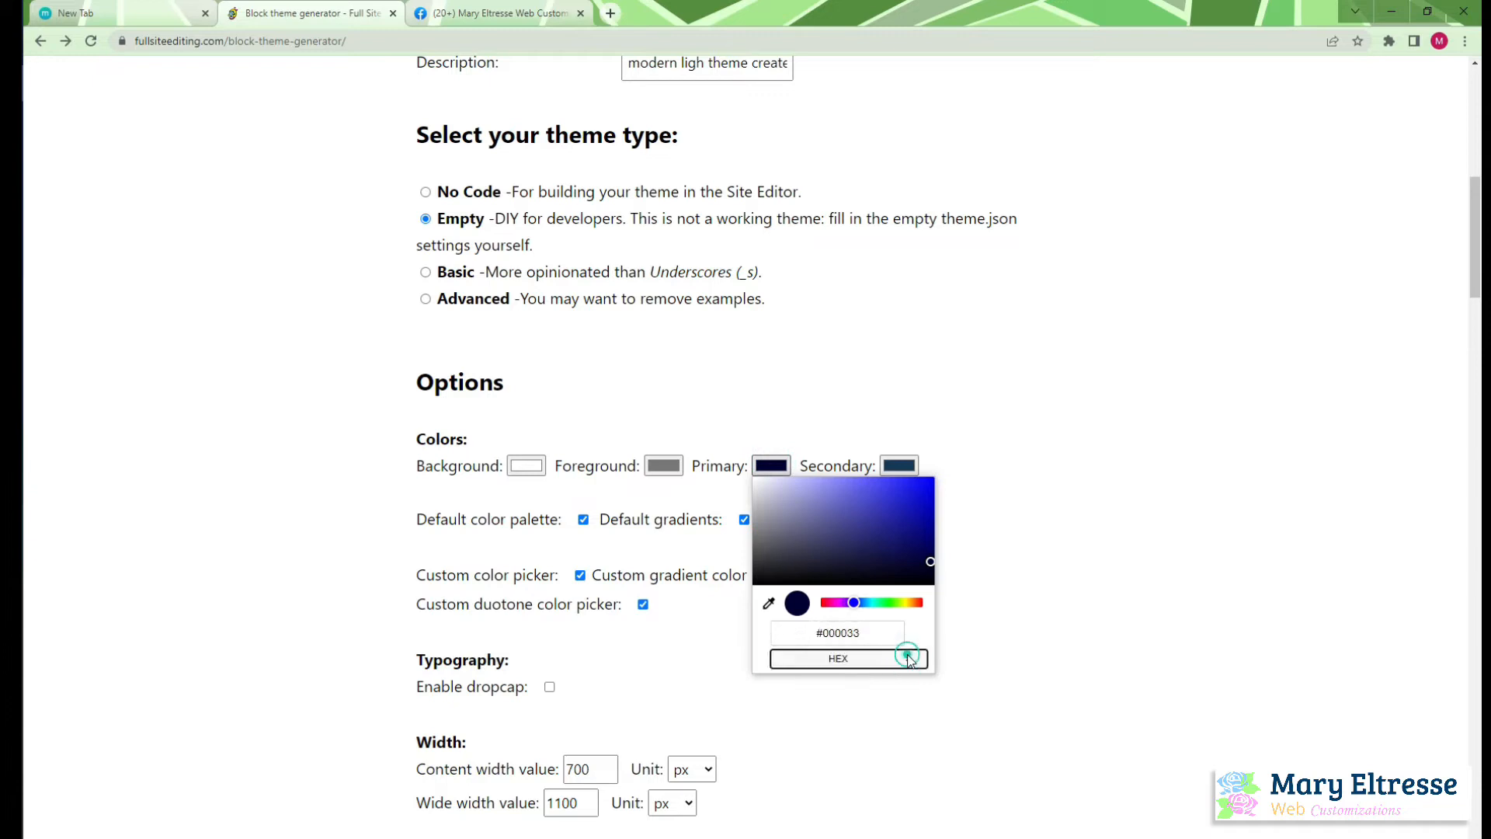
pyautogui.tripleClick(854, 636)
pyautogui.doubleClick(848, 635)
pyautogui.write('033')
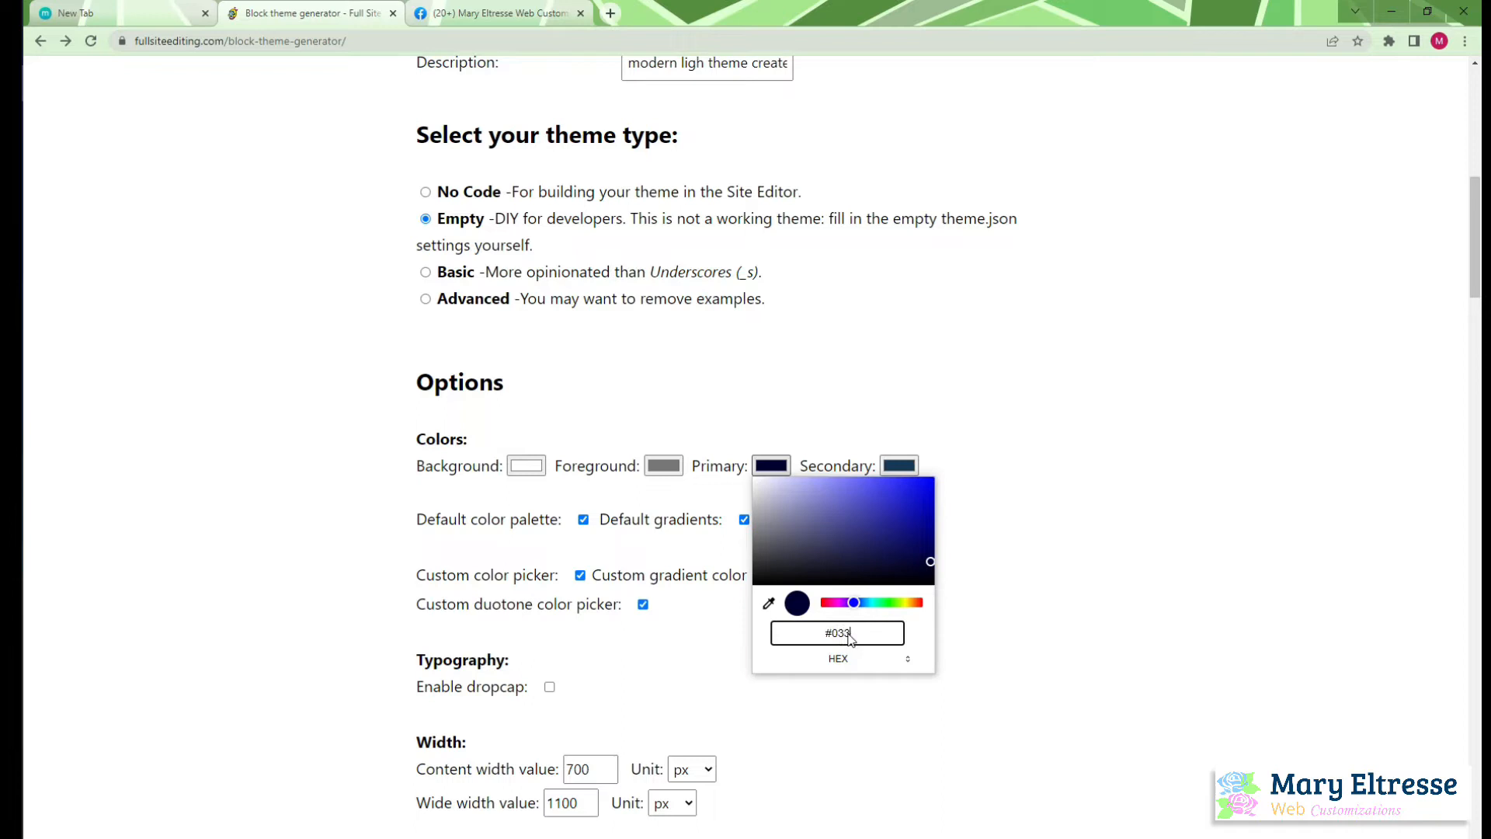
pyautogui.write('C67')
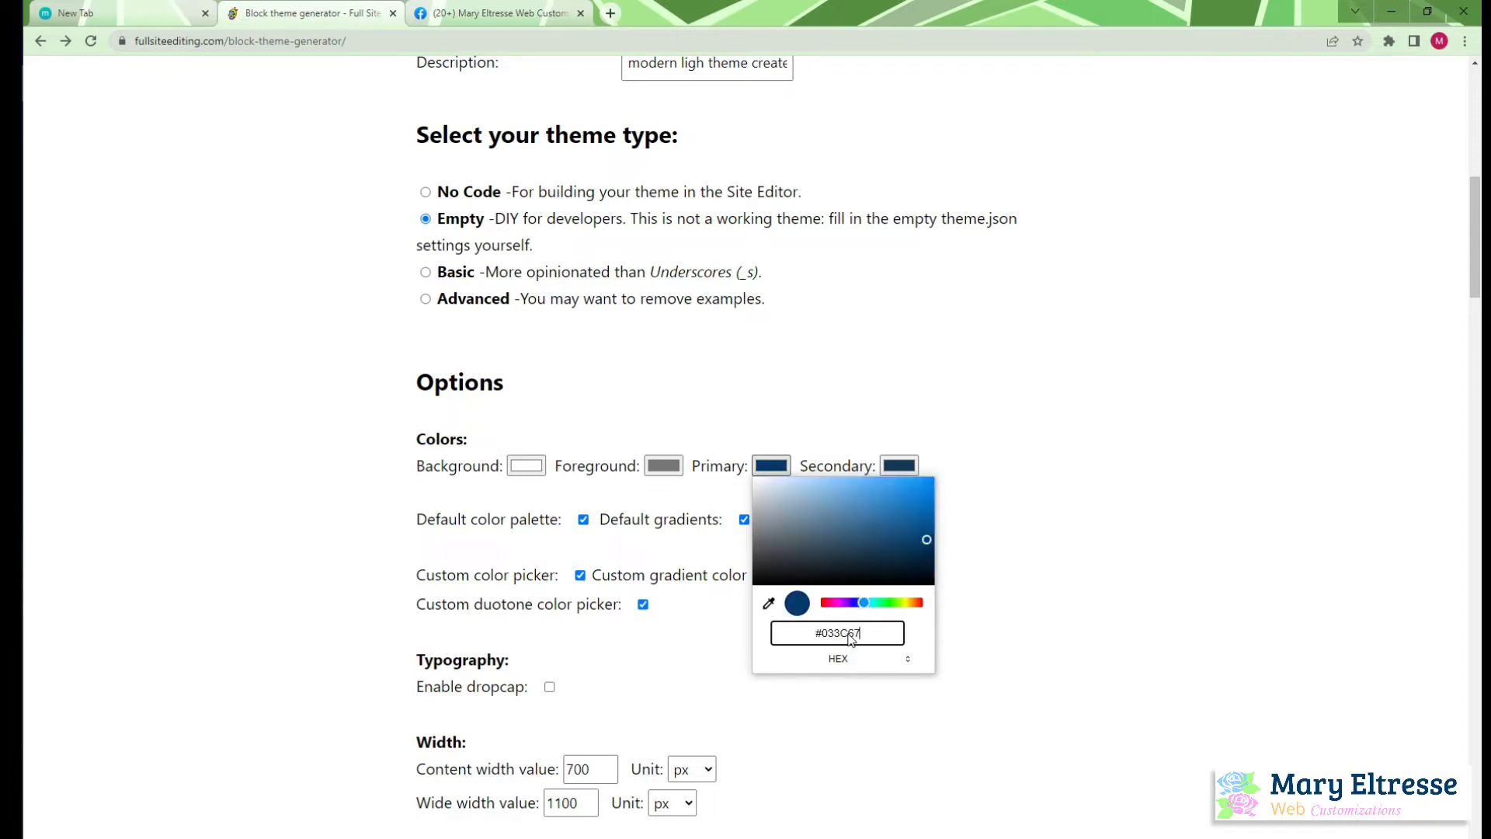
pyautogui.click(983, 624)
# Switch to OpenOffice Writer and check the pink hex code in the Colors table for the theme's secondary color
pyautogui.click(900, 466)
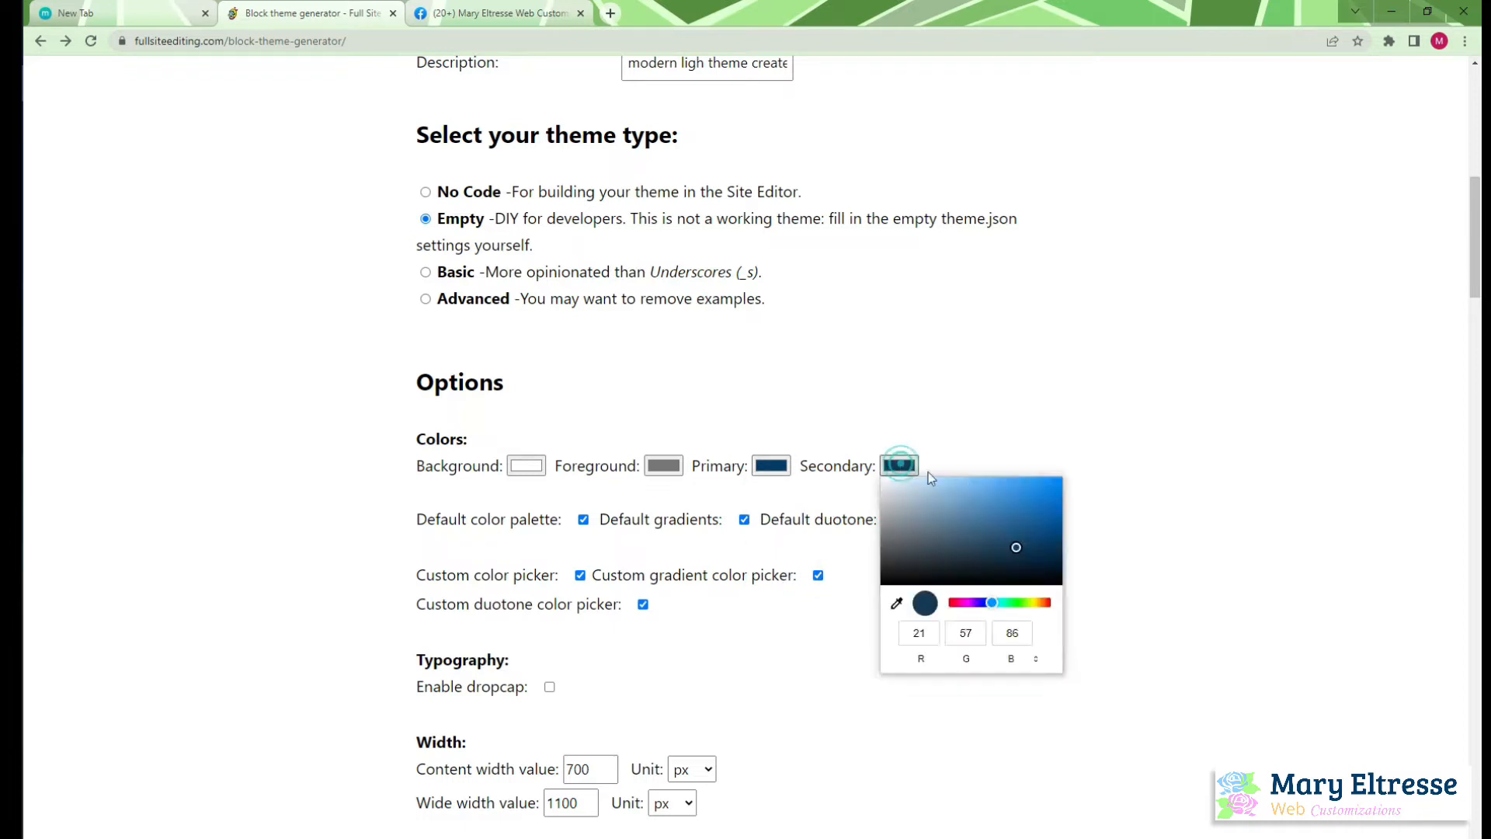
pyautogui.click(1035, 660)
pyautogui.click(1036, 660)
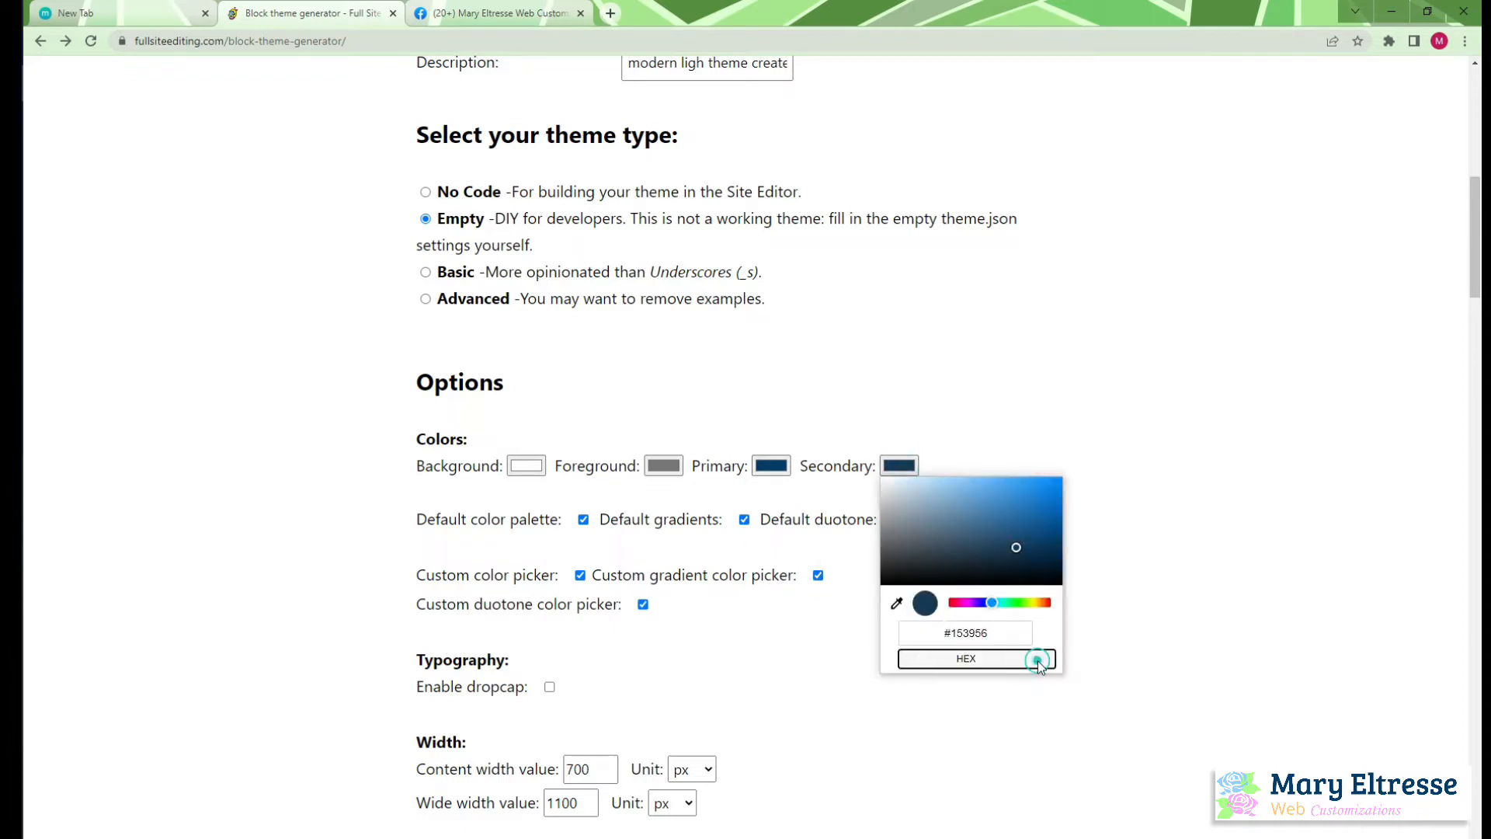
pyautogui.hotkey('alt', 'Tab')
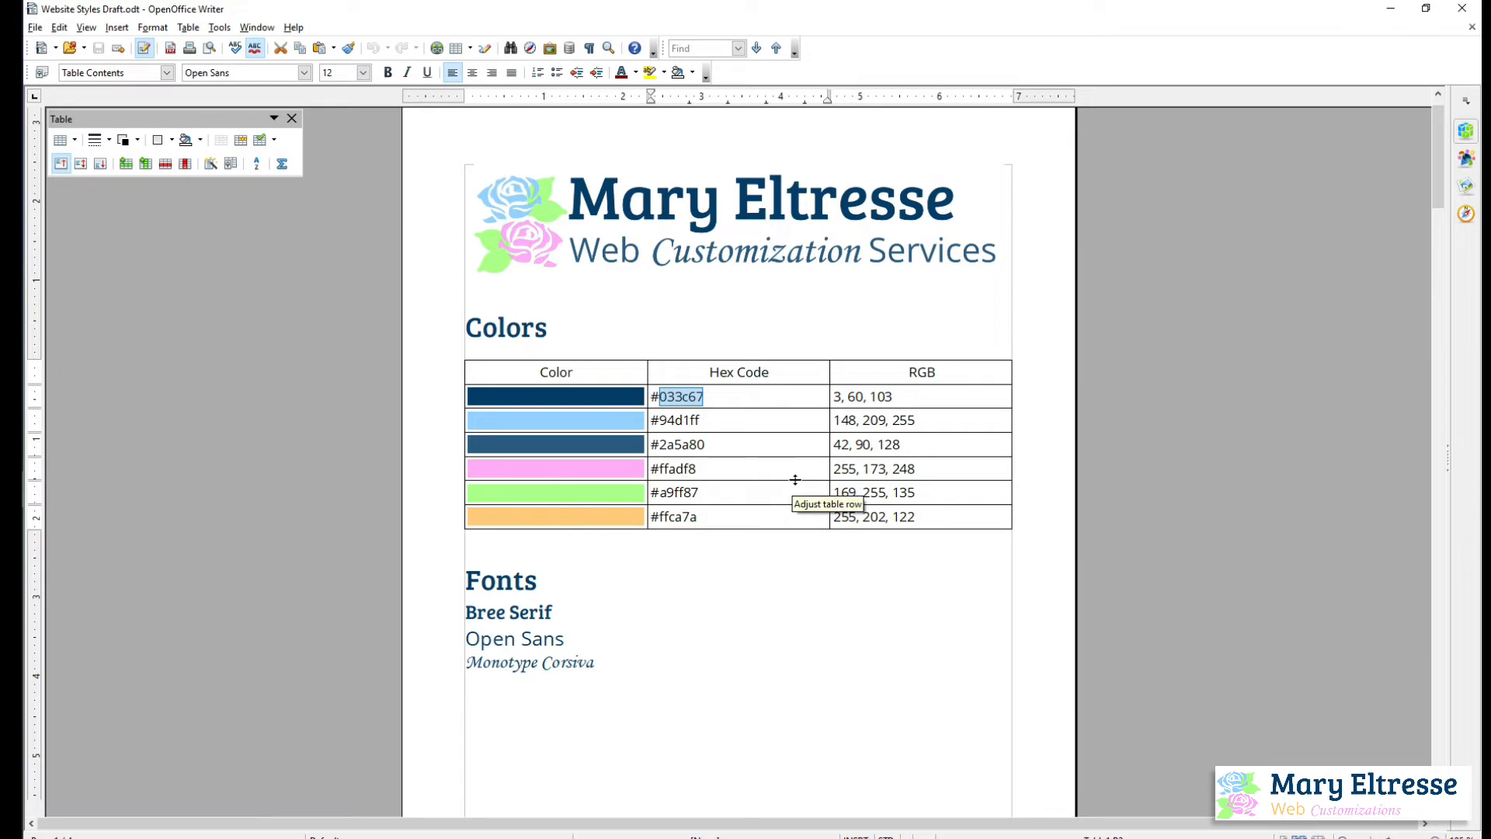
pyautogui.hotkey('alt', 'Tab')
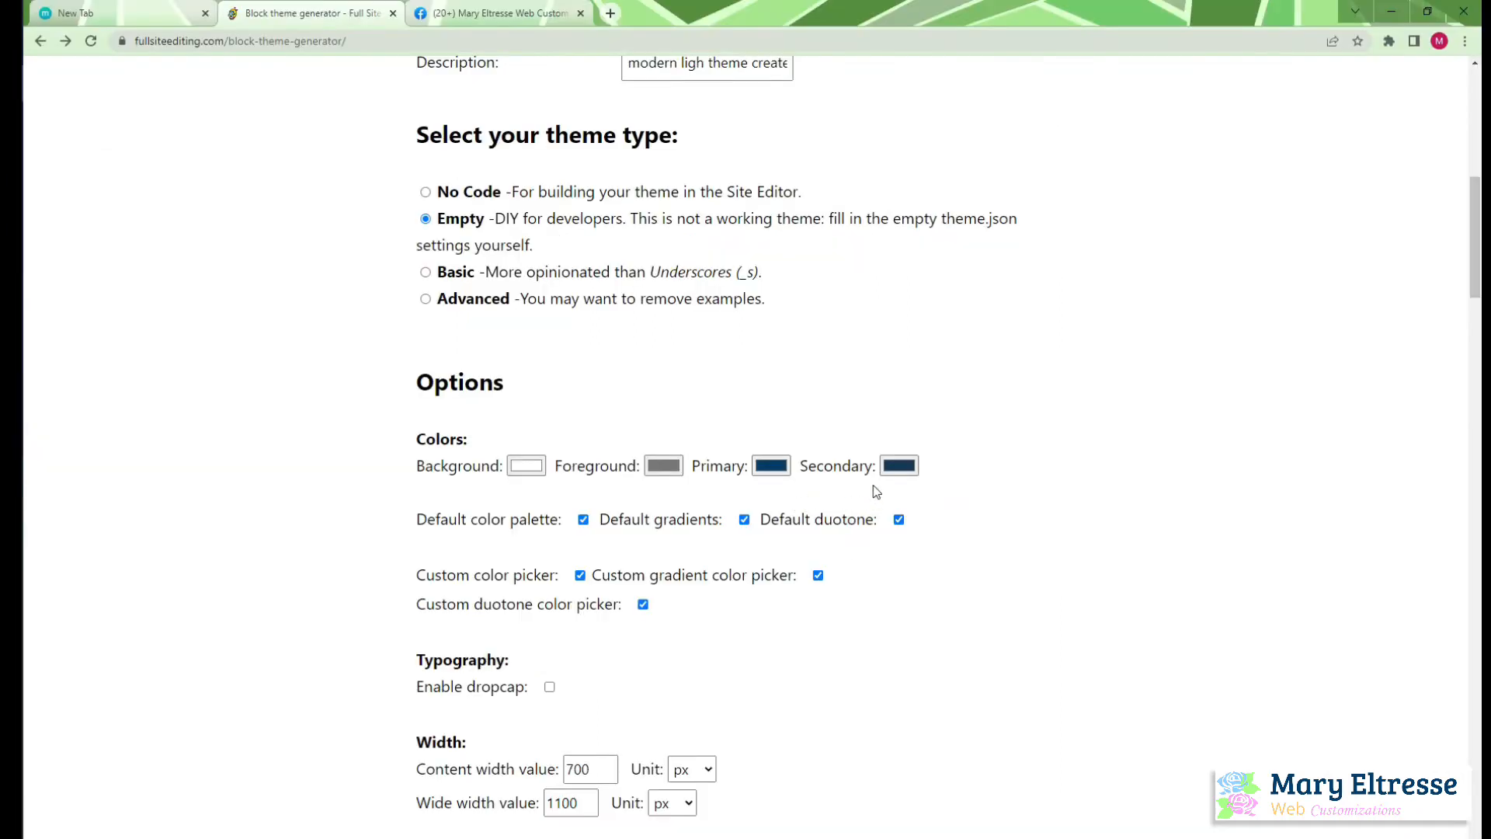
# Set the theme's secondary color to the pink hex value #FFADF2
pyautogui.click(899, 466)
pyautogui.click(1035, 658)
pyautogui.click(1035, 658)
pyautogui.click(969, 635)
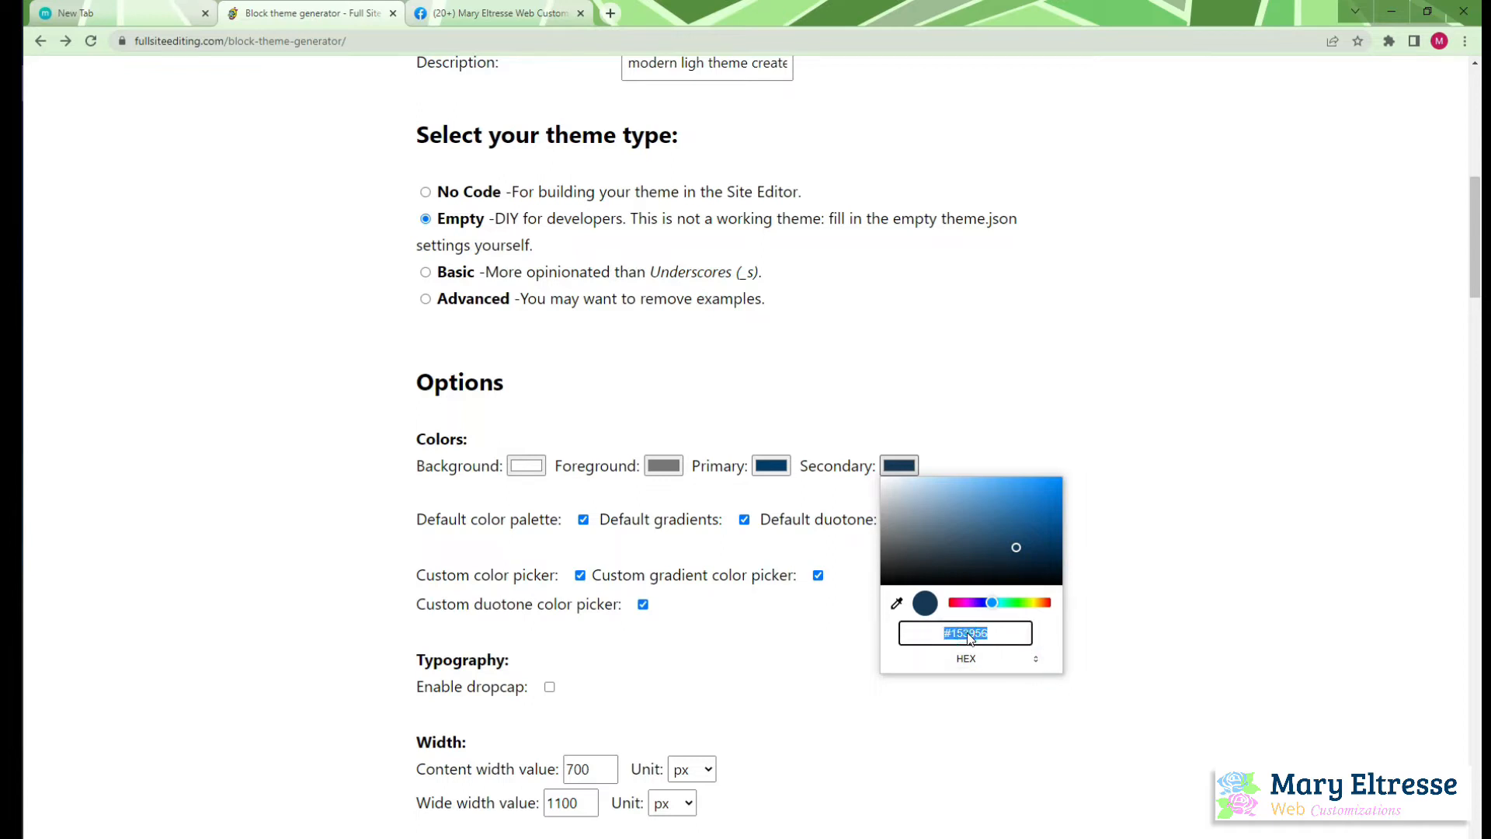
pyautogui.doubleClick(976, 630)
pyautogui.write('FF')
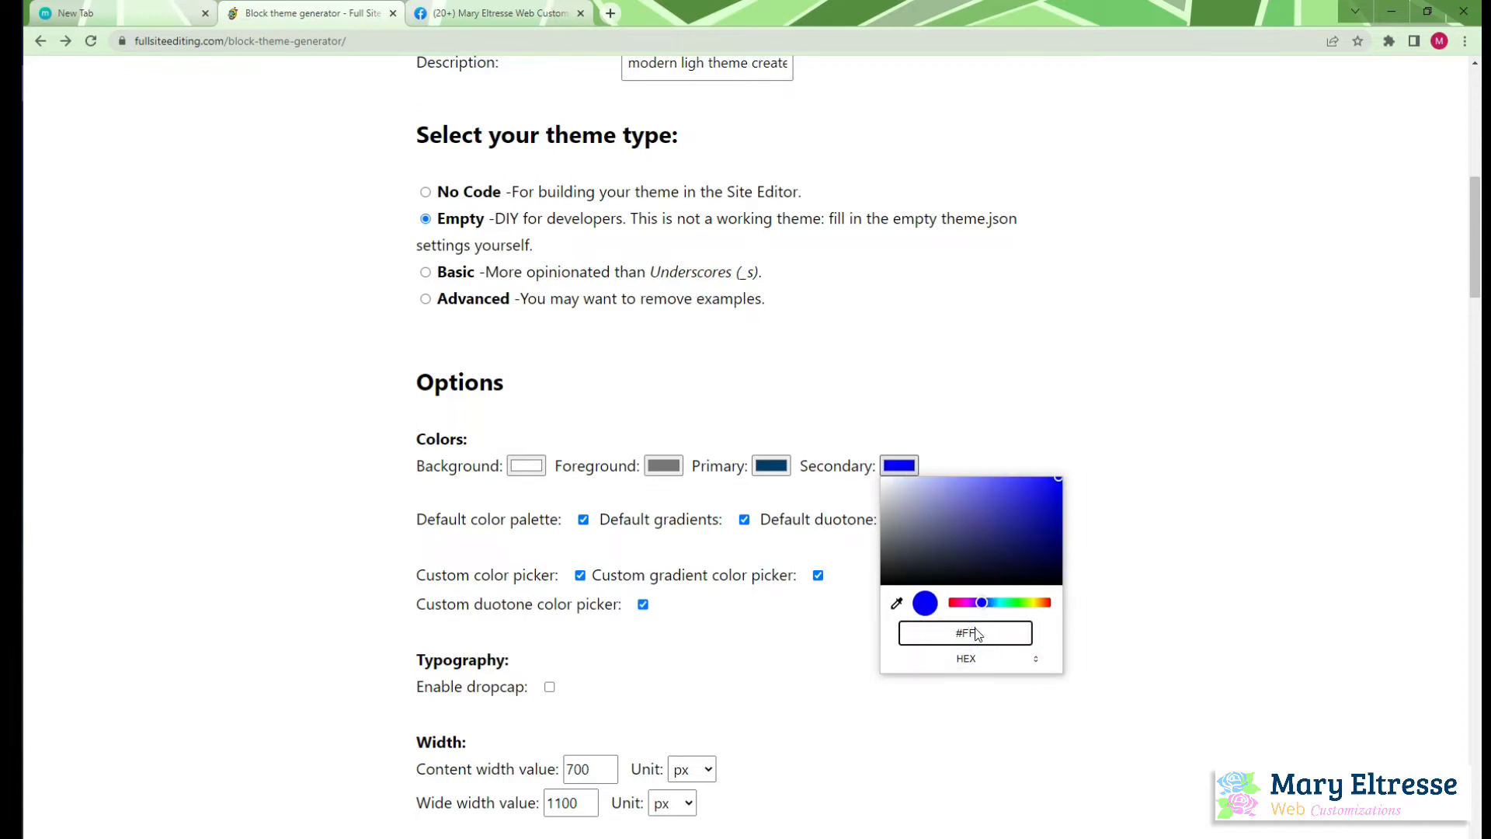
pyautogui.write('A')
pyautogui.write('DF2')
pyautogui.click(1216, 625)
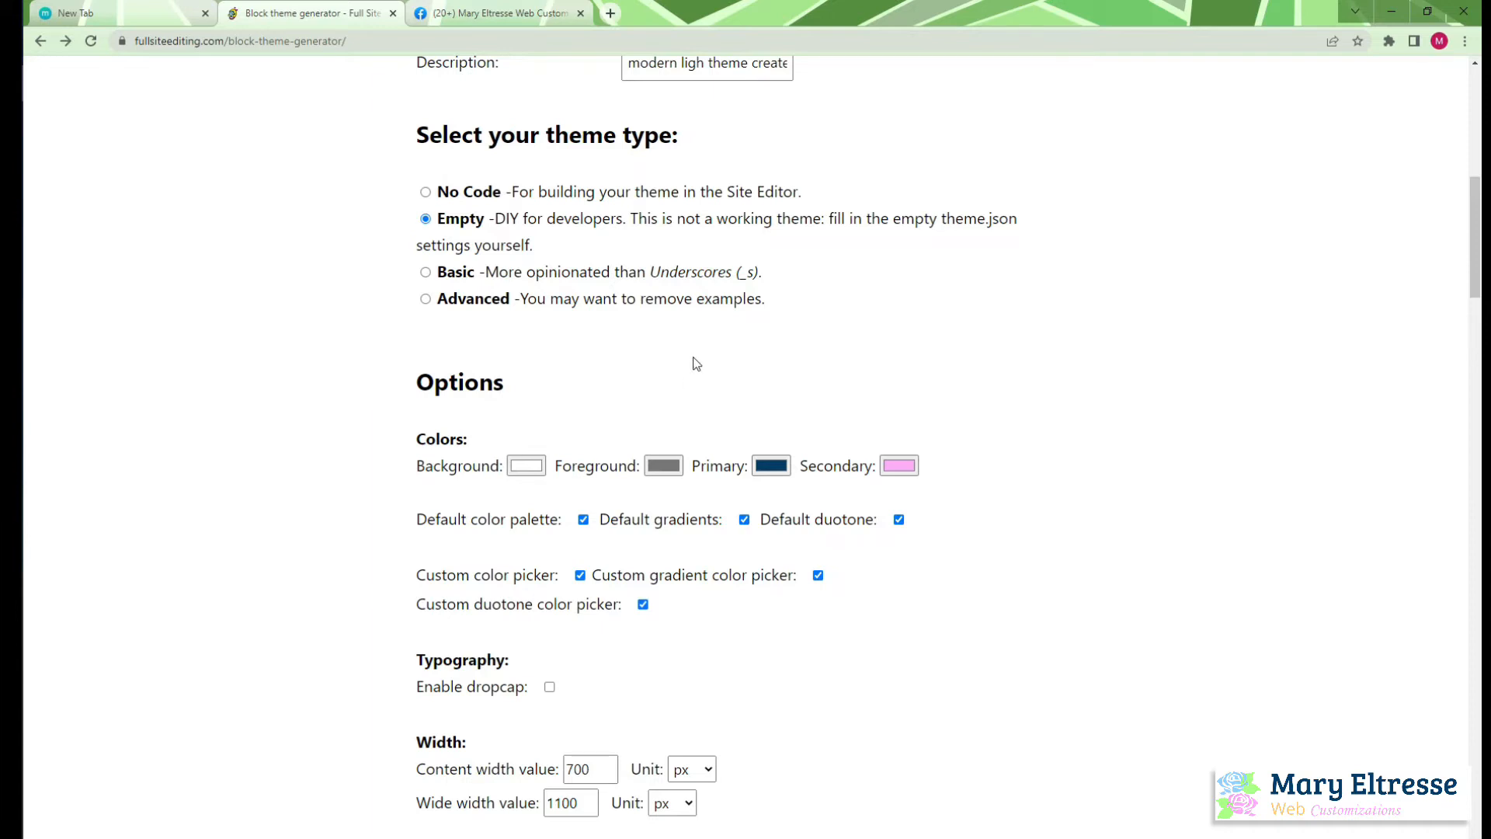
# Set the theme's content width value to 1200 px
pyautogui.scroll(-1, 660, 629)
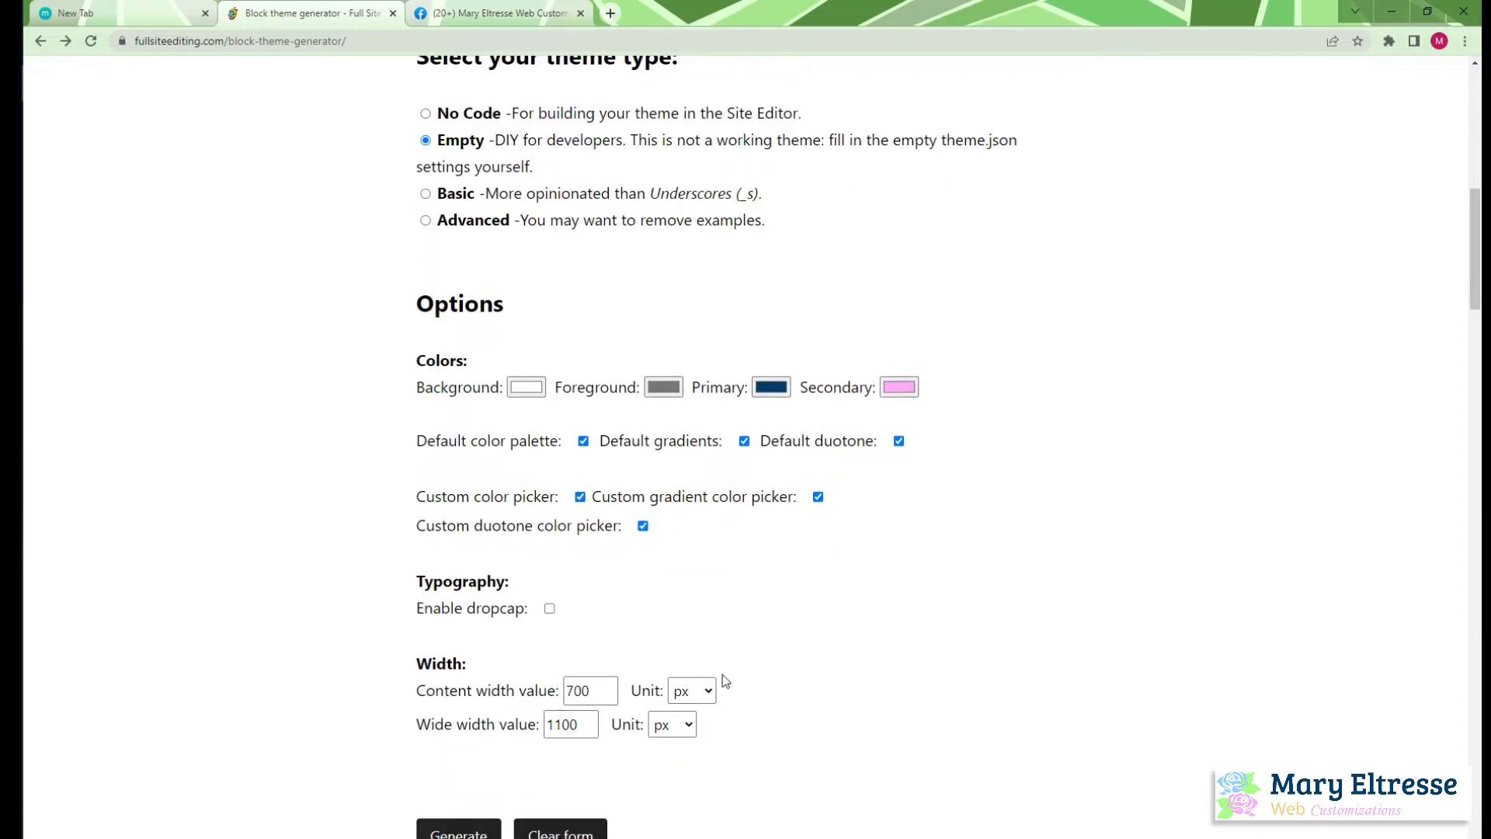
pyautogui.scroll(-3, 642, 702)
pyautogui.scroll(2, 681, 709)
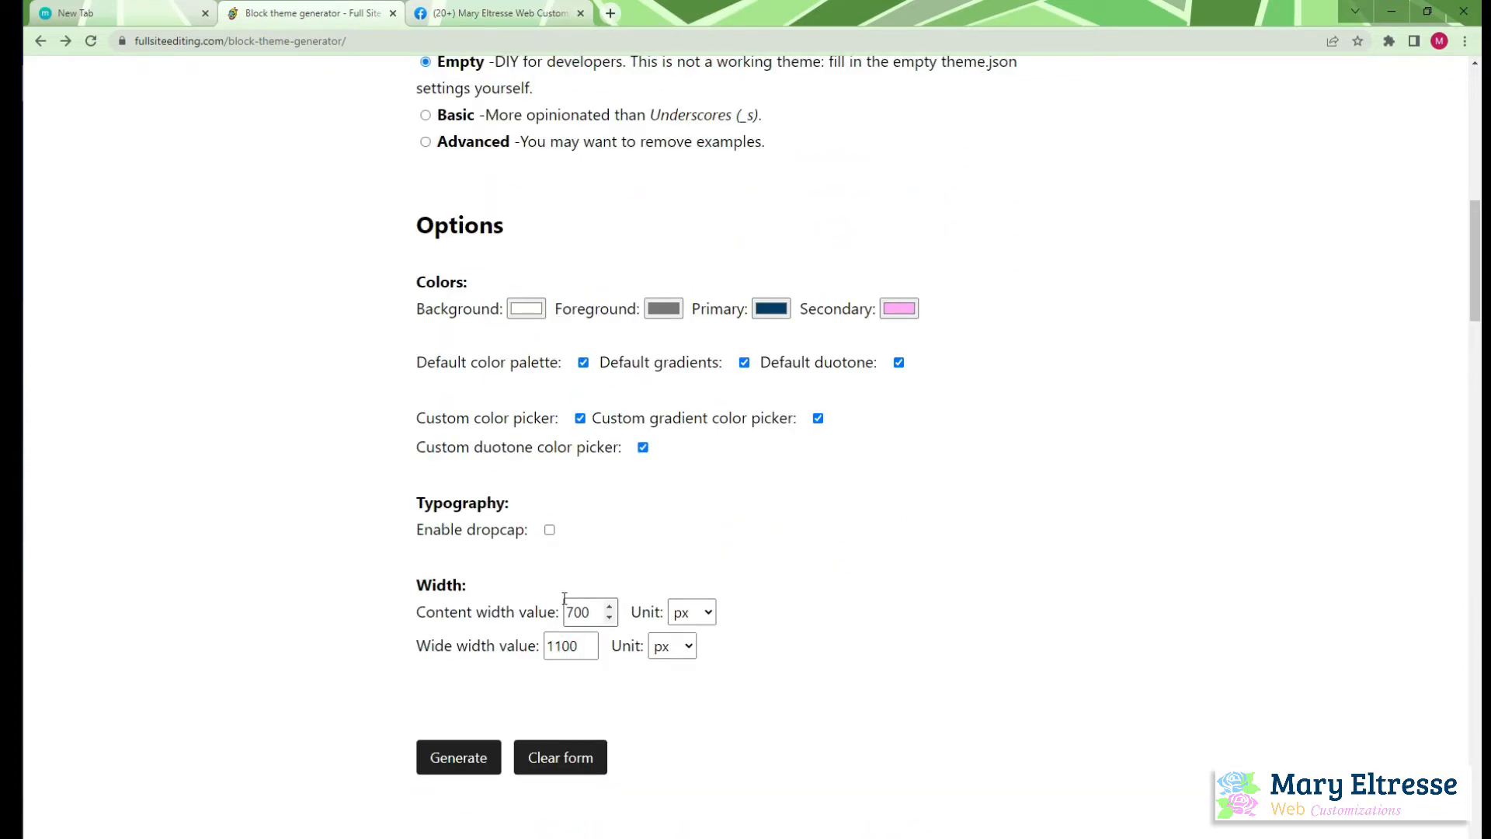
pyautogui.doubleClick(588, 613)
pyautogui.write('1200')
# Change the wide width unit to % and set its value to 100
pyautogui.click(688, 651)
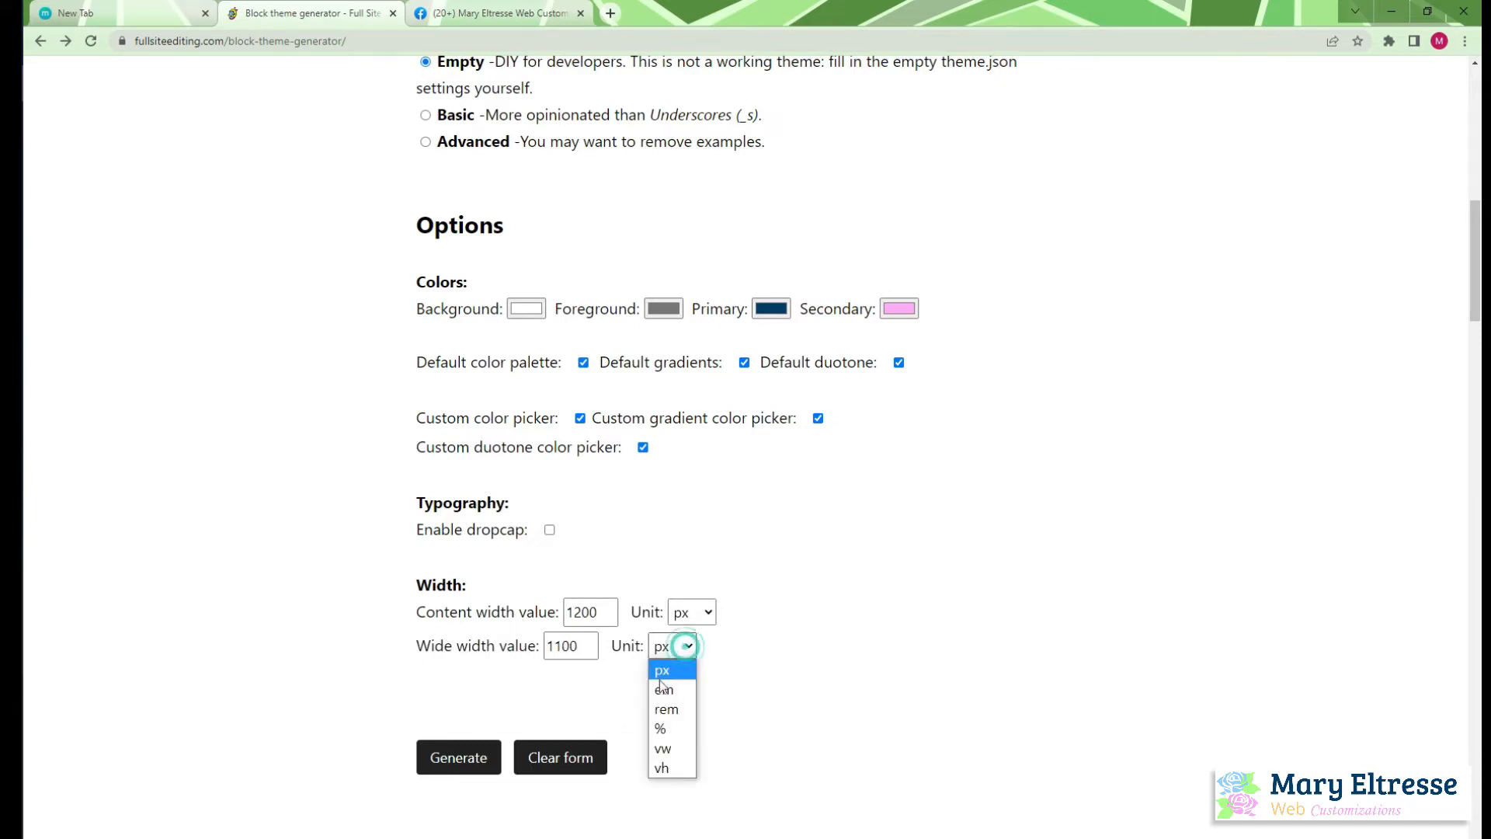
pyautogui.click(660, 723)
pyautogui.moveTo(578, 653); pyautogui.dragTo(517, 654)
pyautogui.write('10')
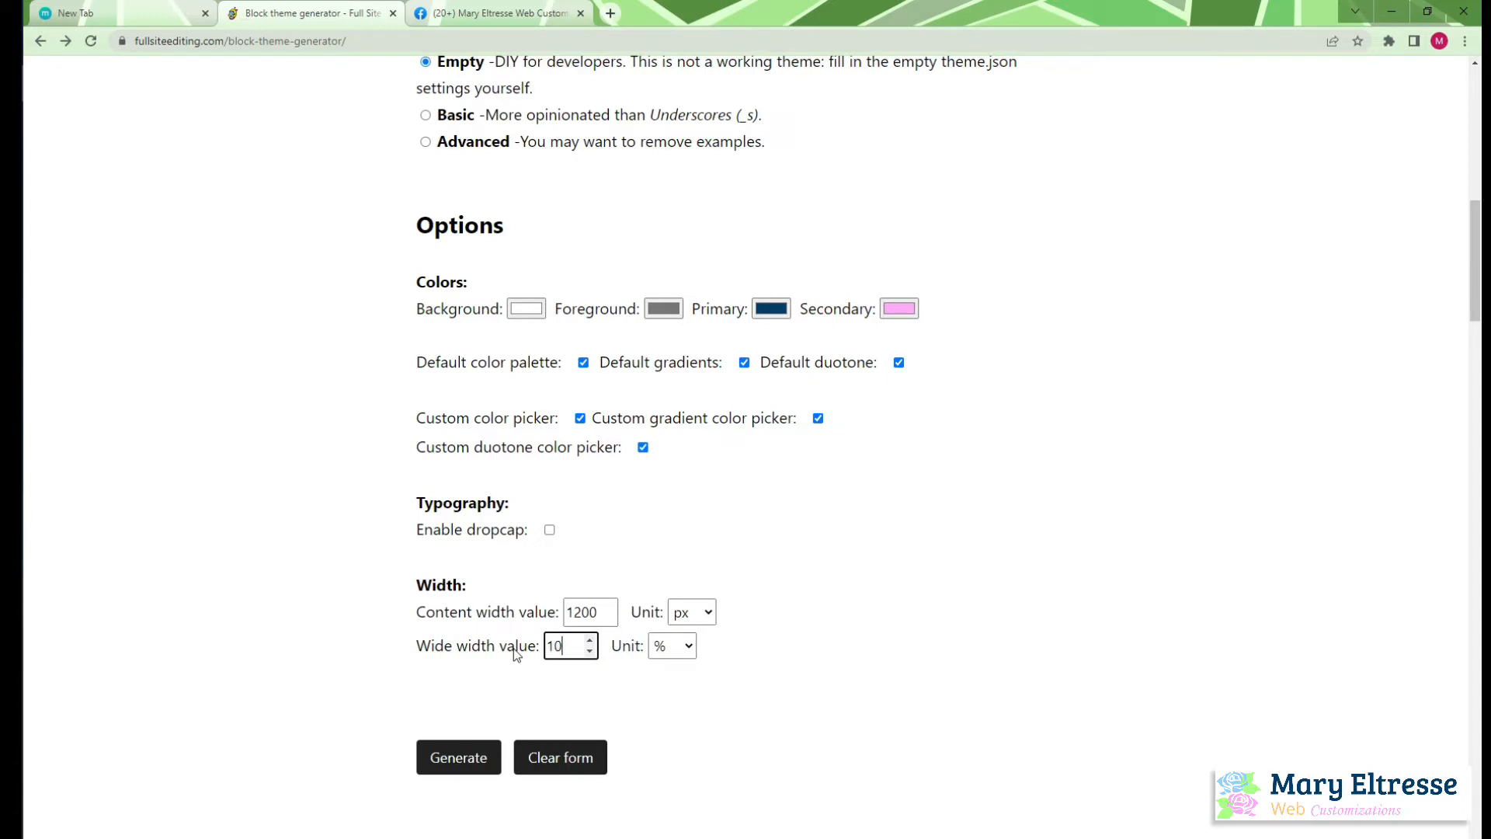
# Generate the theme and save it as mary-eltresse.zip in the blocktheme folder inside Downloads
pyautogui.click(466, 766)
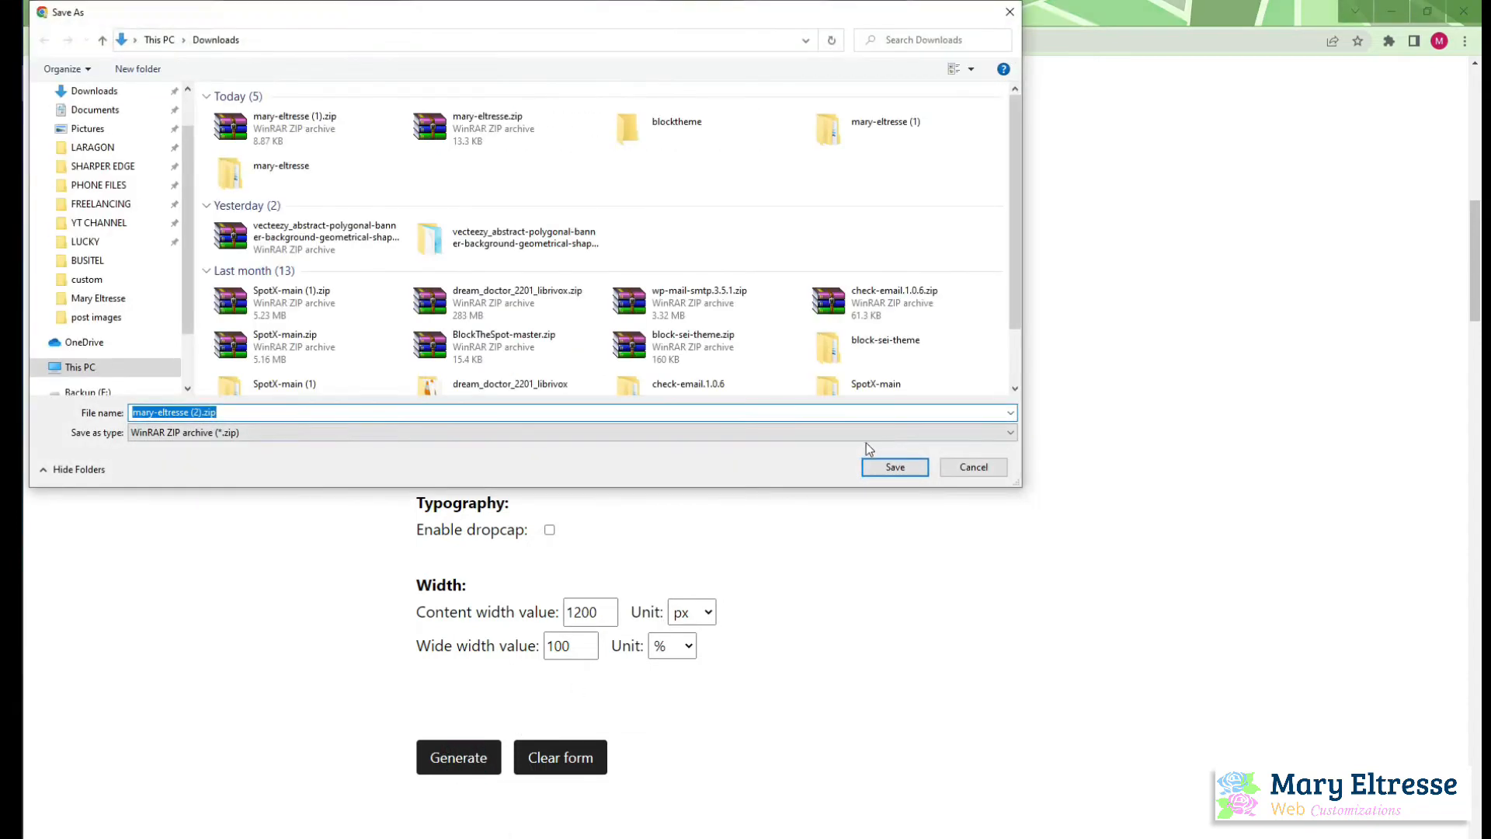
pyautogui.doubleClick(621, 129)
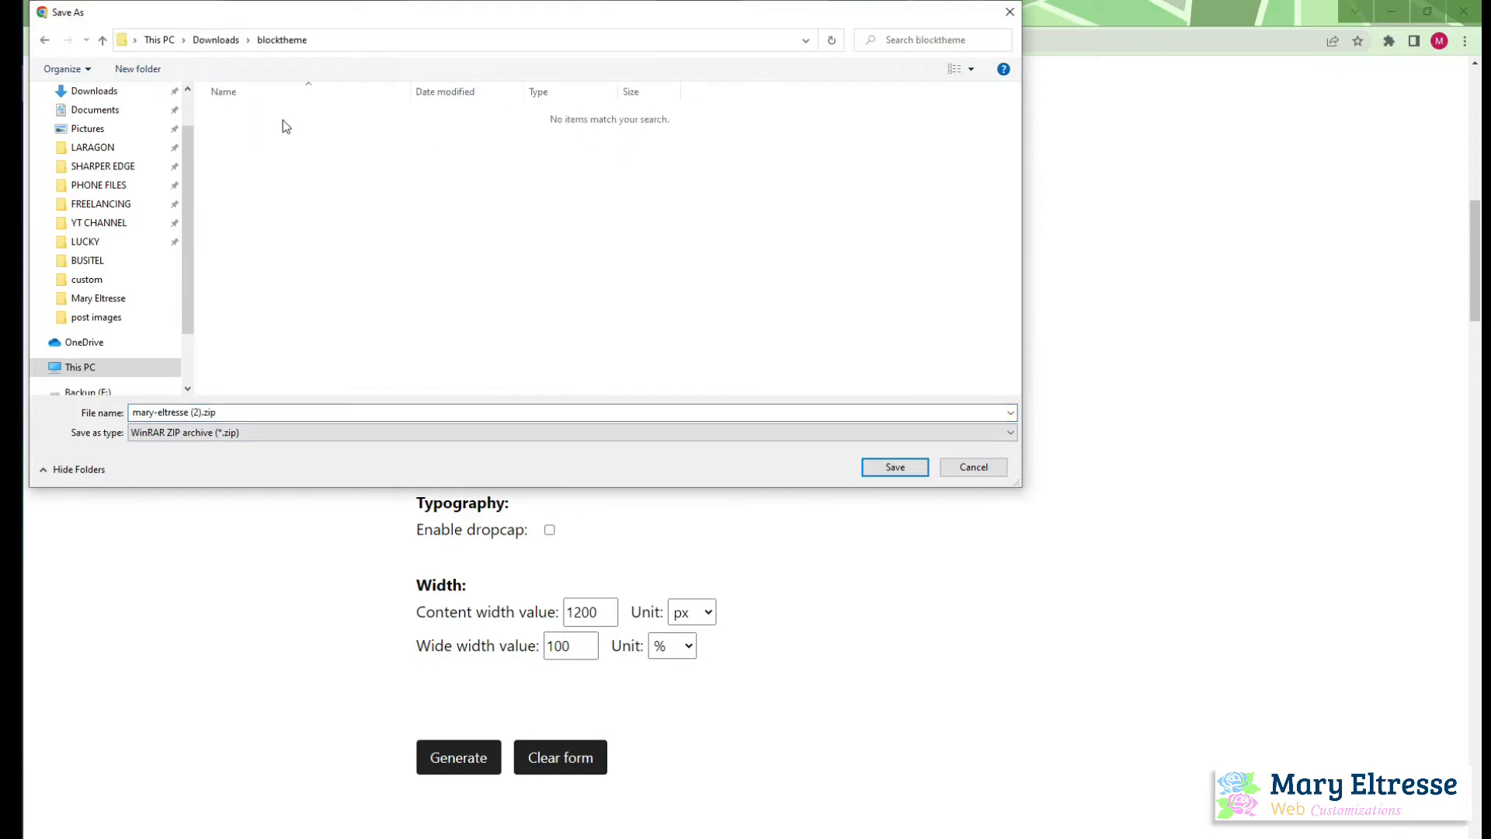
pyautogui.click(200, 414)
pyautogui.click(198, 413)
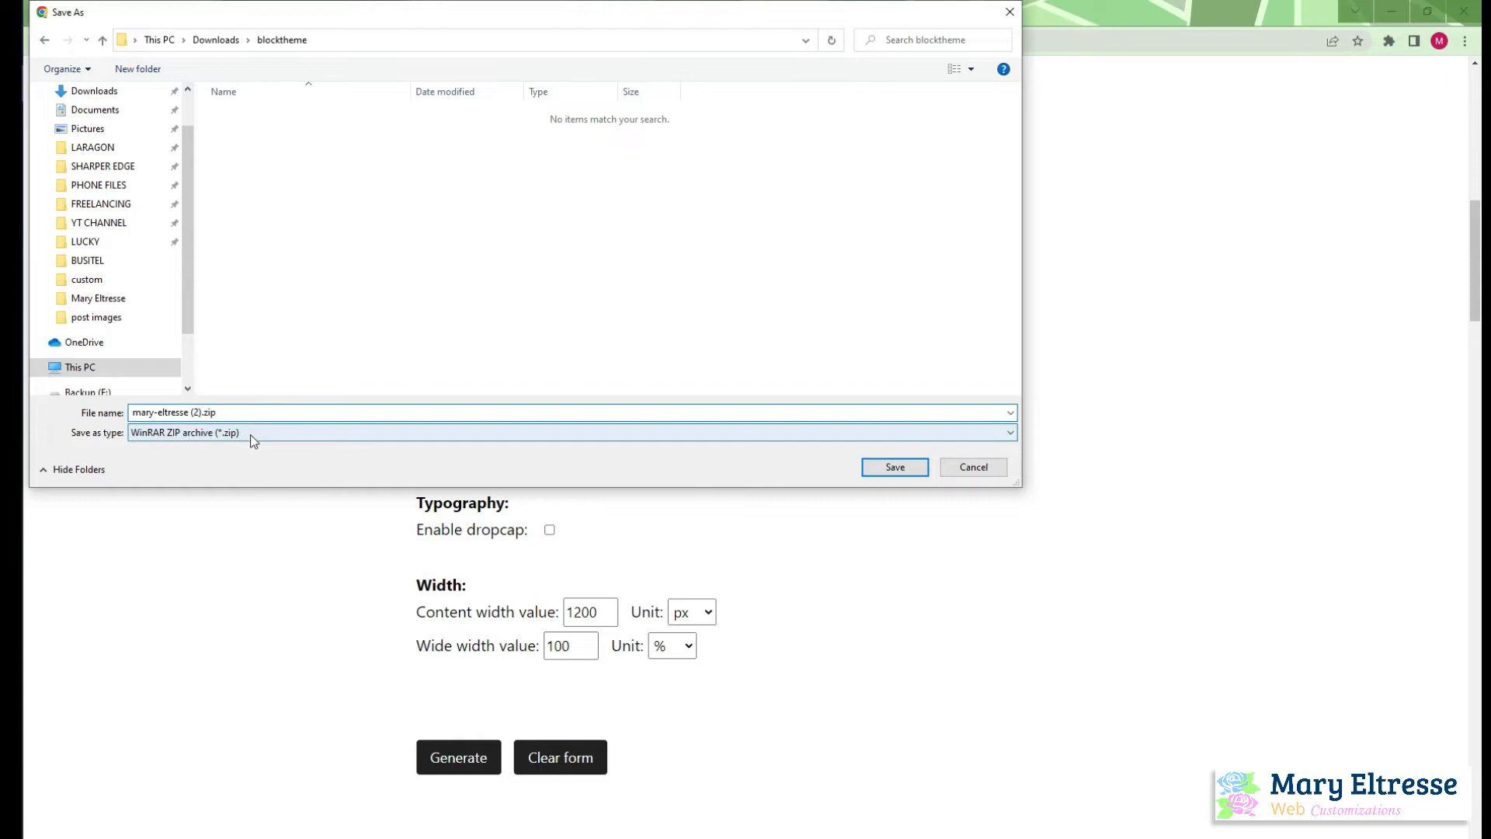
pyautogui.press('Right')
pyautogui.press('BackSpace')
pyautogui.press('BackSpace')
pyautogui.press('BackSpace')
pyautogui.press('BackSpace')
pyautogui.click(901, 467)
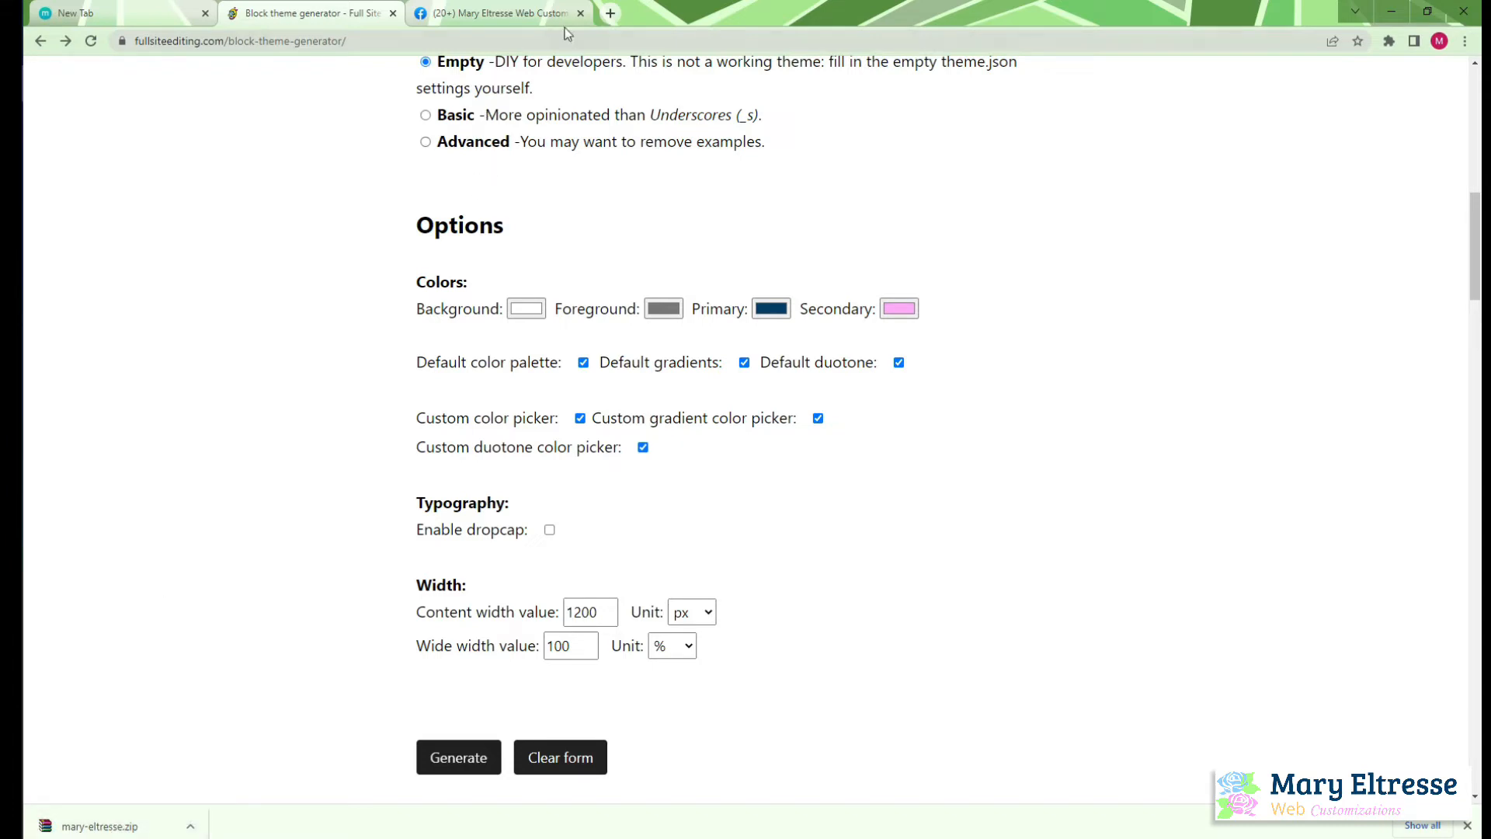
# Open the local WordPress admin login page at mary-eltresse.local:8080/wp-admin in a new browser tab
pyautogui.click(611, 15)
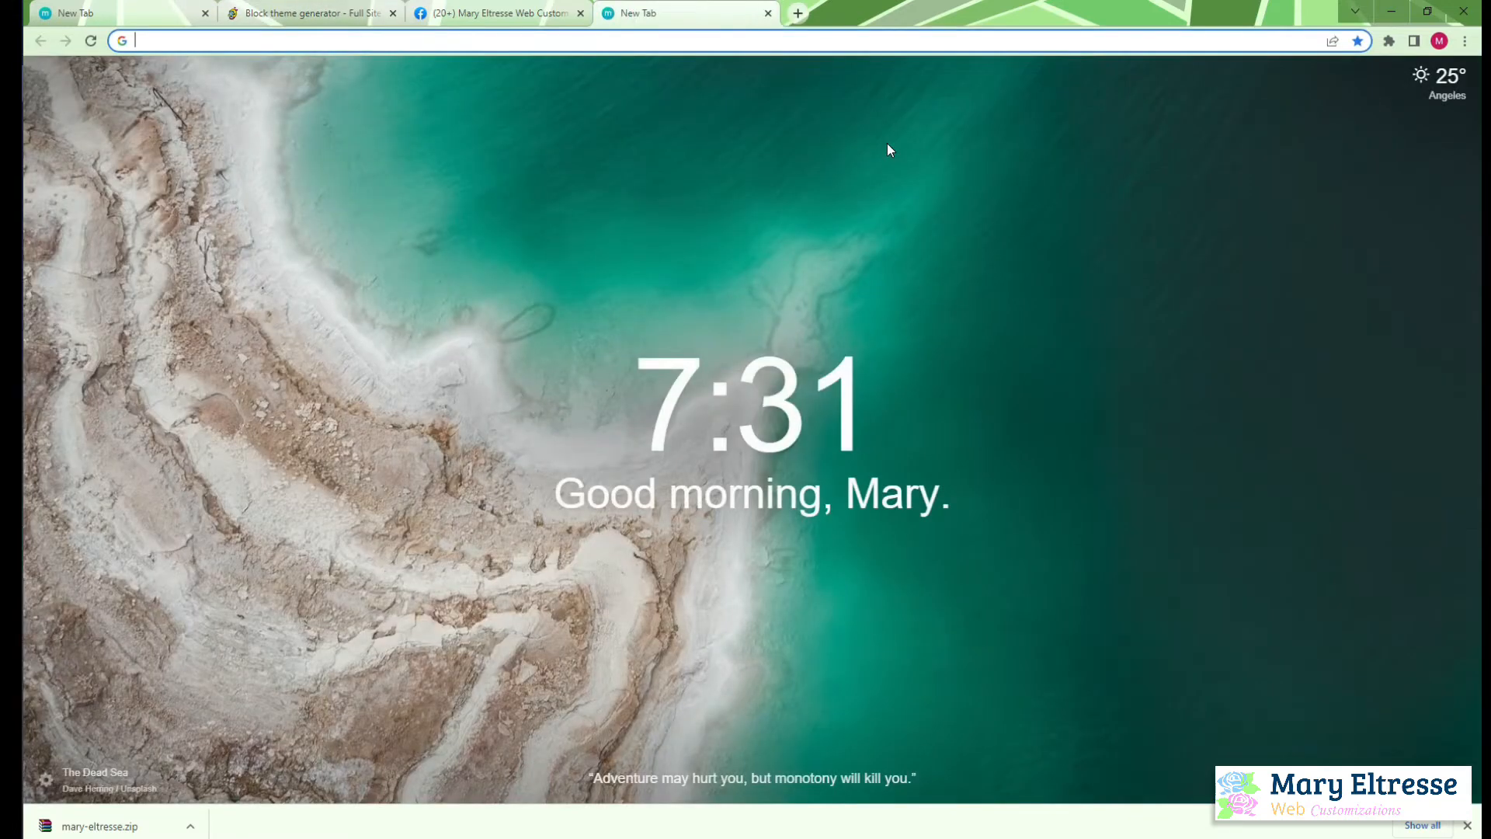
pyautogui.write('mar')
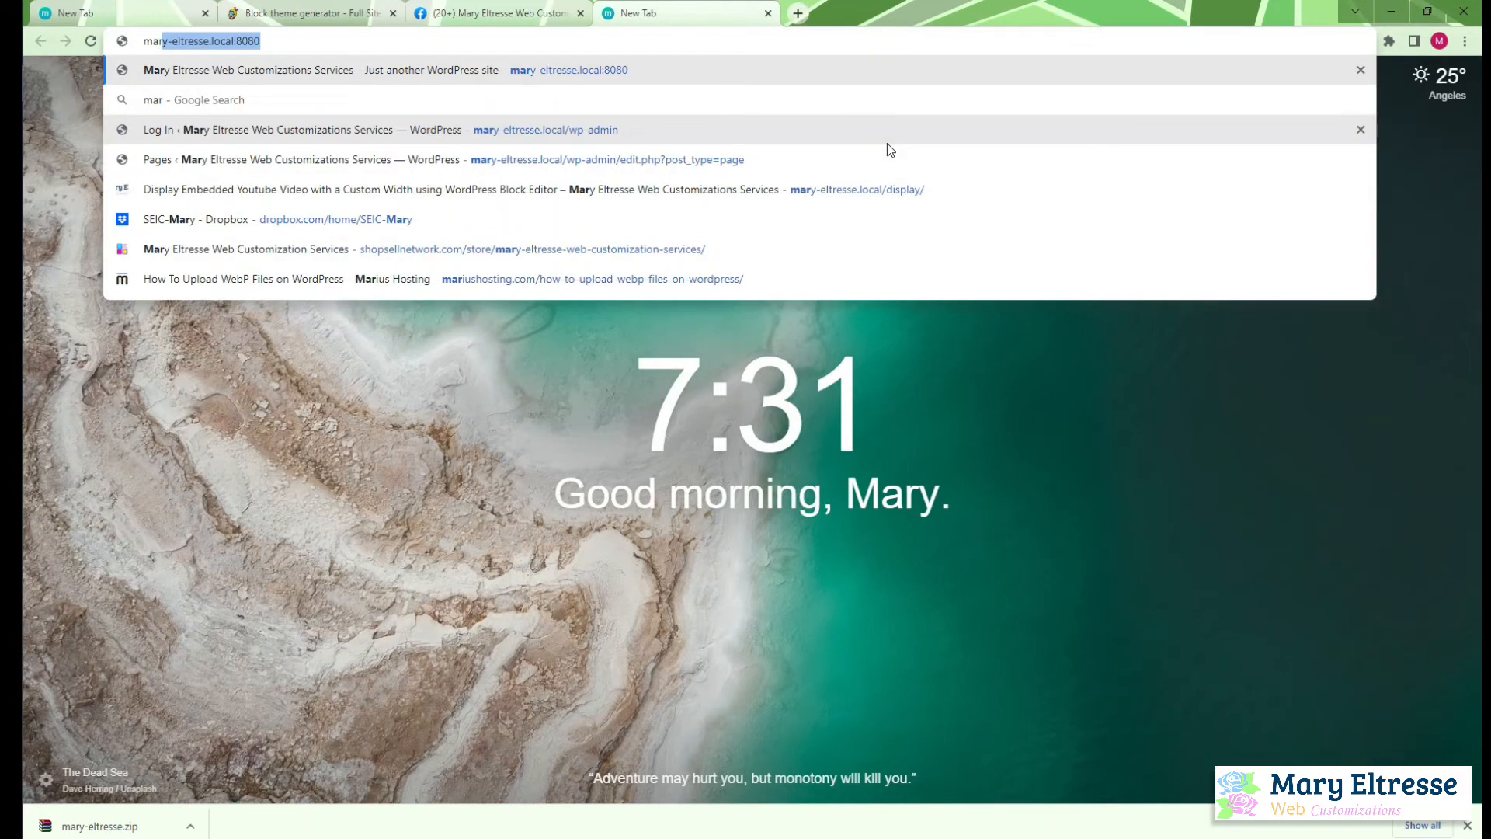
pyautogui.press('Right')
pyautogui.write('/wp-admin')
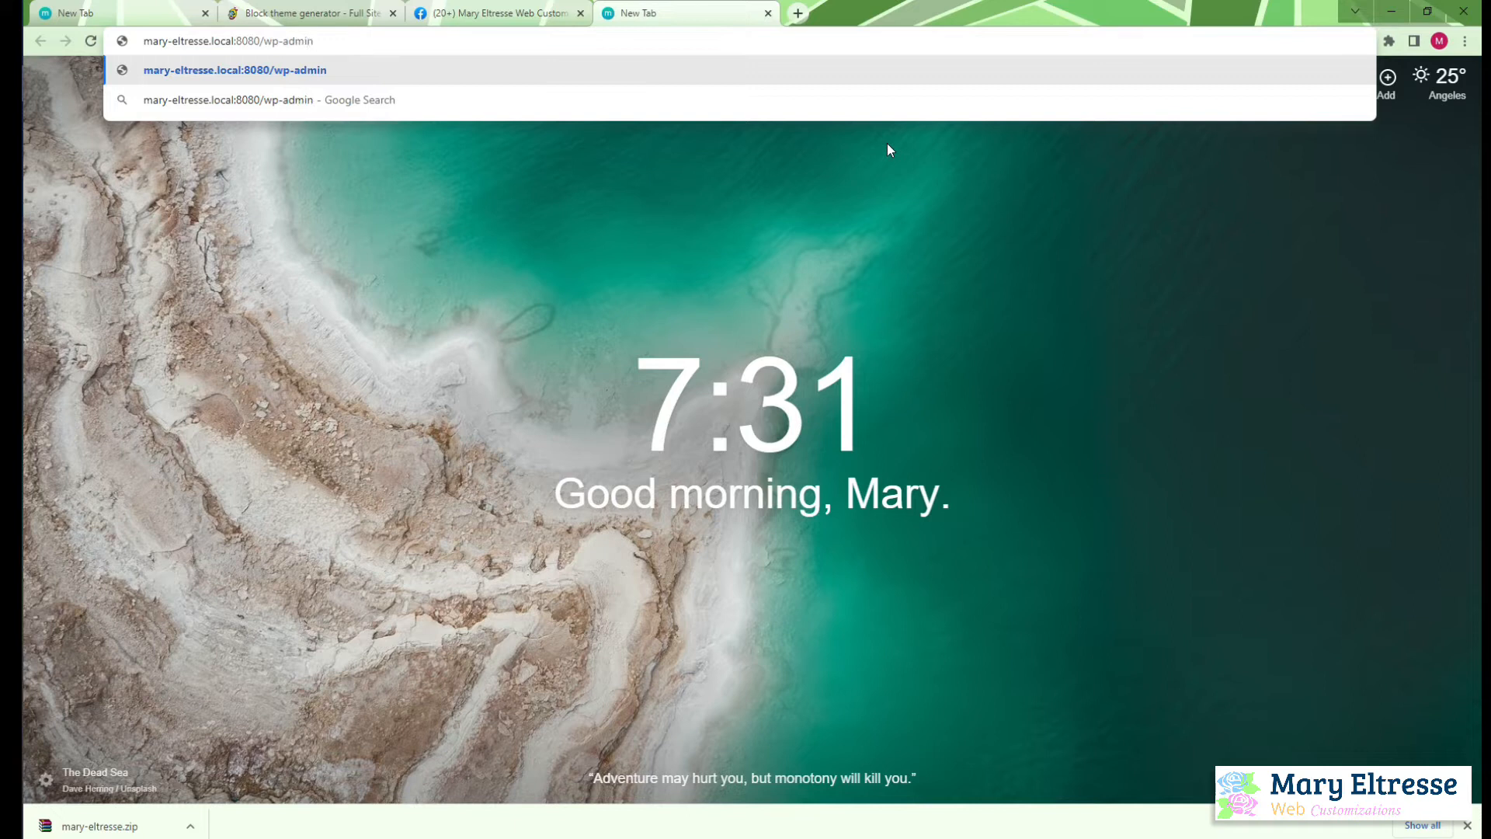
pyautogui.press('Return')
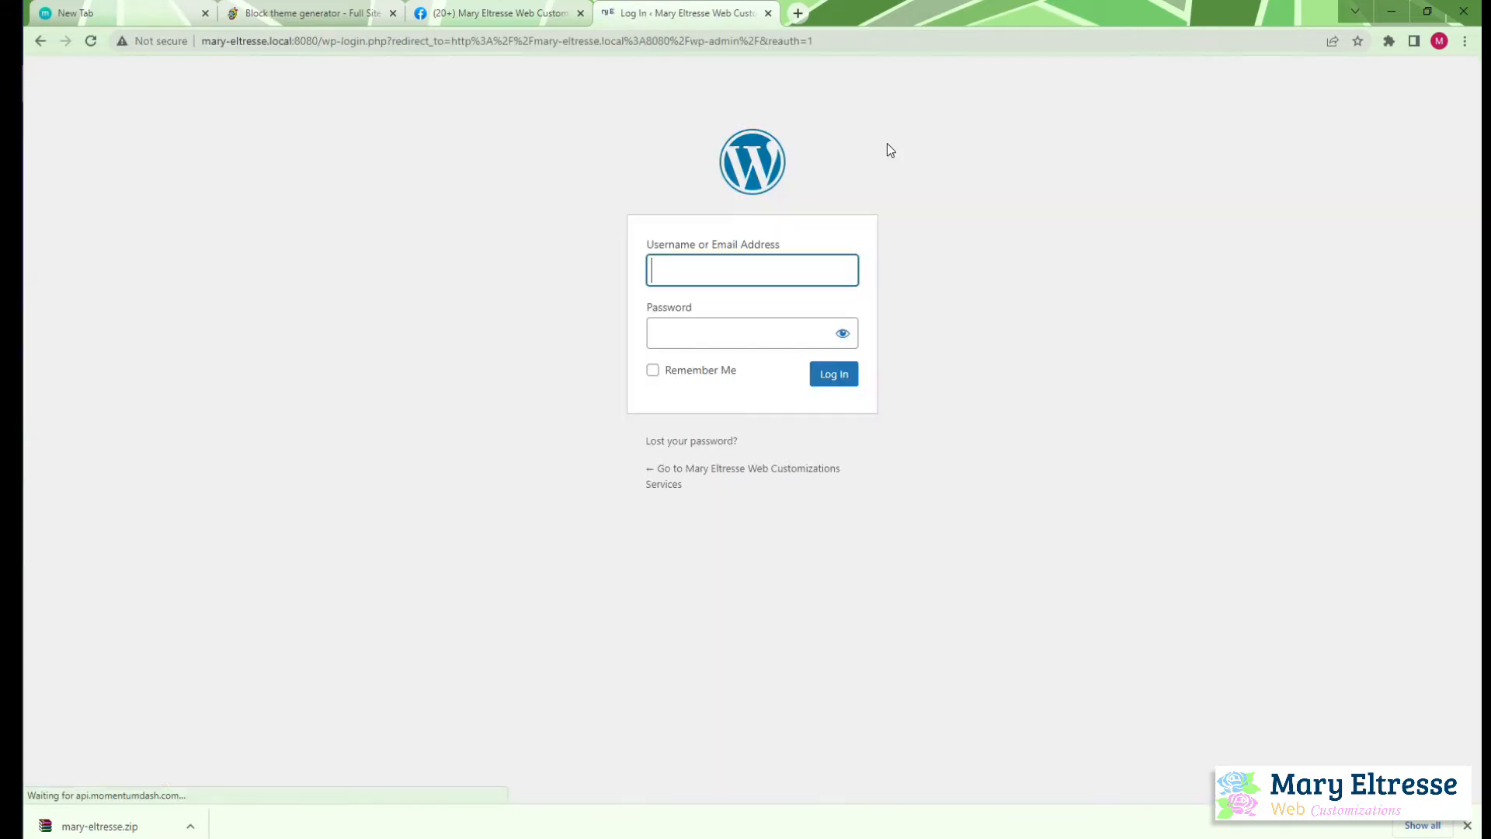
# Log in to the WordPress admin by entering the account username and password
pyautogui.click(830, 269)
pyautogui.click(762, 329)
pyautogui.click(793, 273)
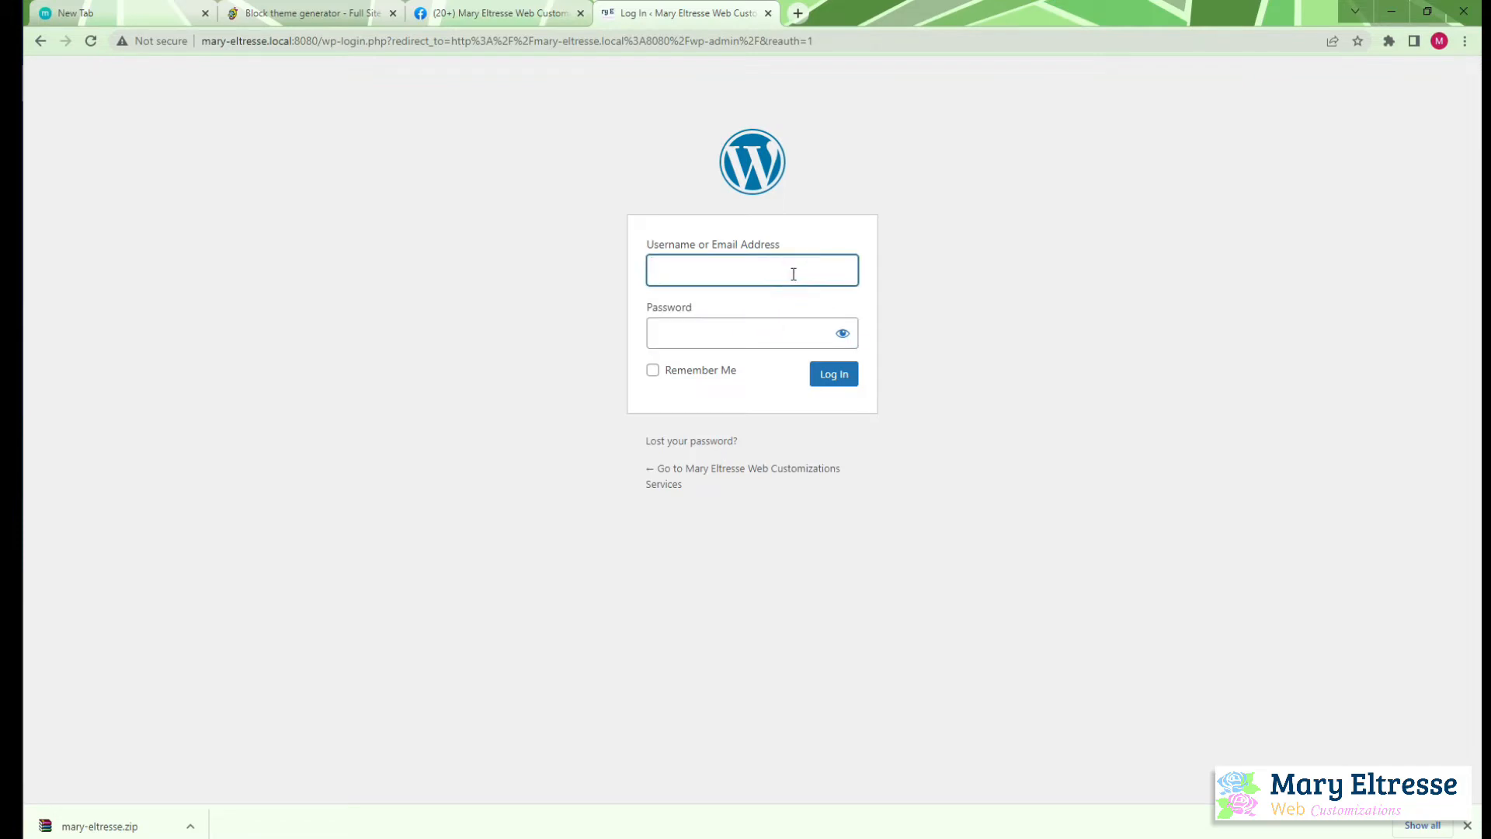
pyautogui.write('maryeltresse')
pyautogui.click(783, 328)
pyautogui.write('••••••••')
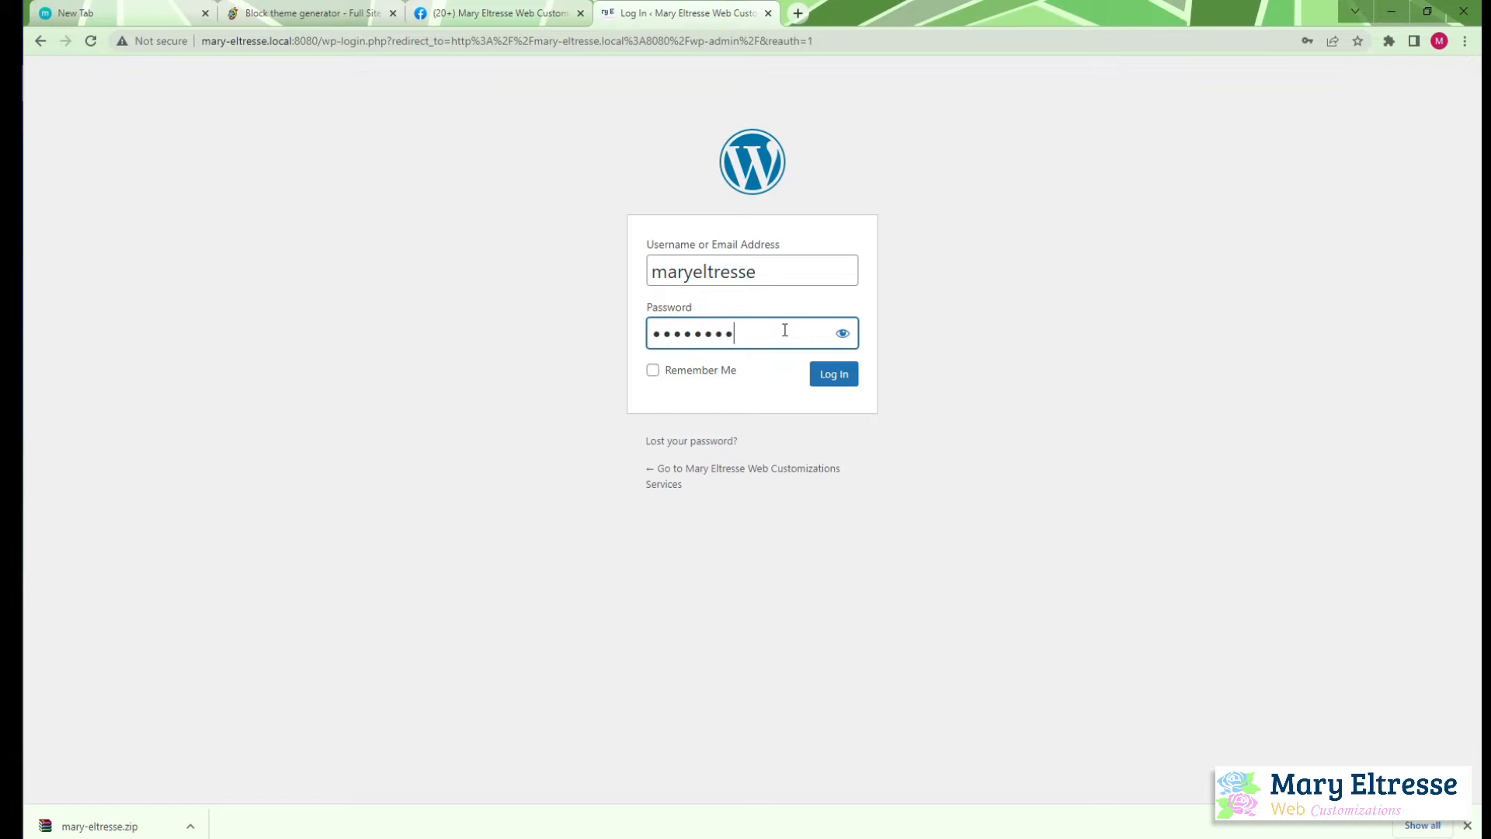
pyautogui.write('••')
pyautogui.press('Return')
pyautogui.write('••••••••')
pyautogui.press('Return')
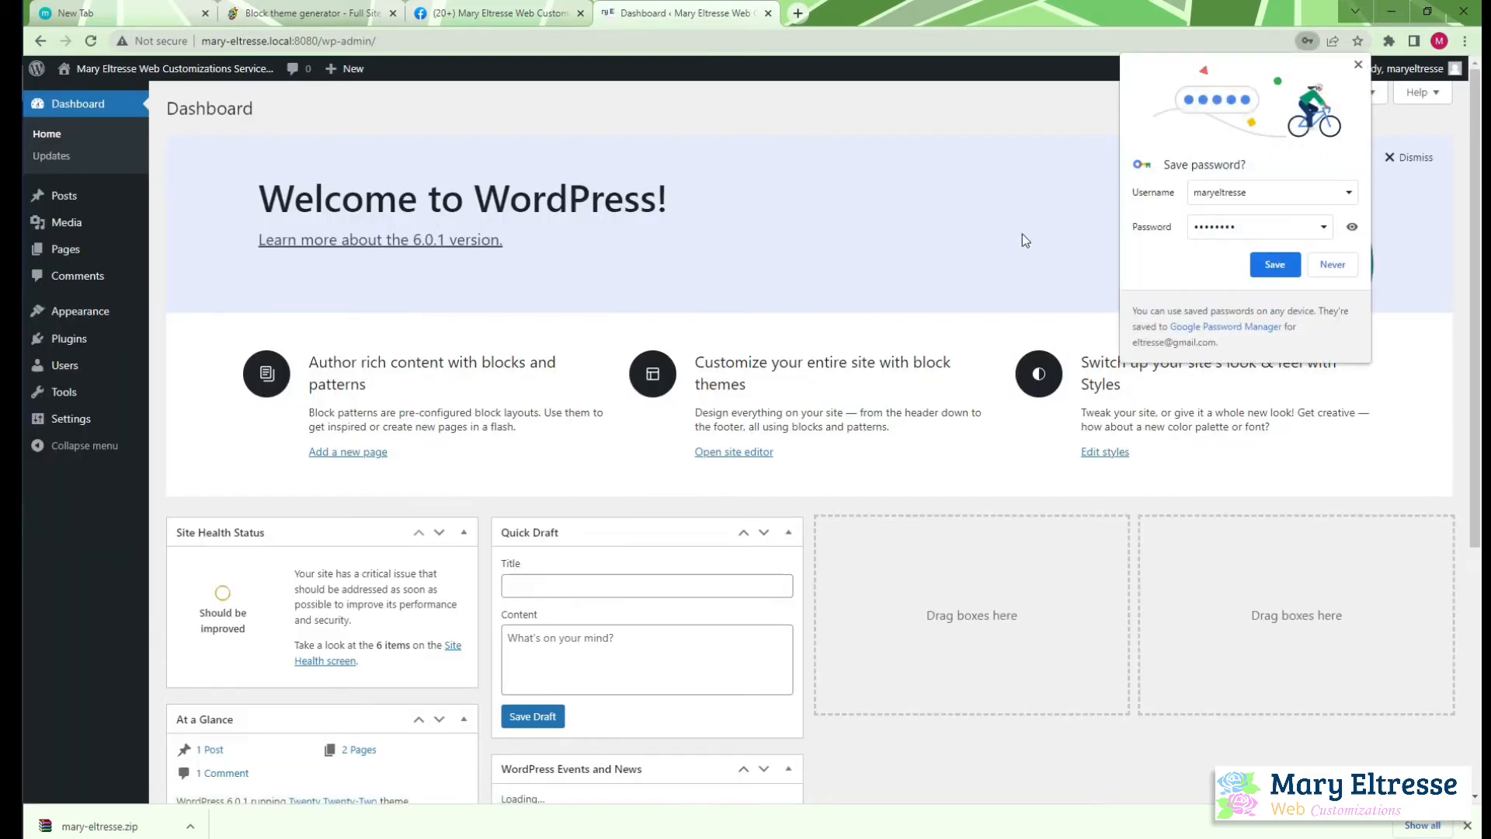
pyautogui.click(1272, 267)
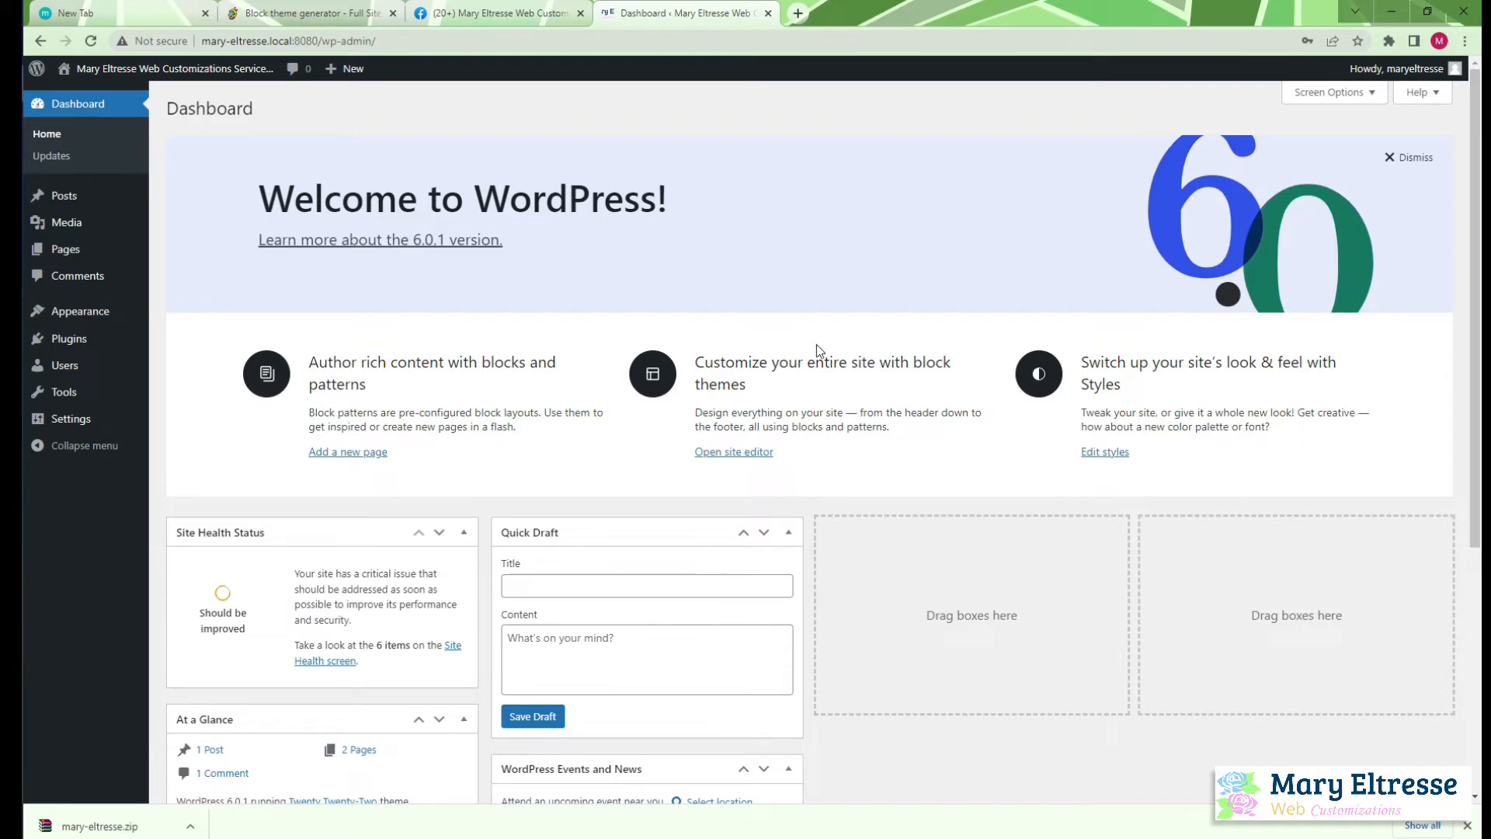
# Open the live site in a new tab, examine its current front page, and return to the dashboard
pyautogui.moveTo(126, 68)
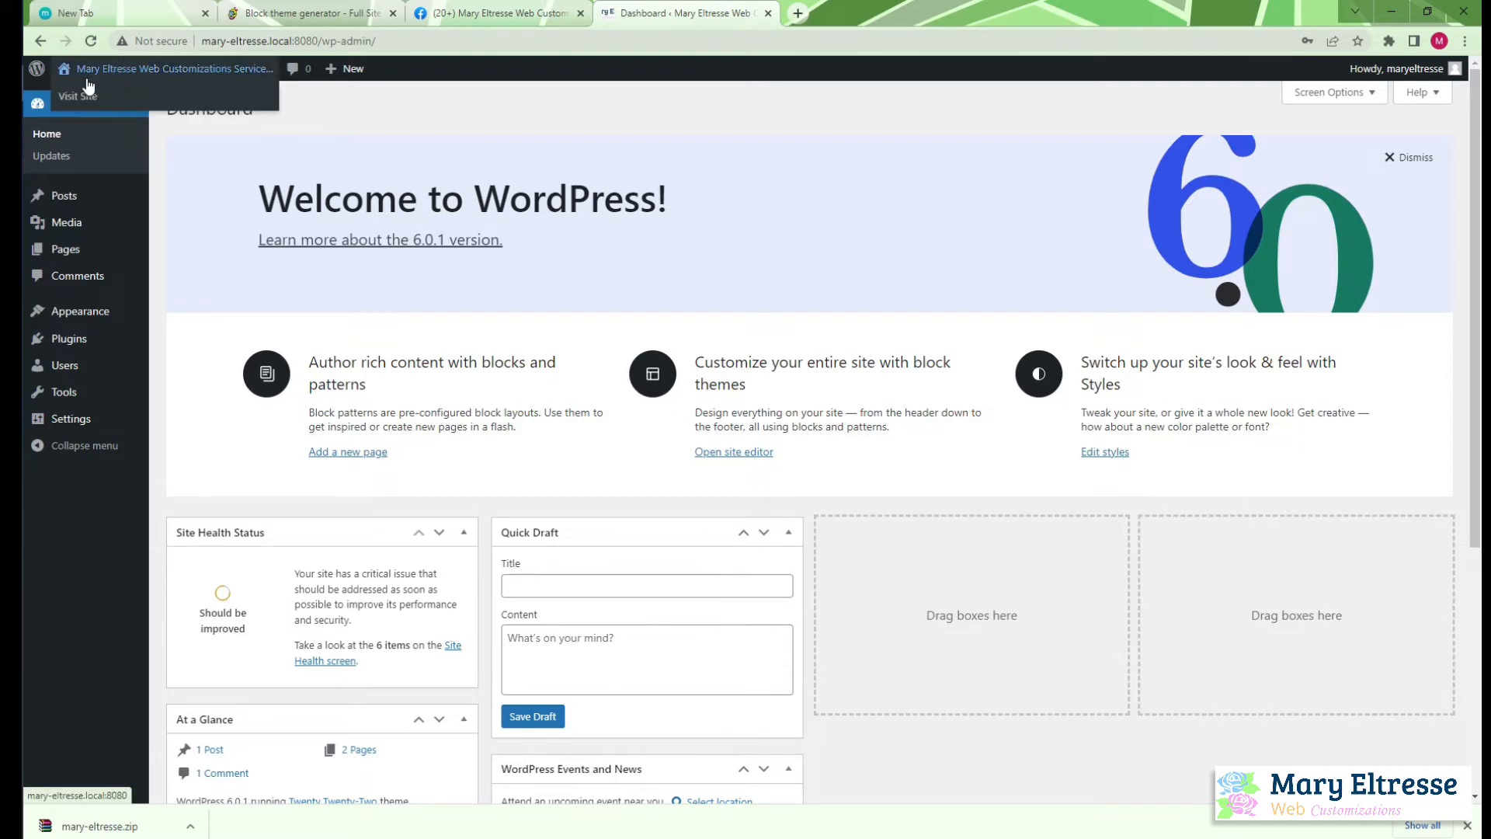
pyautogui.rightClick(72, 91)
pyautogui.click(113, 102)
pyautogui.click(815, 13)
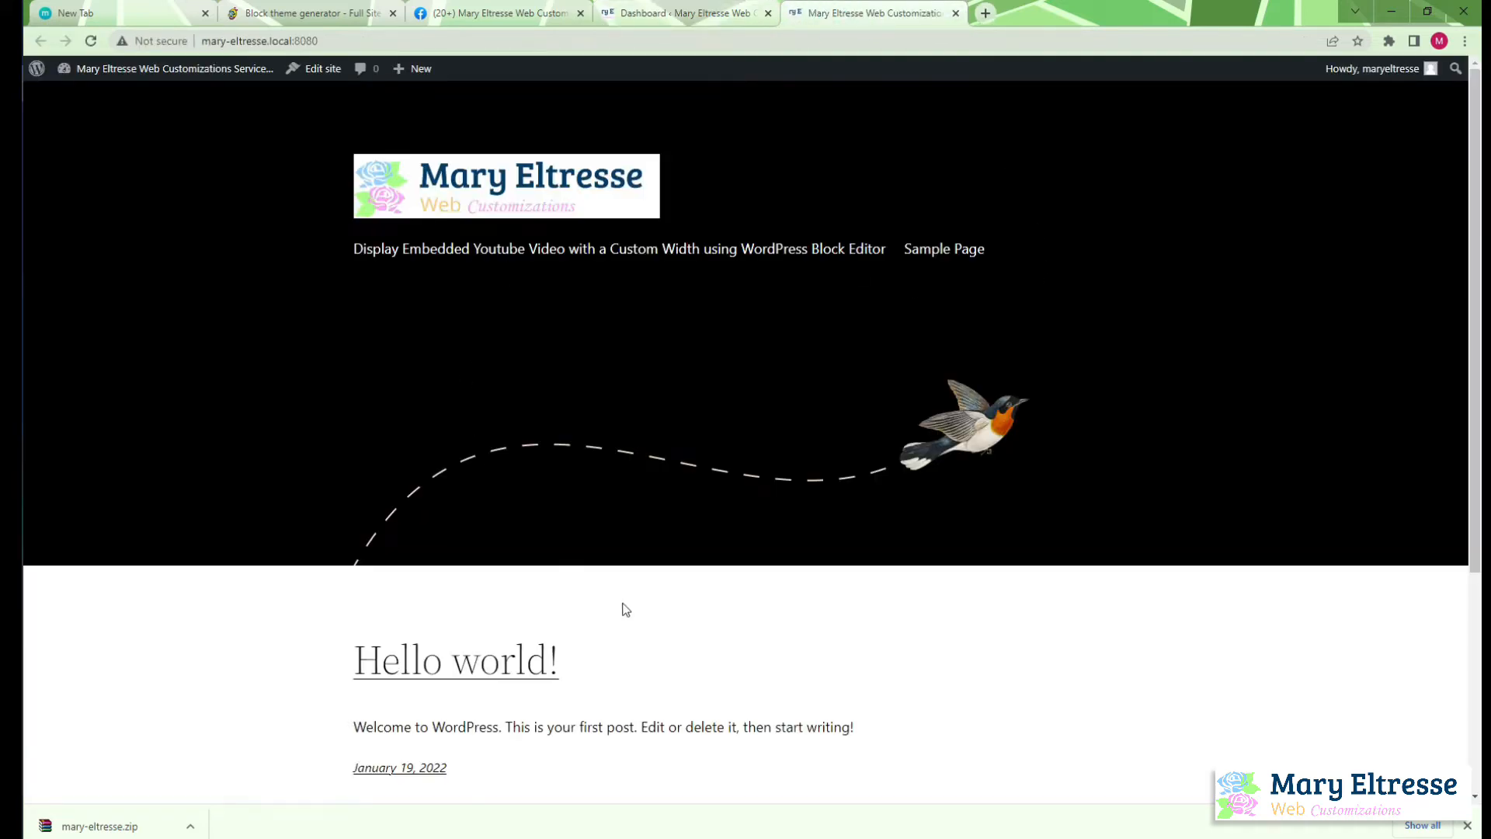
pyautogui.scroll(-4, 651, 613)
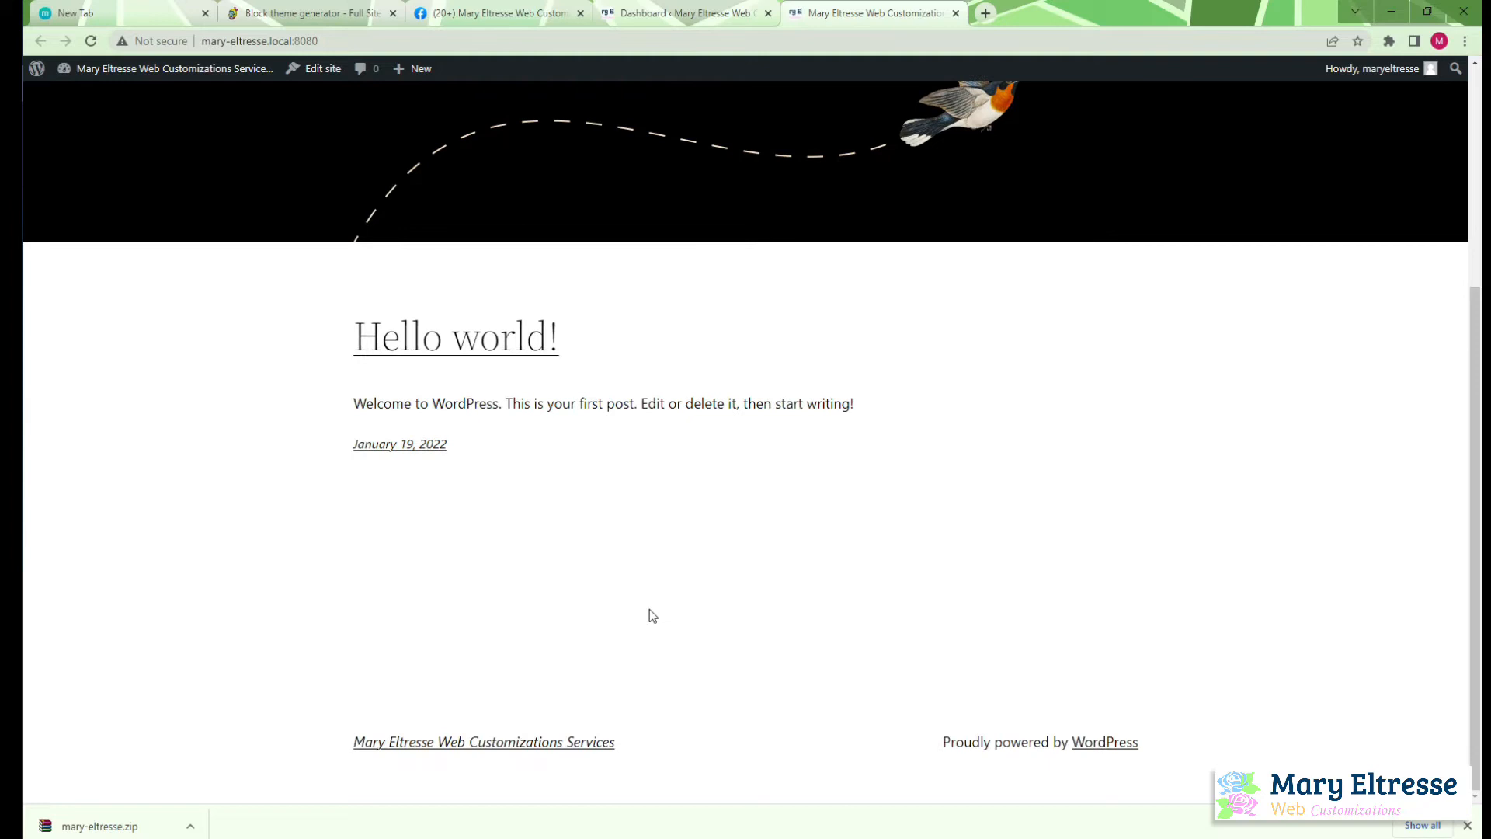
pyautogui.scroll(4, 650, 608)
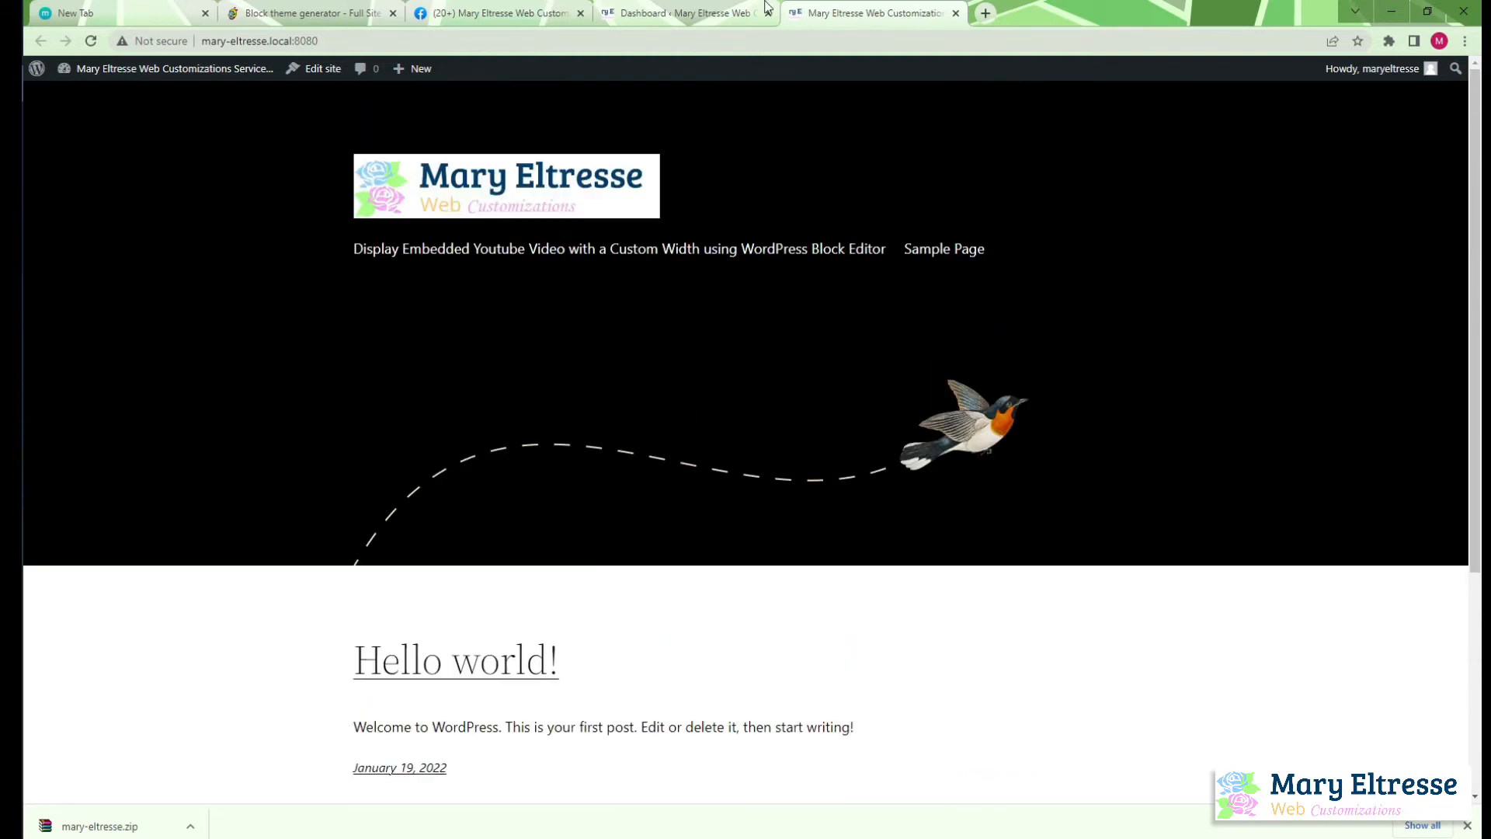
pyautogui.click(745, 13)
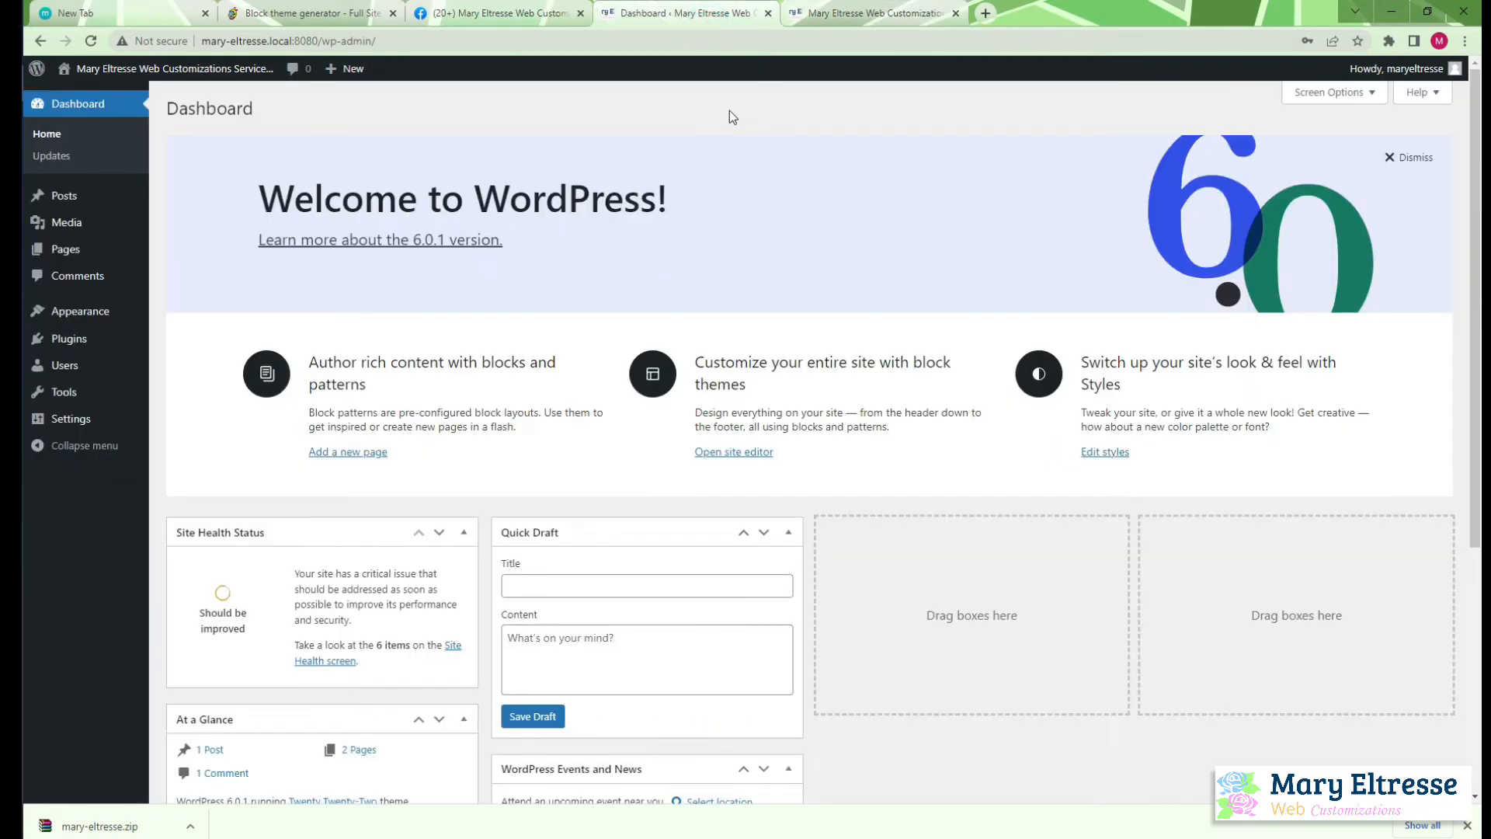
# Go to the installed themes, start adding a new theme, and open the theme upload form
pyautogui.moveTo(58, 311)
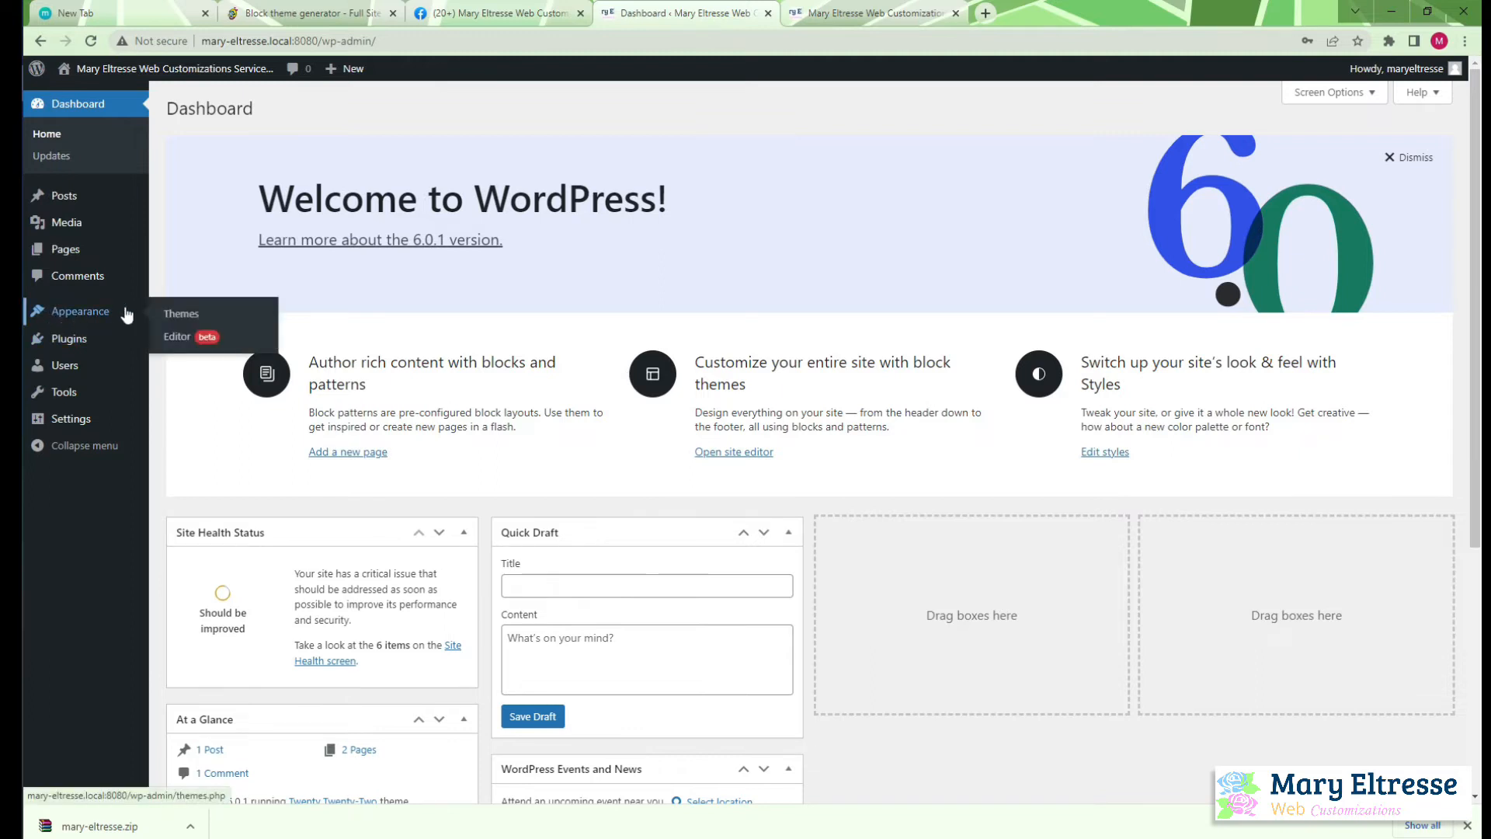
pyautogui.click(184, 313)
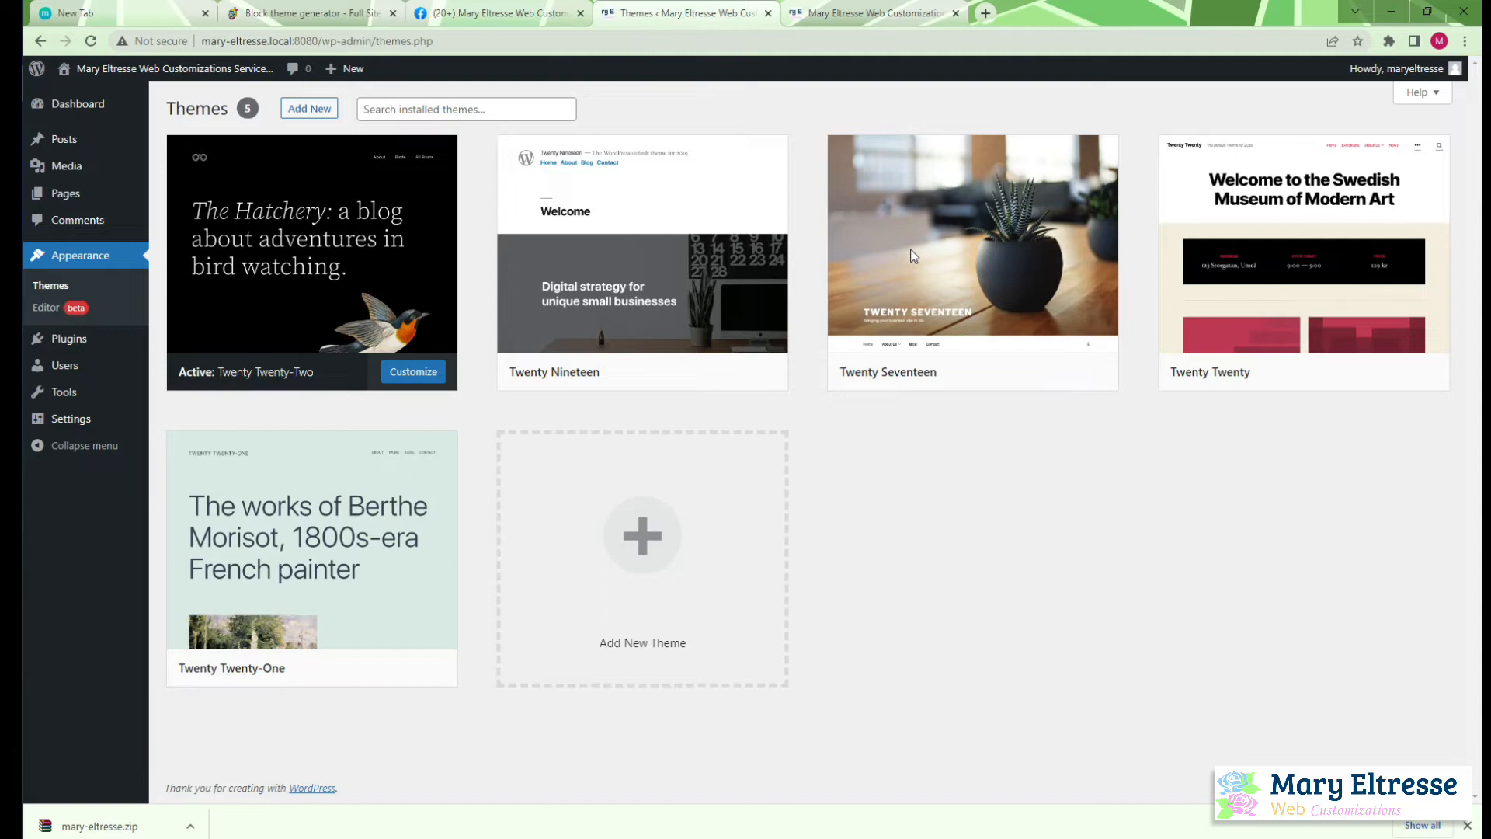
pyautogui.click(296, 107)
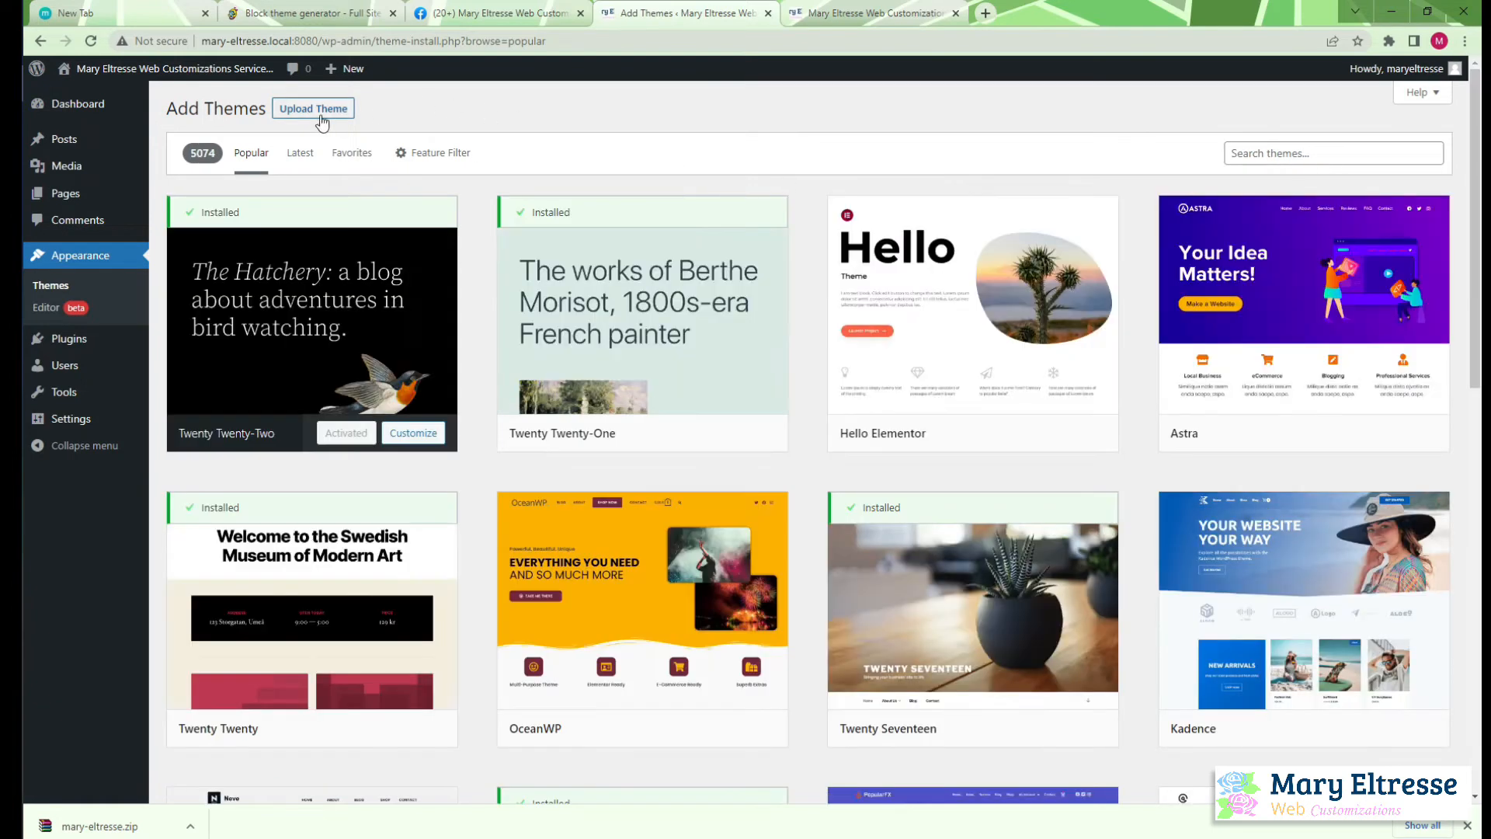
pyautogui.click(318, 113)
# Choose mary-eltresse.zip from the blocktheme folder in Downloads as the theme file and install it
pyautogui.click(708, 250)
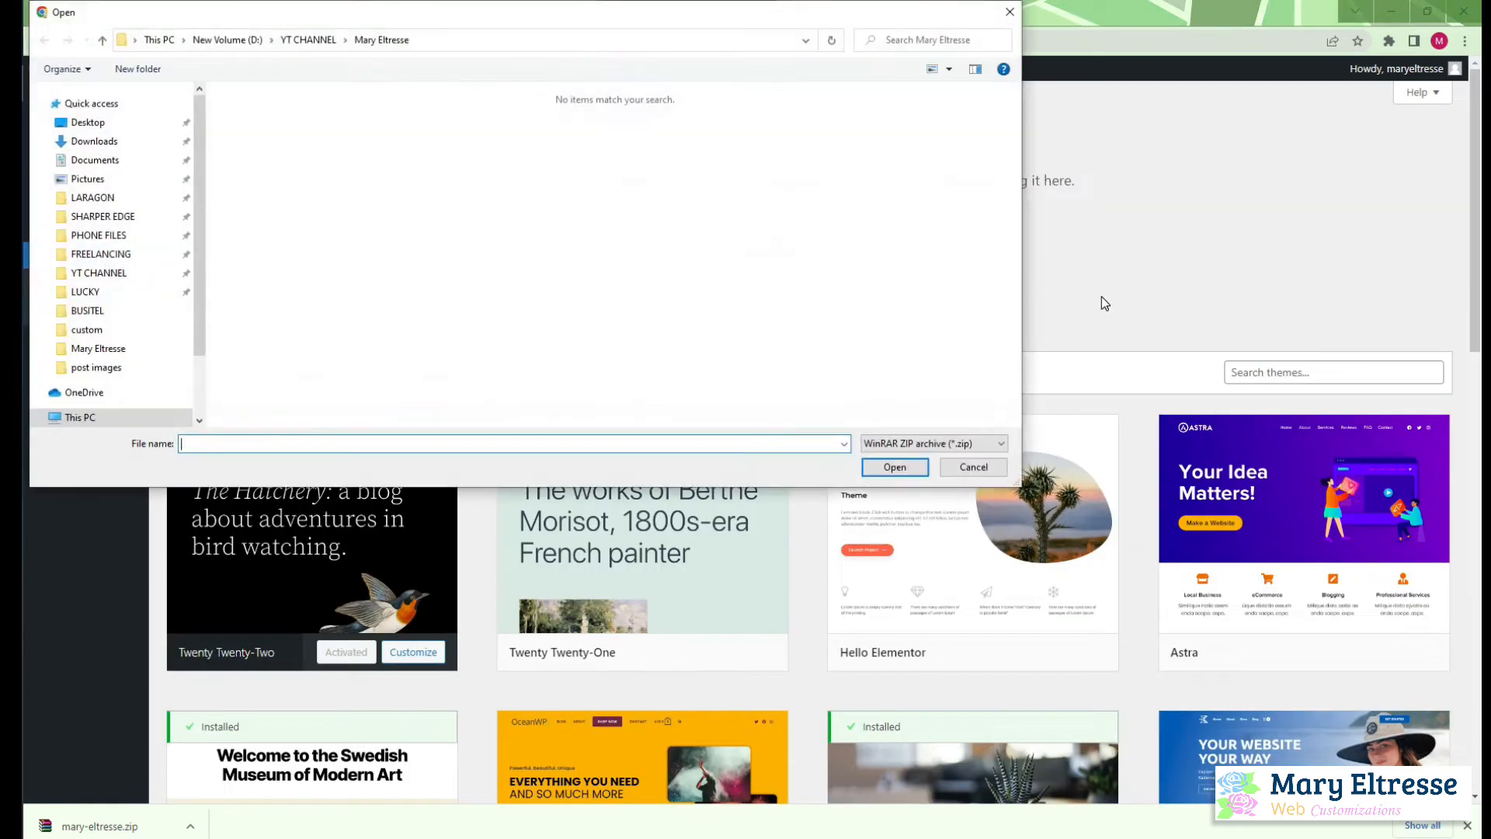
pyautogui.click(122, 144)
pyautogui.doubleClick(666, 132)
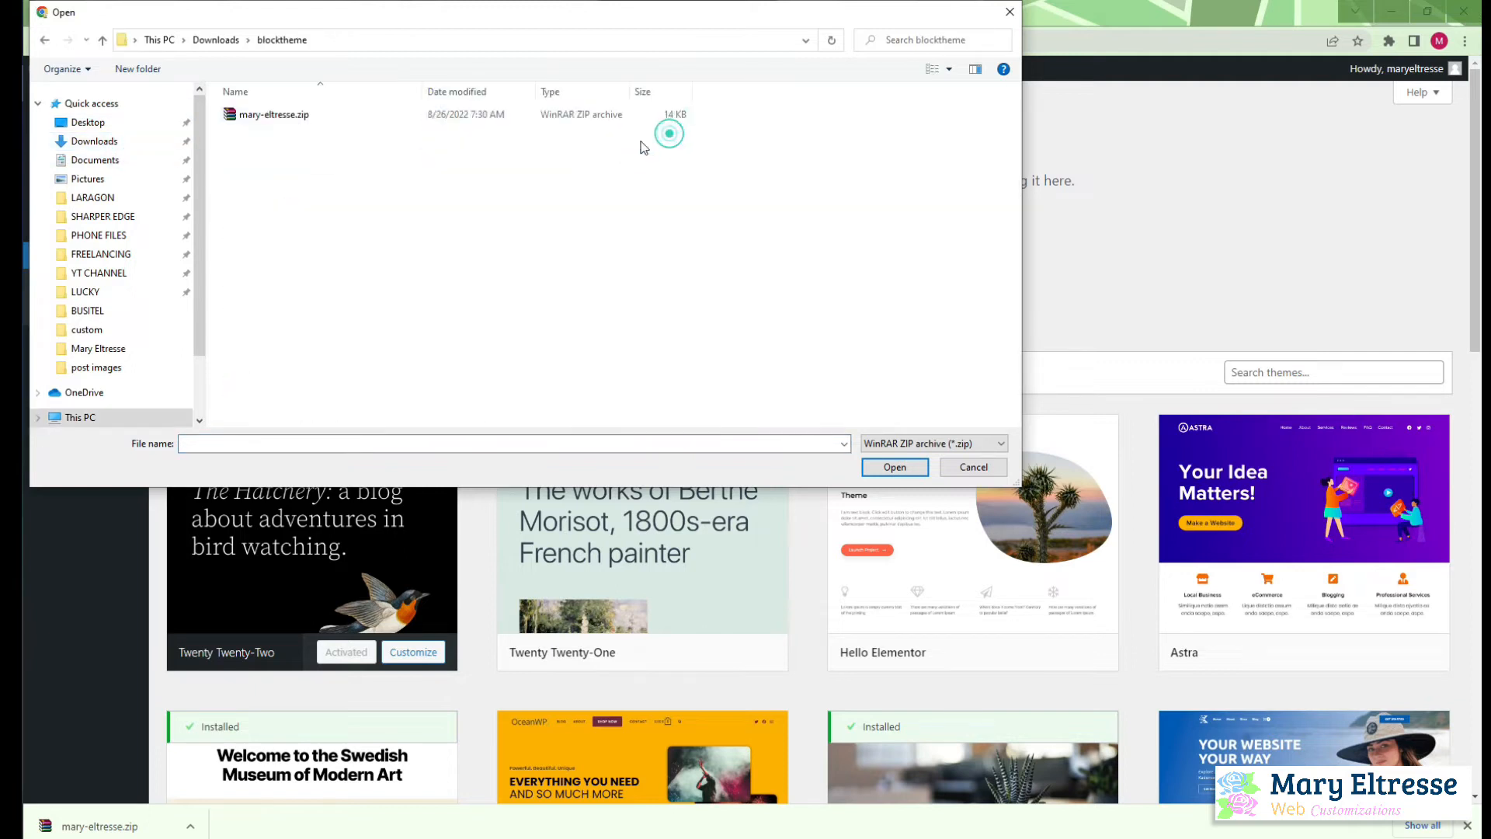
pyautogui.click(286, 120)
pyautogui.click(895, 467)
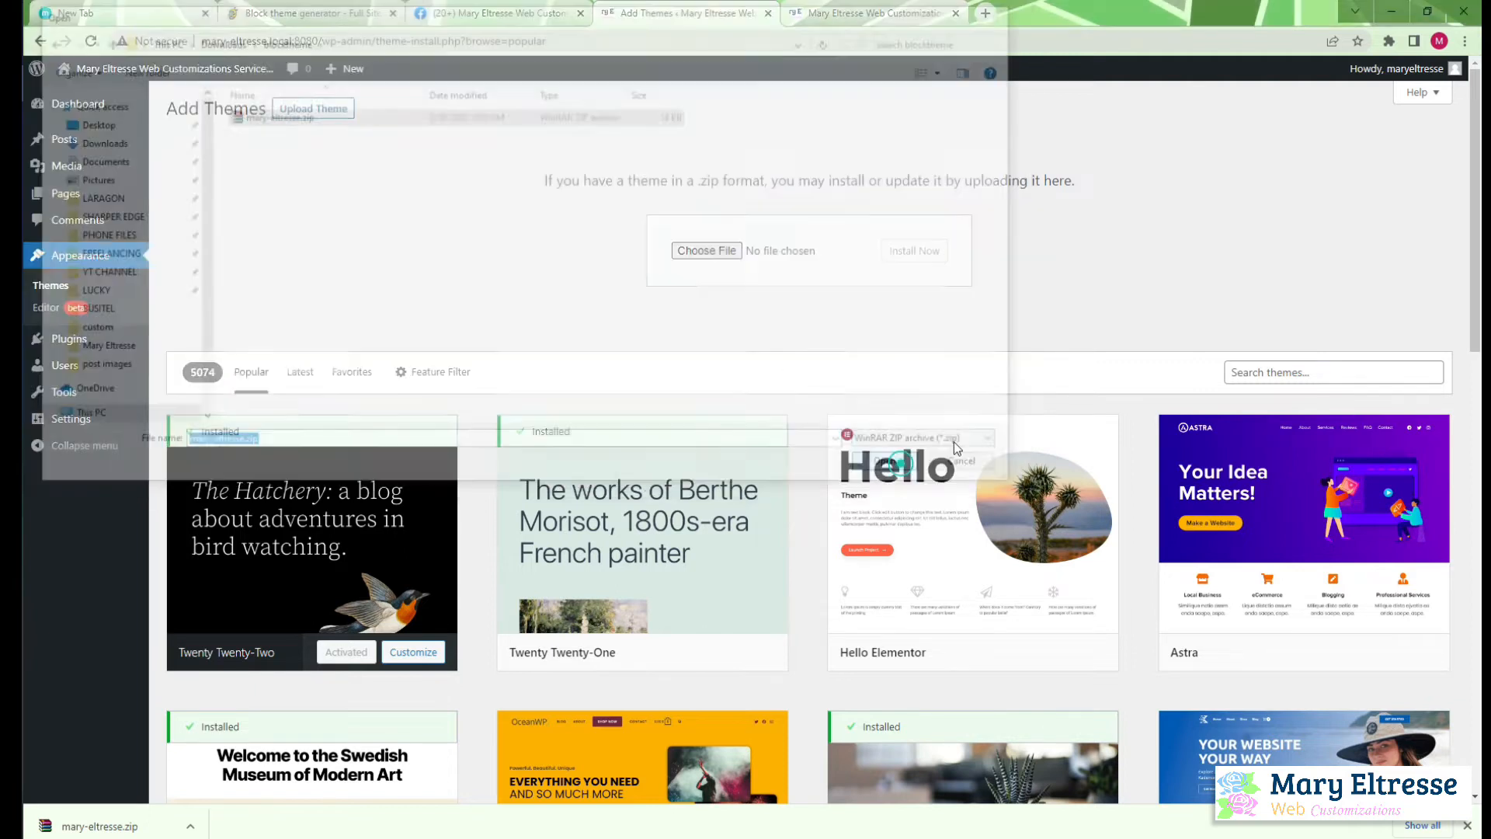
pyautogui.click(912, 252)
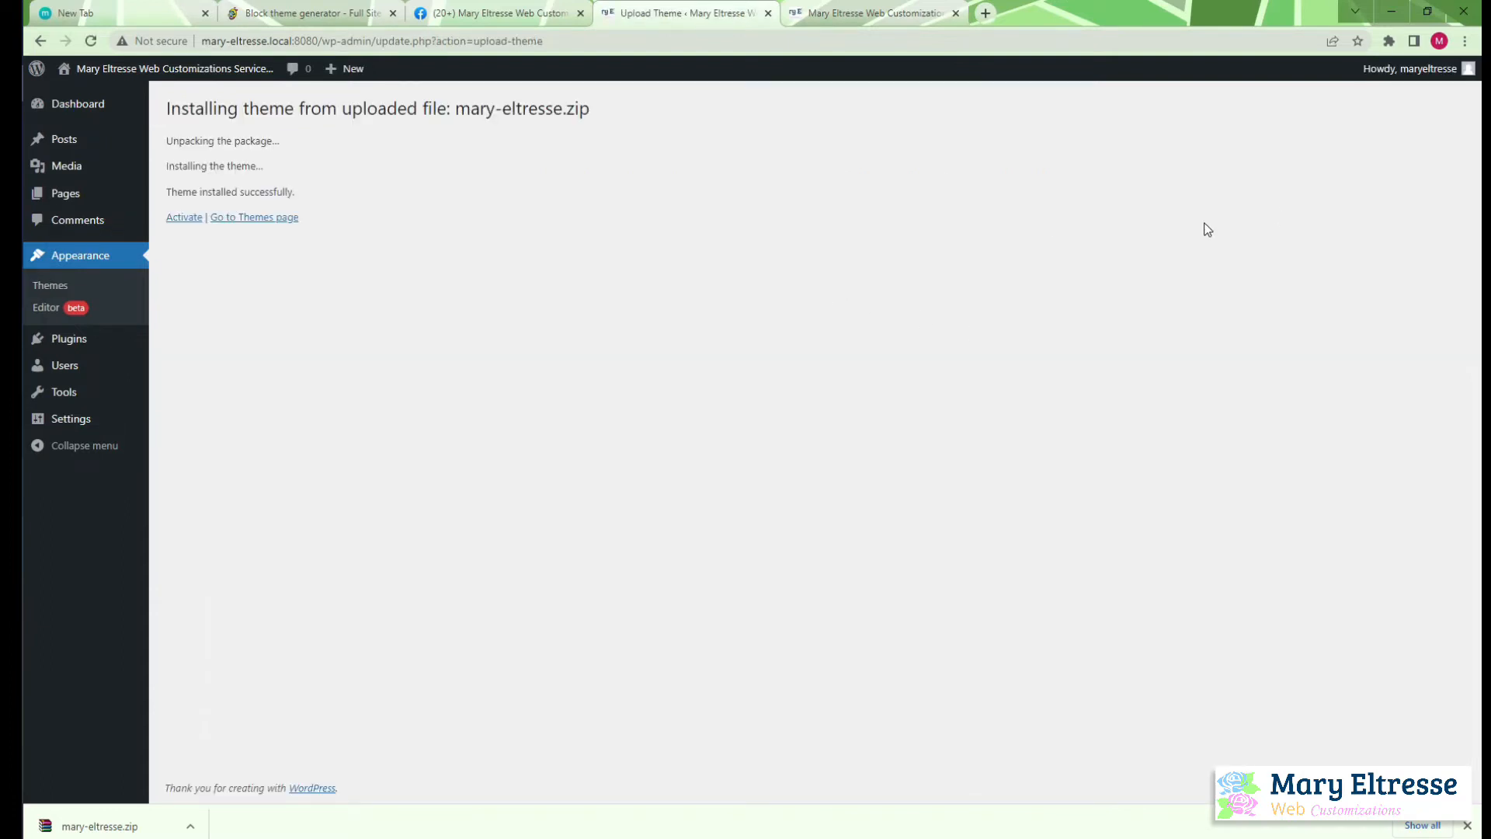
# Activate the newly installed theme and reload the live site's front page
pyautogui.click(184, 218)
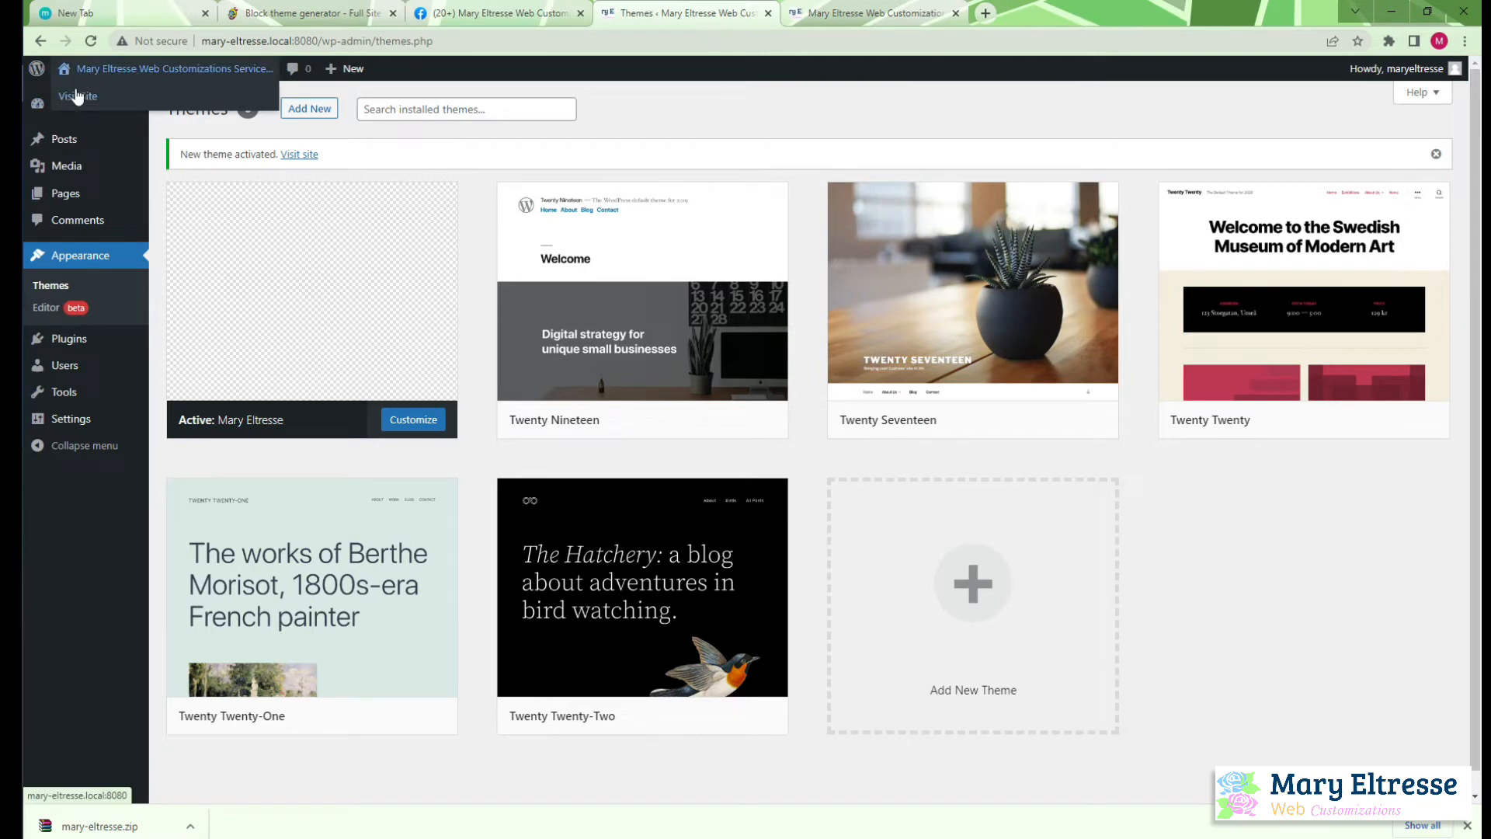
pyautogui.click(869, 13)
pyautogui.click(91, 41)
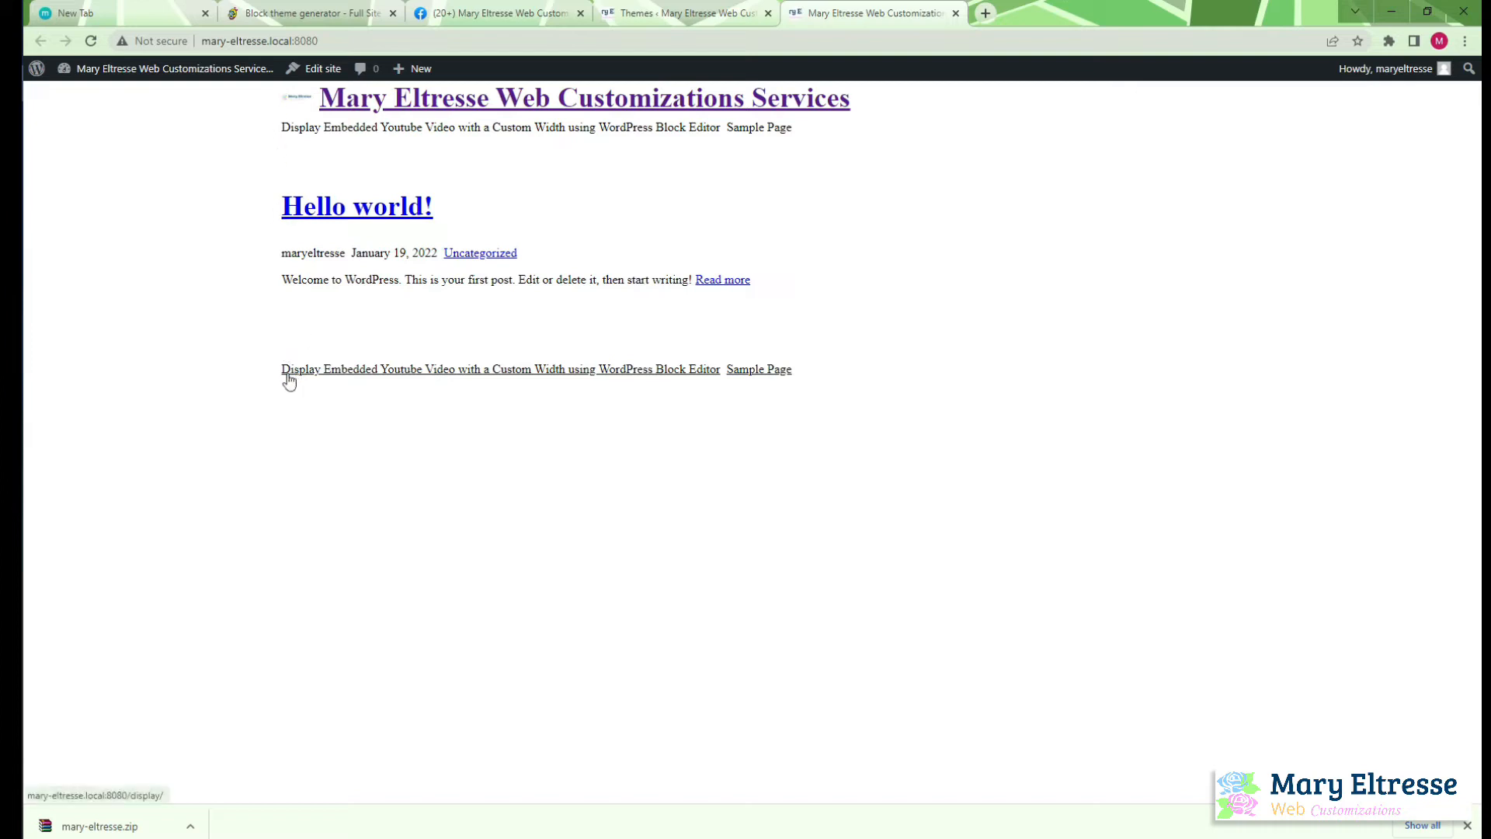
# Inspect the header navigation in the browser's developer tools, check its parent flex container's styles, and close the tools
pyautogui.rightClick(420, 131)
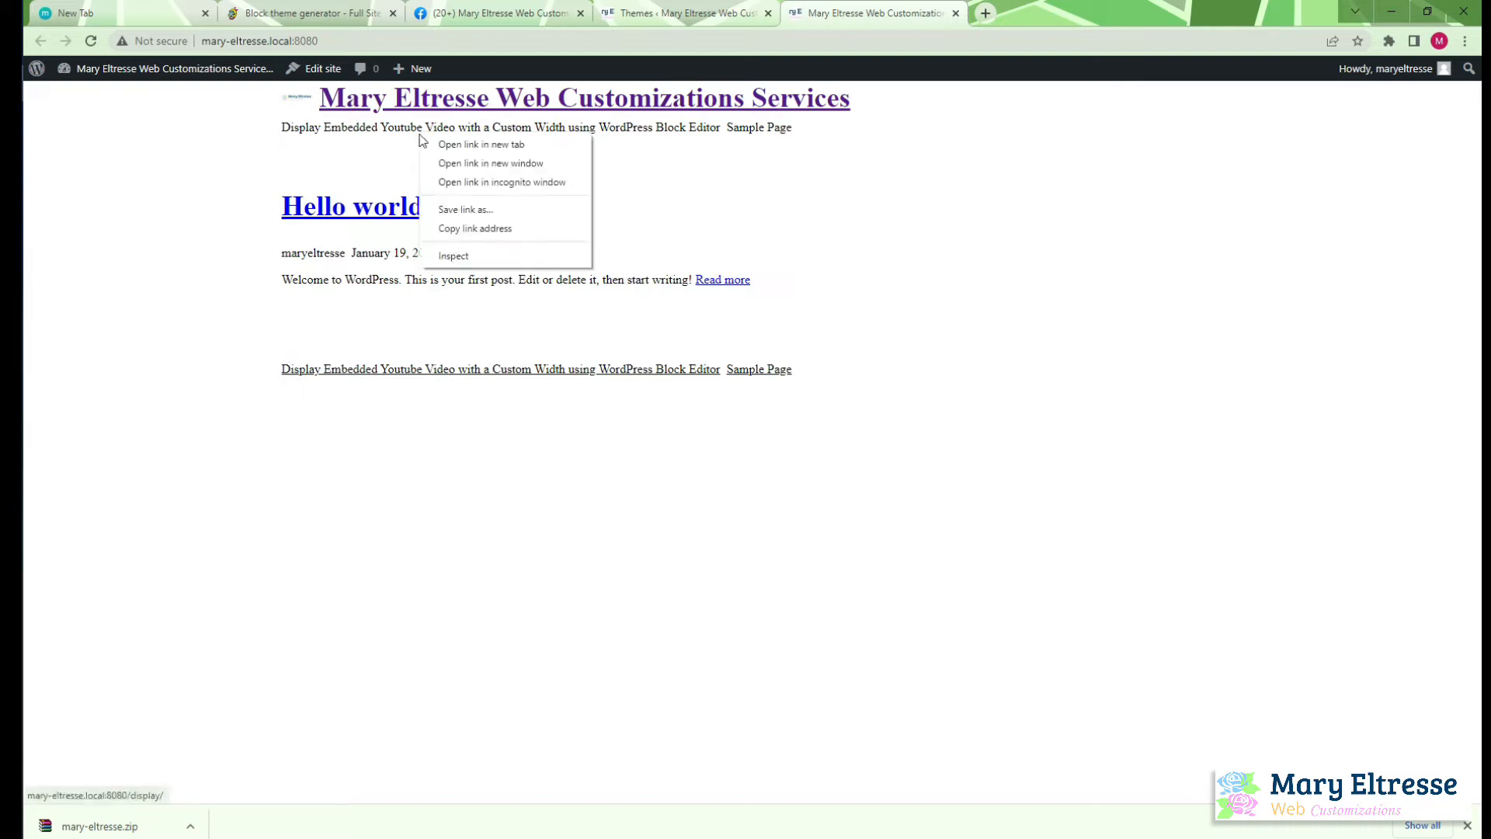
pyautogui.click(480, 253)
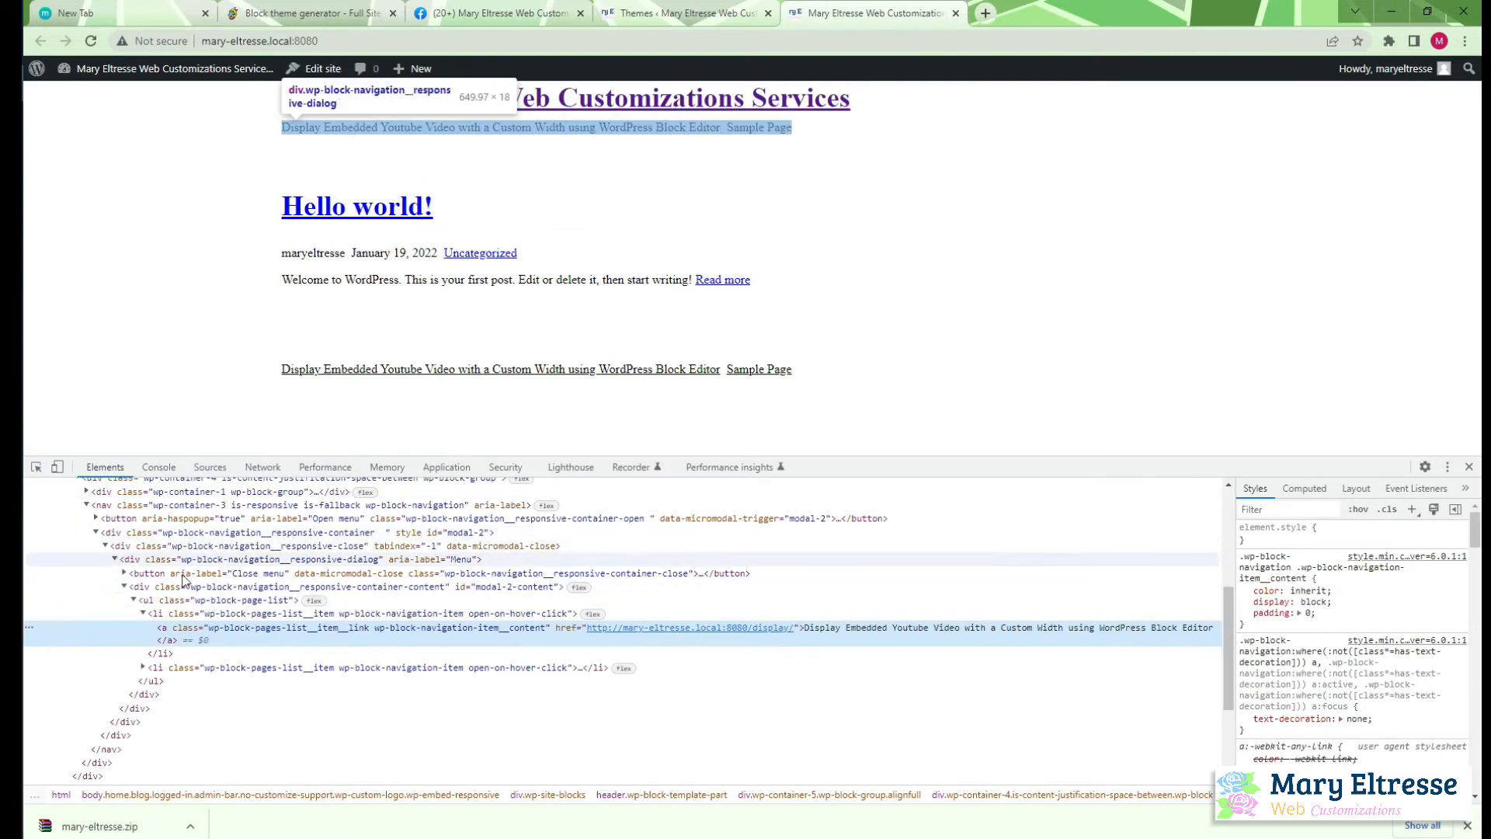
pyautogui.scroll(5, 139, 684)
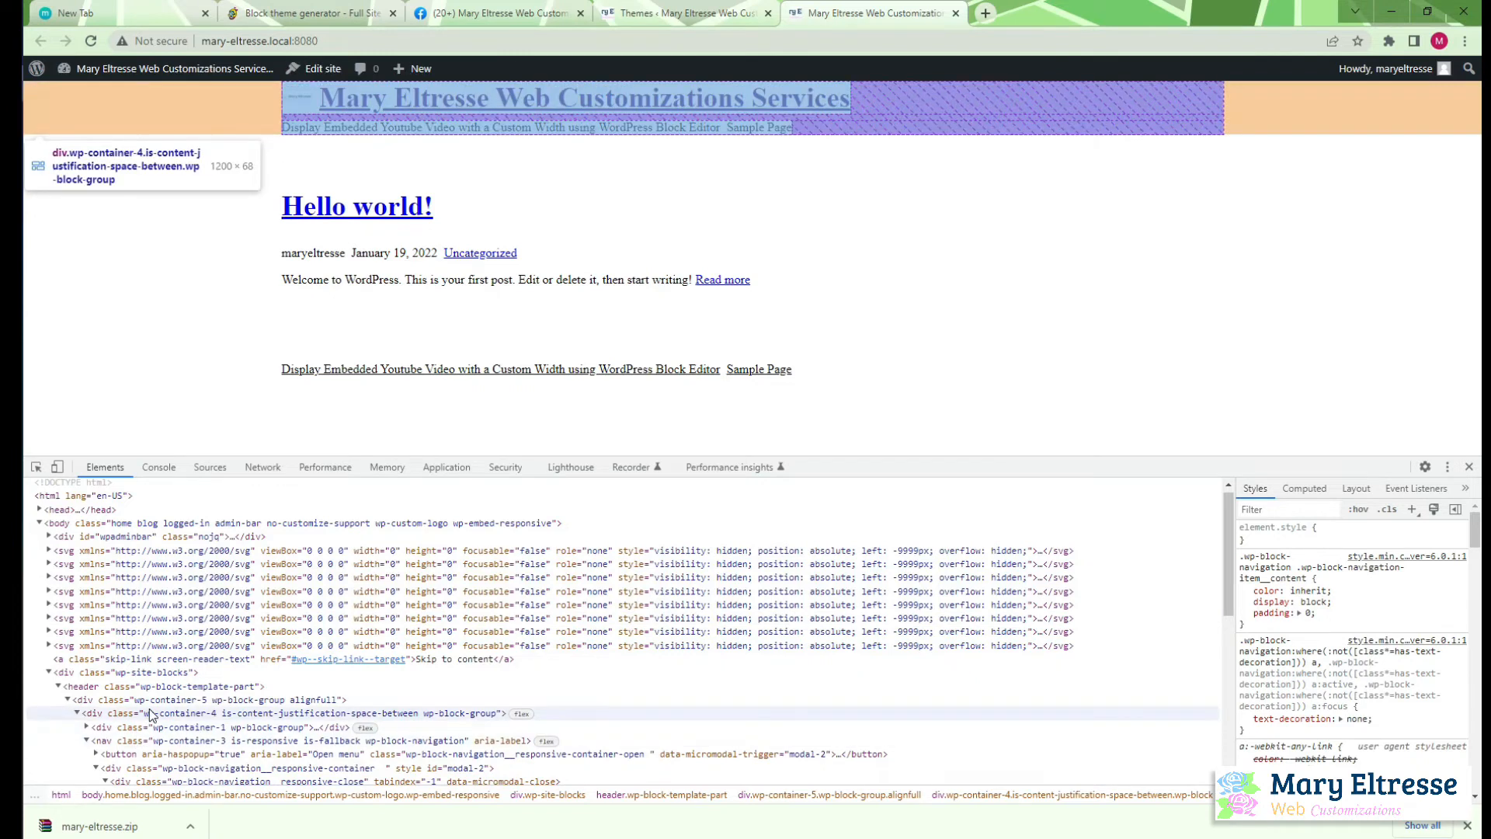
pyautogui.click(149, 713)
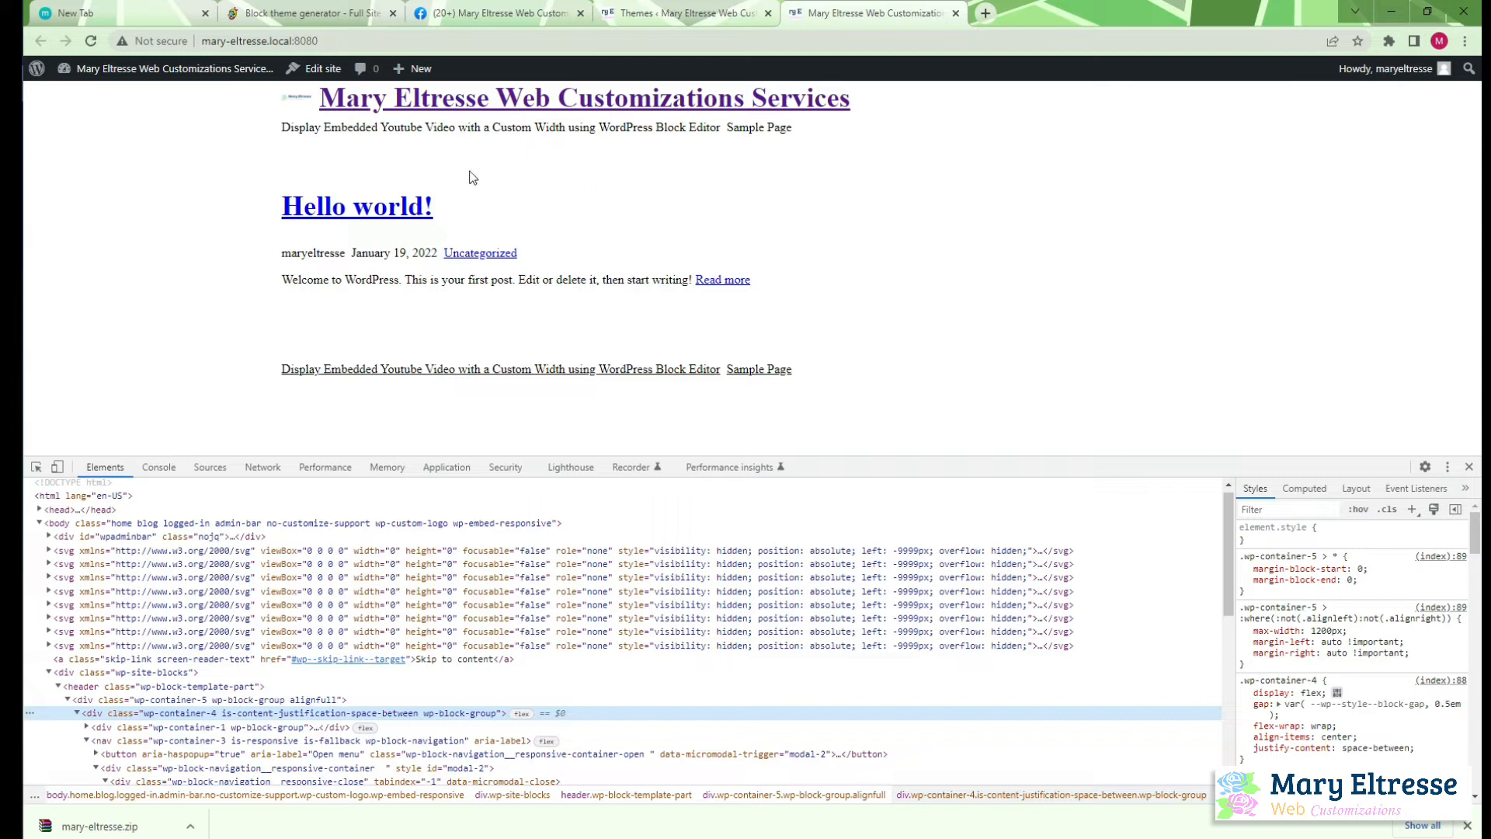
pyautogui.click(1467, 467)
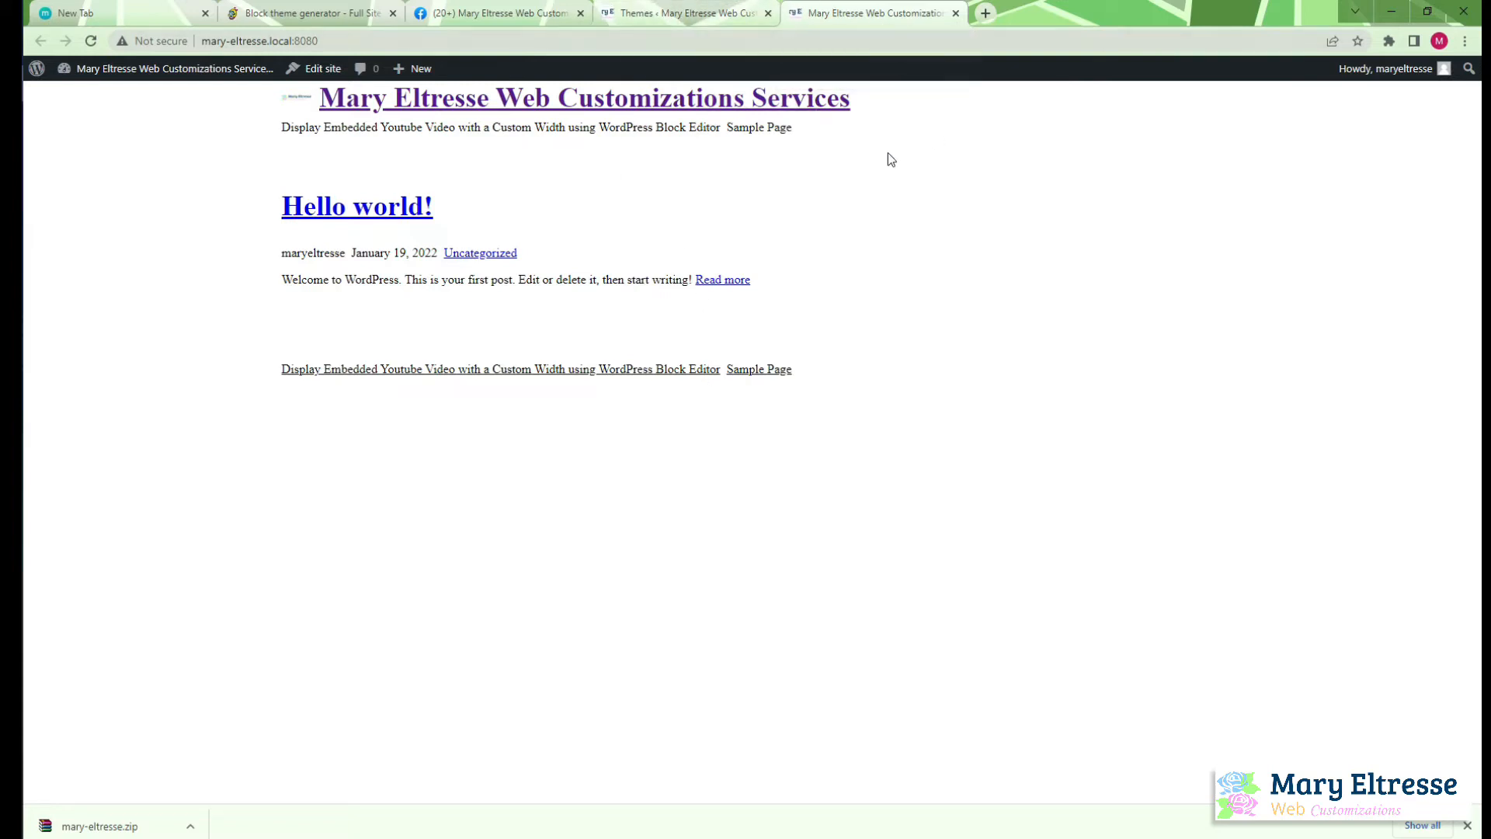
# Return to the installed themes page, switch to Atom, and show the project tree view
pyautogui.click(683, 13)
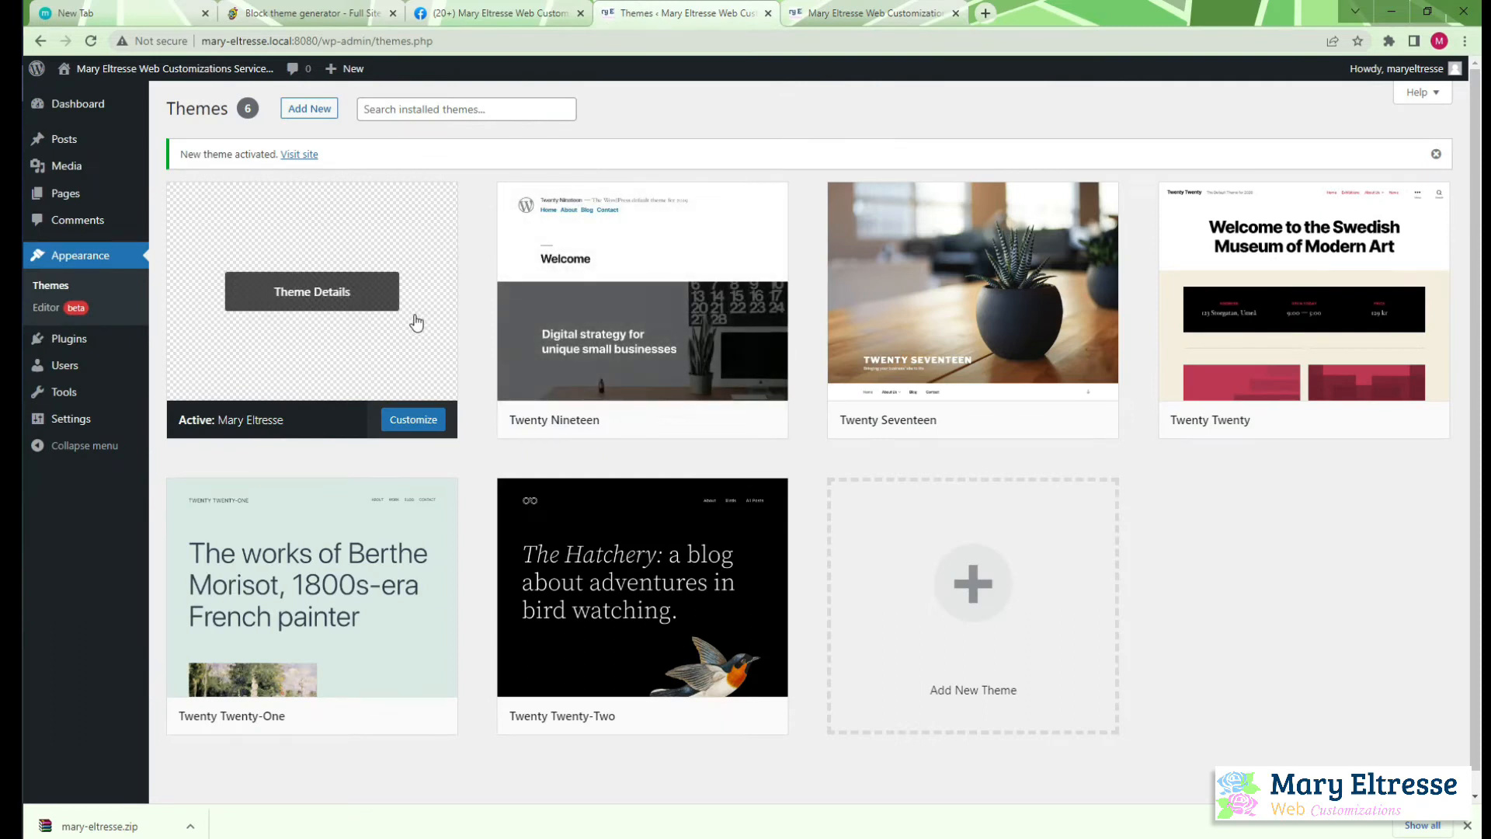
pyautogui.moveTo(401, 270)
pyautogui.click(12, 158)
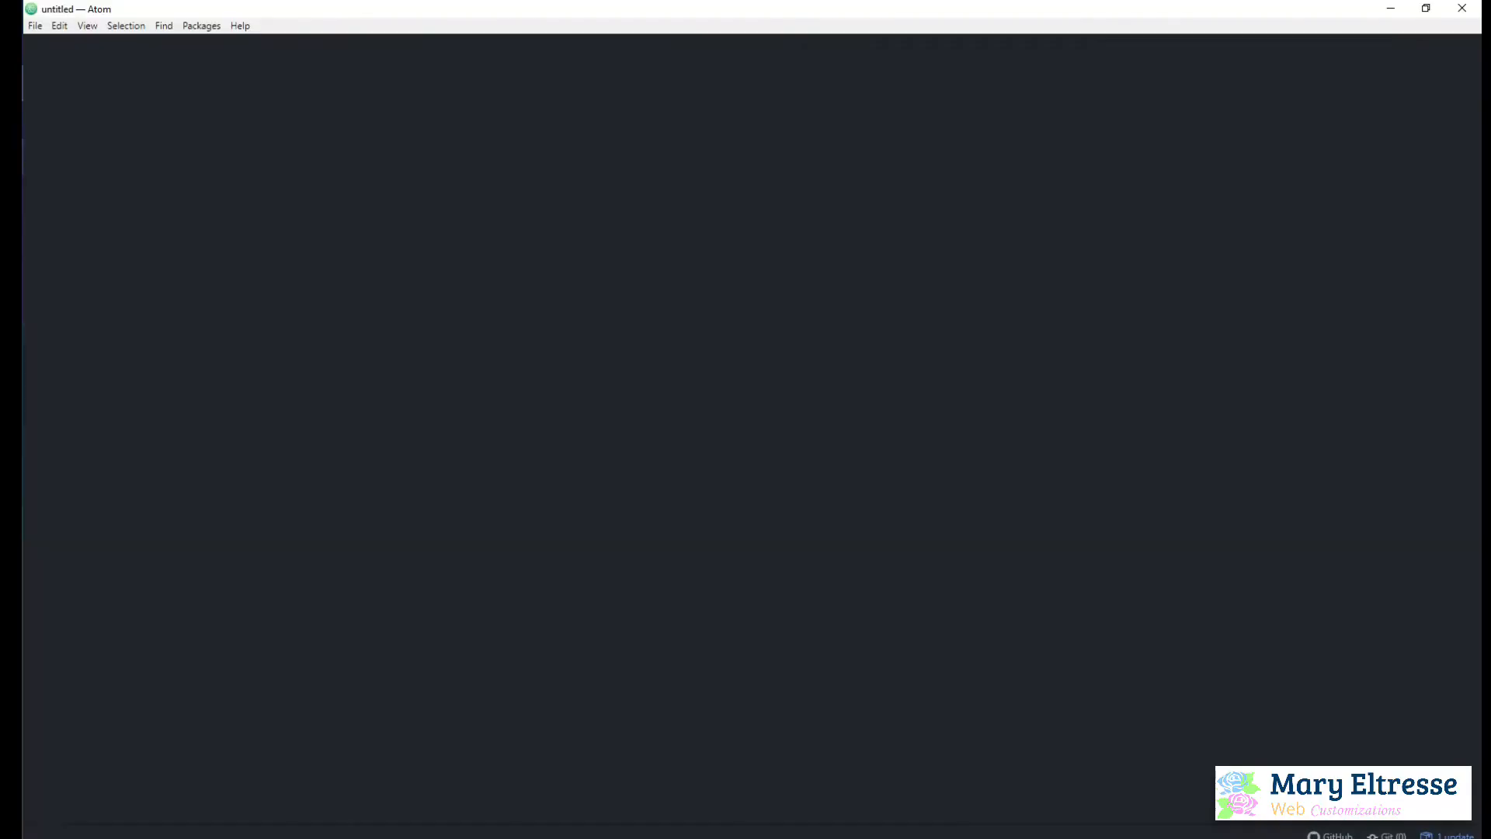
pyautogui.click(198, 25)
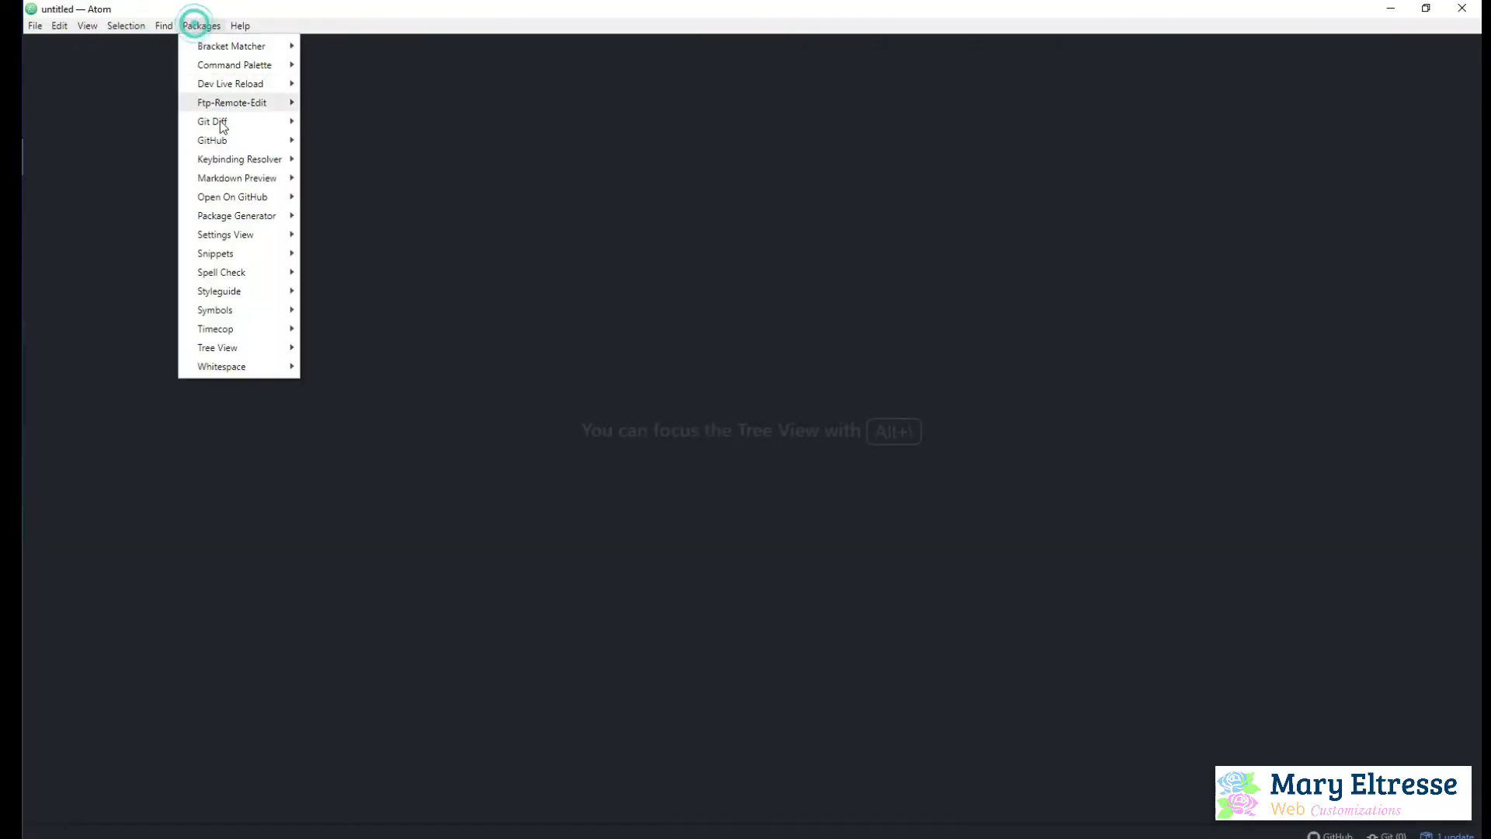
pyautogui.click(253, 349)
pyautogui.click(342, 347)
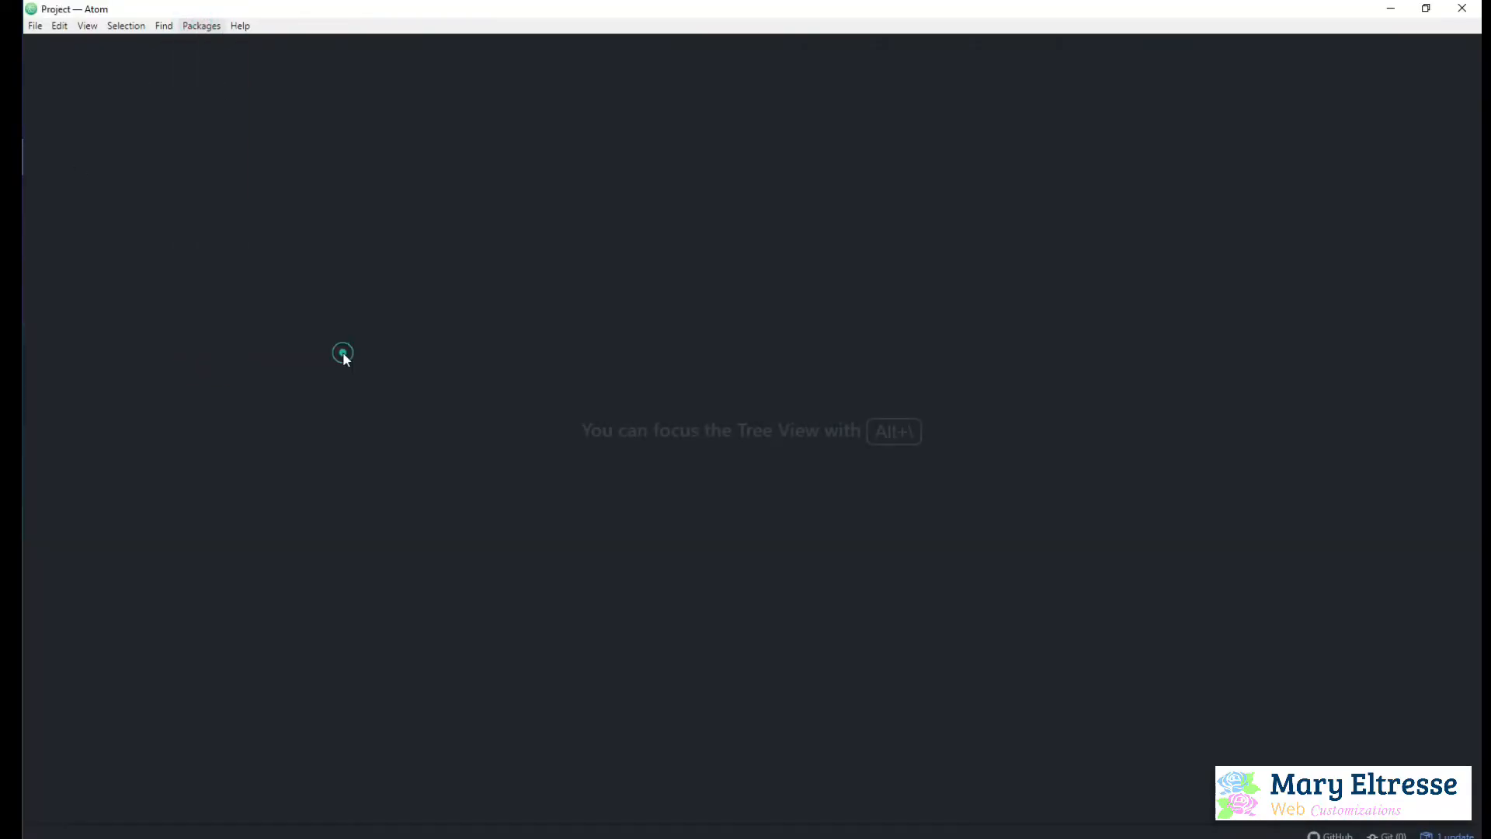
# Add the mary-eltresse site folder from LARAGON's www directory as a project folder
pyautogui.rightClick(103, 138)
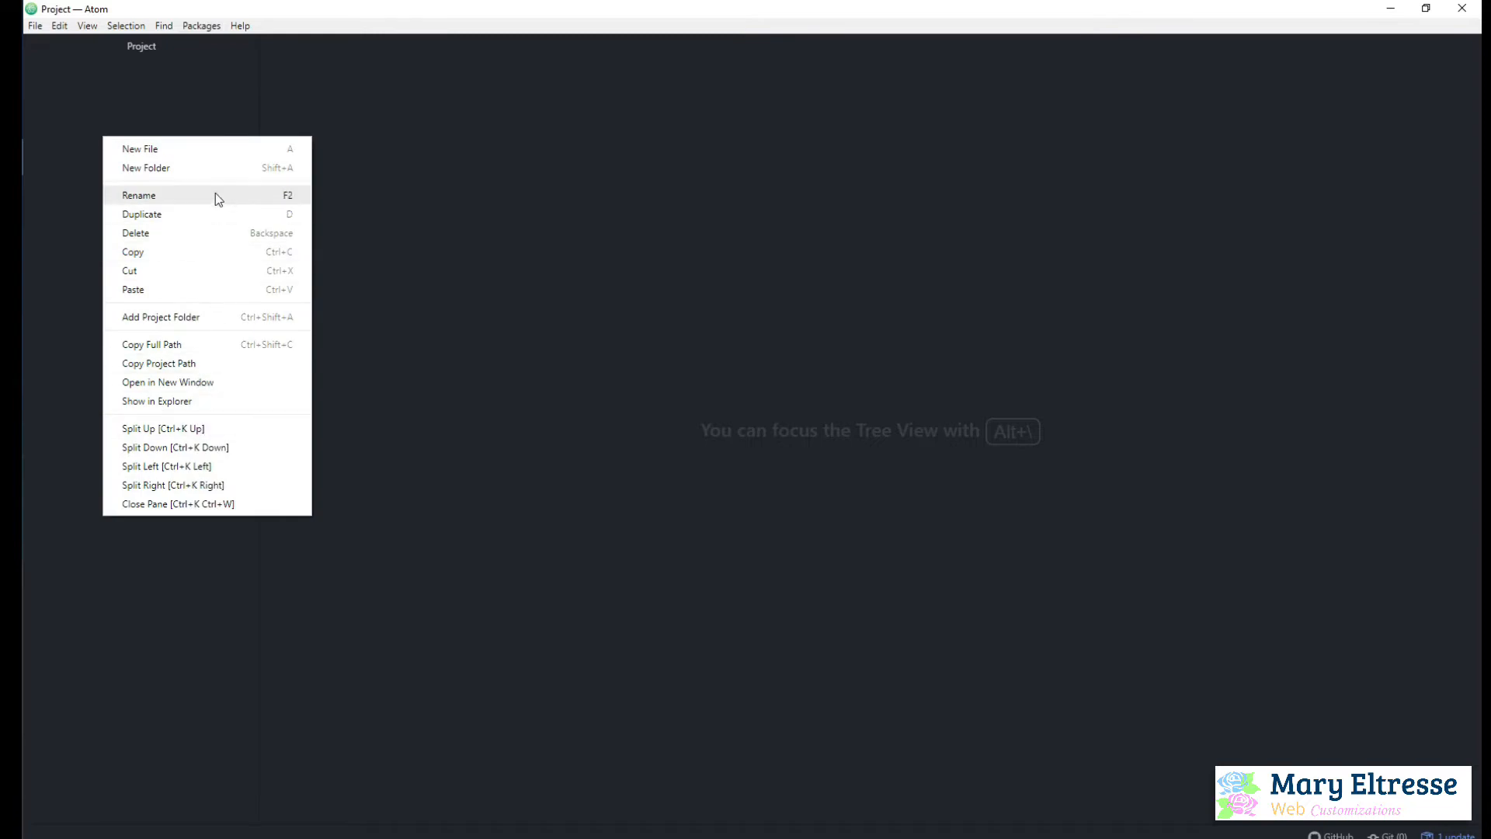
pyautogui.click(194, 319)
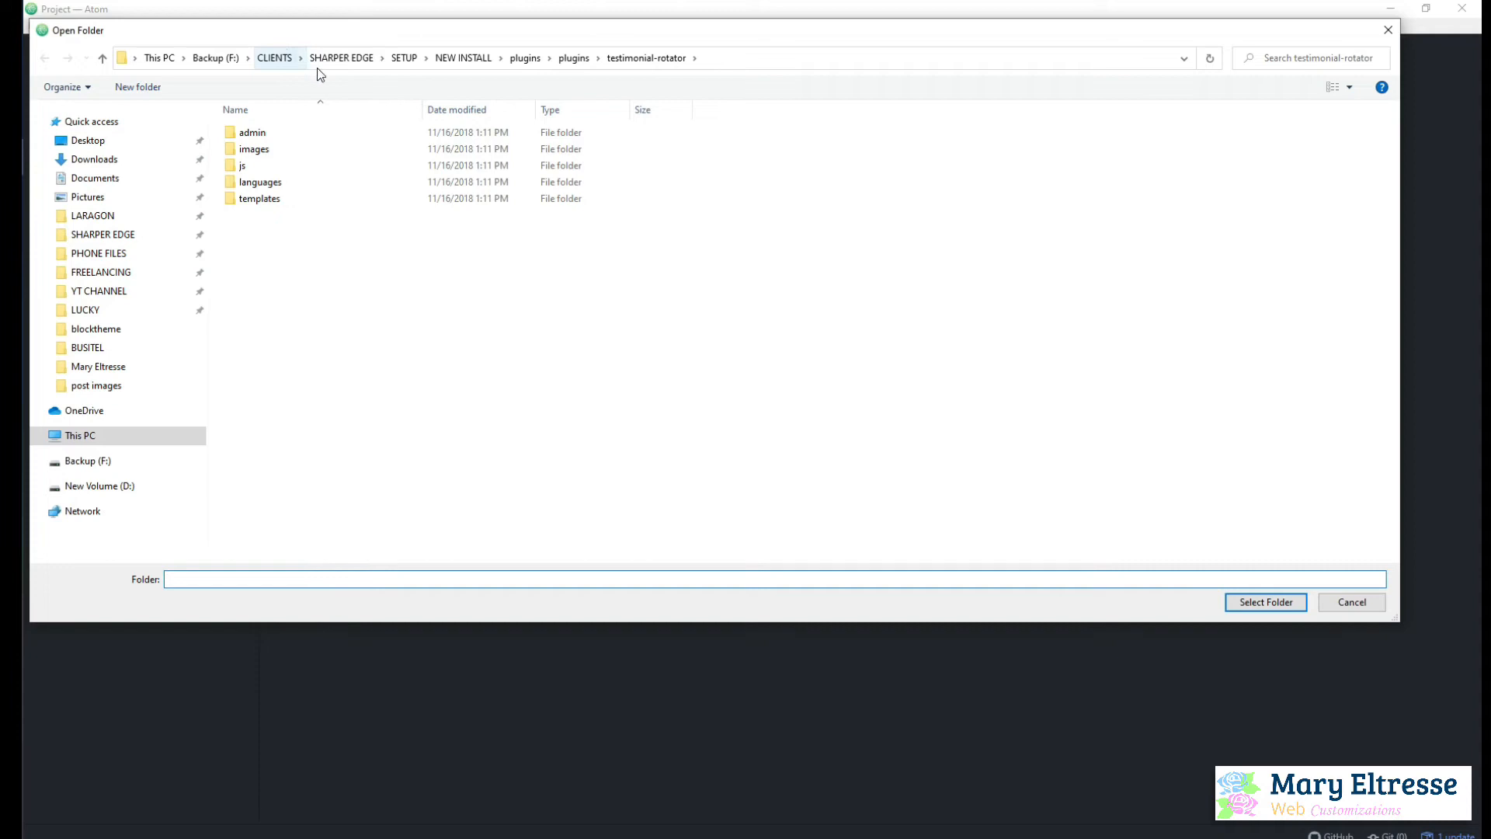
pyautogui.click(115, 217)
pyautogui.click(266, 219)
pyautogui.doubleClick(267, 220)
pyautogui.scroll(-1, 333, 450)
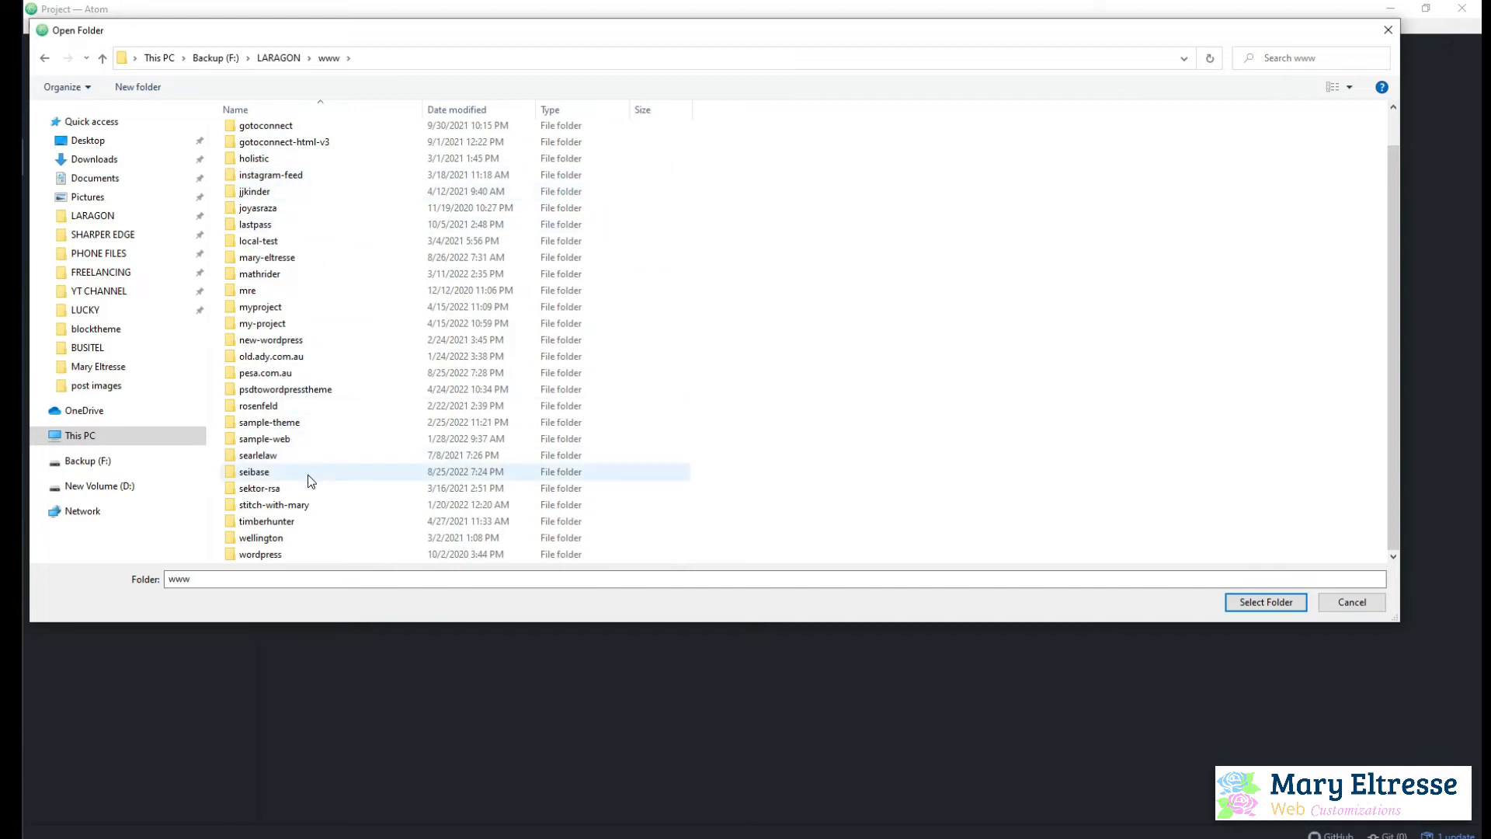
pyautogui.doubleClick(294, 260)
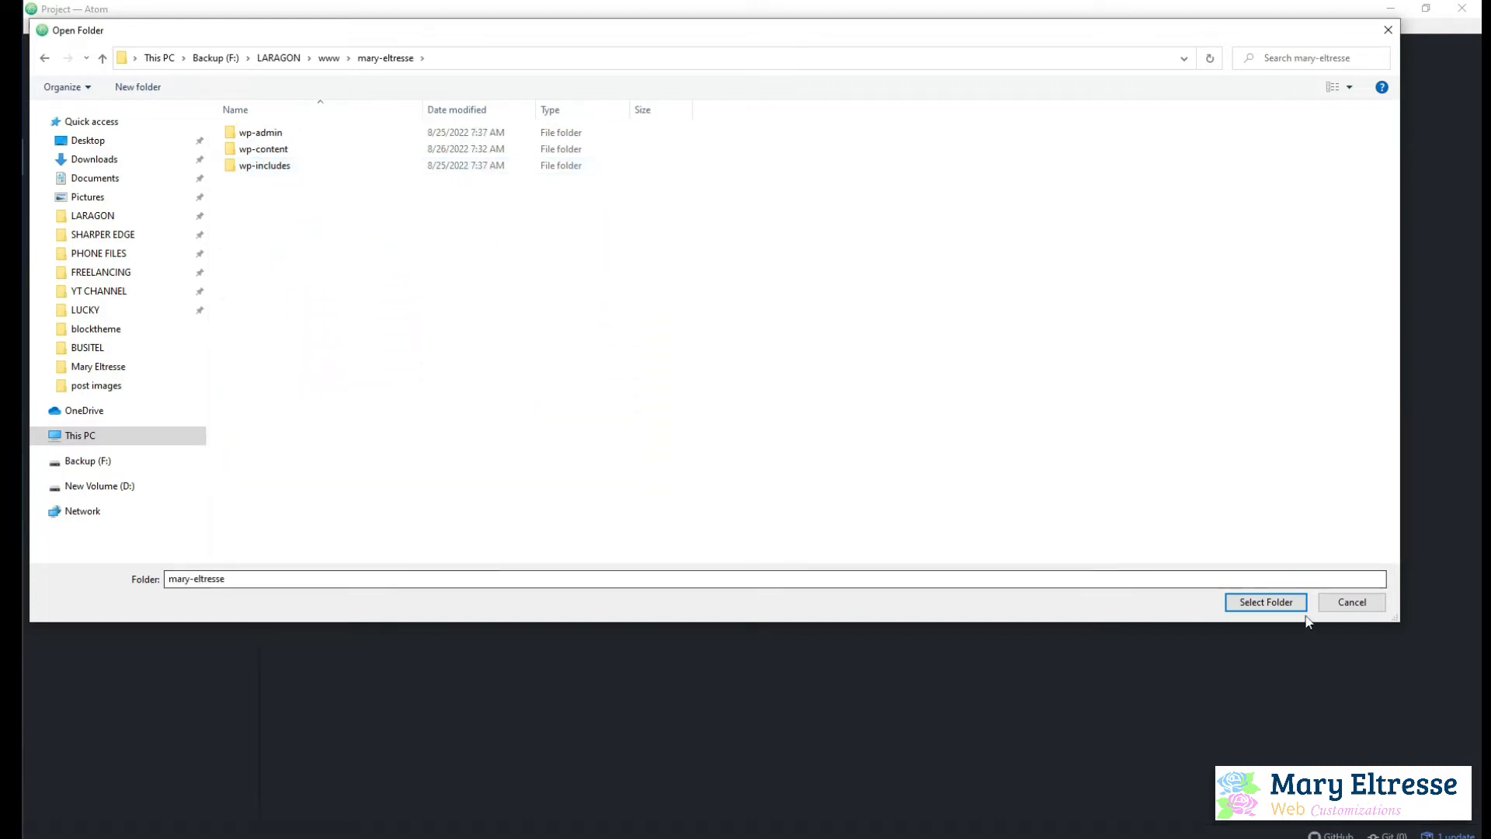
pyautogui.click(1285, 604)
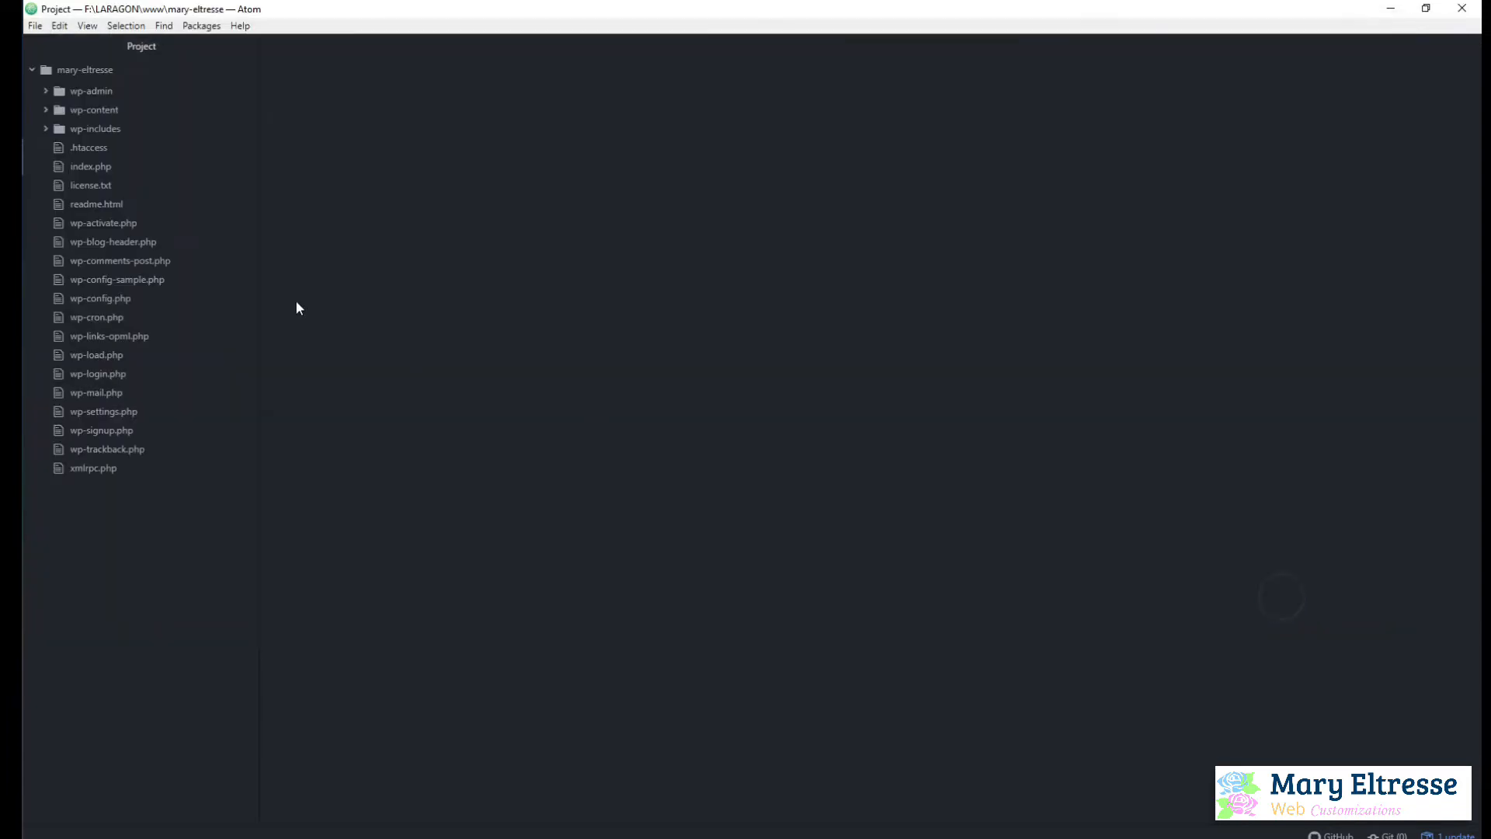
# Expand wp-content, themes and mary-eltresse in the project tree and open theme.json
pyautogui.click(96, 110)
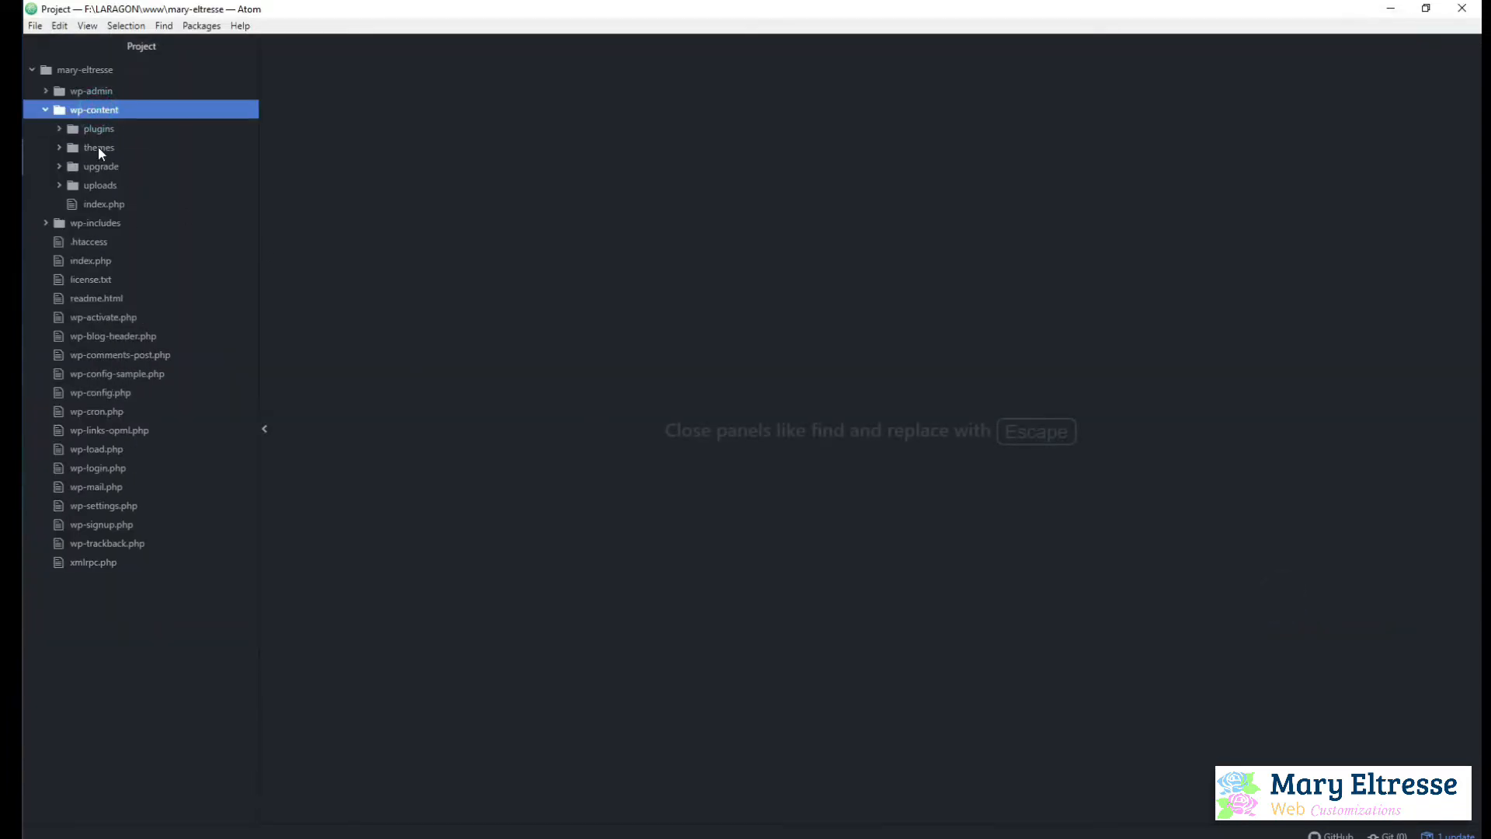
pyautogui.click(98, 148)
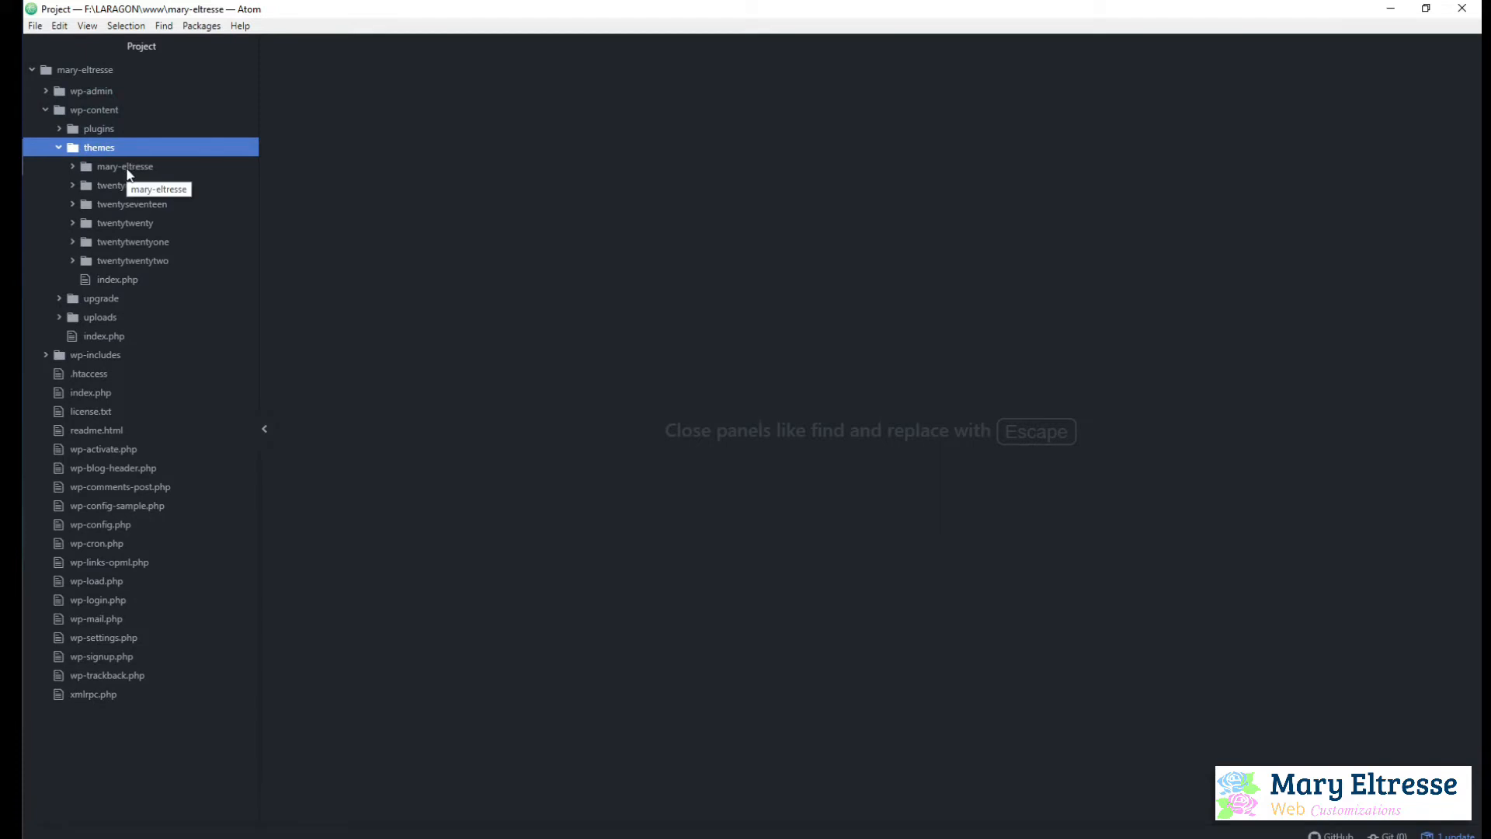
pyautogui.click(120, 167)
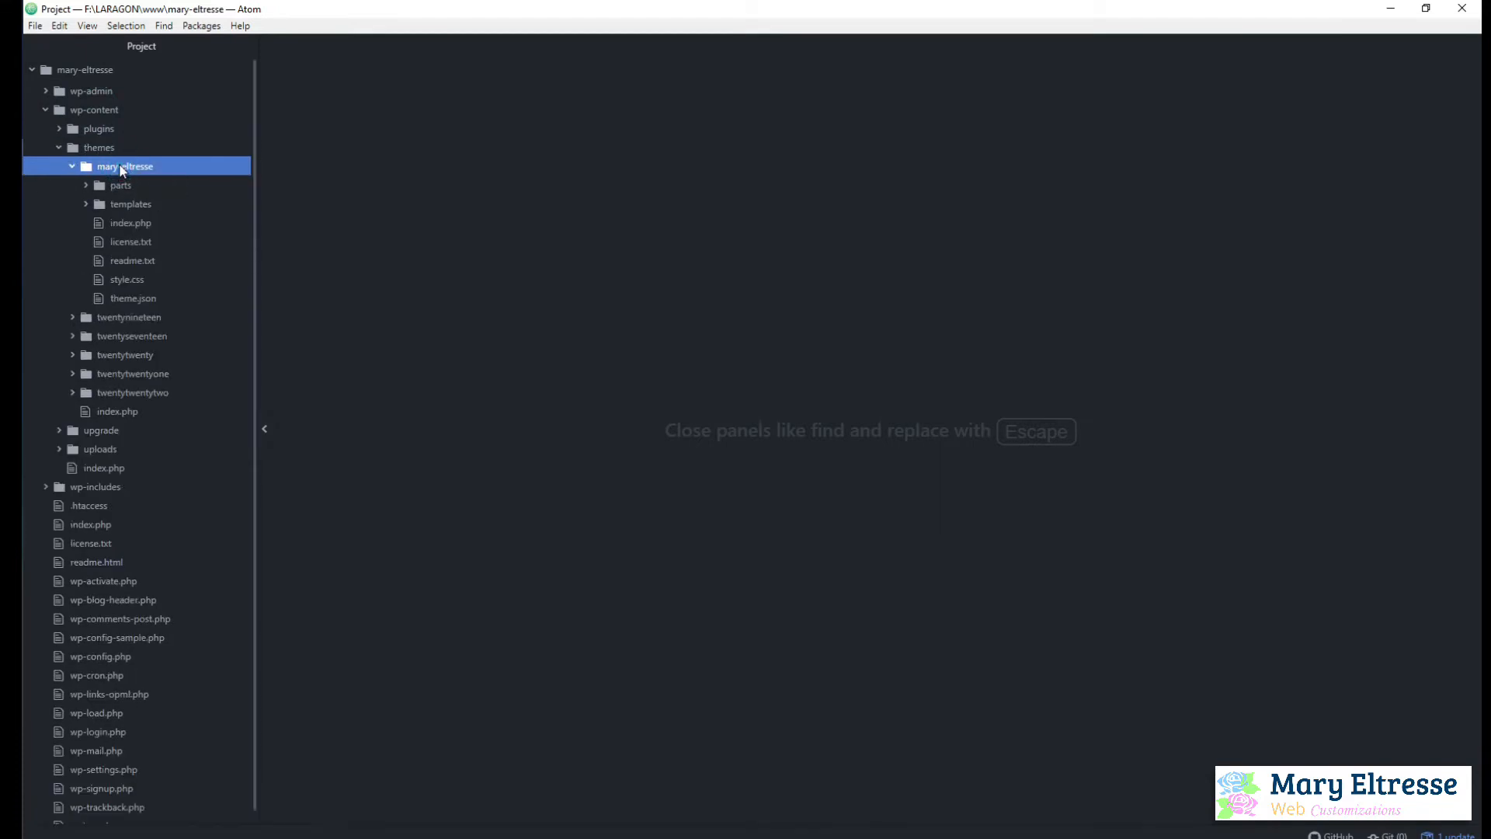
pyautogui.click(138, 299)
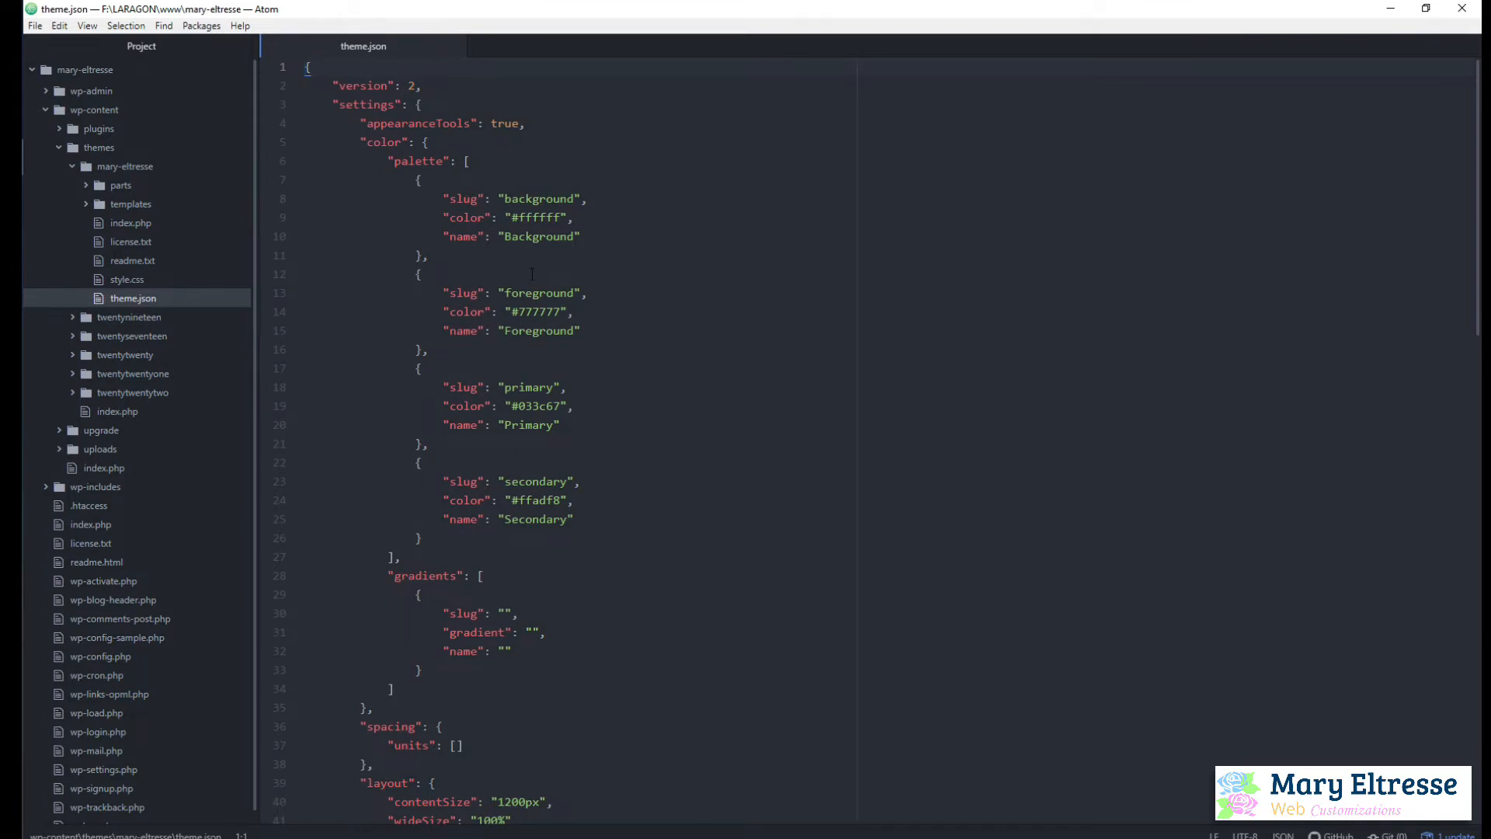
# Switch to the browser, open a new WordPress page in a separate tab, and dismiss the block editor welcome guide
pyautogui.click(12, 84)
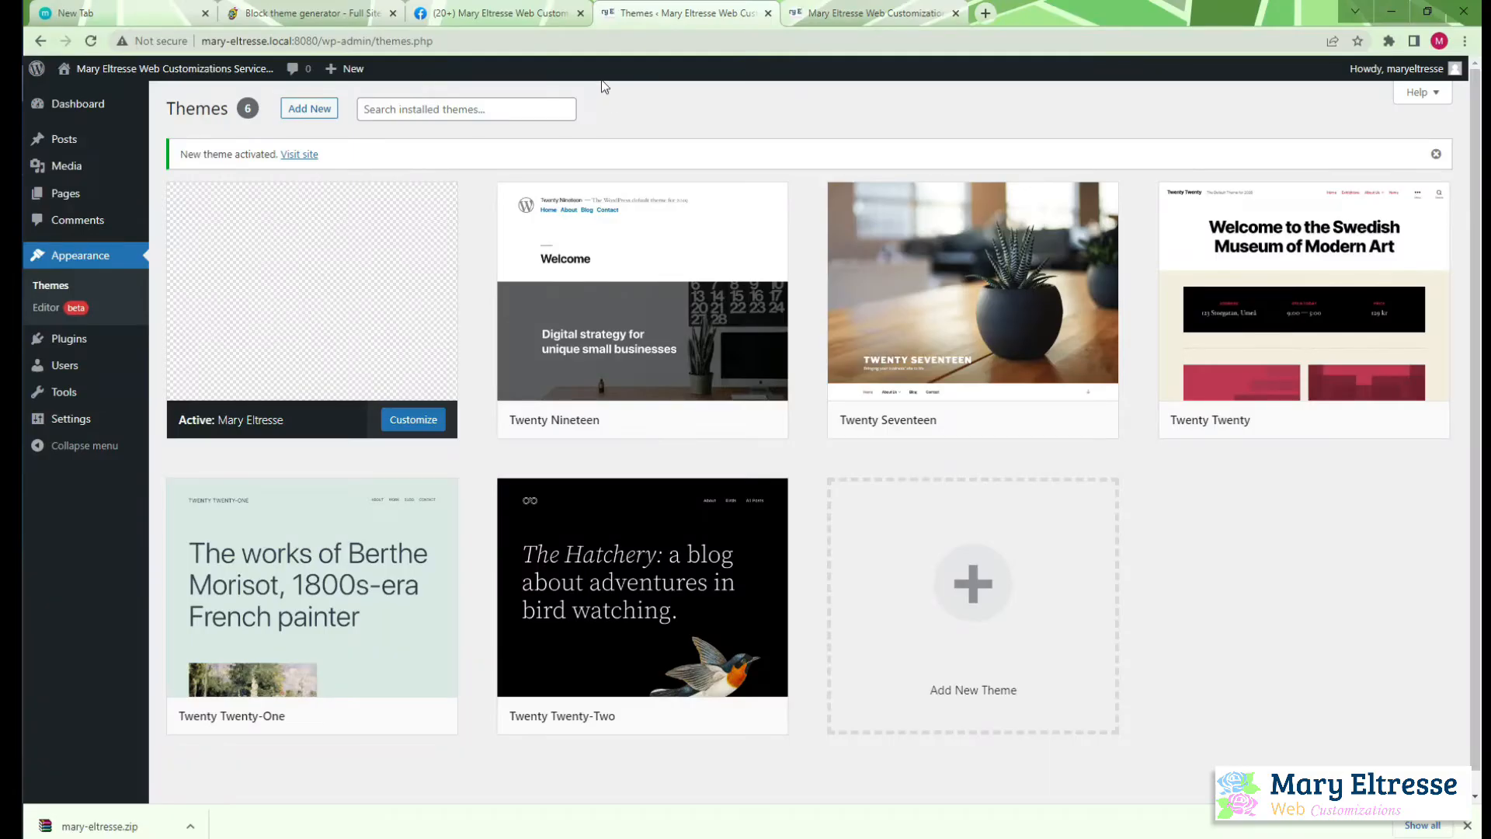
pyautogui.moveTo(64, 194)
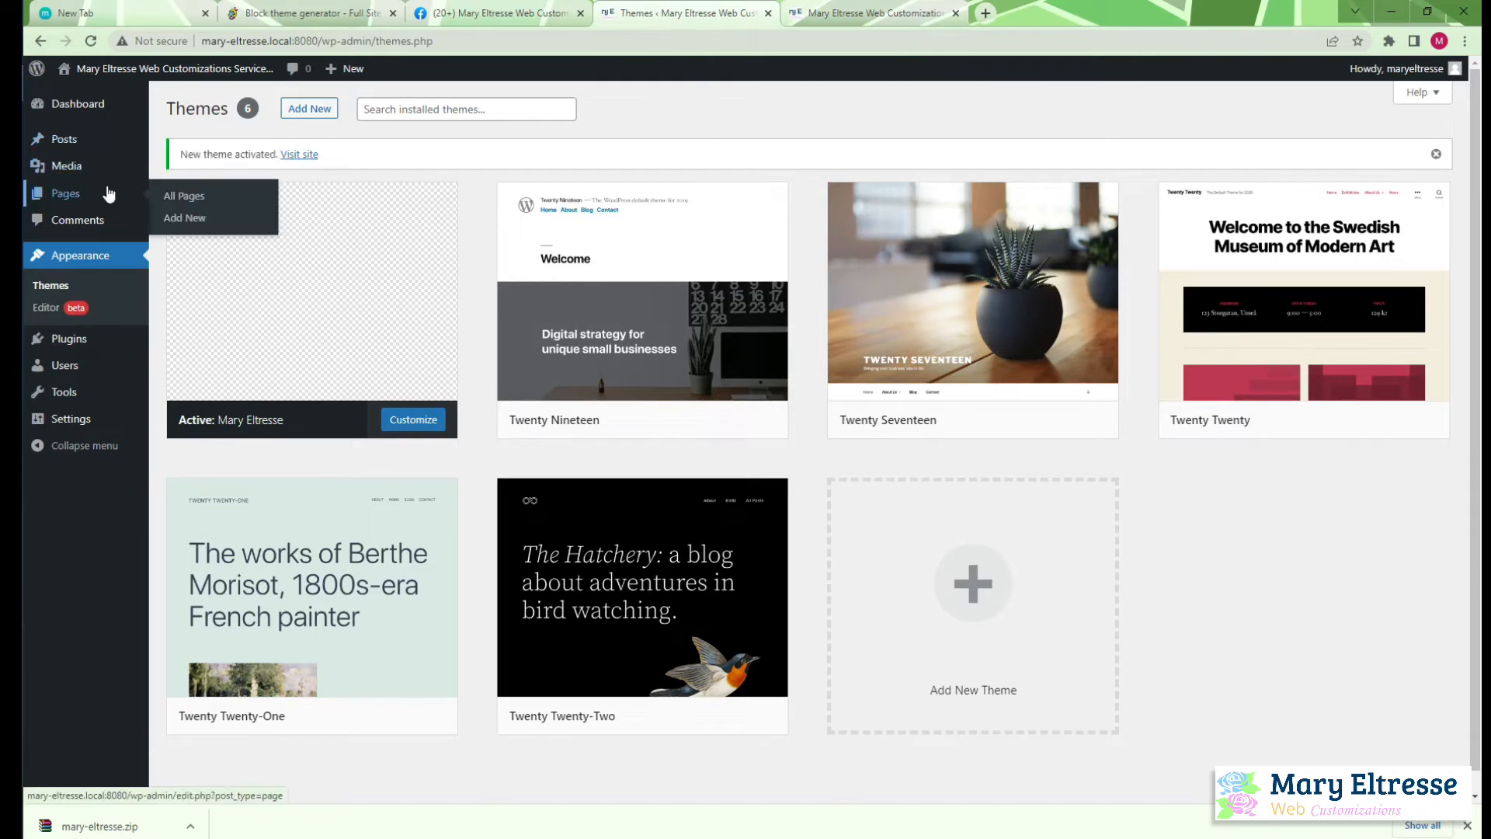
pyautogui.rightClick(190, 218)
pyautogui.click(209, 227)
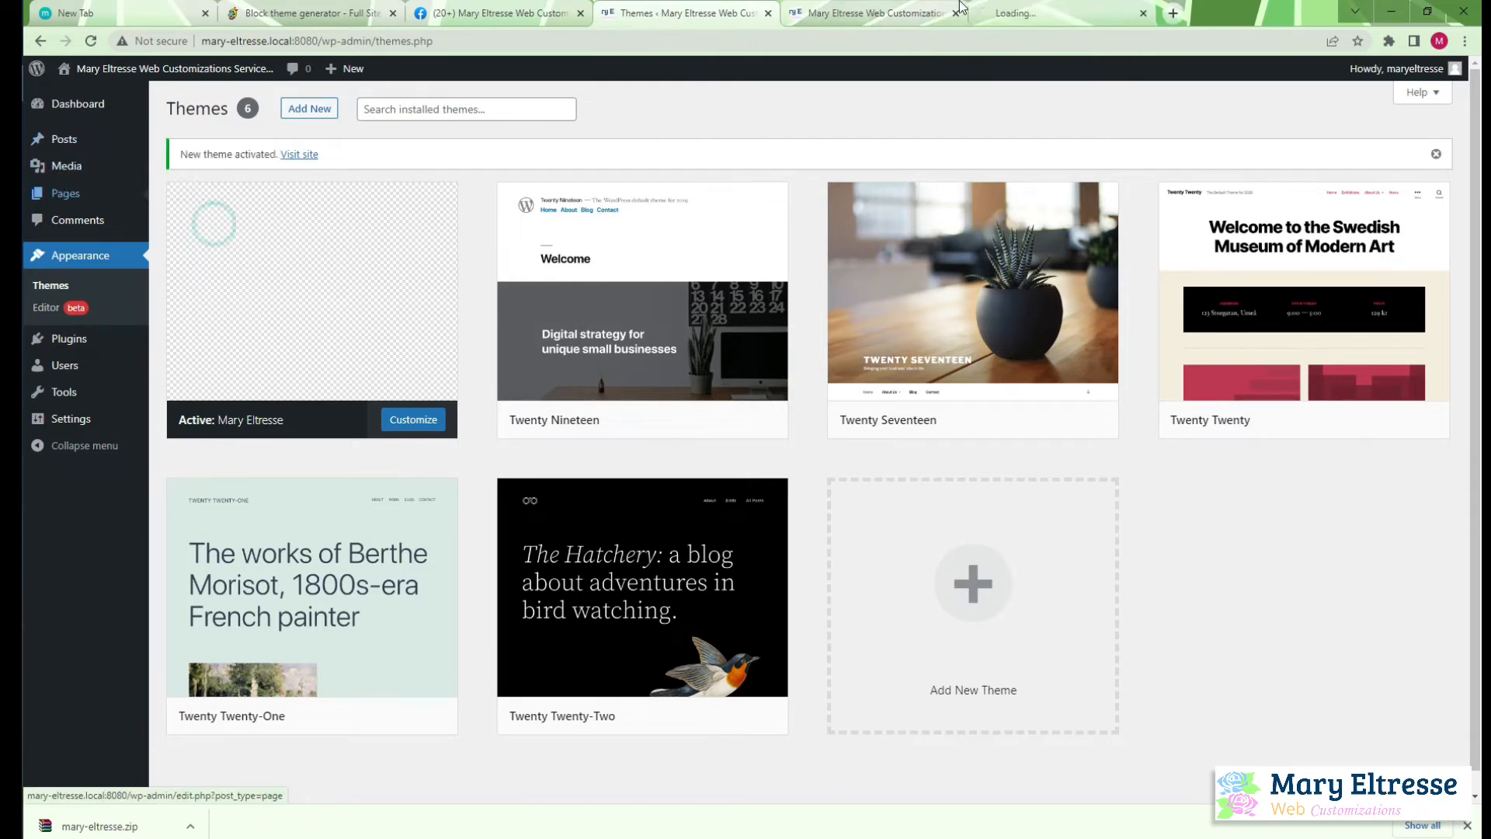
pyautogui.click(1071, 13)
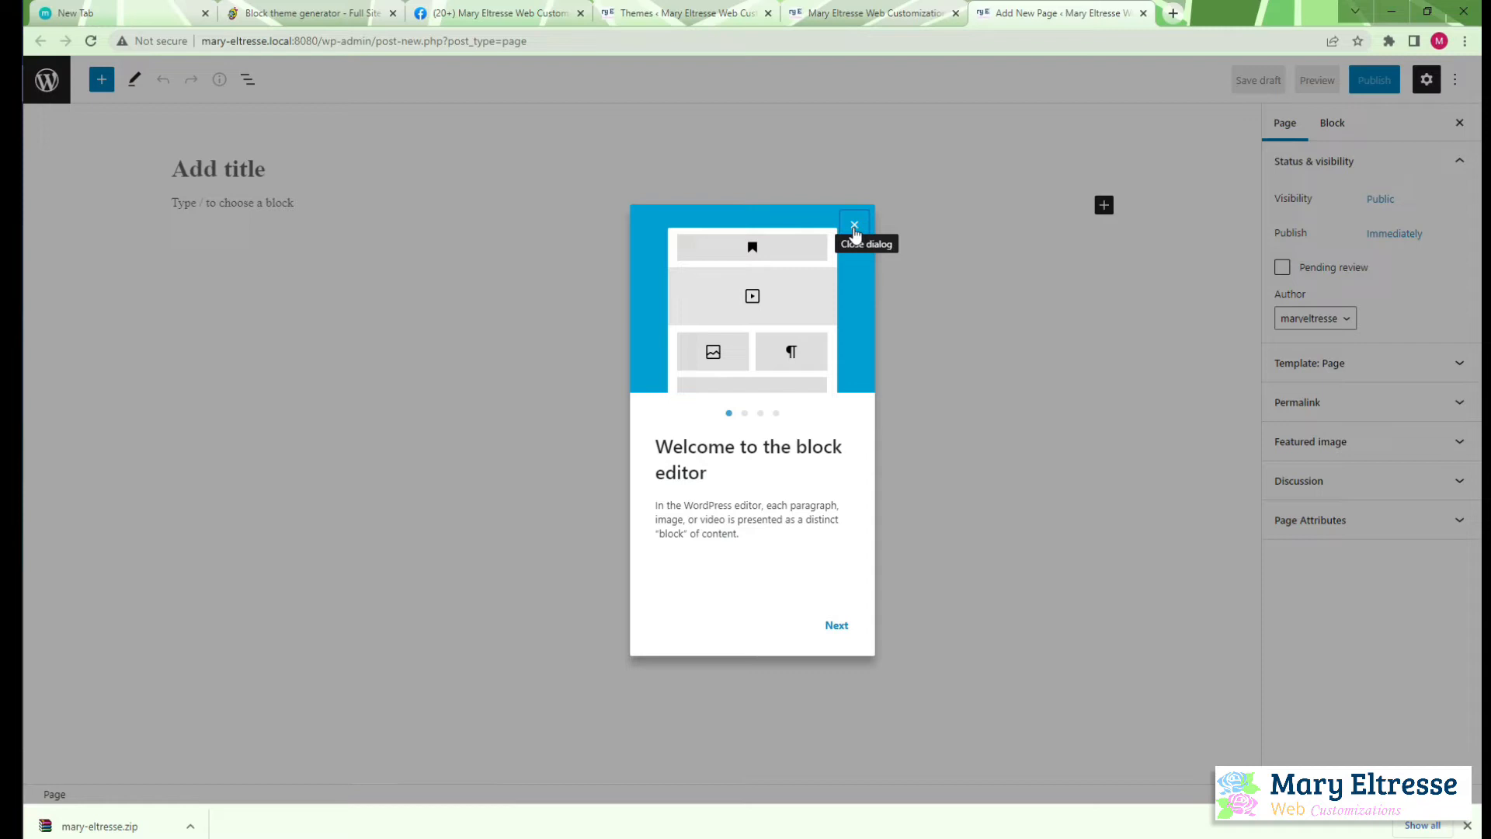
pyautogui.click(854, 226)
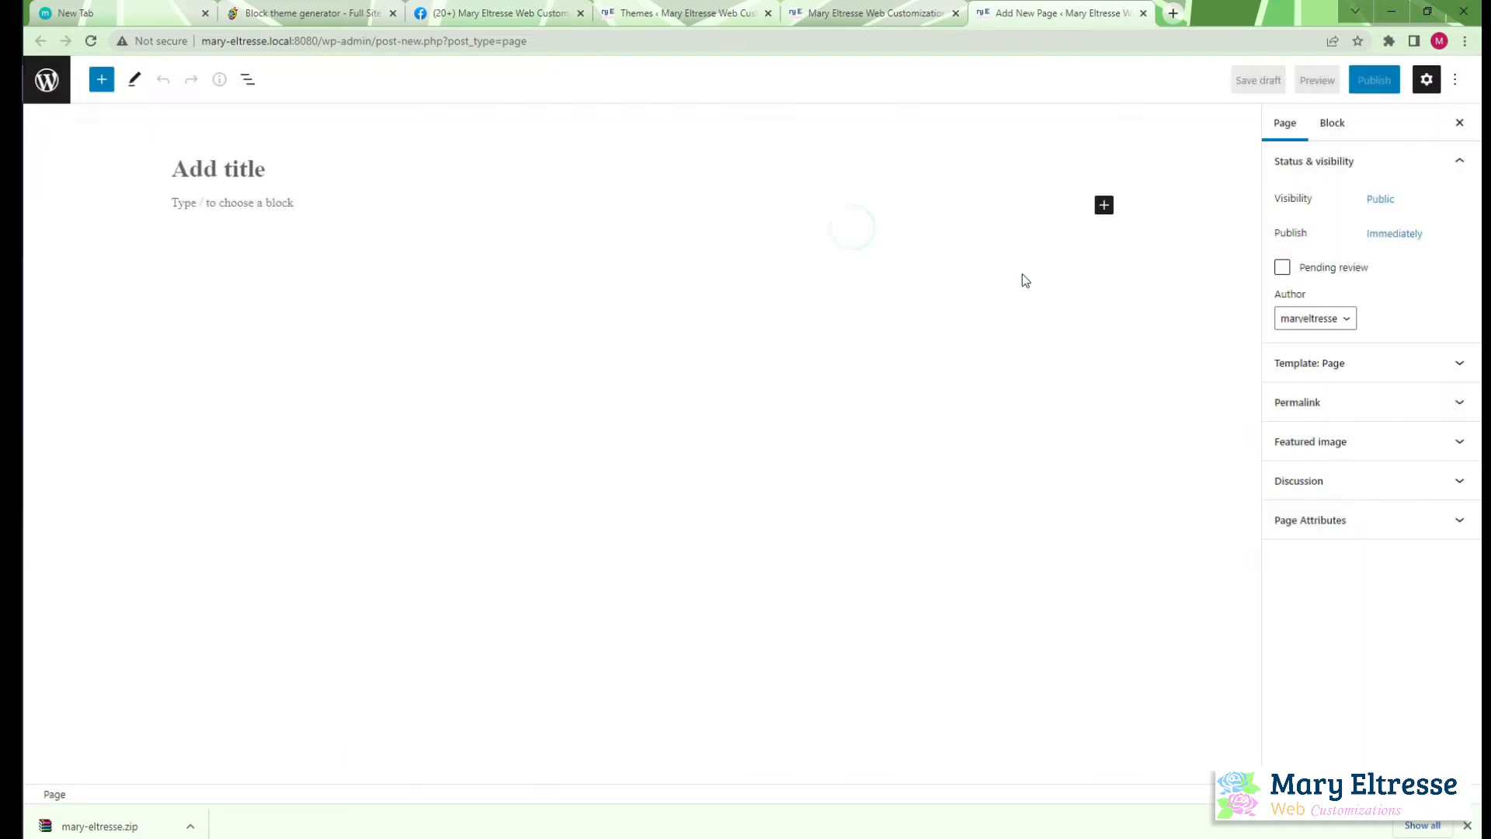
# Add a paragraph block and open its text color choices to examine the theme palette
pyautogui.click(1102, 206)
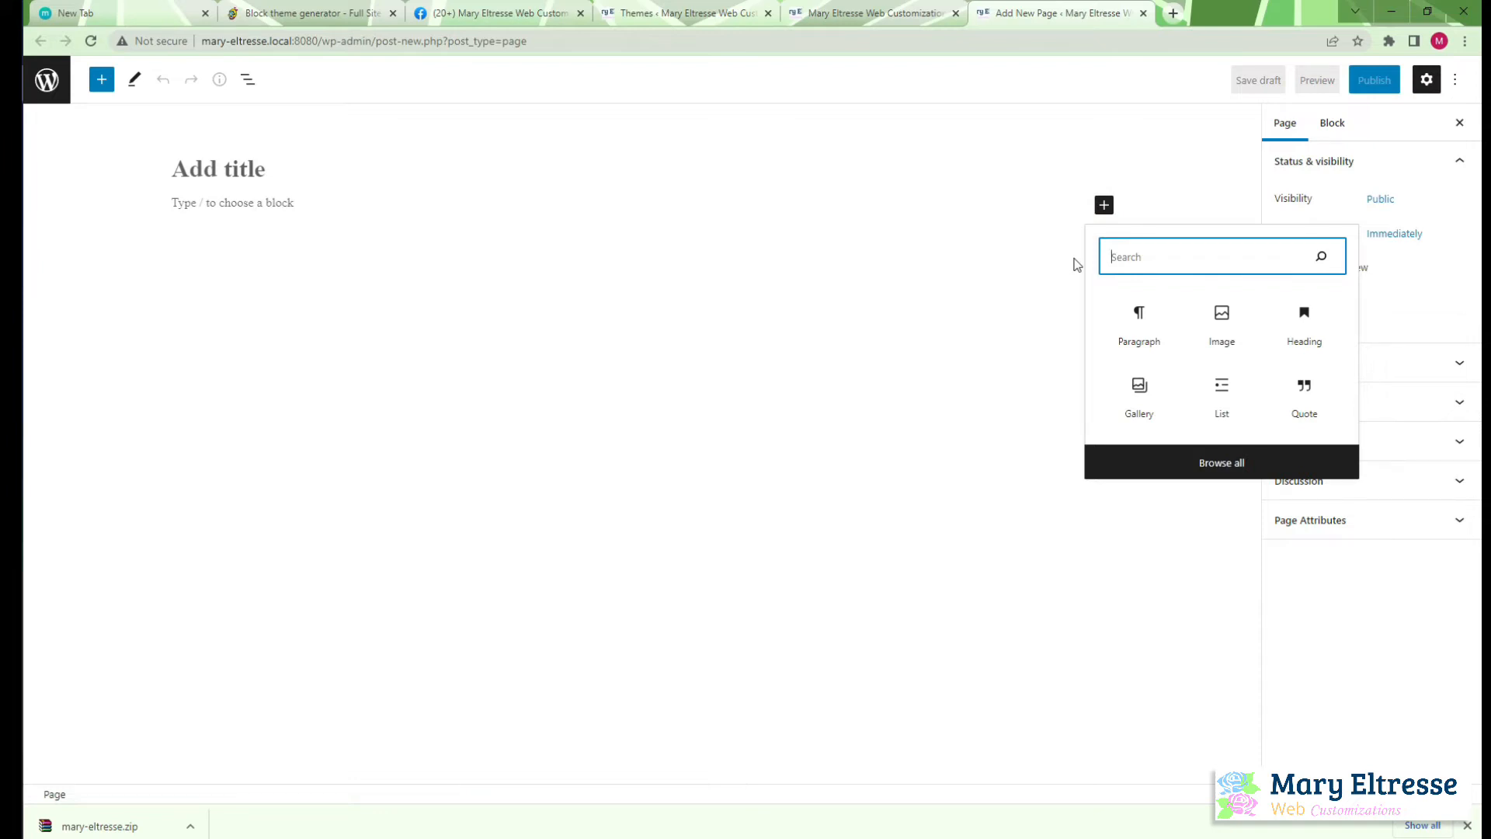
pyautogui.click(1142, 326)
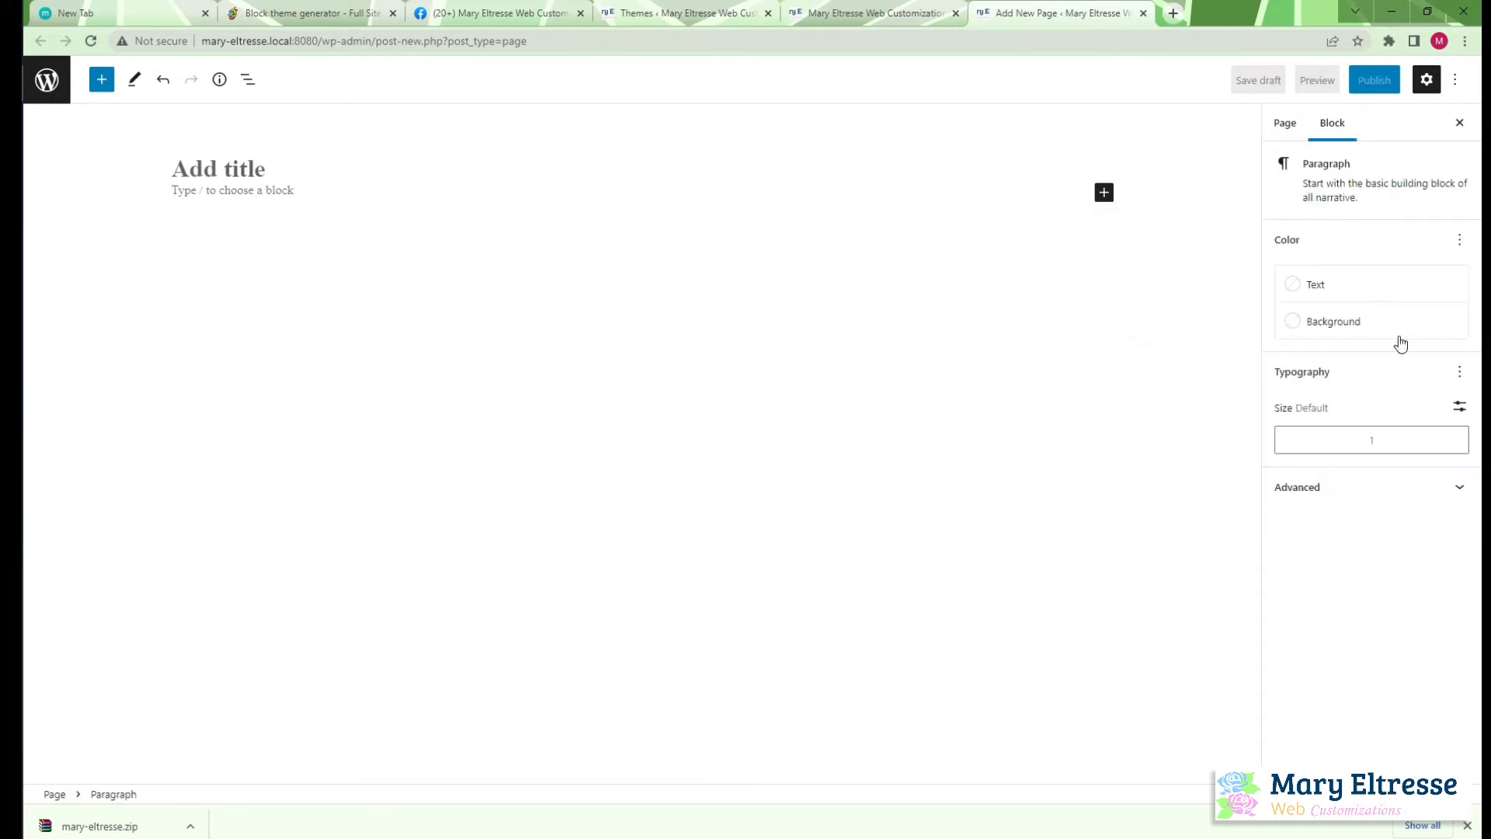
pyautogui.click(1323, 287)
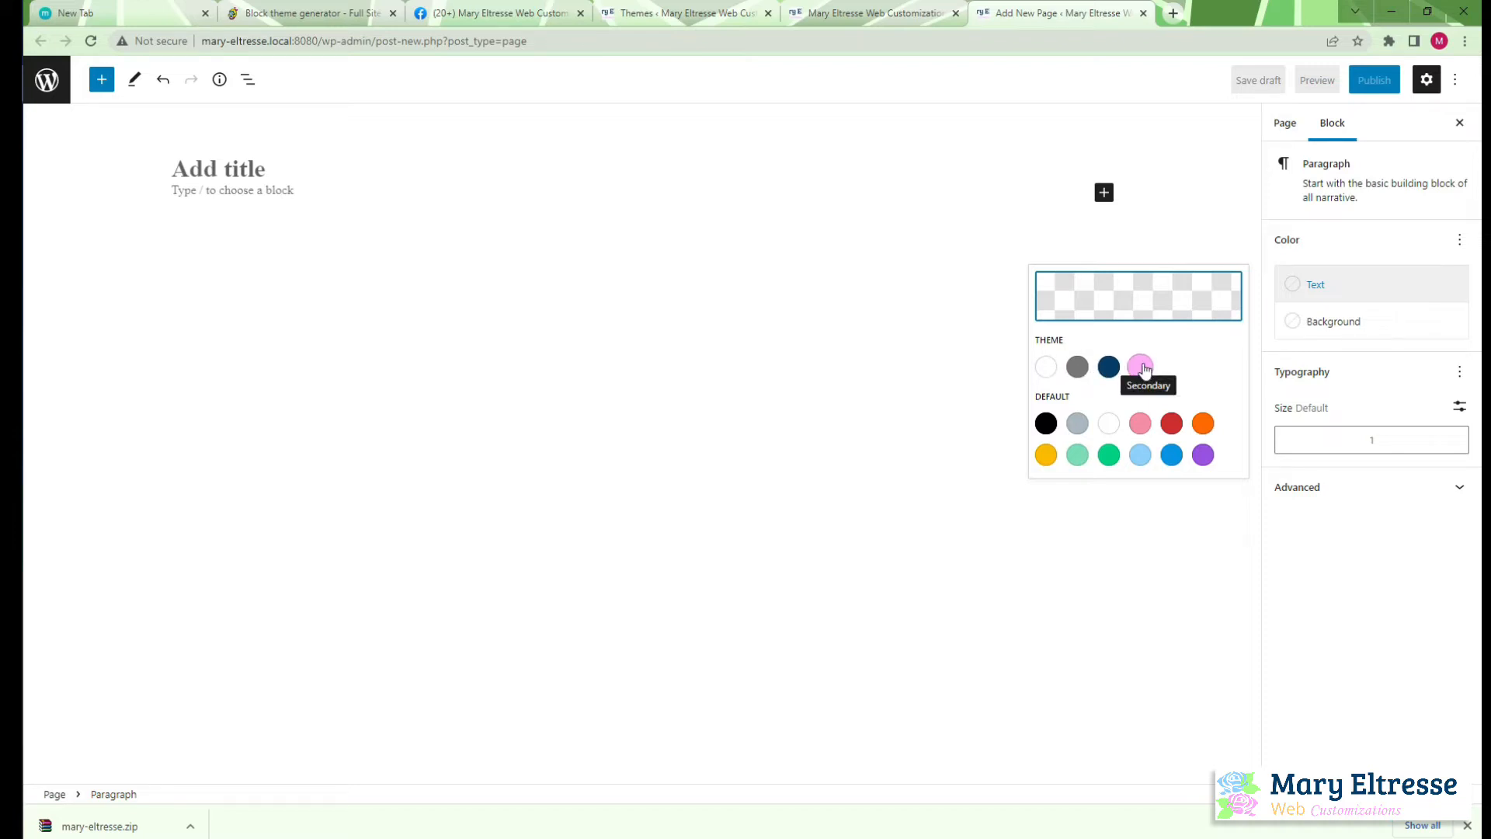
# Switch to Atom and change the first palette color's slug in theme.json to mewcs-white
pyautogui.click(11, 158)
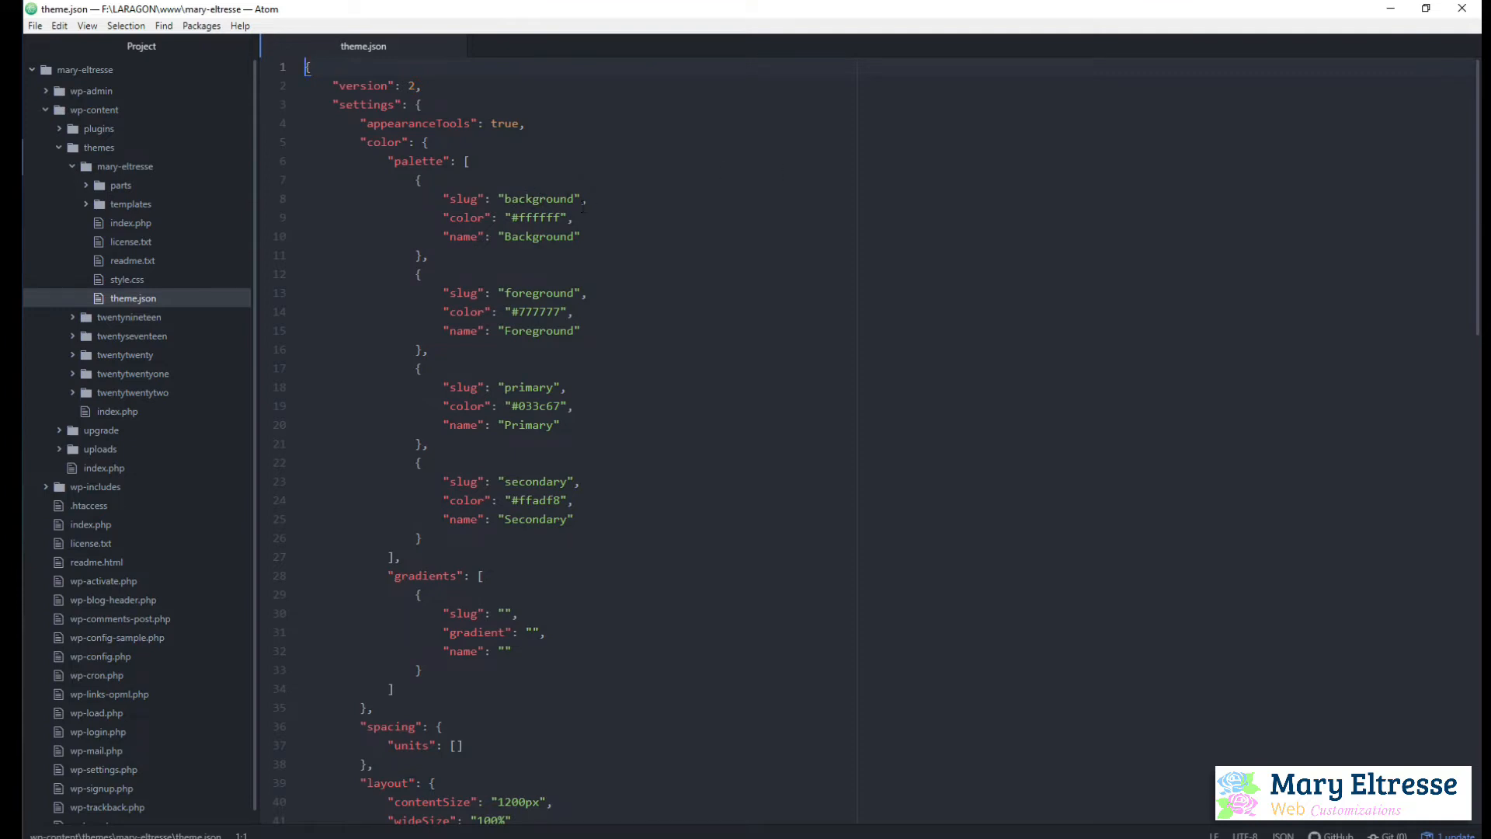
pyautogui.doubleClick(543, 199)
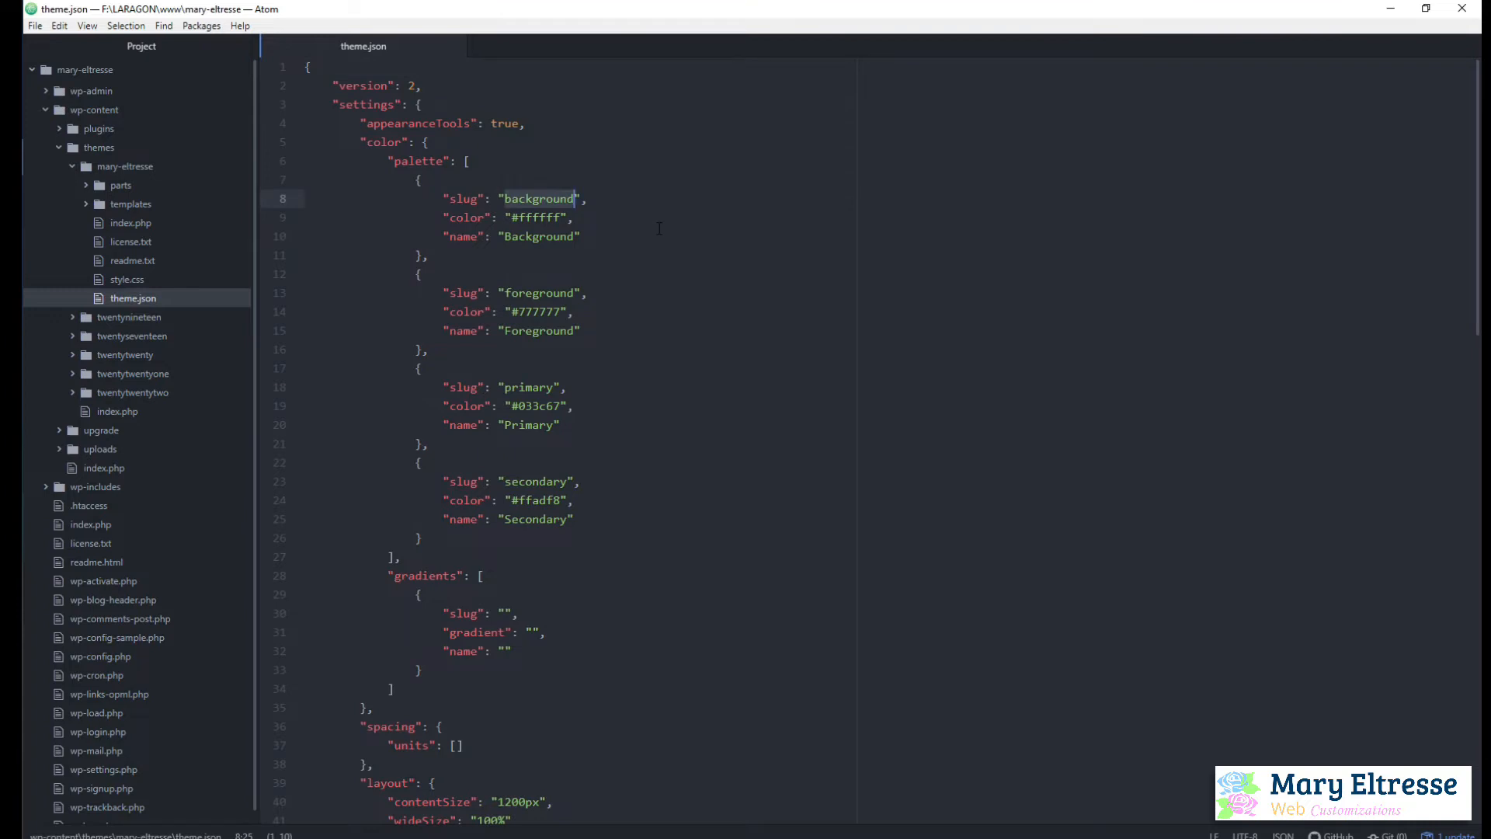
pyautogui.write('mewd')
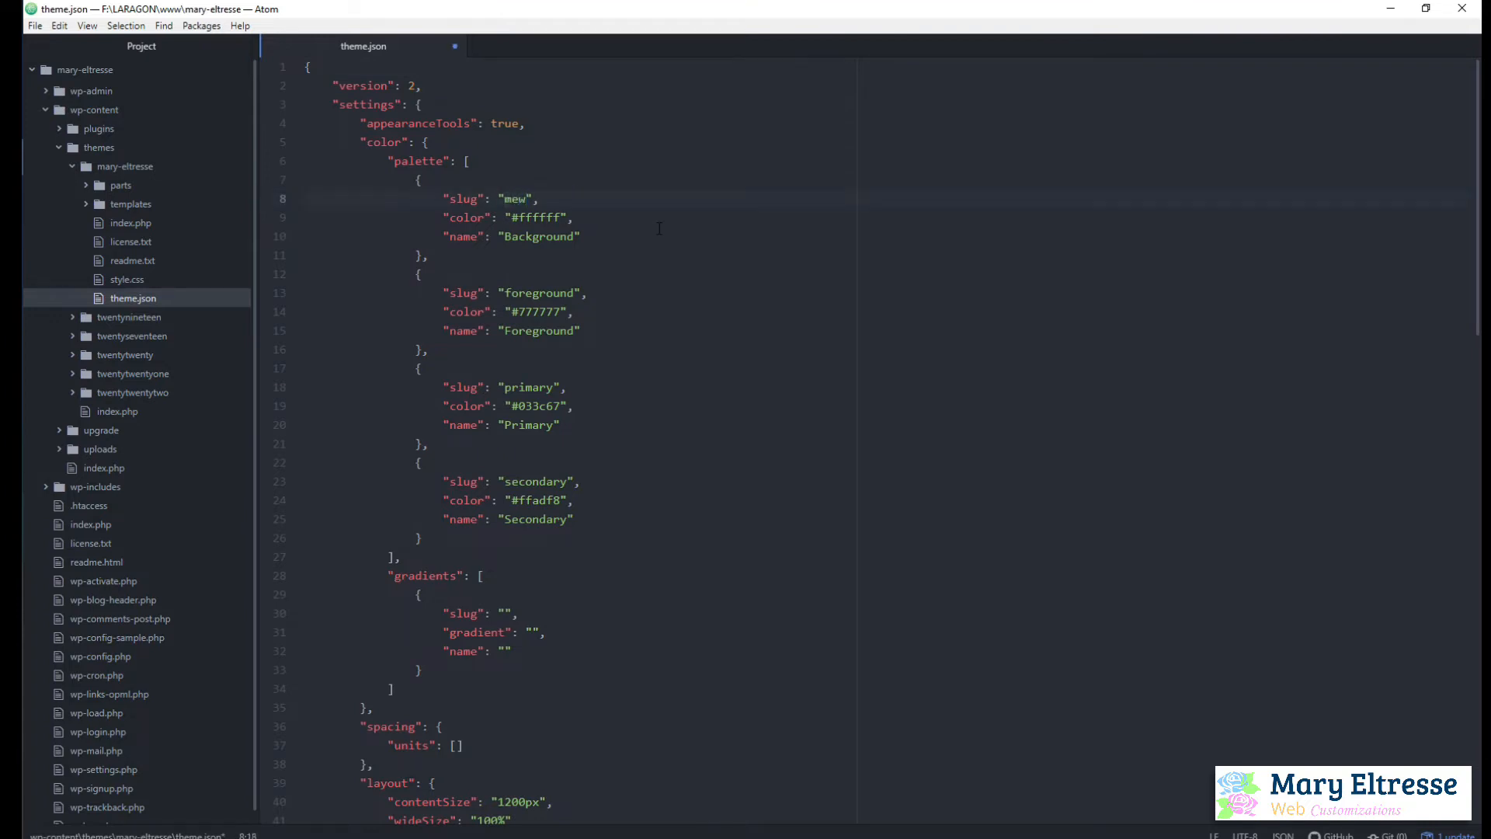
pyautogui.press('BackSpace')
pyautogui.write('cs-white')
# Change the first palette color's name in theme.json to MEWCS WHITE
pyautogui.doubleClick(533, 236)
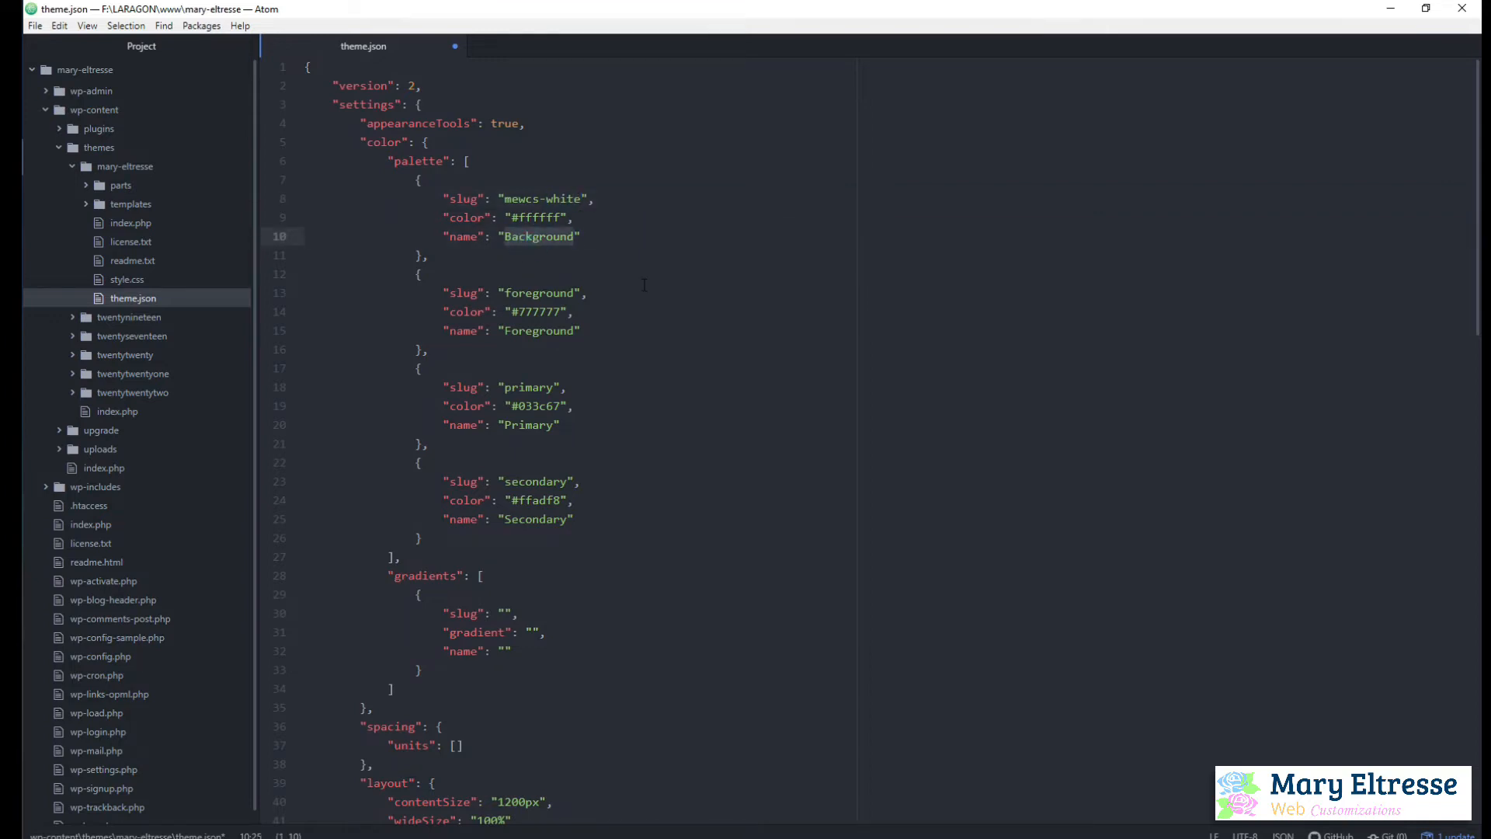
pyautogui.write('Wh')
pyautogui.press('BackSpace')
pyautogui.press('BackSpace')
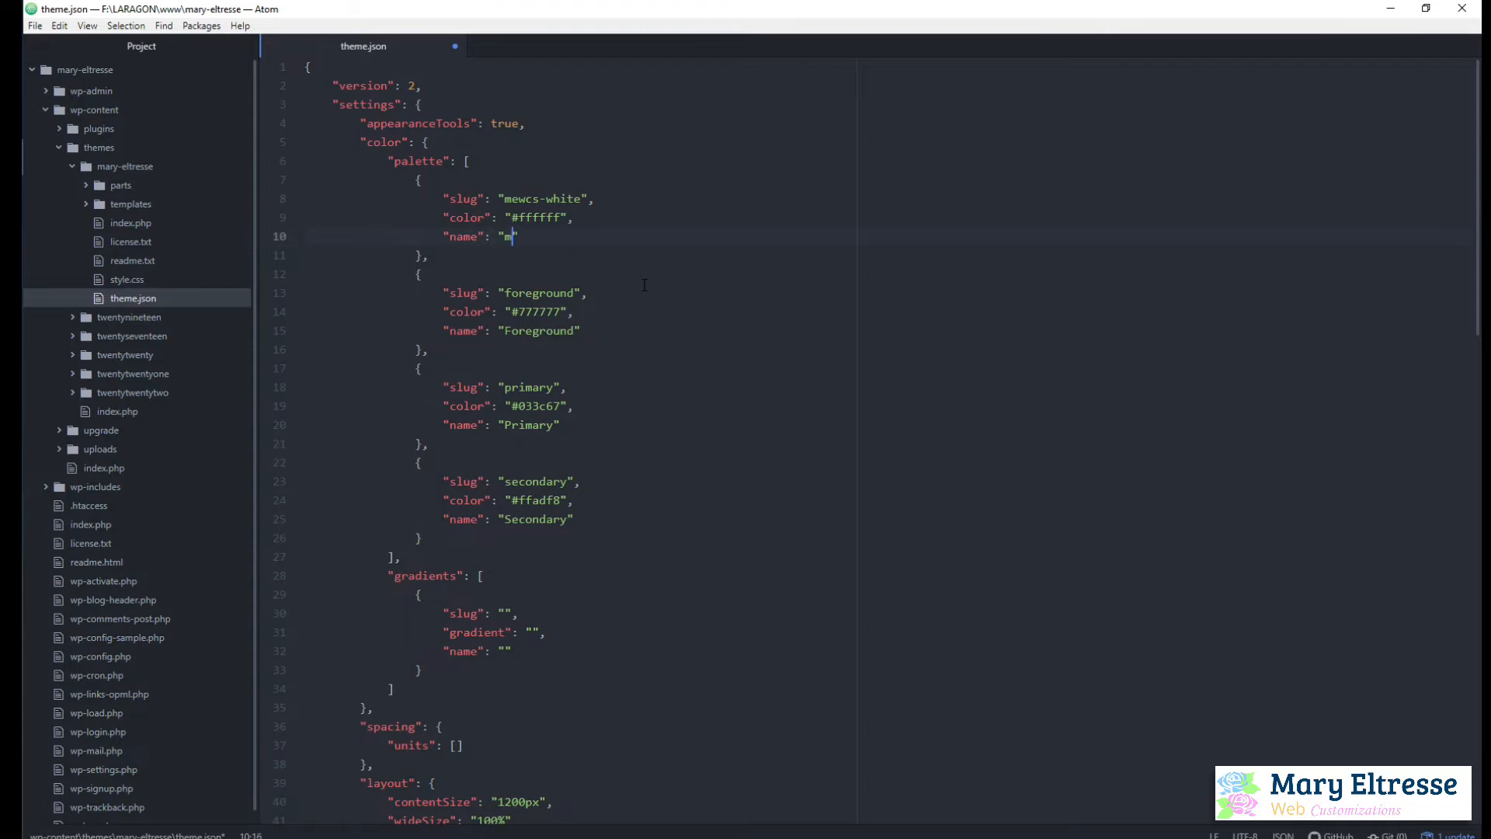
pyautogui.write('mews')
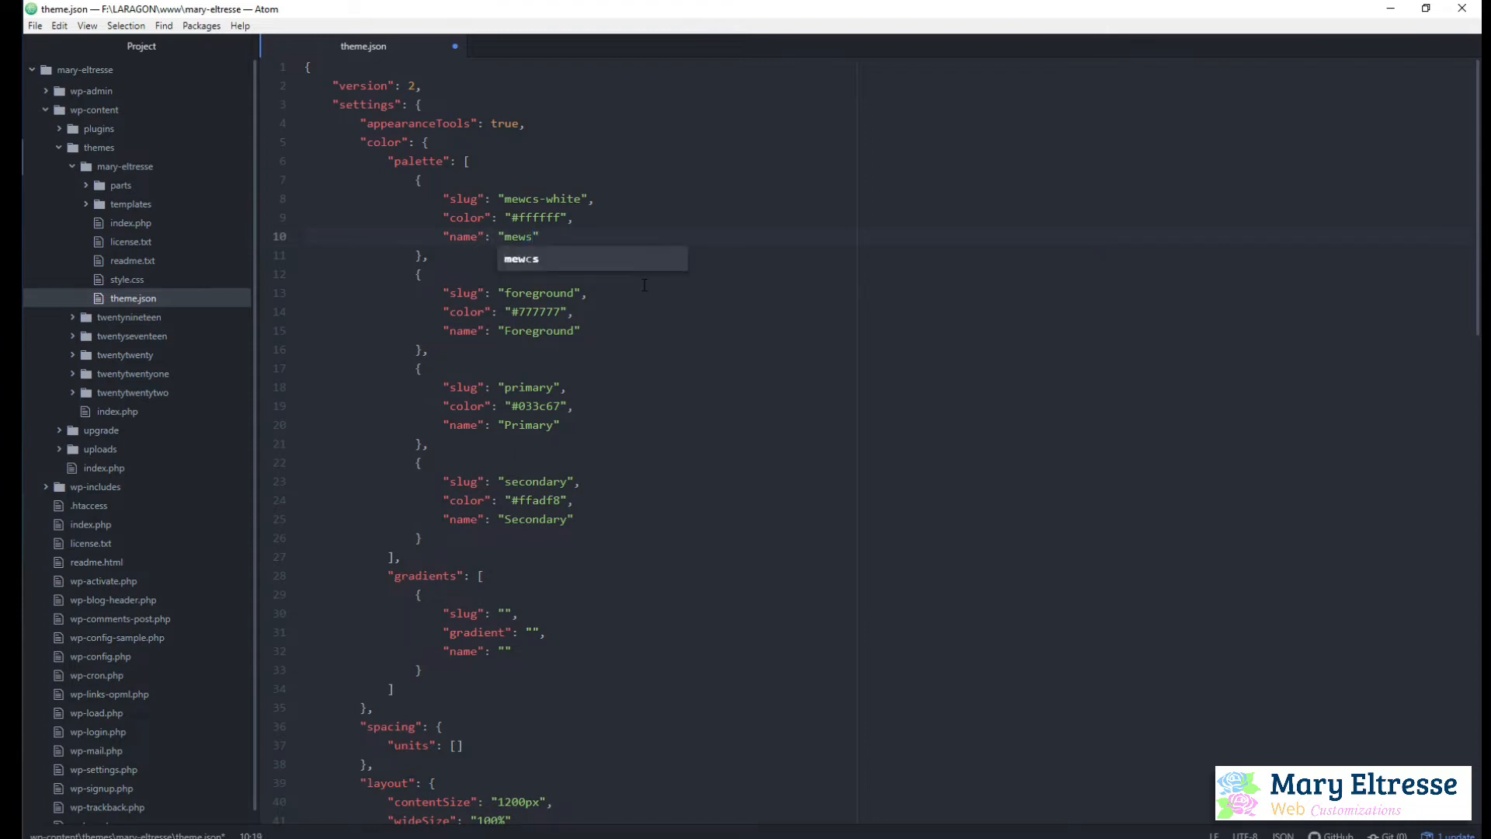
pyautogui.press('BackSpace')
pyautogui.press('BackSpace')
pyautogui.press('BackSpace')
pyautogui.write('MEW')
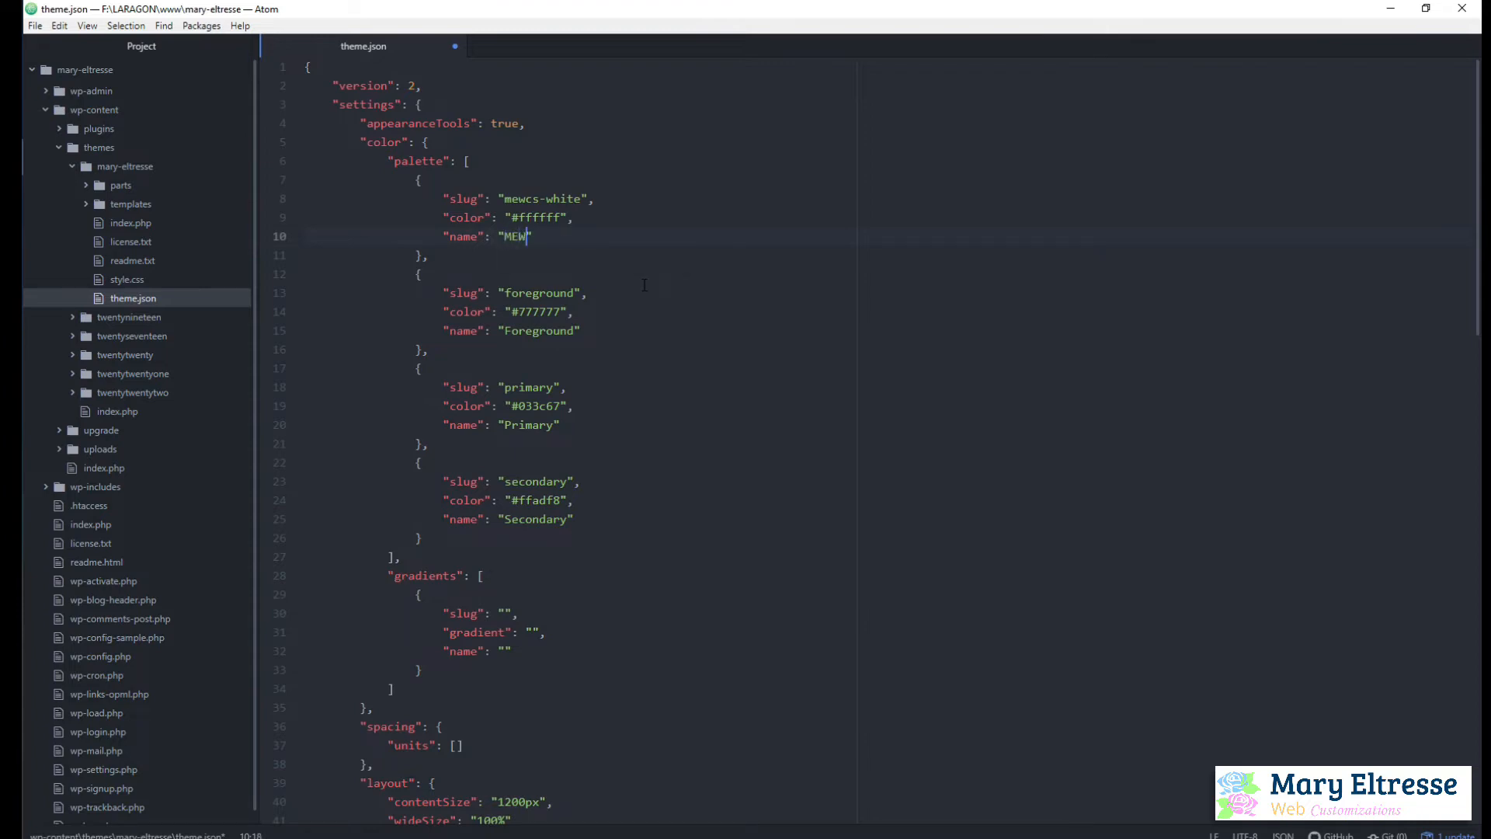
pyautogui.write('CS WHITE')
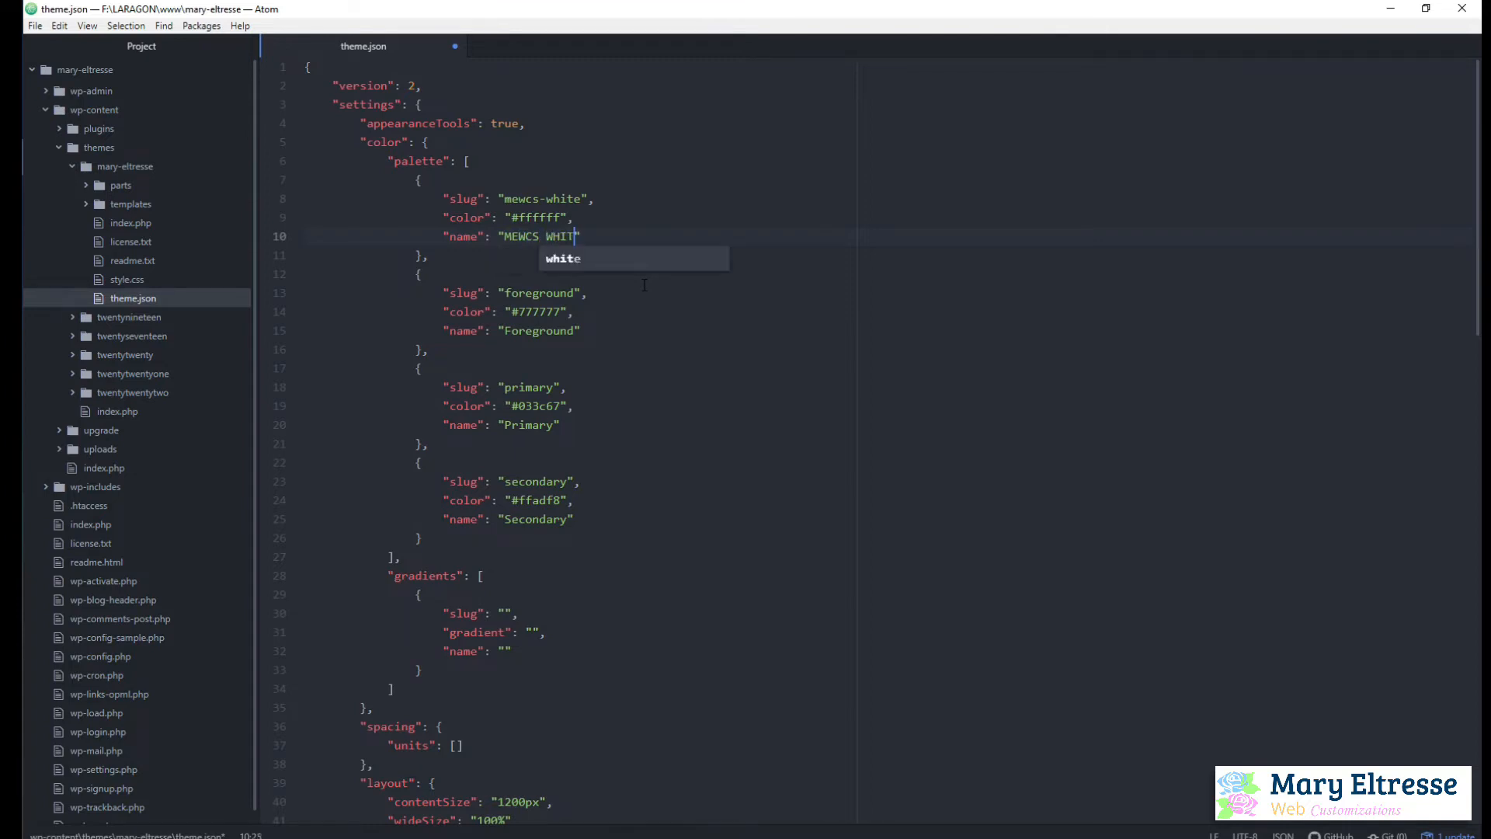
pyautogui.click(715, 235)
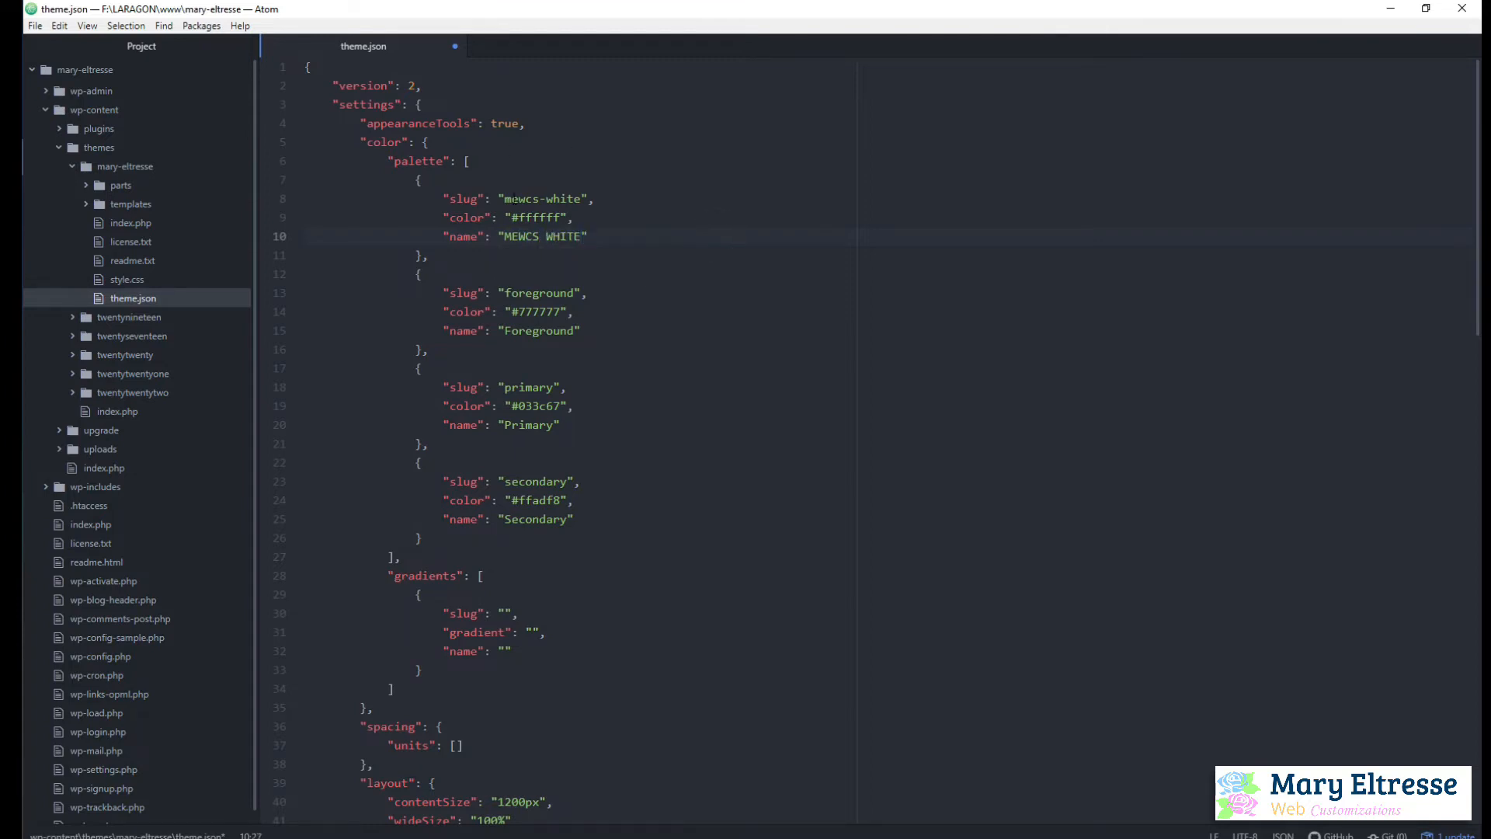
# Change the second palette color's slug from foreground to mewcs-text
pyautogui.doubleClick(546, 293)
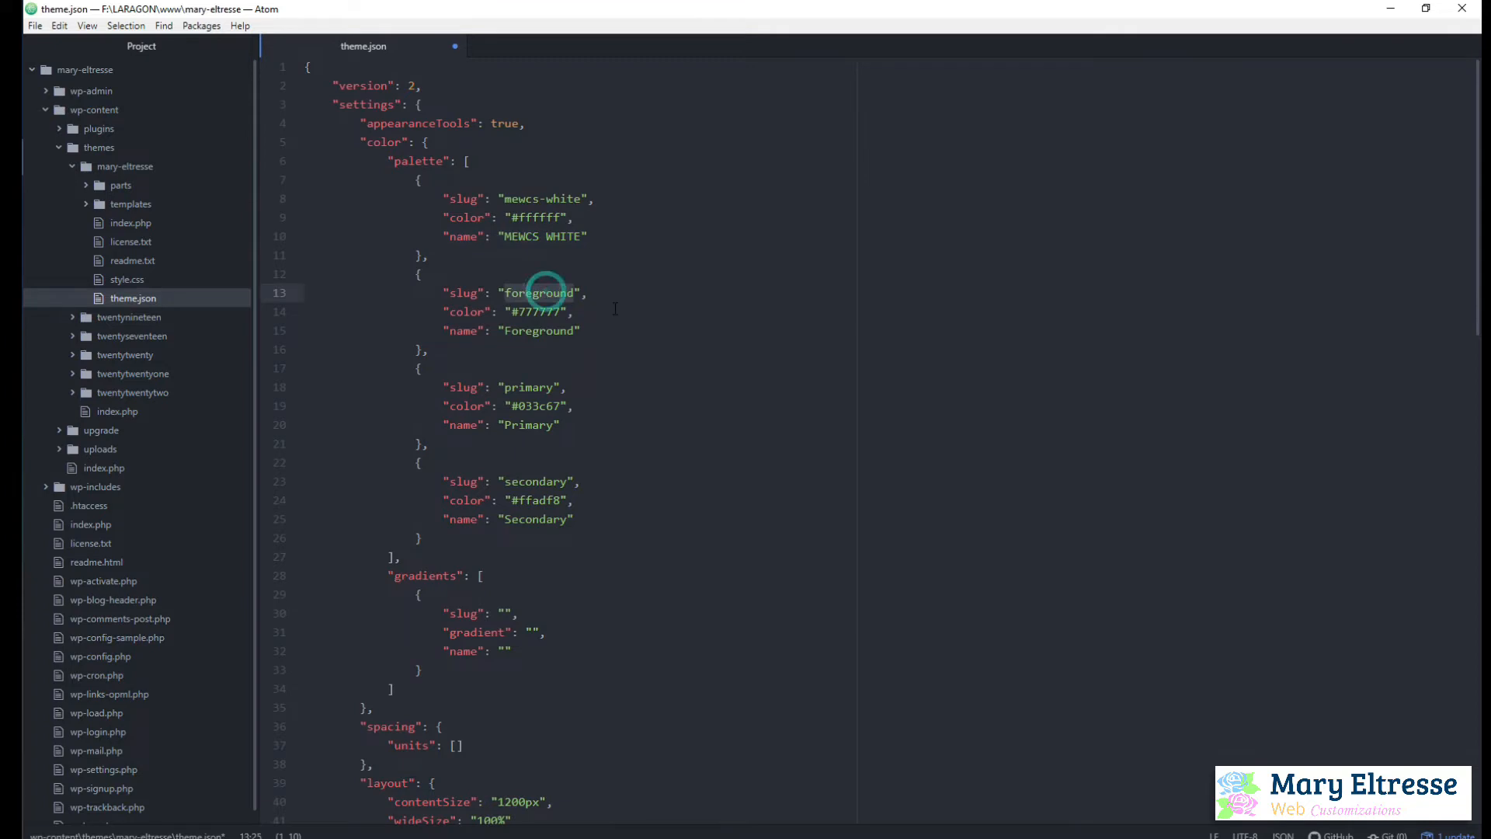
pyautogui.write('MEW')
pyautogui.press('BackSpace')
pyautogui.press('BackSpace')
pyautogui.press('BackSpace')
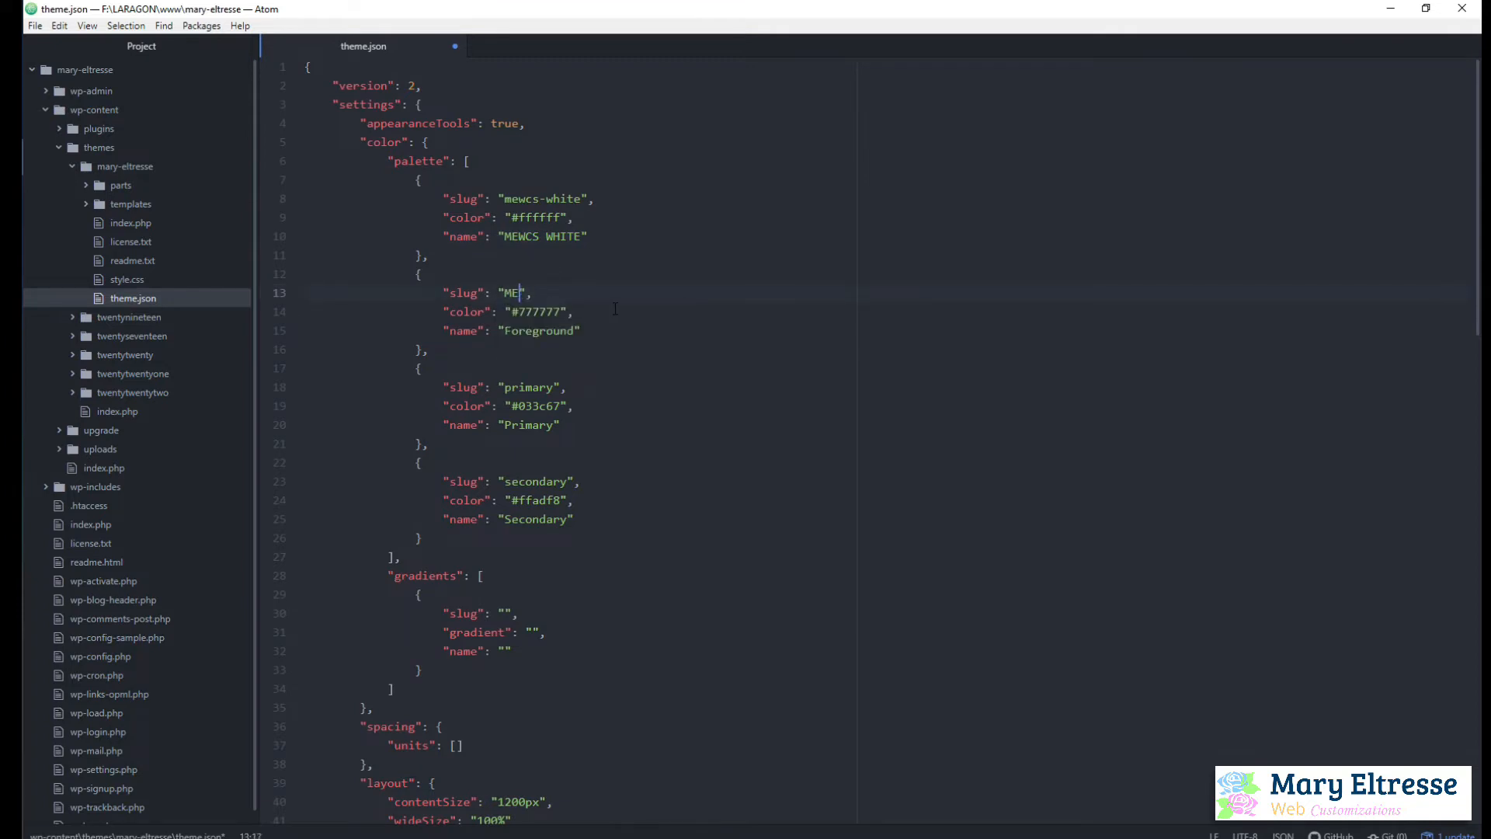
pyautogui.write('mew')
pyautogui.write('cs-t')
pyautogui.write('ext')
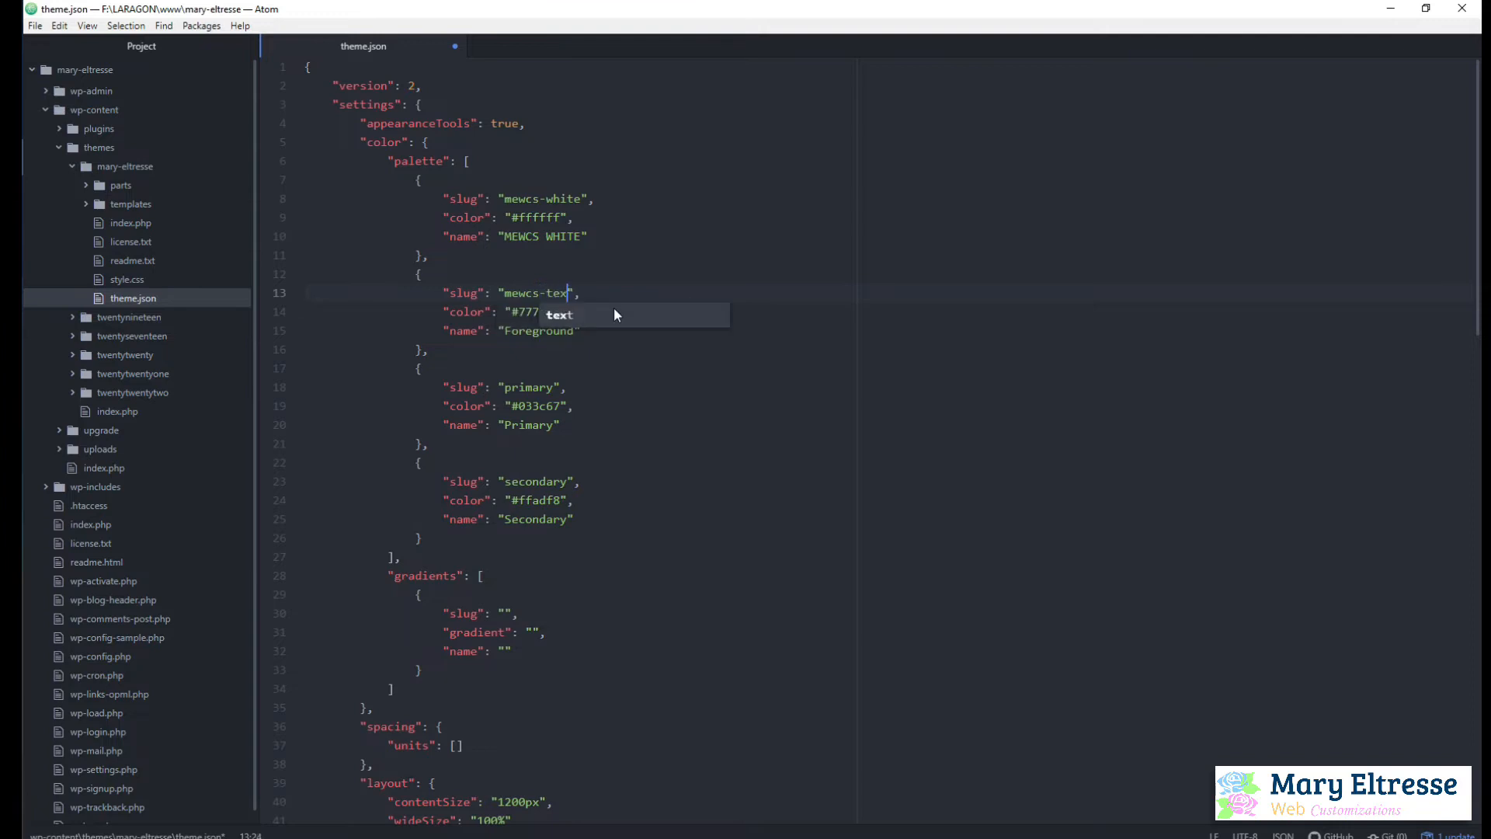
# Change the second palette color's name to MEWCS TEXT
pyautogui.doubleClick(534, 330)
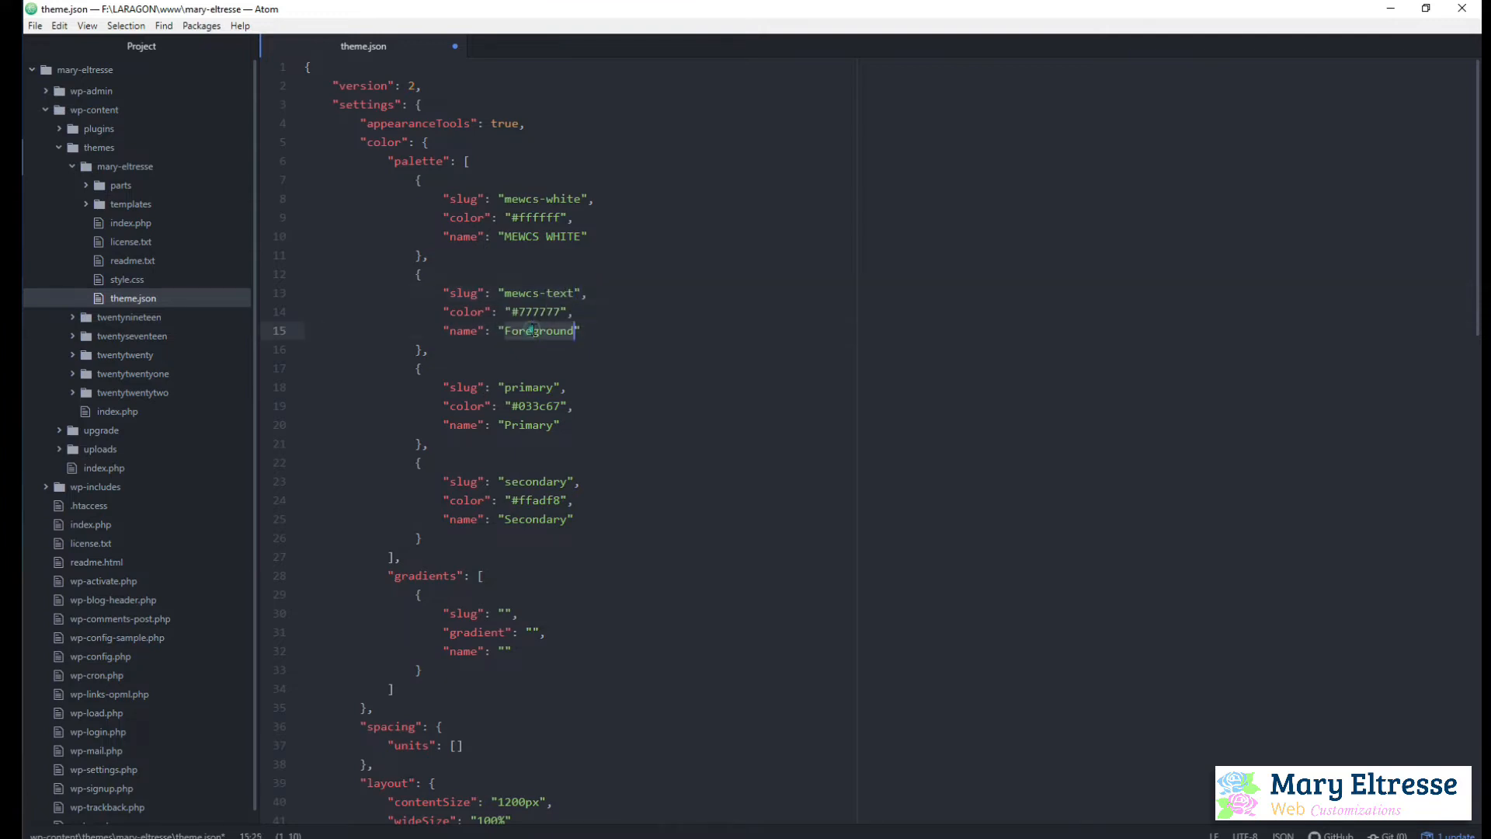
pyautogui.write('MEW')
pyautogui.write('CS TEXT')
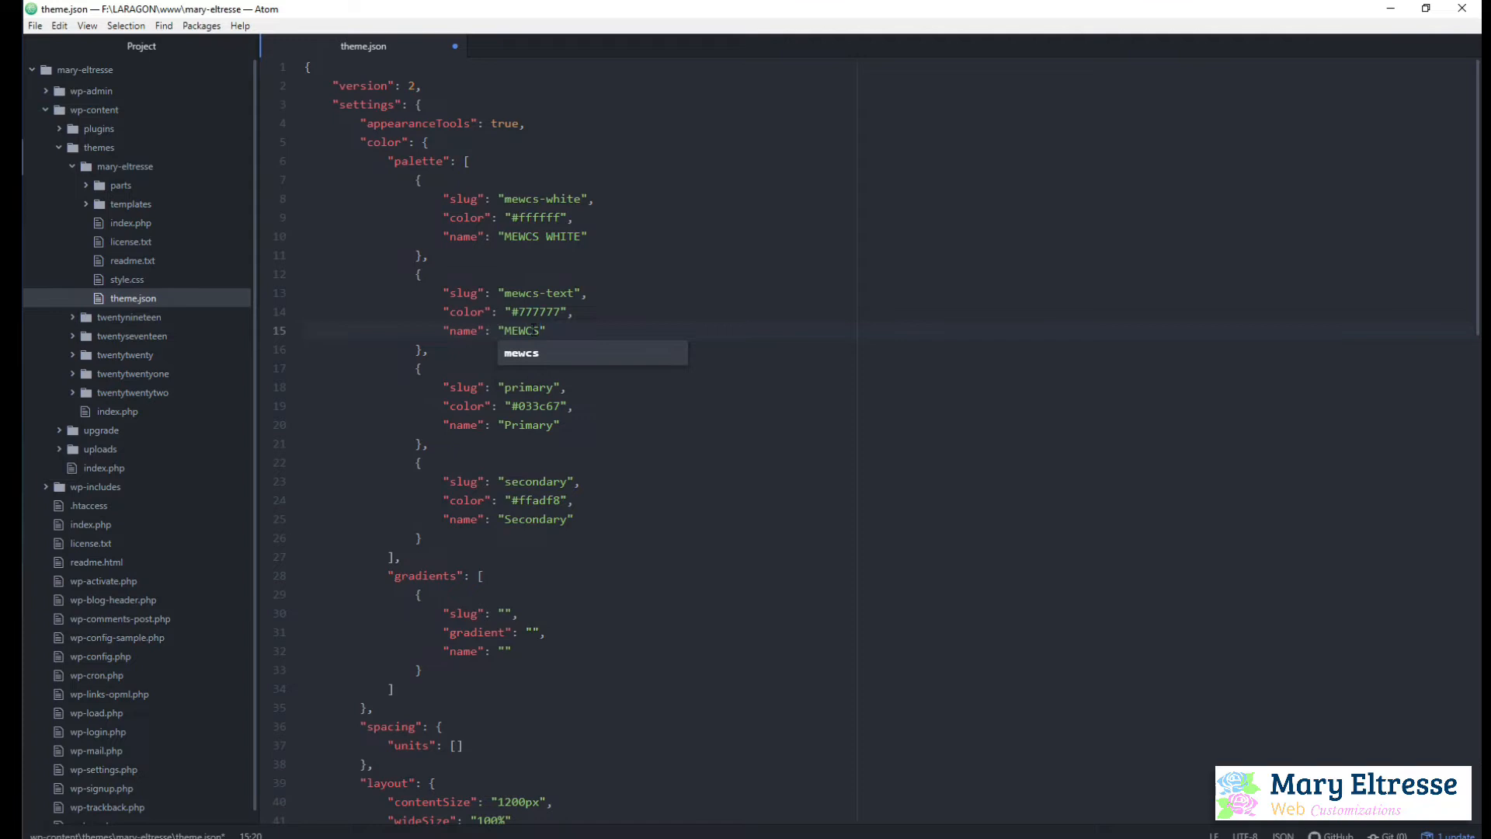
pyautogui.click(625, 328)
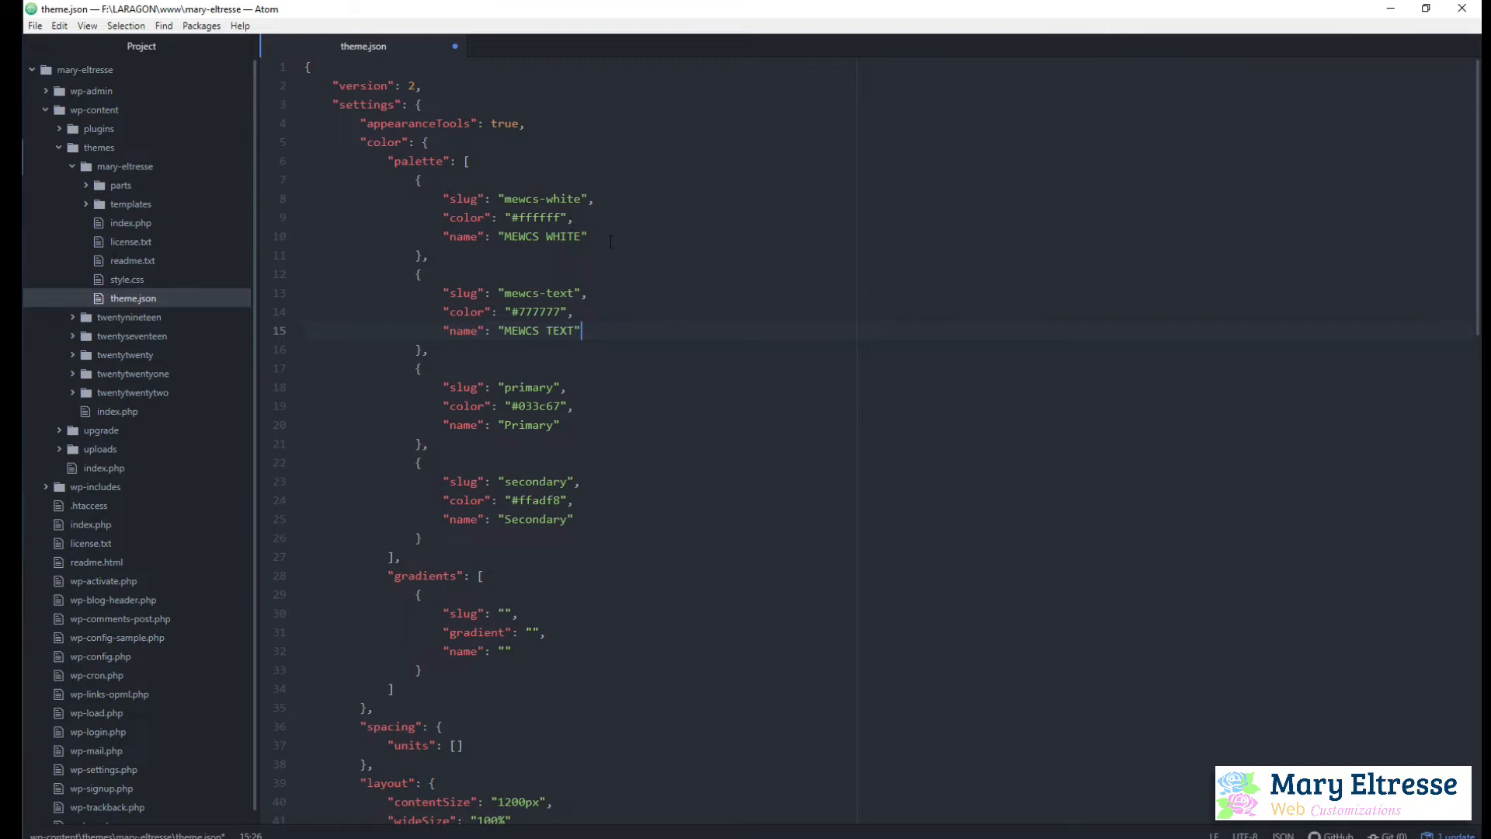
# Change the third palette color's slug from primary to mewcs-darkblue
pyautogui.doubleClick(529, 388)
pyautogui.write('MEW')
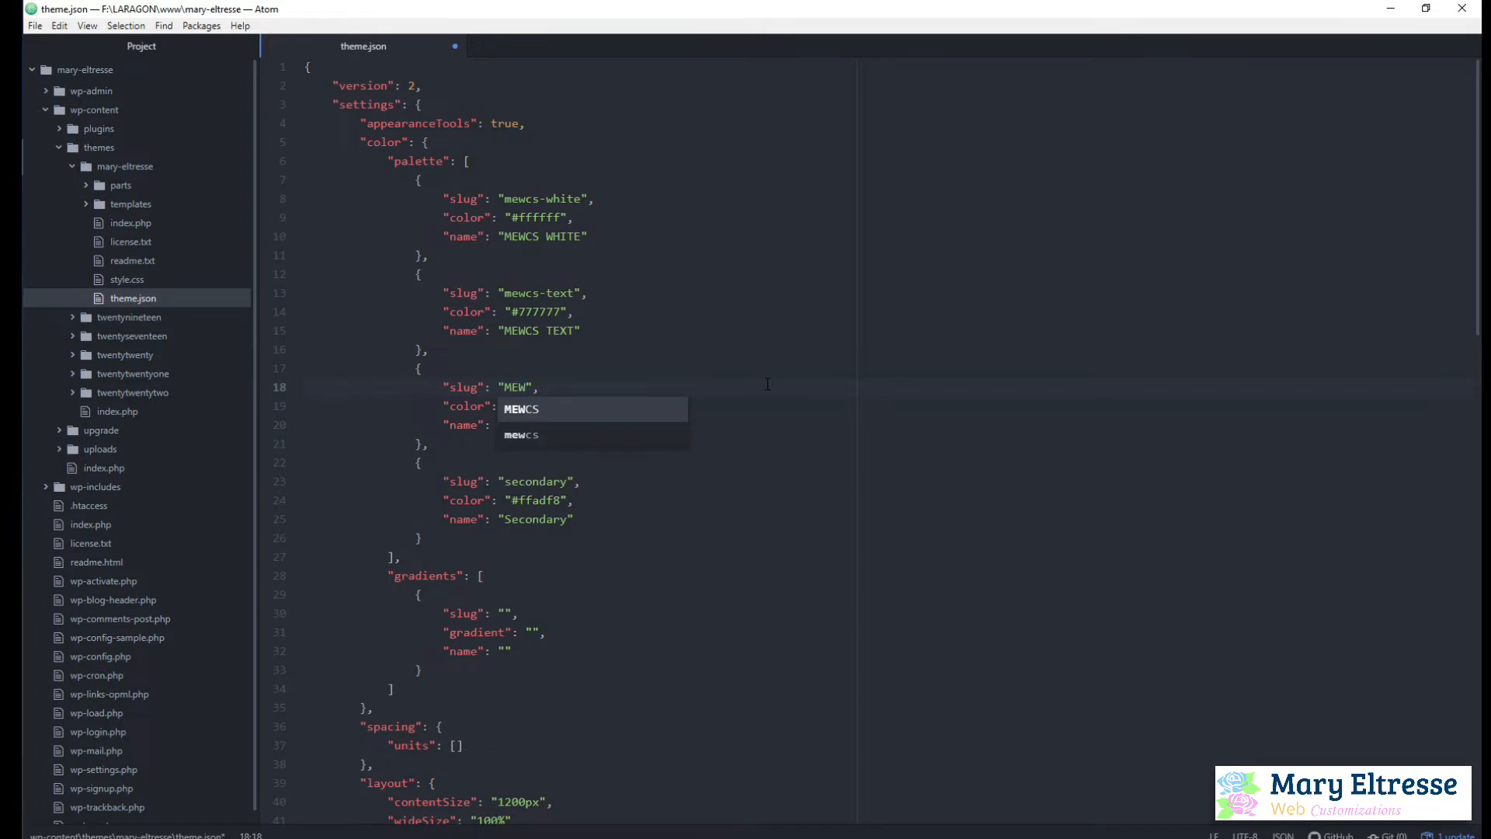
pyautogui.press('Escape')
pyautogui.press('BackSpace')
pyautogui.press('BackSpace')
pyautogui.press('BackSpace')
pyautogui.write('mewcs-dark')
pyautogui.press('Escape')
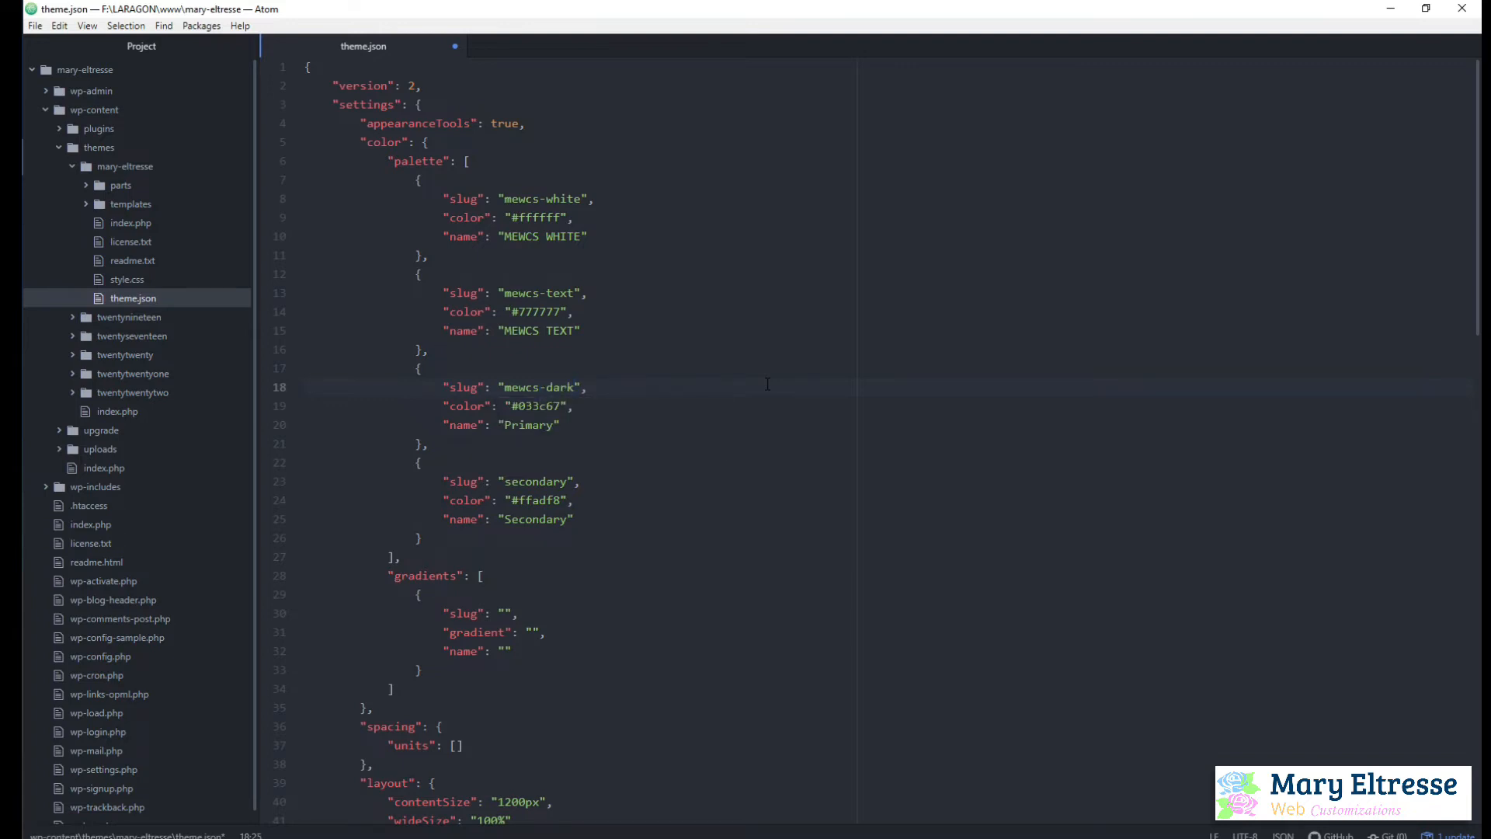
pyautogui.write('blue')
# Change the third palette color's name to MEWCS Darkblue
pyautogui.doubleClick(525, 424)
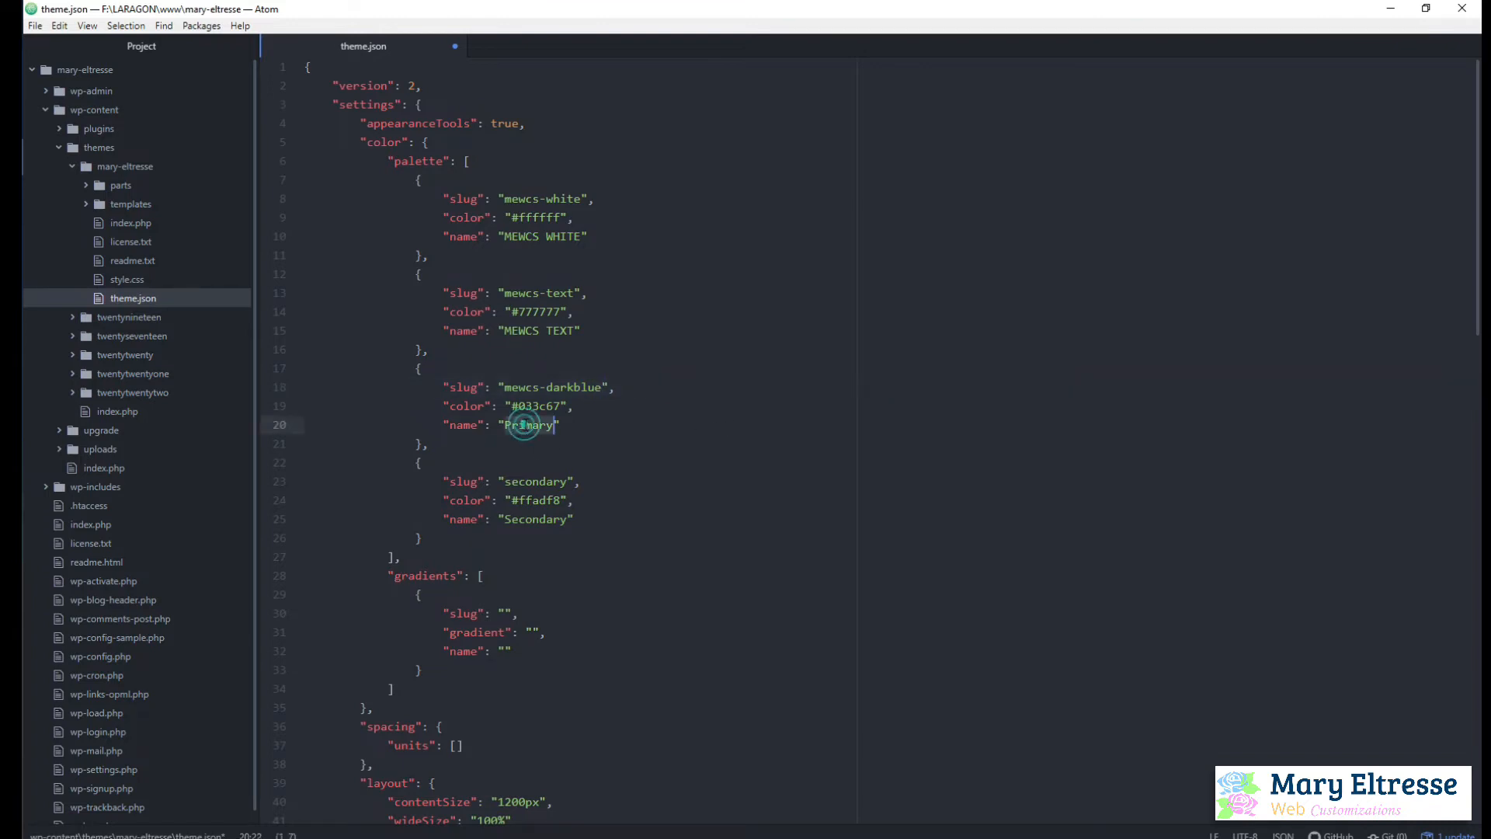
pyautogui.write('MEWCS')
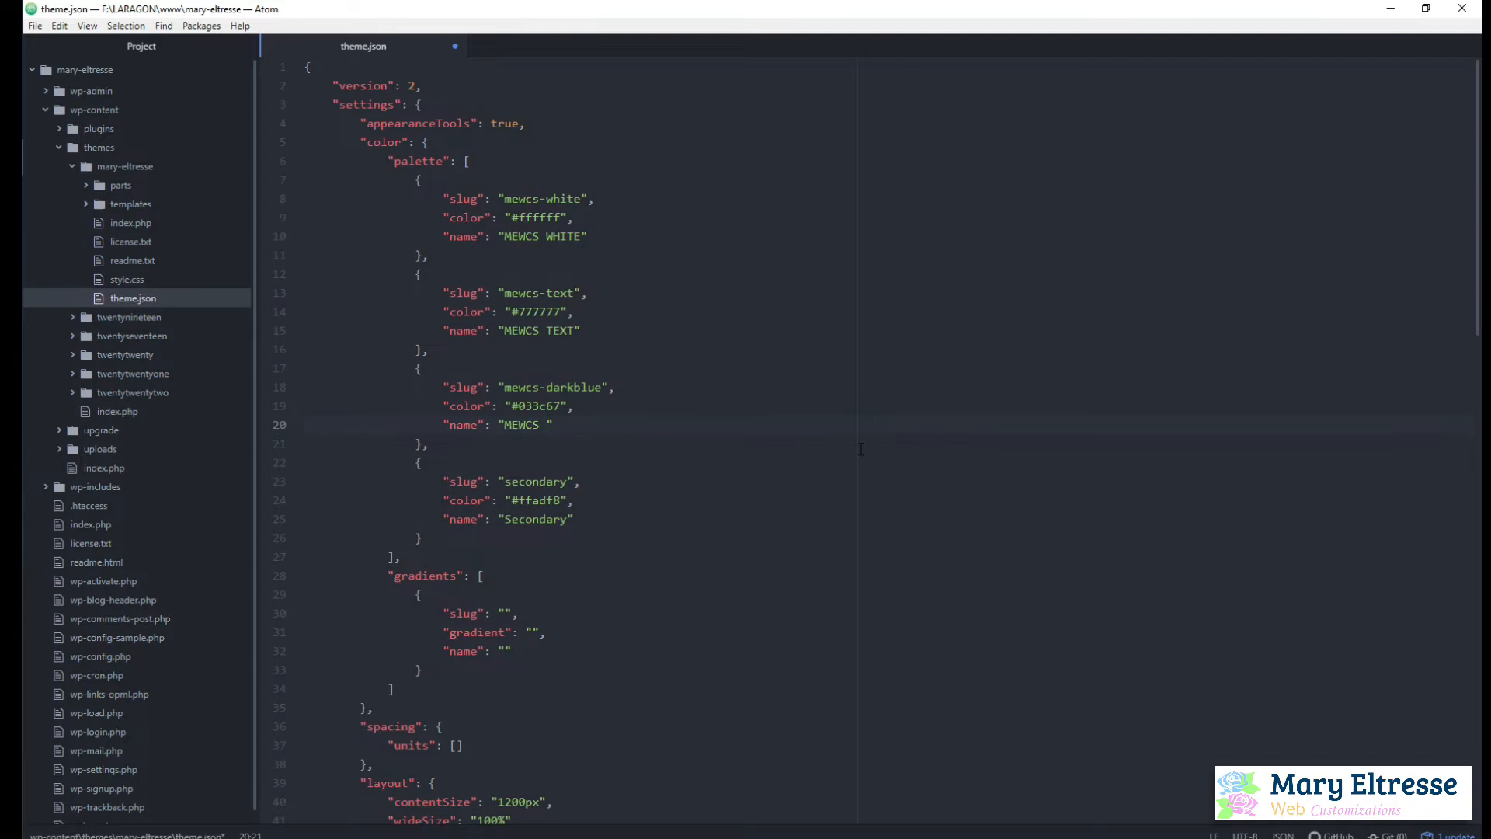
pyautogui.write('DA')
pyautogui.press('BackSpace')
pyautogui.write('ark')
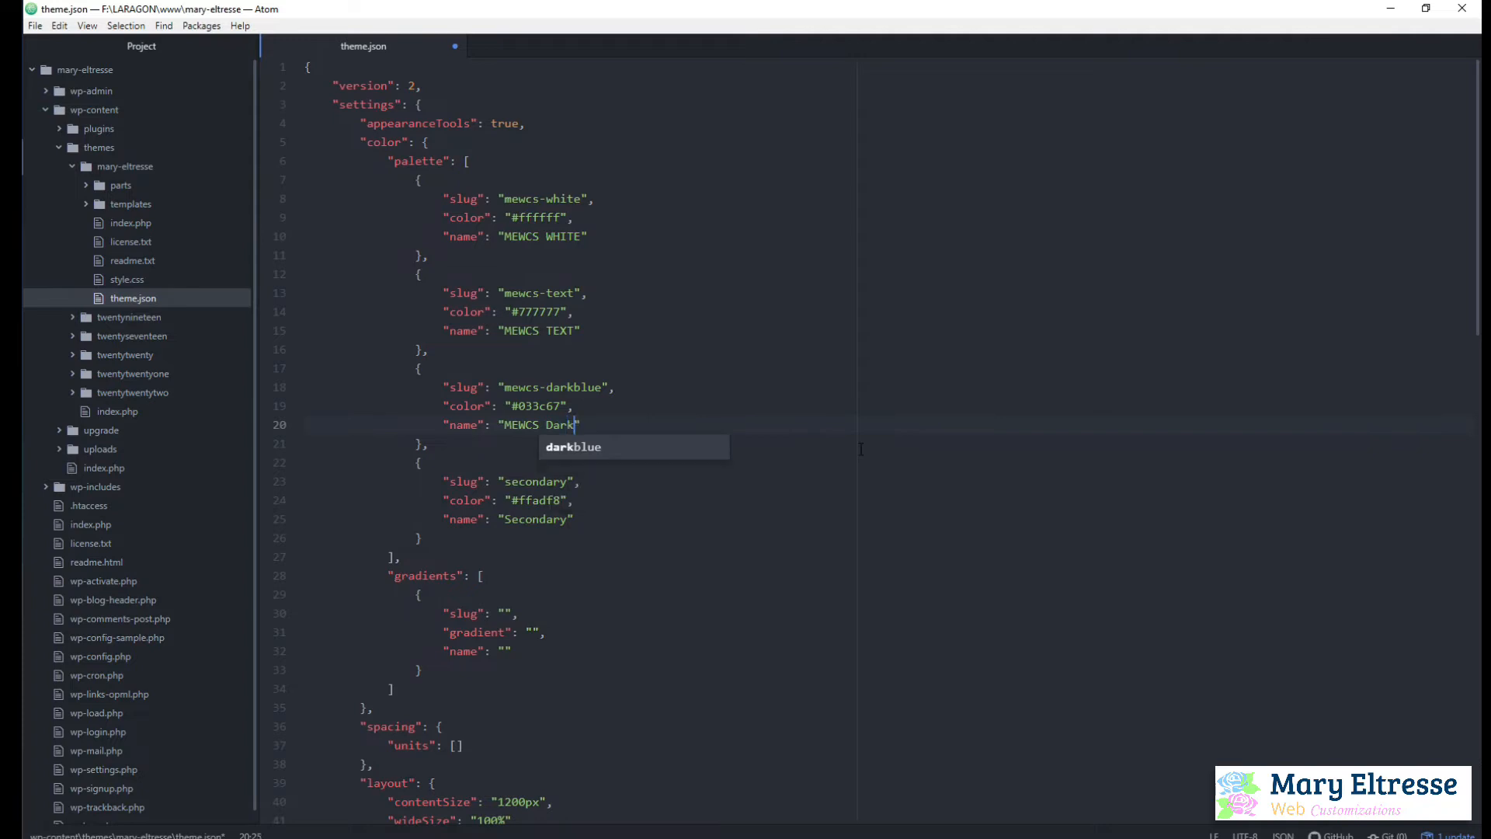
pyautogui.write('blue')
pyautogui.click(657, 520)
# Change the fourth palette color's slug from secondary to mewcs-pink
pyautogui.click(533, 481)
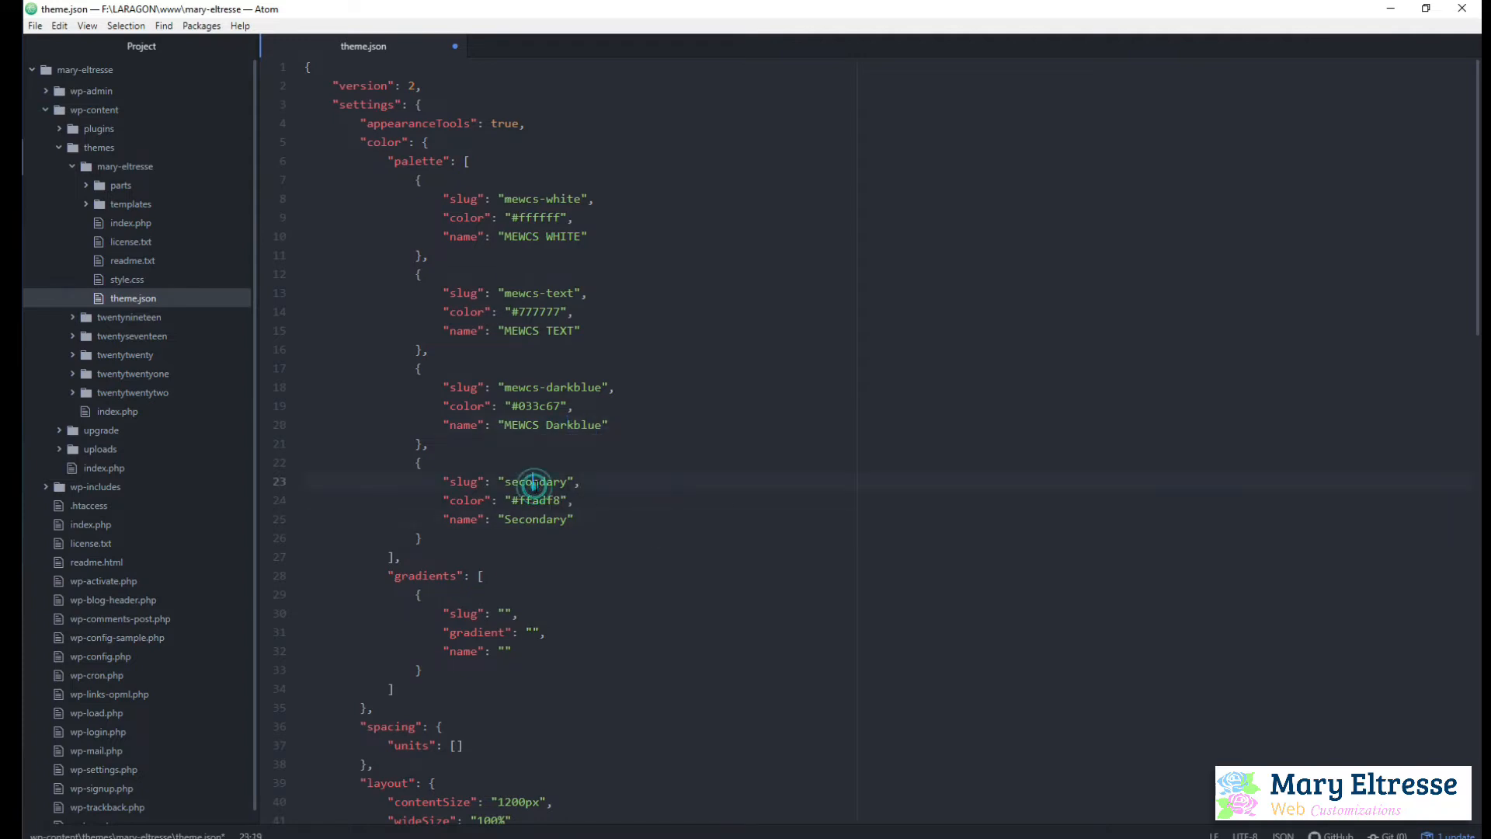
pyautogui.doubleClick(533, 481)
pyautogui.write('mewcs')
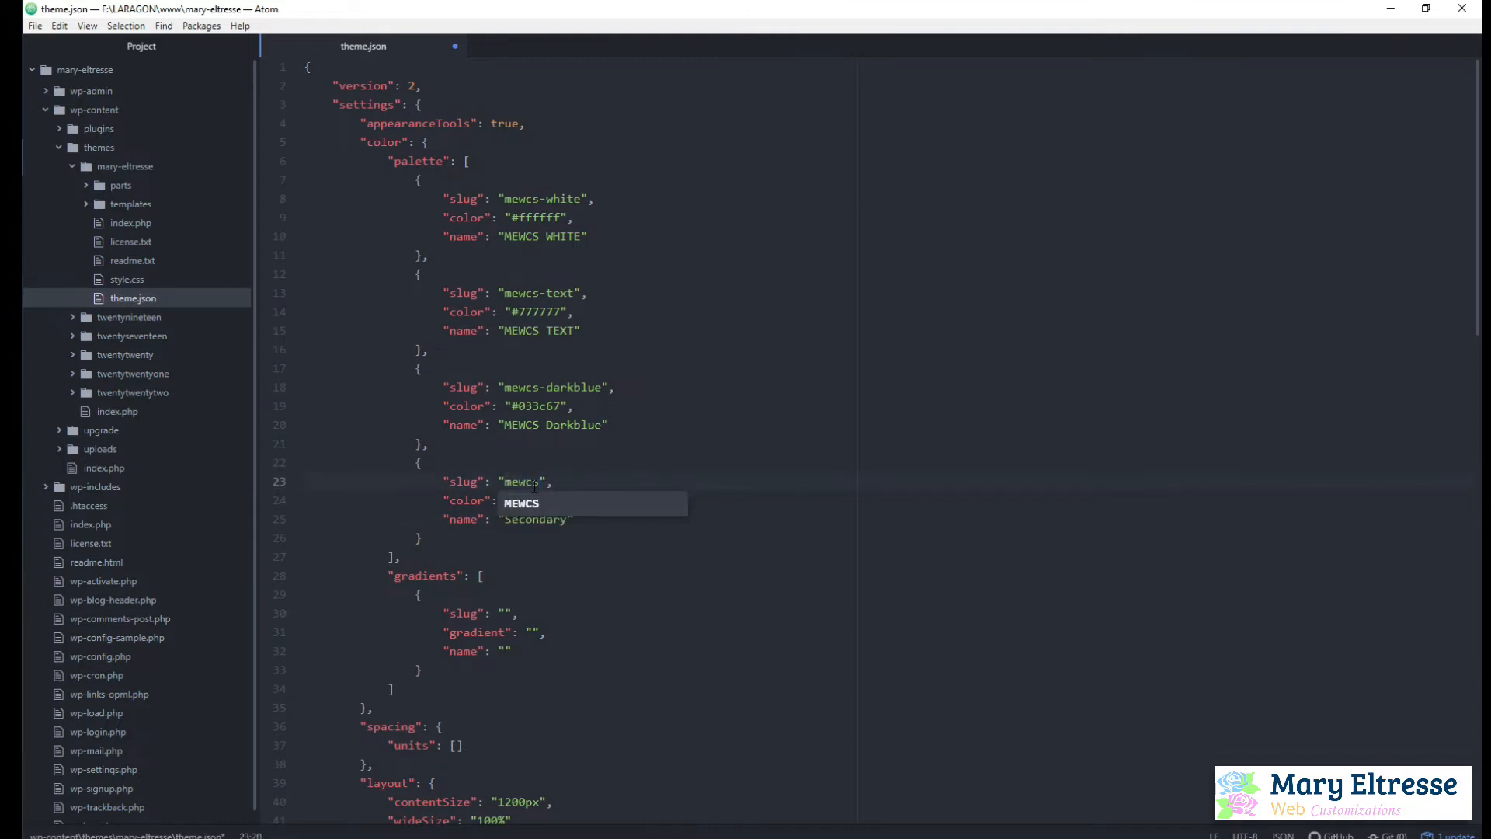
pyautogui.write('-pink')
# Change the fourth palette color's name to MEWCS Pink
pyautogui.click(514, 520)
pyautogui.doubleClick(529, 519)
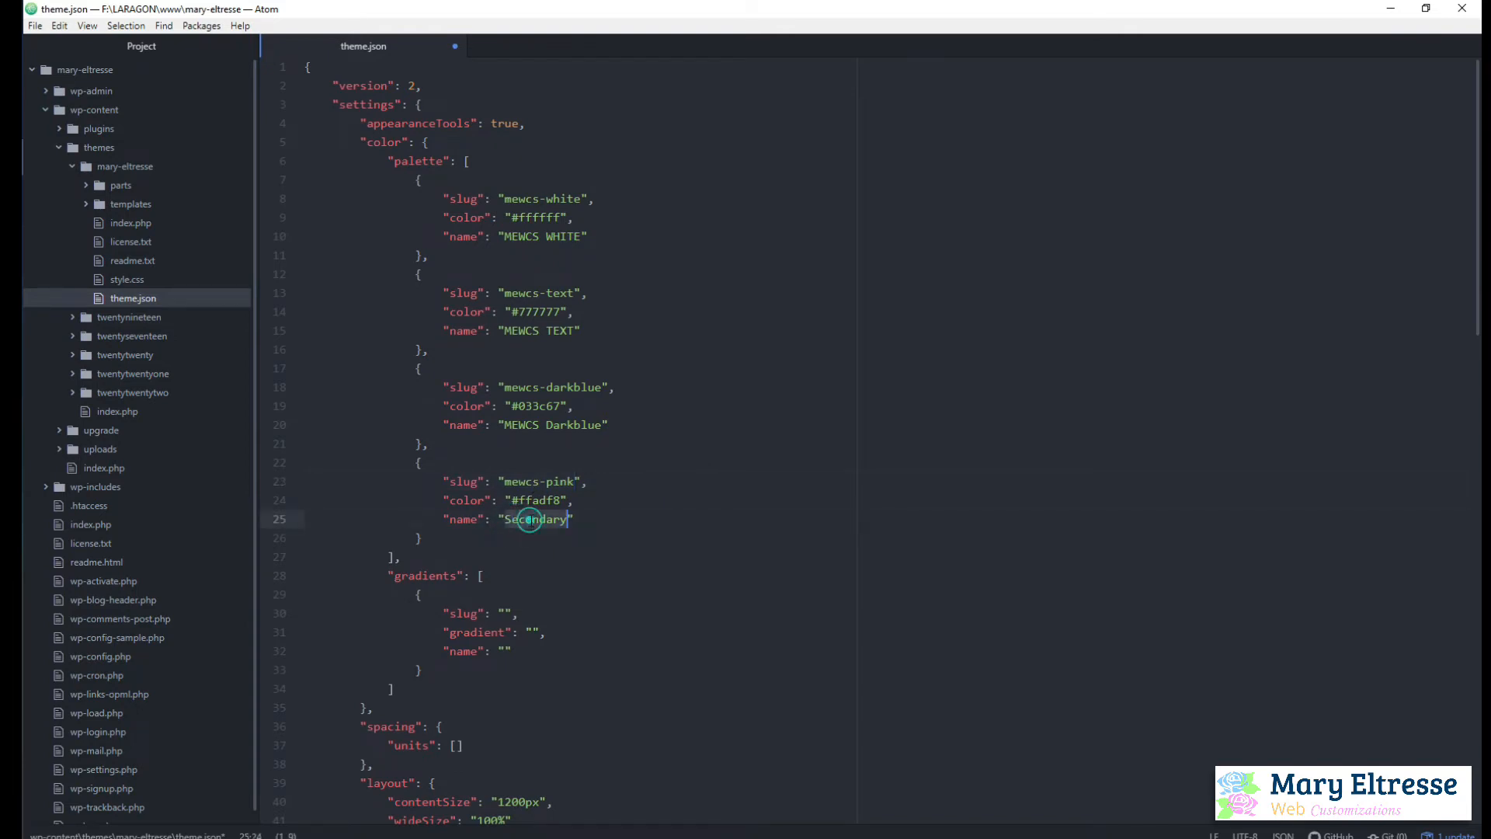
pyautogui.write('MEWCS pi')
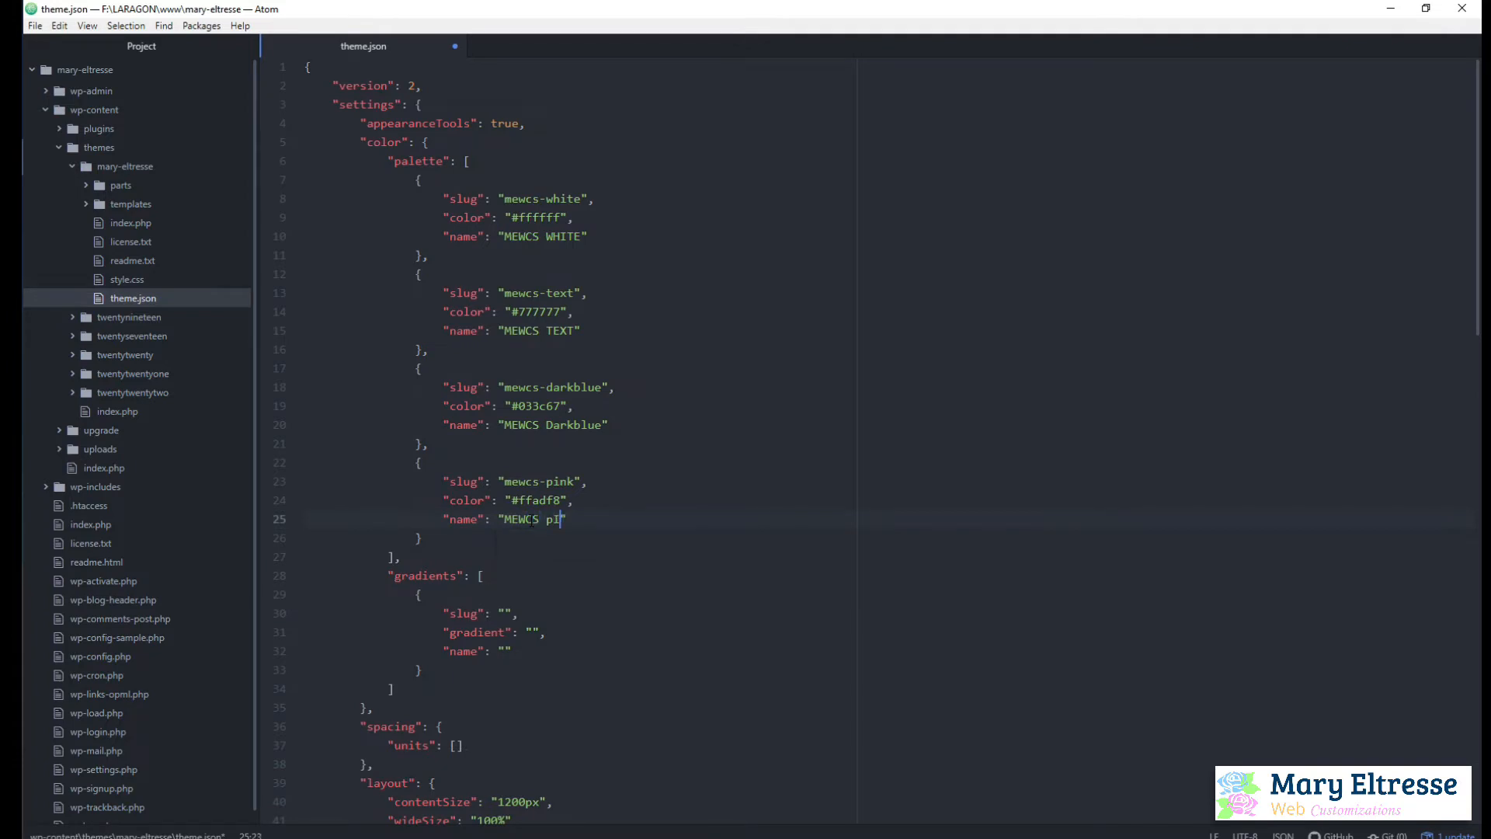
pyautogui.write('NK')
pyautogui.press('BackSpace')
pyautogui.press('BackSpace')
pyautogui.press('BackSpace')
pyautogui.press('BackSpace')
pyautogui.write('Pink')
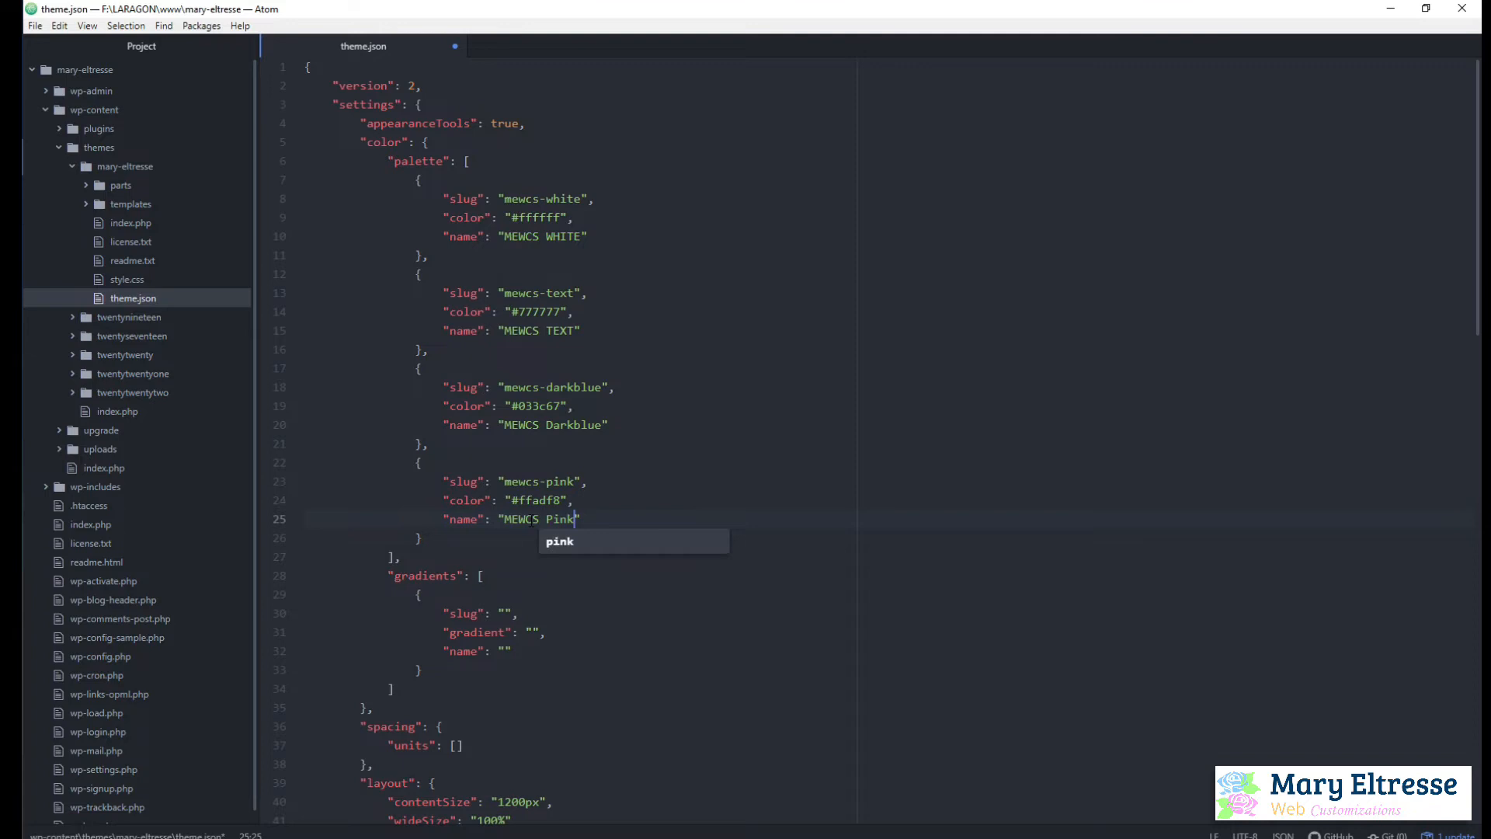
pyautogui.press('Right')
# Save the palette changes in theme.json
pyautogui.scroll(-2, 597, 405)
pyautogui.scroll(2, 623, 396)
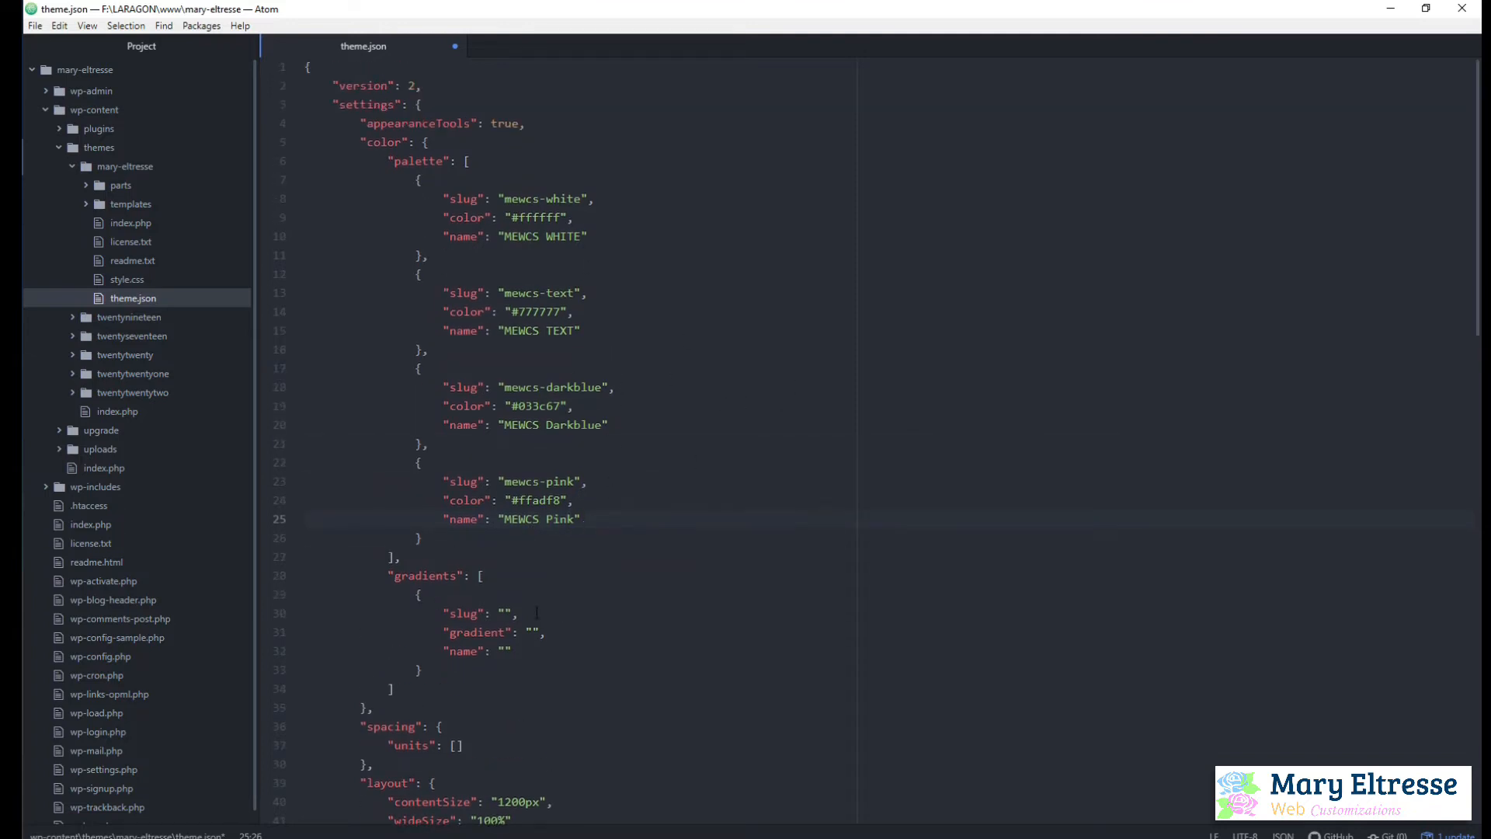
pyautogui.scroll(-2, 643, 362)
pyautogui.scroll(2, 643, 363)
pyautogui.hotkey('ctrl', 's')
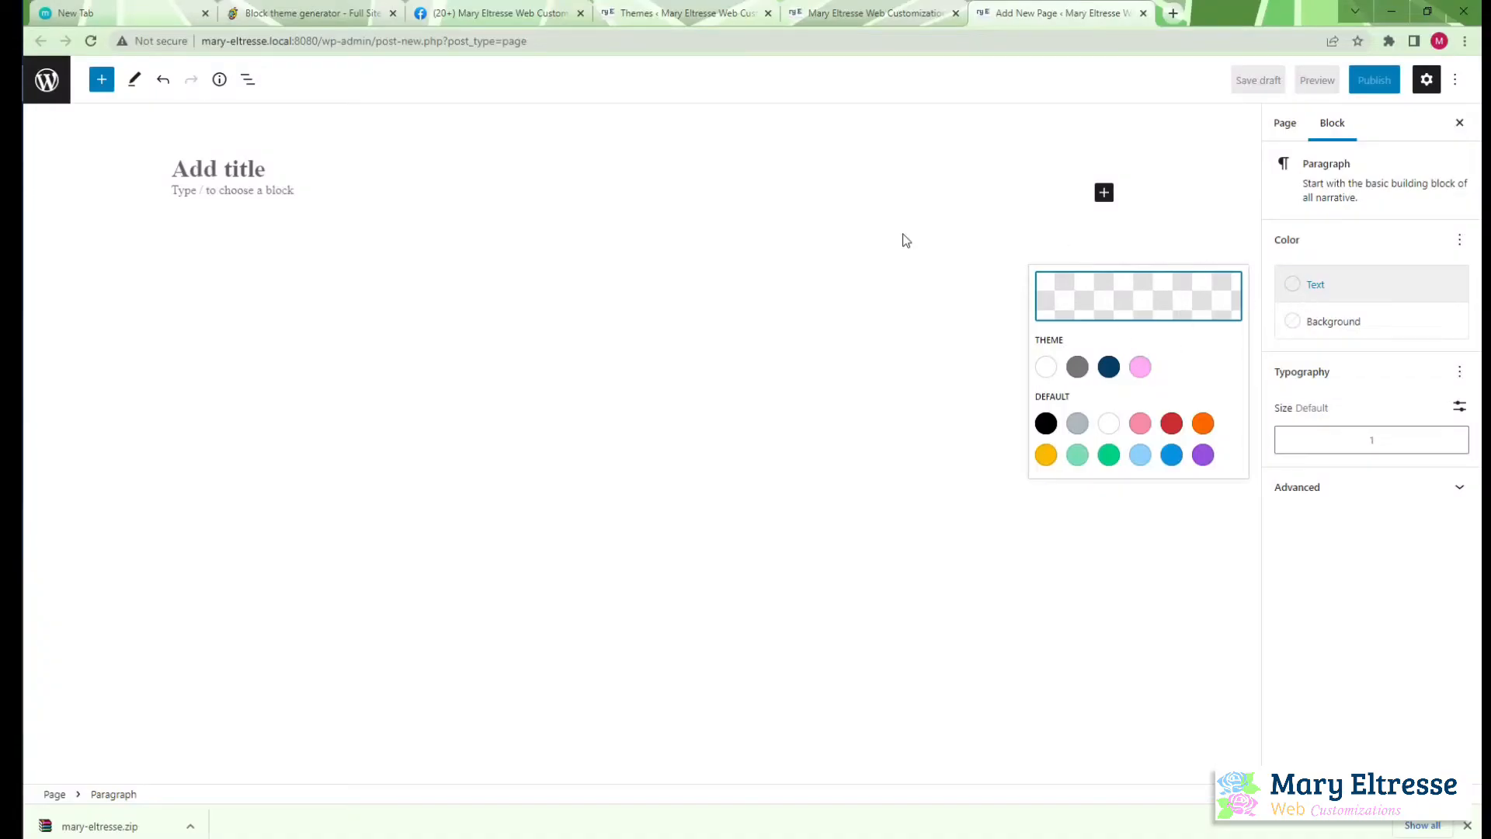
# In the browser, close the downloads bar and reload the new WordPress page, discarding its unsaved changes
pyautogui.click(761, 227)
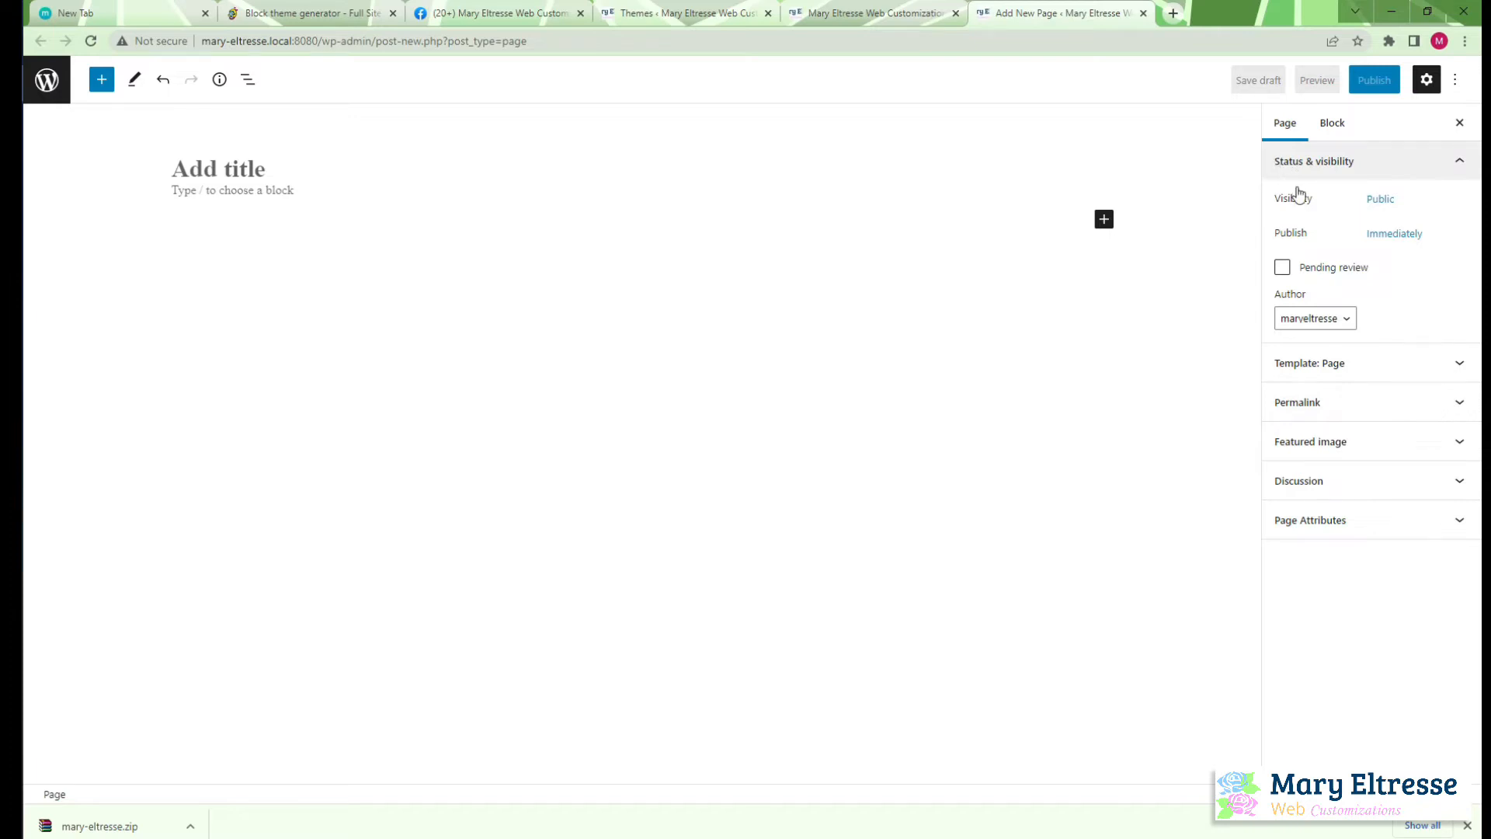
pyautogui.click(1467, 826)
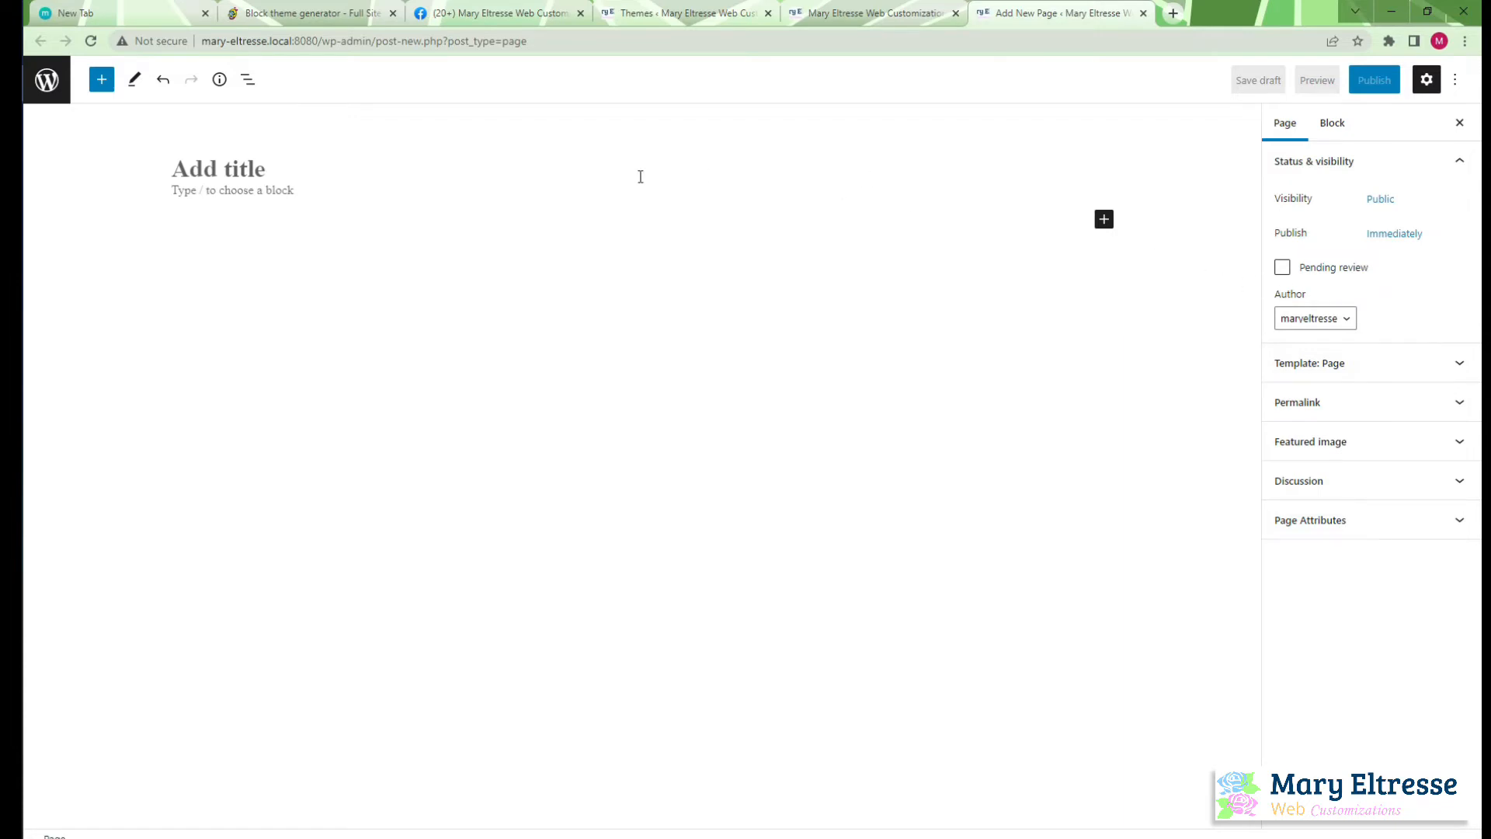
pyautogui.press('F5')
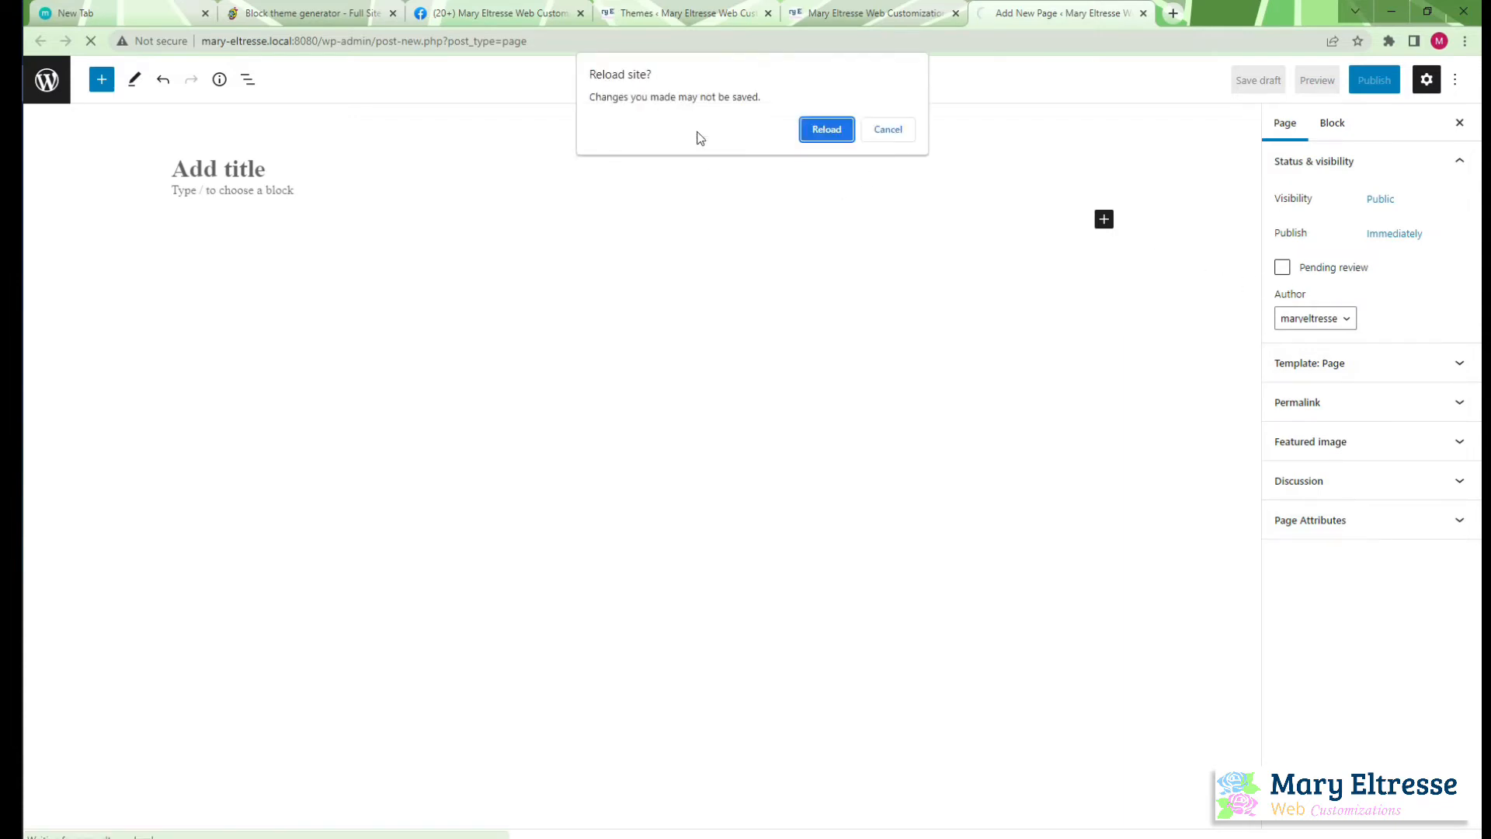
pyautogui.click(824, 129)
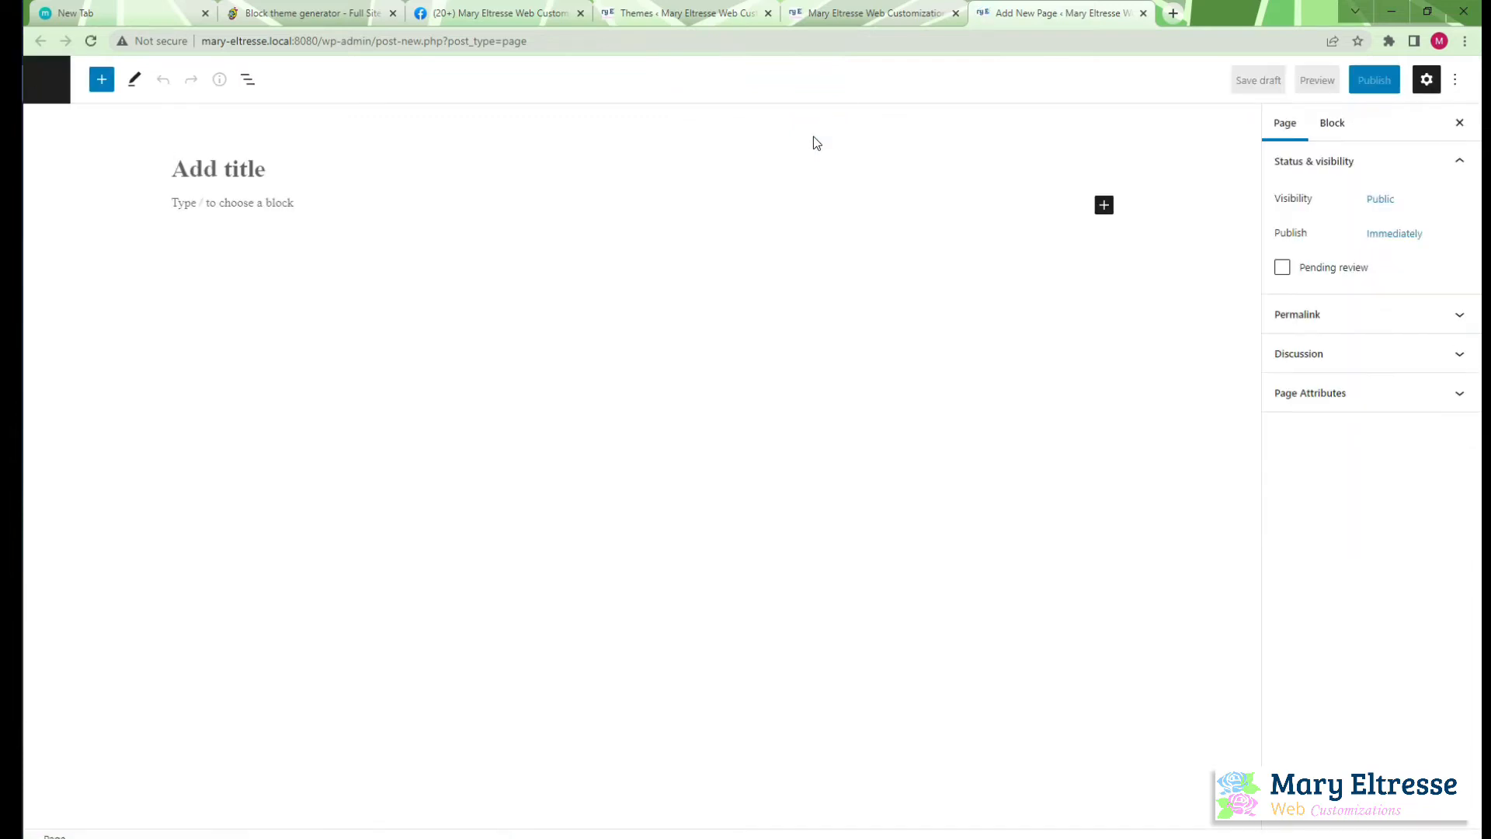
# Add a paragraph block to the reloaded page and open its text color choices to check the theme colors
pyautogui.click(1333, 124)
pyautogui.click(447, 209)
pyautogui.click(250, 202)
pyautogui.click(1103, 200)
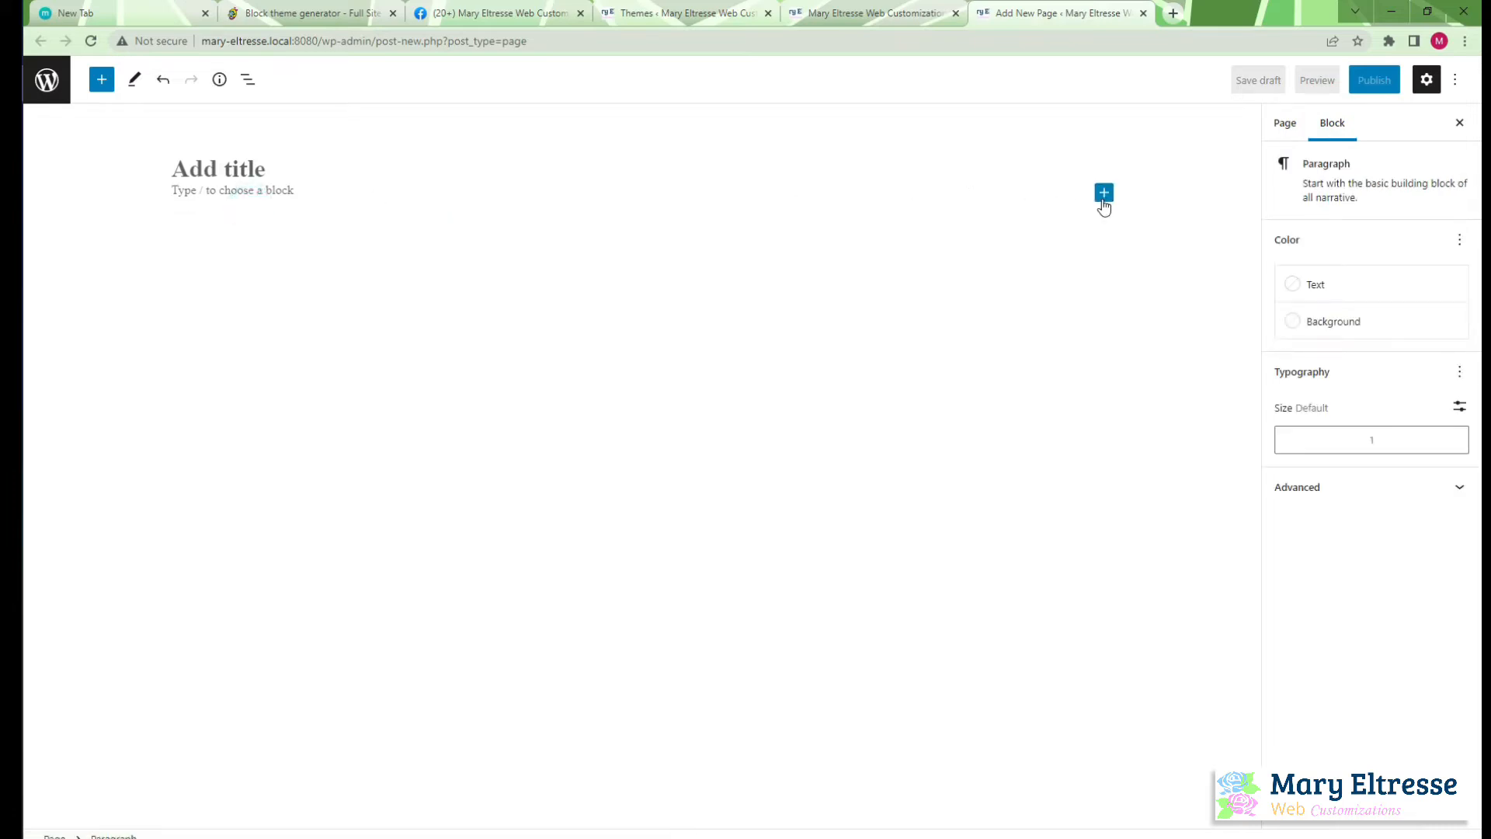
pyautogui.click(1154, 324)
pyautogui.click(1341, 292)
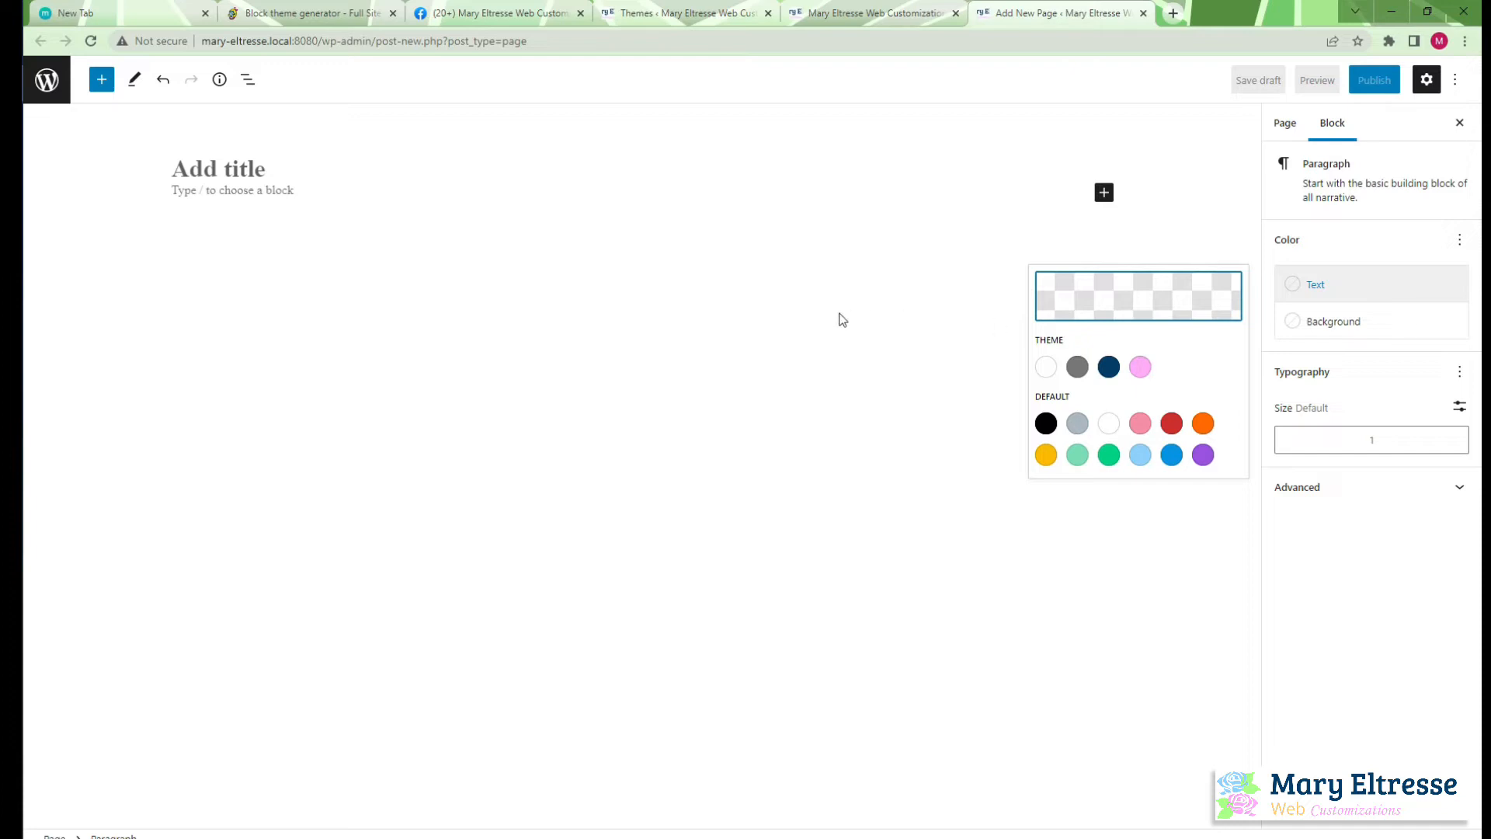
# Add the Appearance control to the paragraph's typography settings and examine its font weight options
pyautogui.click(1384, 376)
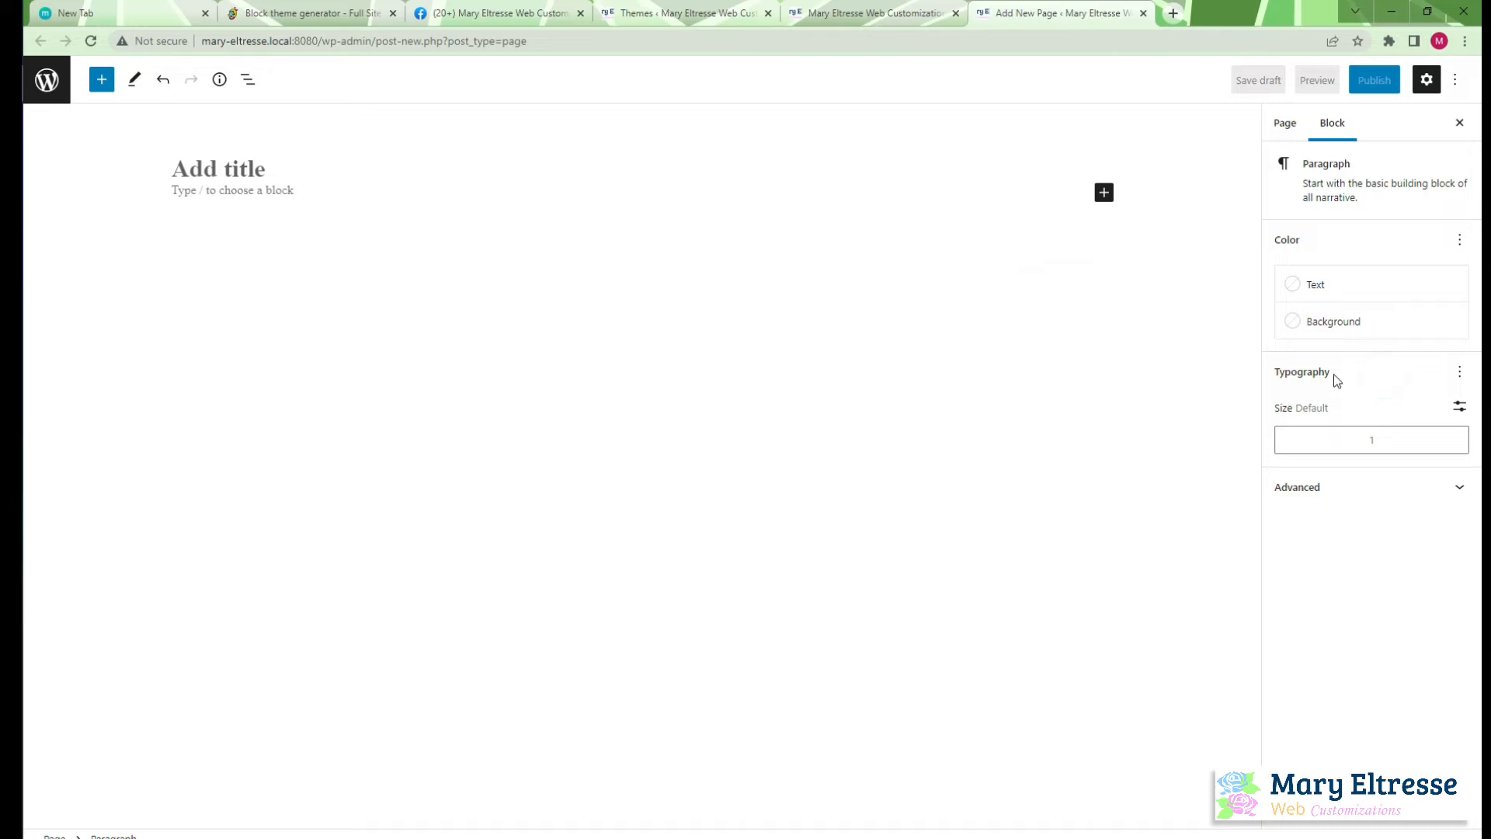
pyautogui.click(1459, 372)
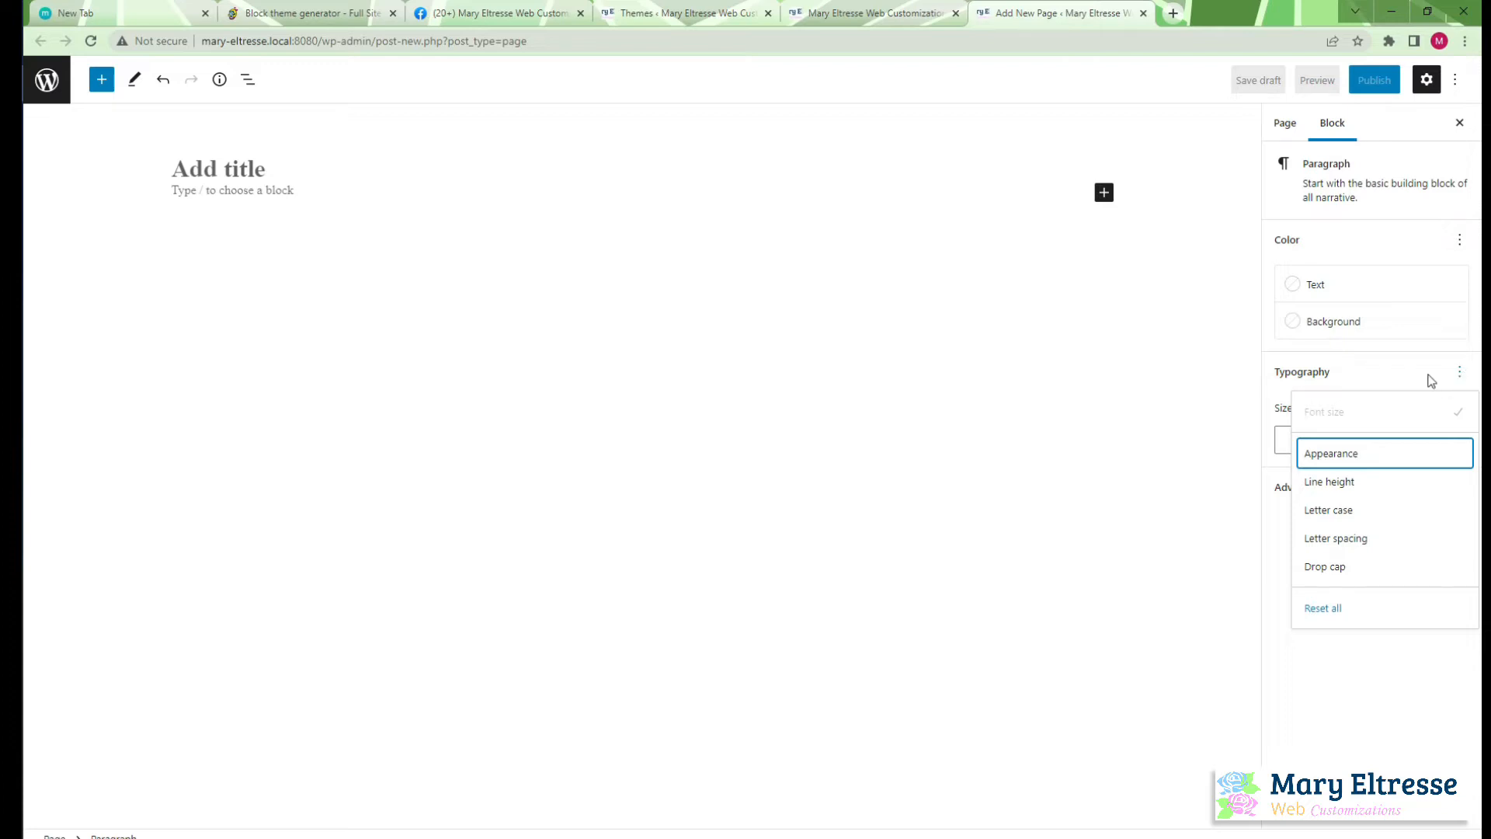
pyautogui.click(1355, 458)
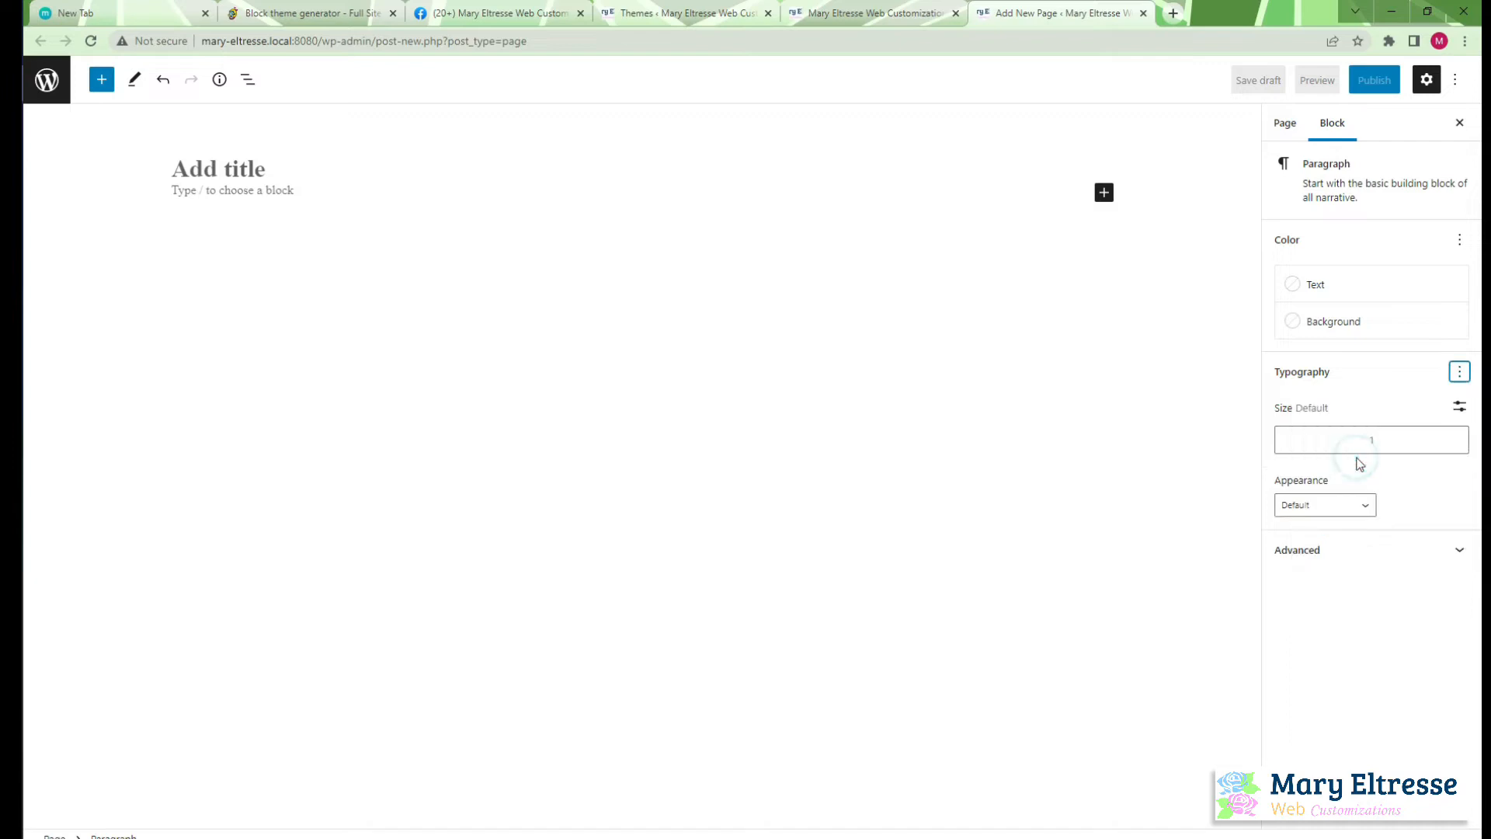
pyautogui.click(1341, 505)
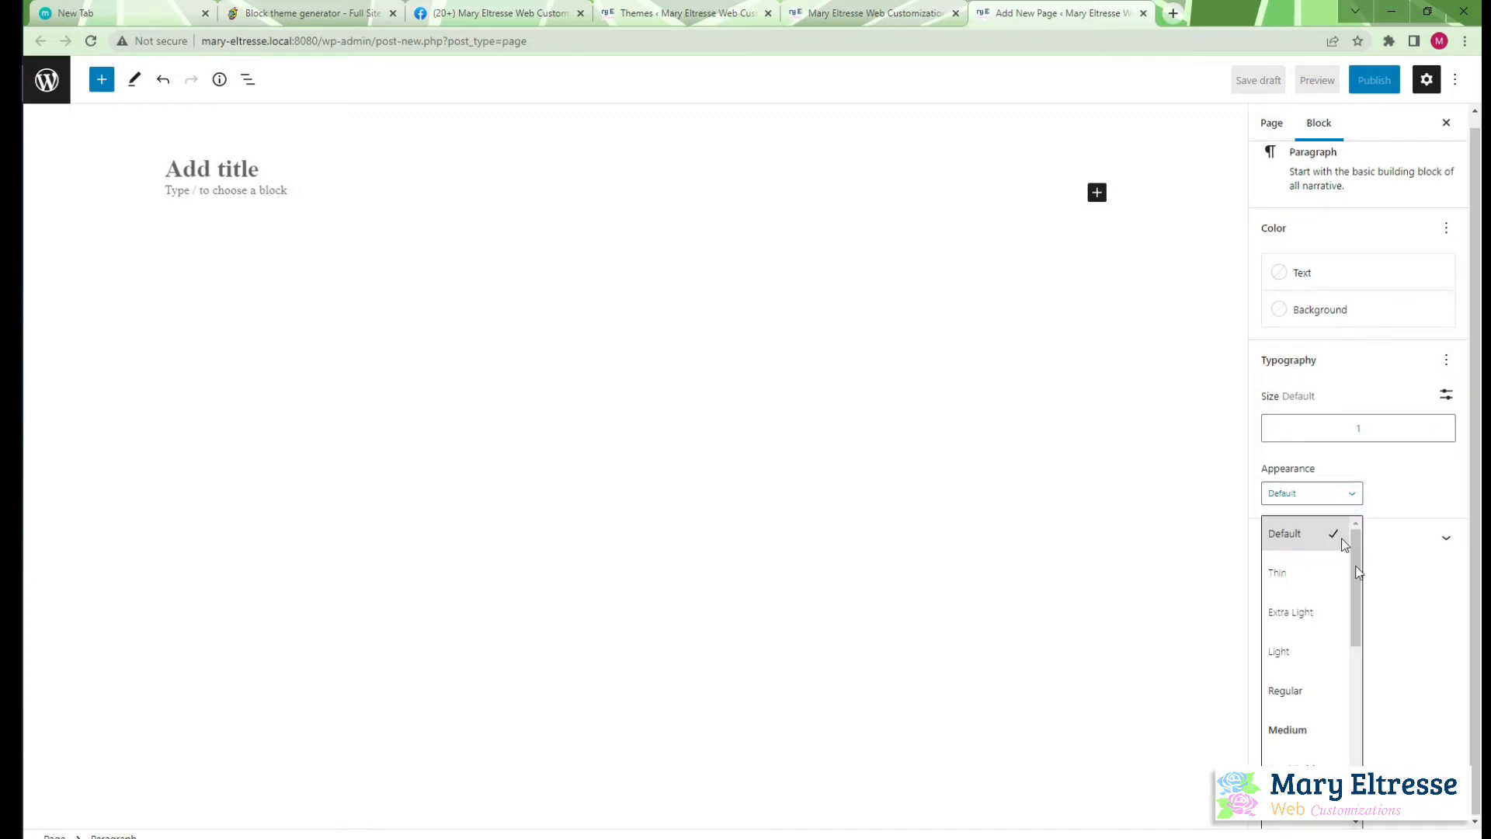
pyautogui.scroll(-1, 1355, 571)
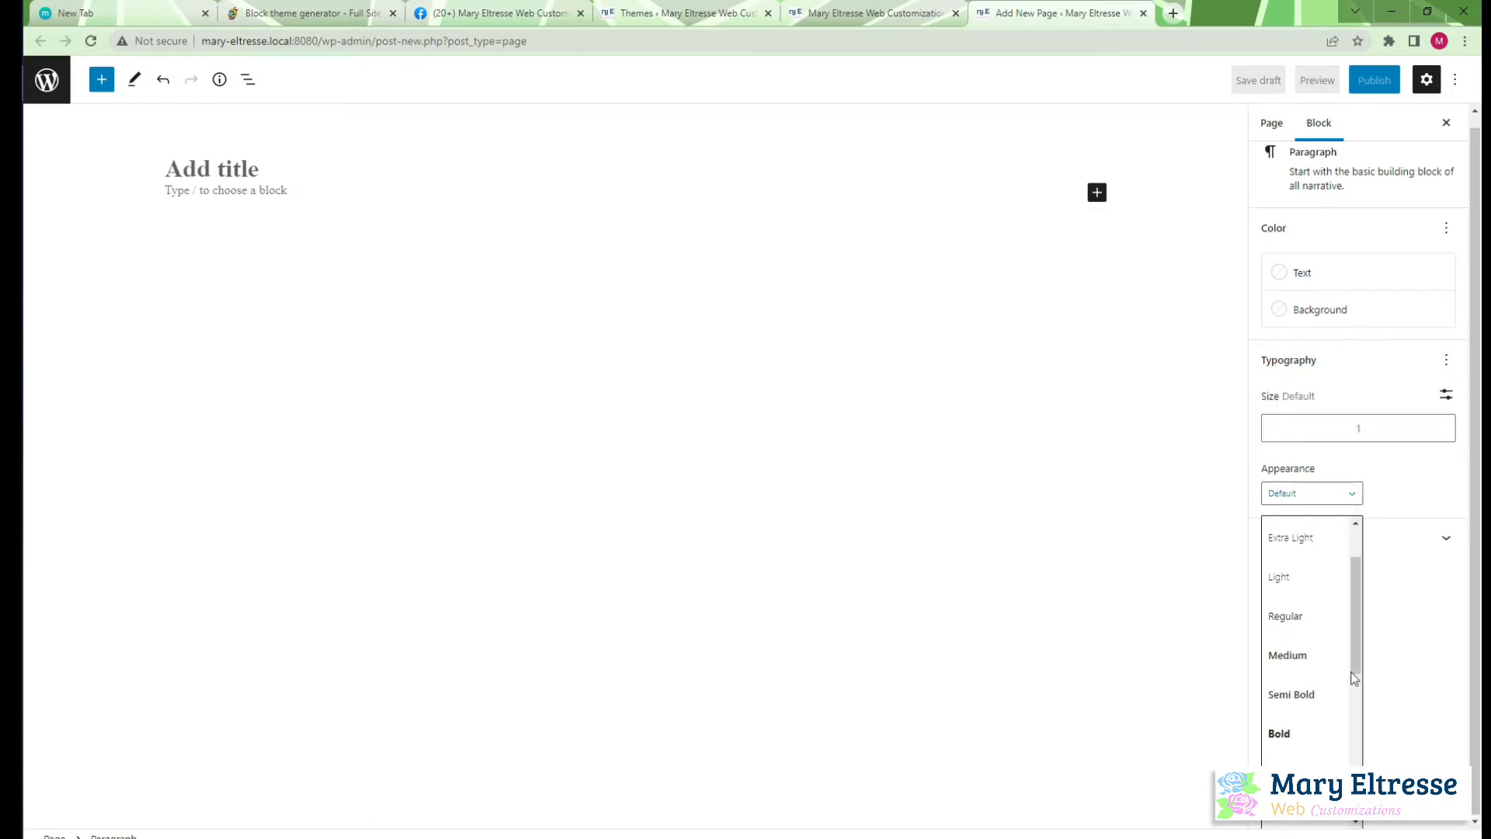
# Close the font weight choices and check which other typography controls the paragraph block offers
pyautogui.click(1433, 488)
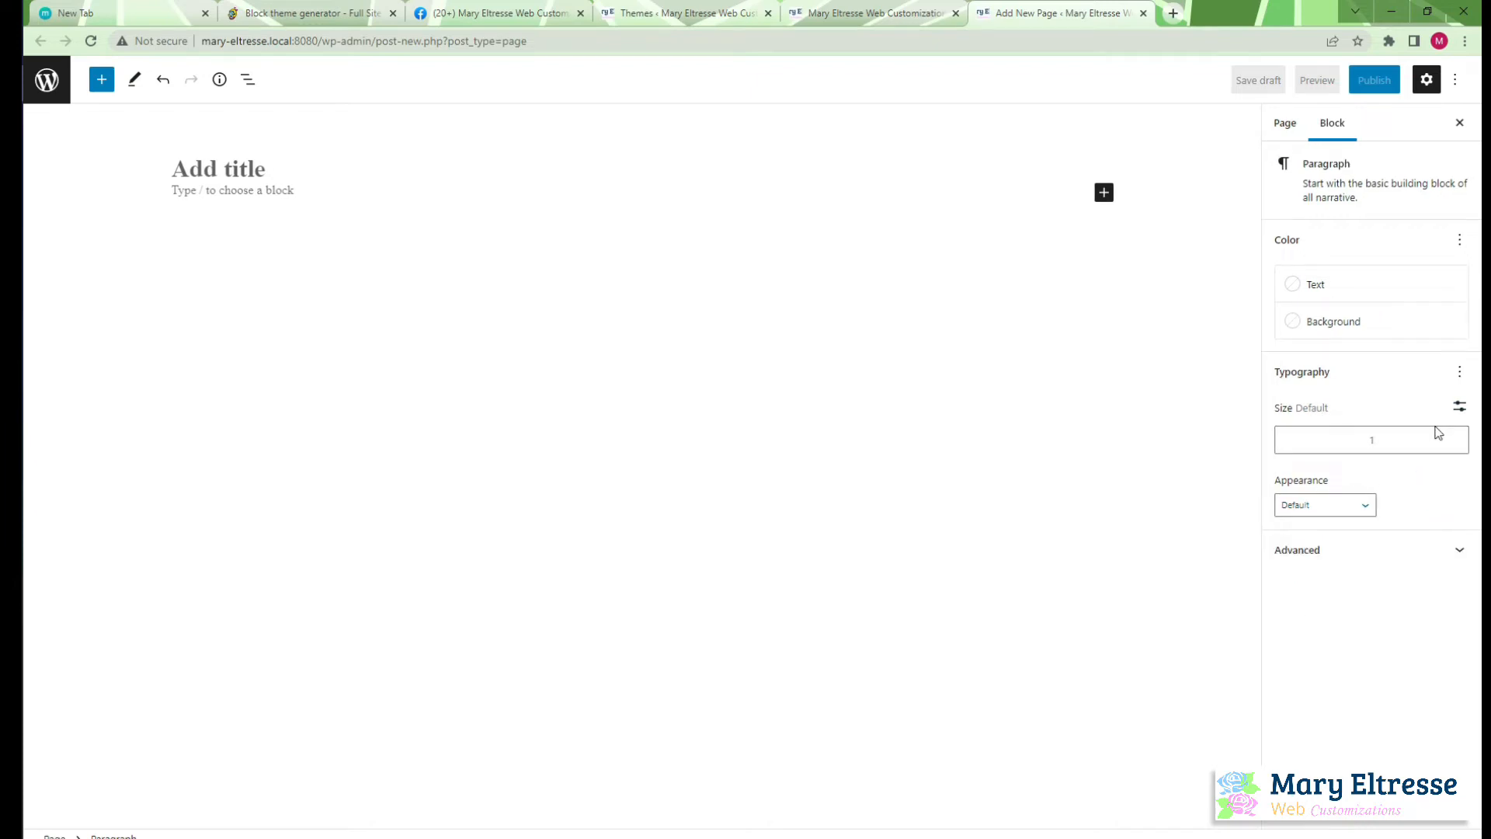
pyautogui.click(1460, 373)
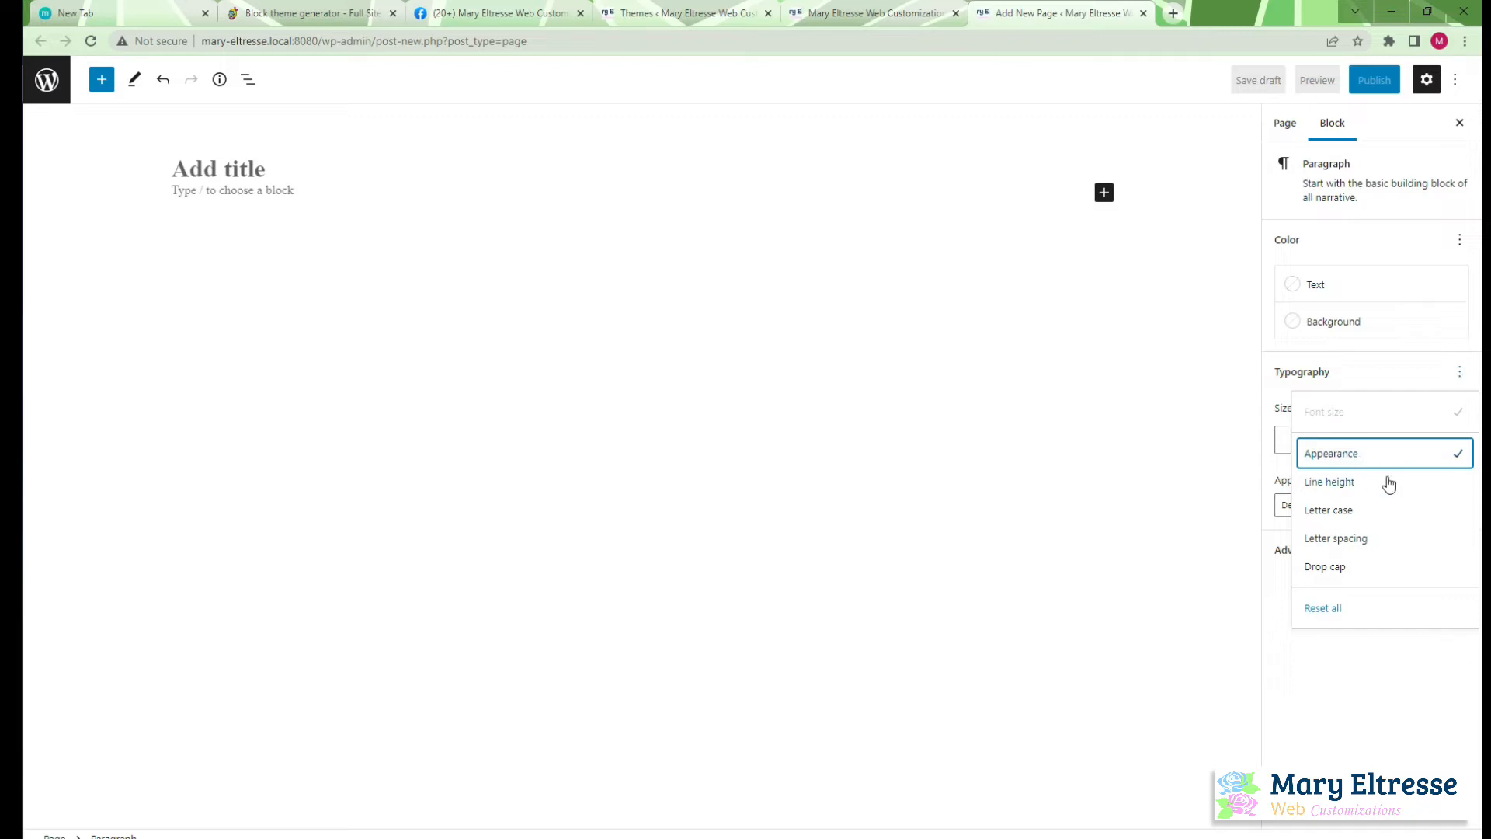
pyautogui.click(1048, 403)
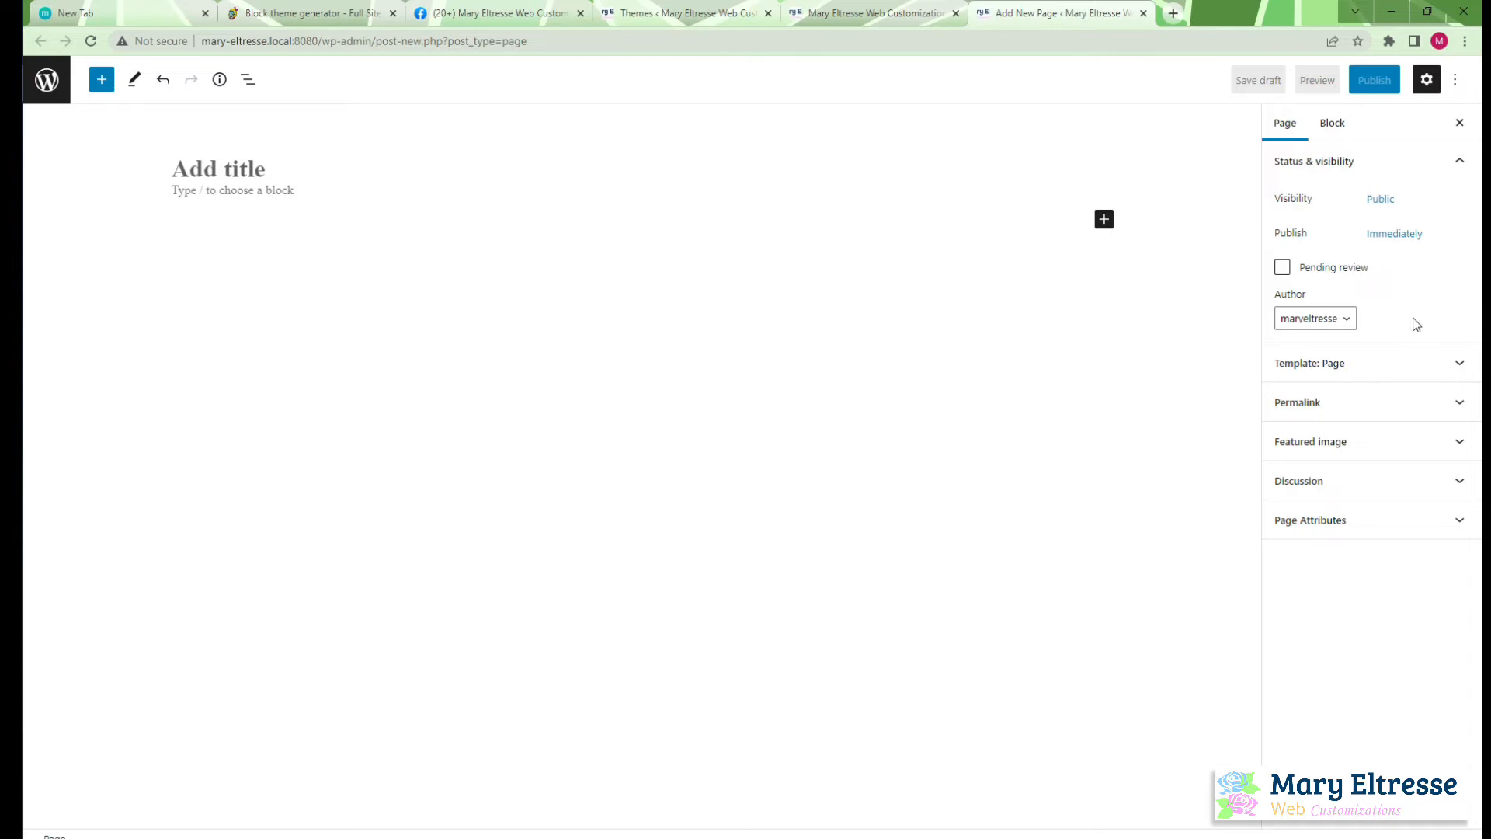
# Switch to Atom and examine the layout and typography settings in theme.json, including the fontFamilies and fontSizes entries
pyautogui.click(11, 158)
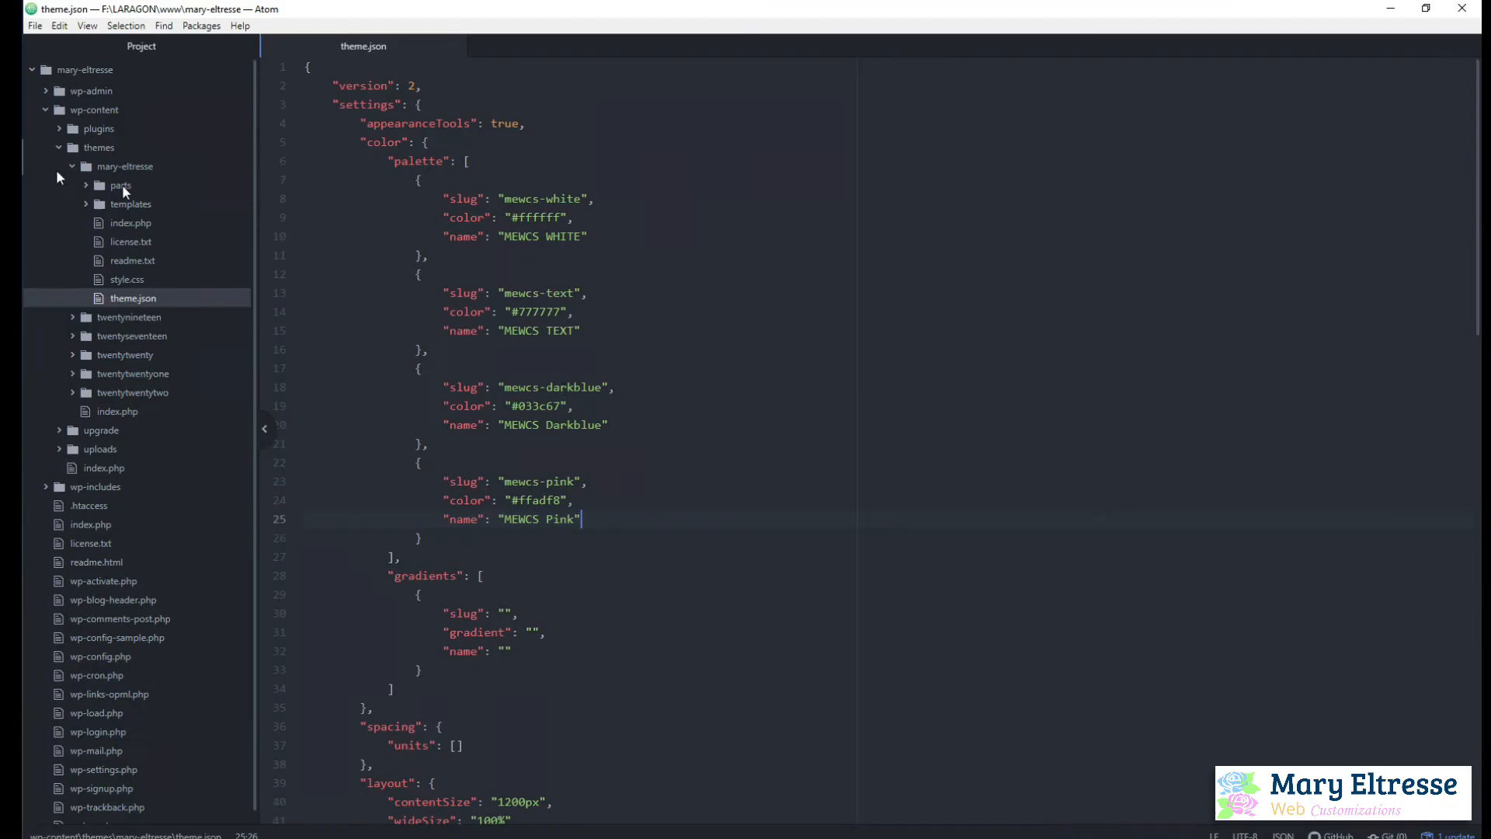
pyautogui.scroll(-5, 690, 573)
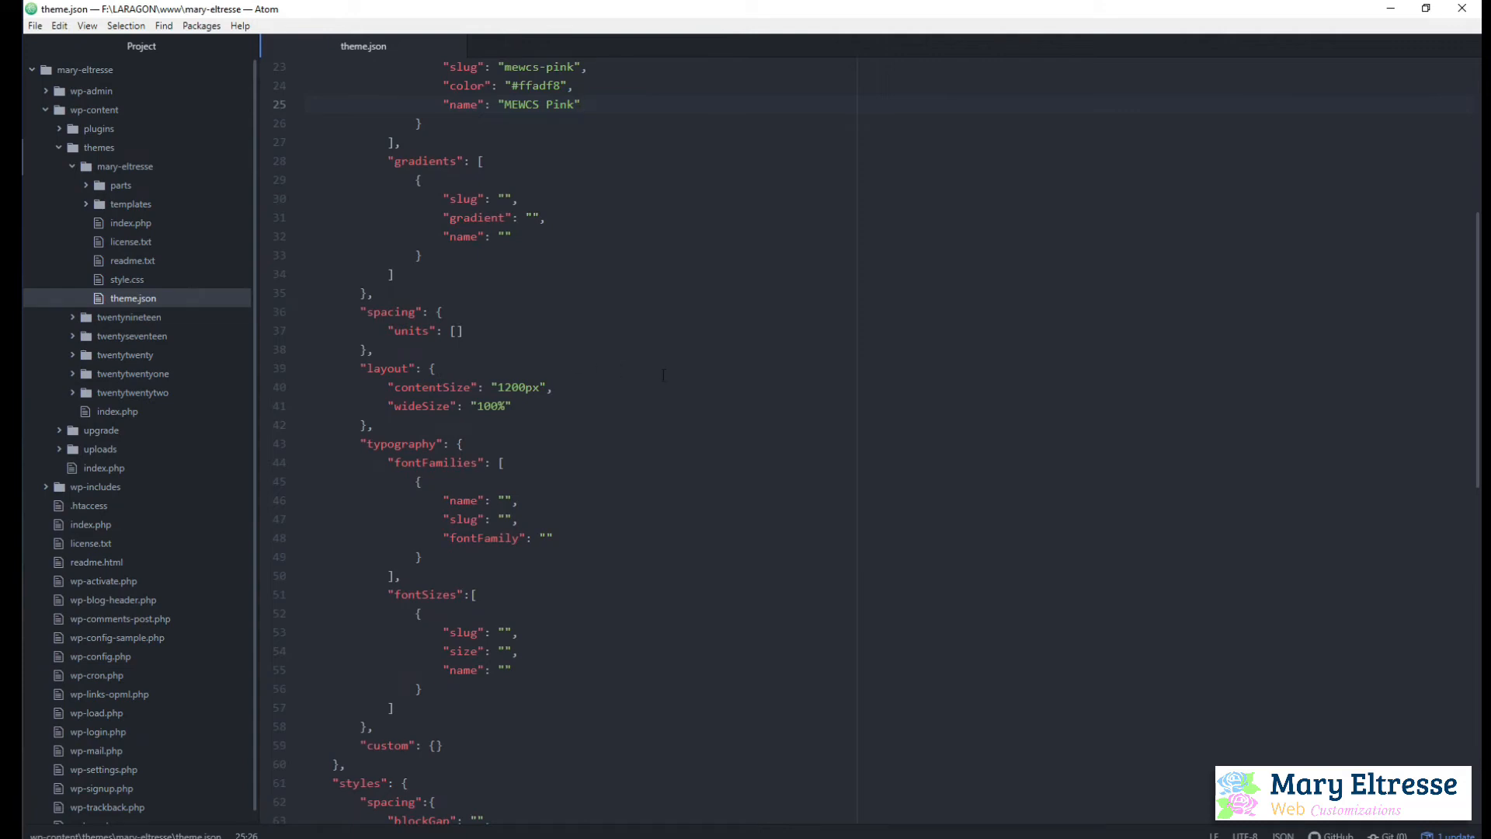
pyautogui.scroll(5, 599, 560)
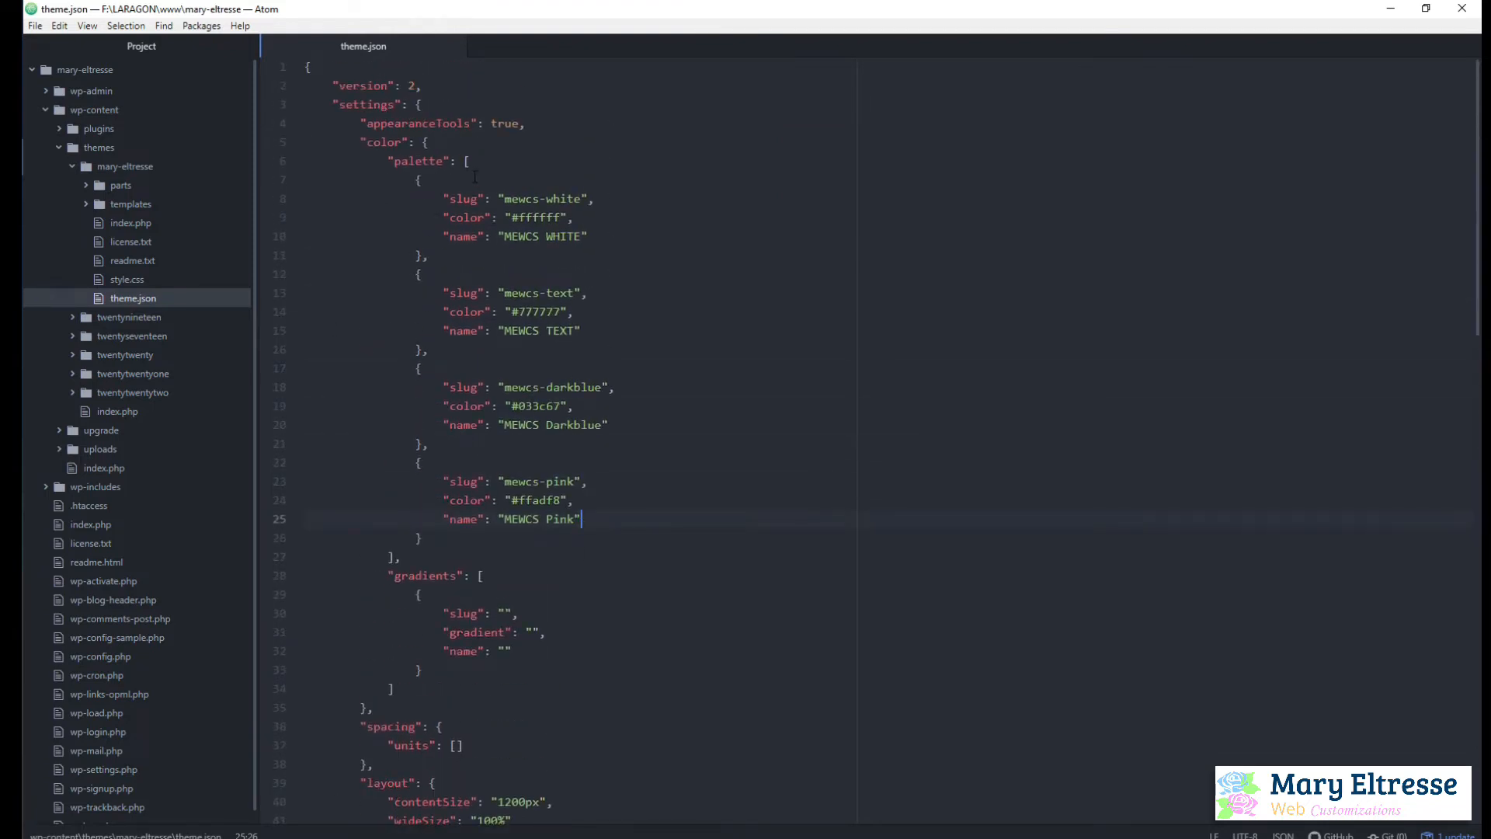
pyautogui.scroll(-4, 563, 464)
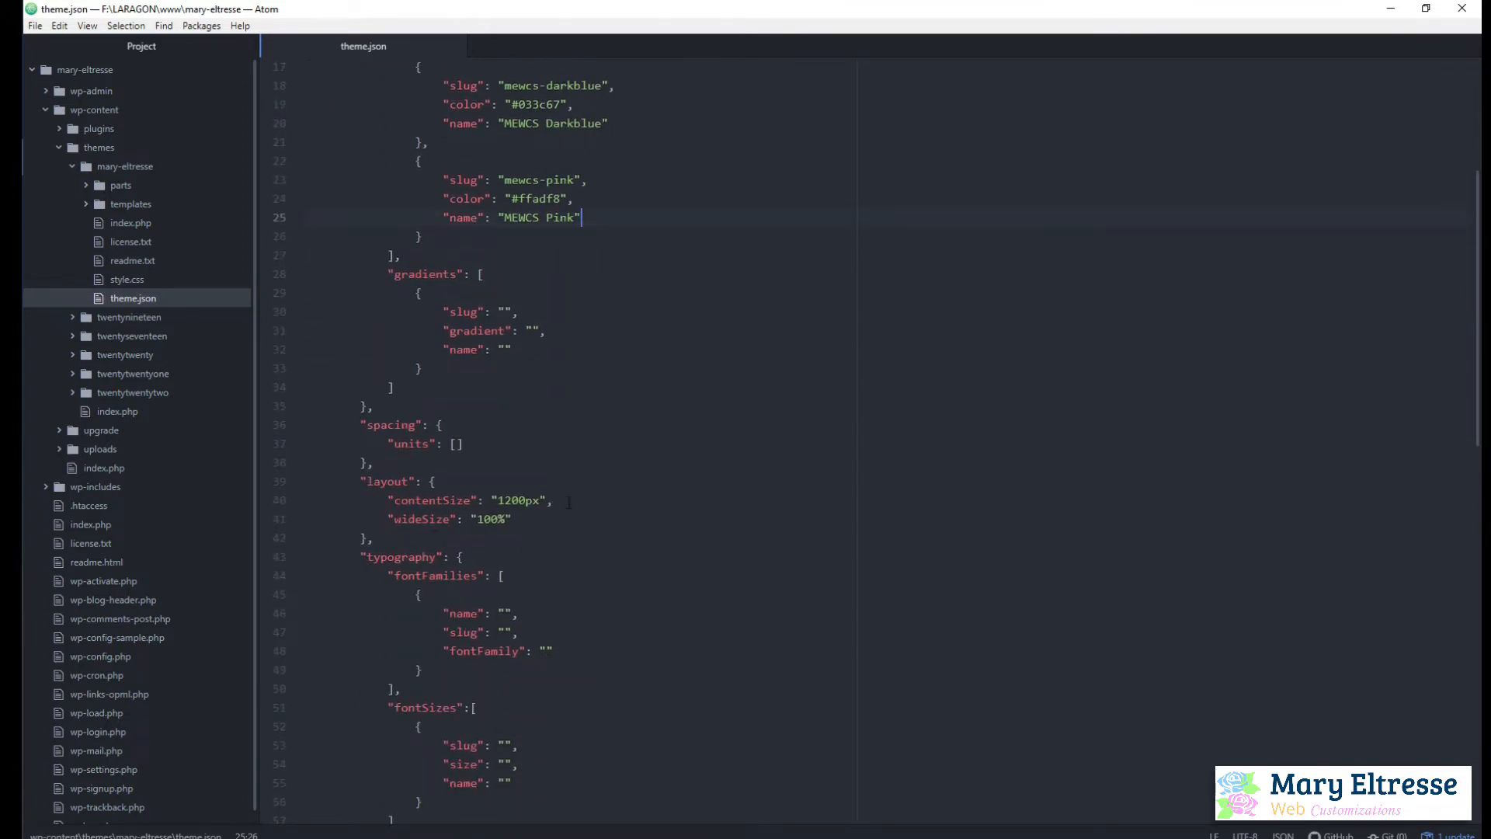
pyautogui.scroll(-2, 617, 565)
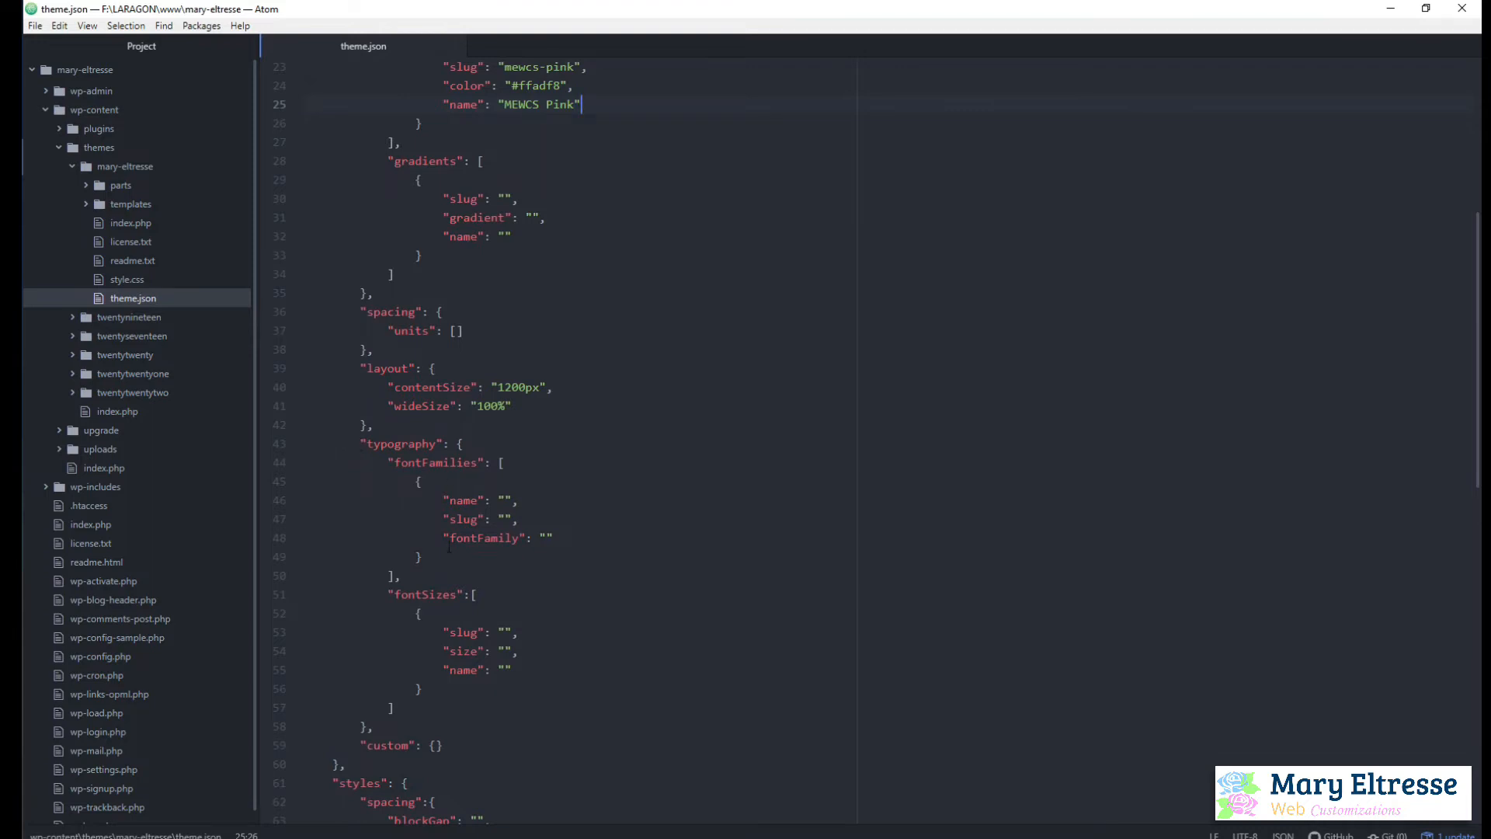
pyautogui.scroll(-1, 449, 548)
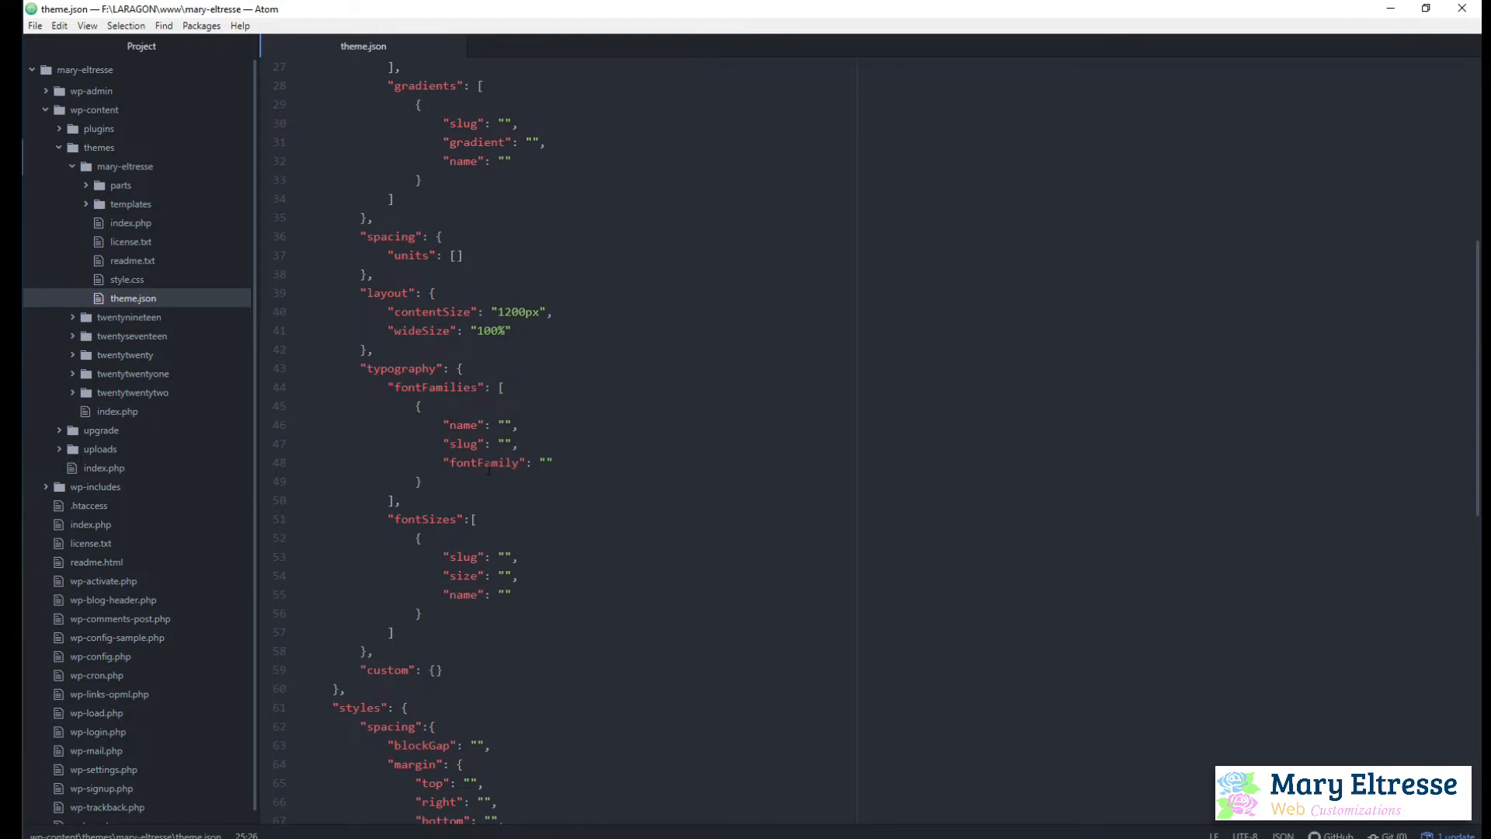
pyautogui.scroll(3, 574, 496)
pyautogui.scroll(-1, 574, 495)
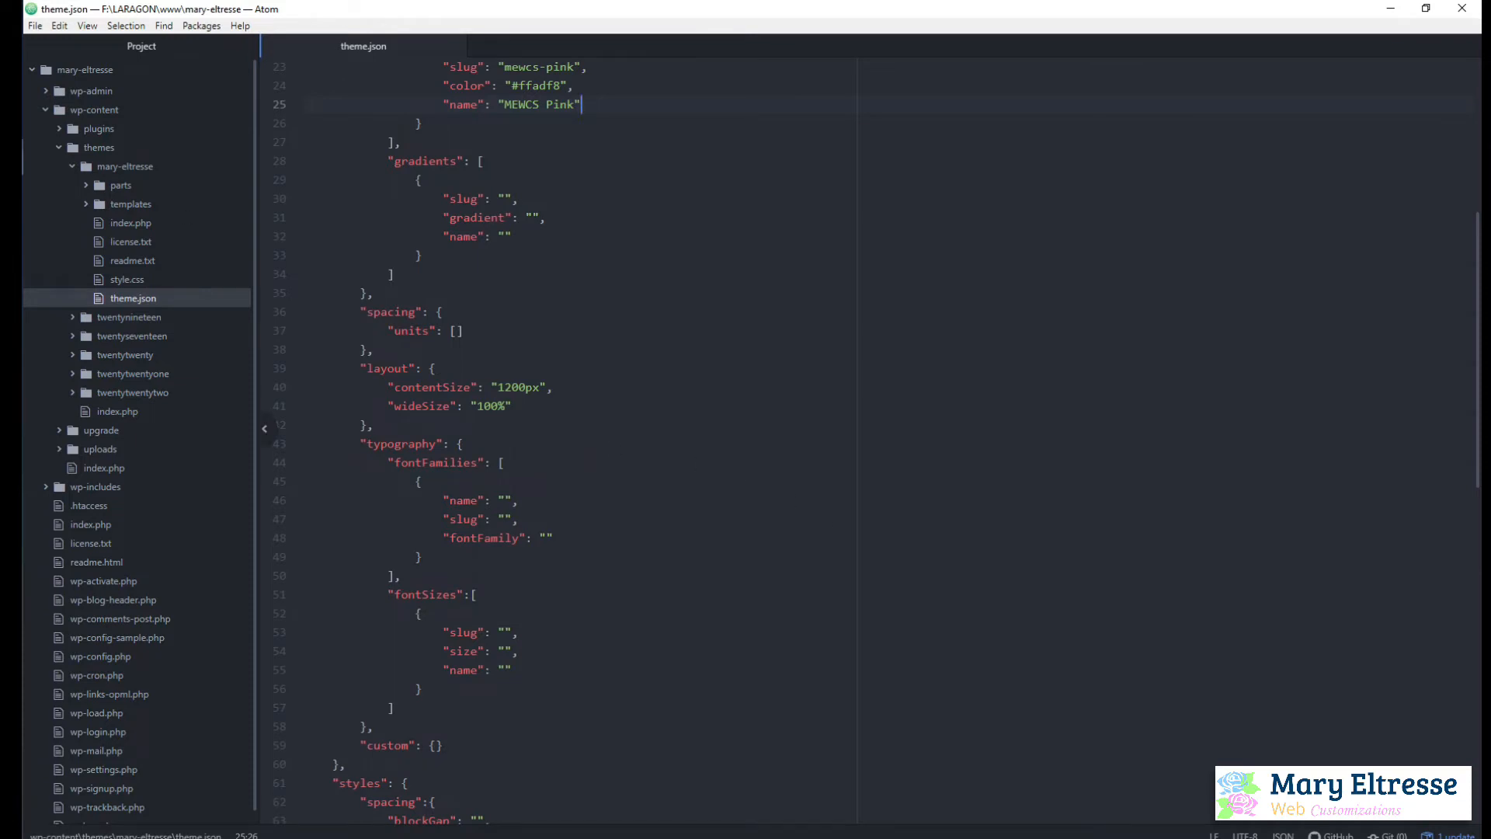
# Back in the browser, move the Add New Page tab beside the Block theme generator tab and close the tabs after it
pyautogui.hotkey('alt', 'Tab')
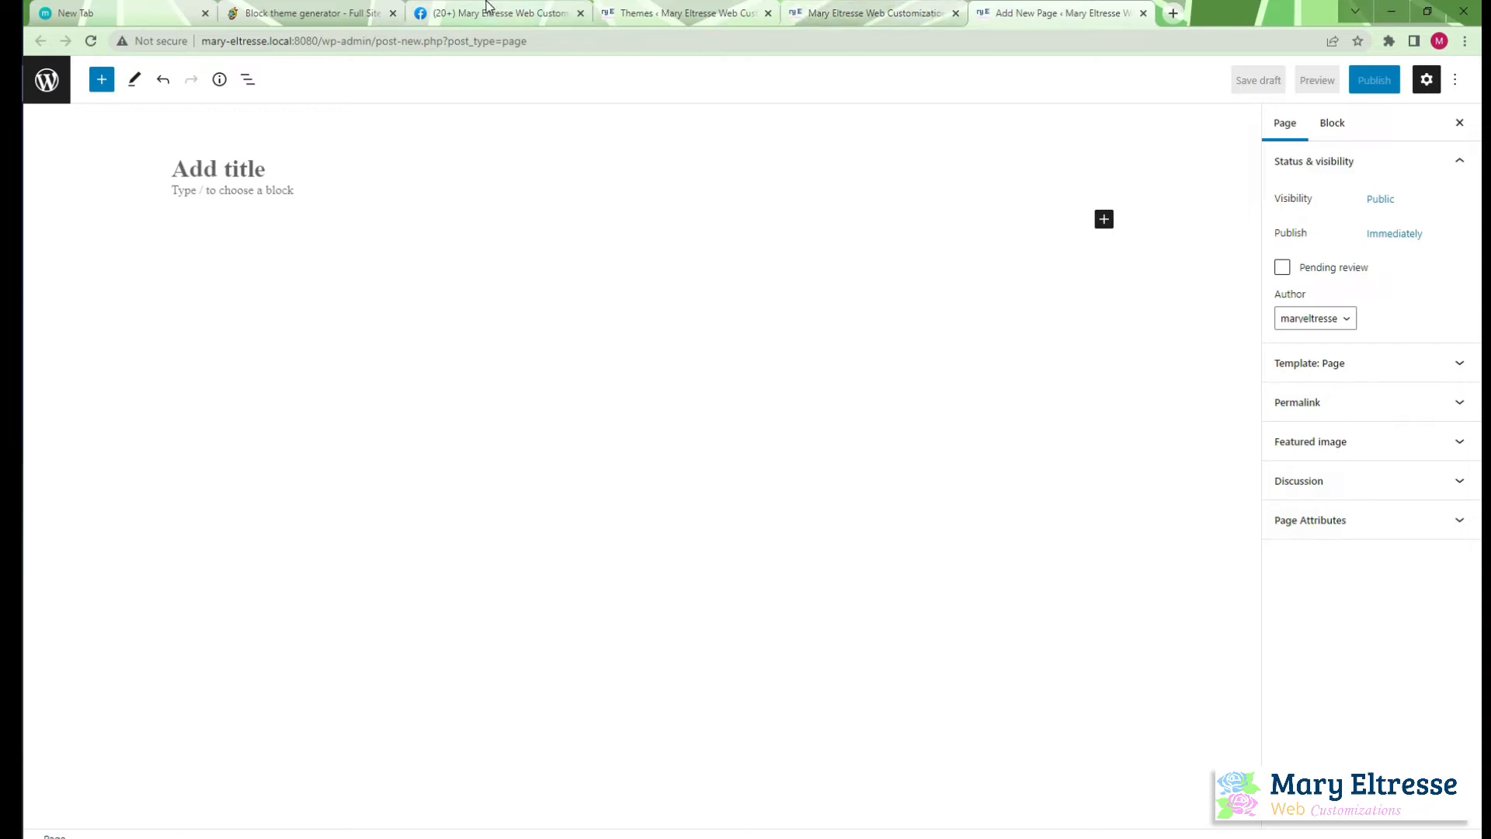
pyautogui.moveTo(1063, 13); pyautogui.dragTo(550, 11)
pyautogui.rightClick(550, 11)
pyautogui.click(642, 243)
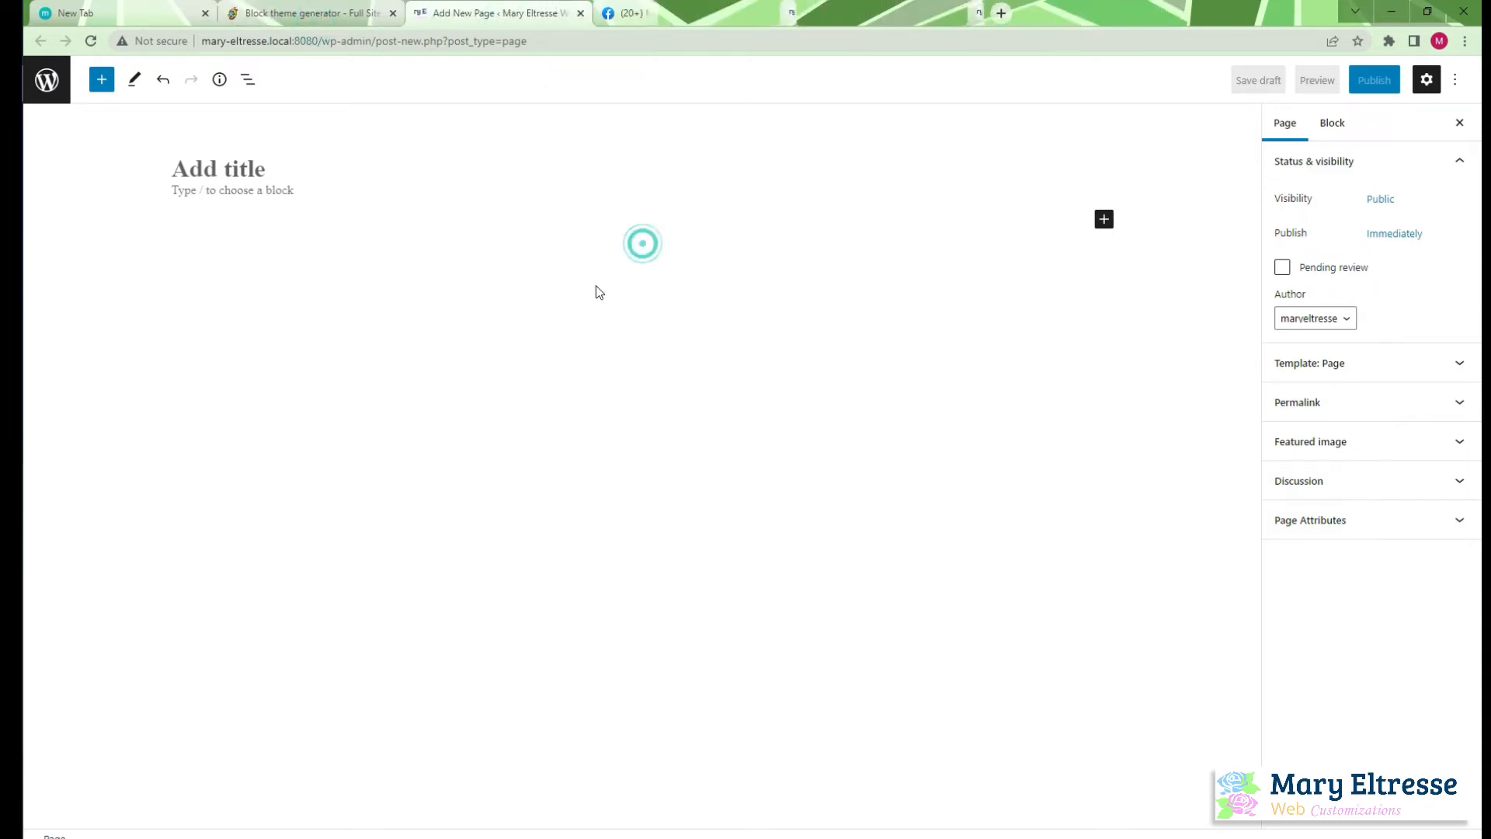
# Search the web for "google fonts" in a new tab and open the Google Fonts site
pyautogui.click(608, 12)
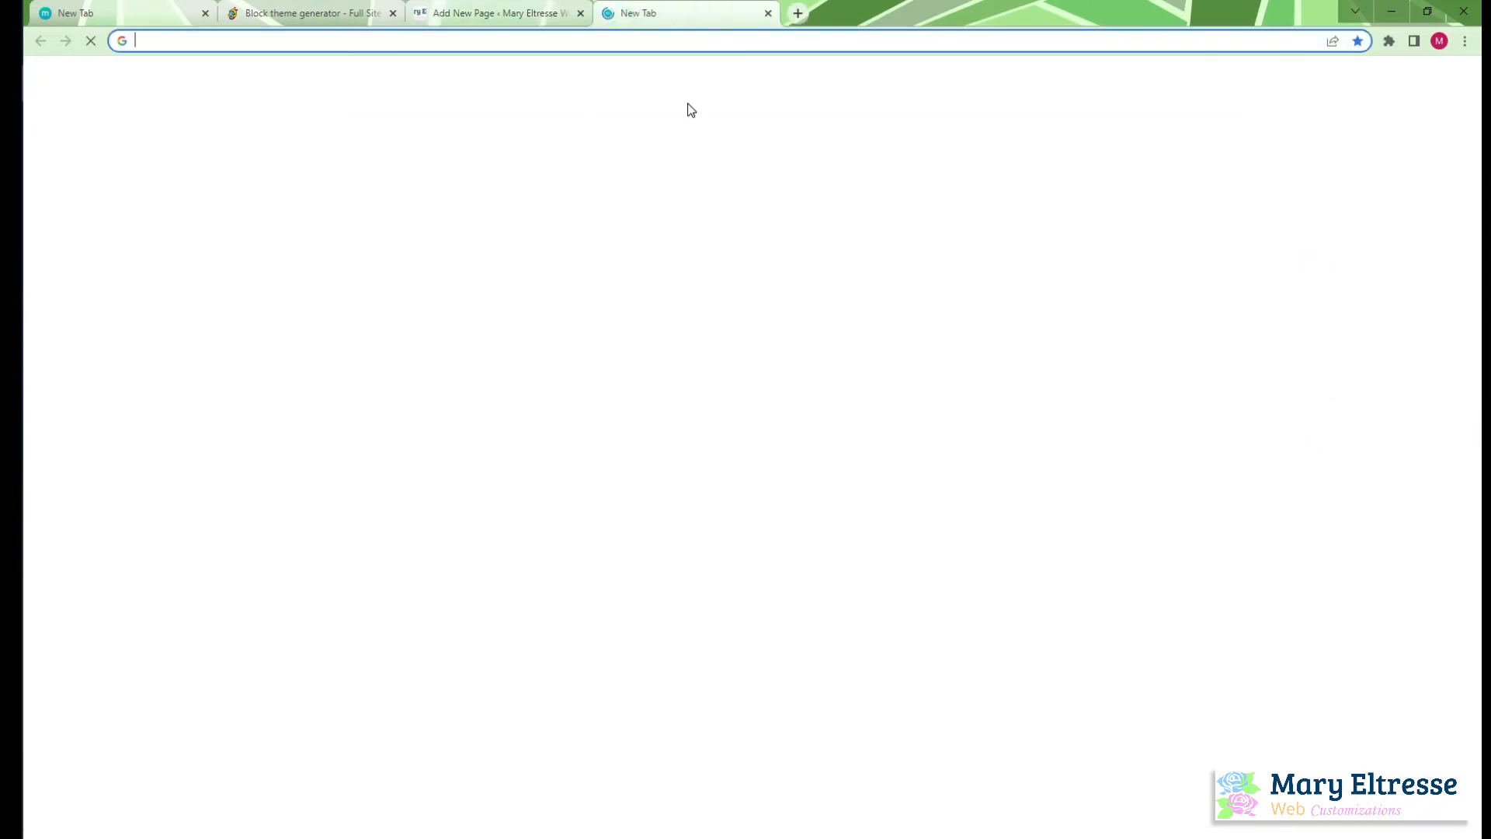
pyautogui.write('google fonts')
pyautogui.press('Return')
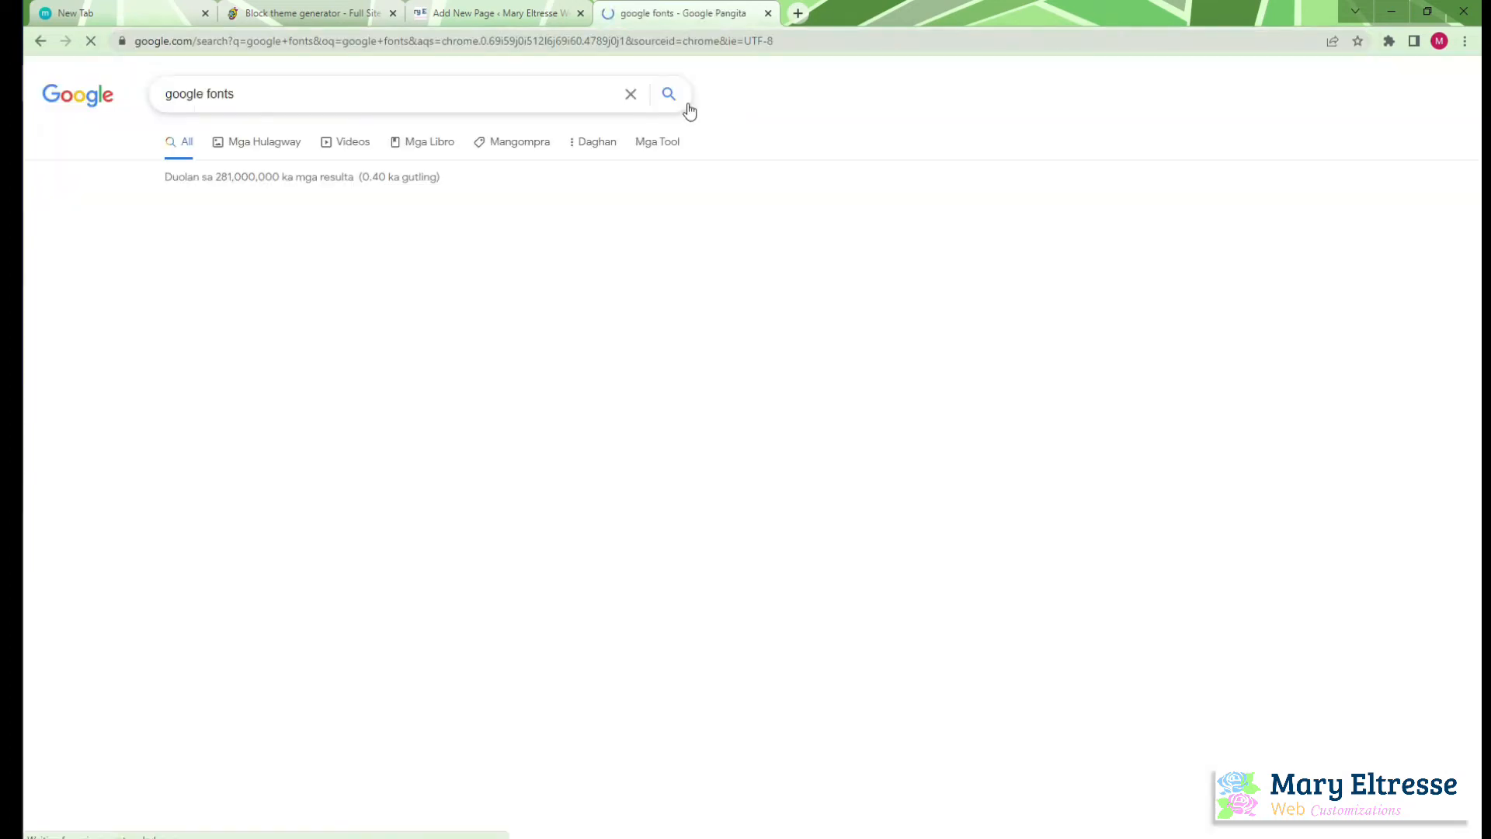
pyautogui.click(219, 227)
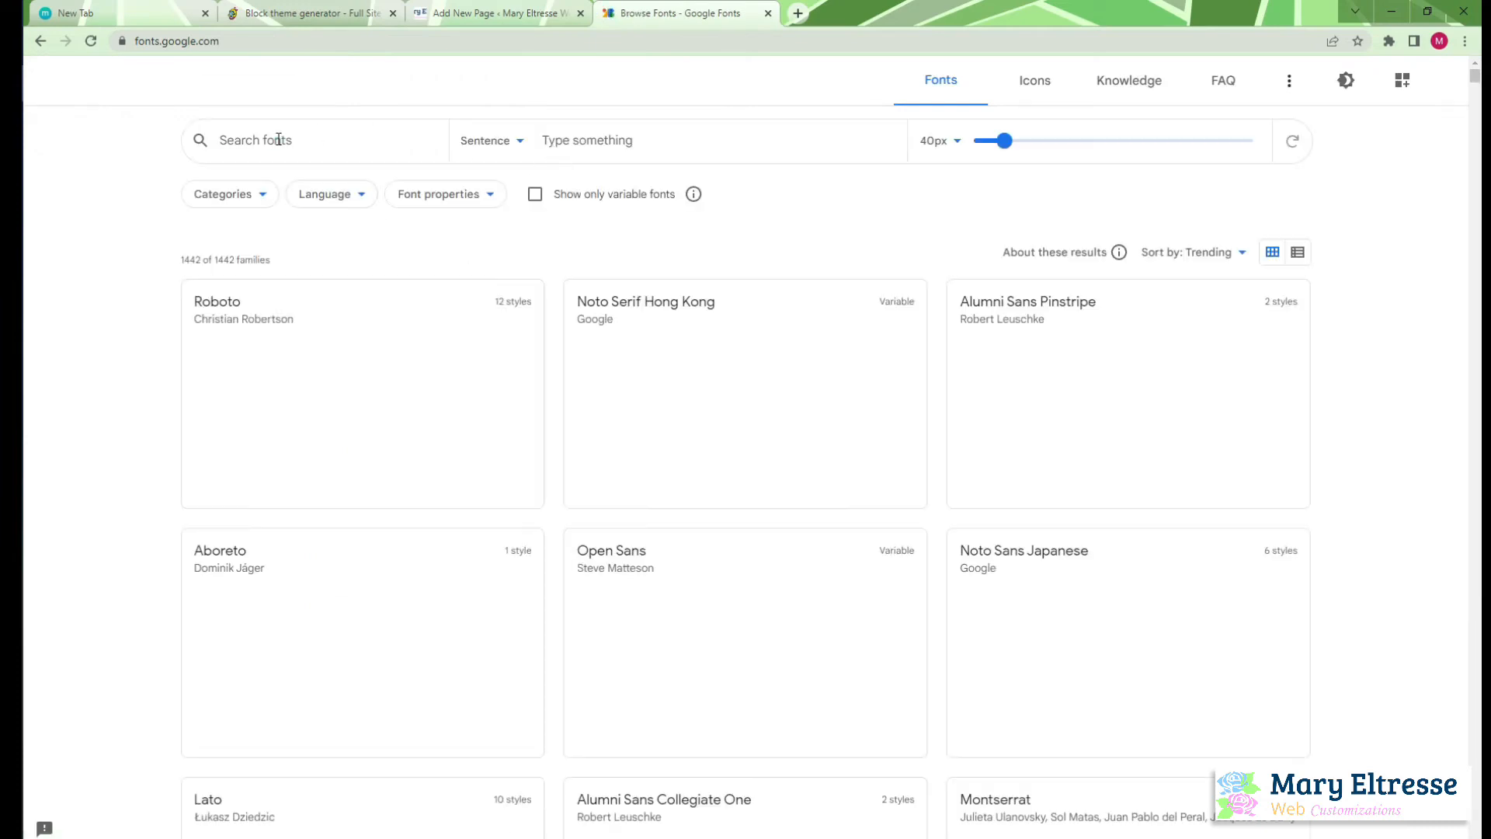
# Find the Bree Serif font by searching for "bree" and download its family as Bree_Serif.zip into the blocktheme folder
pyautogui.click(278, 139)
pyautogui.write('bree')
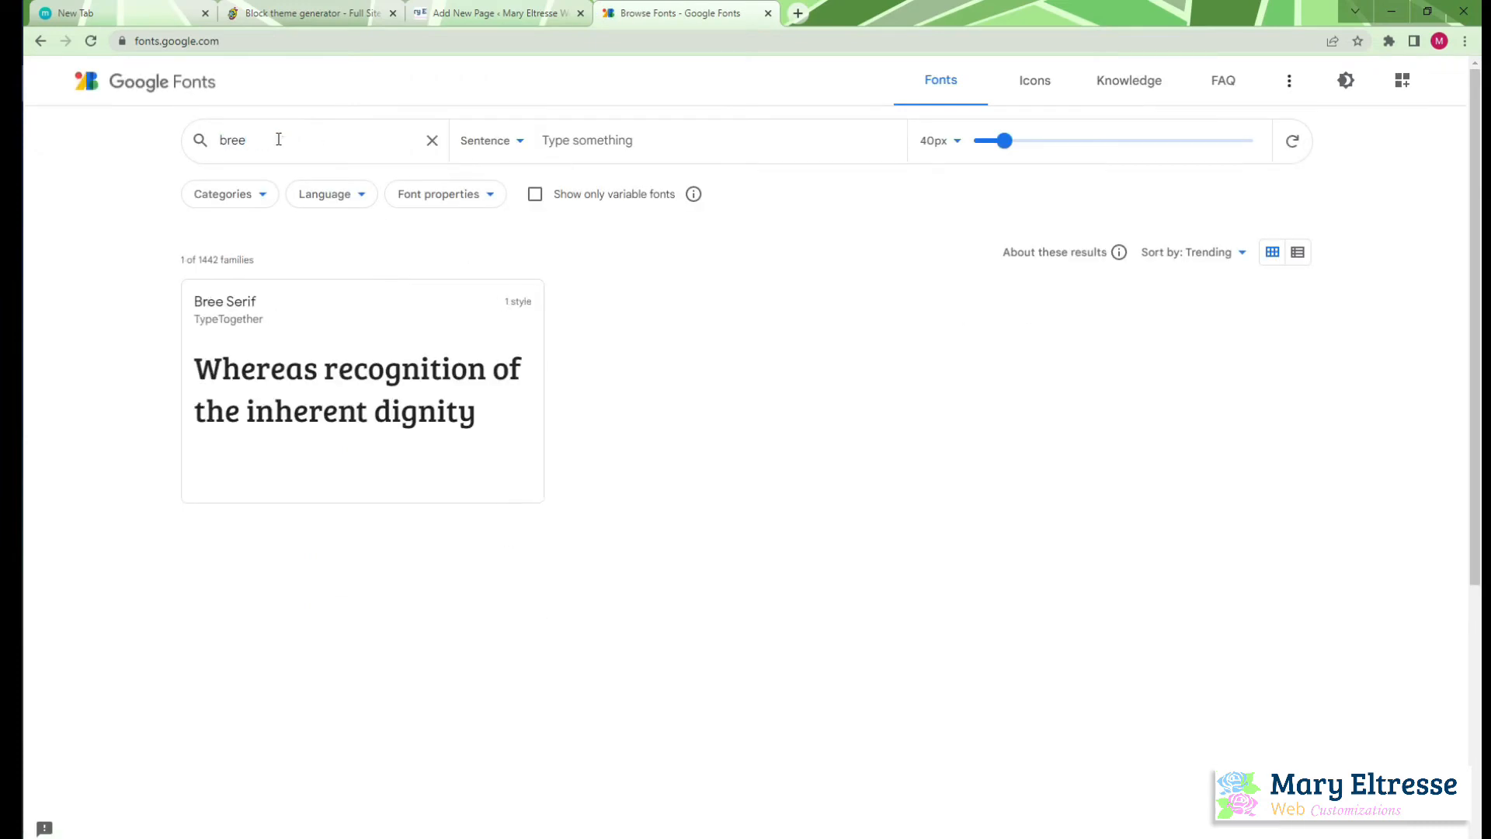
pyautogui.click(358, 332)
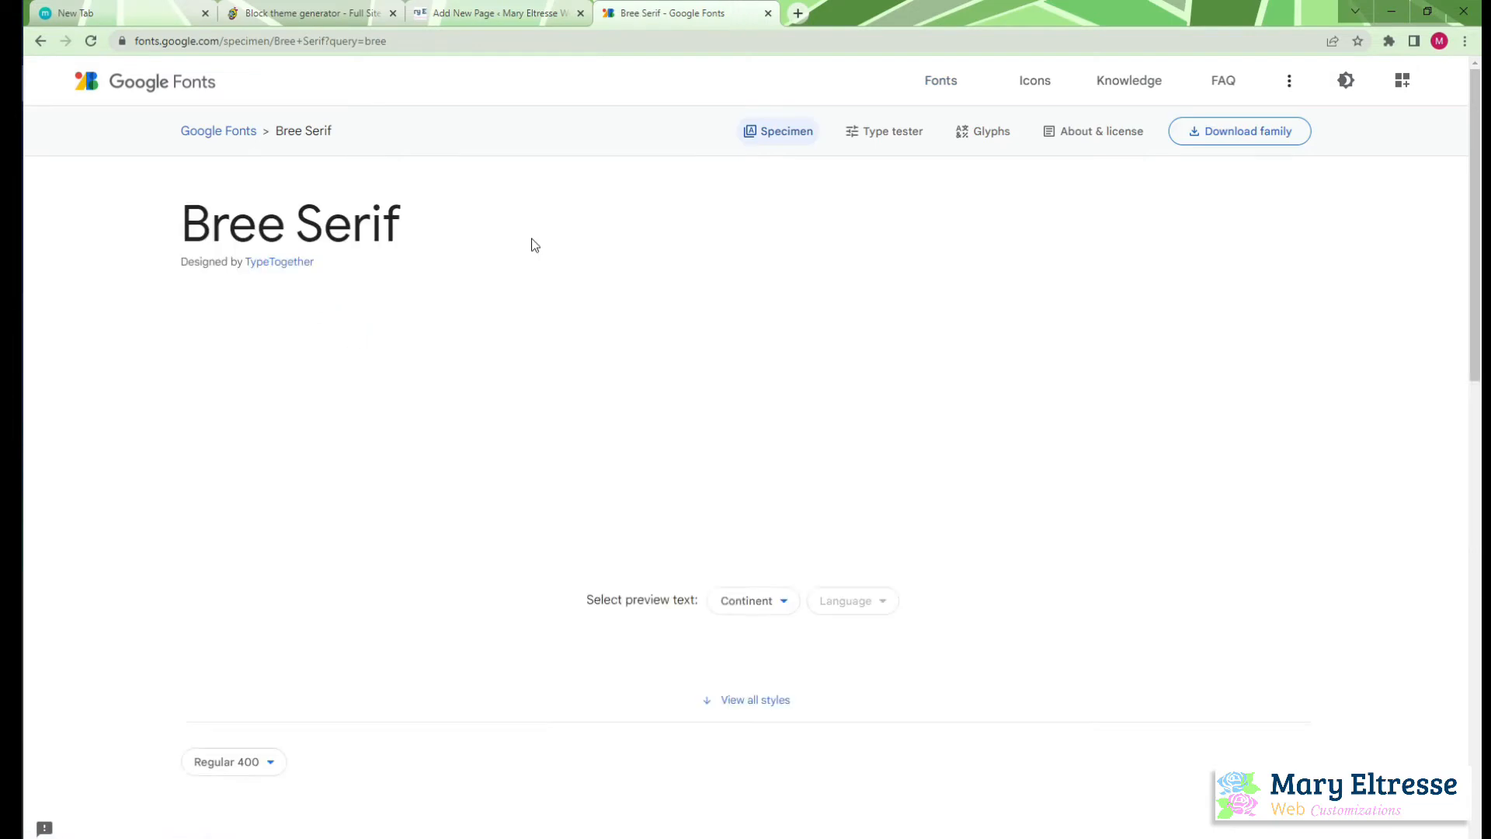
pyautogui.click(1238, 132)
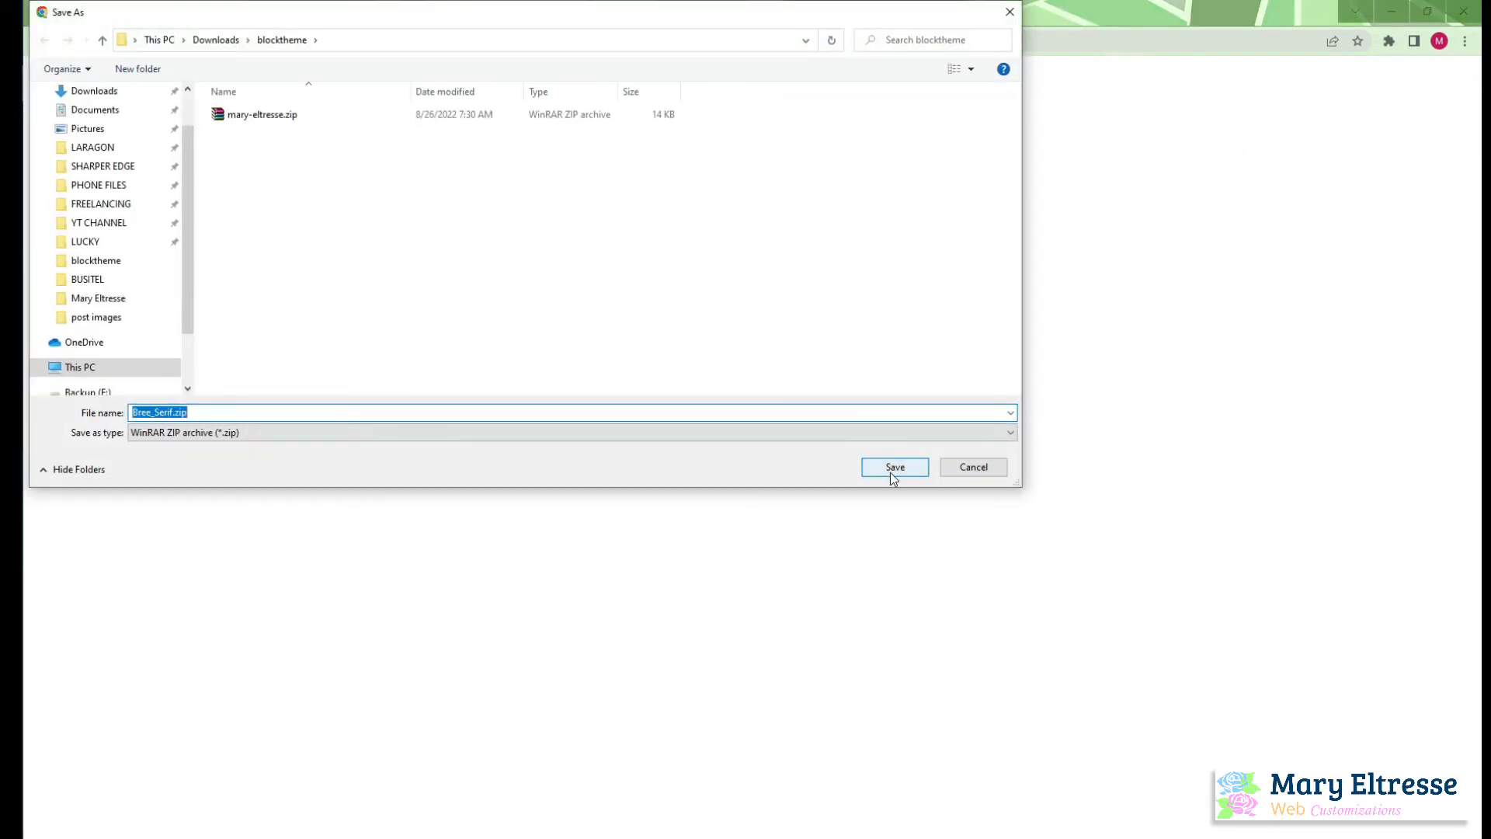
pyautogui.click(894, 468)
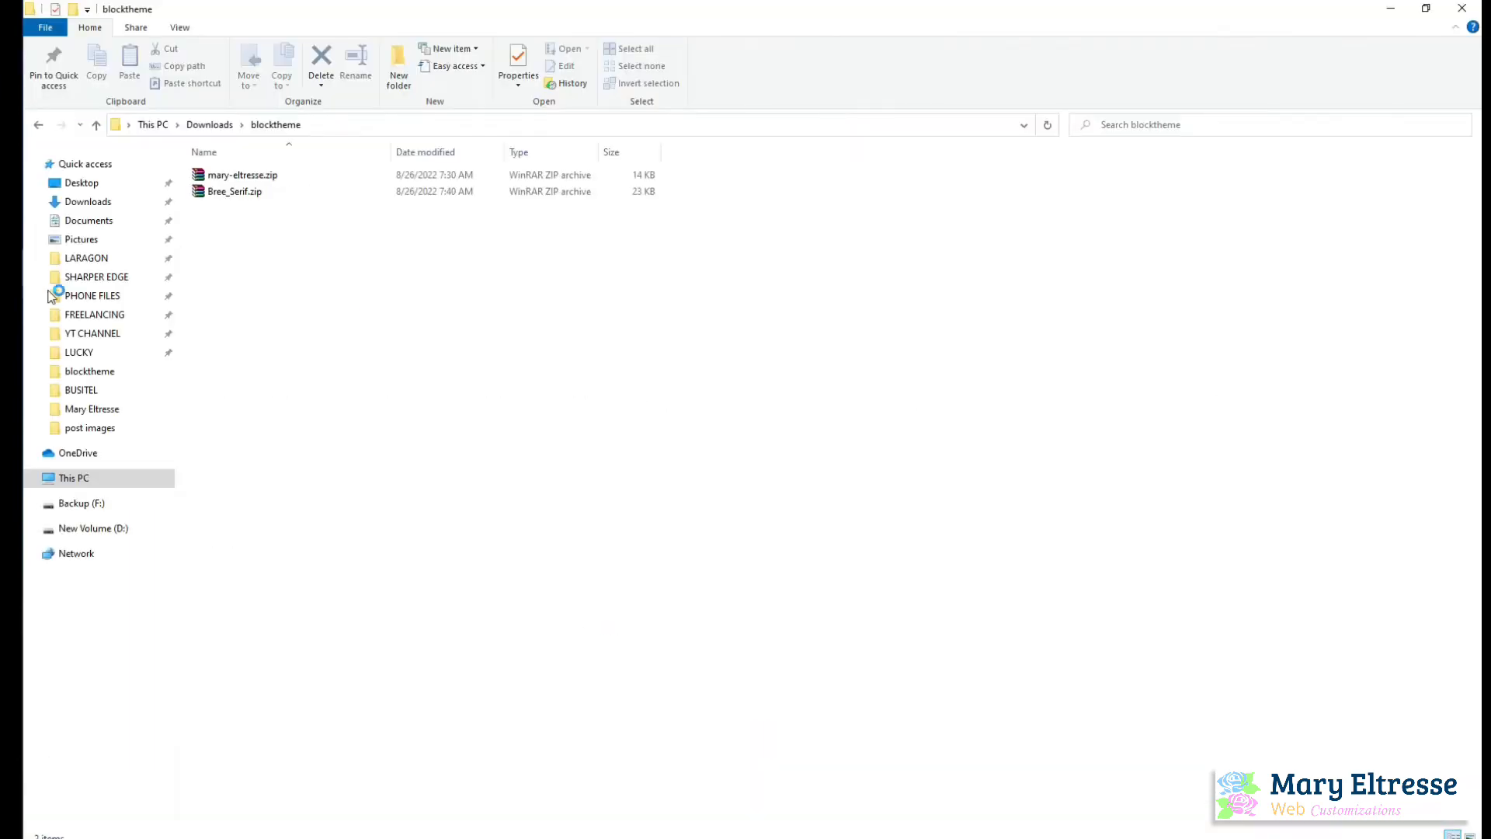
# Extract Bree_Serif.zip into its own Bree_Serif folder, check the font files inside, and copy the extracted folder
pyautogui.click(255, 193)
pyautogui.rightClick(255, 192)
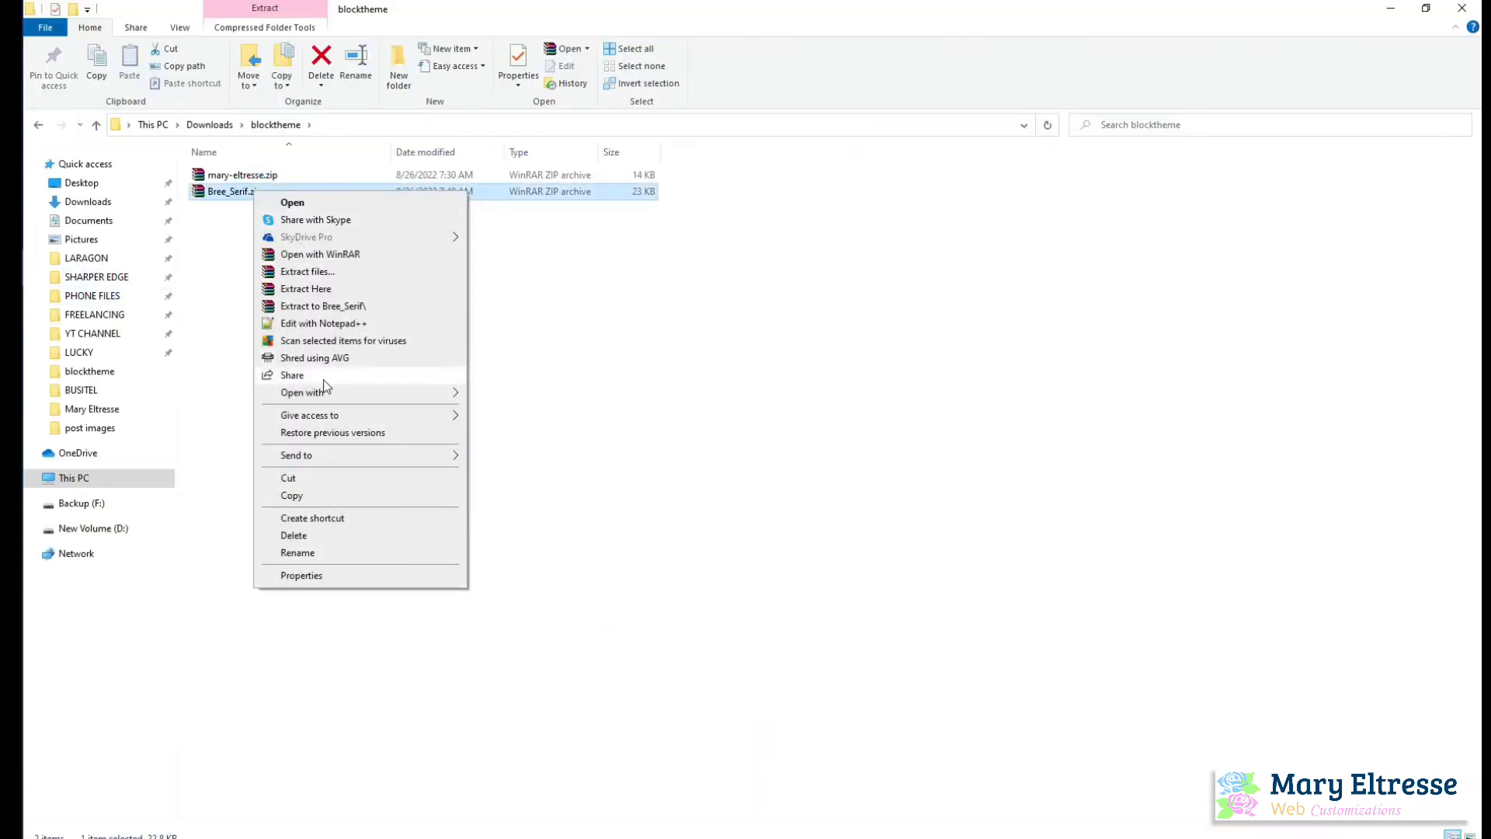
pyautogui.click(340, 306)
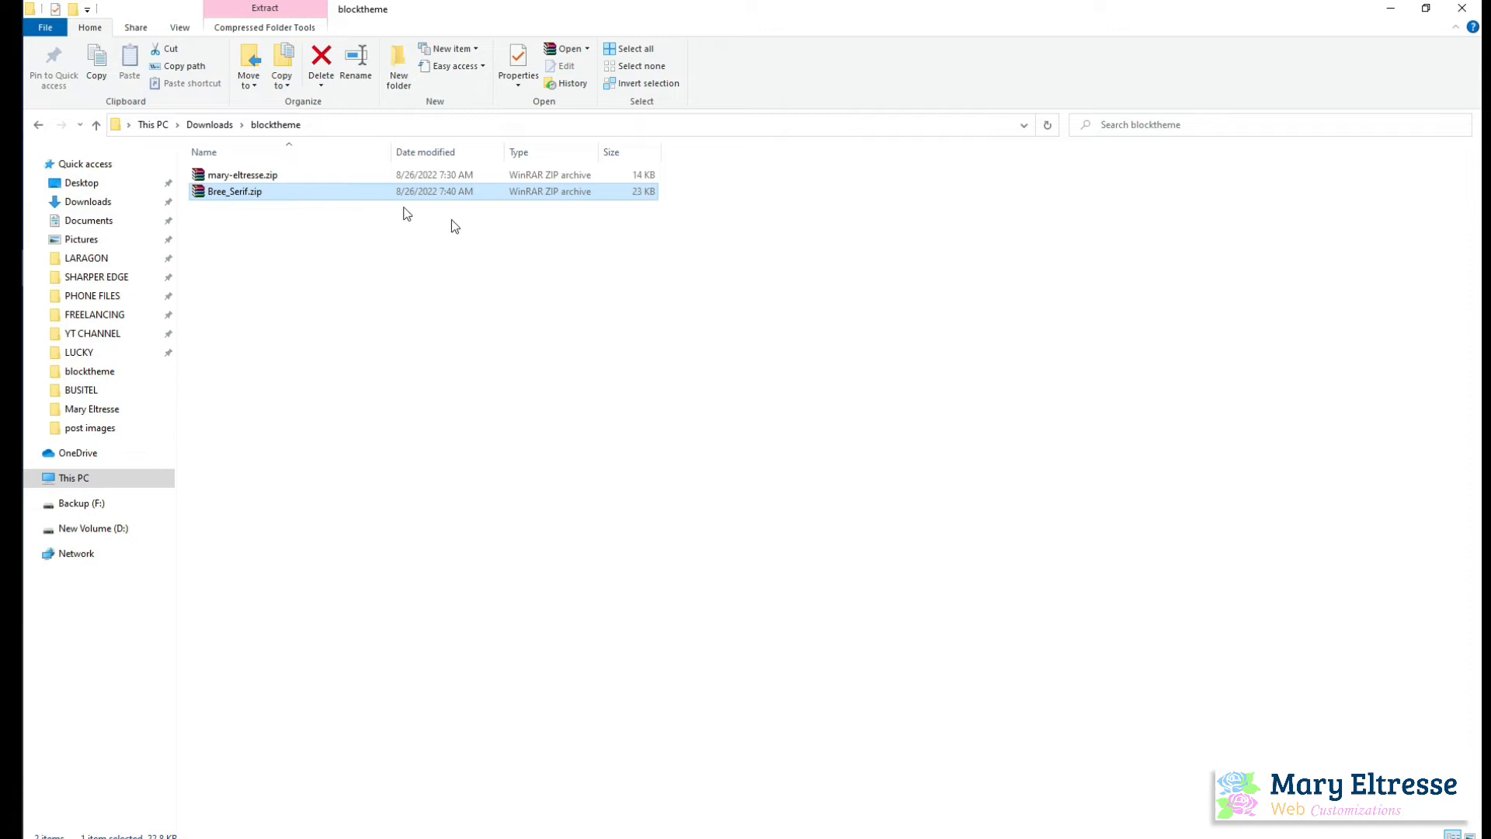
pyautogui.doubleClick(303, 174)
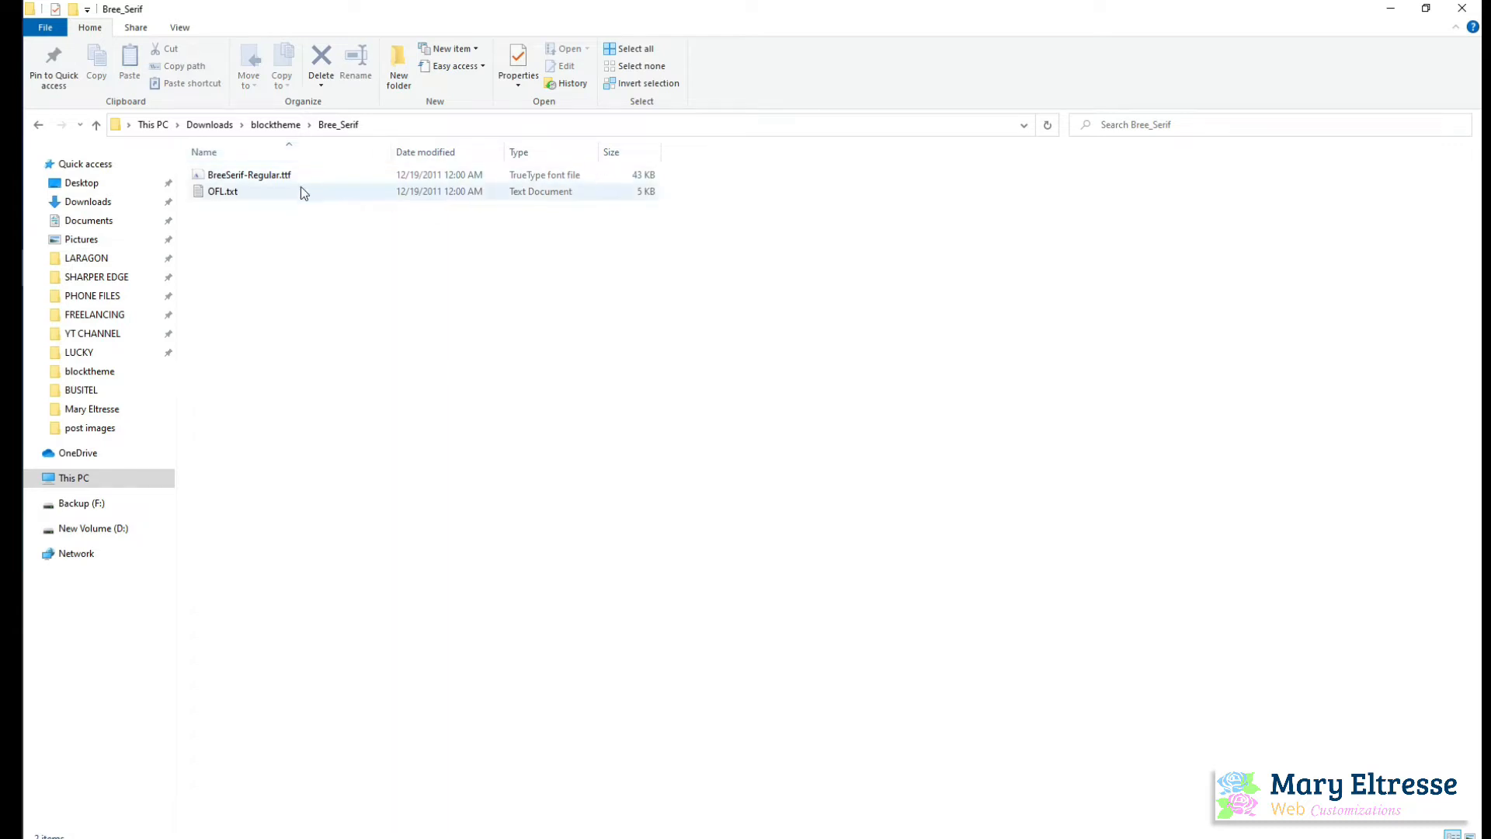
pyautogui.click(279, 125)
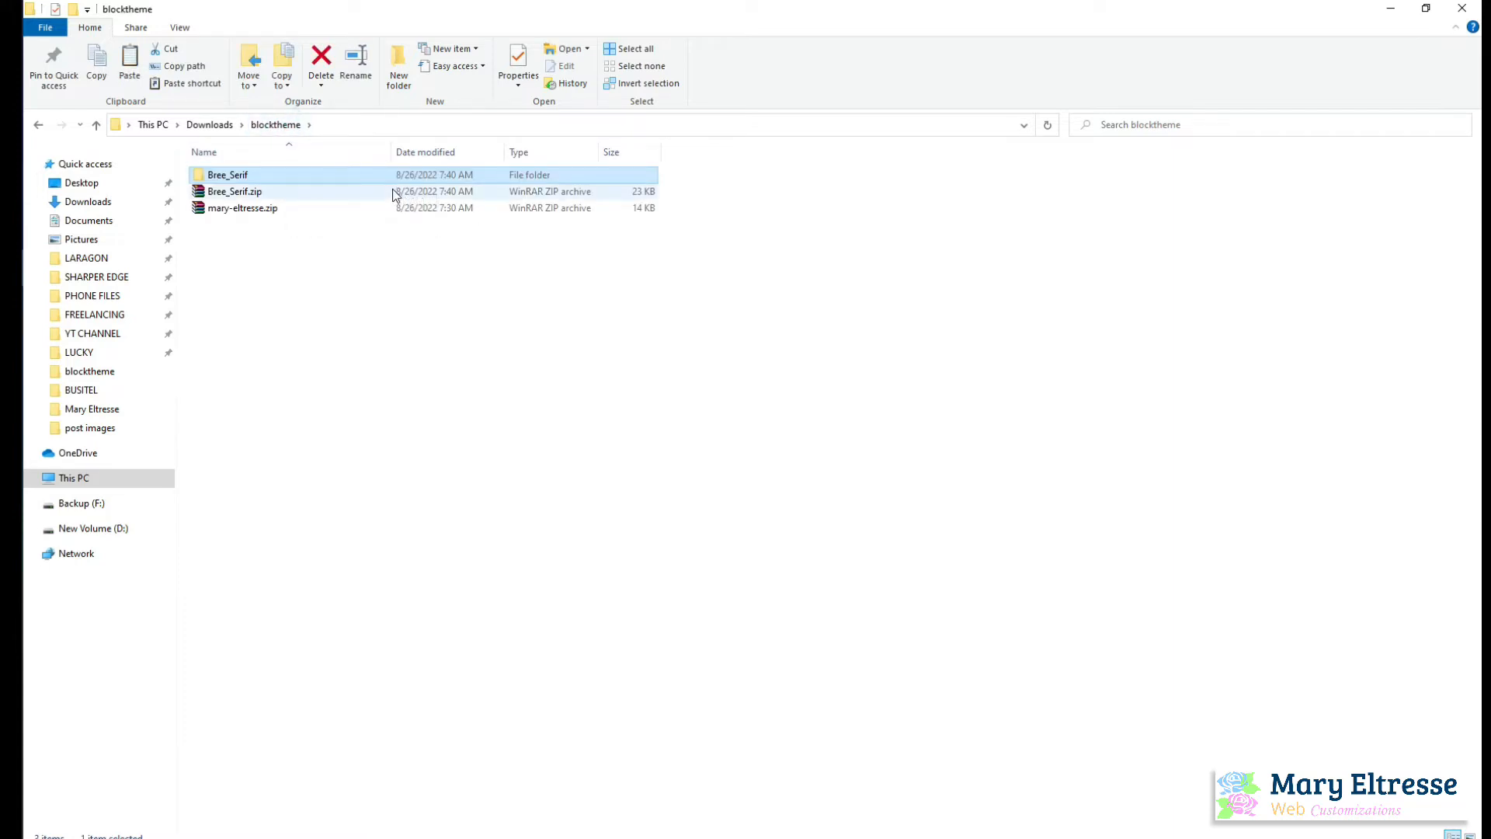
pyautogui.click(90, 259)
pyautogui.doubleClick(252, 258)
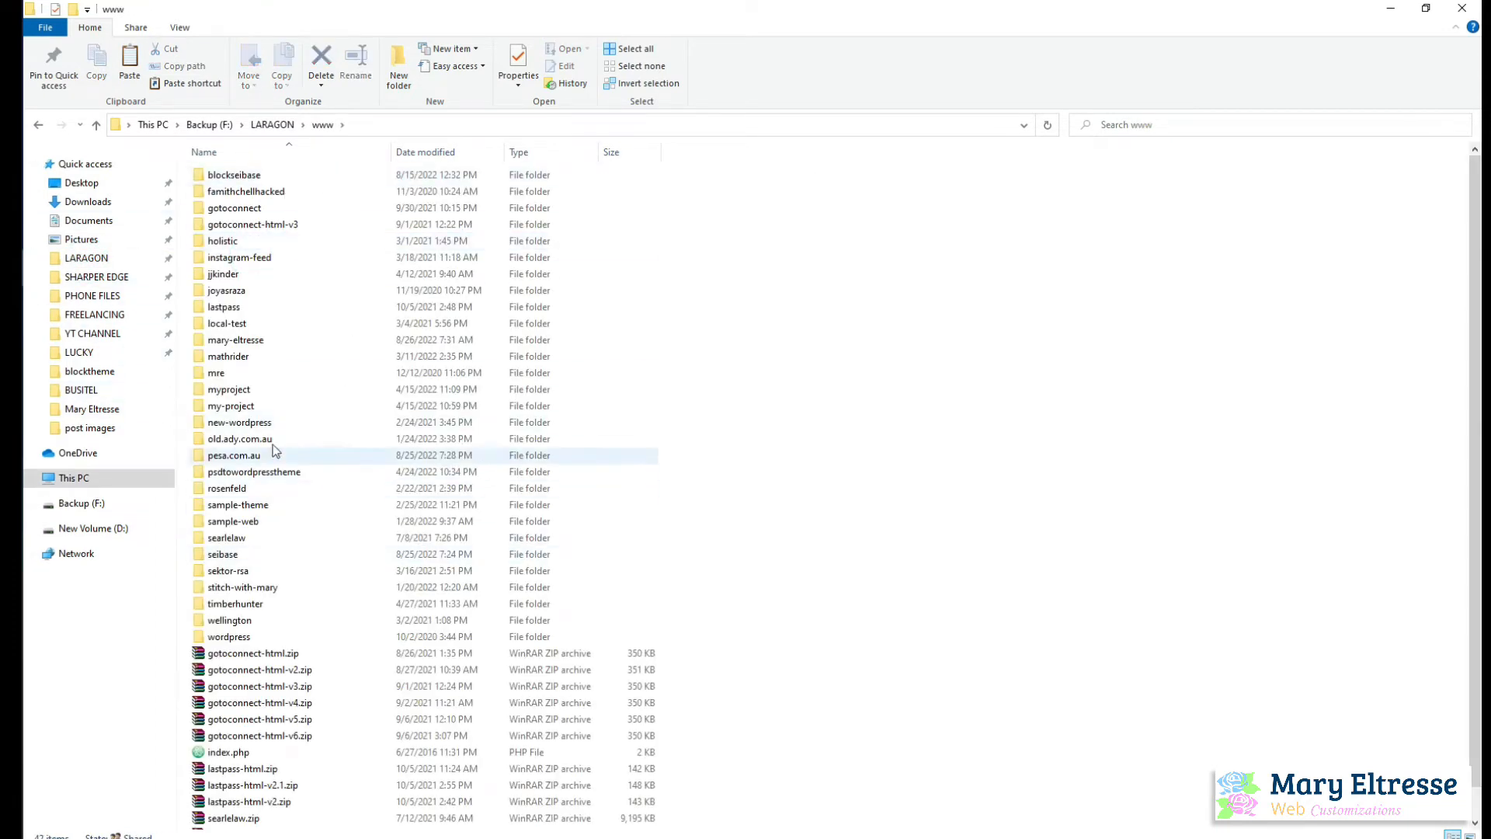
pyautogui.doubleClick(285, 339)
pyautogui.doubleClick(286, 191)
pyautogui.click(295, 184)
pyautogui.click(295, 186)
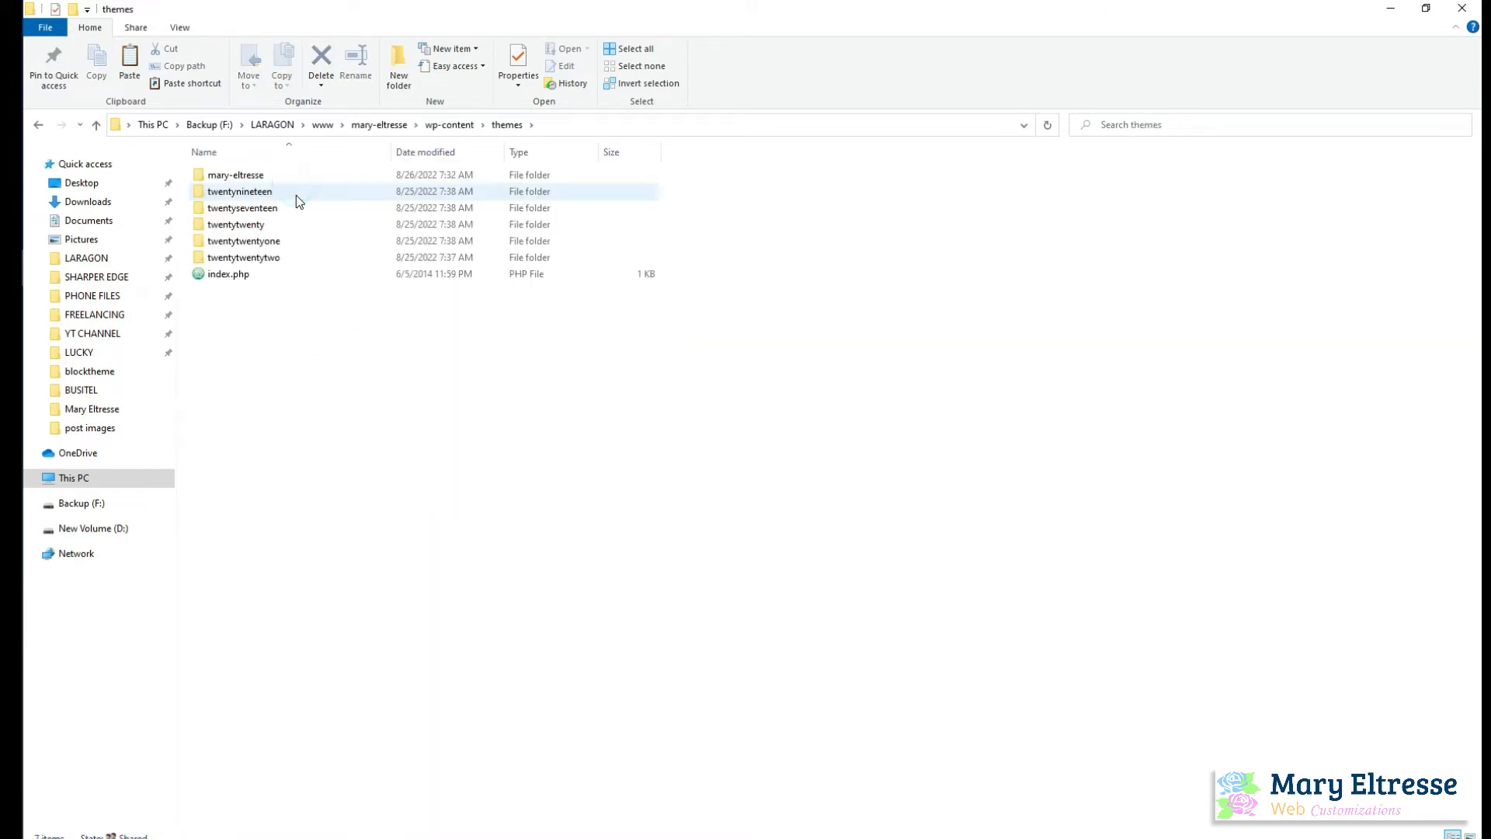
pyautogui.doubleClick(312, 176)
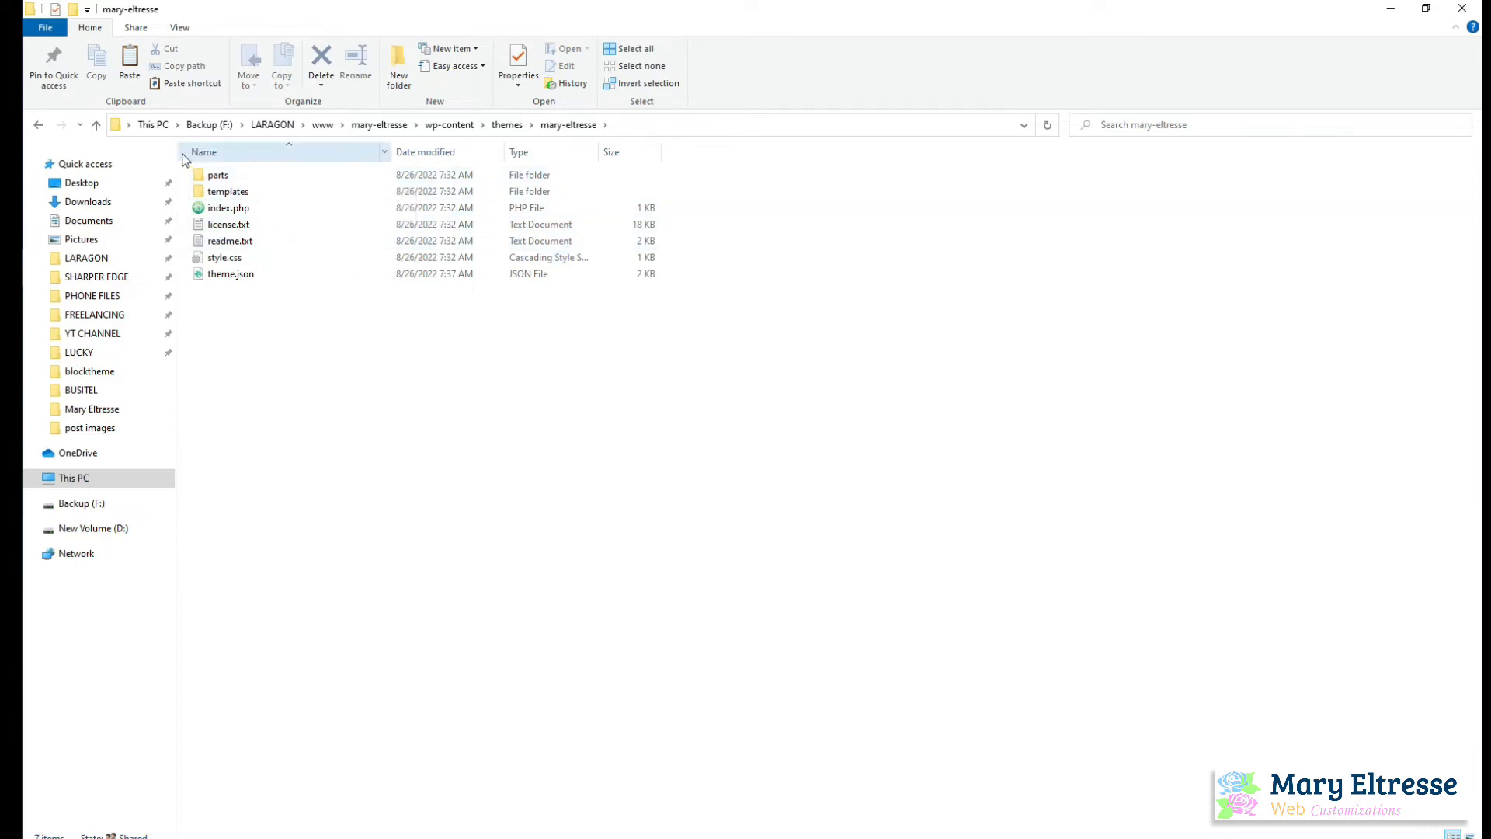
# Create an assets folder in the theme folder and a fonts folder inside it
pyautogui.click(399, 70)
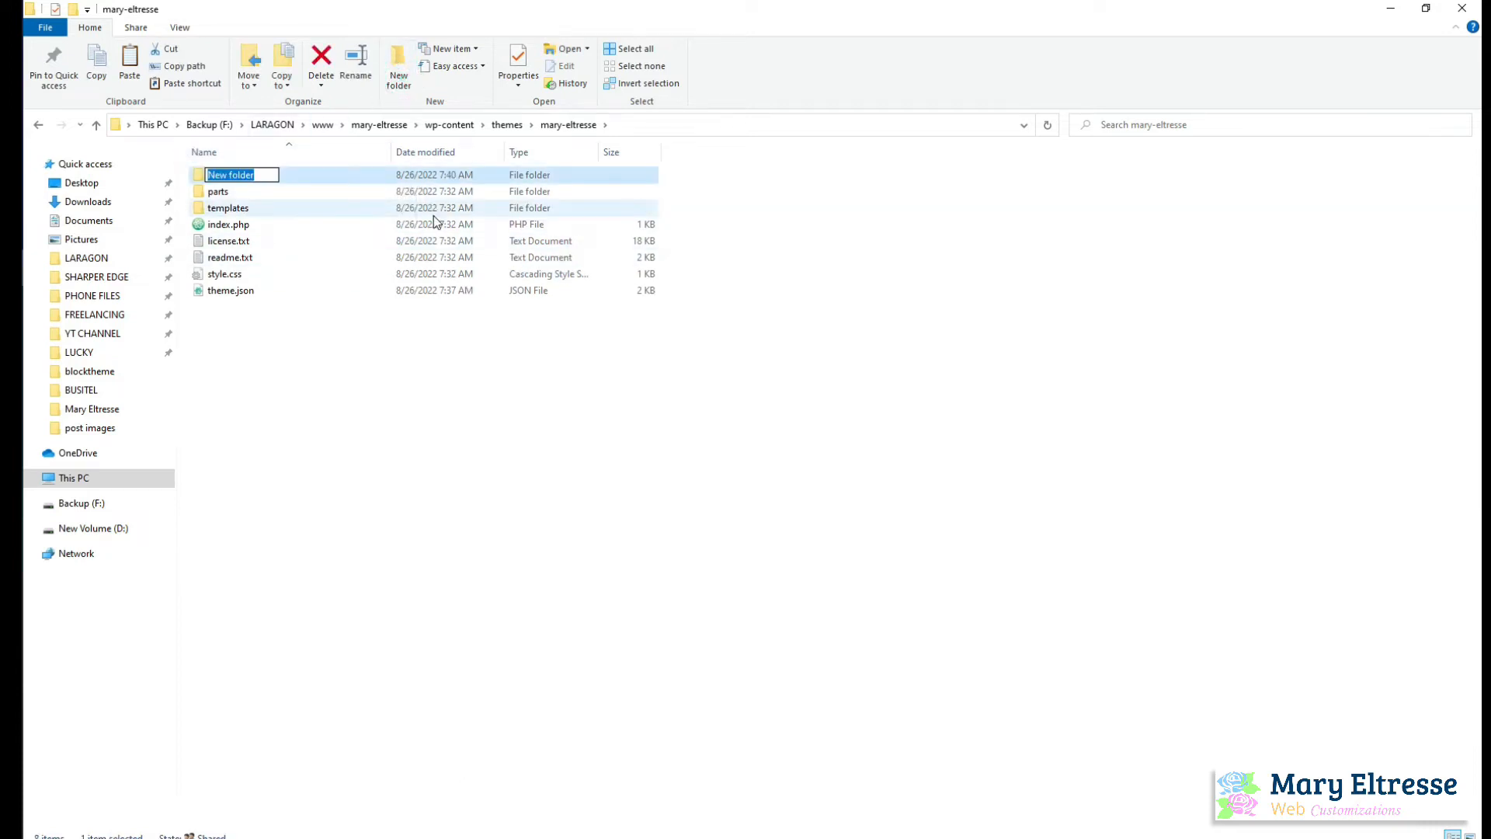
pyautogui.write('assets')
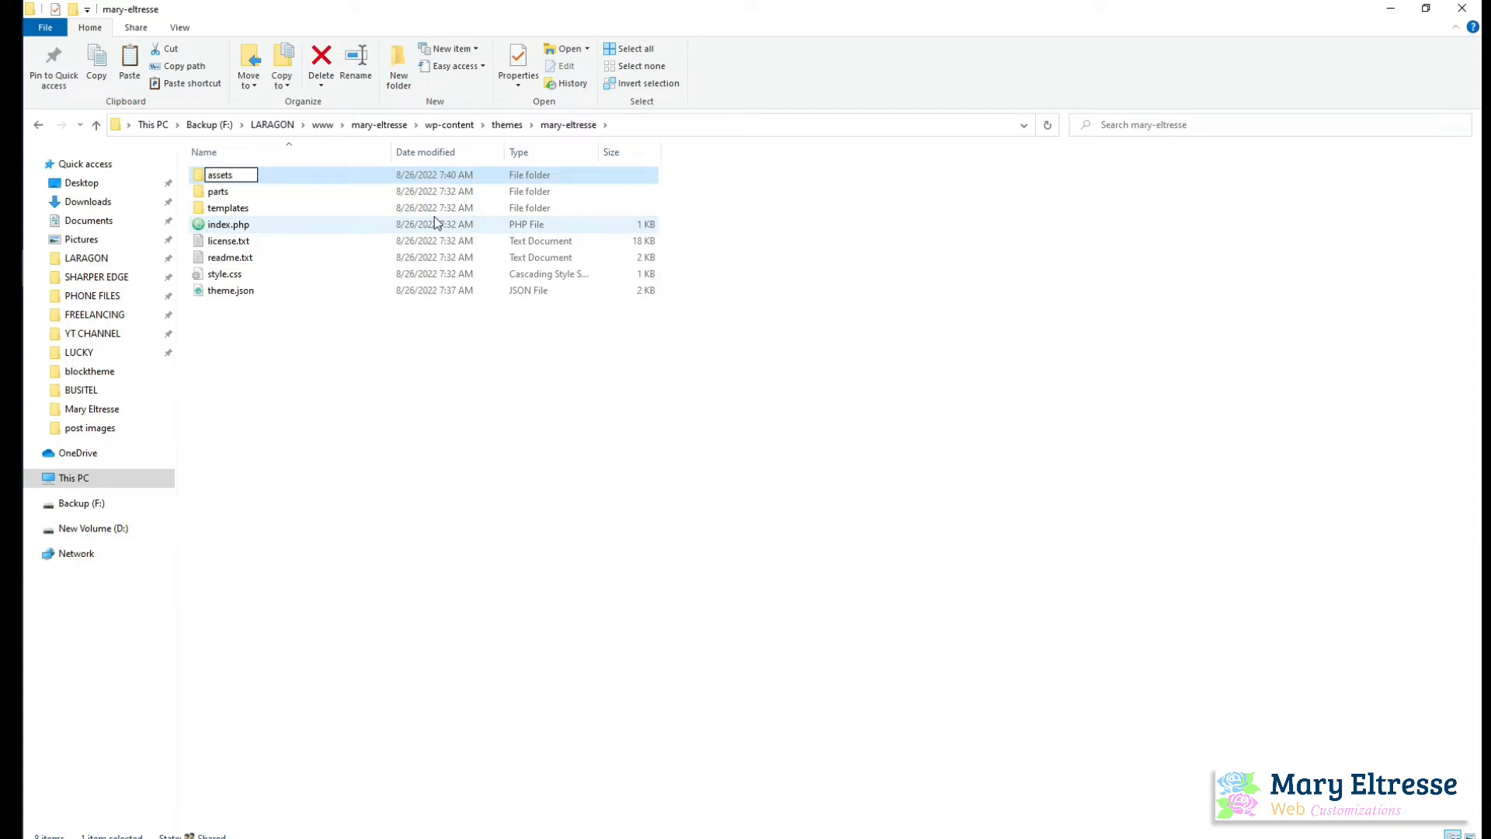
pyautogui.press('Return')
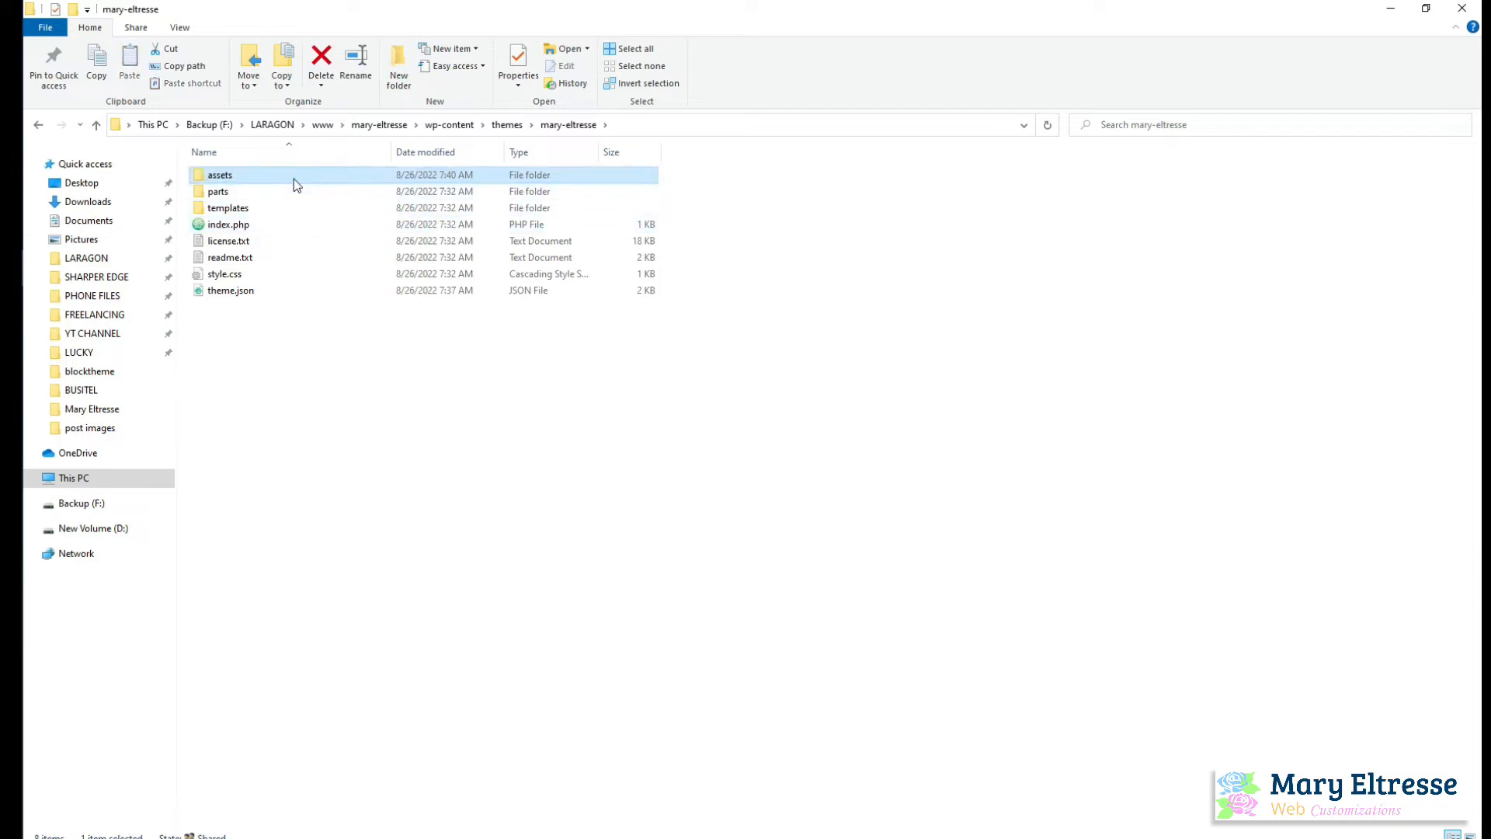
pyautogui.doubleClick(293, 178)
pyautogui.click(394, 71)
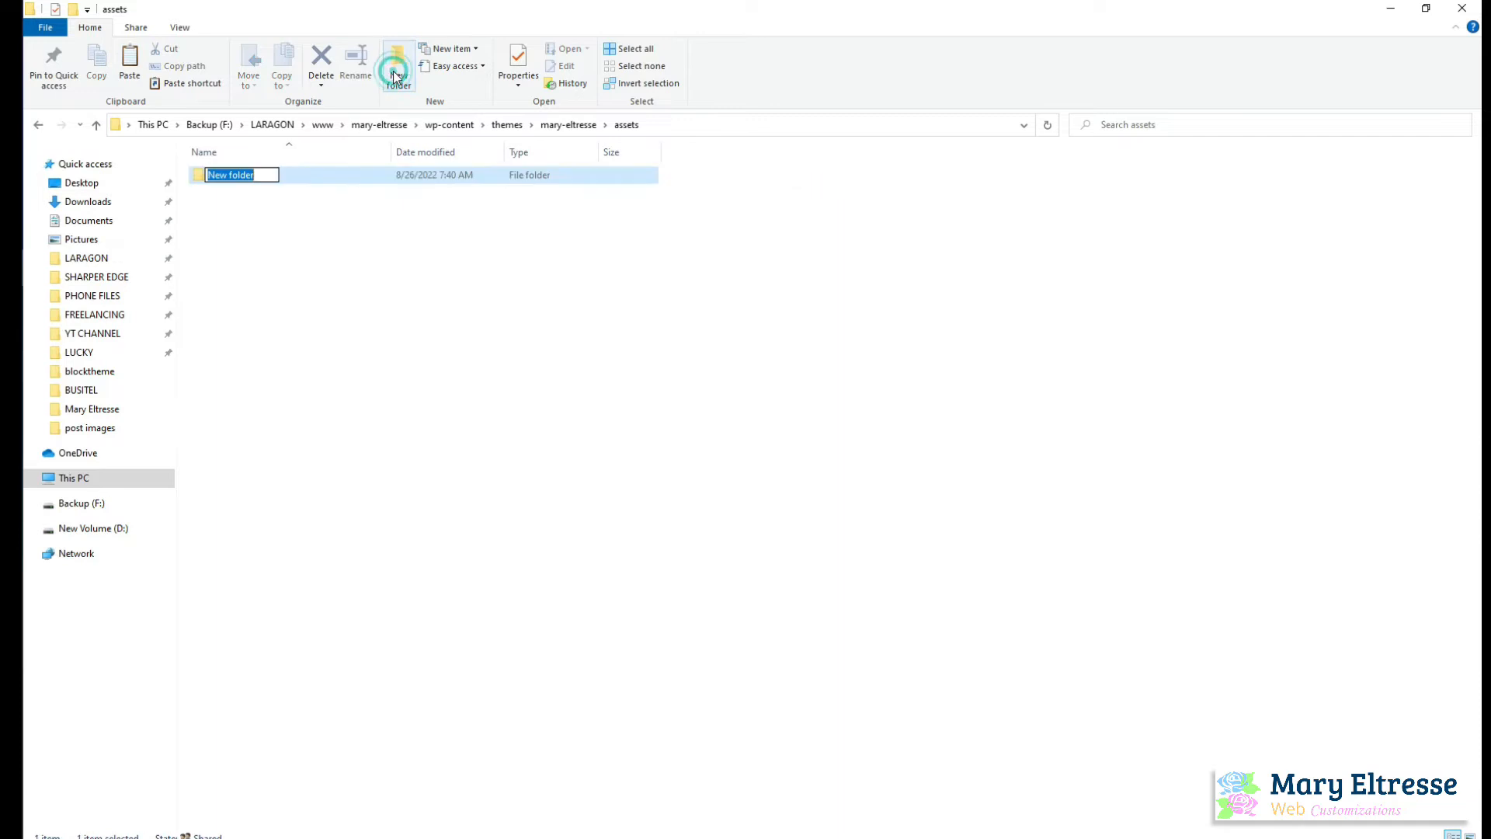
pyautogui.write('fonts')
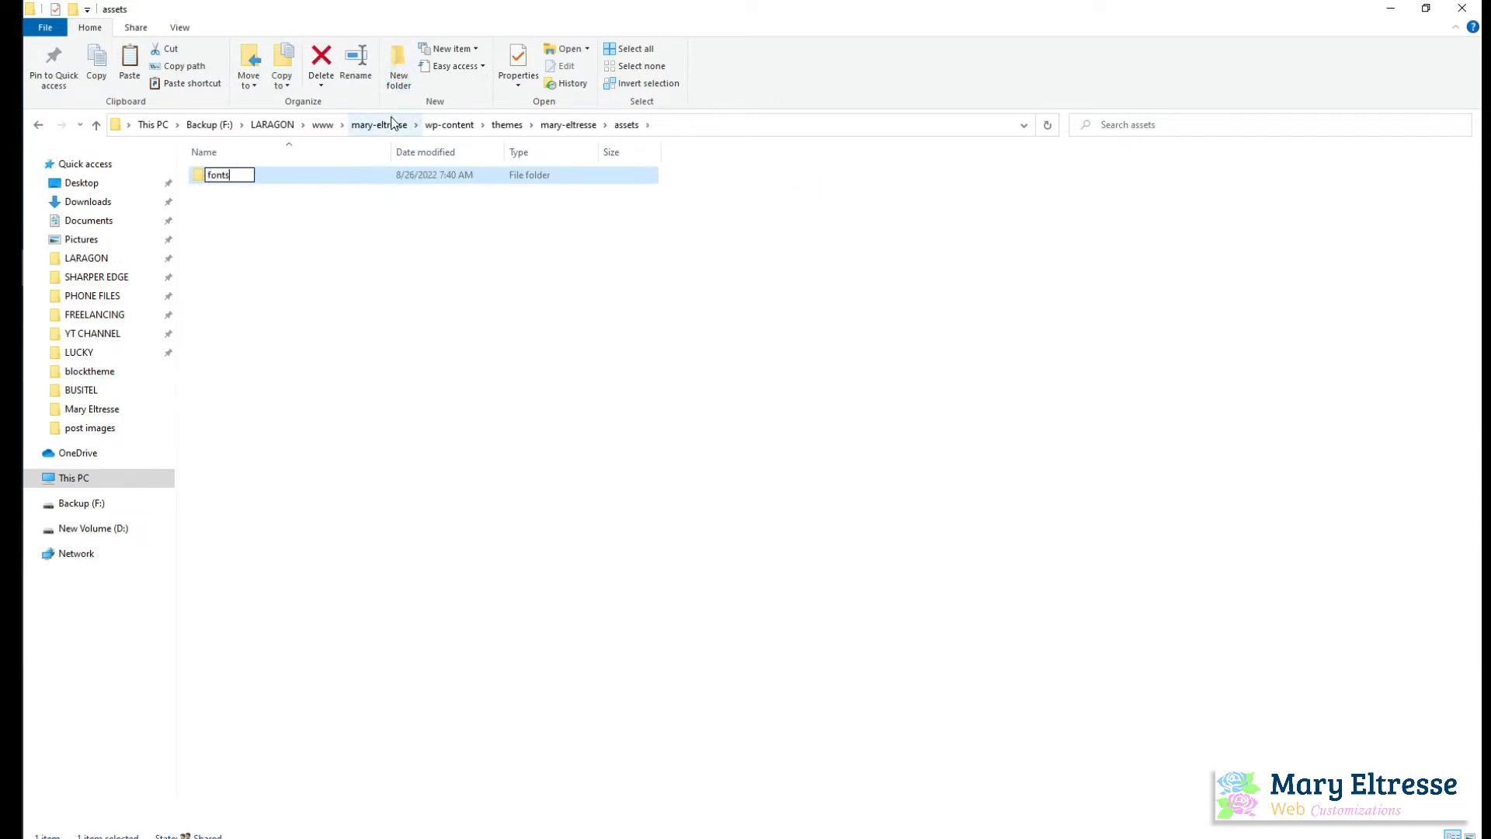
pyautogui.press('Return')
pyautogui.press('Return')
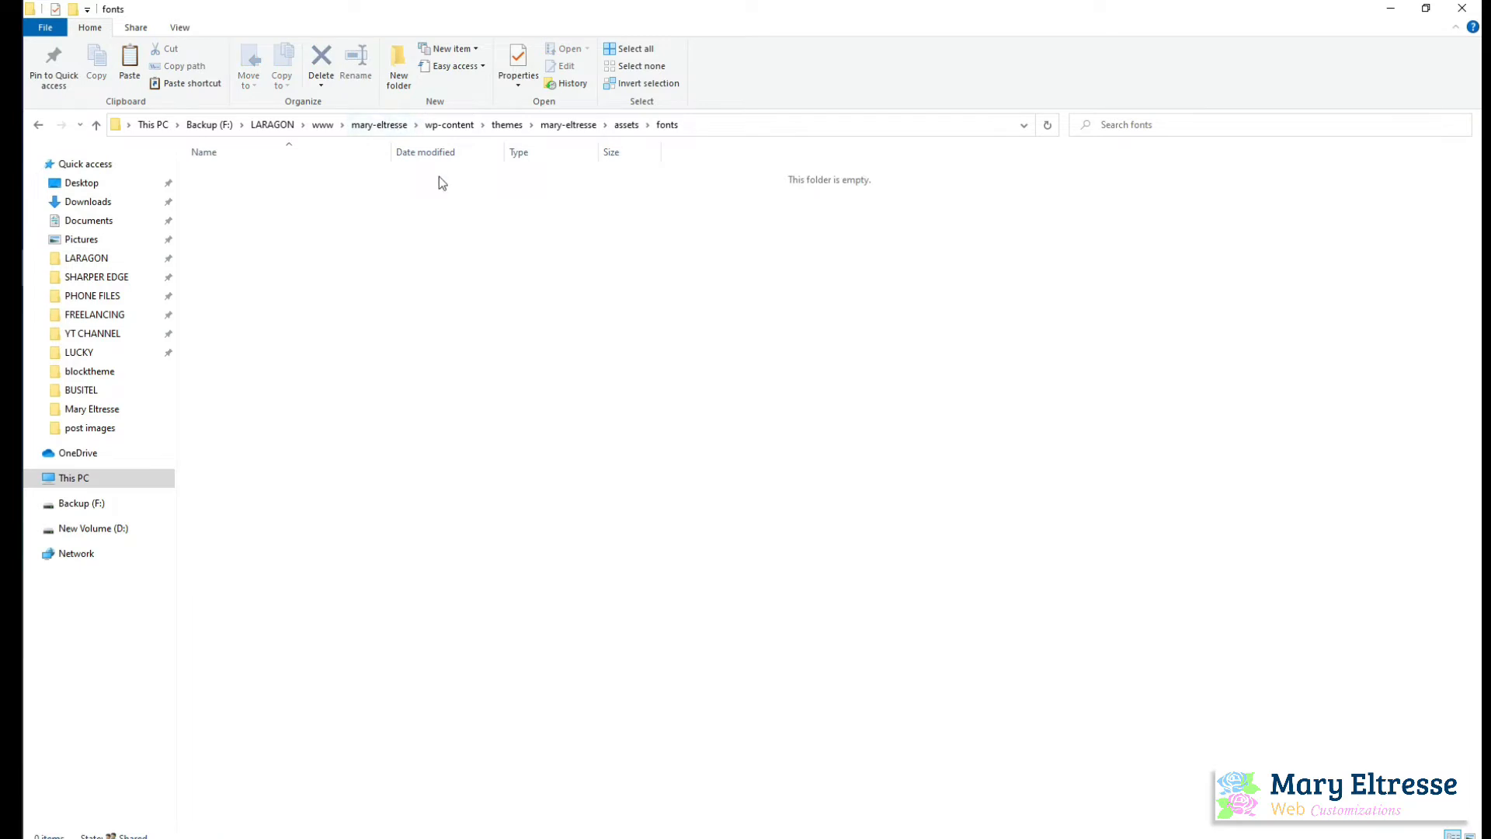
# Paste the copied Bree_Serif folder into the new fonts folder
pyautogui.hotkey('ctrl', 'v')
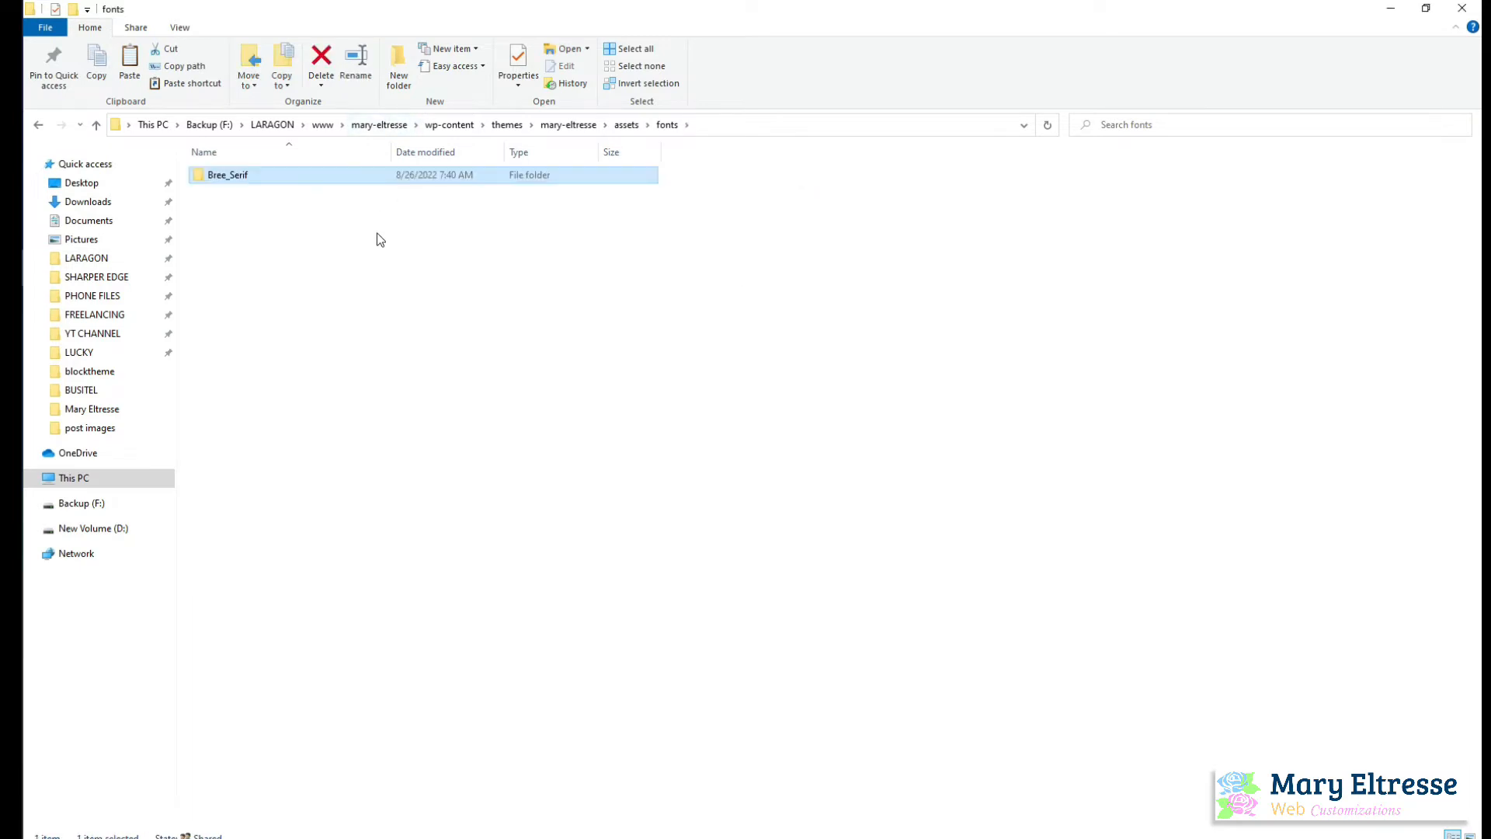
pyautogui.click(546, 248)
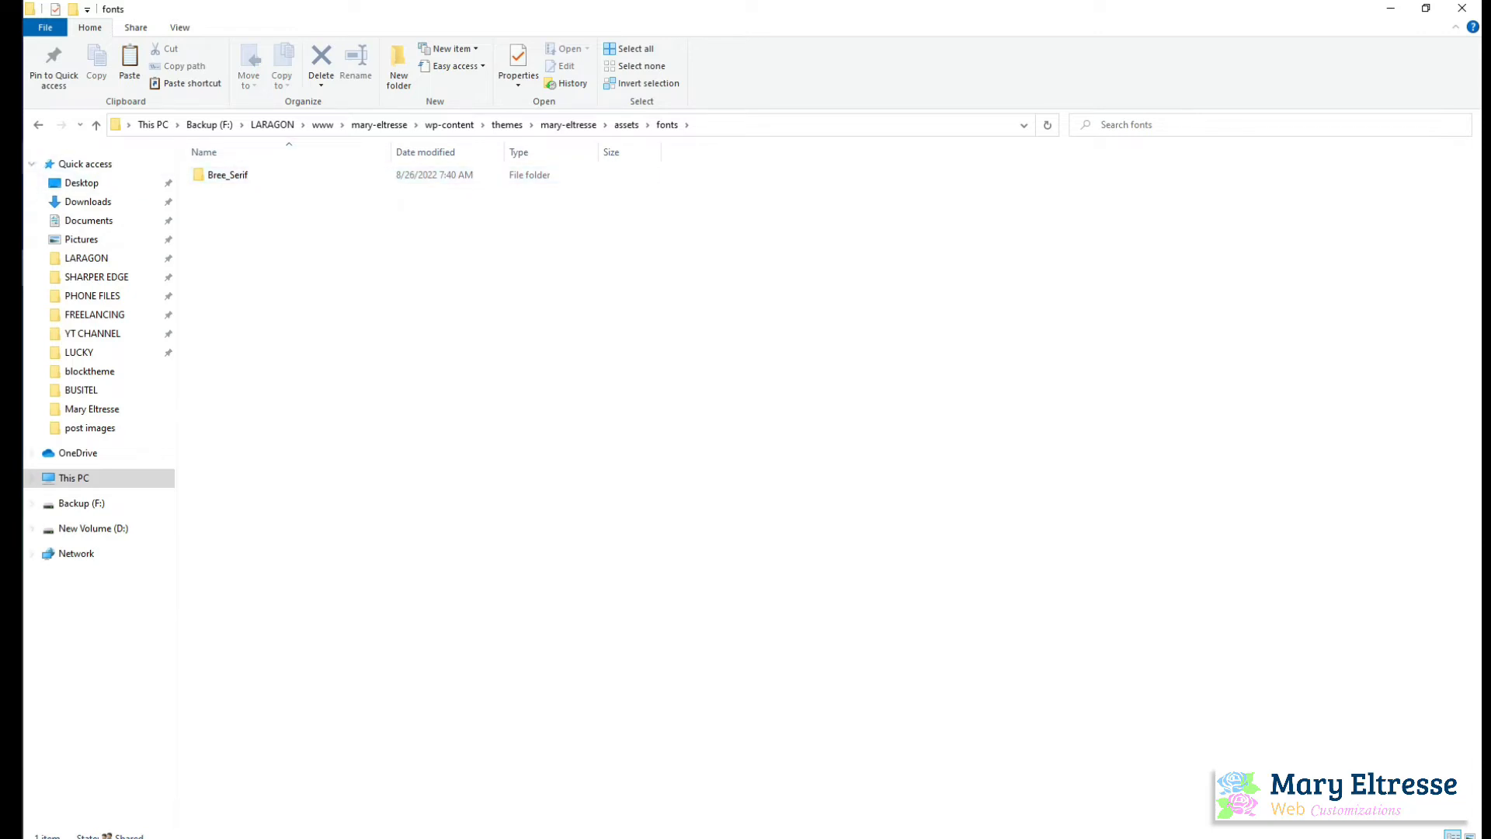
# Return to the typography settings of theme.json in Atom
pyautogui.click(11, 158)
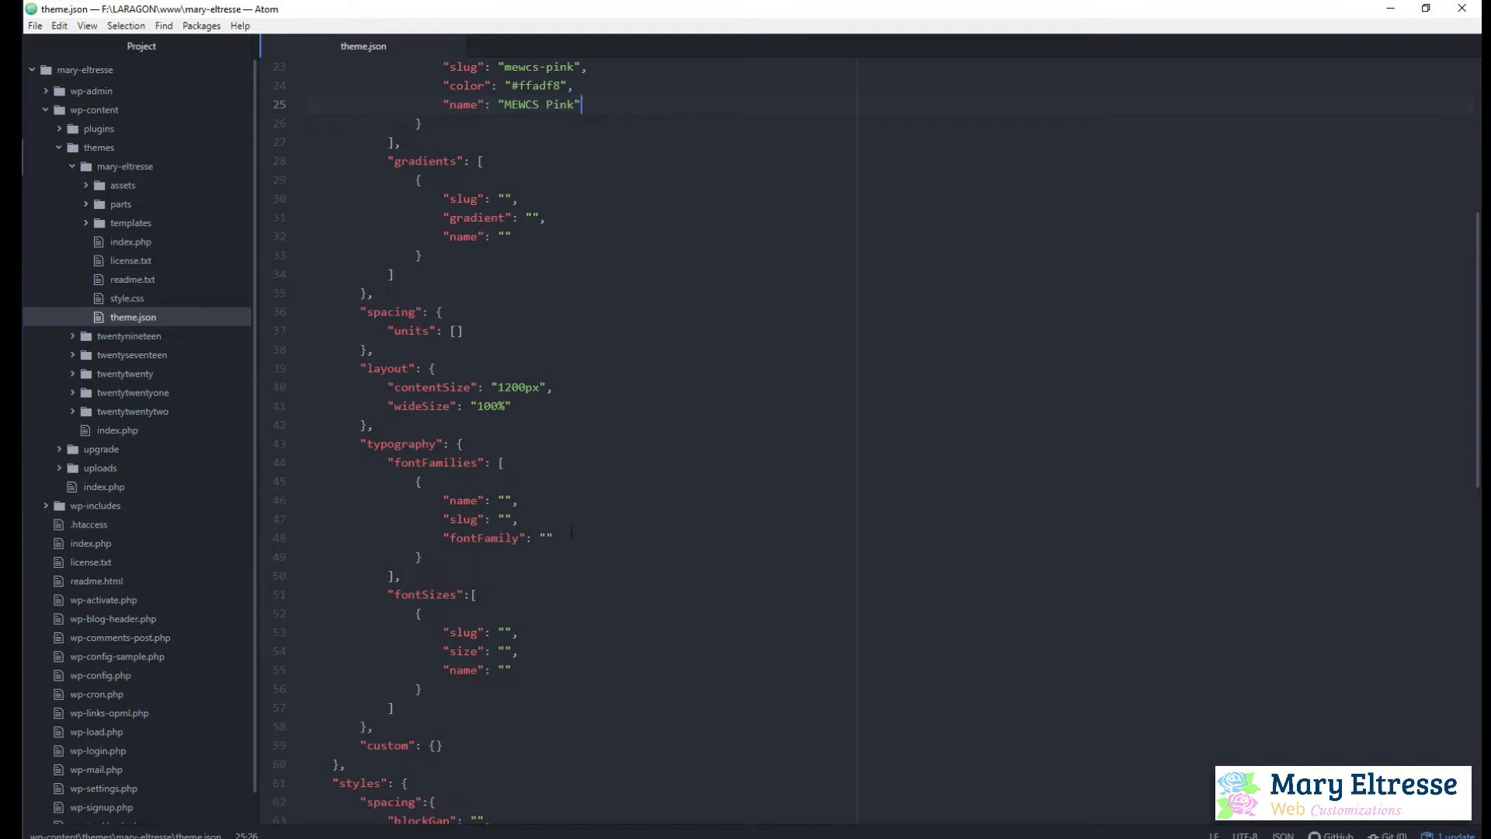
# Move the empty fontFamily line above the name line in the fontFamilies entry of theme.json
pyautogui.moveTo(443, 534); pyautogui.dragTo(564, 531)
pyautogui.hotkey('ctrl', 'c')
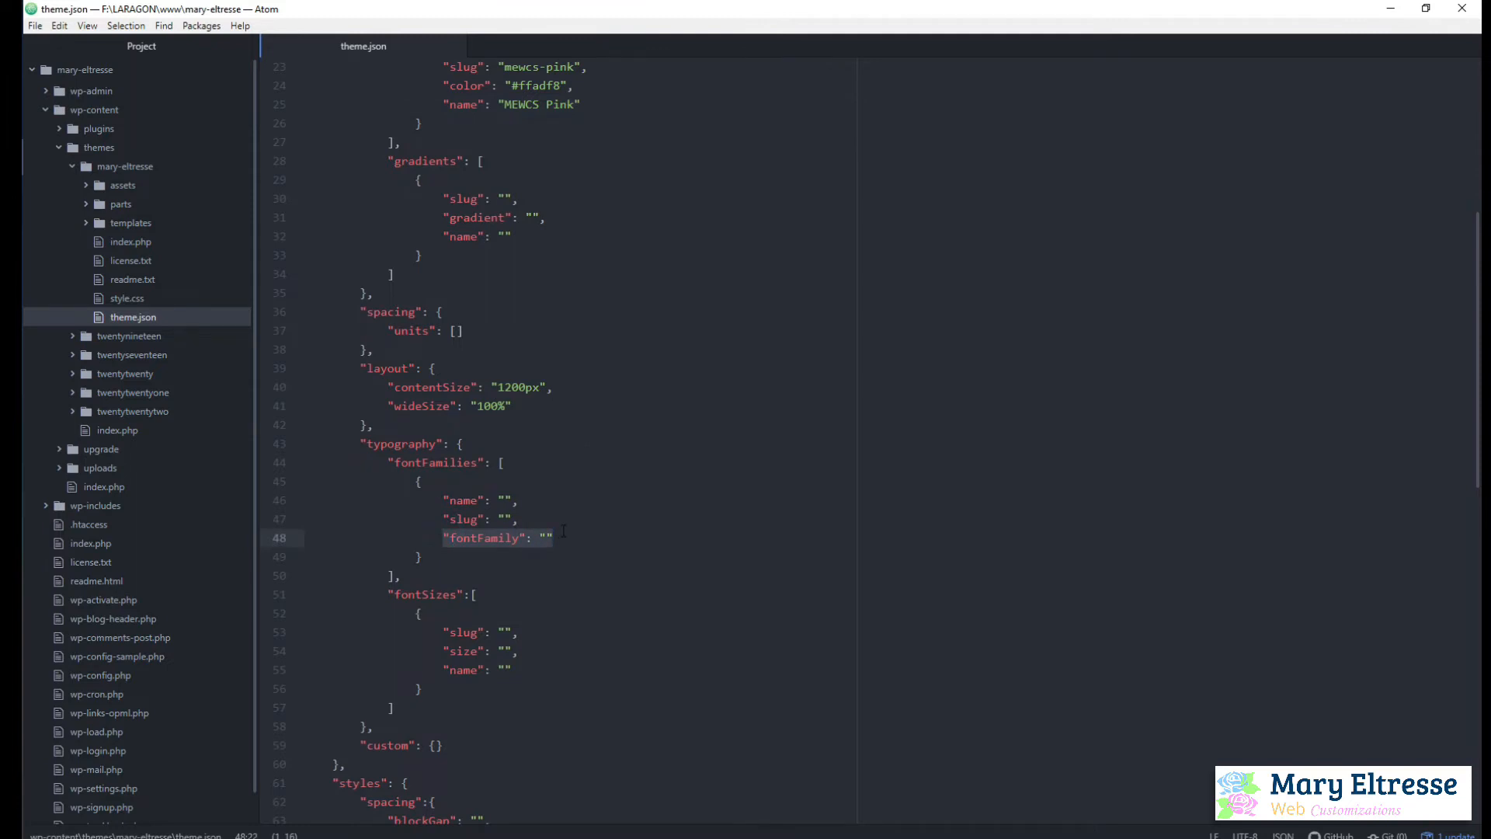
pyautogui.press('BackSpace')
pyautogui.click(513, 483)
pyautogui.press('Return')
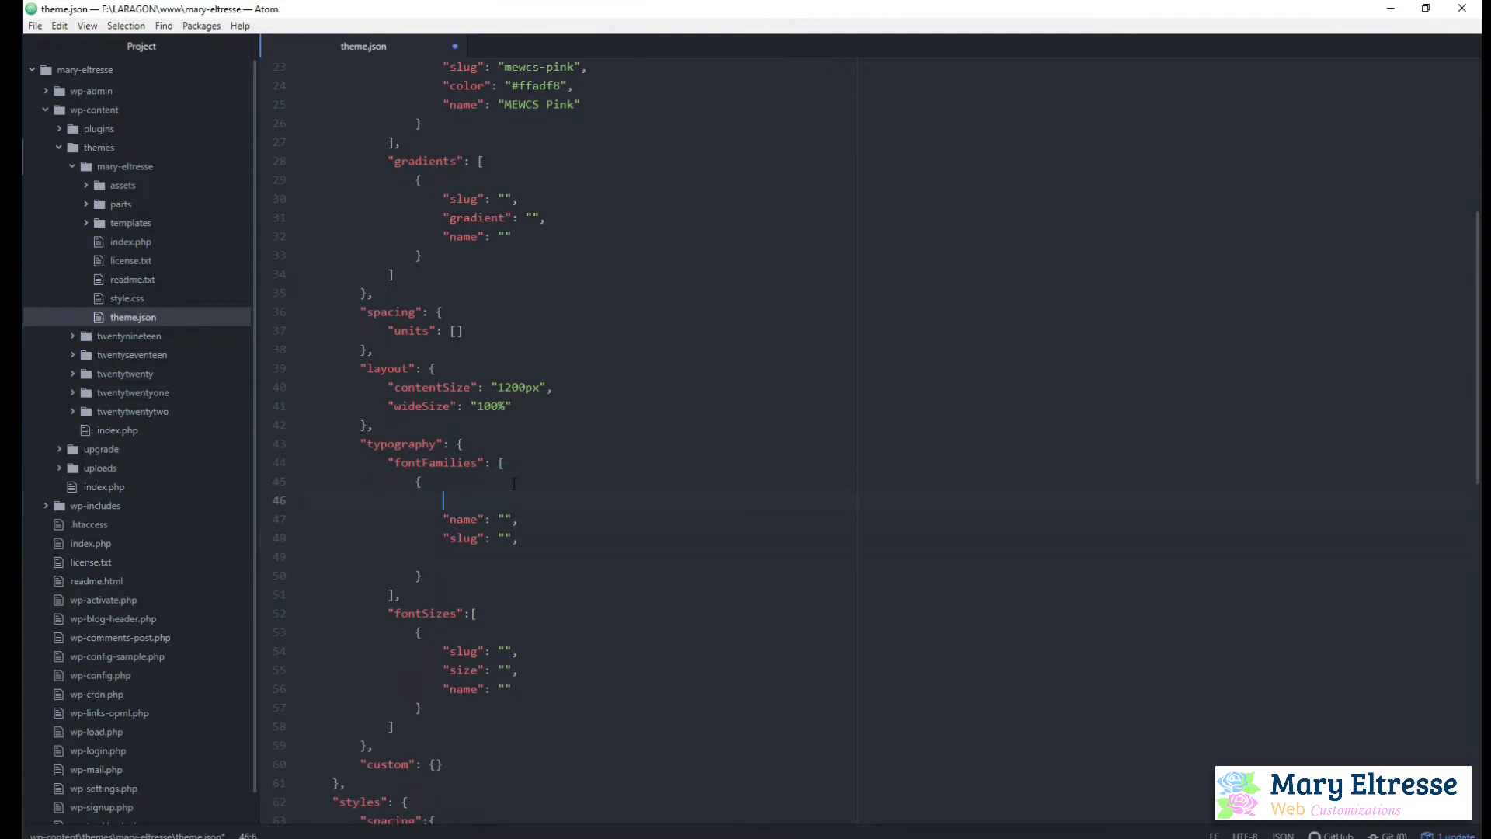
pyautogui.hotkey('ctrl', 'v')
# Fix the entry's commas by adding one after fontFamily and removing the one after slug, and delete the leftover blank line
pyautogui.click(515, 556)
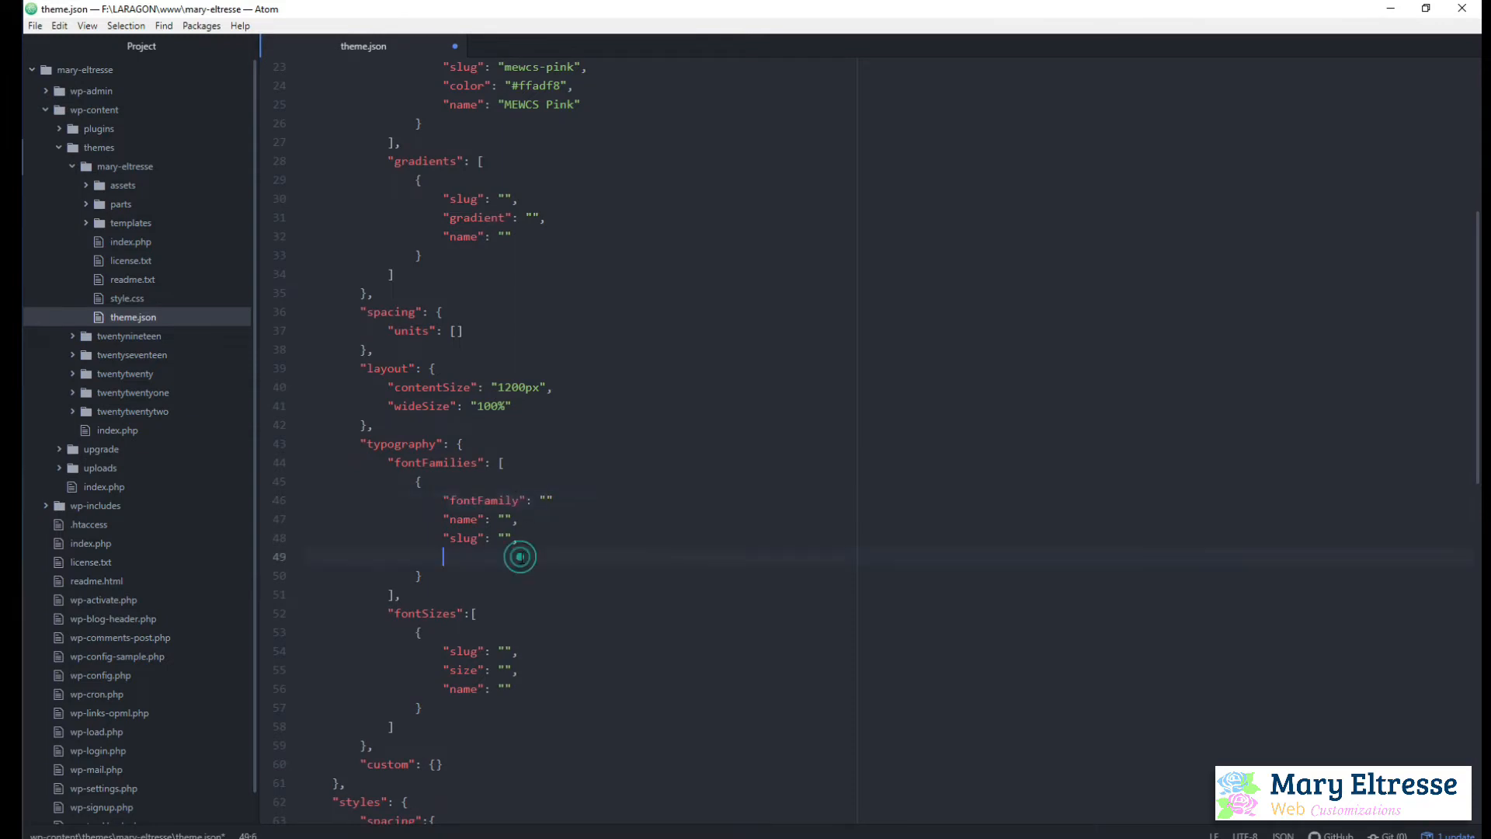
pyautogui.click(535, 538)
pyautogui.press('BackSpace')
pyautogui.click(624, 499)
pyautogui.write(',')
pyautogui.click(522, 552)
pyautogui.press('BackSpace')
# Switch to the Bree Serif page of Google Fonts in Chrome and select its Regular 400 style
pyautogui.hotkey('alt', 'Tab')
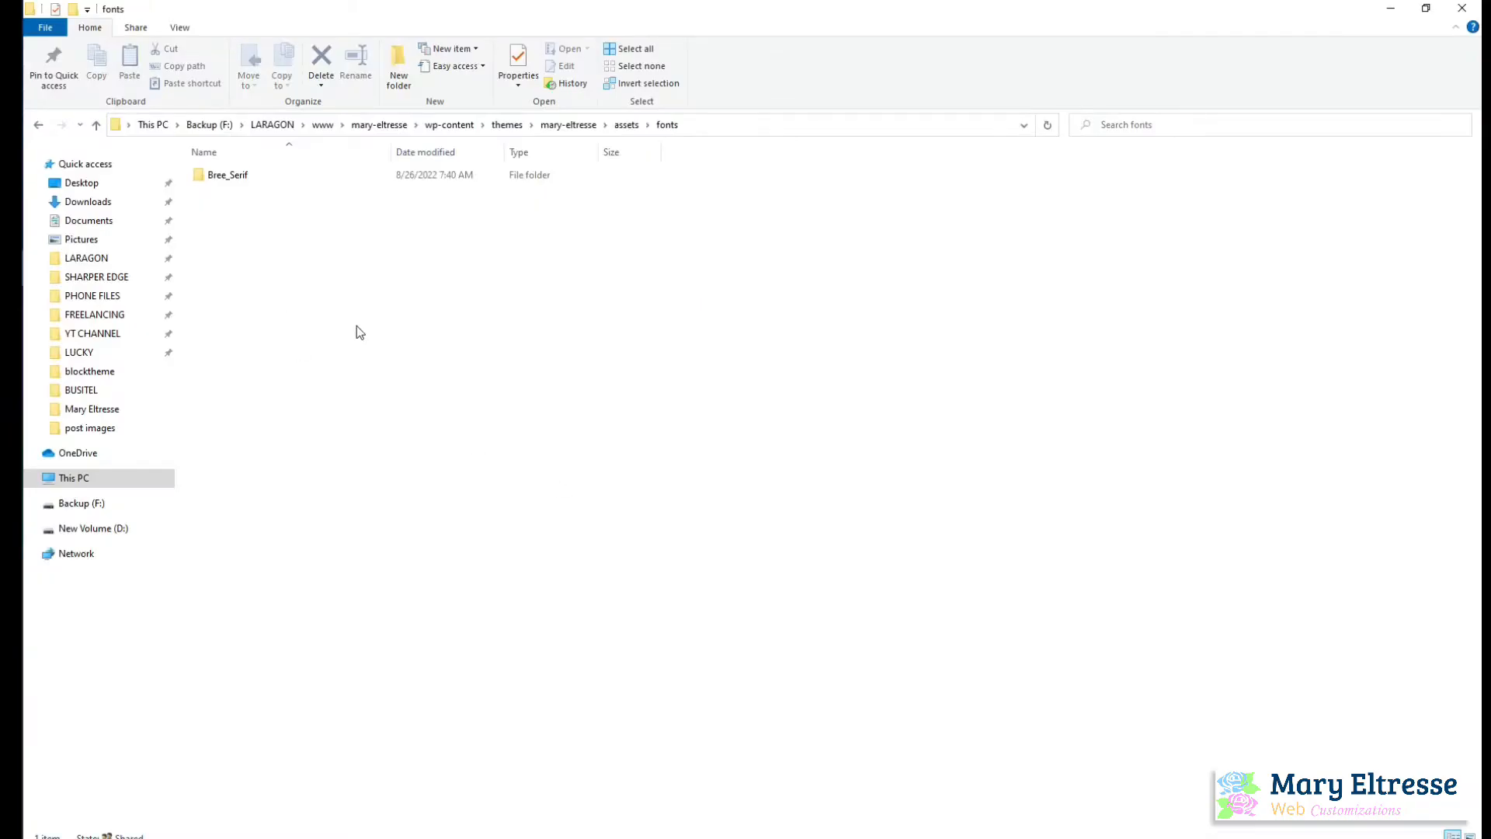
pyautogui.hotkey('alt', 'Tab')
pyautogui.hotkey('alt', 'Tab')
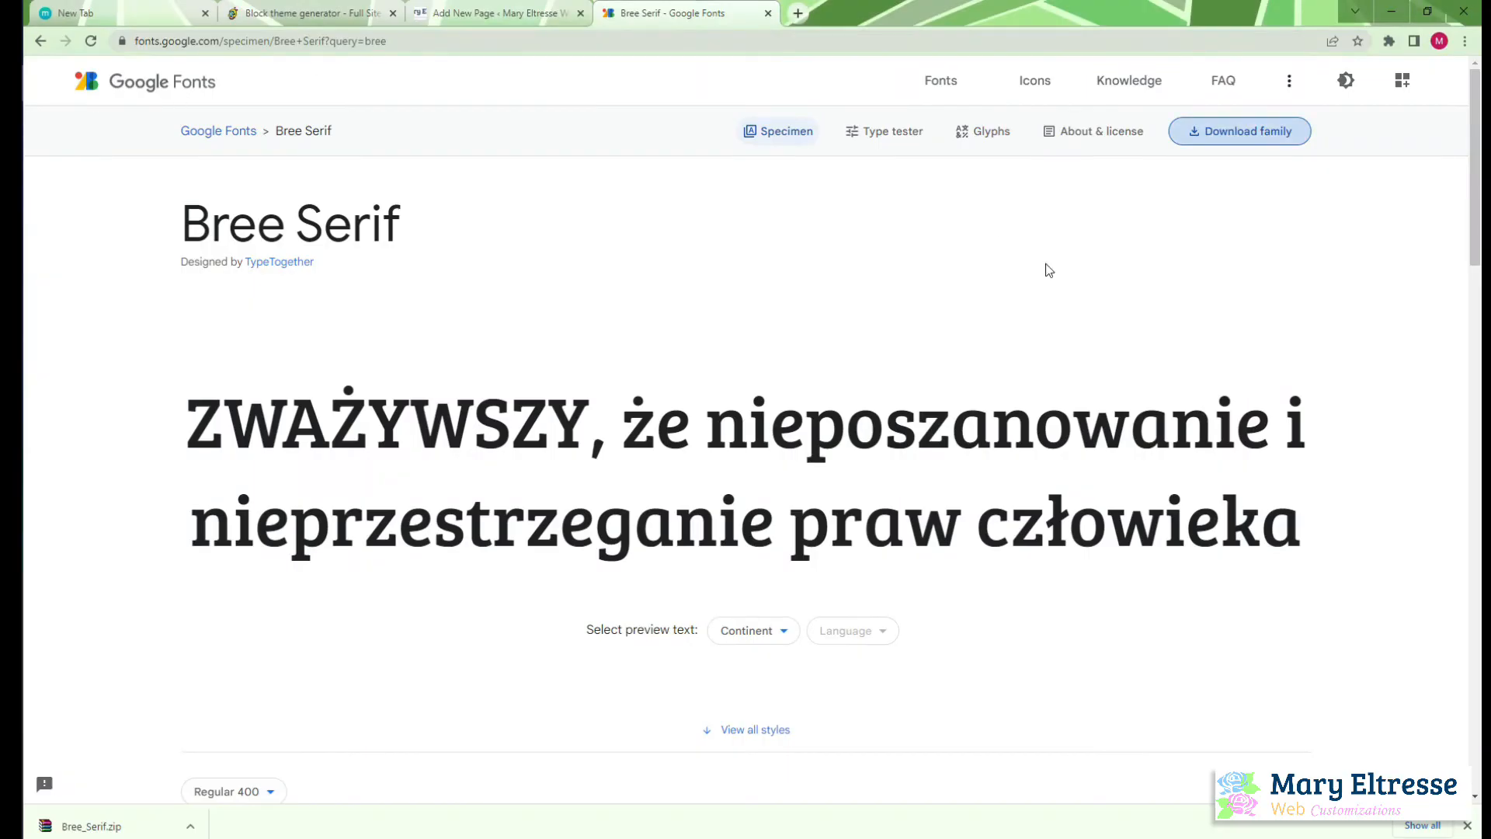
pyautogui.scroll(-9, 981, 476)
pyautogui.rightClick(978, 484)
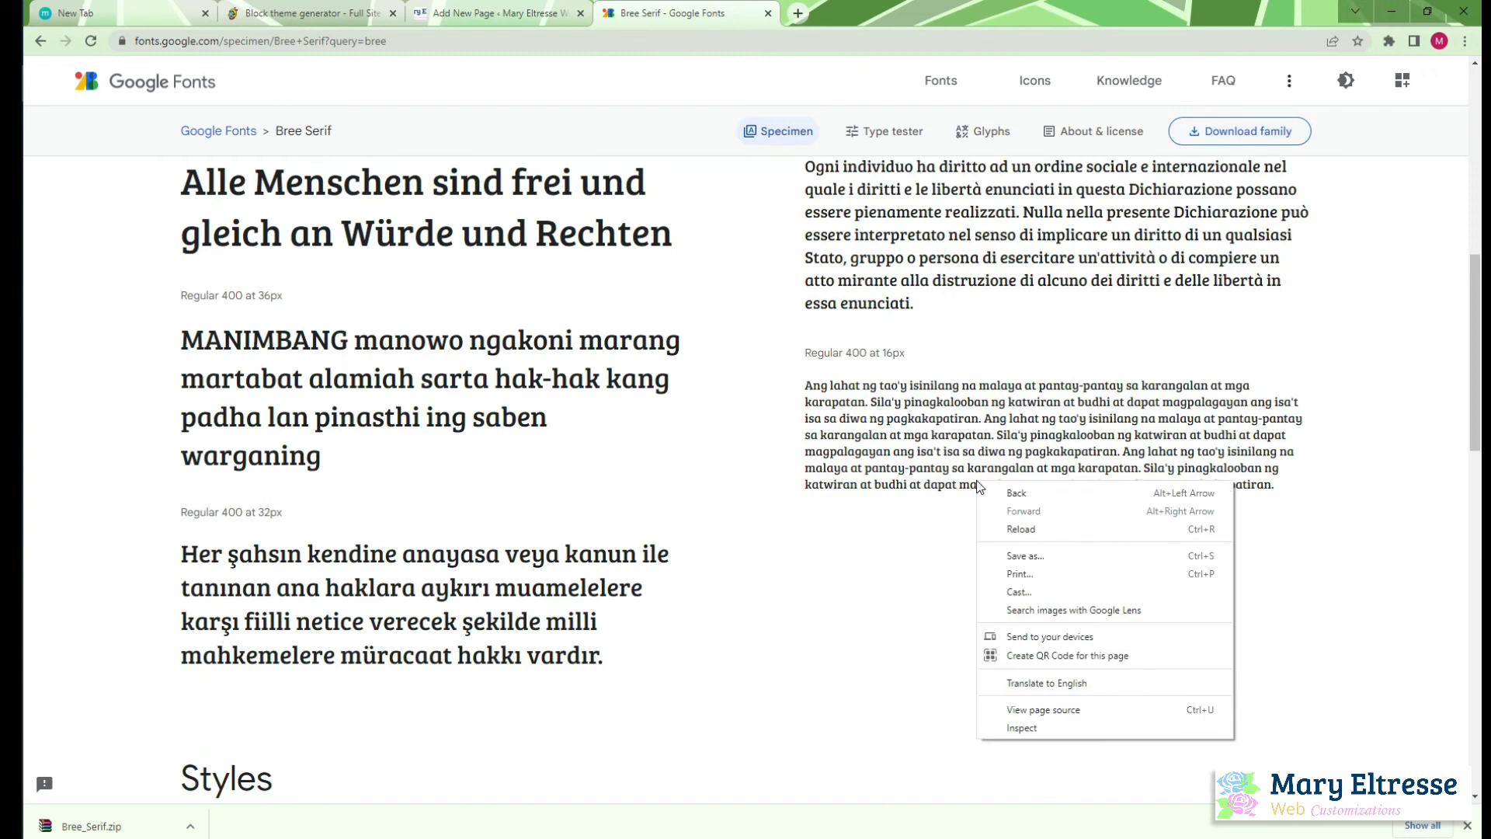
pyautogui.click(547, 234)
pyautogui.scroll(8, 1005, 458)
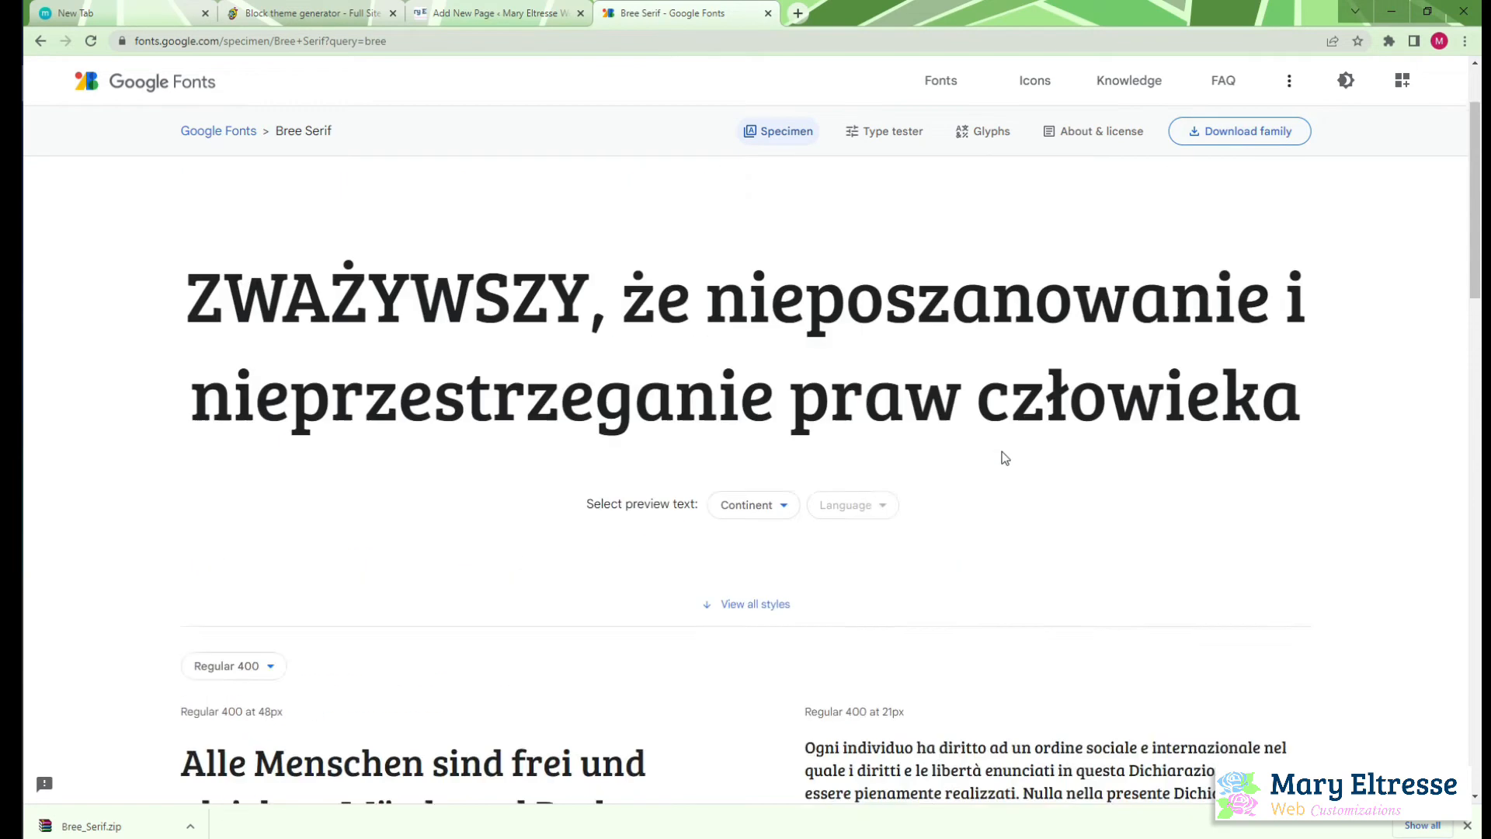
pyautogui.scroll(2, 1005, 457)
pyautogui.scroll(-5, 1003, 452)
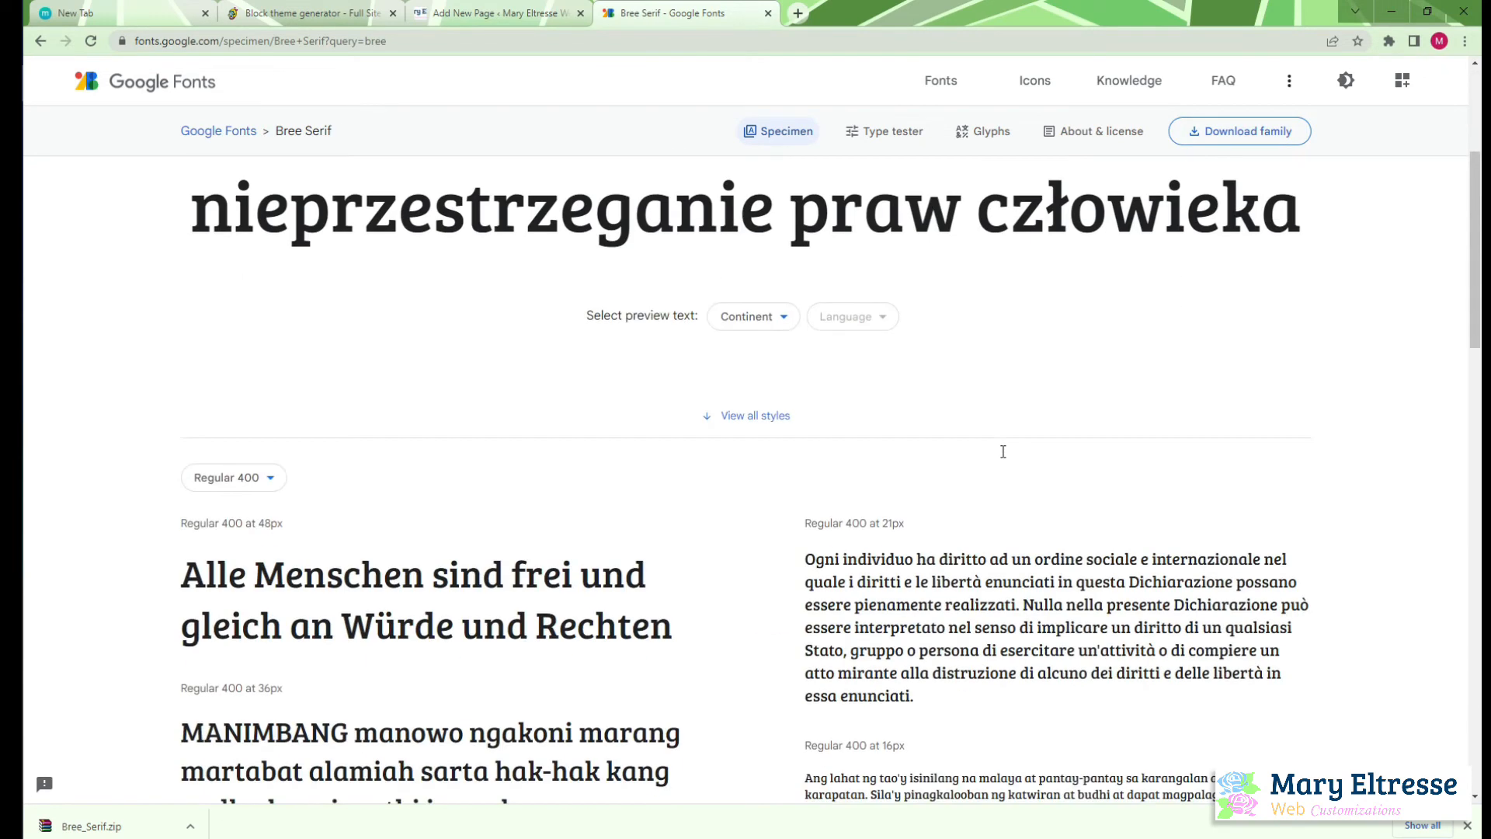
pyautogui.click(764, 427)
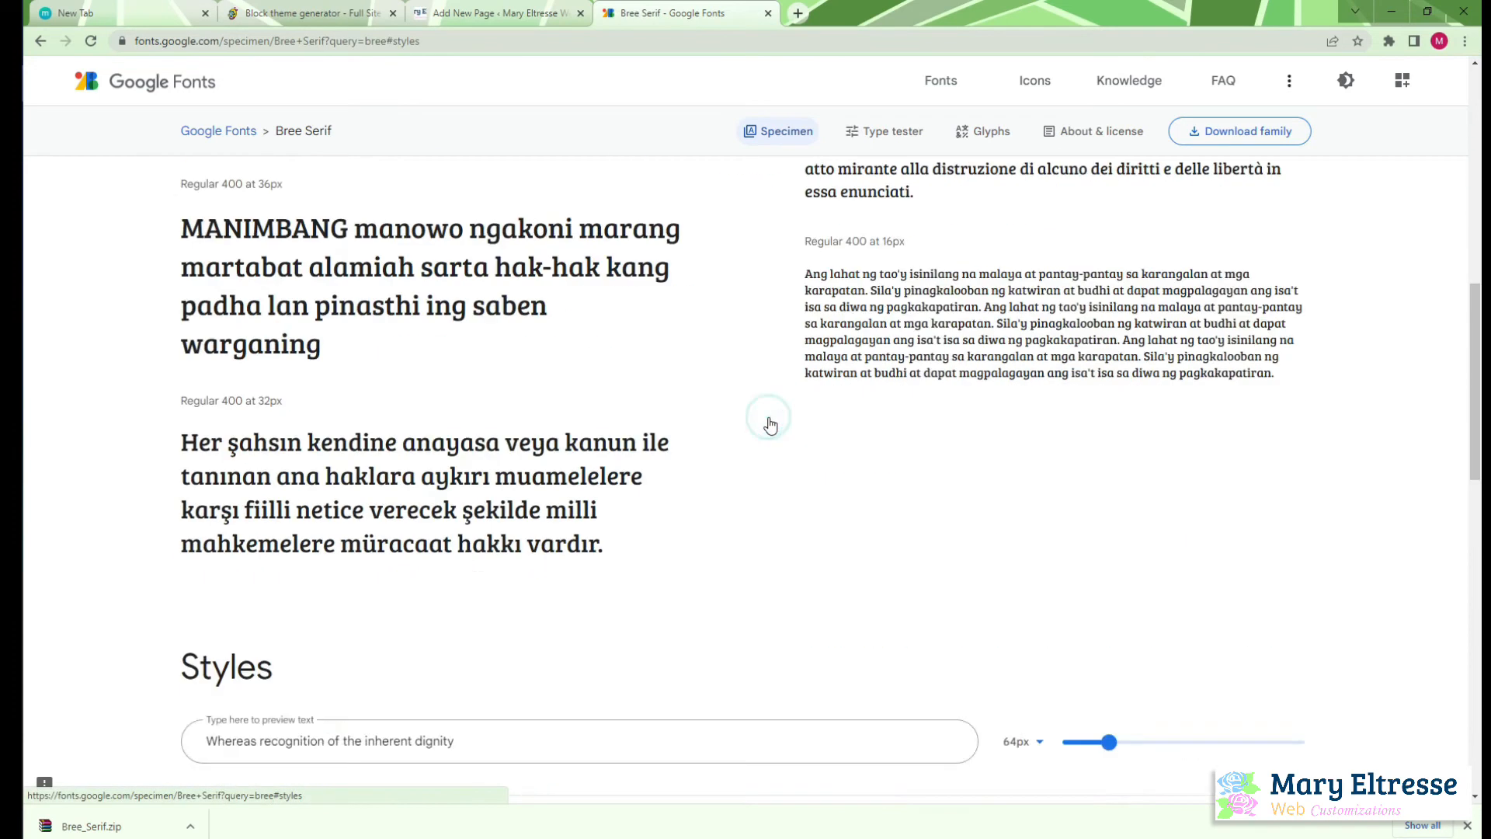
pyautogui.click(1252, 404)
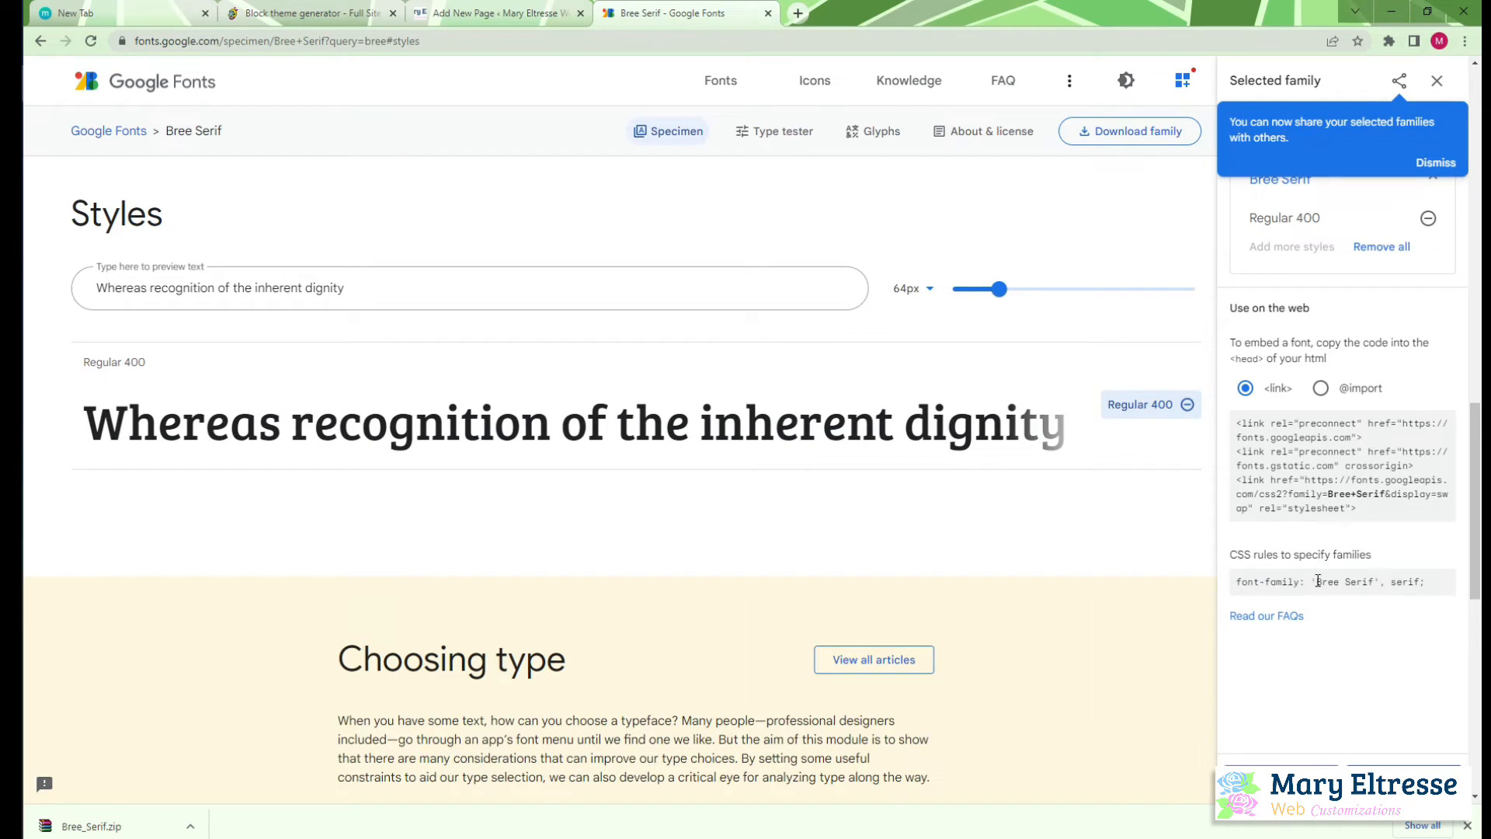
# Copy the CSS font-family value from Google Fonts into fontFamily in theme.json as 'Bree Serif', serif, without the semicolon
pyautogui.moveTo(1312, 583); pyautogui.dragTo(1433, 588)
pyautogui.hotkey('ctrl', 'c')
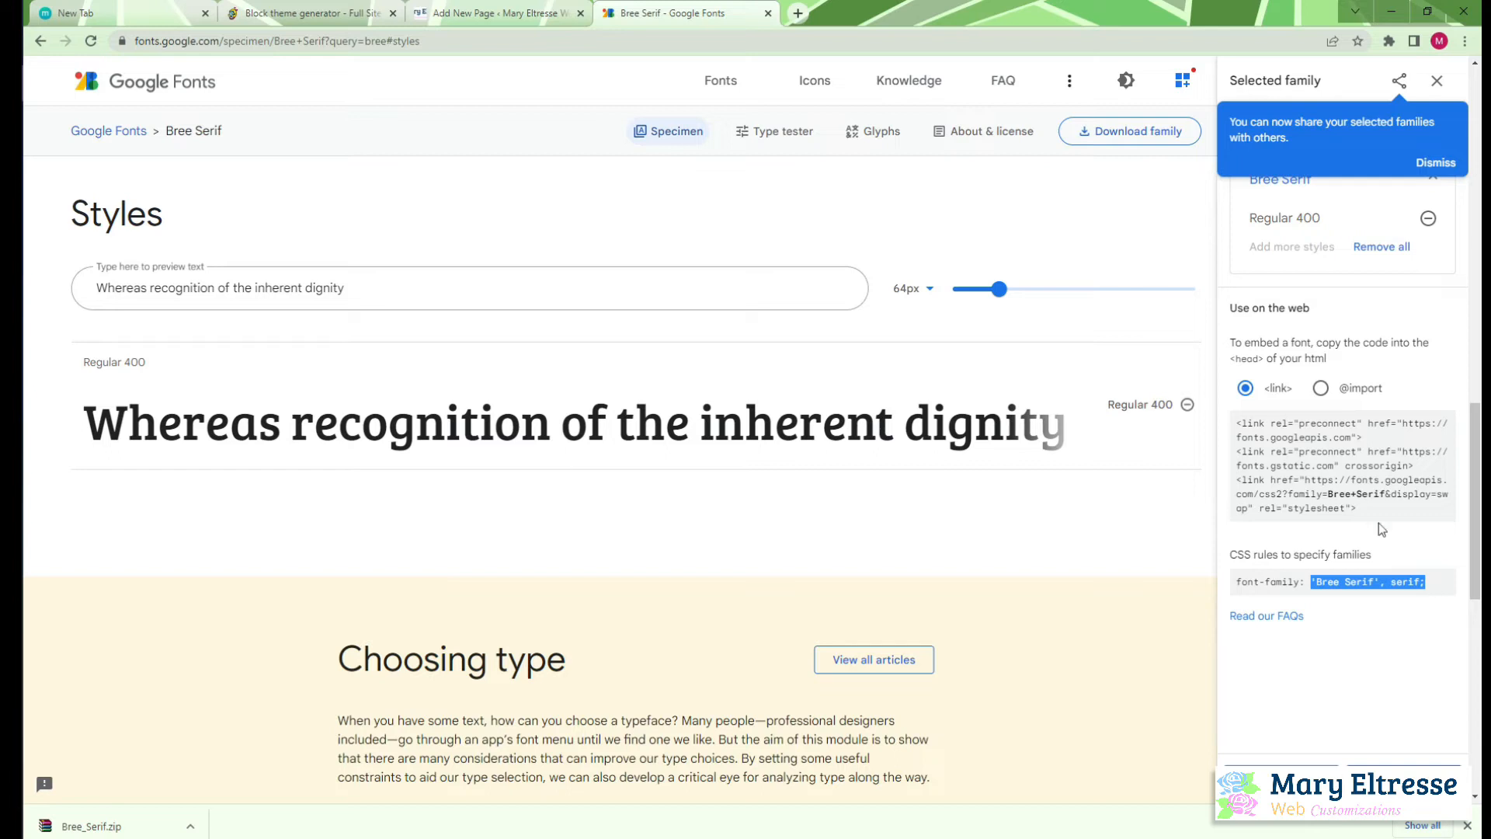
pyautogui.click(11, 158)
pyautogui.click(544, 500)
pyautogui.hotkey('ctrl', 'v')
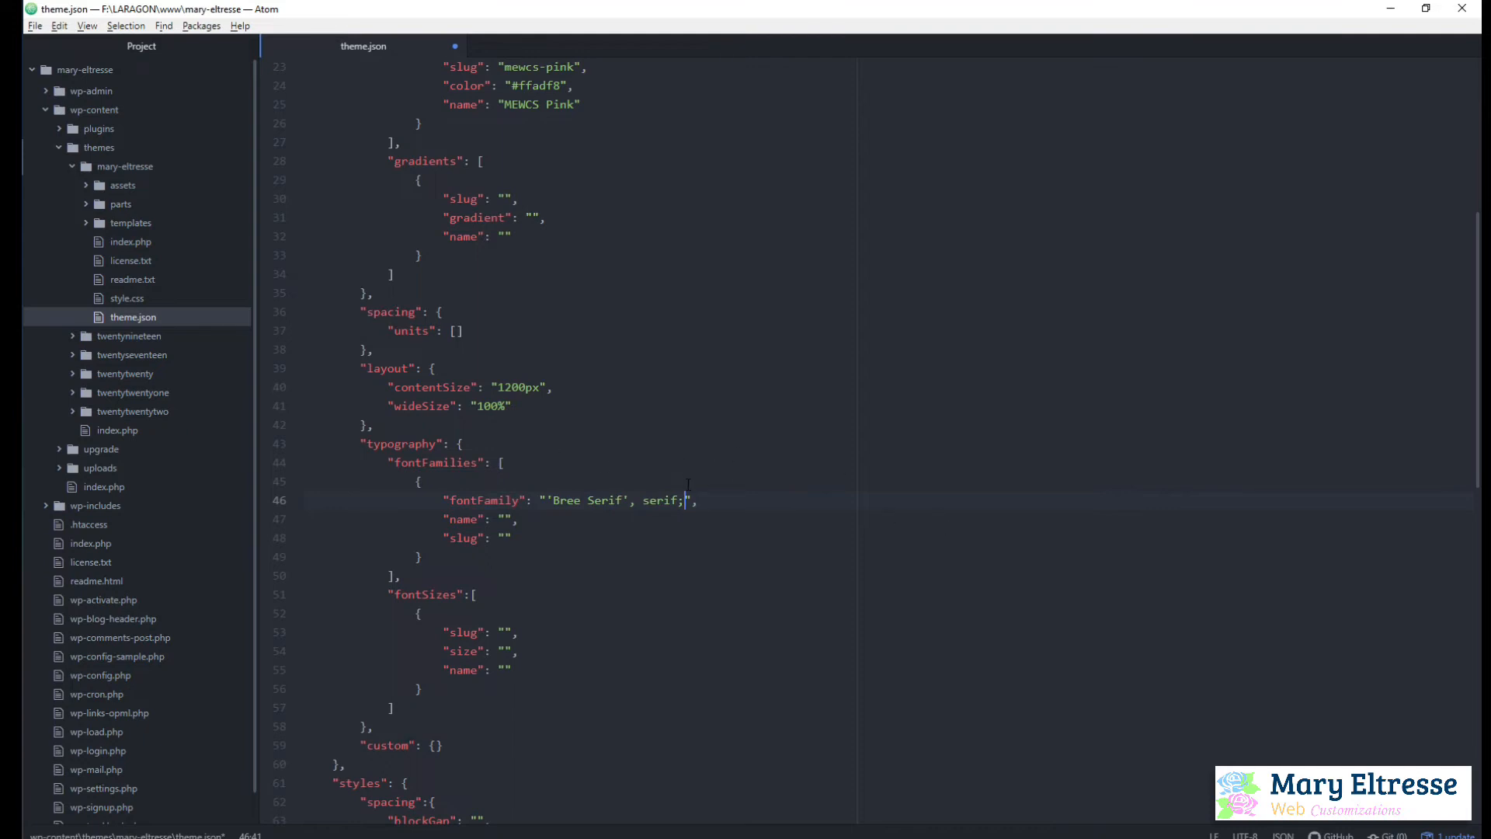
pyautogui.press('BackSpace')
# Set the name of the font family entry to BreeSerif
pyautogui.click(505, 516)
pyautogui.write('BreeSerif')
# Set the slug of the font family entry to bree-serif and save theme.json
pyautogui.click(505, 537)
pyautogui.write('rree-ser')
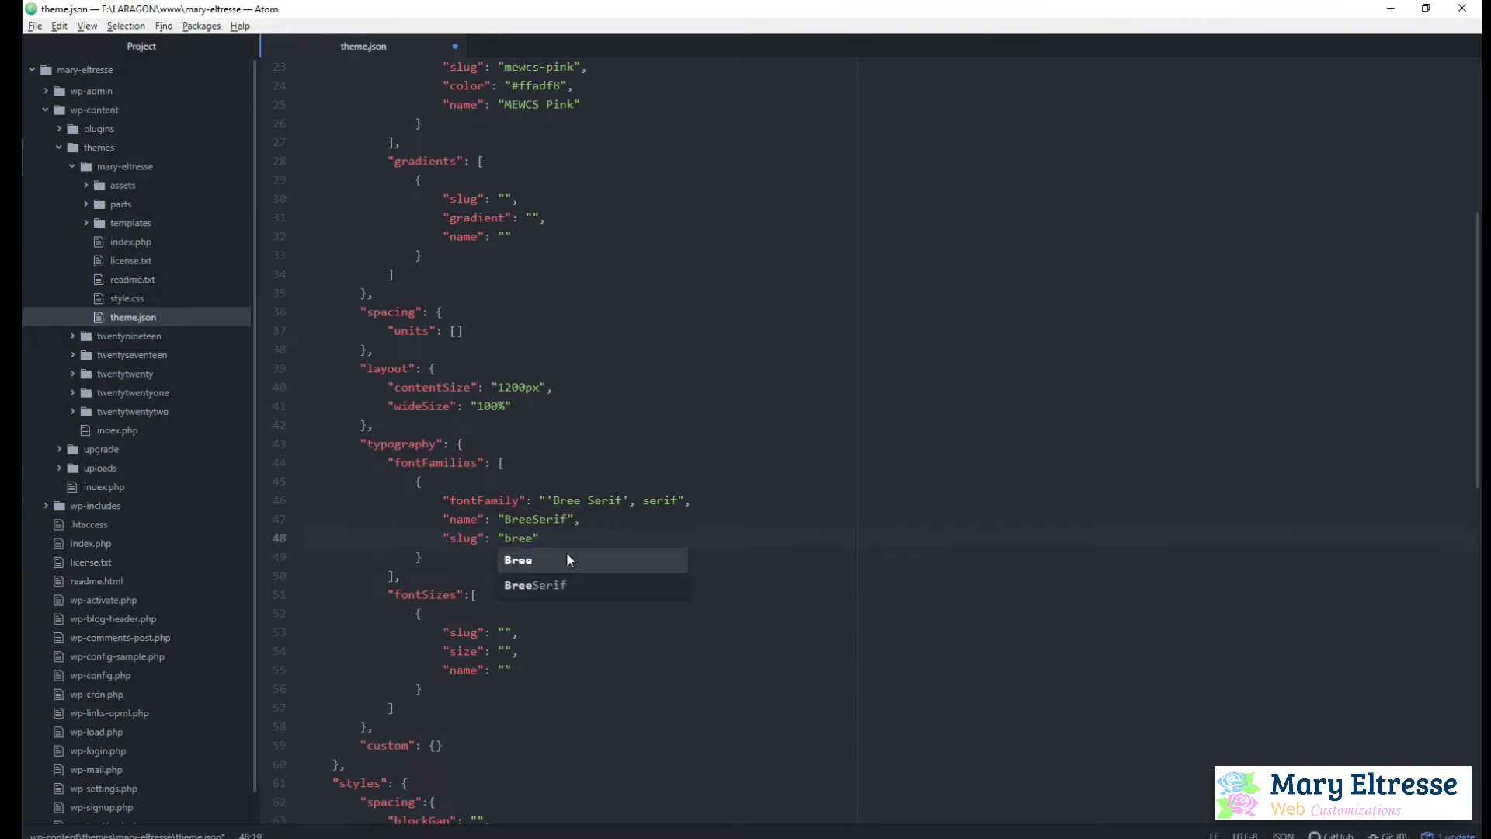
pyautogui.write('if')
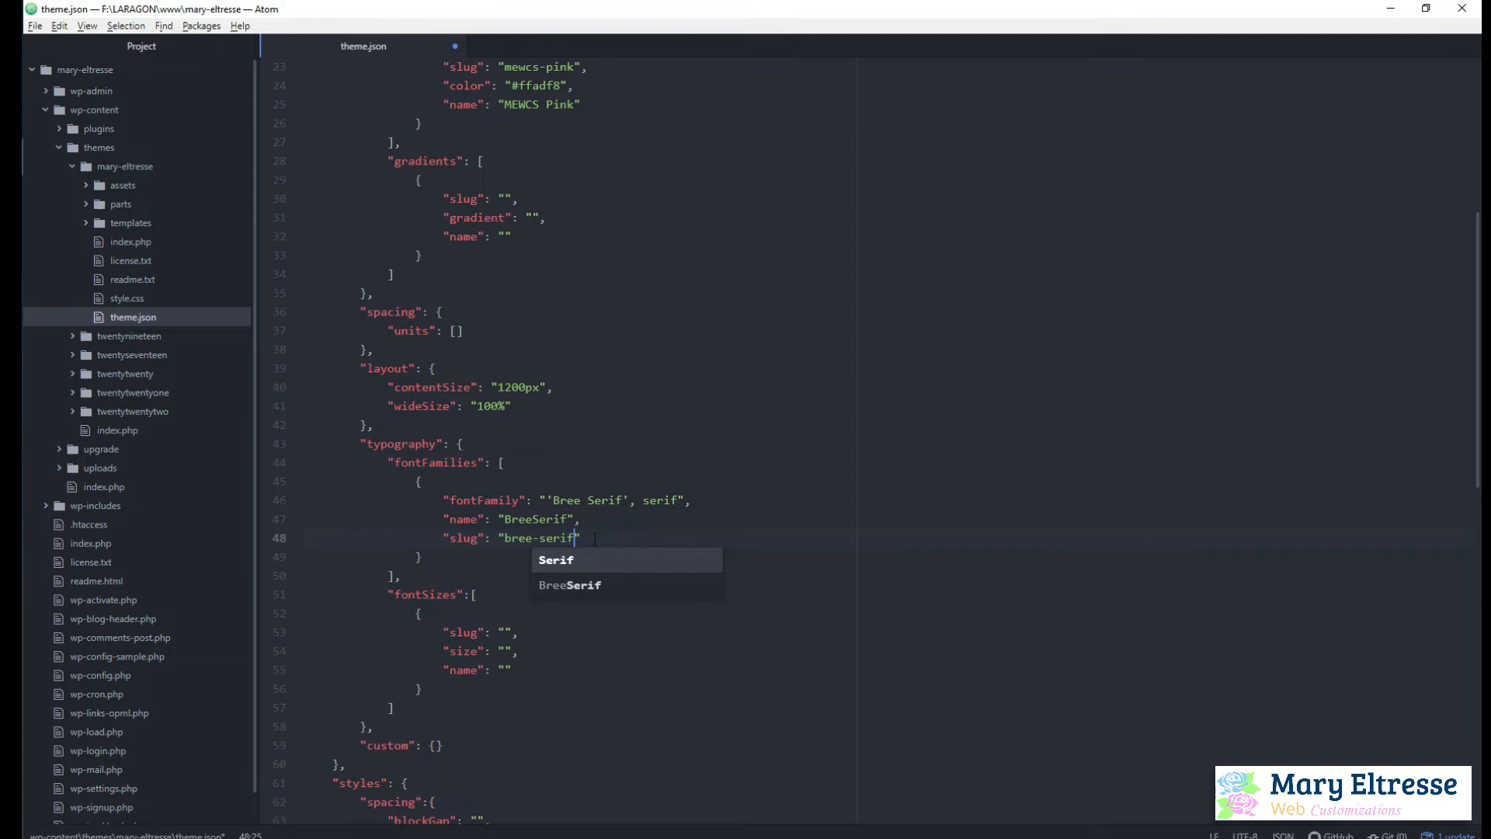
pyautogui.click(706, 536)
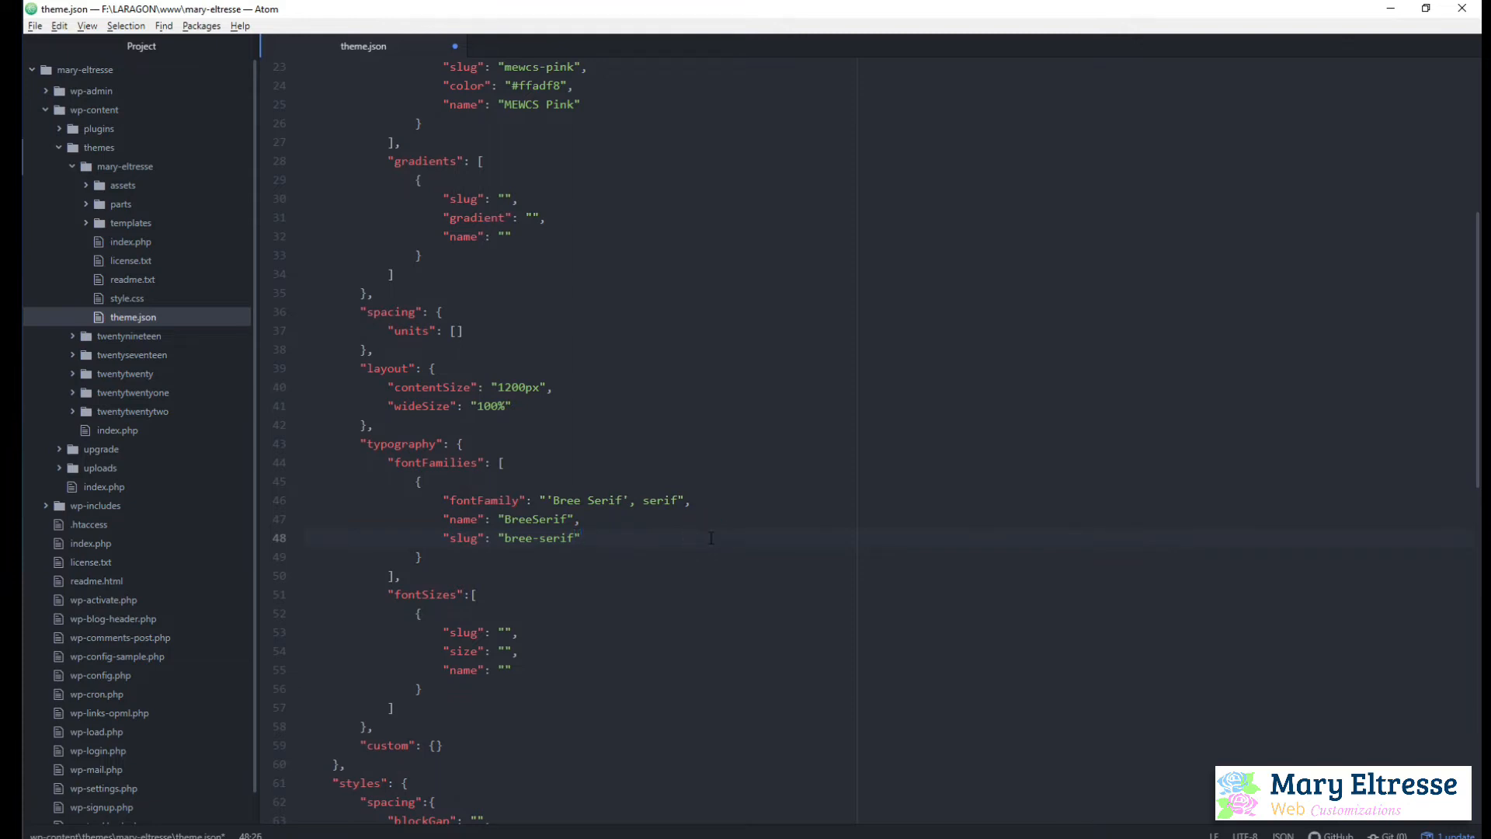
pyautogui.hotkey('ctrl', 's')
# Switch to the Add New Page editor in Chrome, reload it and insert a Heading block
pyautogui.hotkey('alt', 'Tab')
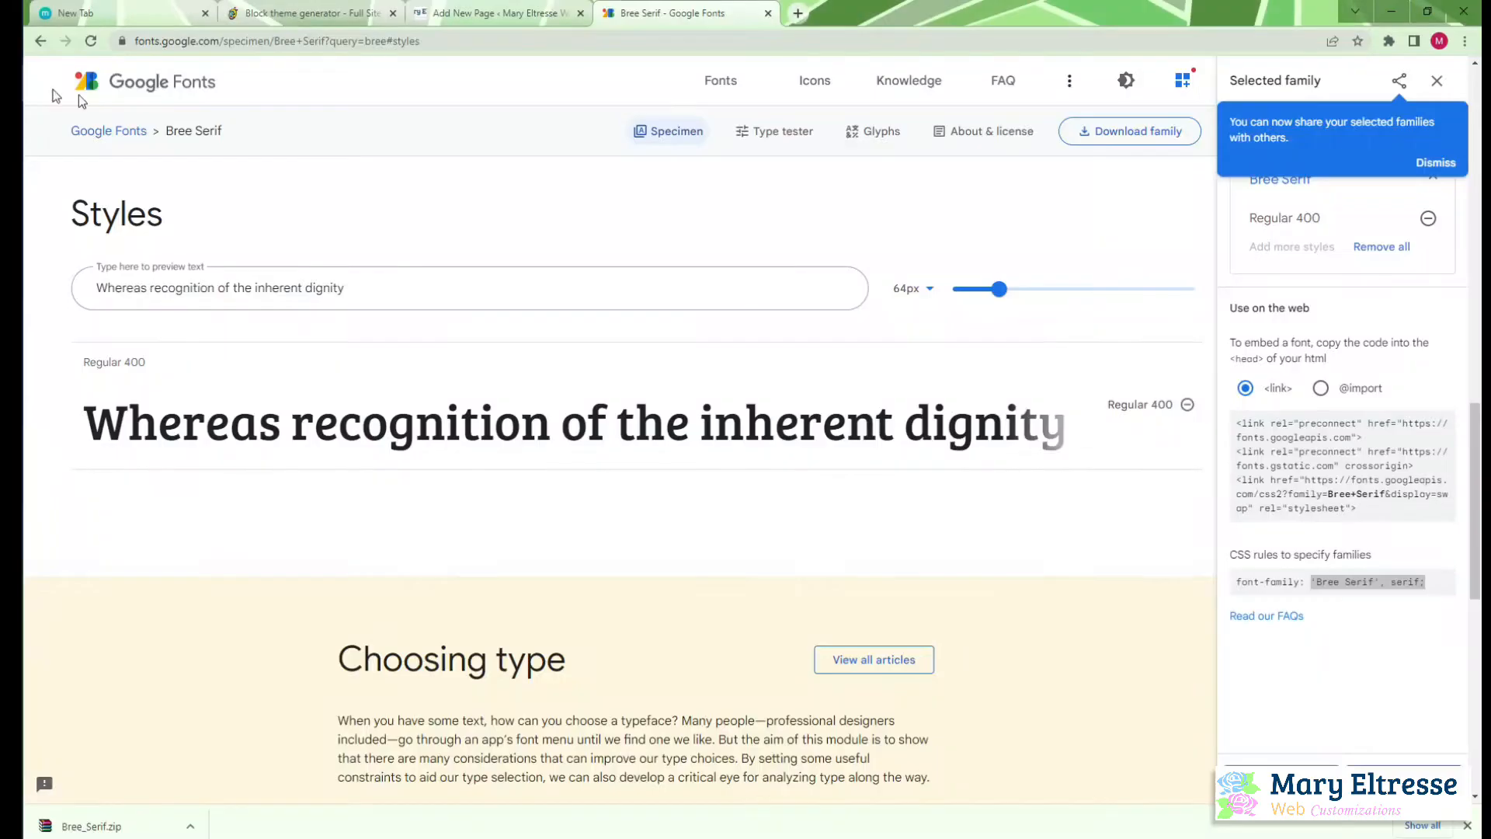
pyautogui.click(476, 8)
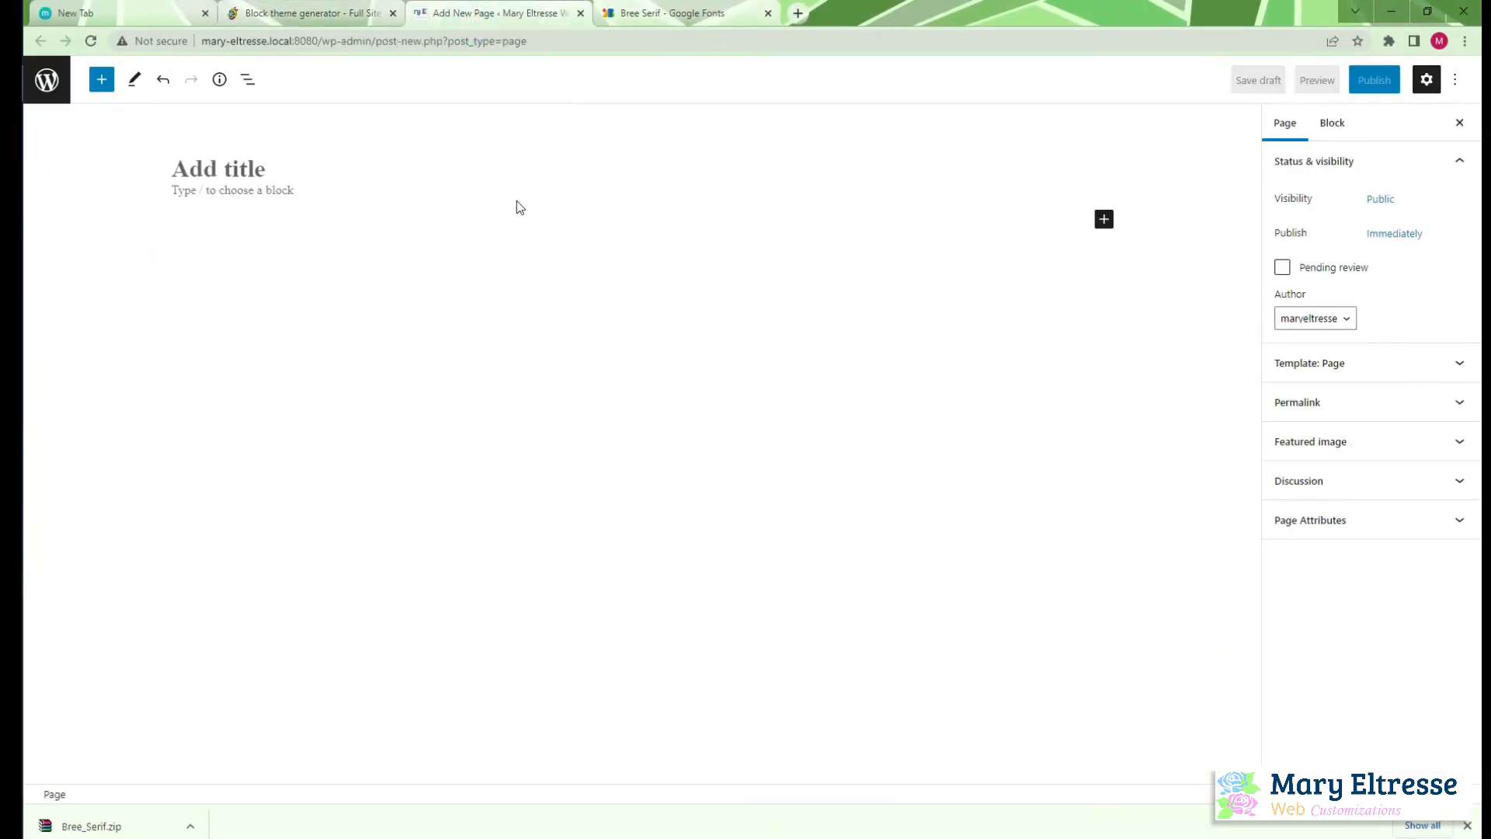
pyautogui.click(91, 41)
pyautogui.click(828, 131)
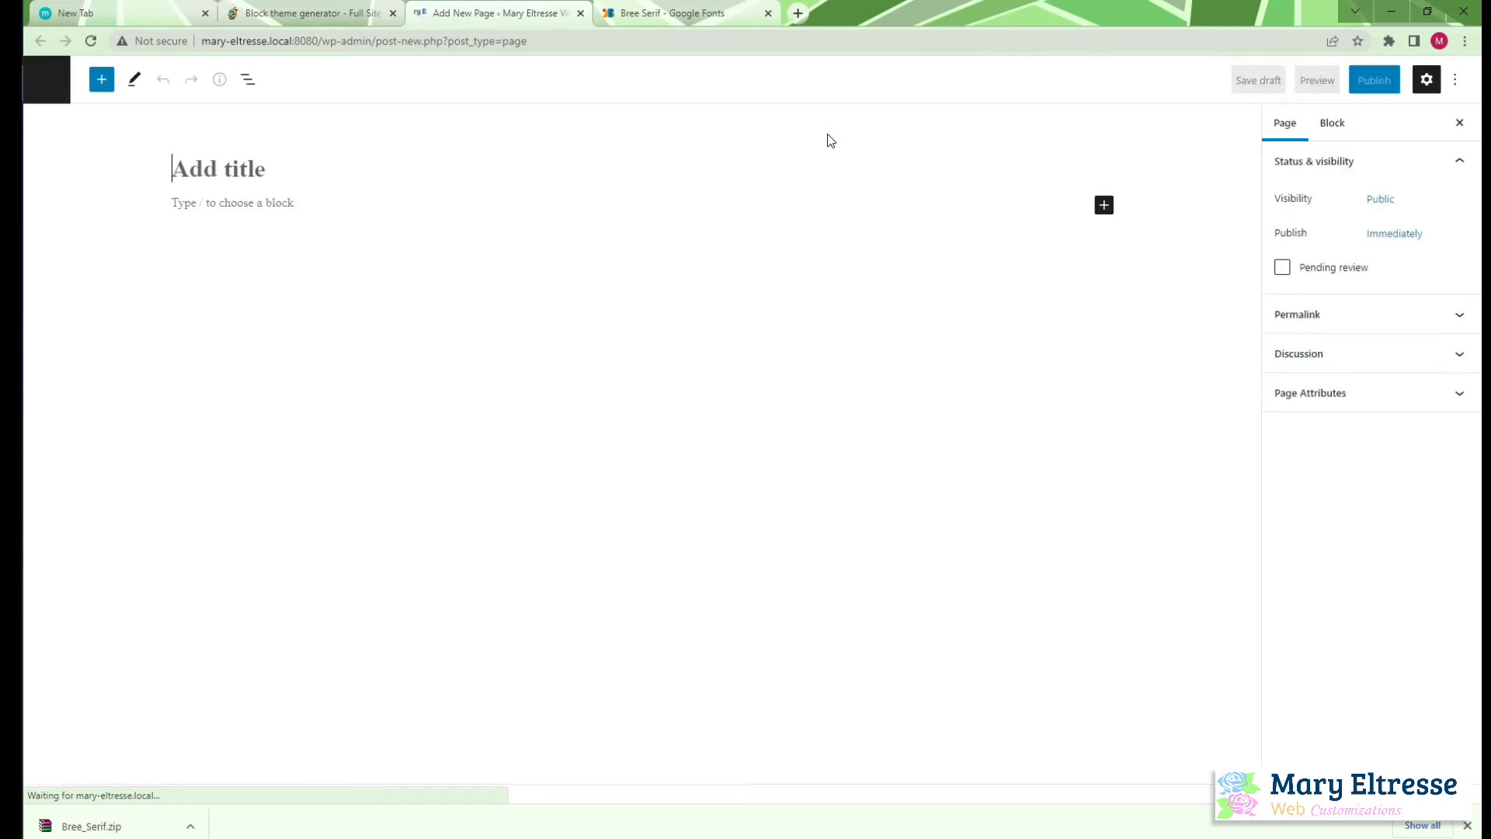
pyautogui.click(1109, 205)
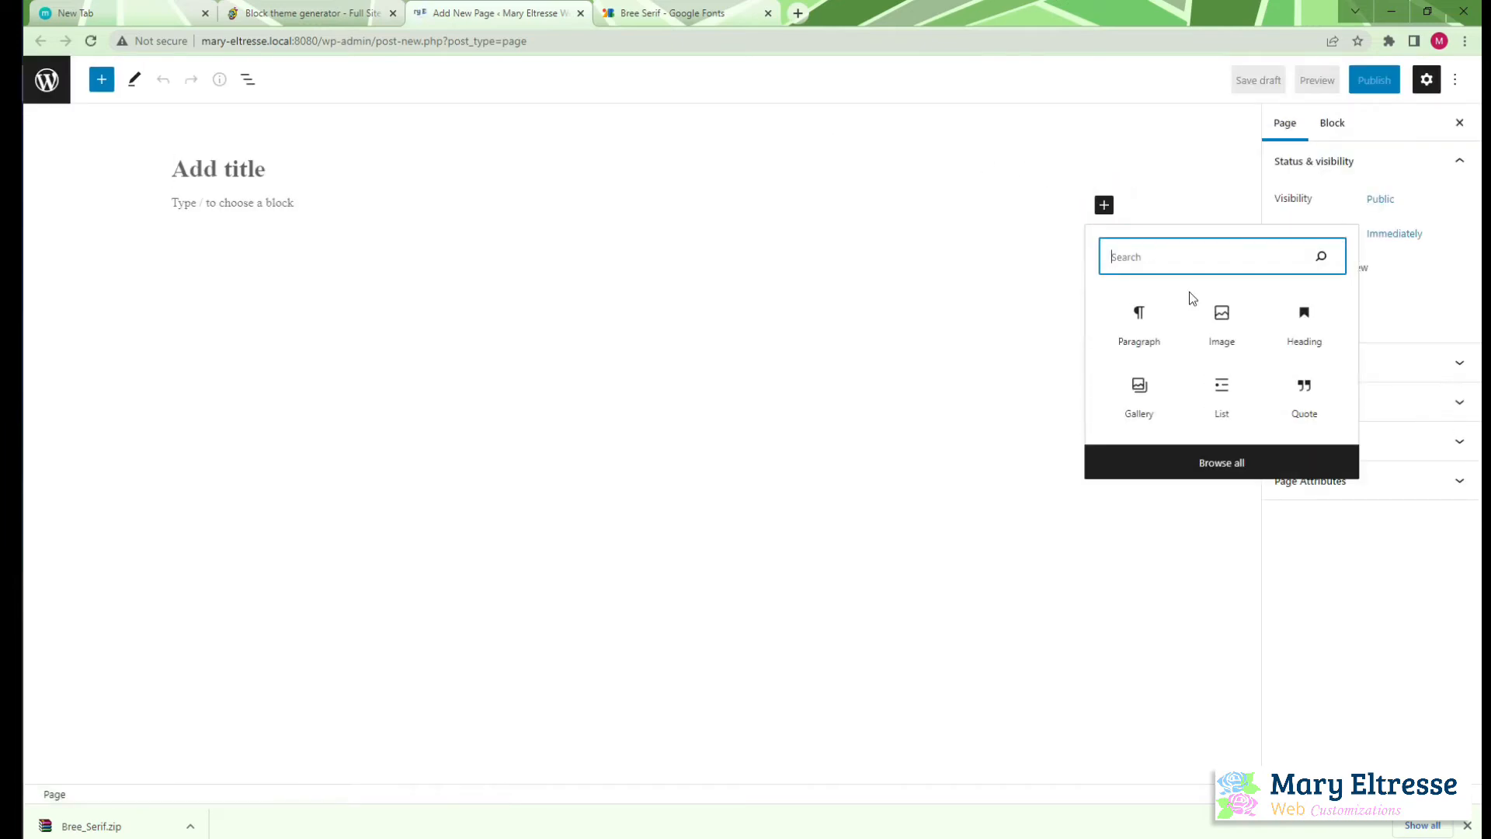
pyautogui.click(1304, 326)
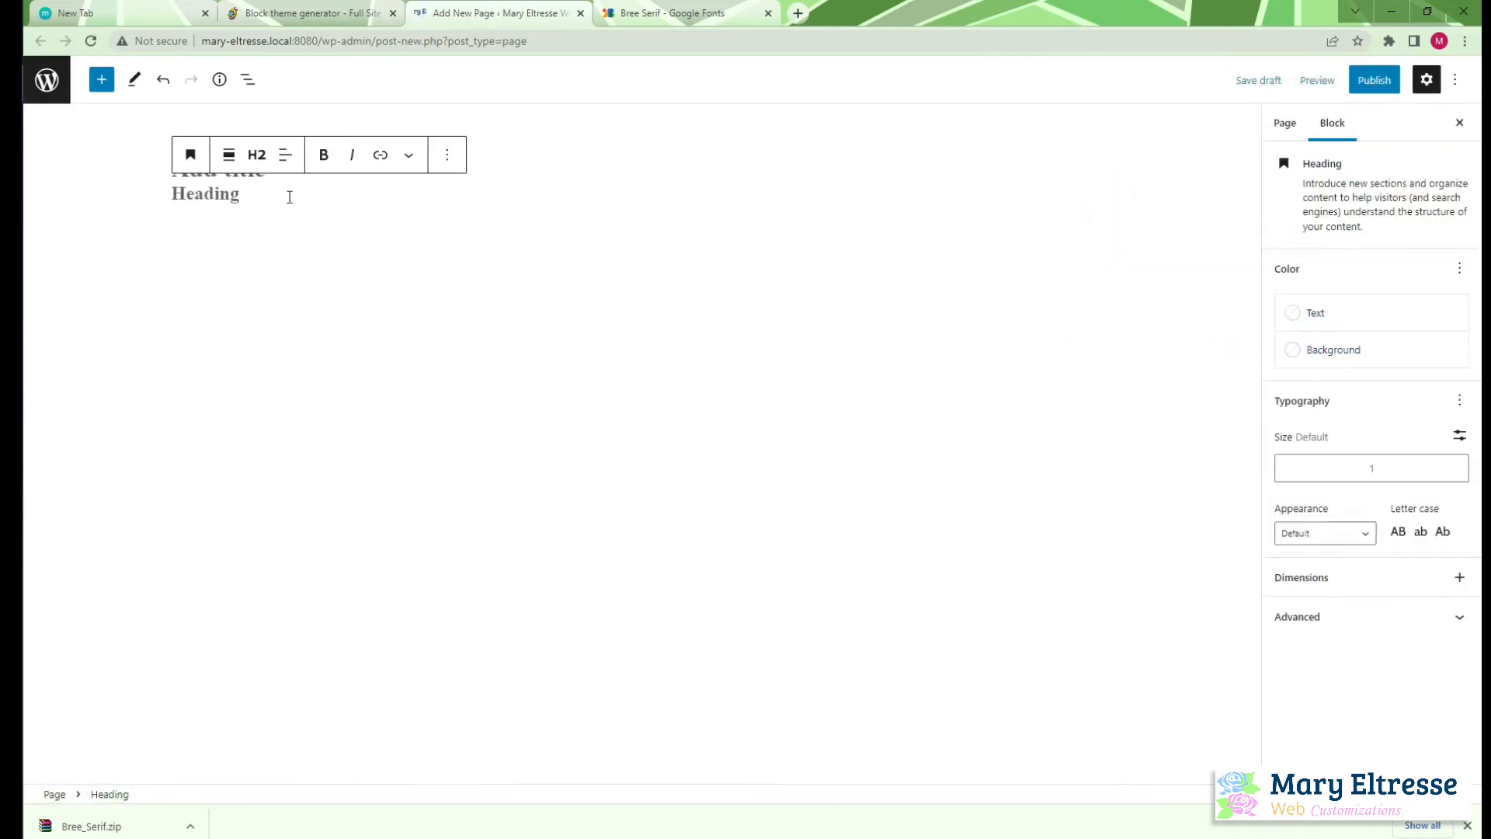
# Enter "This is a test heading" as the text of the block below the title
pyautogui.write('fsdafas')
pyautogui.moveTo(288, 198); pyautogui.dragTo(139, 187)
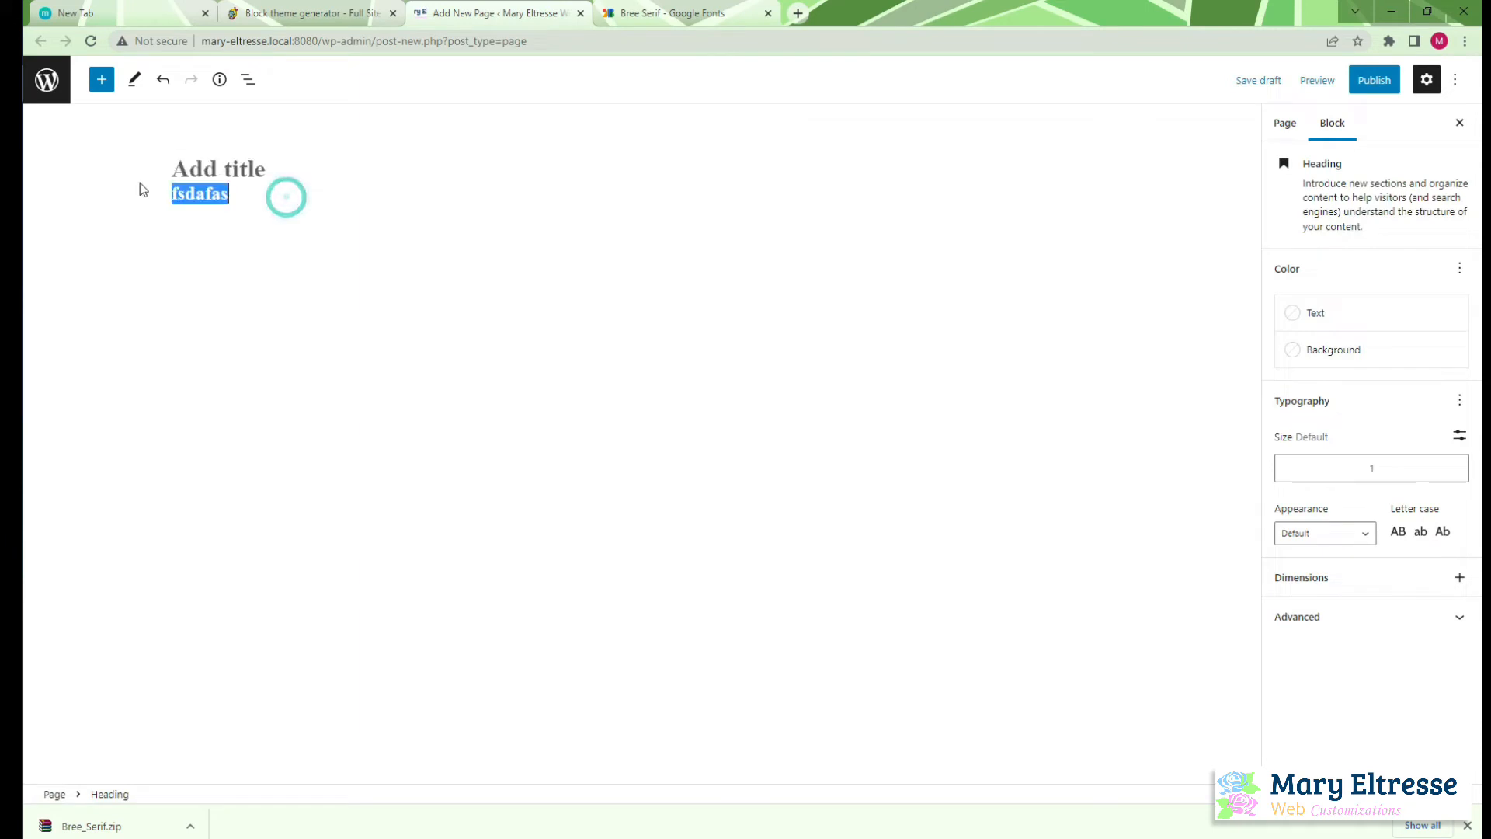
pyautogui.write('this')
pyautogui.press('BackSpace')
pyautogui.press('BackSpace')
pyautogui.press('BackSpace')
pyautogui.press('BackSpace')
pyautogui.press('BackSpace')
pyautogui.write('tH')
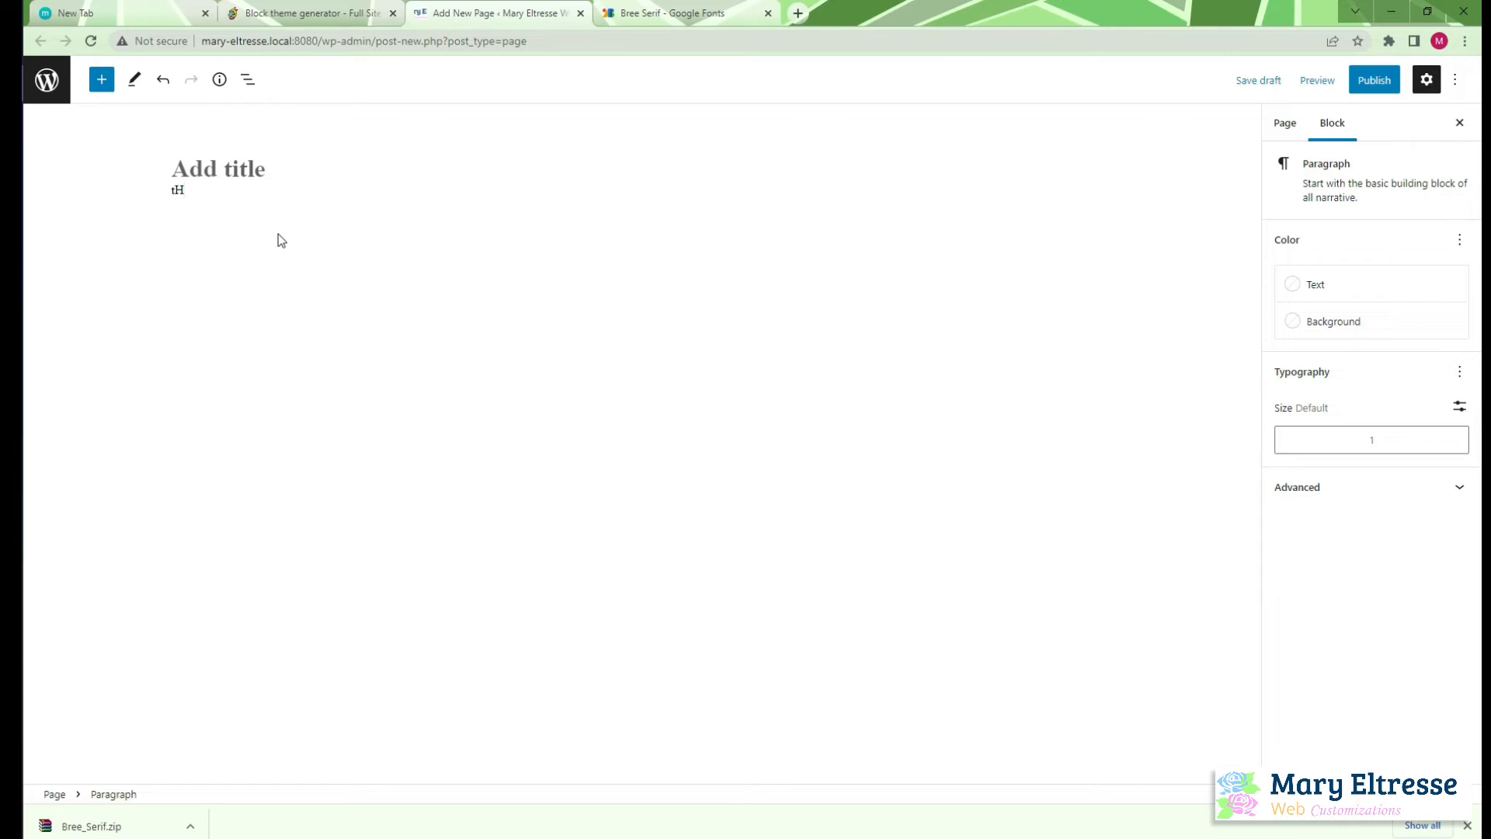
pyautogui.press('BackSpace')
pyautogui.press('BackSpace')
pyautogui.write('is isa')
pyautogui.press('BackSpace')
pyautogui.write('a test')
# Transform the test paragraph into a heading block, keeping it at level H2
pyautogui.click(190, 155)
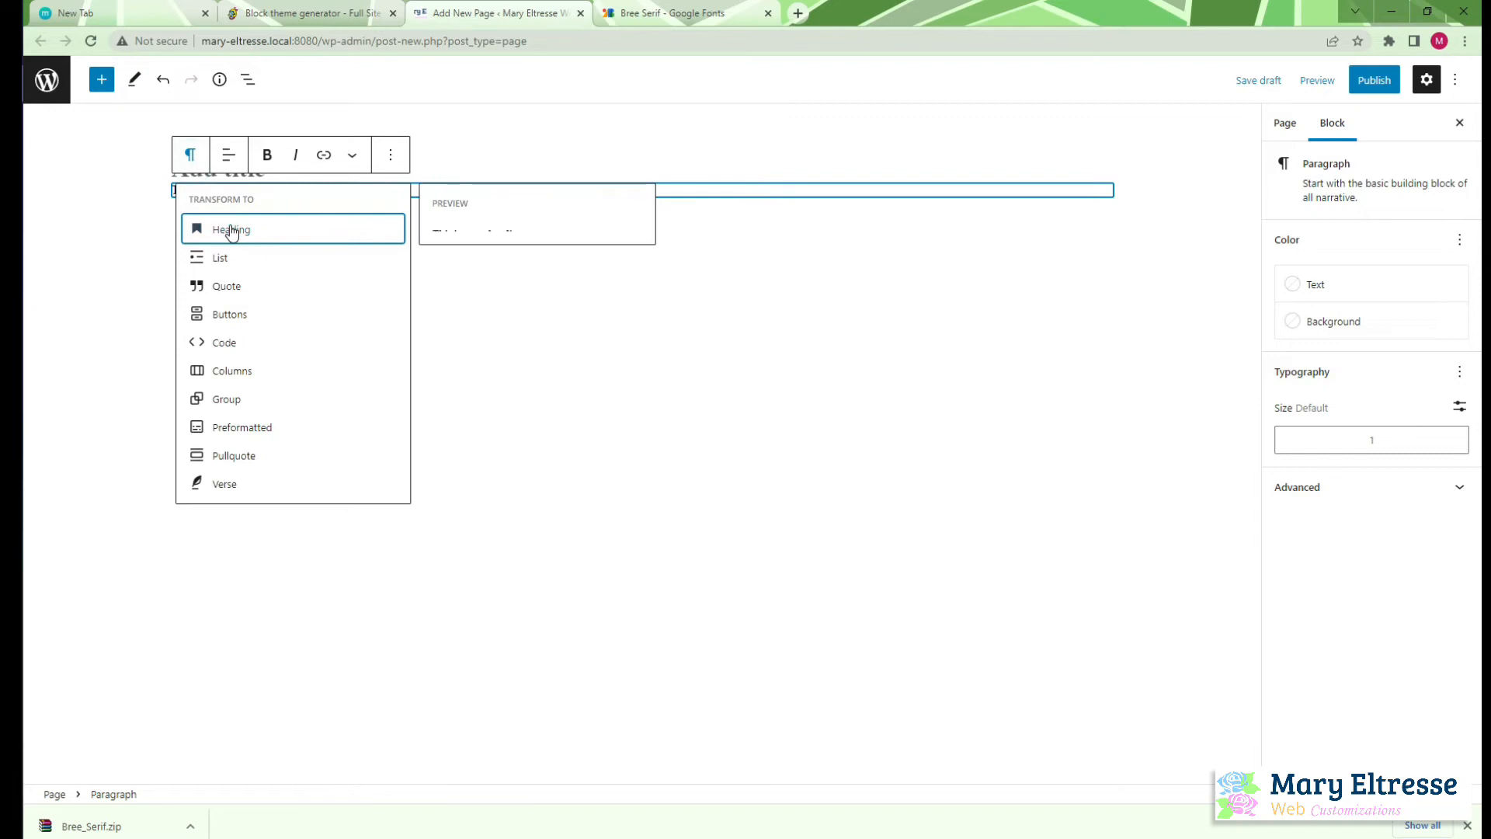
pyautogui.click(268, 221)
pyautogui.click(258, 155)
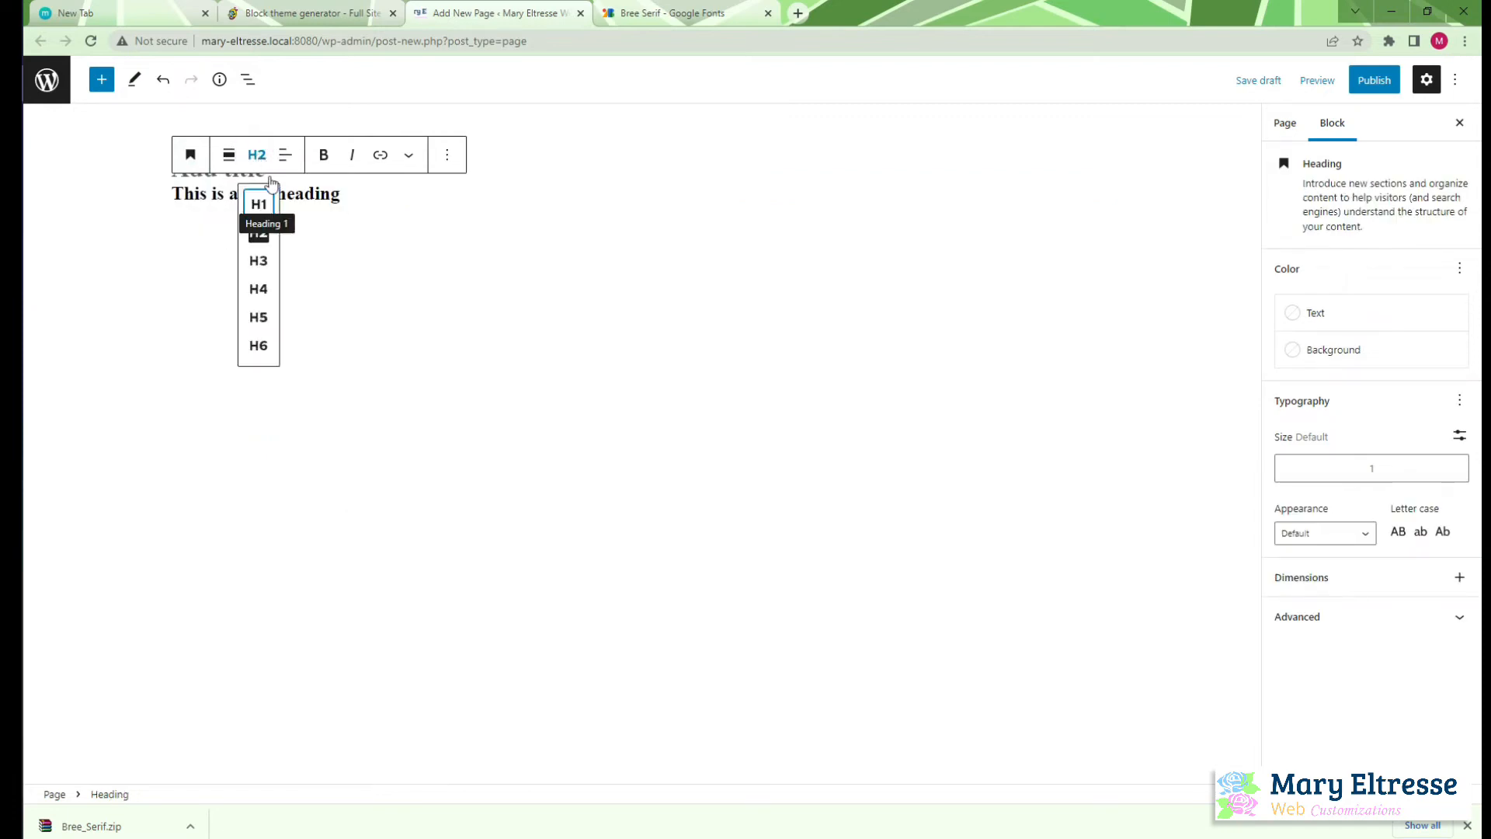
pyautogui.click(410, 245)
pyautogui.click(331, 193)
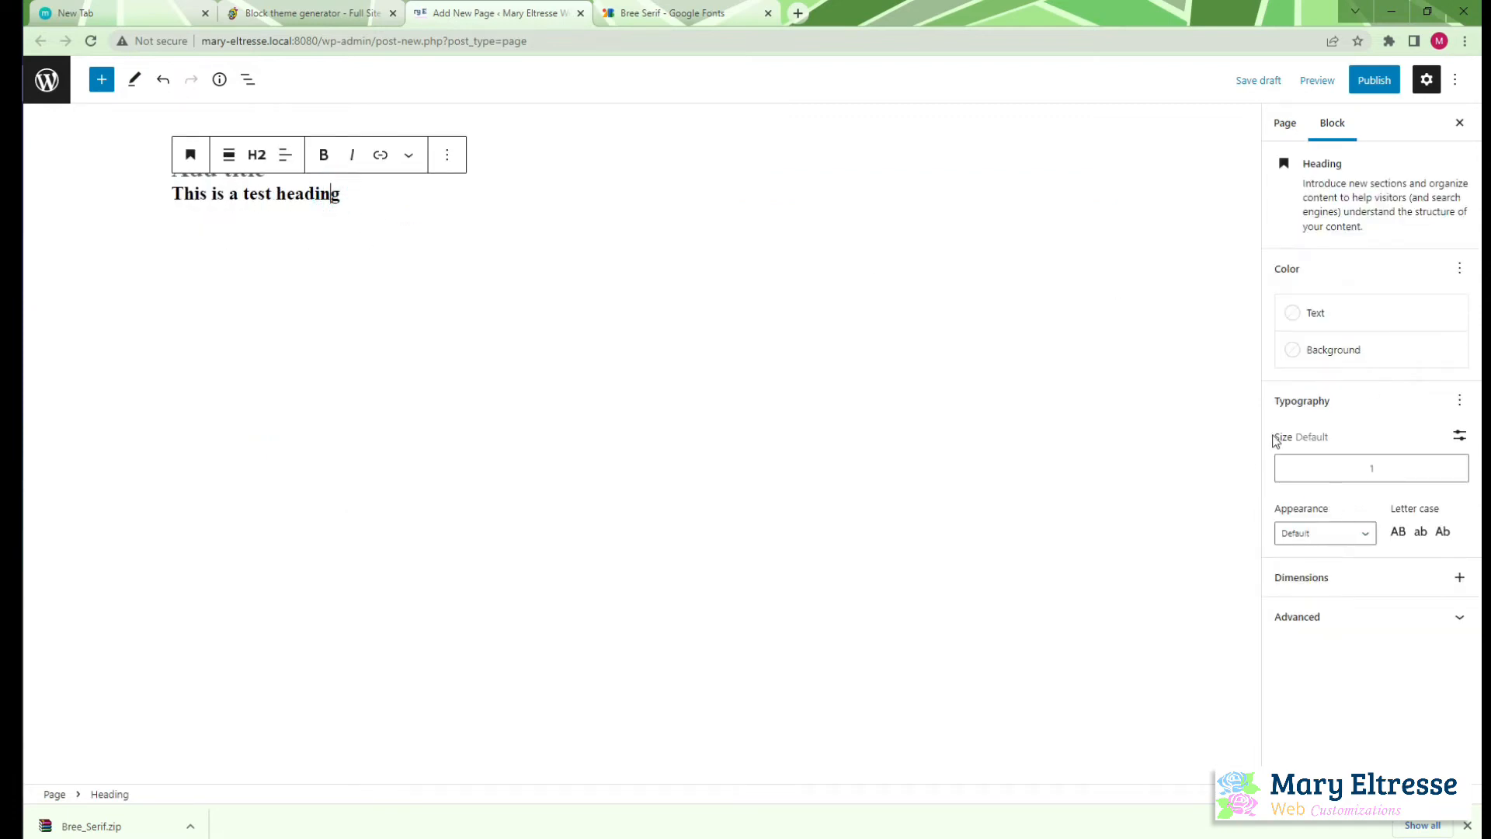
# Look through the additional typography options of the test heading for a font family setting
pyautogui.click(1460, 401)
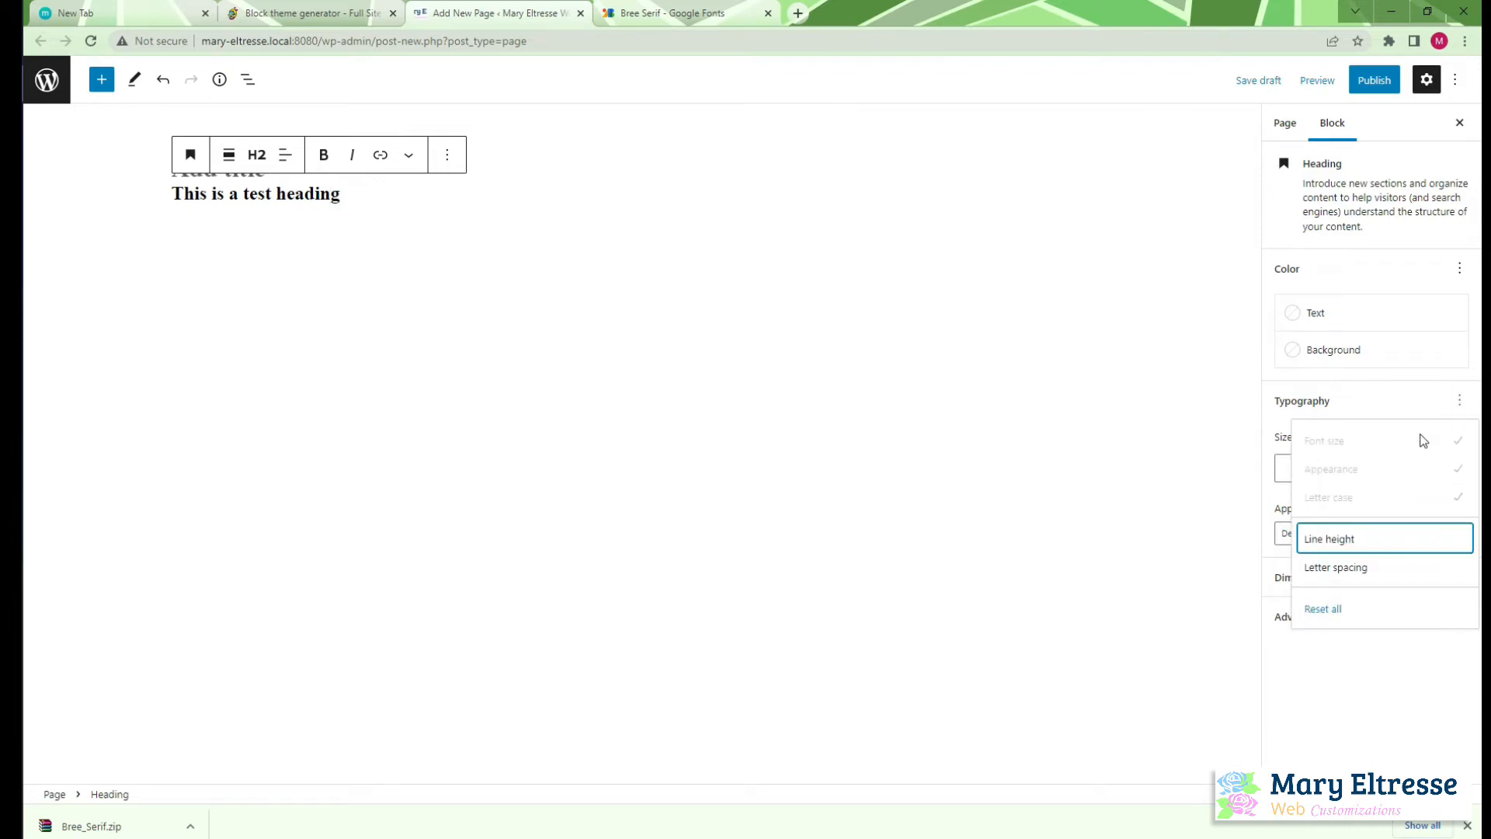
pyautogui.click(1348, 677)
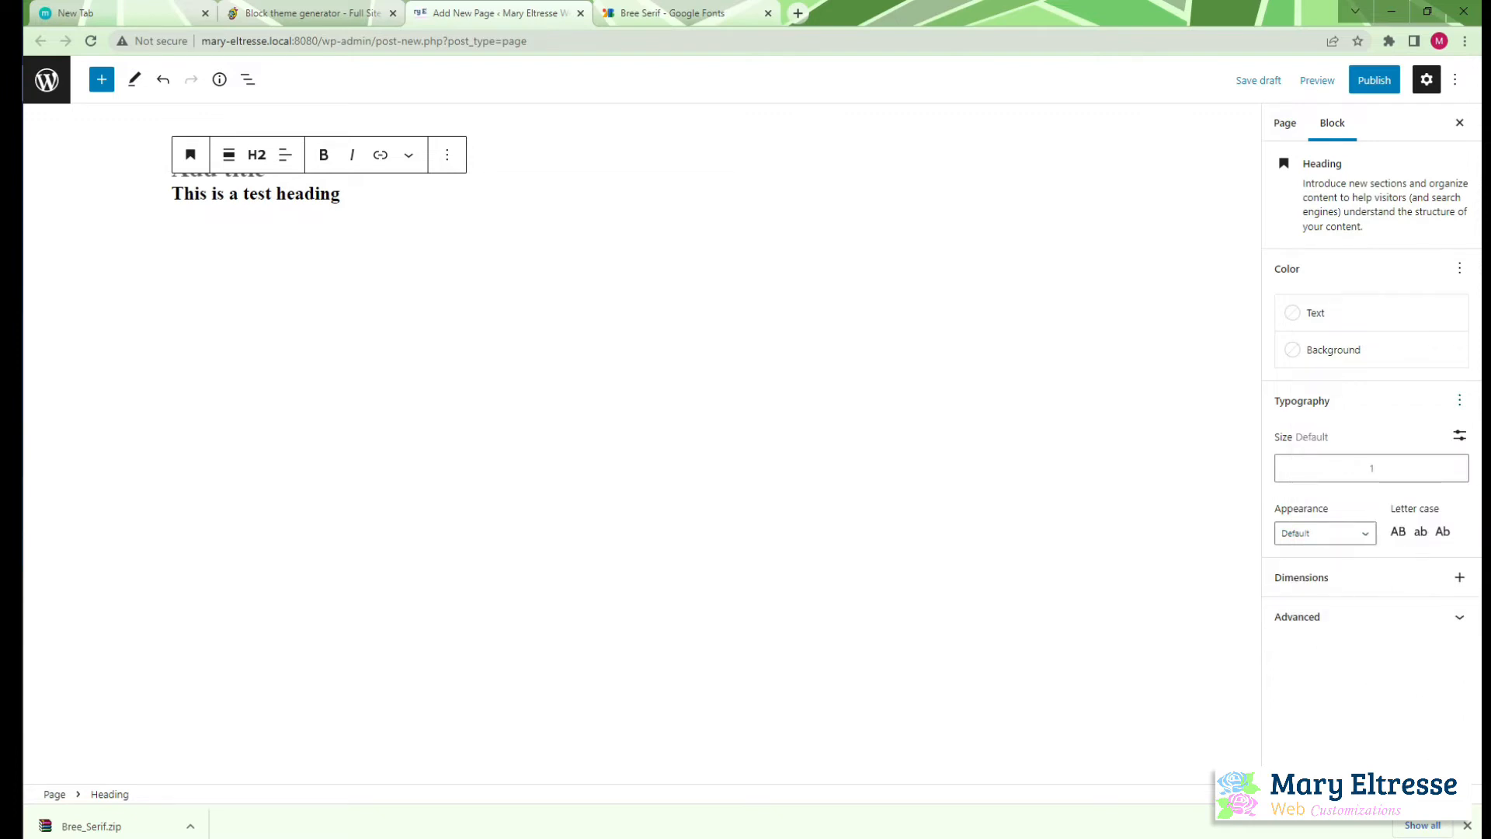
pyautogui.click(1466, 828)
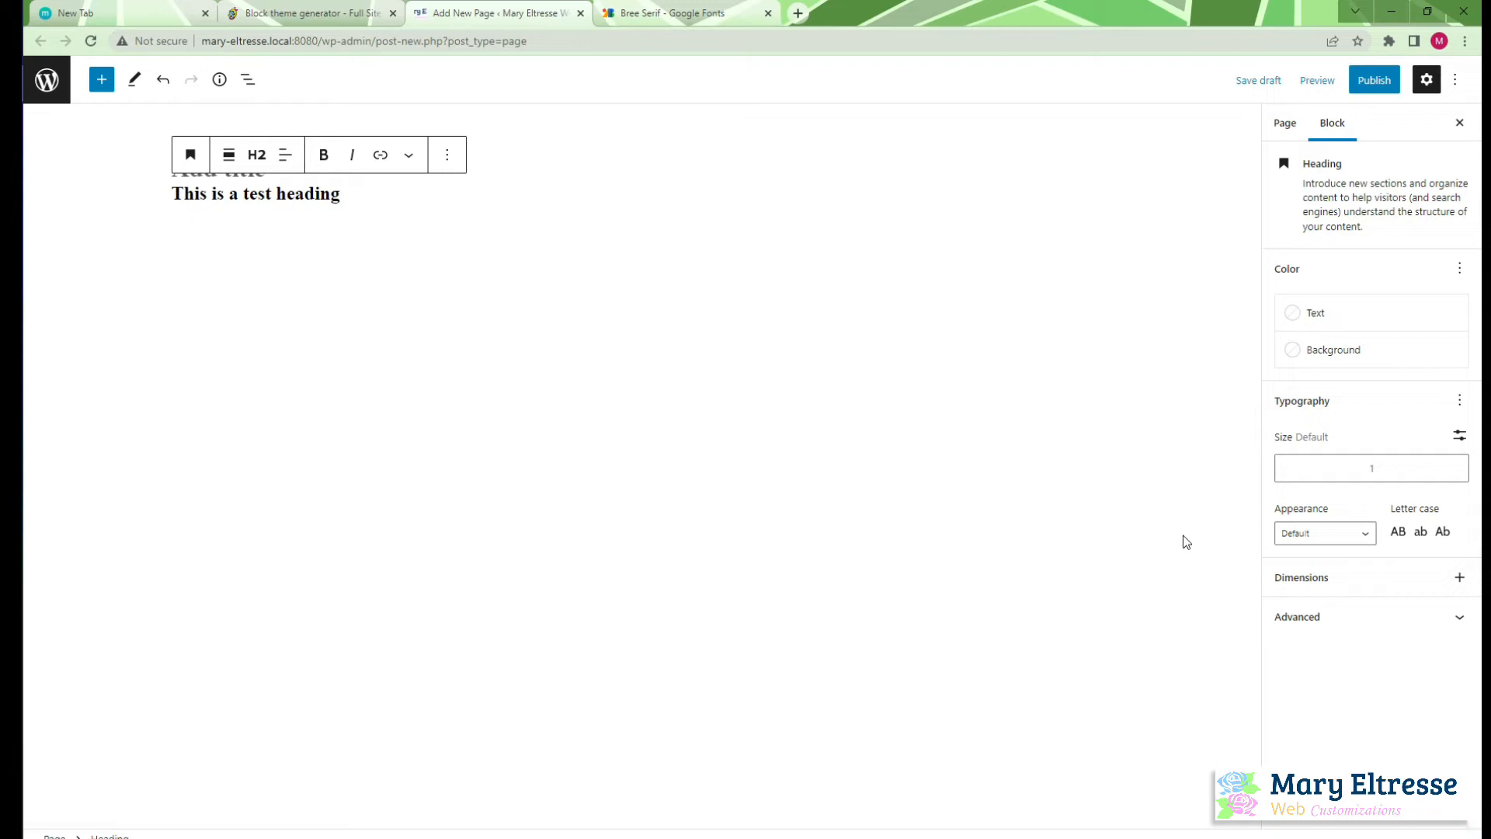
# Open the WordPress pages list in a new browser tab and go from there to the site editor
pyautogui.rightClick(46, 80)
pyautogui.press('Escape')
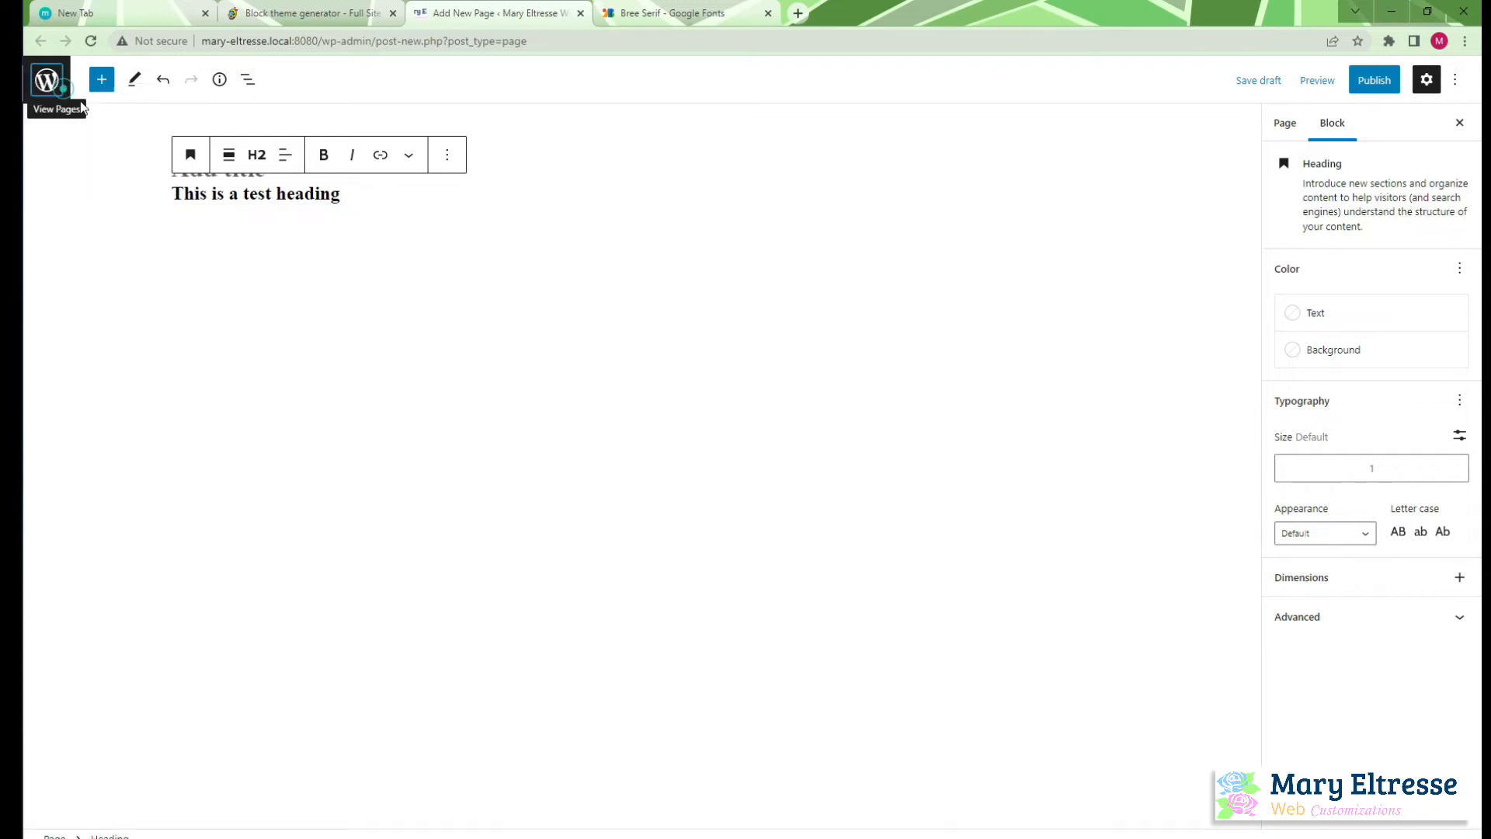
pyautogui.middleClick(81, 104)
pyautogui.click(682, 13)
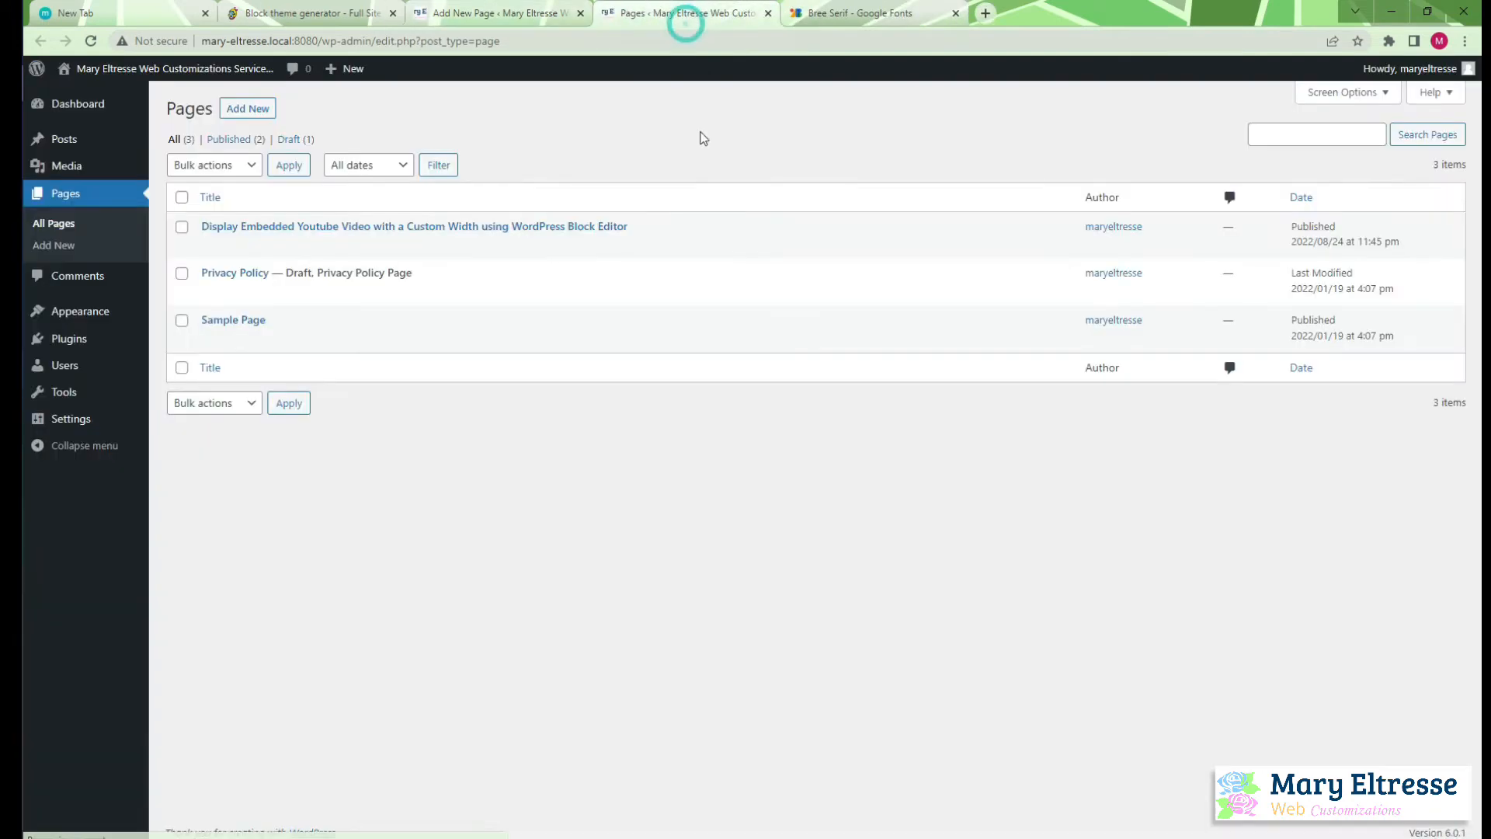
pyautogui.moveTo(94, 313)
pyautogui.click(172, 339)
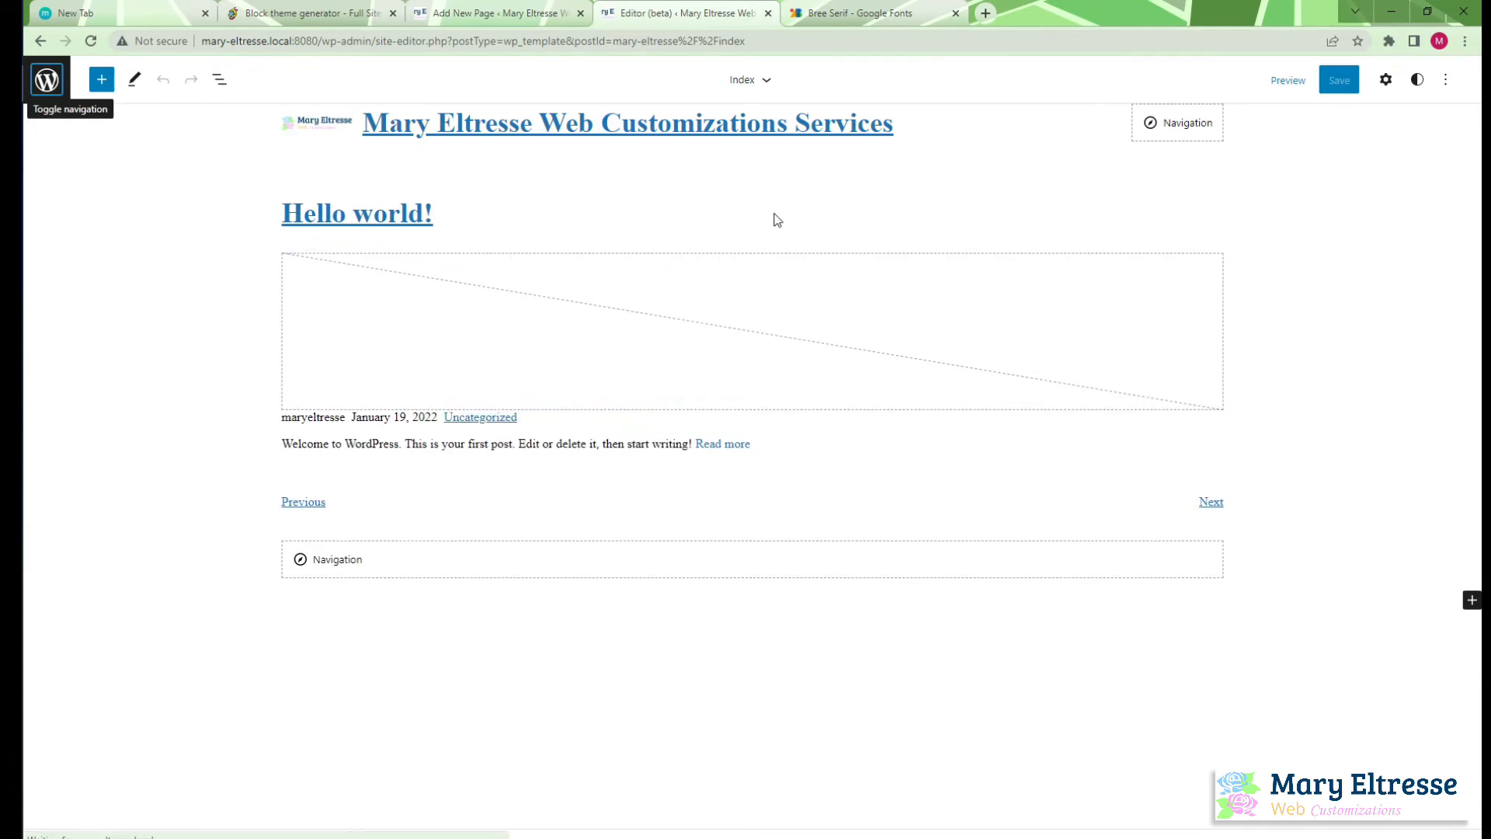
# Check the typography options of the "Hello world!" post title block for Font family, and return to theme.json in Atom
pyautogui.click(431, 212)
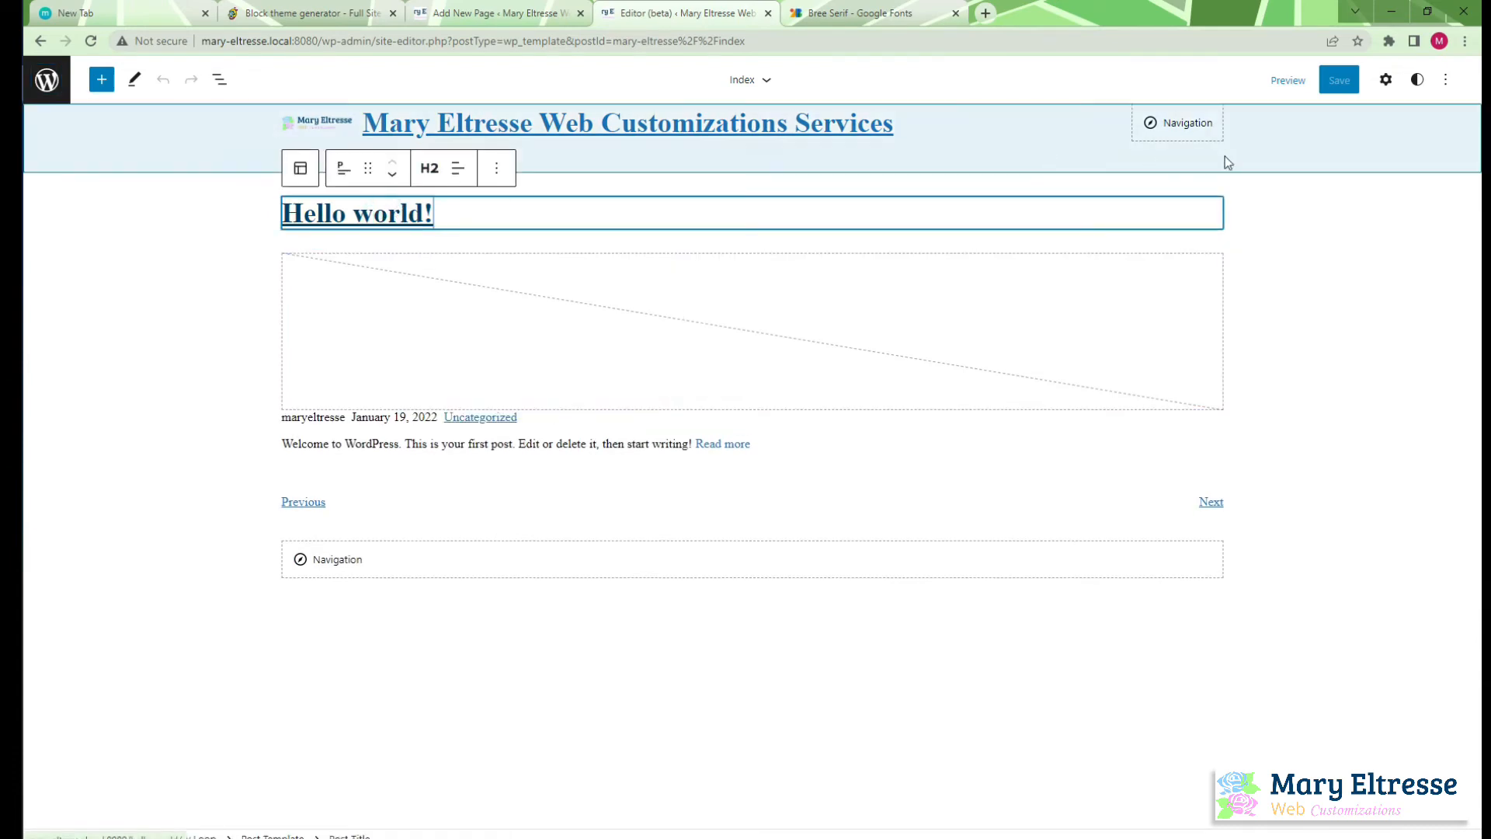
pyautogui.click(1385, 80)
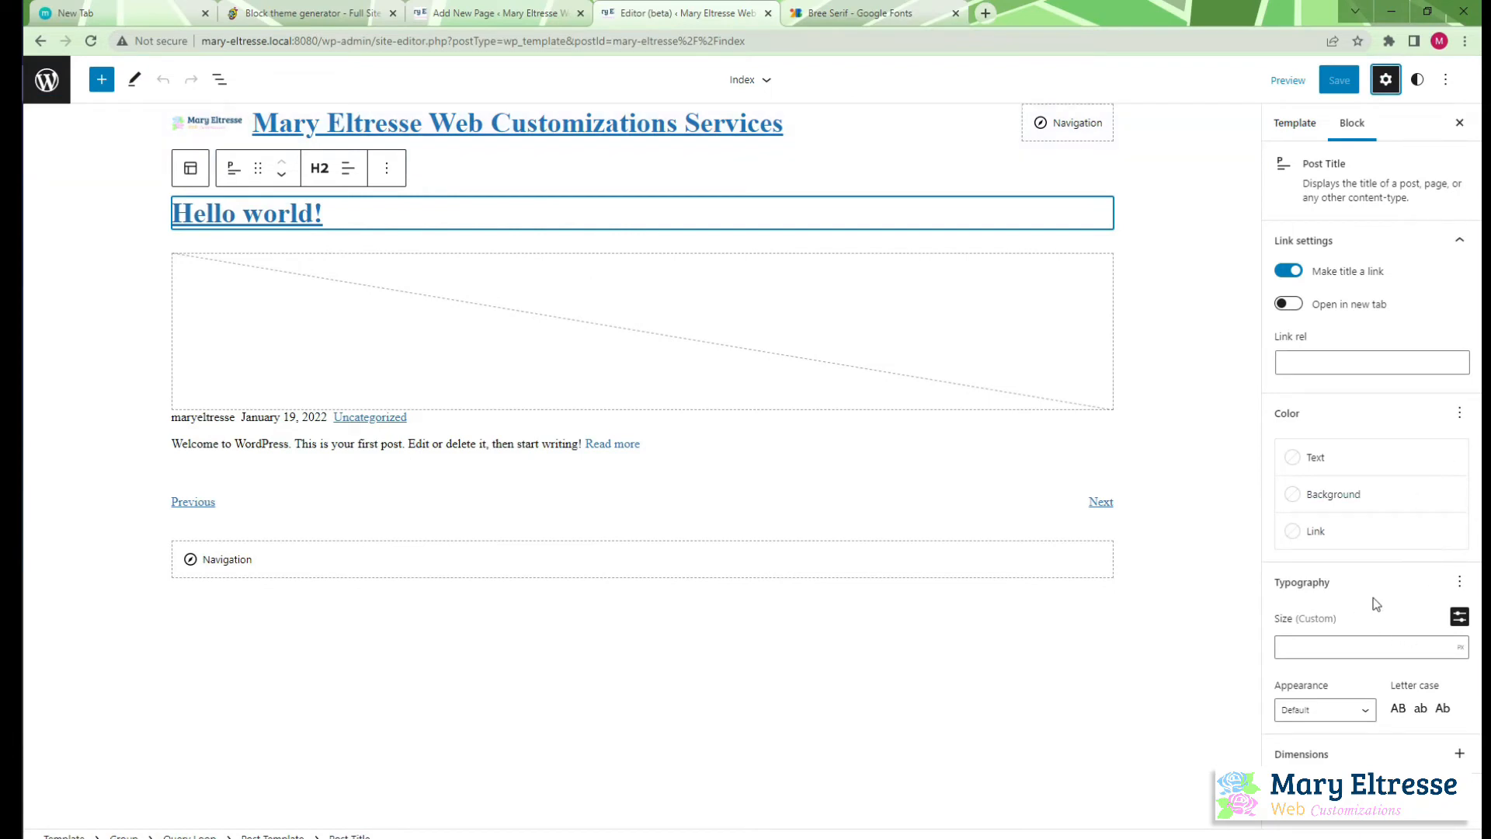
pyautogui.click(1459, 584)
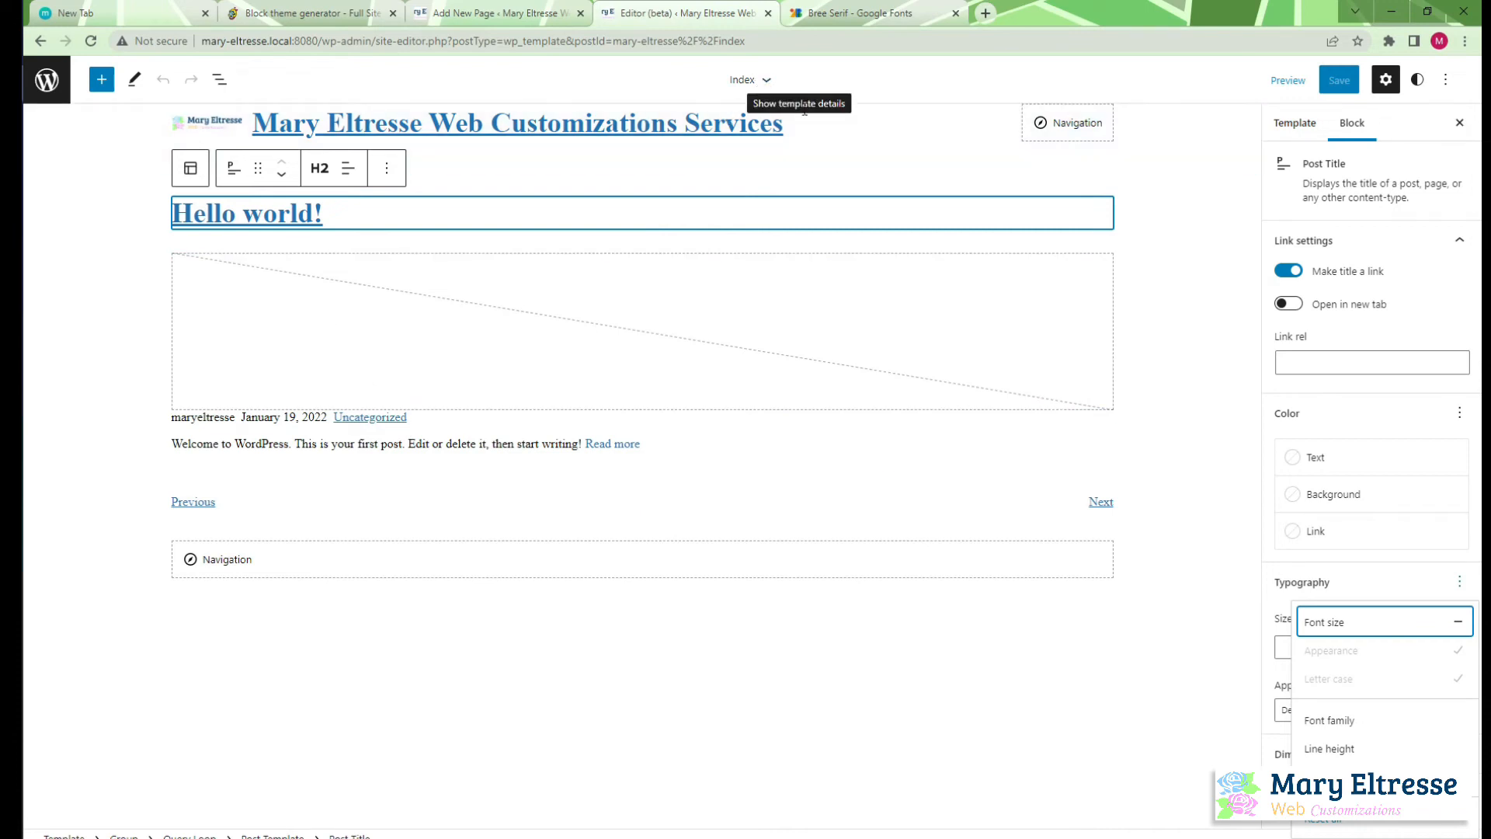
pyautogui.click(11, 159)
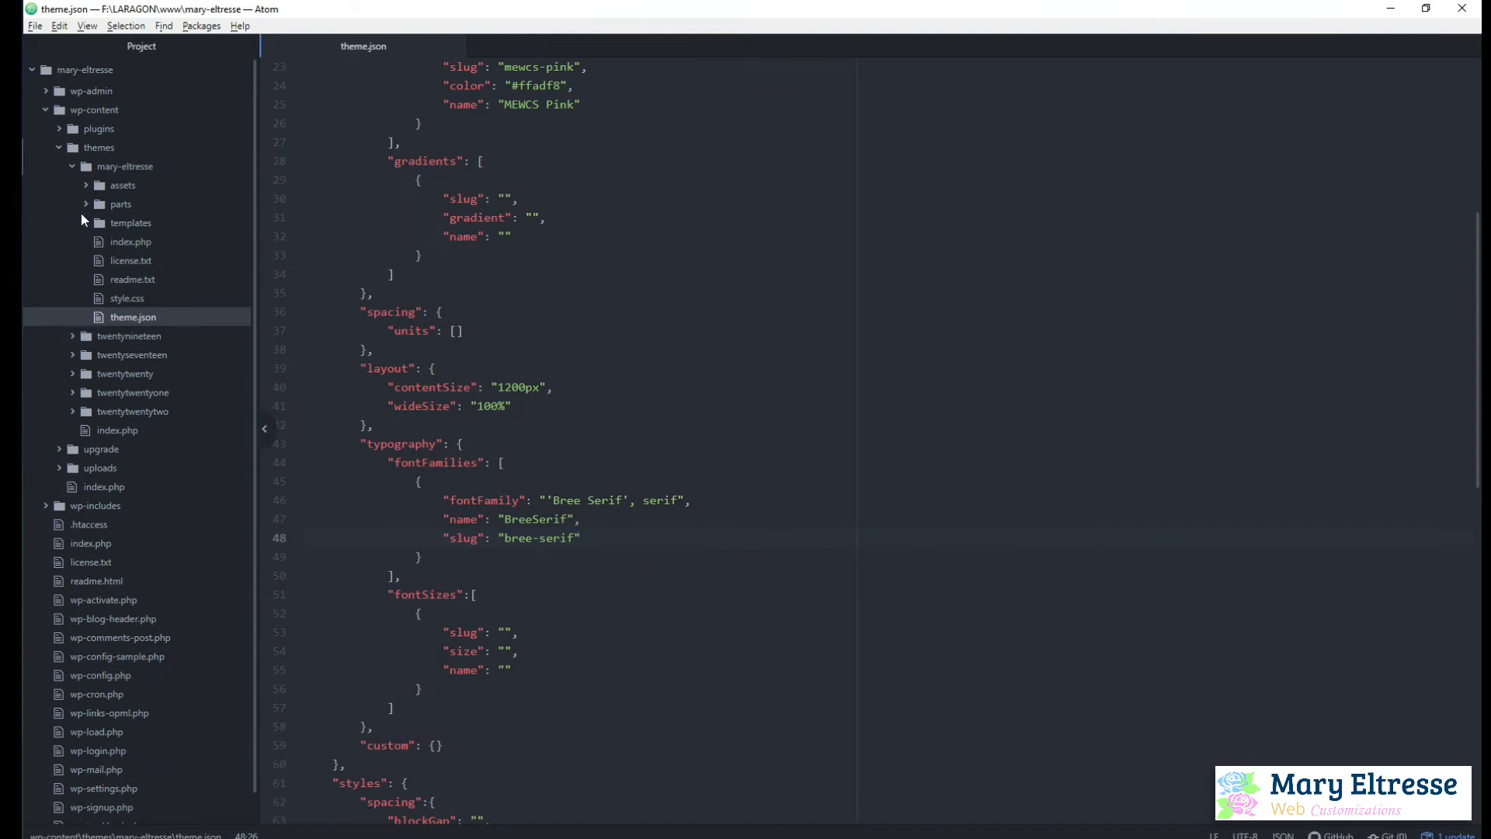
# Review the index.html template in the theme's templates folder, and return to the site editor in the browser
pyautogui.click(90, 221)
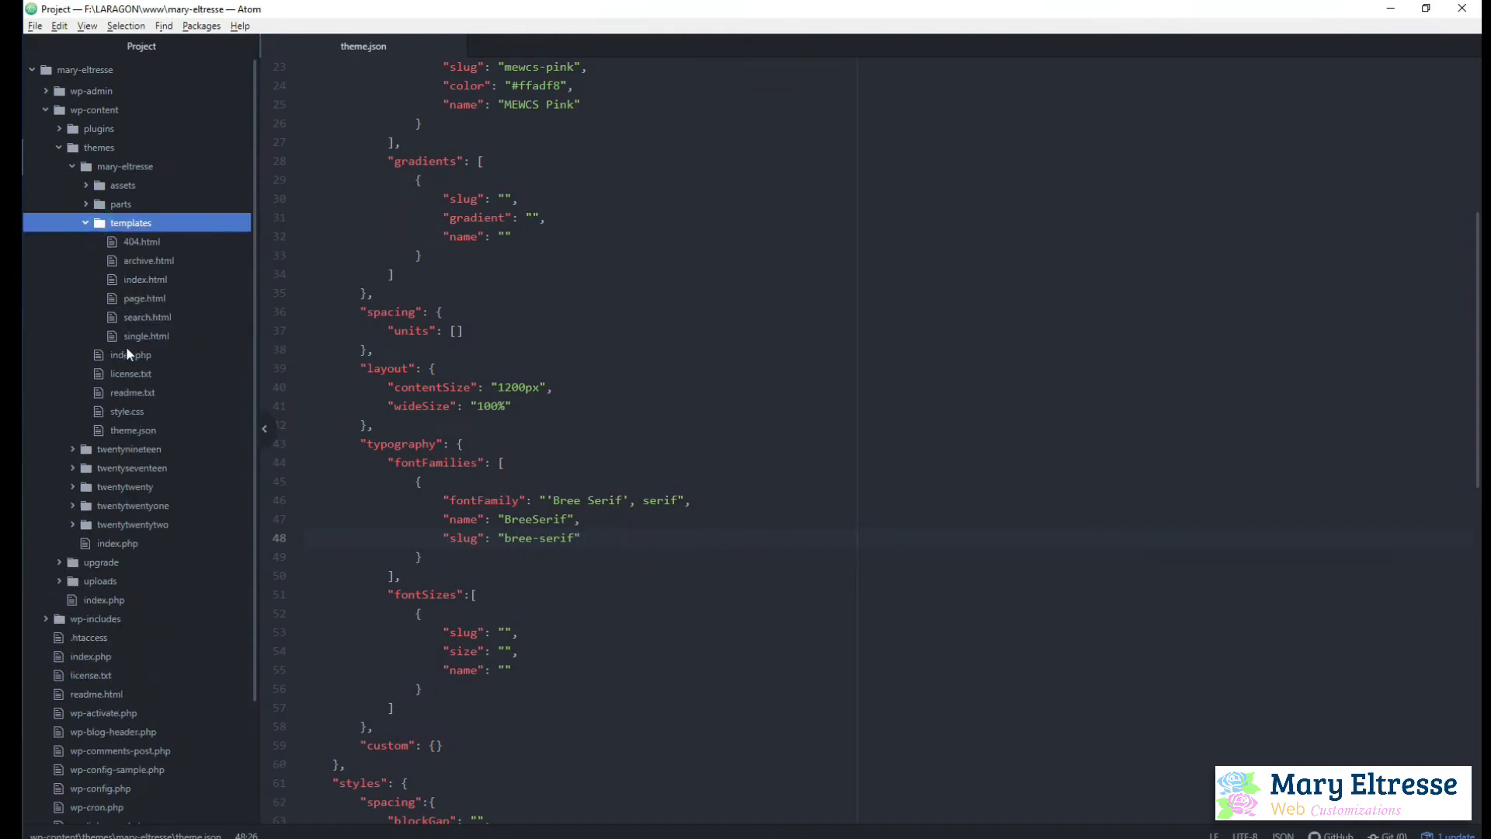
pyautogui.click(139, 279)
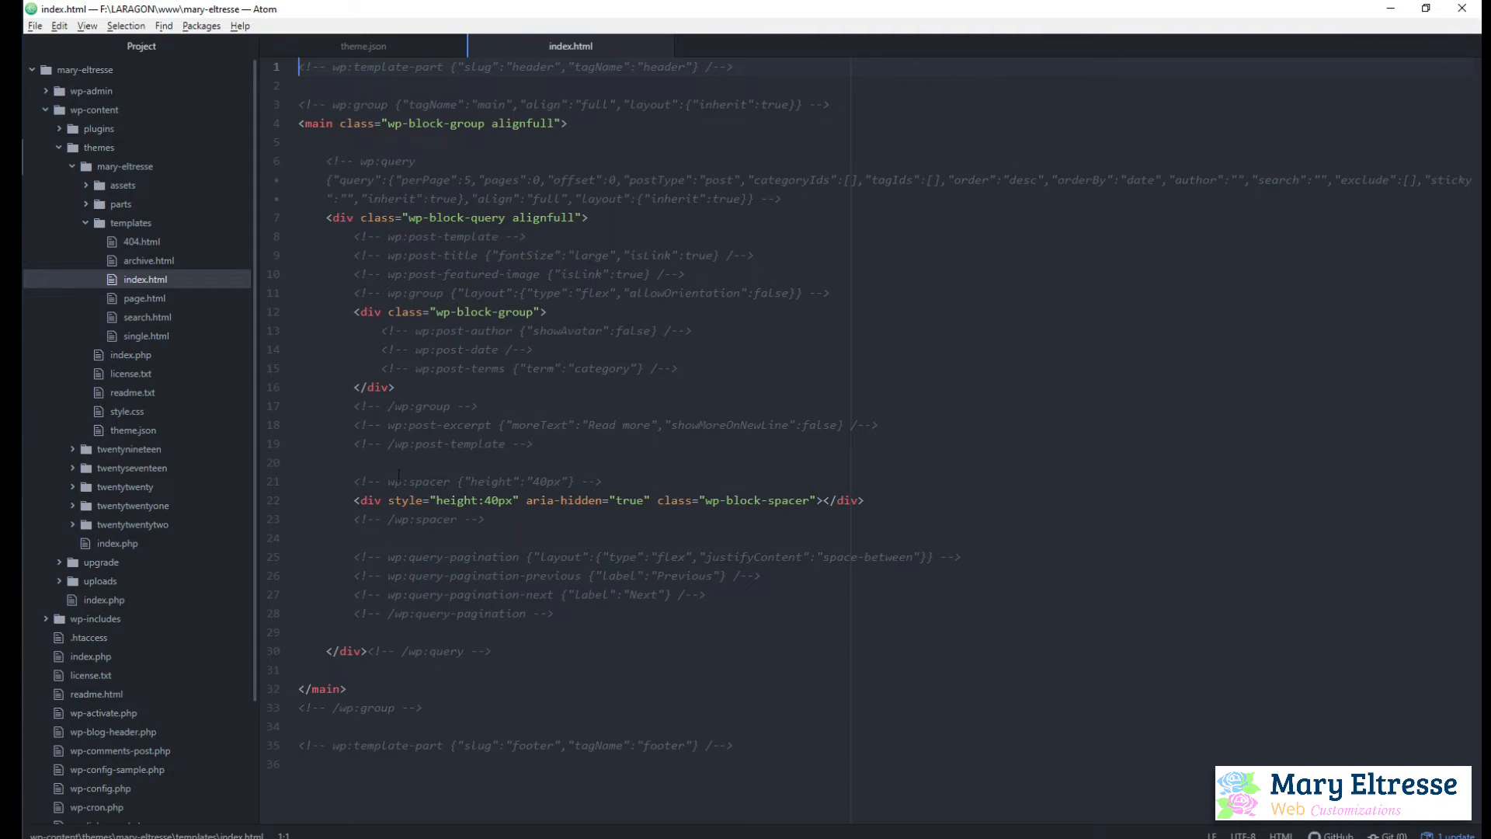
pyautogui.hotkey('alt', 'Tab')
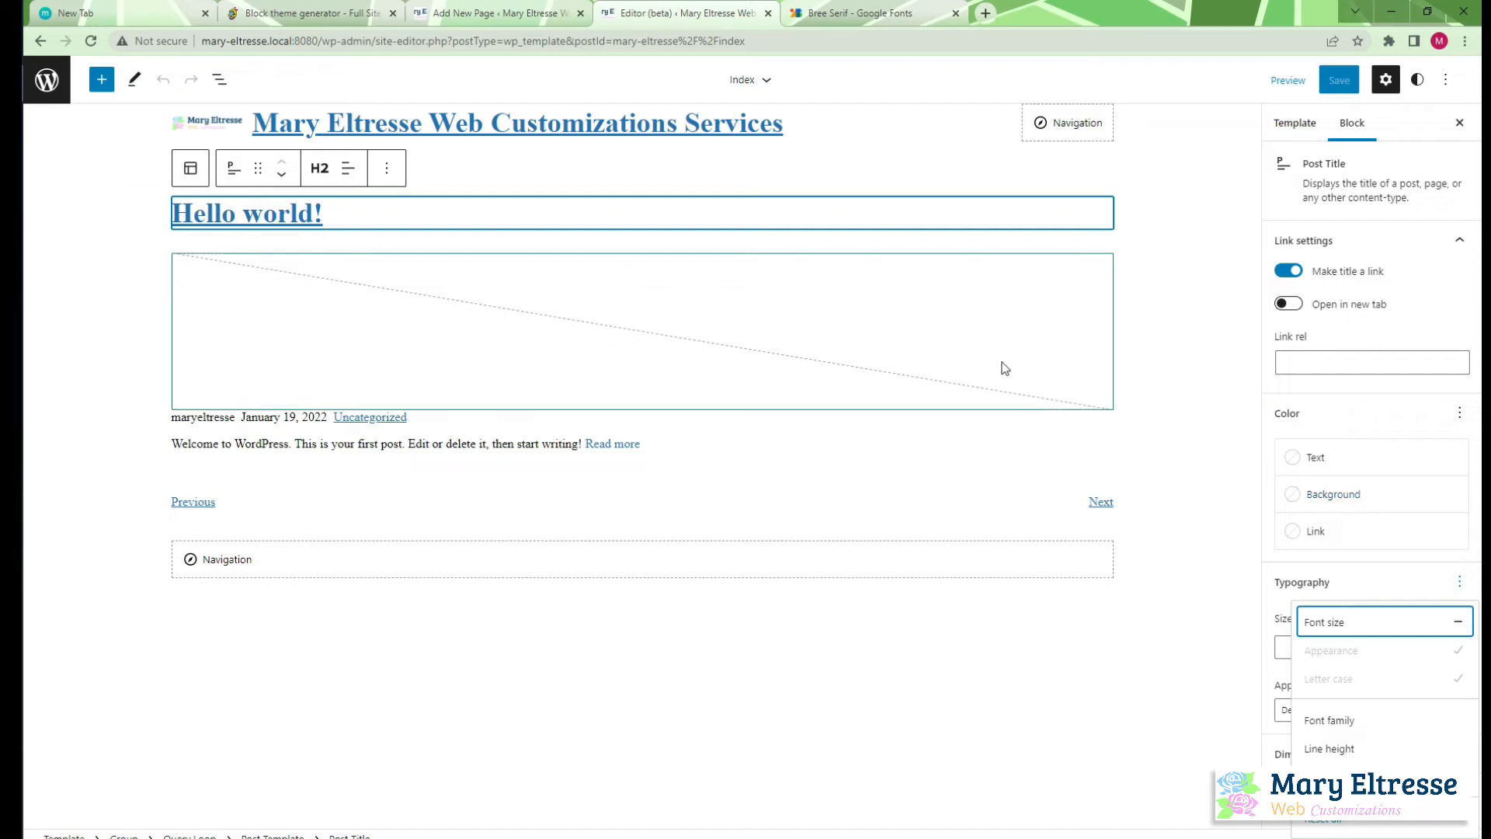
# Set the "Hello world!" post title's font family to BreeSerif and save the Index template
pyautogui.click(1313, 724)
pyautogui.click(1337, 640)
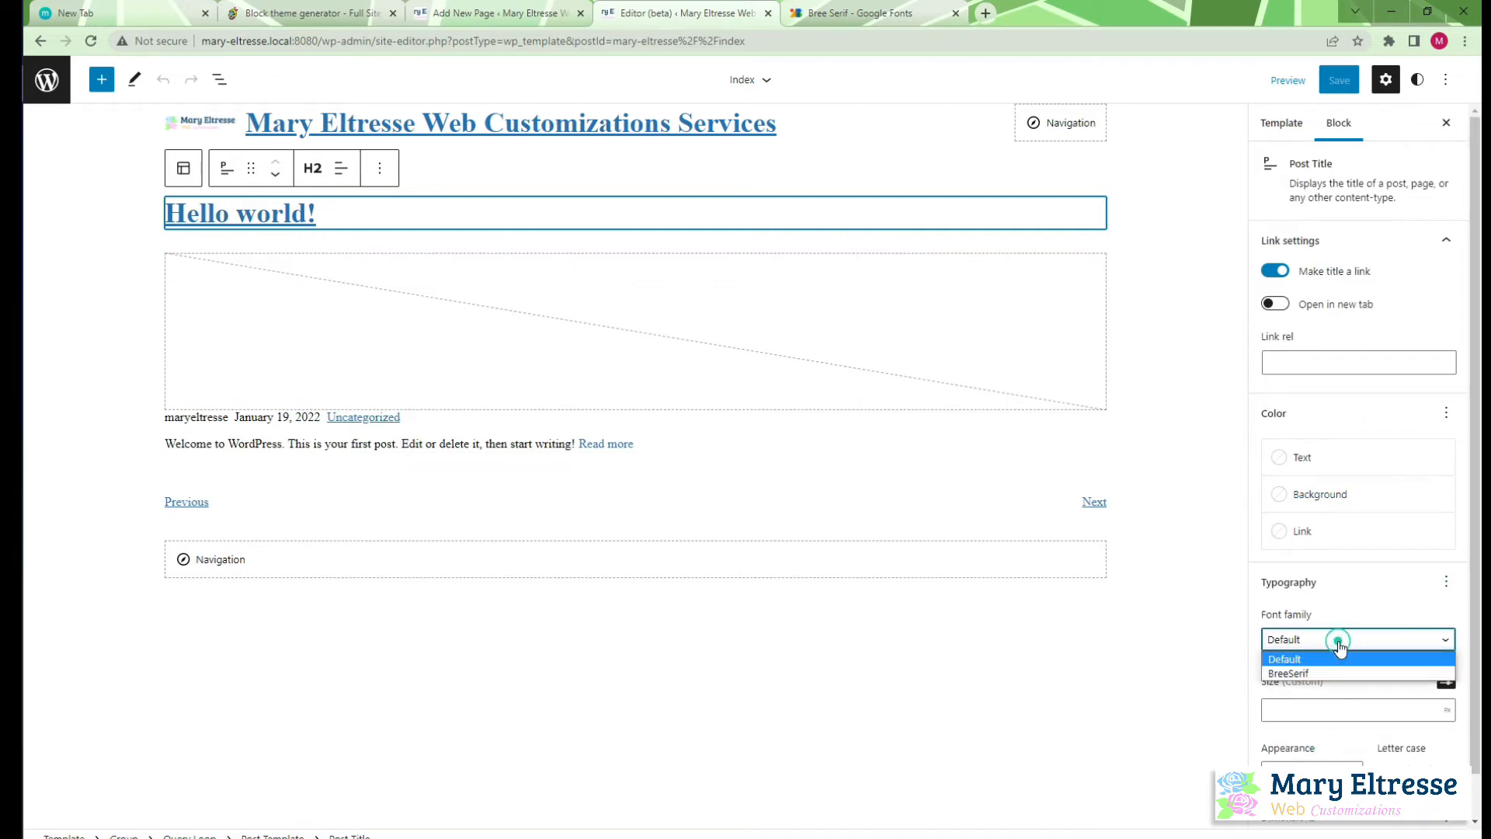
pyautogui.click(1334, 671)
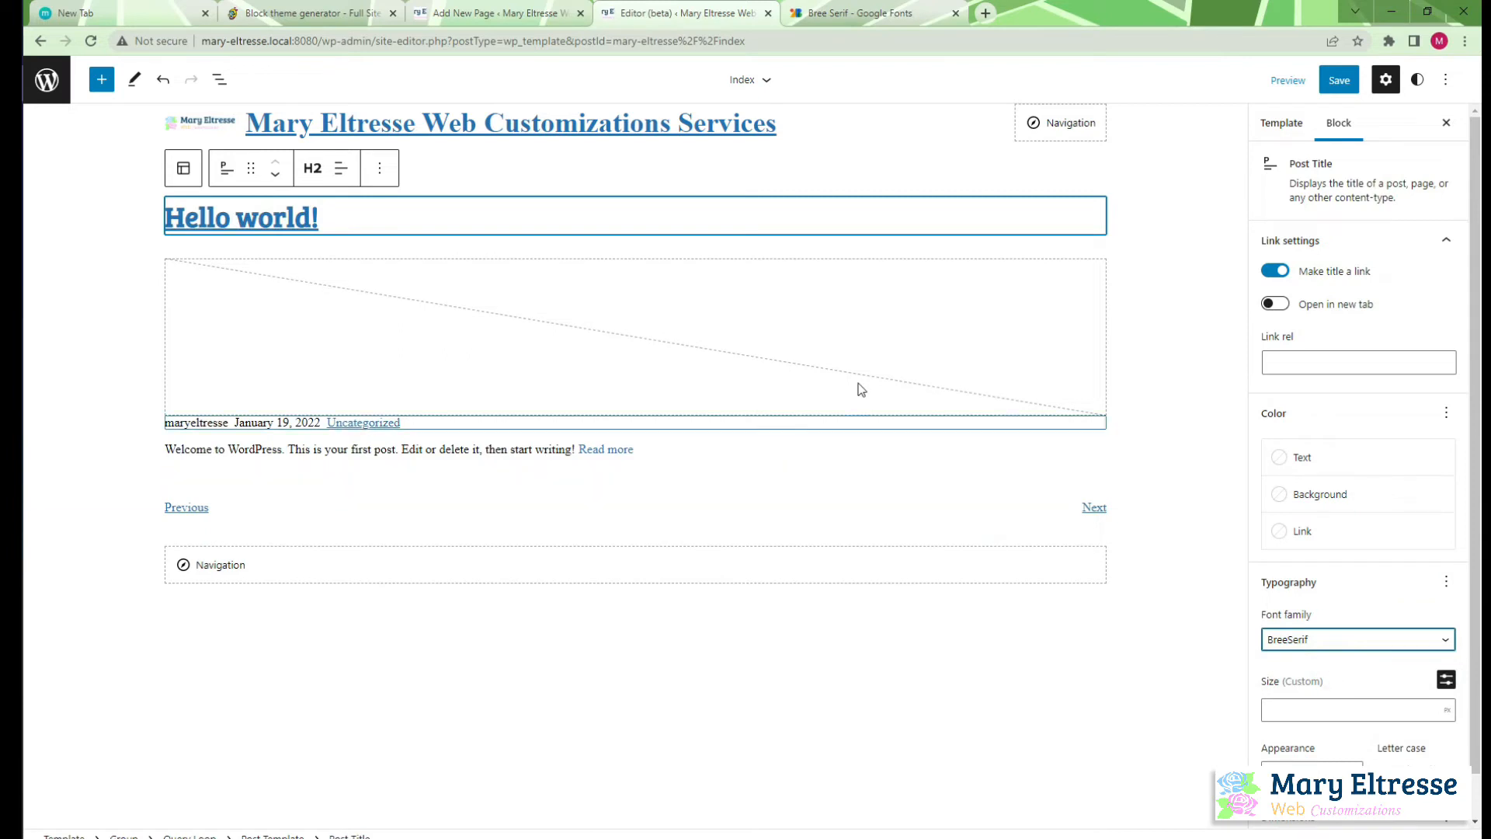
pyautogui.click(1334, 92)
pyautogui.click(1320, 80)
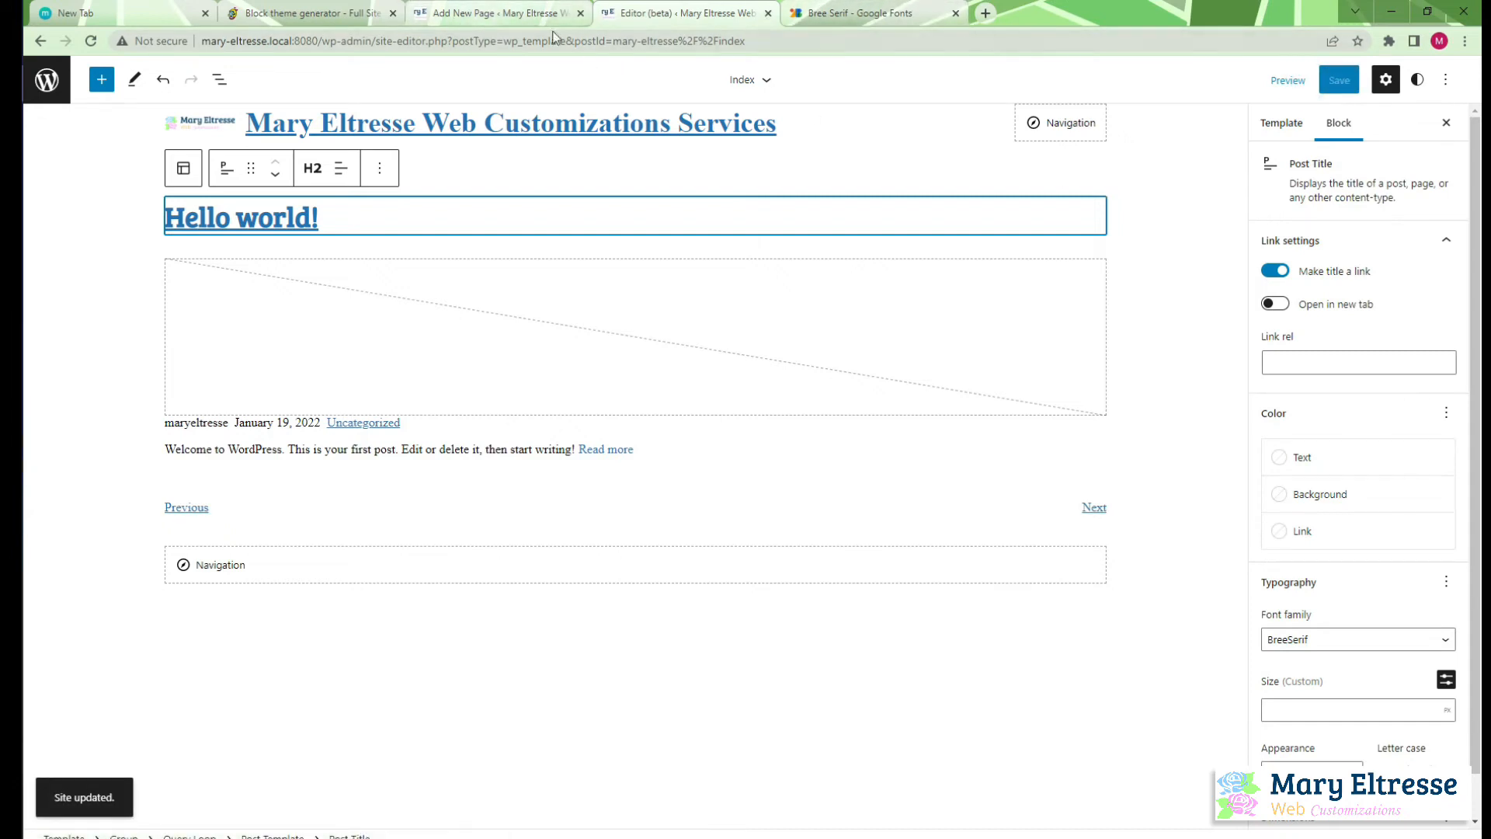
# Load the local site's front page in a new browser tab beside the editor tab to check the post title's font
pyautogui.click(985, 13)
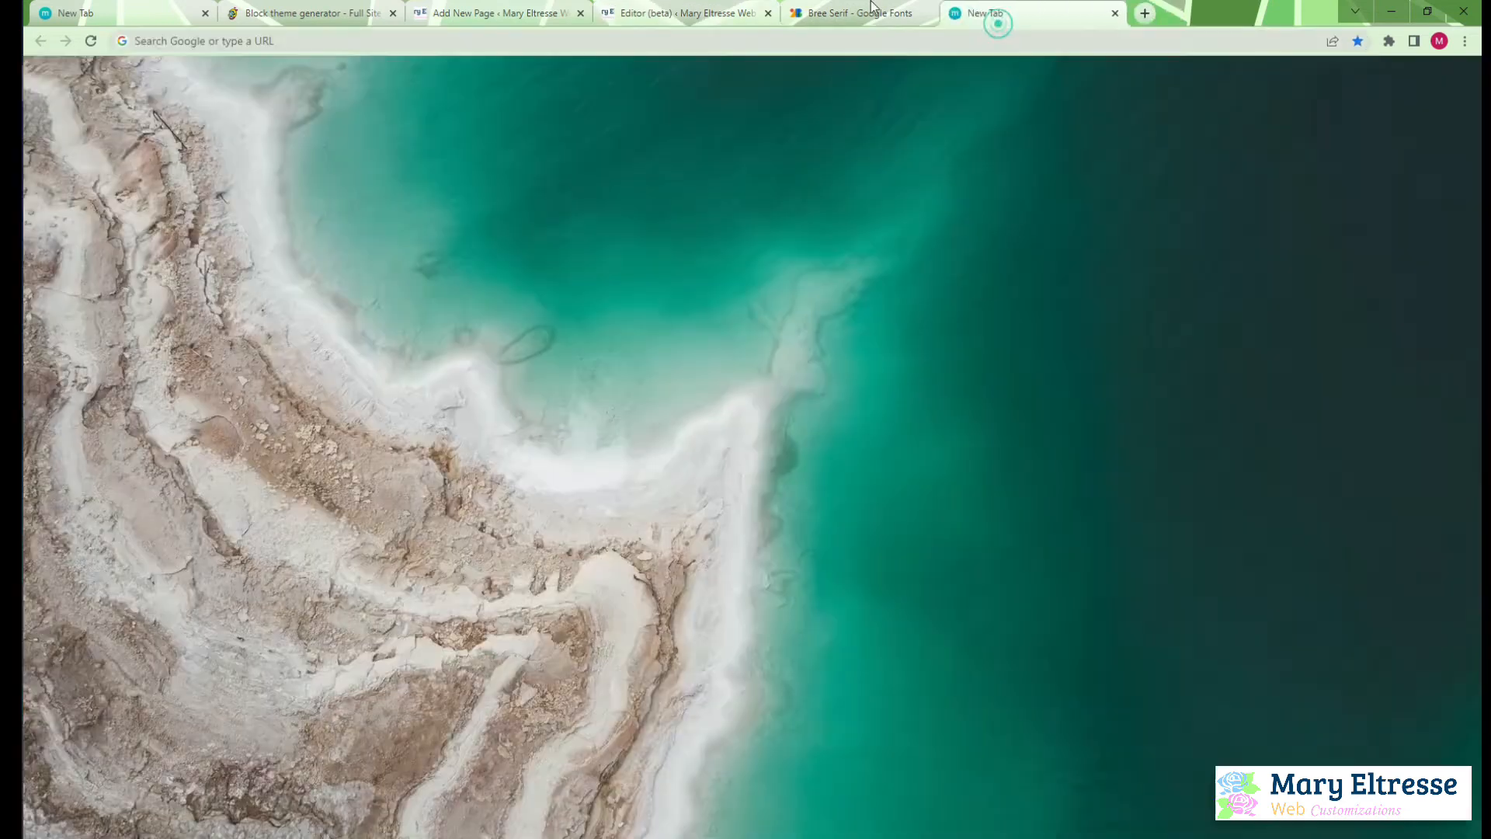
pyautogui.moveTo(871, 4); pyautogui.dragTo(839, 20)
pyautogui.click(790, 39)
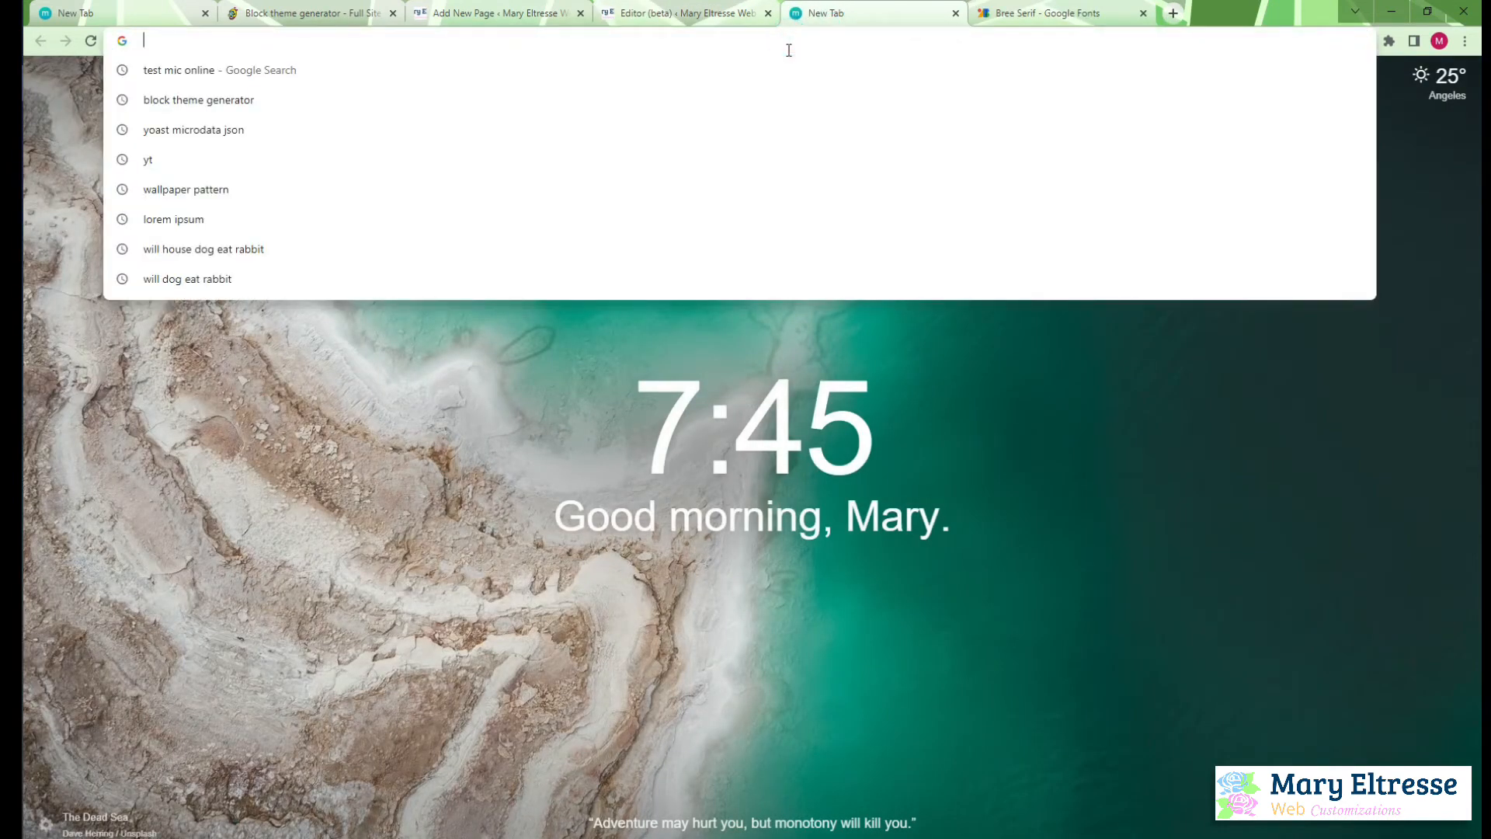
pyautogui.write('mary')
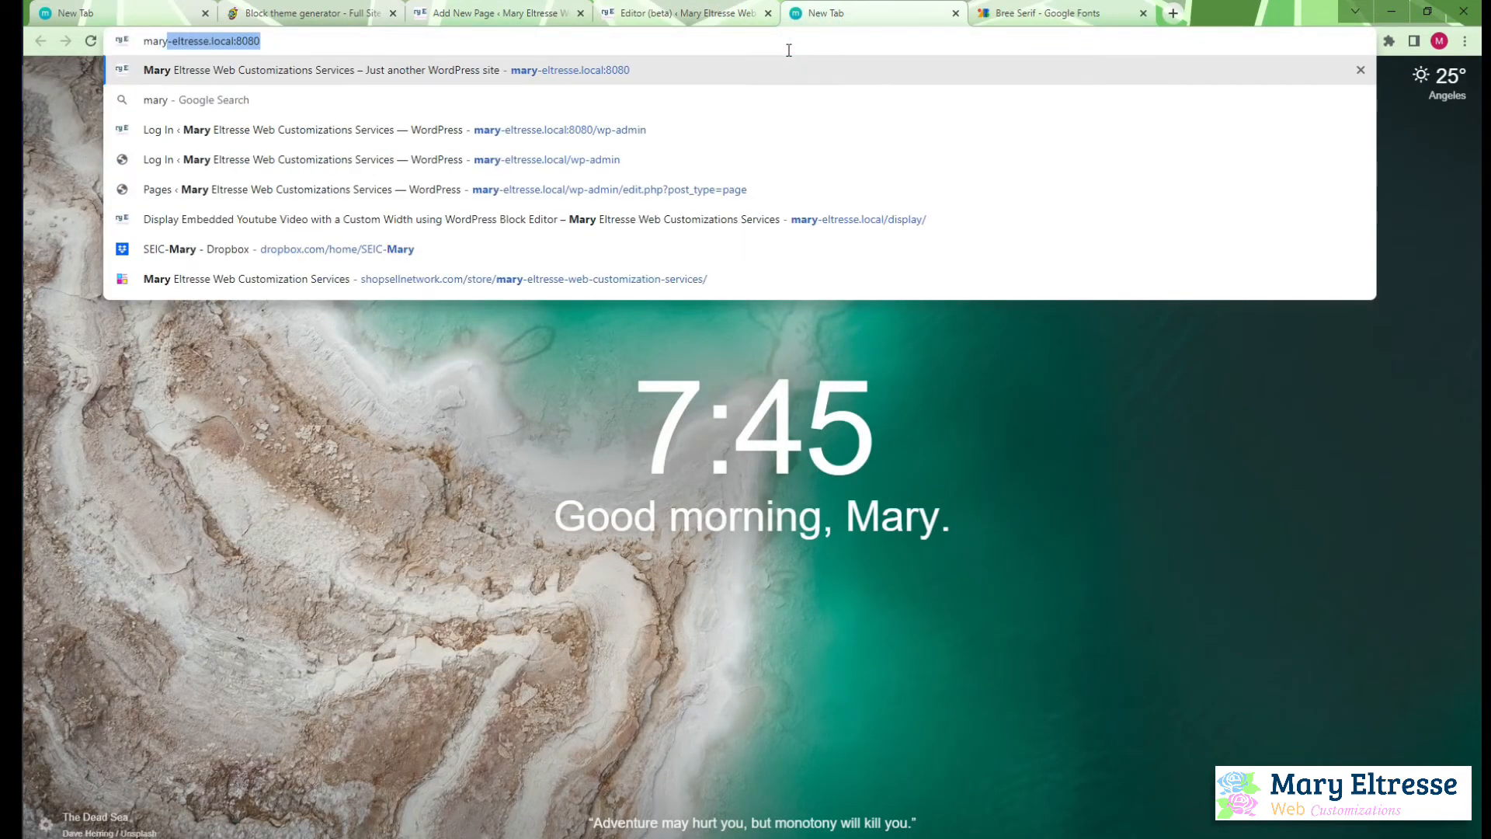
pyautogui.press('Return')
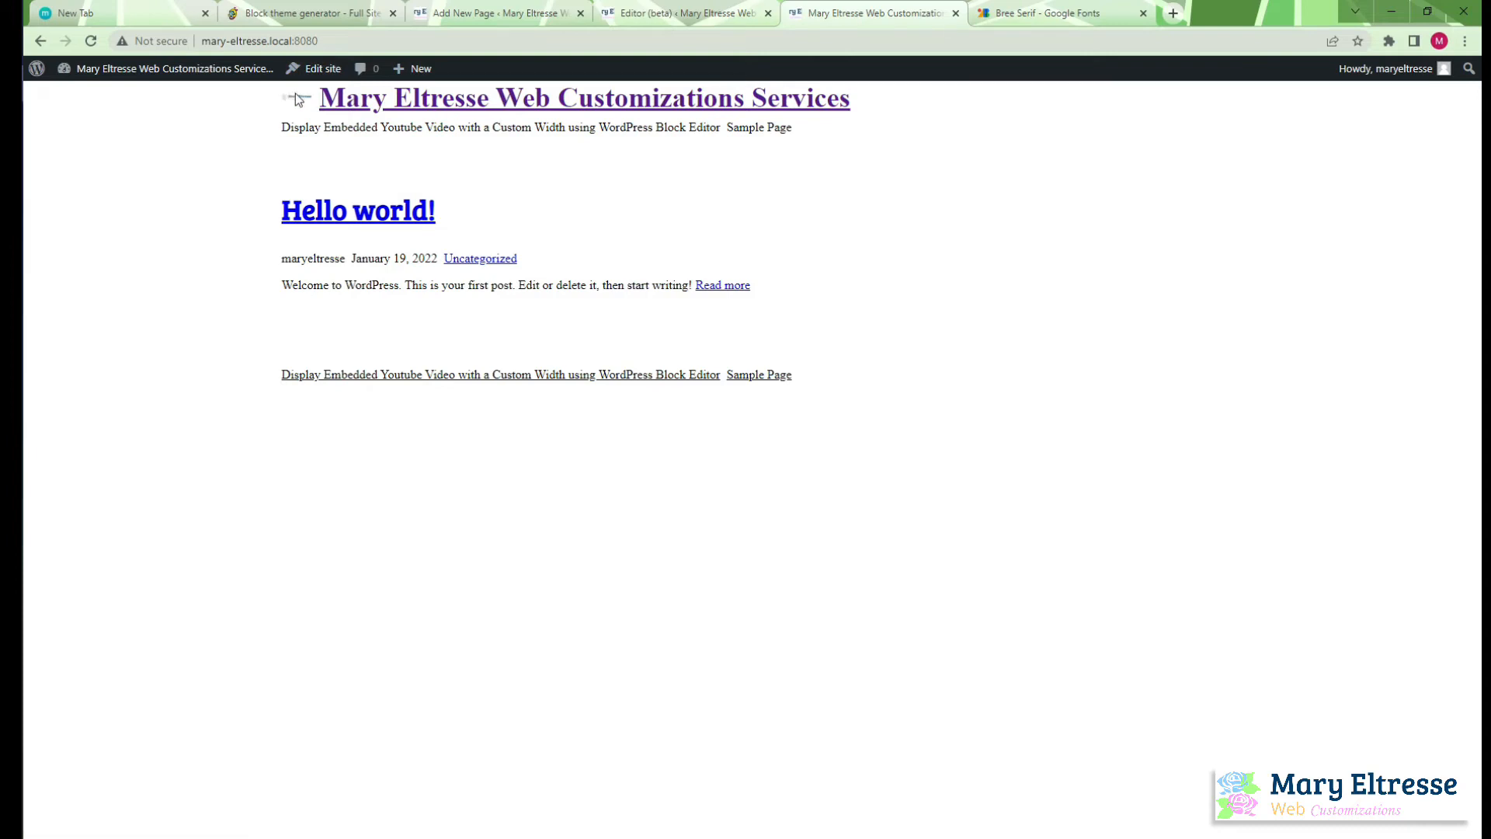
# Return to the site editor and open the Header template part for editing
pyautogui.click(683, 13)
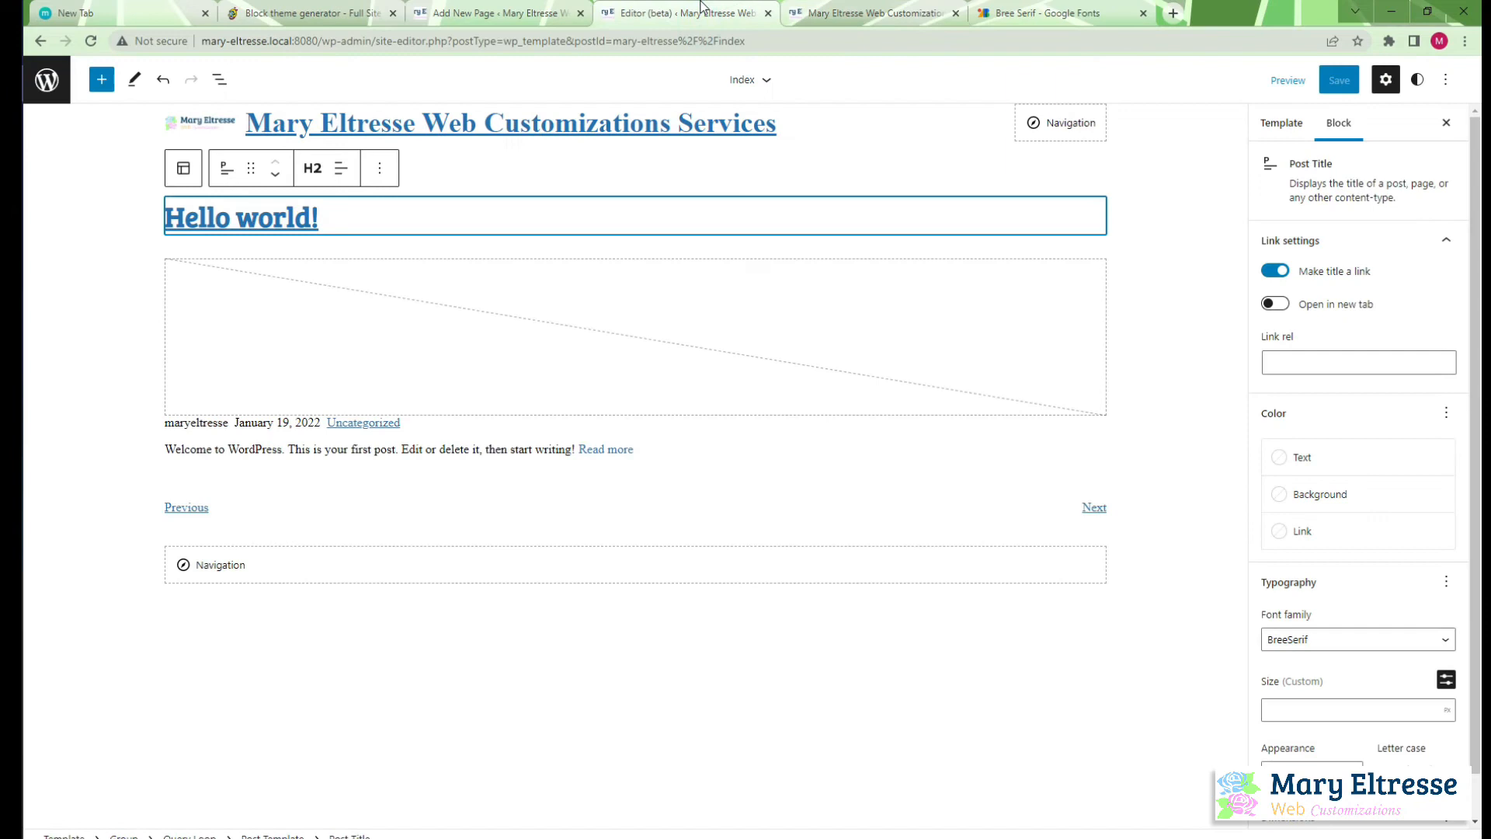
pyautogui.click(45, 98)
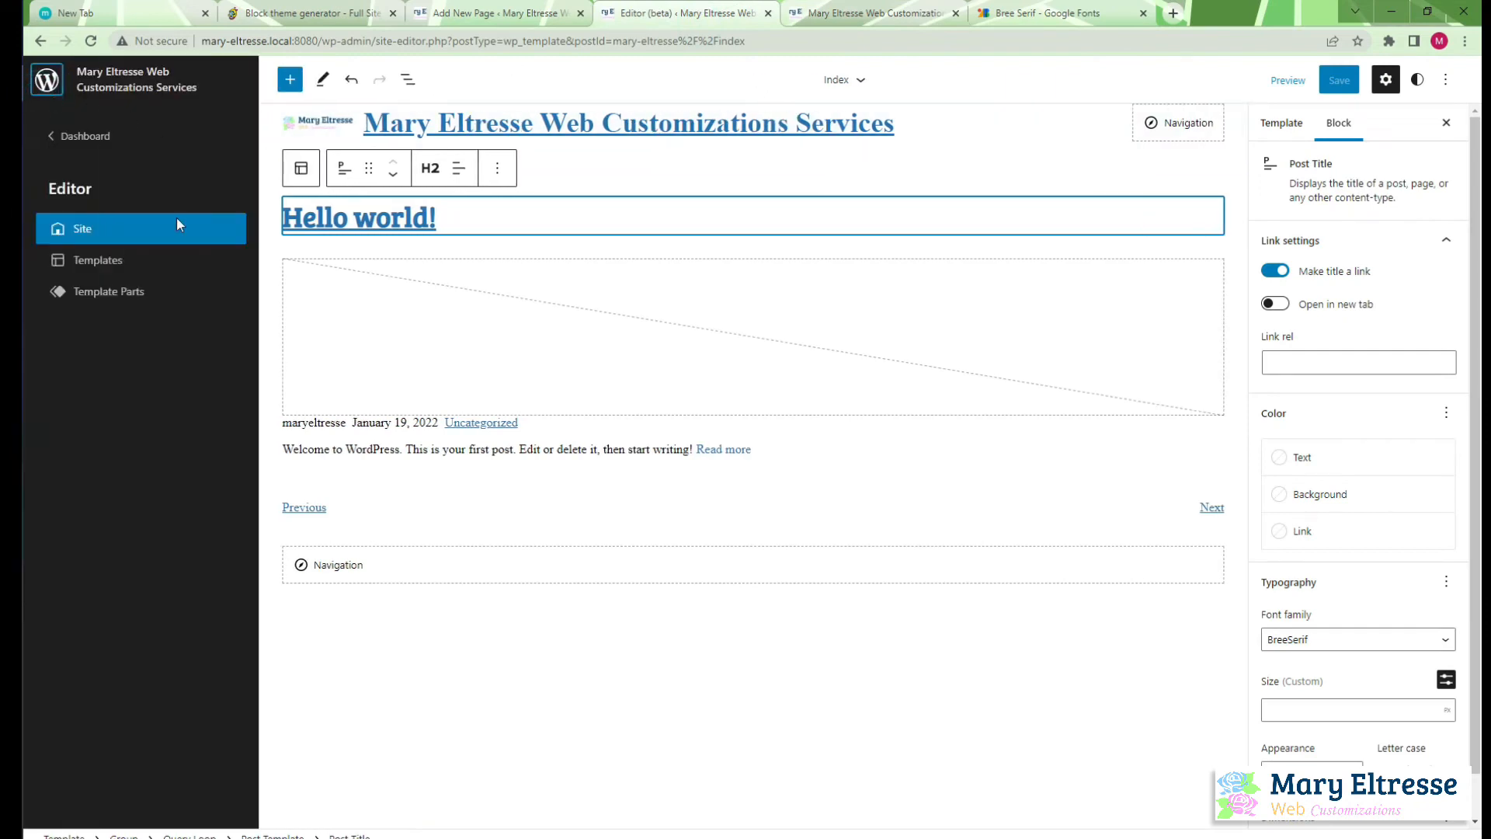
pyautogui.click(108, 295)
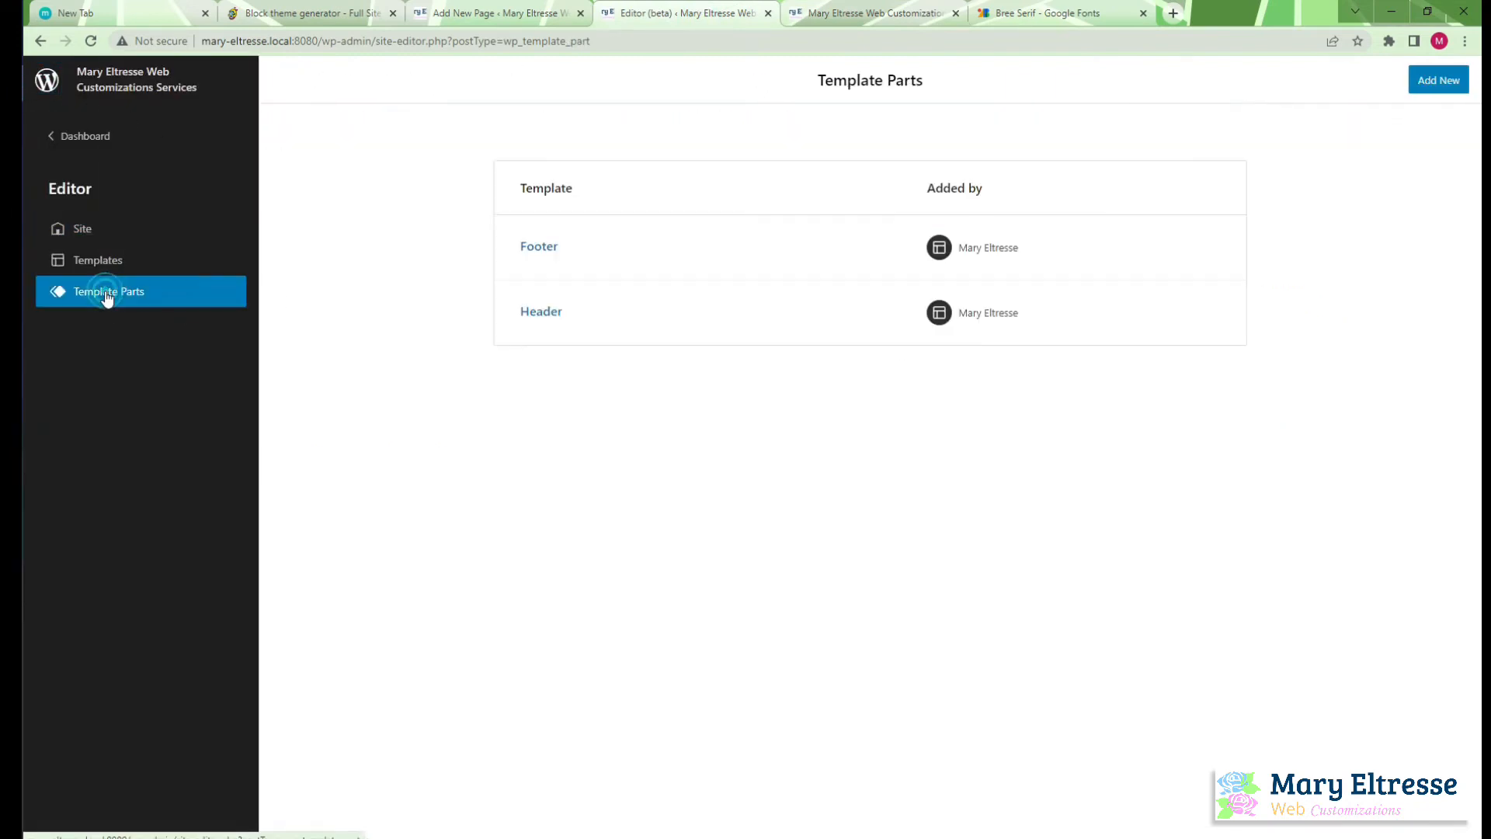
pyautogui.click(537, 316)
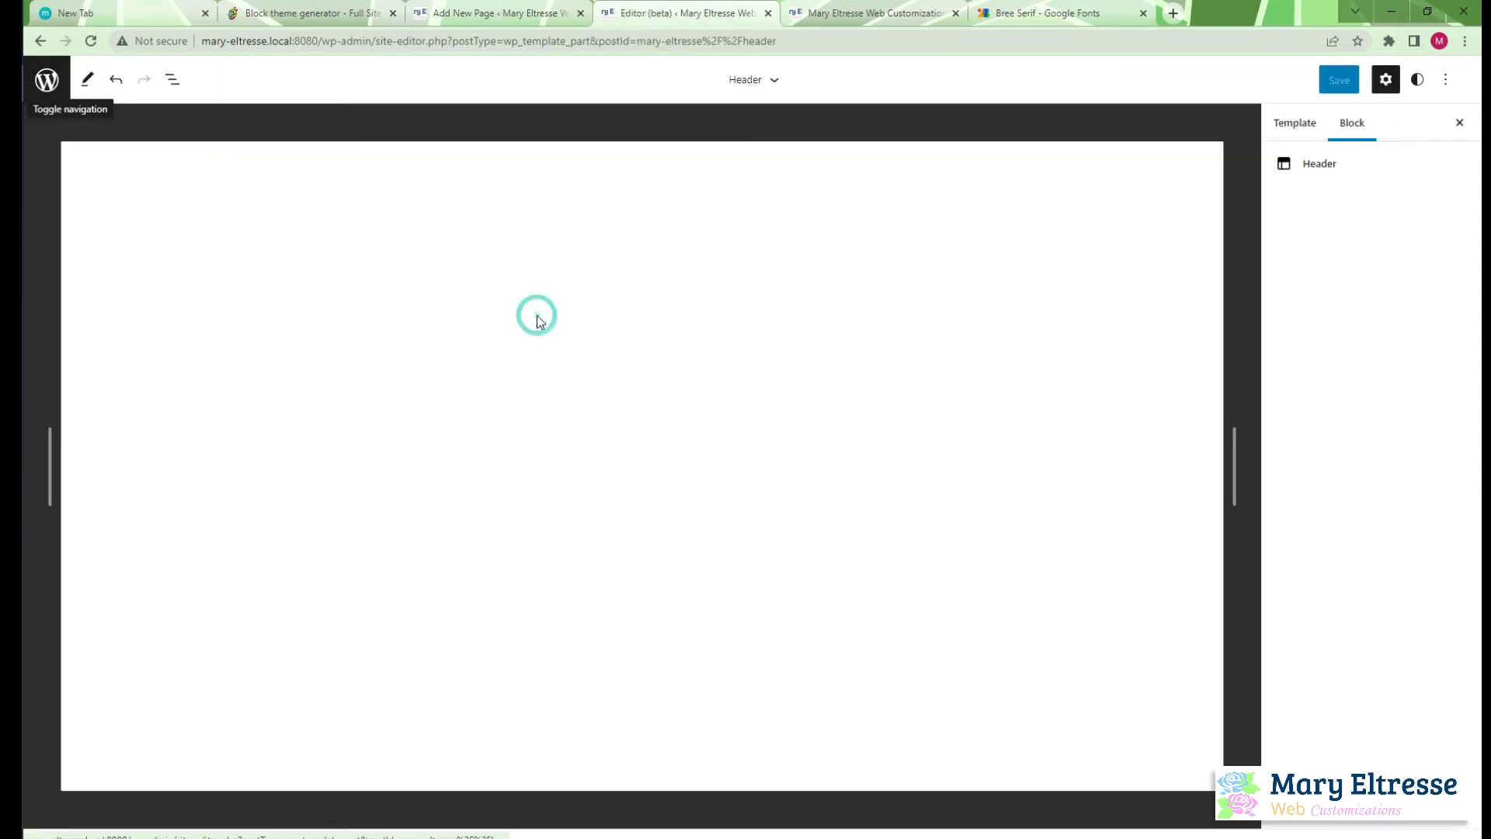
# Enlarge the site logo in the header to about 300 px wide
pyautogui.click(201, 160)
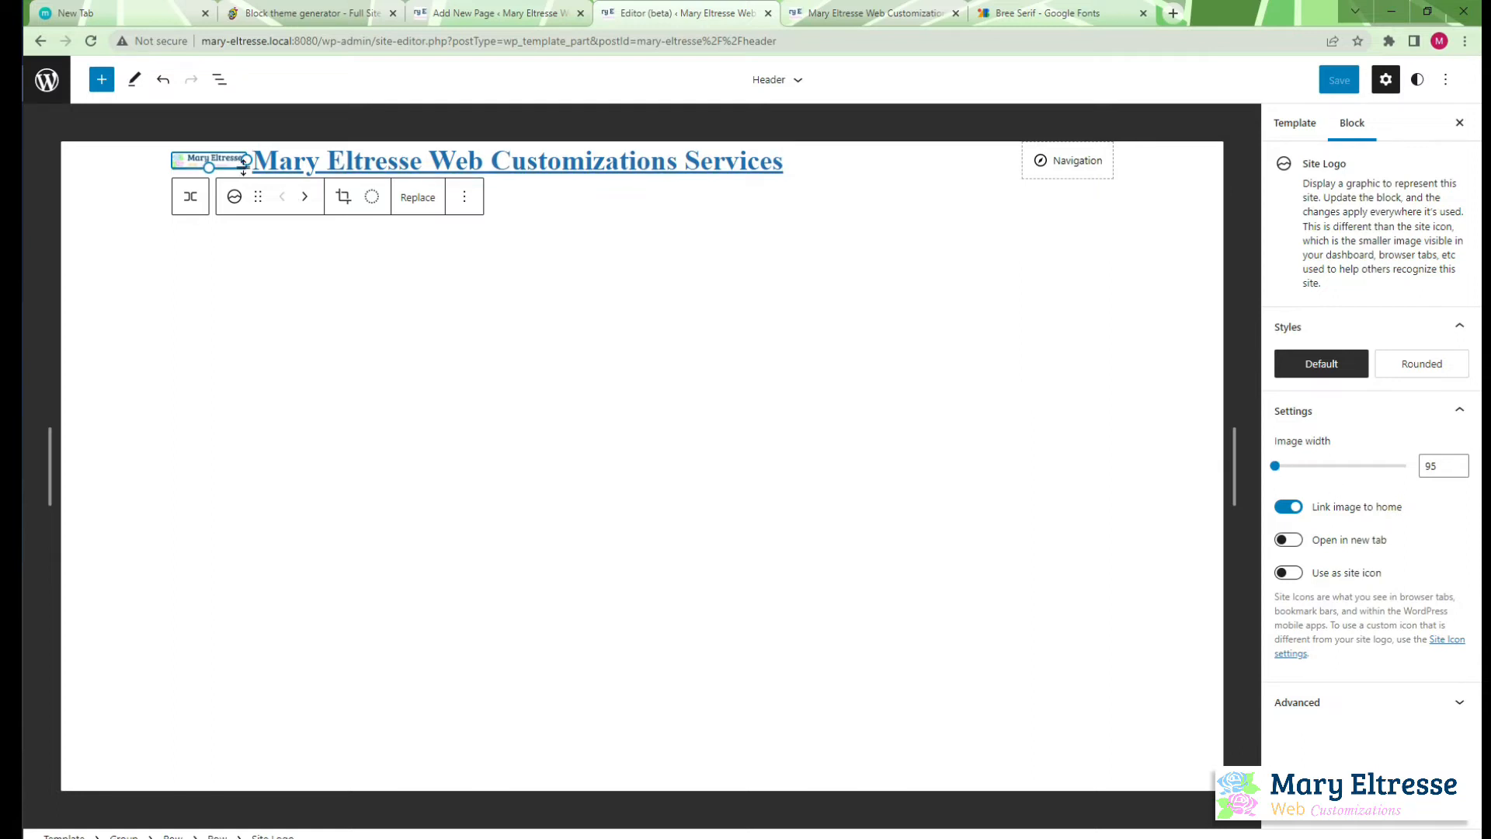
pyautogui.moveTo(245, 159); pyautogui.dragTo(493, 208)
pyautogui.click(526, 315)
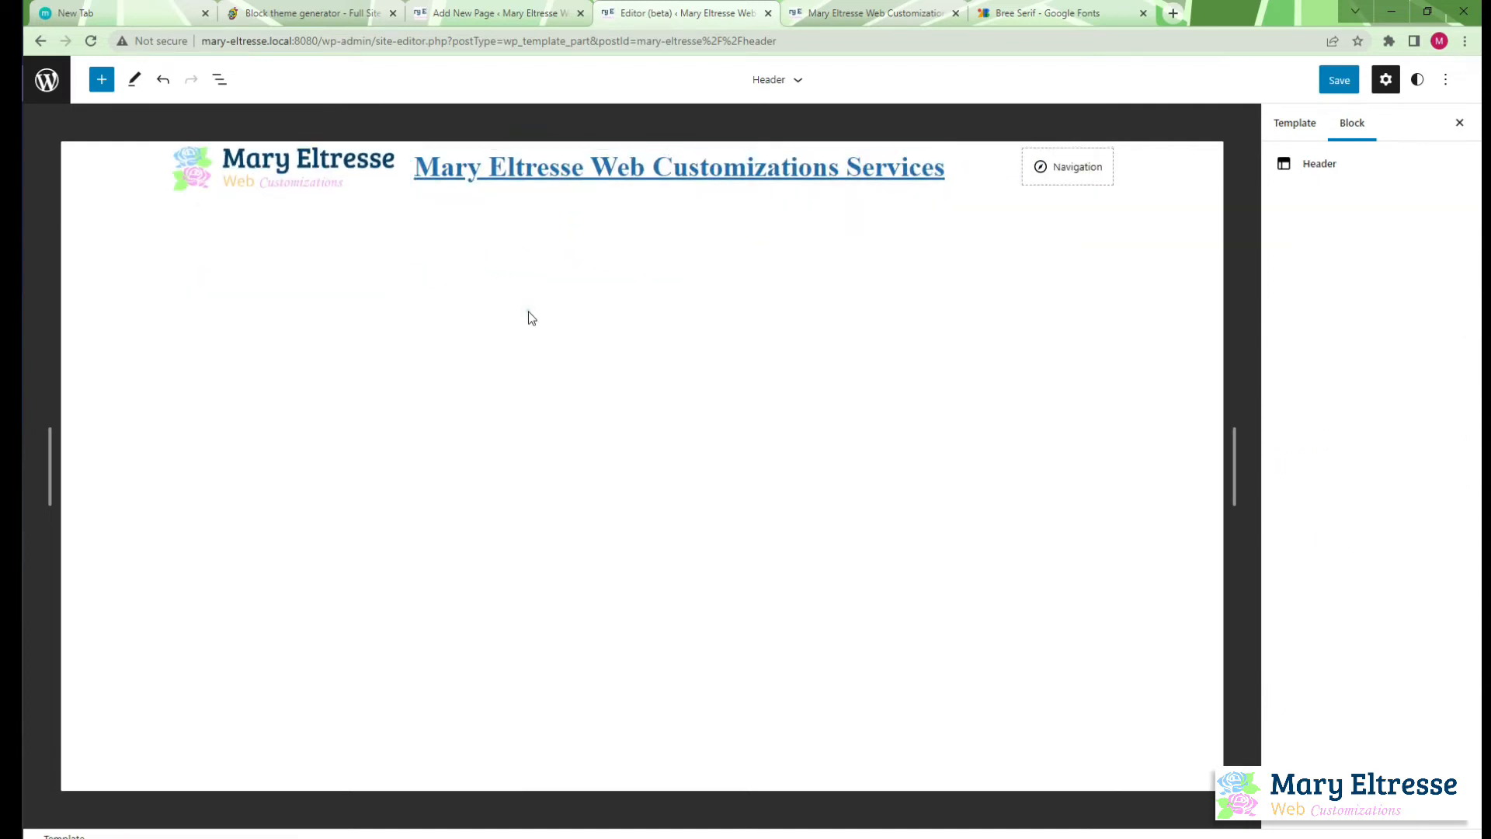
# Remove the Site Title block from the header
pyautogui.click(556, 172)
pyautogui.click(784, 311)
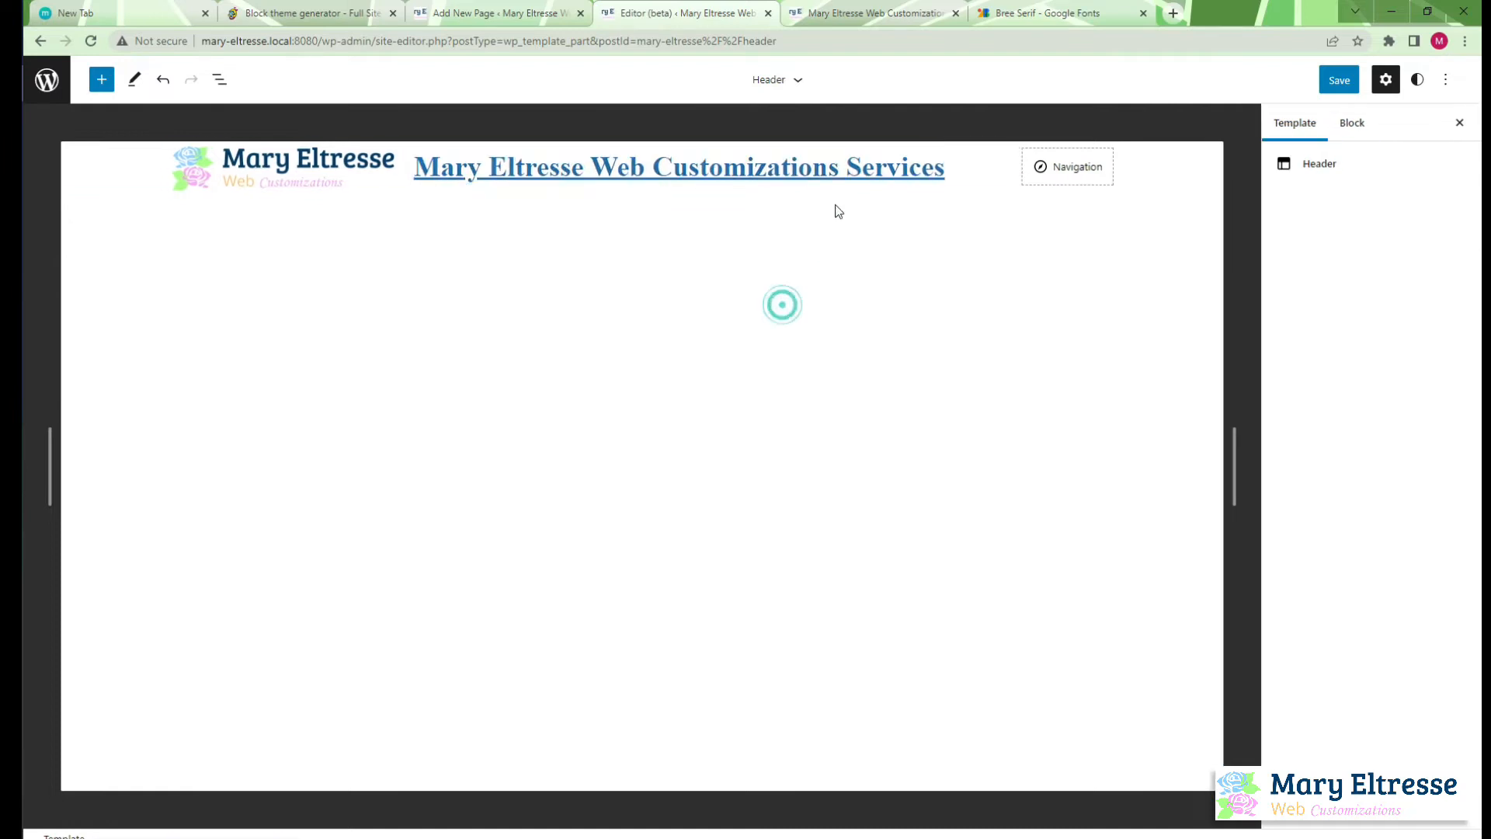
pyautogui.click(850, 167)
pyautogui.click(647, 213)
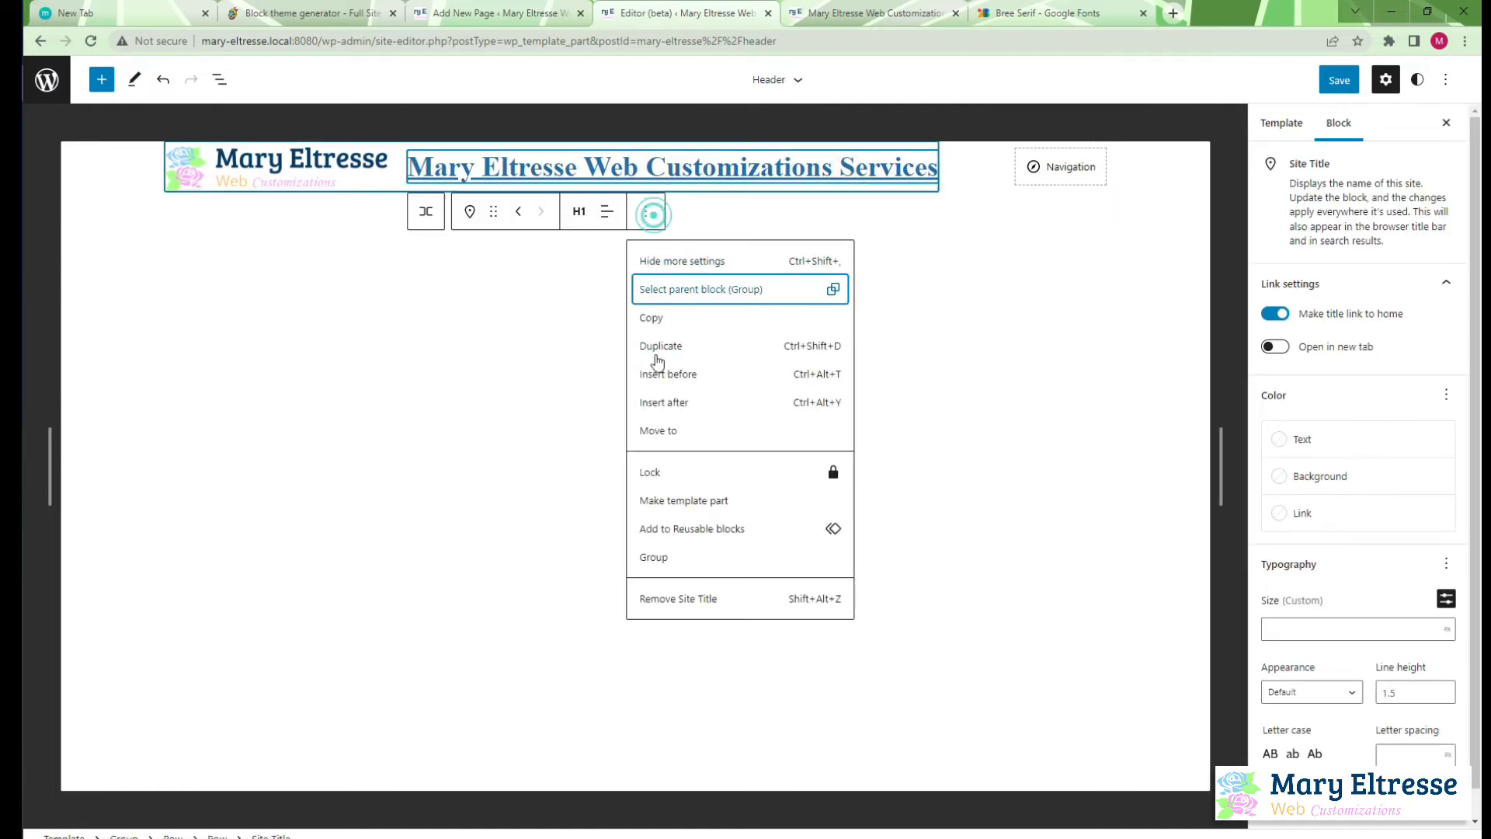
pyautogui.click(722, 602)
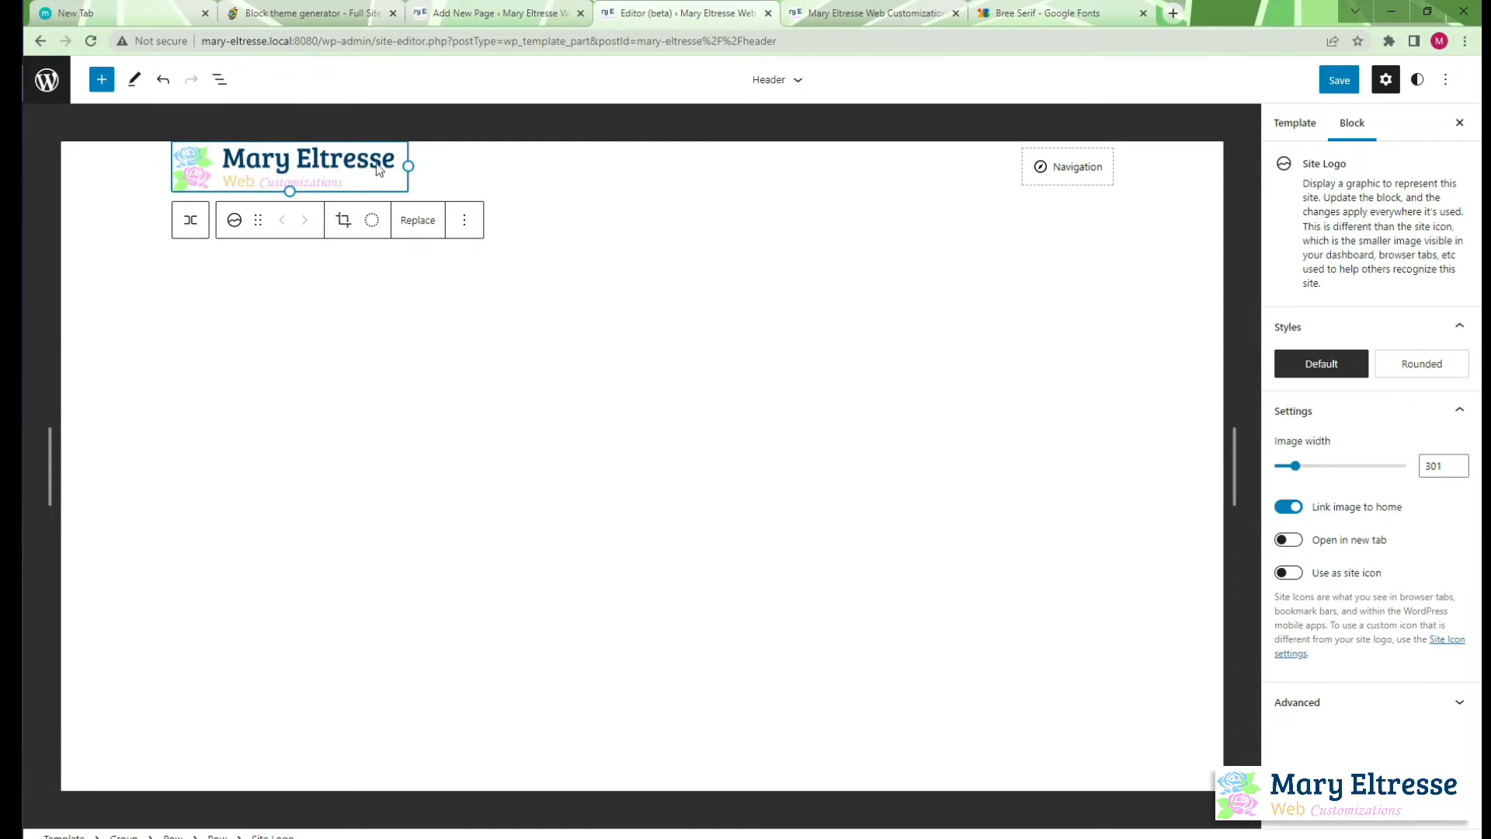
# Widen the site logo slightly and remove the Navigation block from the header
pyautogui.moveTo(408, 166); pyautogui.dragTo(417, 161)
pyautogui.click(1087, 171)
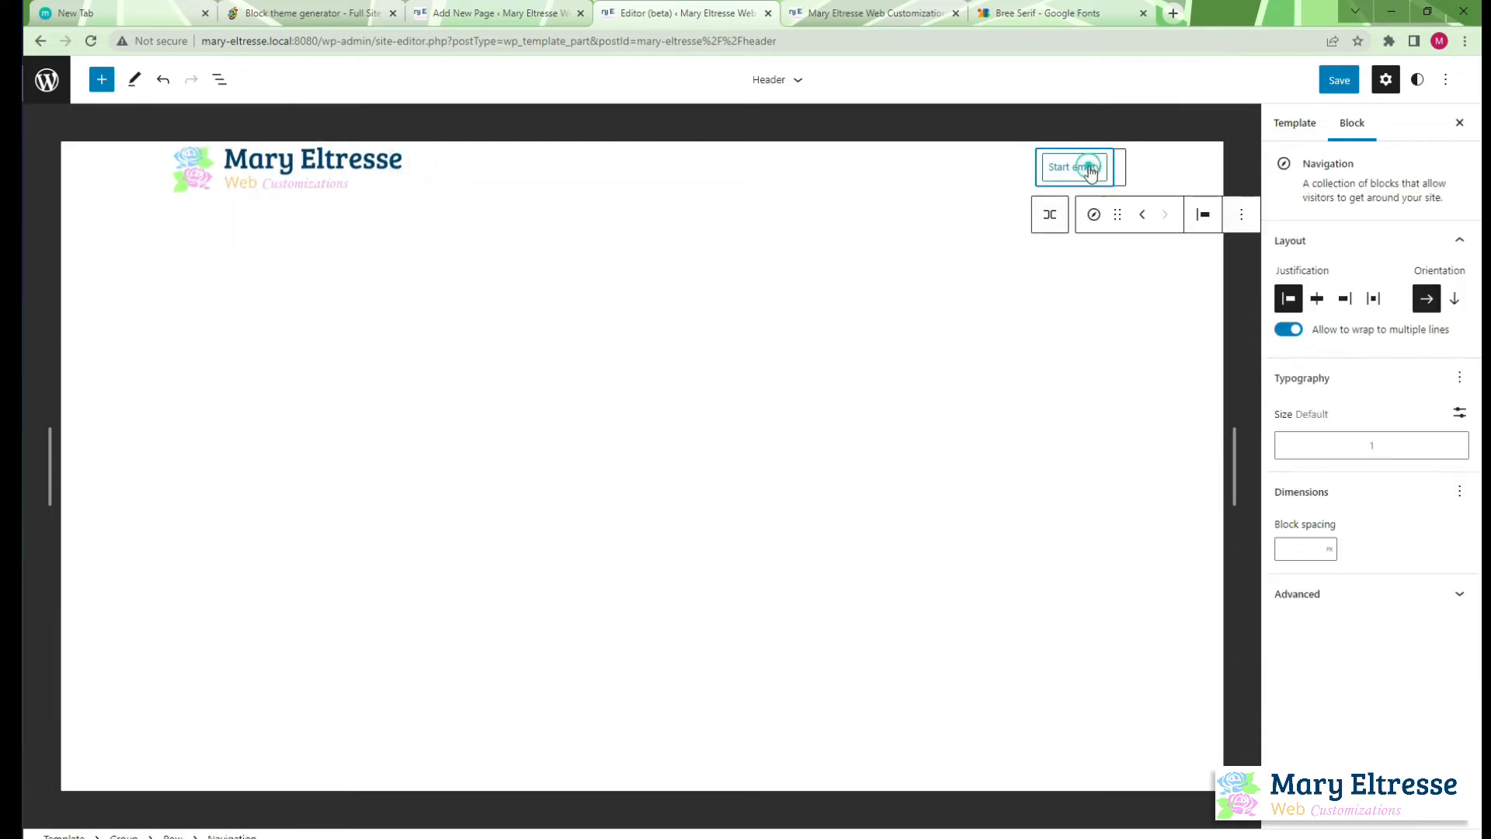
pyautogui.click(1241, 215)
pyautogui.click(1280, 601)
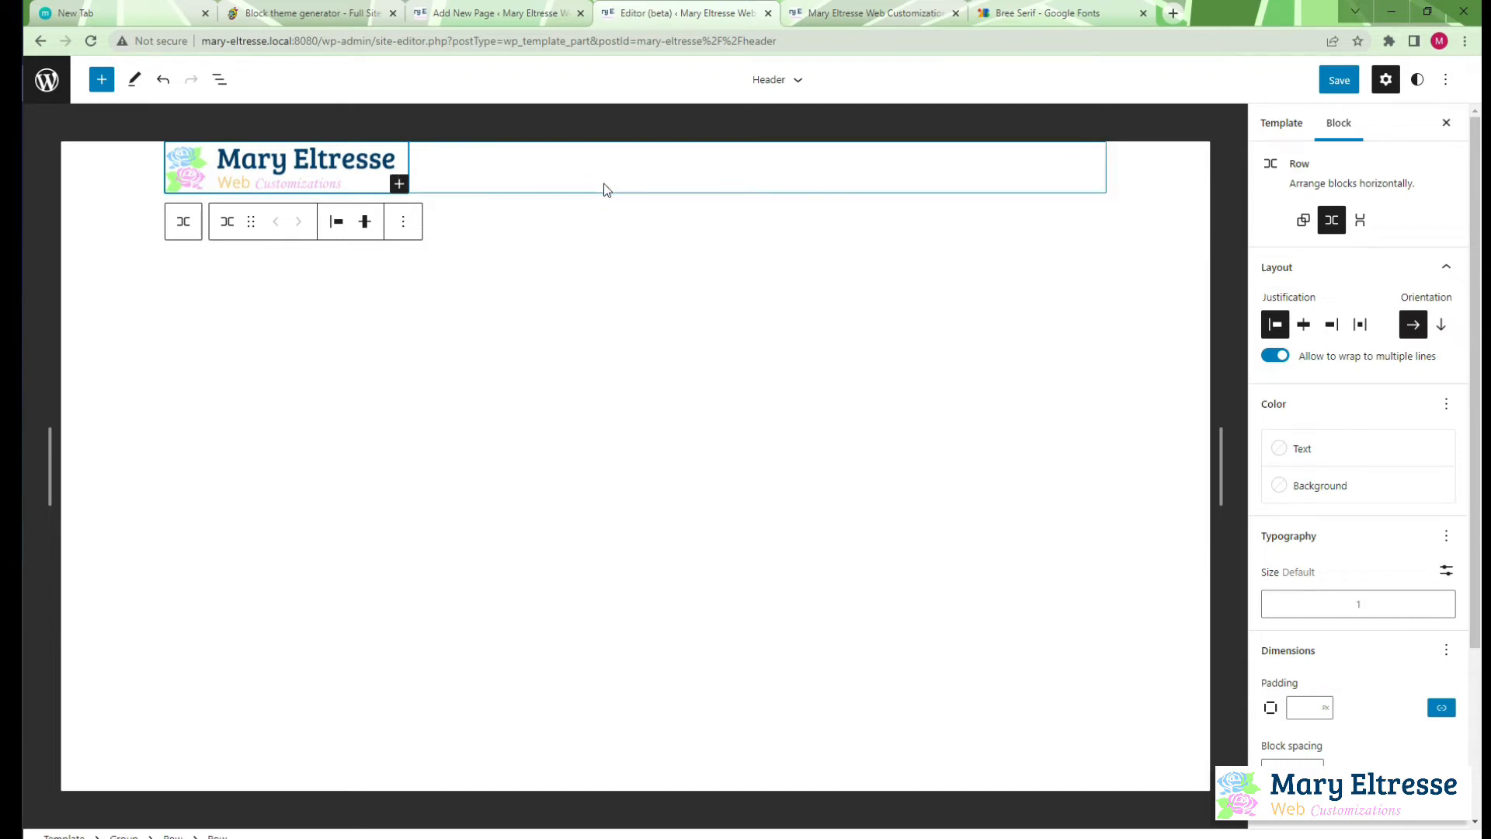
# Insert a Site Tagline block after the Site Logo in the header's inner row
pyautogui.click(220, 79)
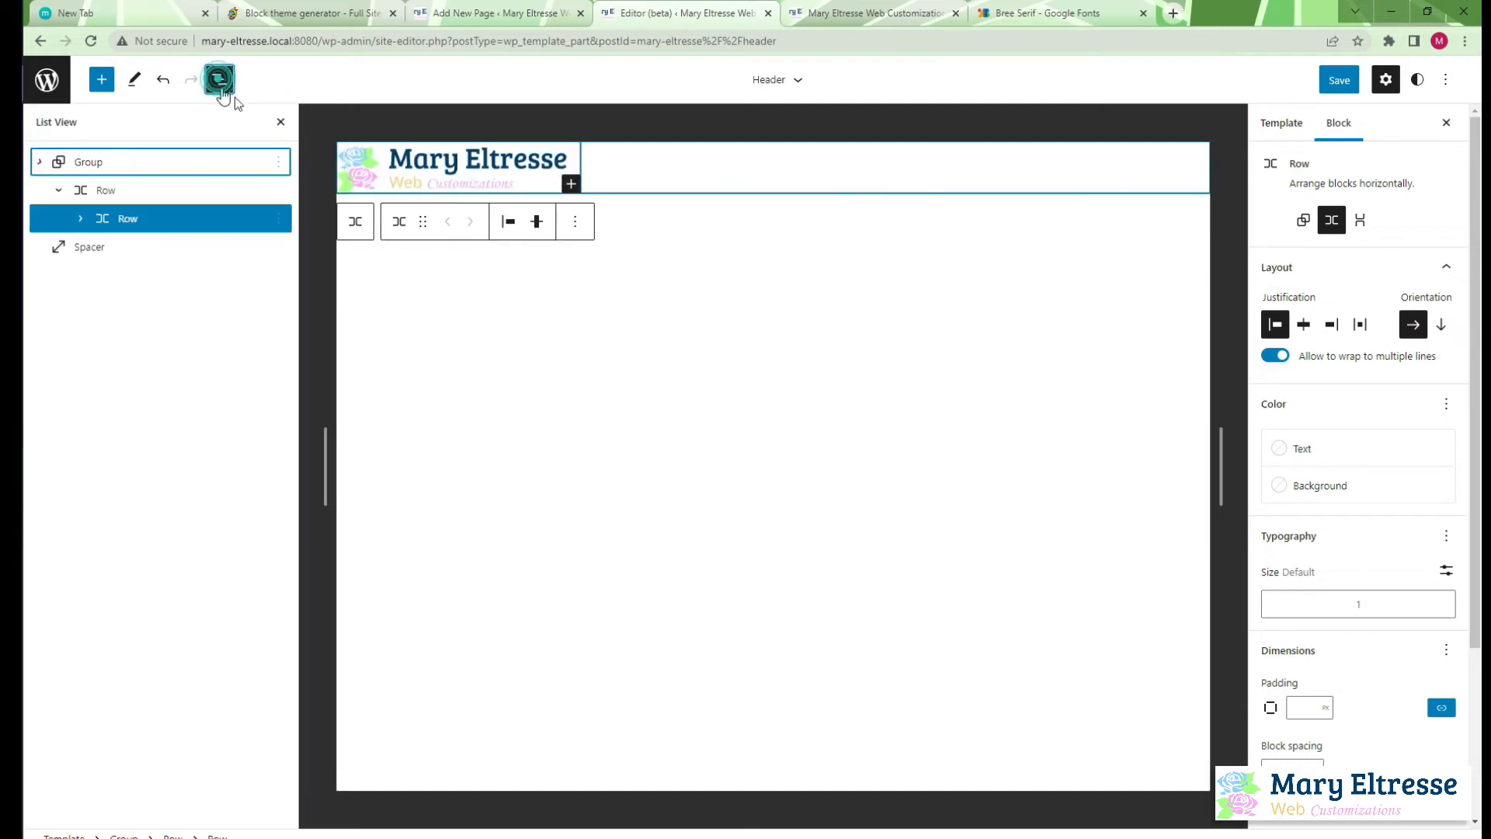
pyautogui.click(81, 219)
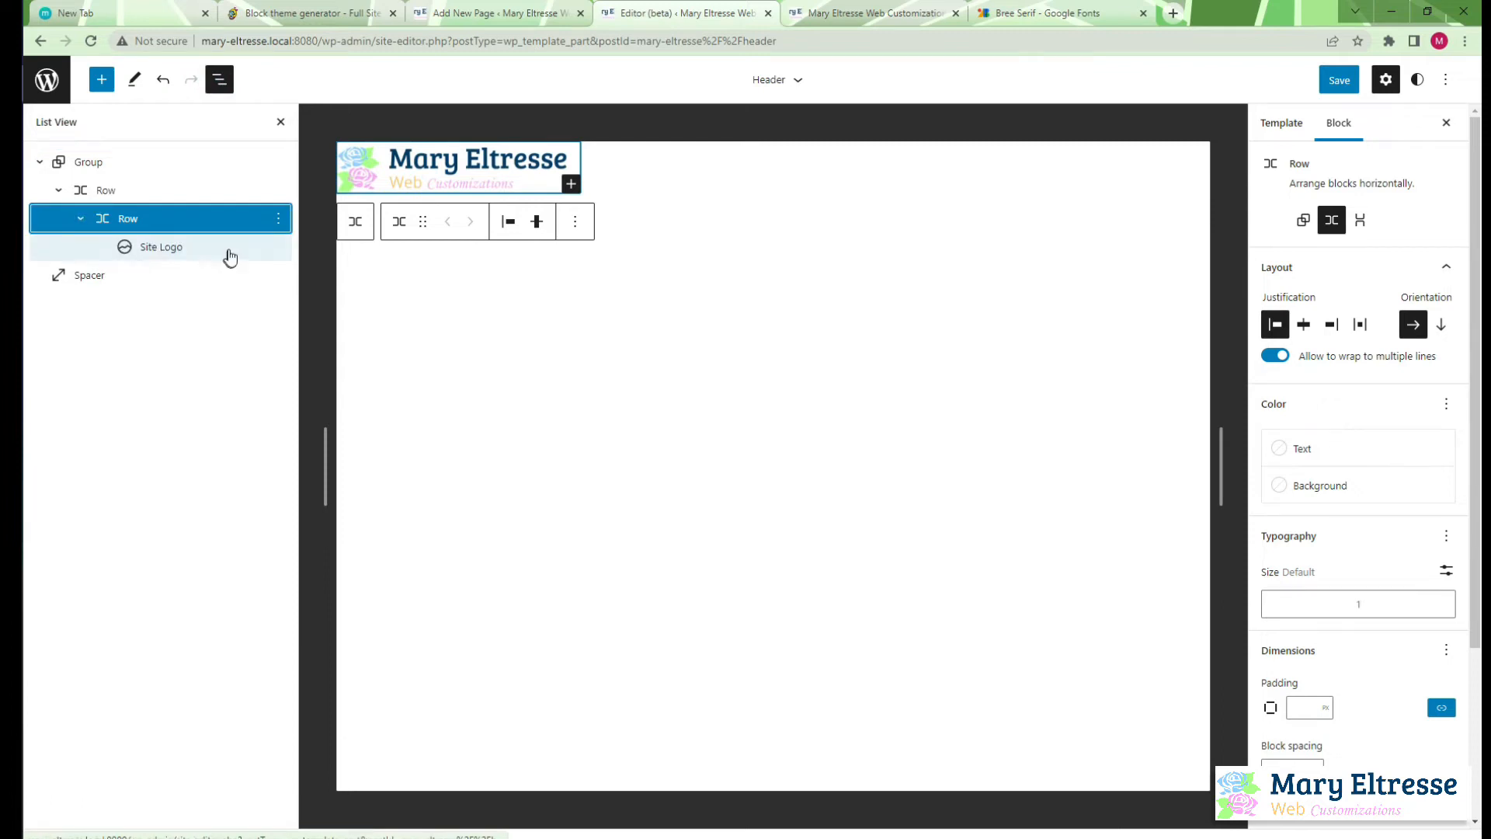
pyautogui.click(276, 247)
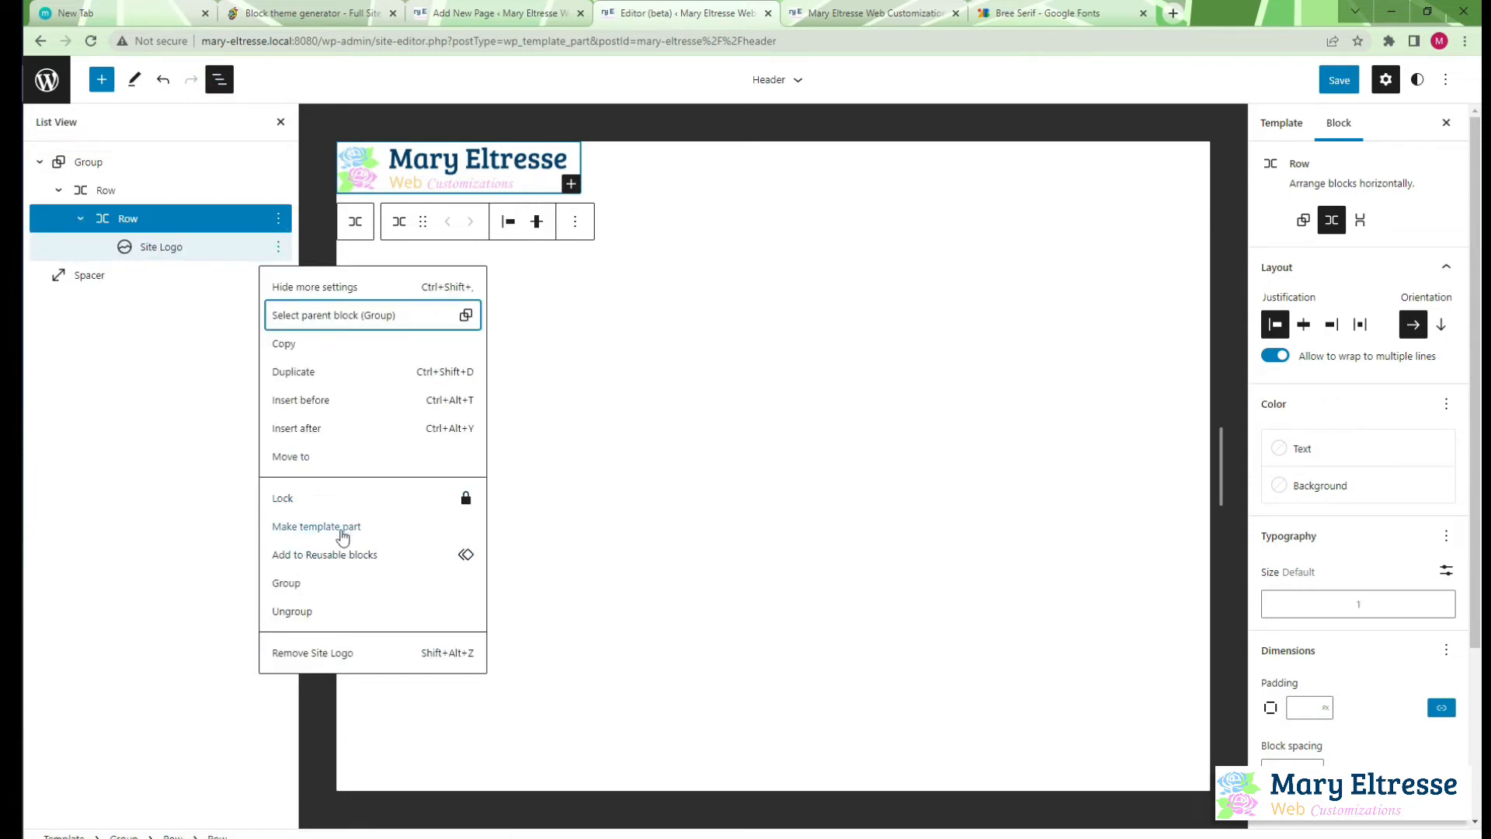
pyautogui.click(334, 427)
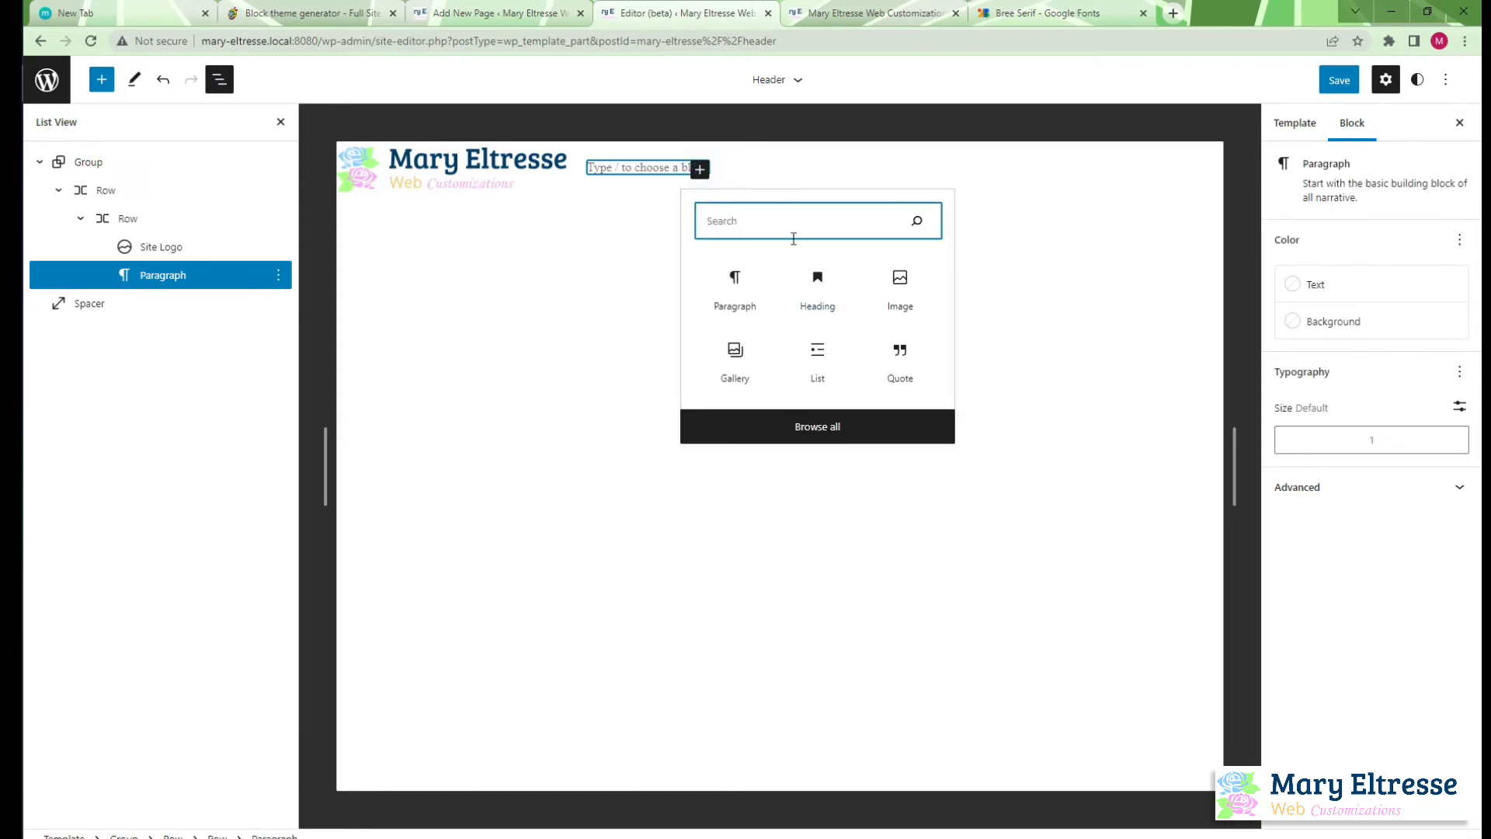
pyautogui.write('tag')
pyautogui.click(814, 289)
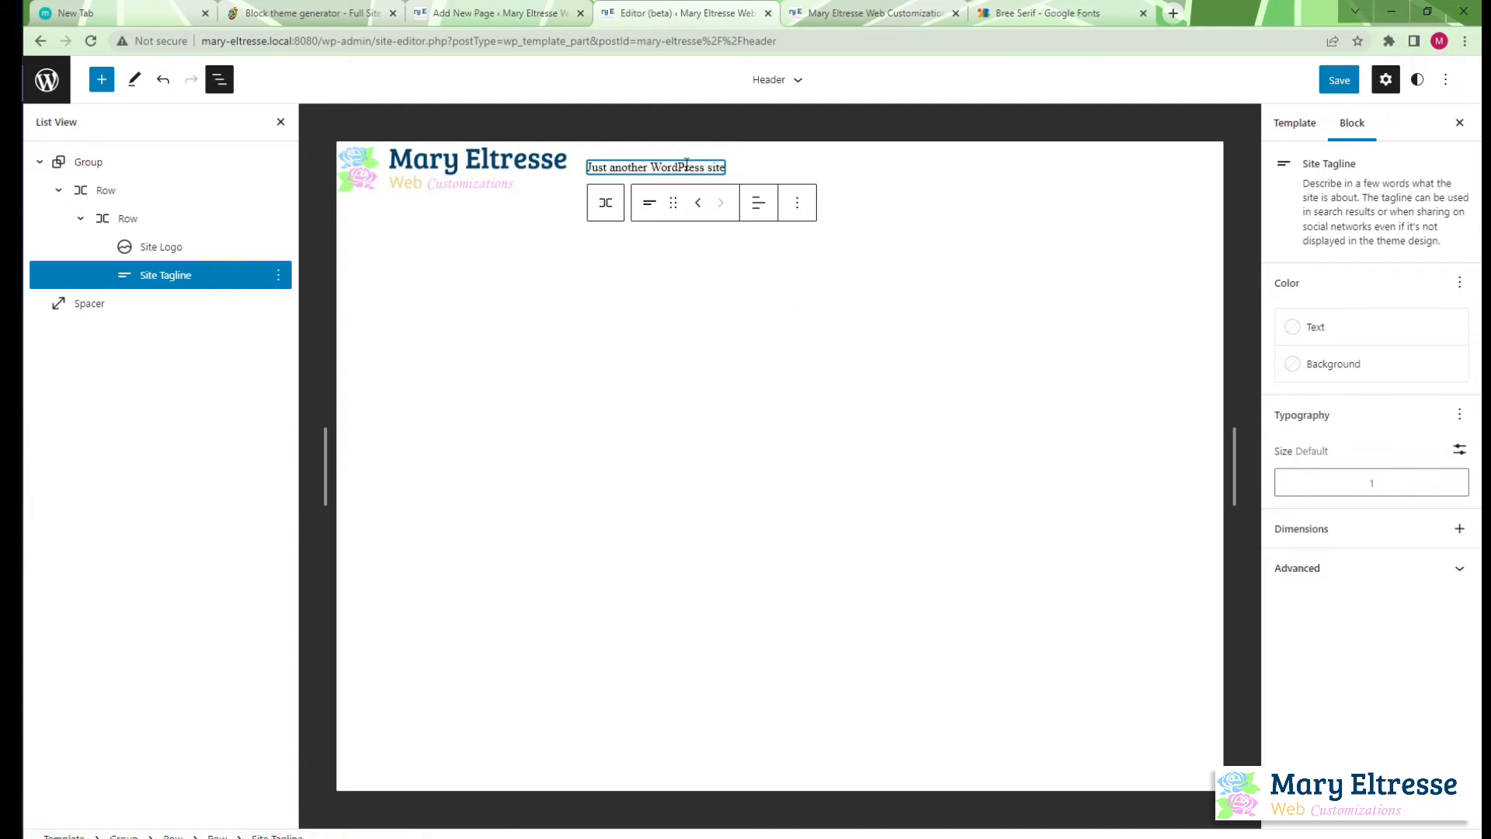
# Insert a Search block after the Site Tagline and select the inner row that holds them
pyautogui.click(278, 274)
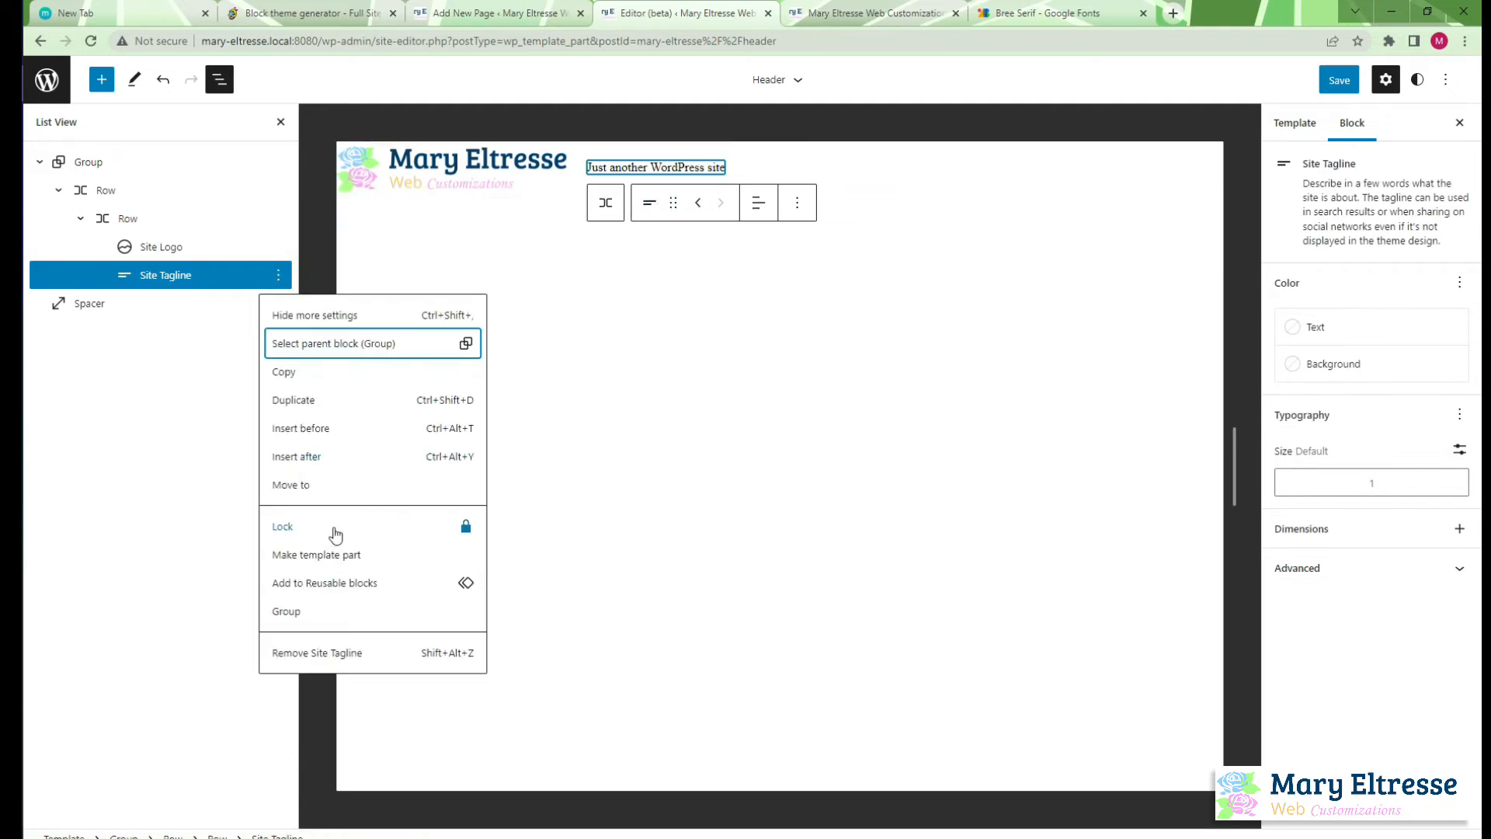
pyautogui.click(351, 458)
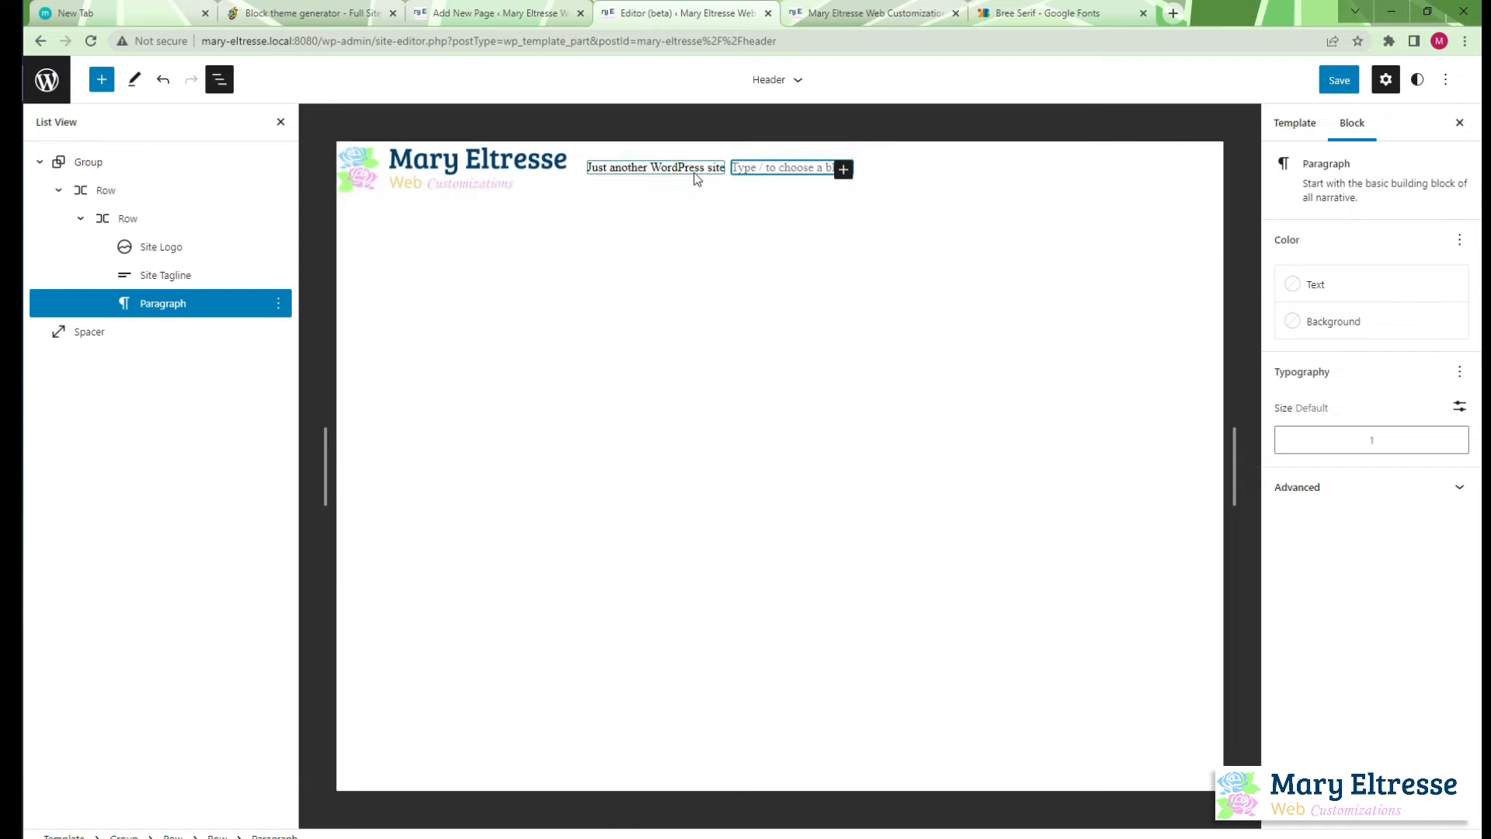
pyautogui.click(843, 169)
pyautogui.write('sea')
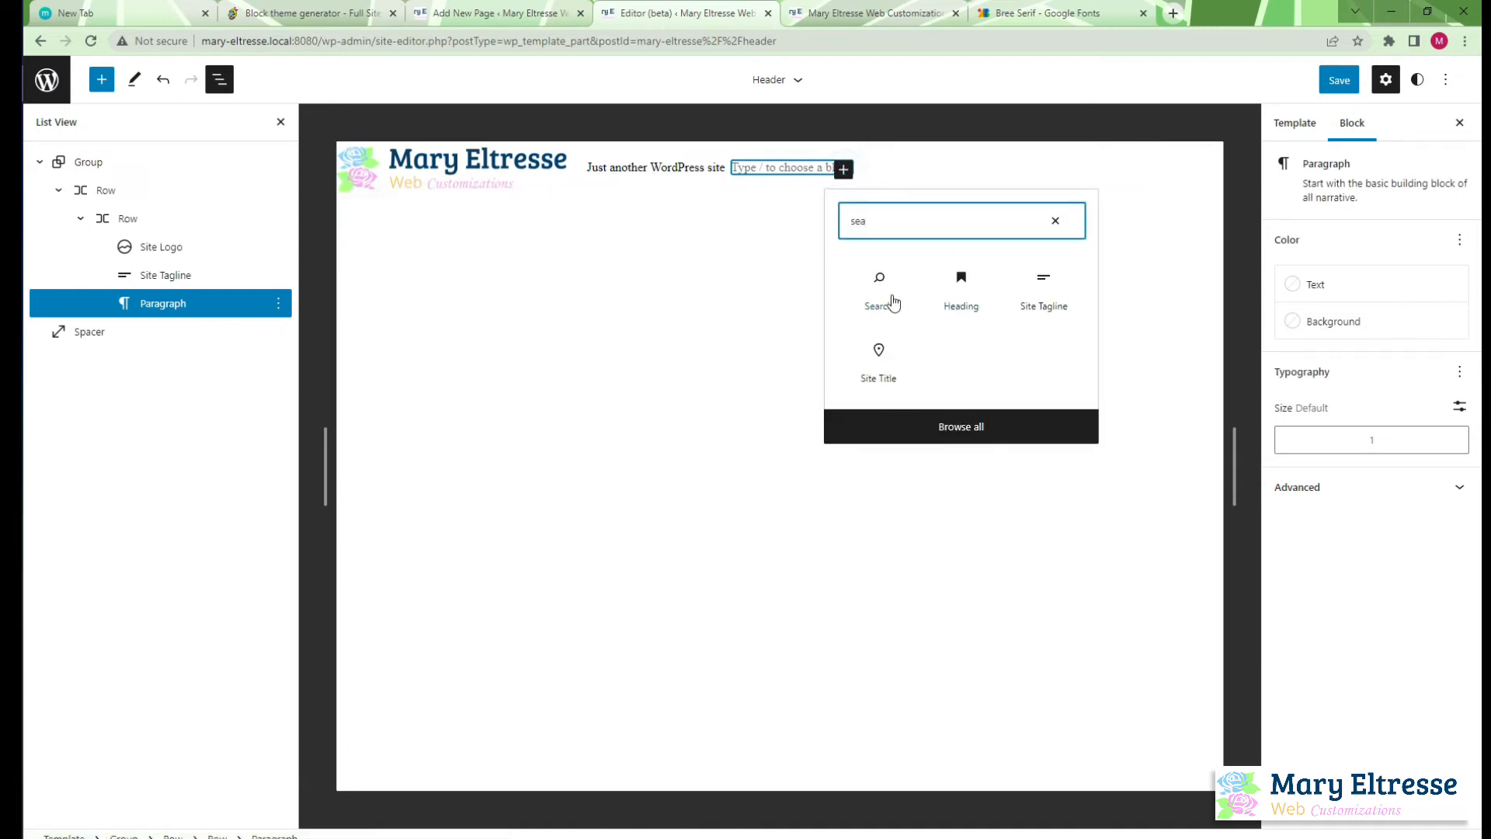
pyautogui.click(884, 299)
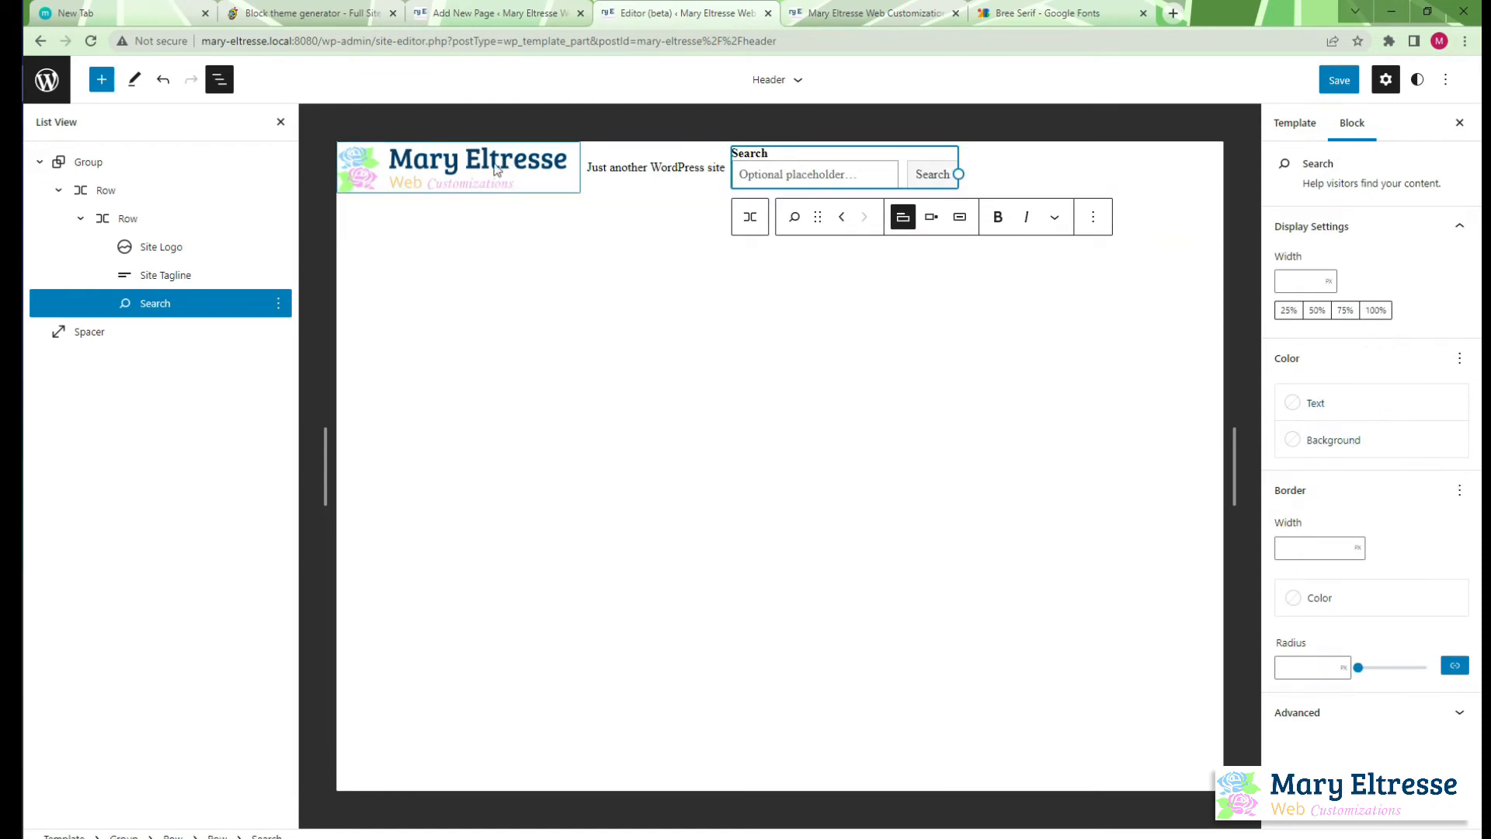
pyautogui.click(161, 224)
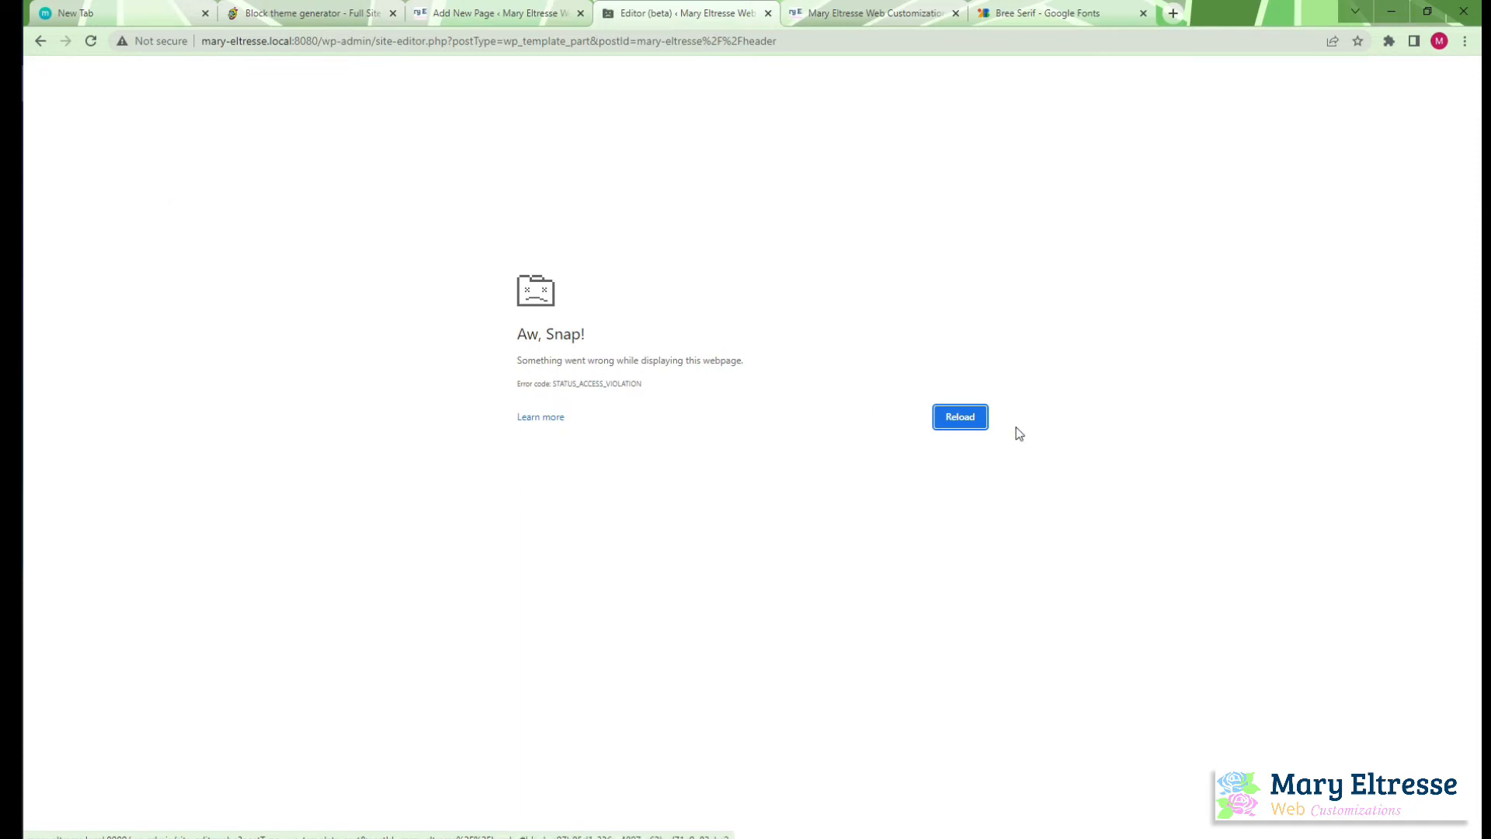
# Reload the Header template part and set the site logo's image width to 250
pyautogui.click(976, 421)
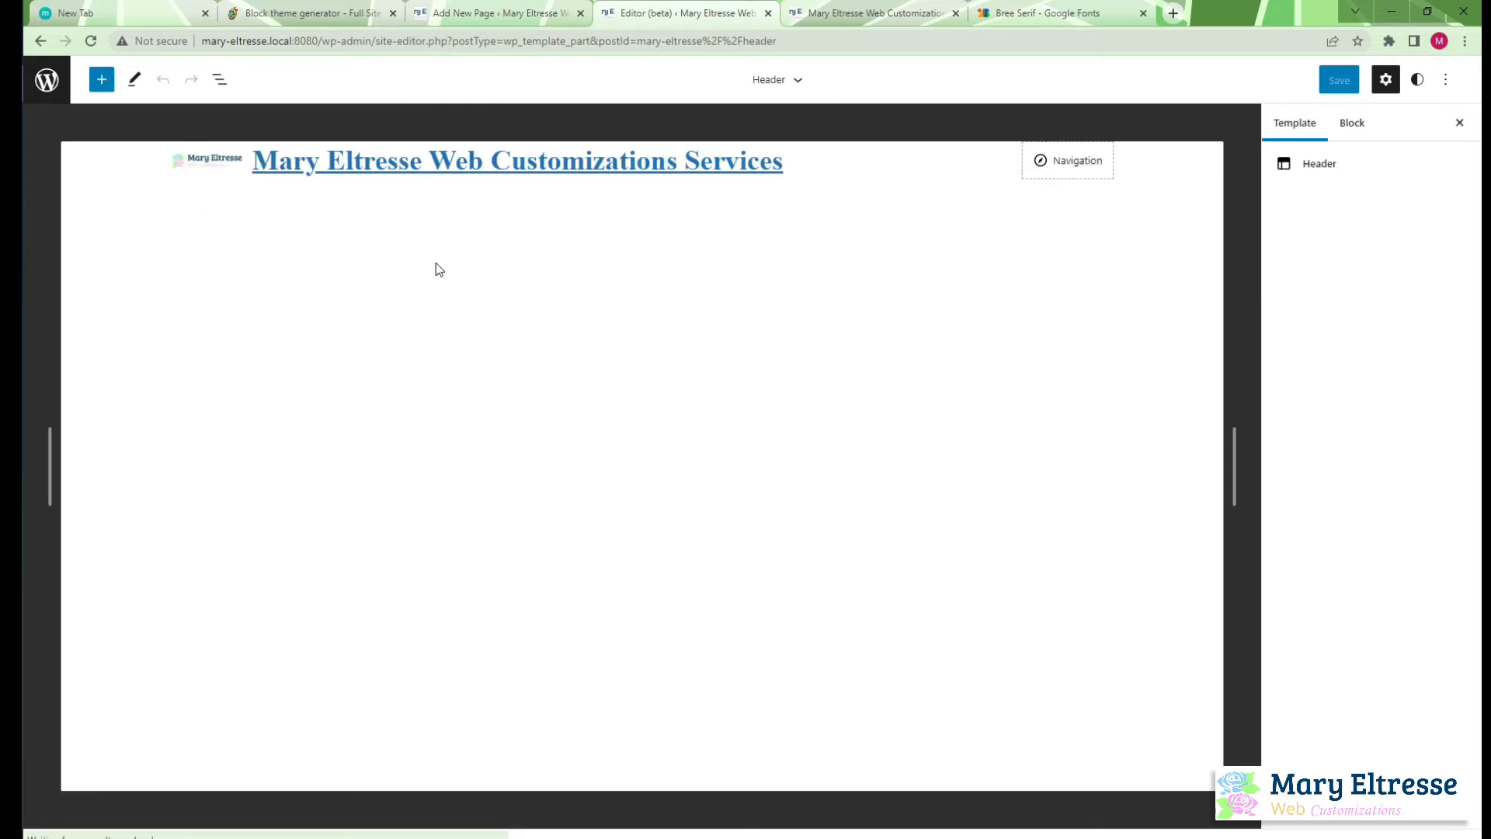
pyautogui.click(237, 159)
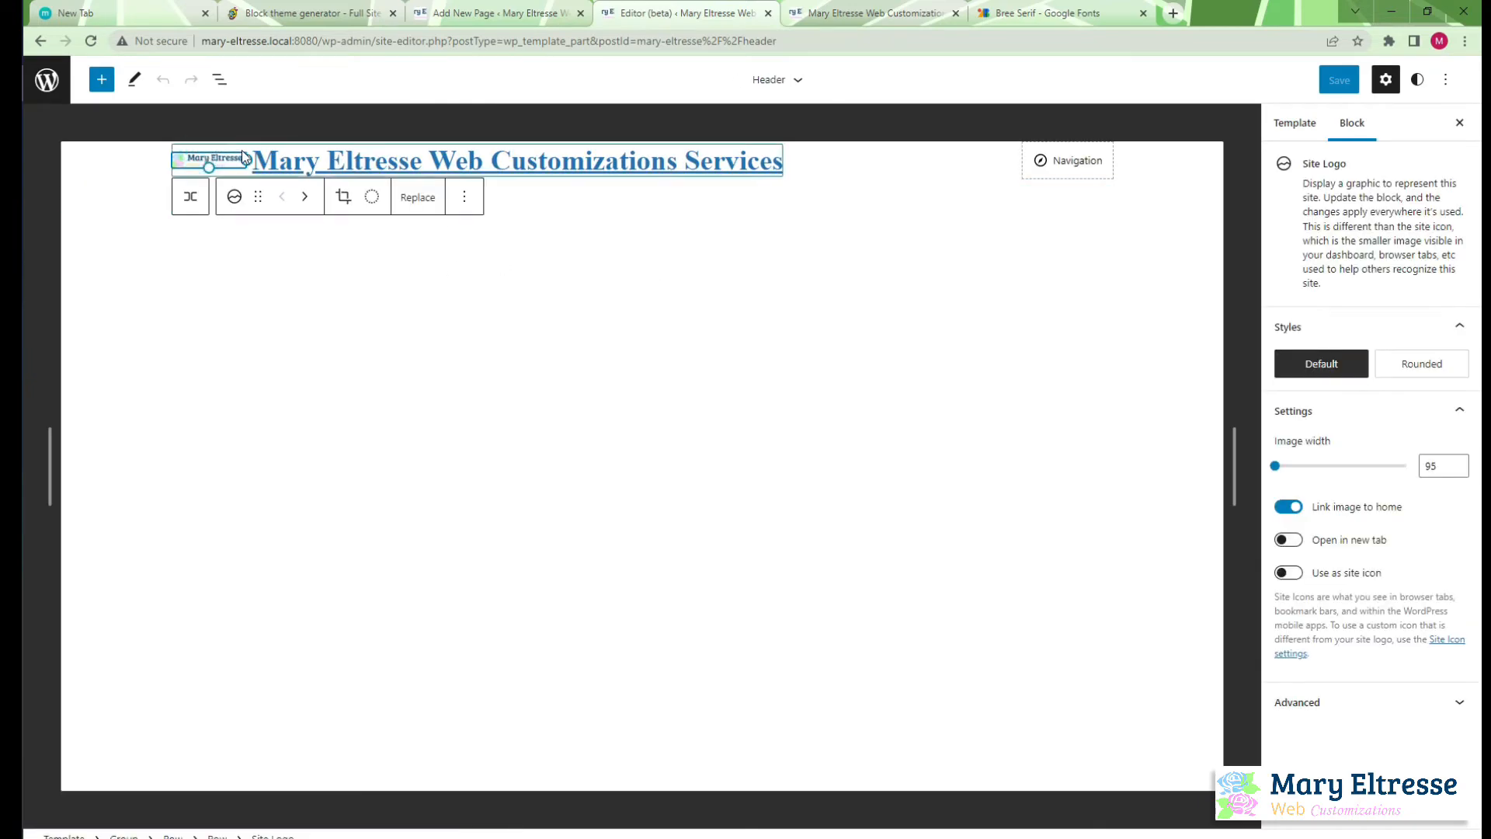
pyautogui.moveTo(238, 159); pyautogui.dragTo(464, 170)
pyautogui.doubleClick(1442, 465)
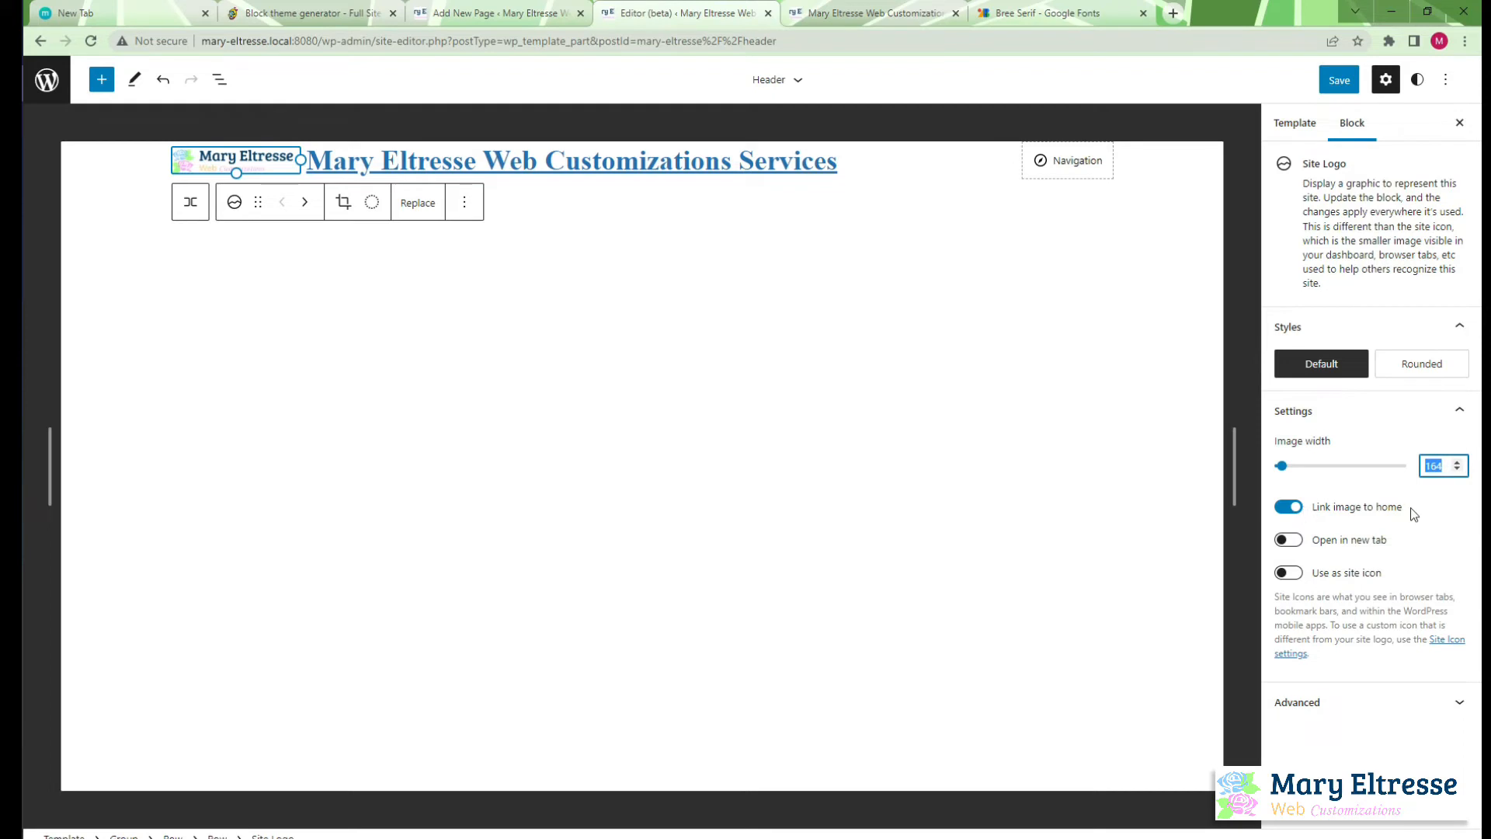
pyautogui.write('250')
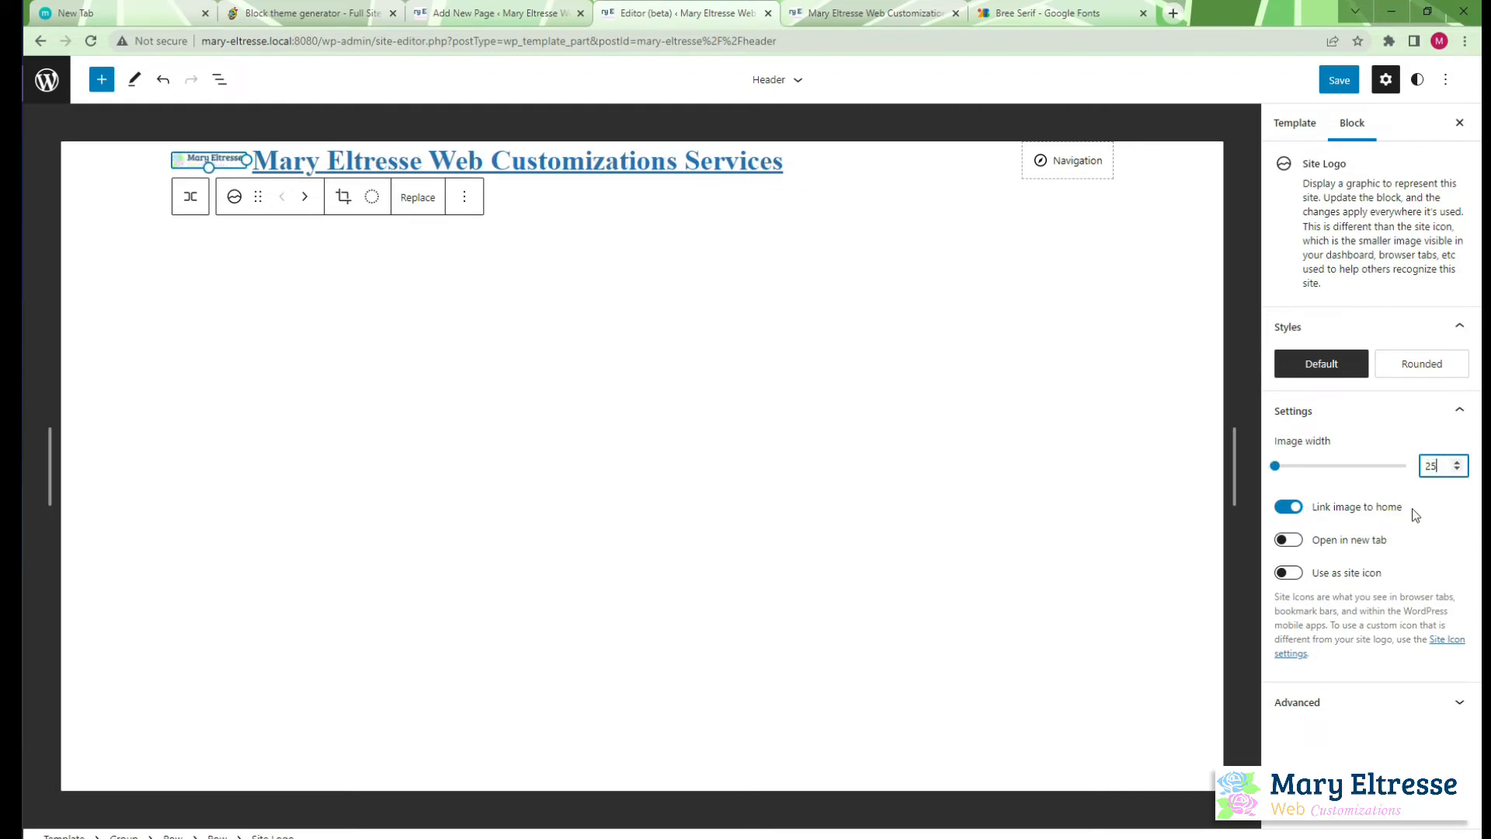
# Set the site logo's image width to 300
pyautogui.doubleClick(1432, 466)
pyautogui.write('300')
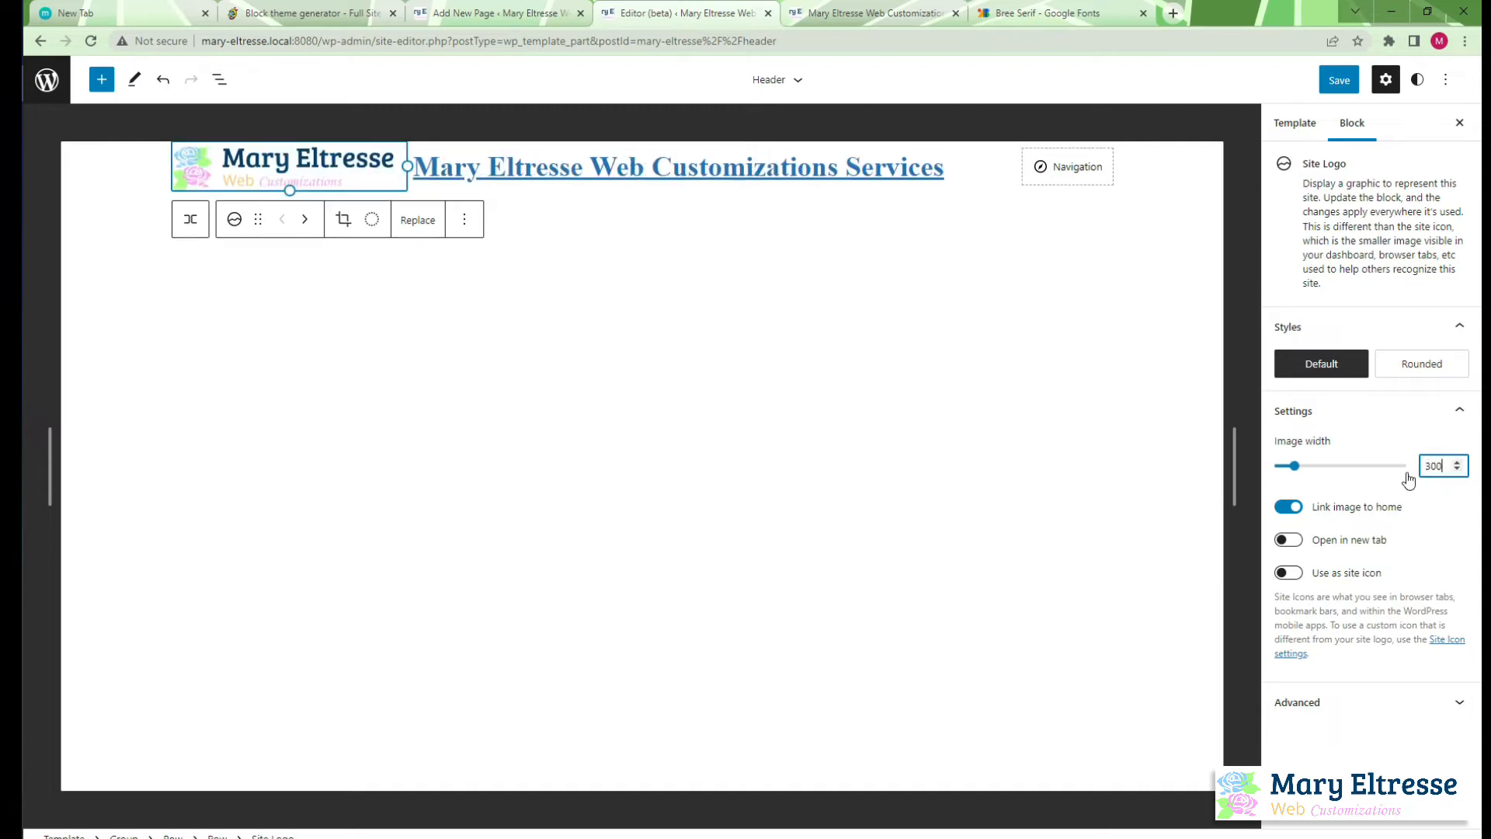
pyautogui.click(974, 407)
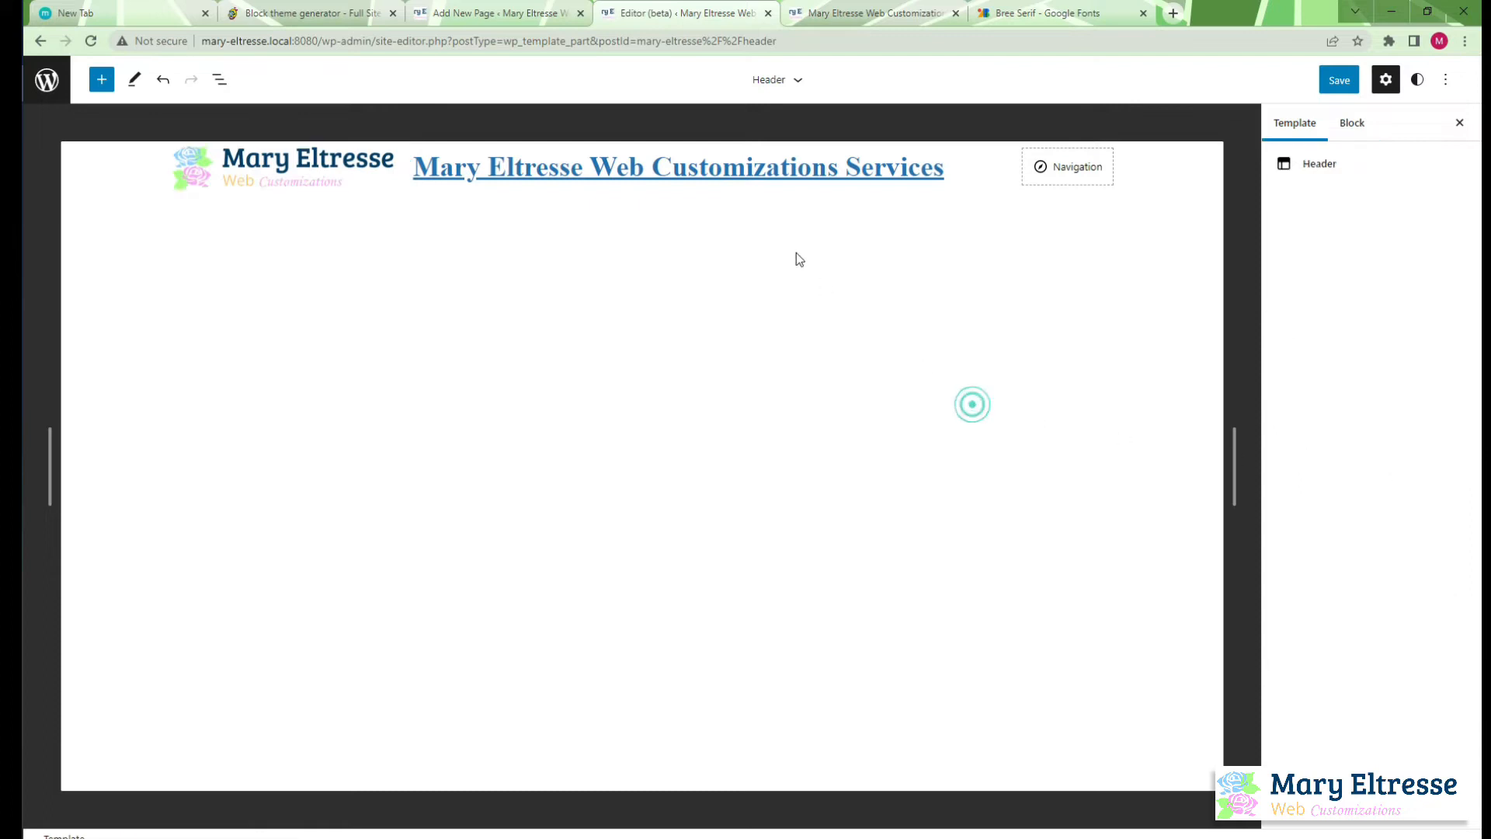
# Remove the Site Title and Navigation blocks from the header
pyautogui.click(771, 167)
pyautogui.click(645, 212)
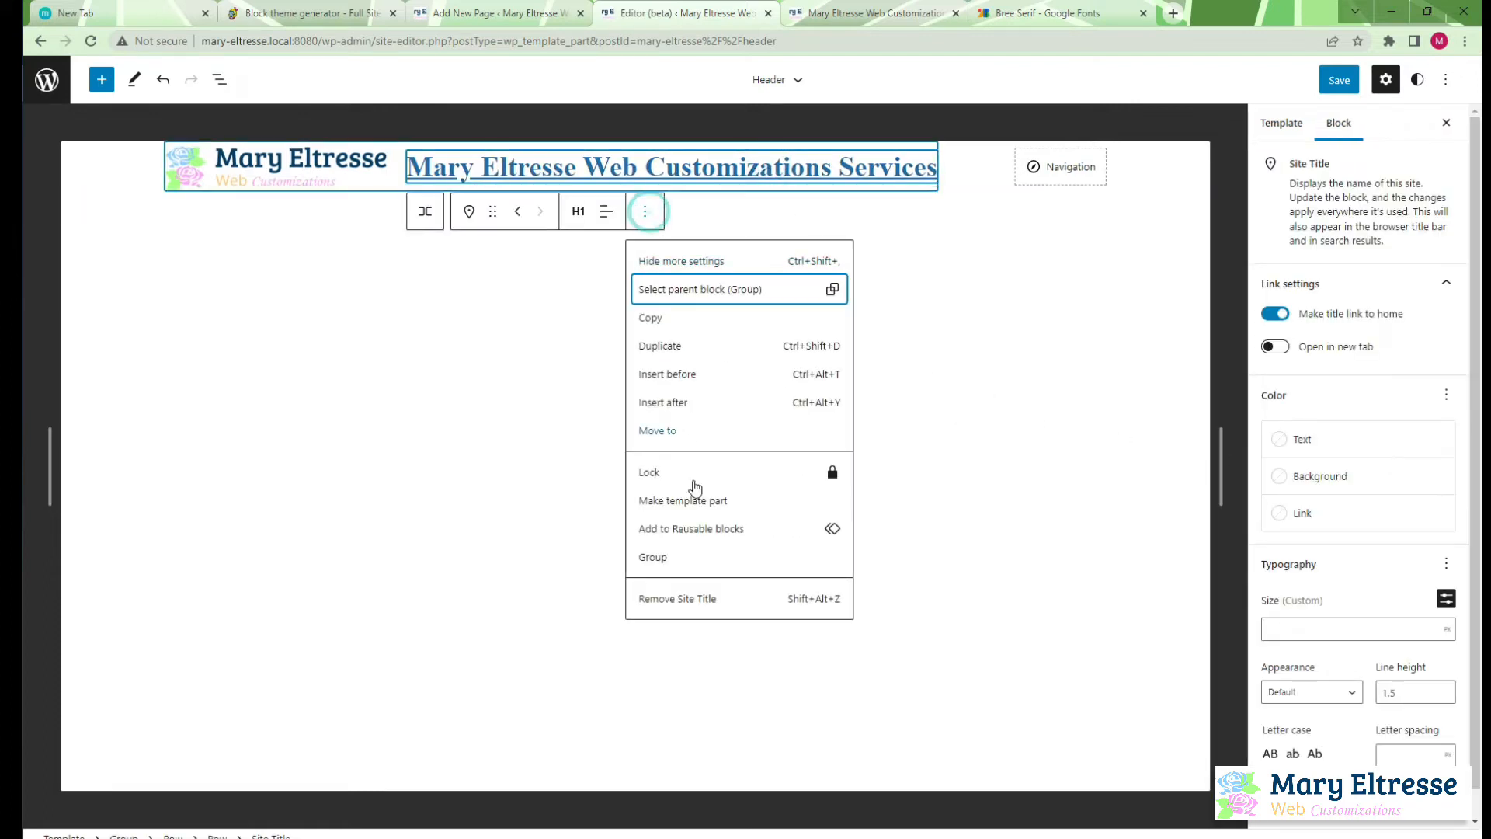
pyautogui.click(713, 601)
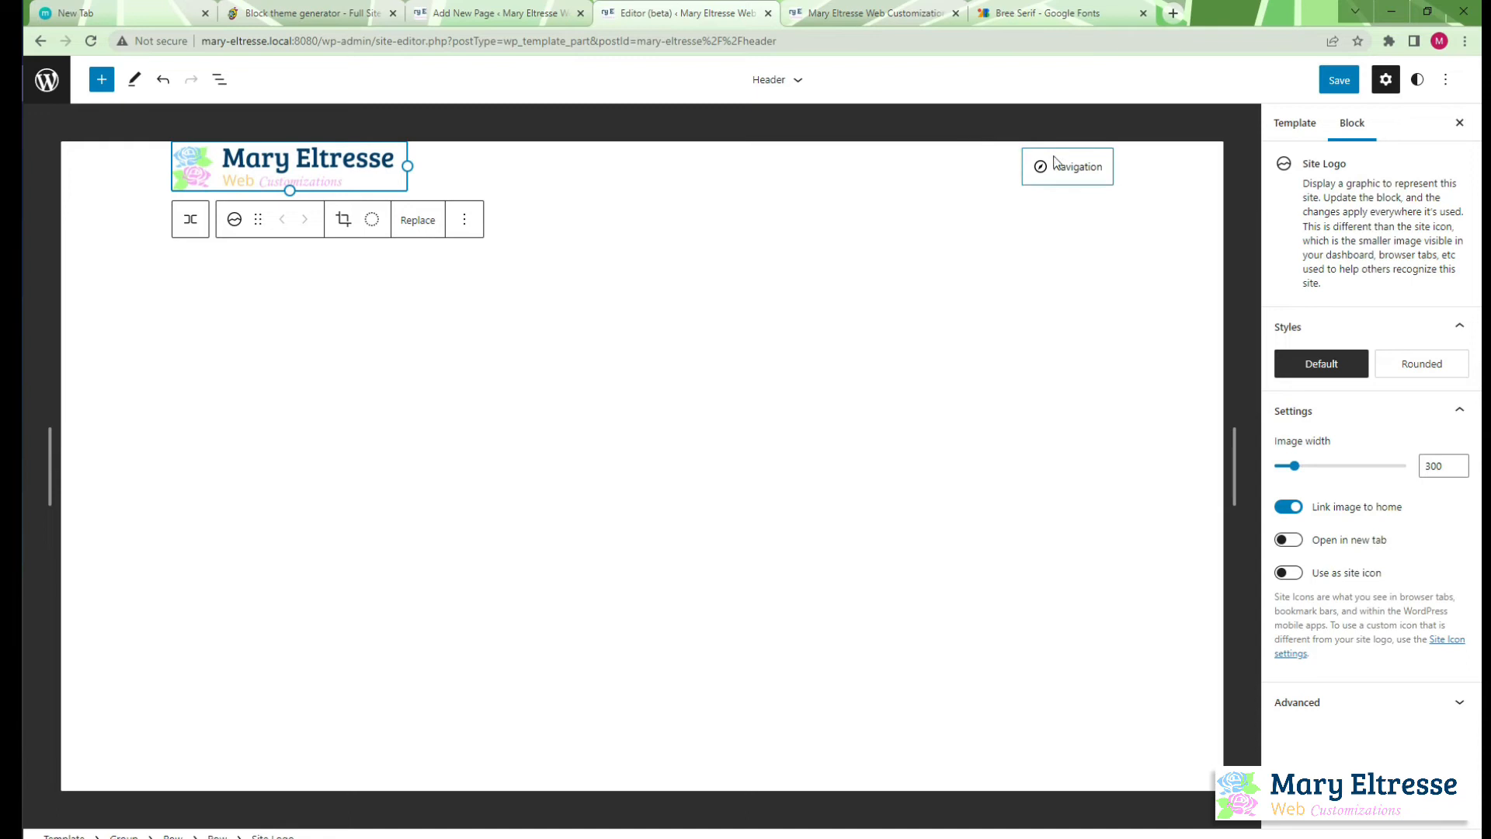
pyautogui.click(1088, 168)
pyautogui.click(1234, 212)
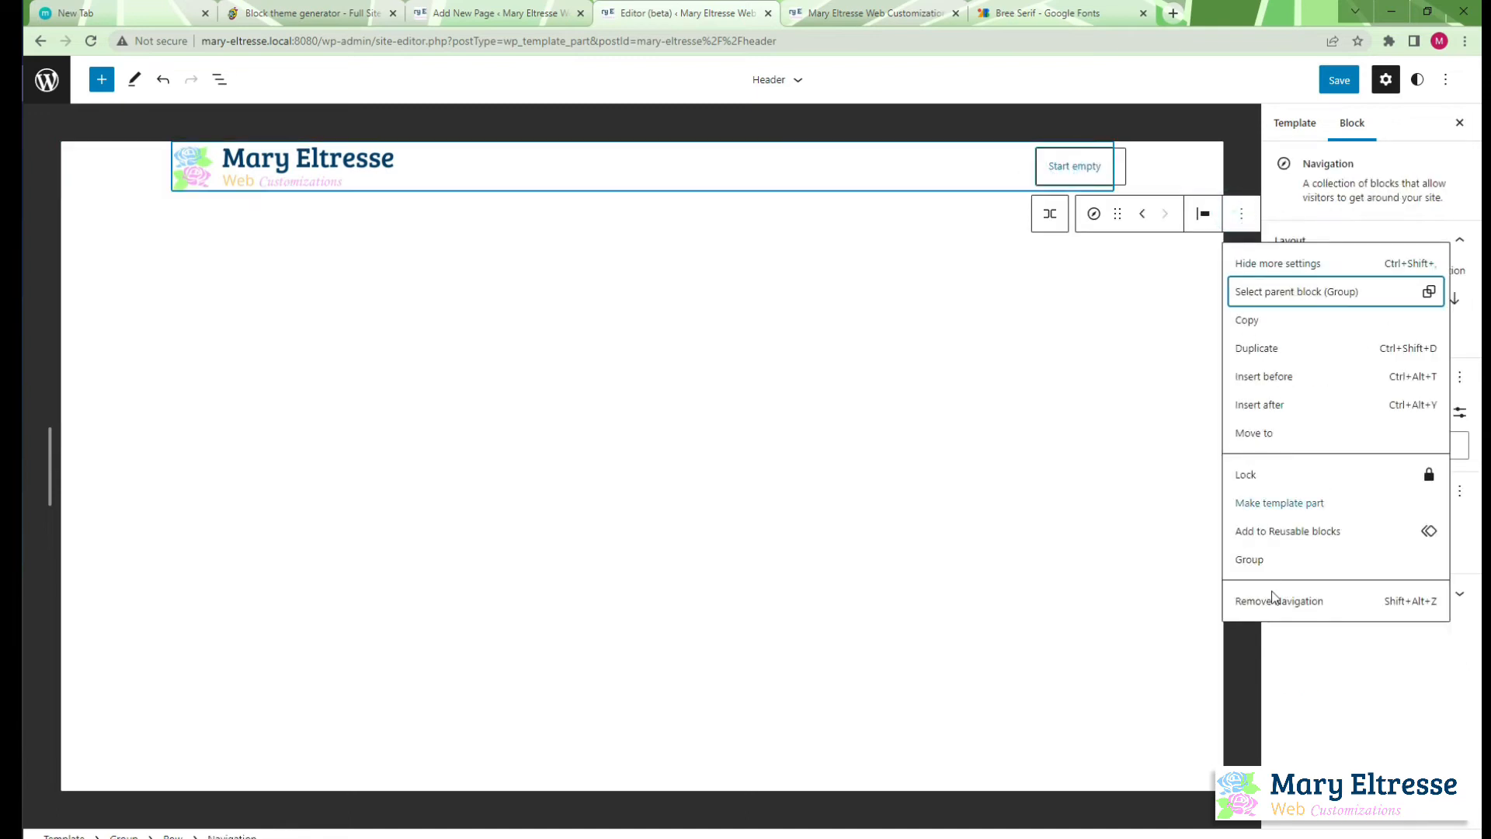
pyautogui.click(1272, 602)
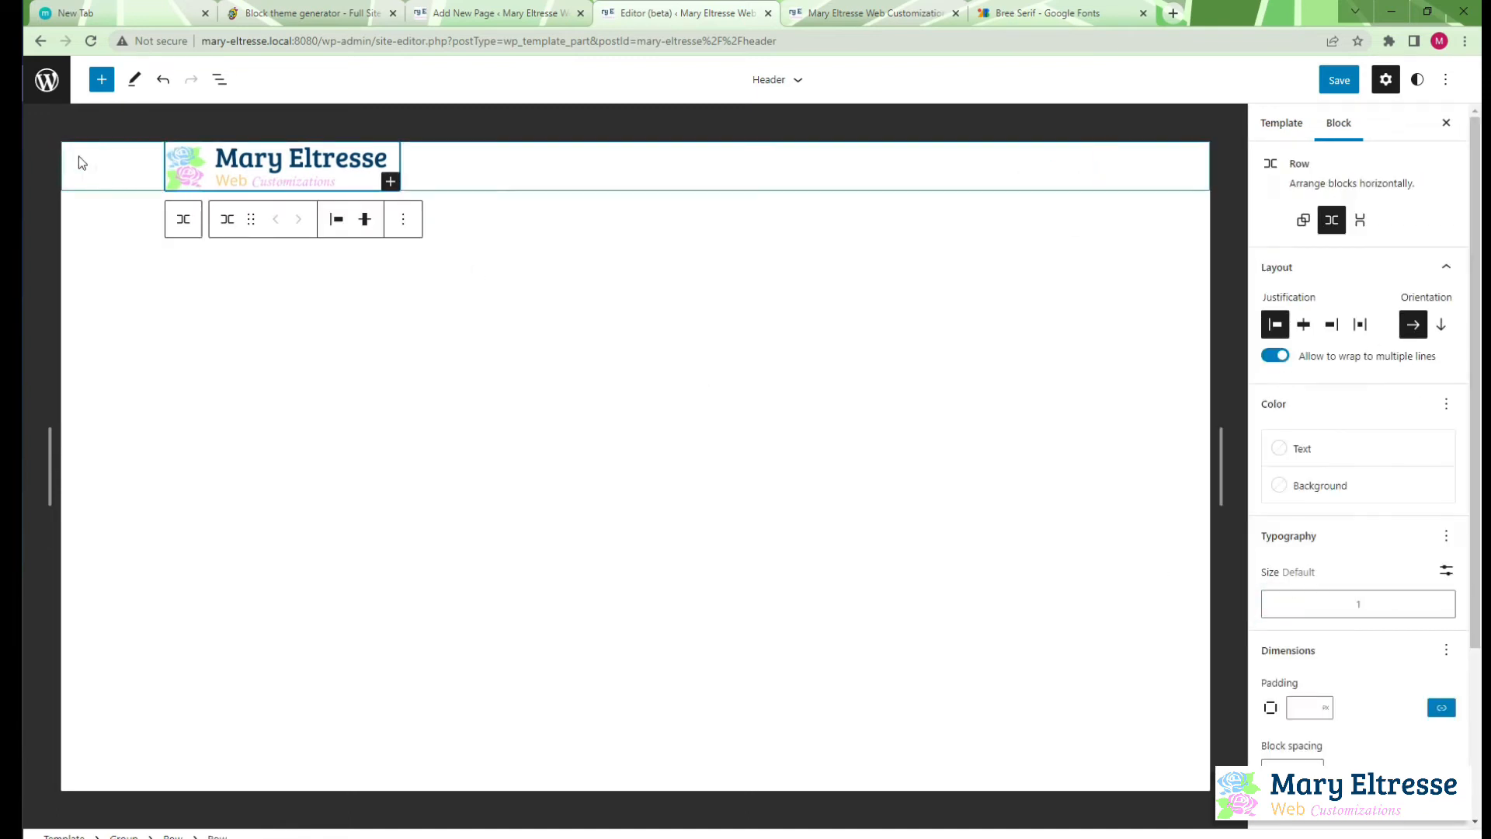
# Show the header's block structure with the inner row expanded and save the header changes
pyautogui.click(220, 79)
pyautogui.click(81, 219)
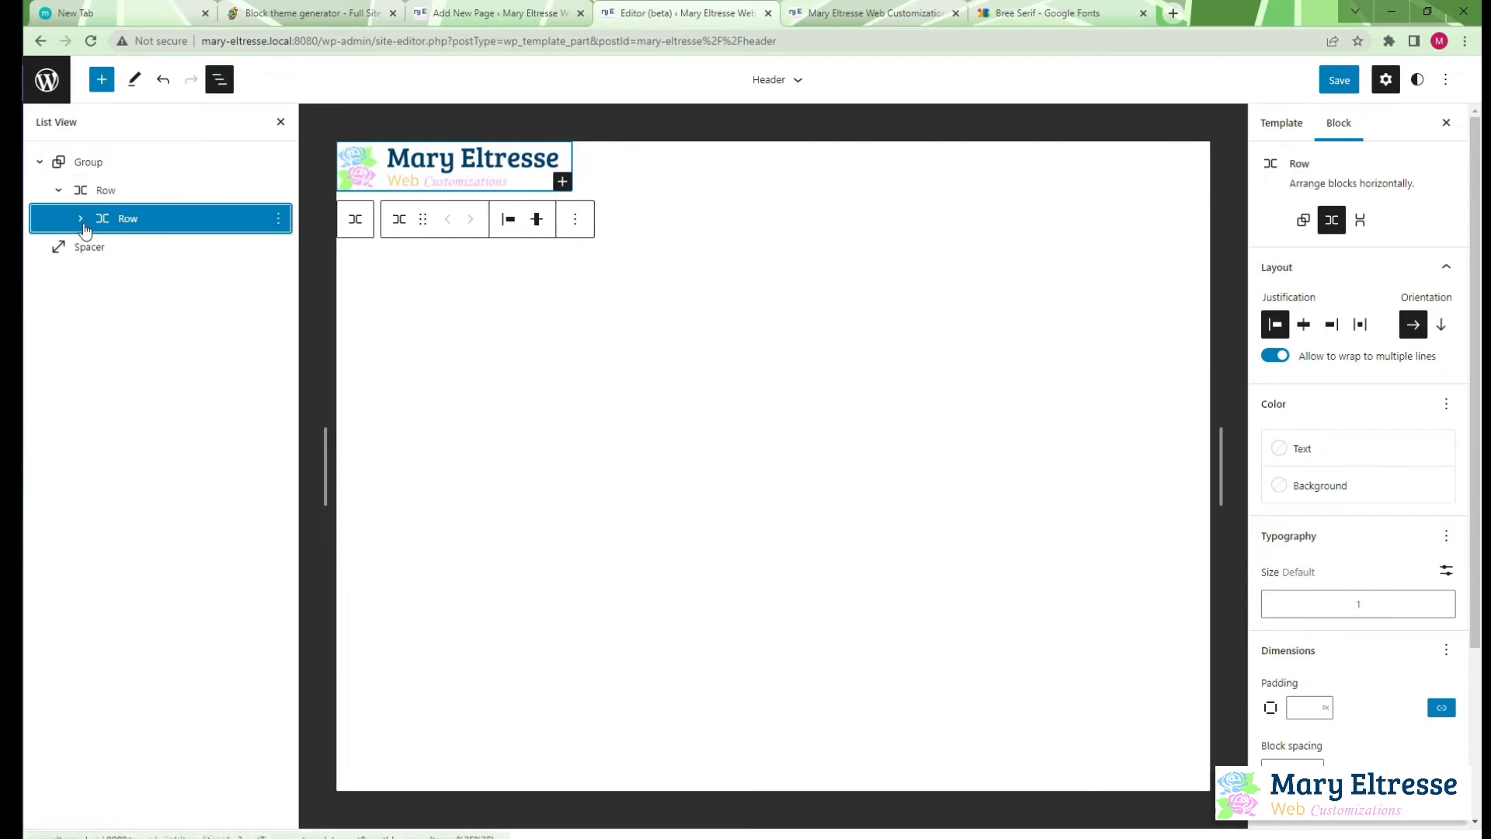
pyautogui.click(1339, 80)
pyautogui.click(1339, 80)
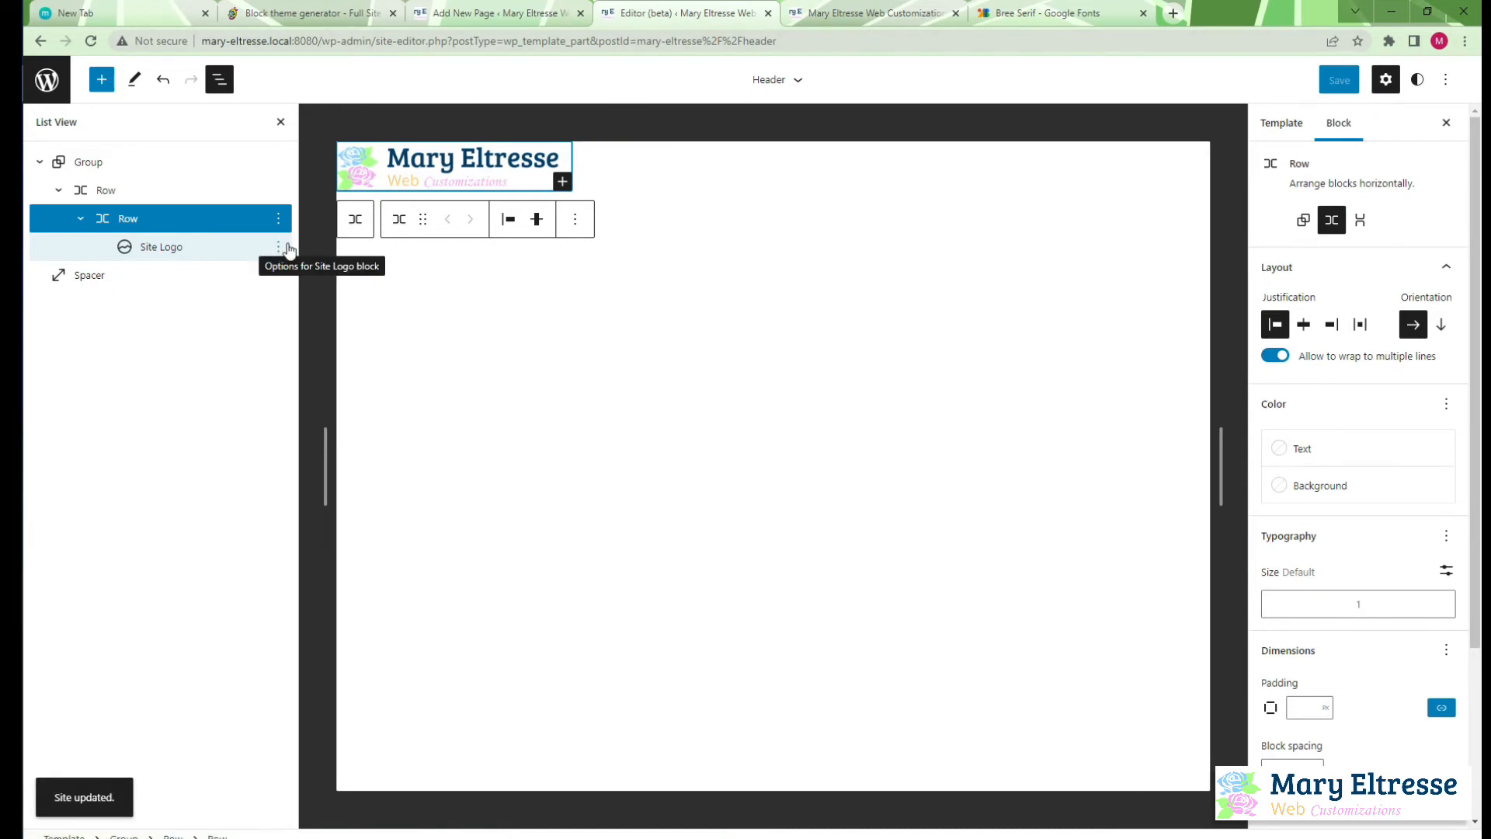
# Insert a Site Tagline block after the Site Logo in the header's inner row
pyautogui.click(278, 247)
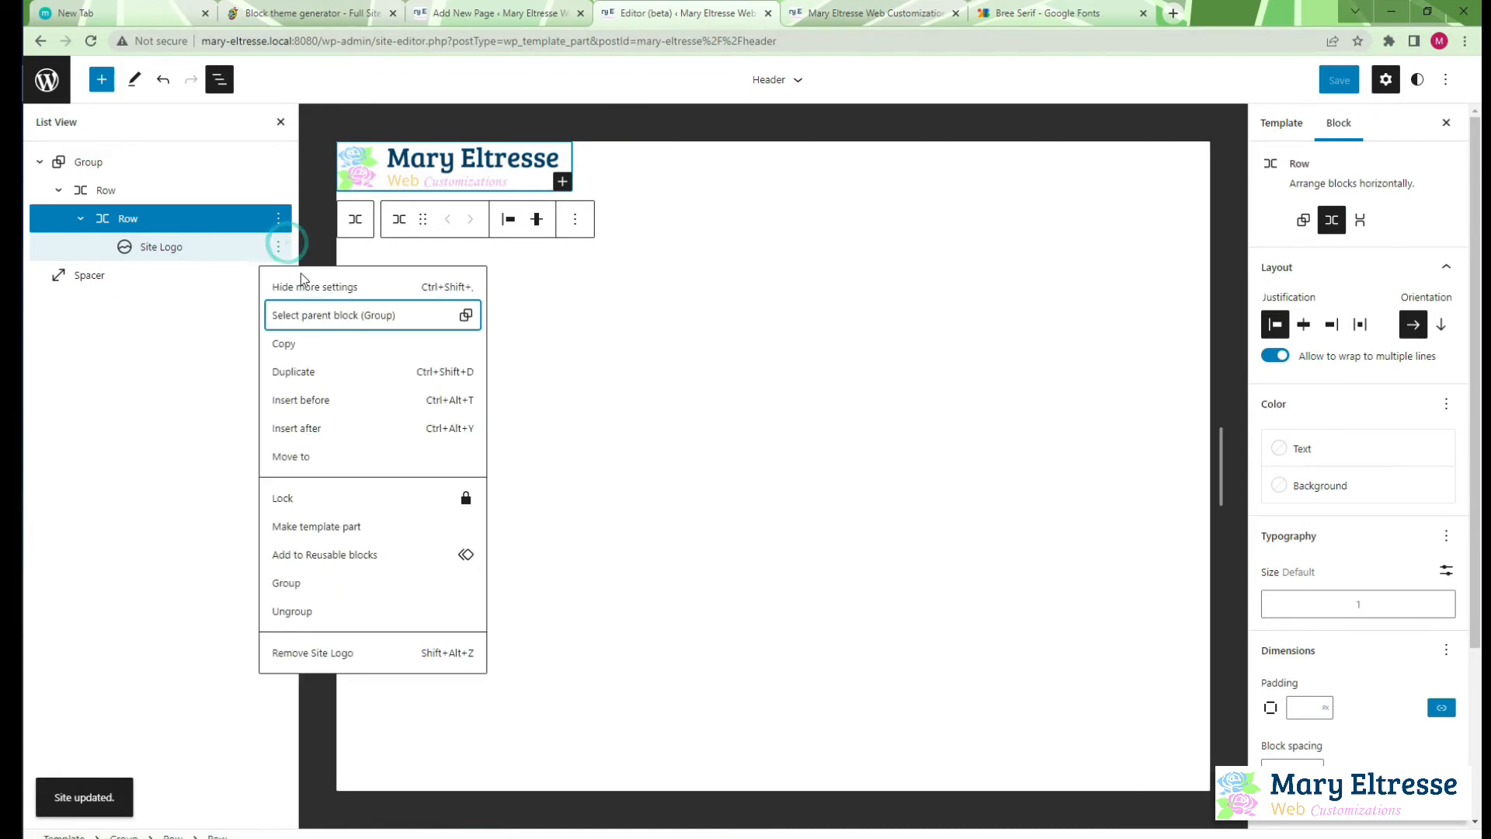
pyautogui.click(334, 433)
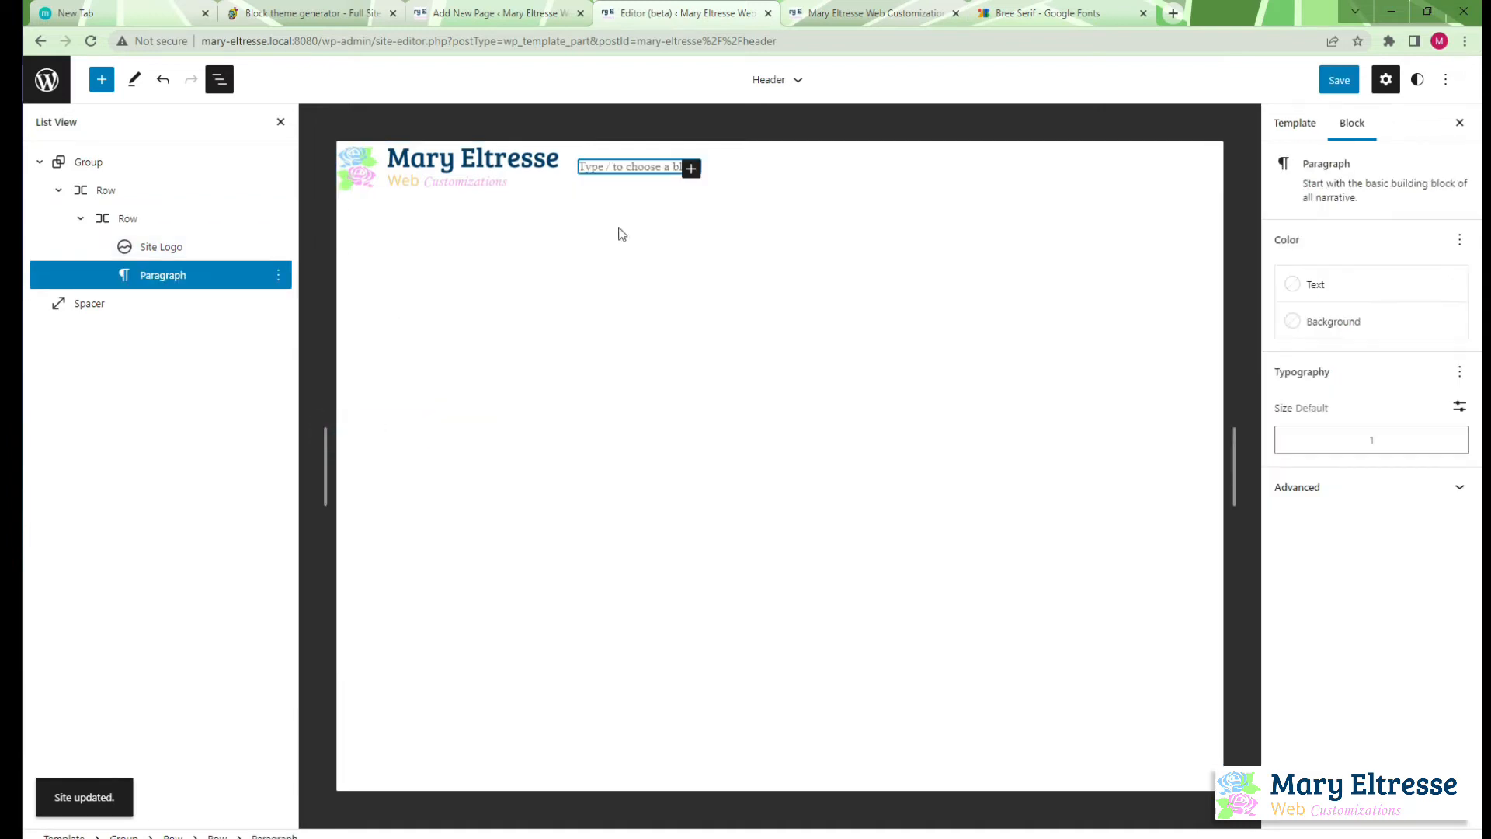
pyautogui.click(690, 169)
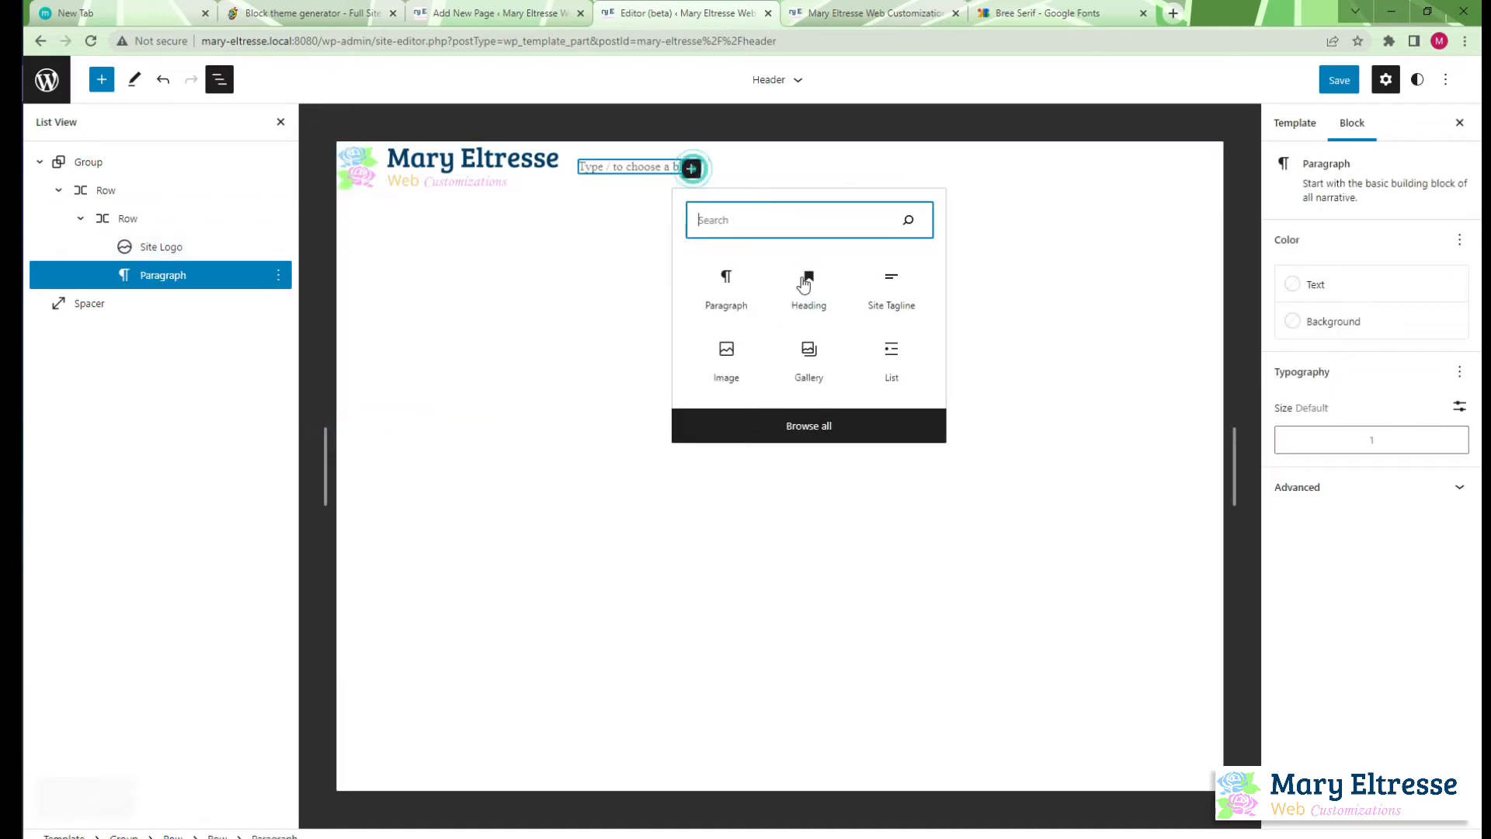
pyautogui.write('ta')
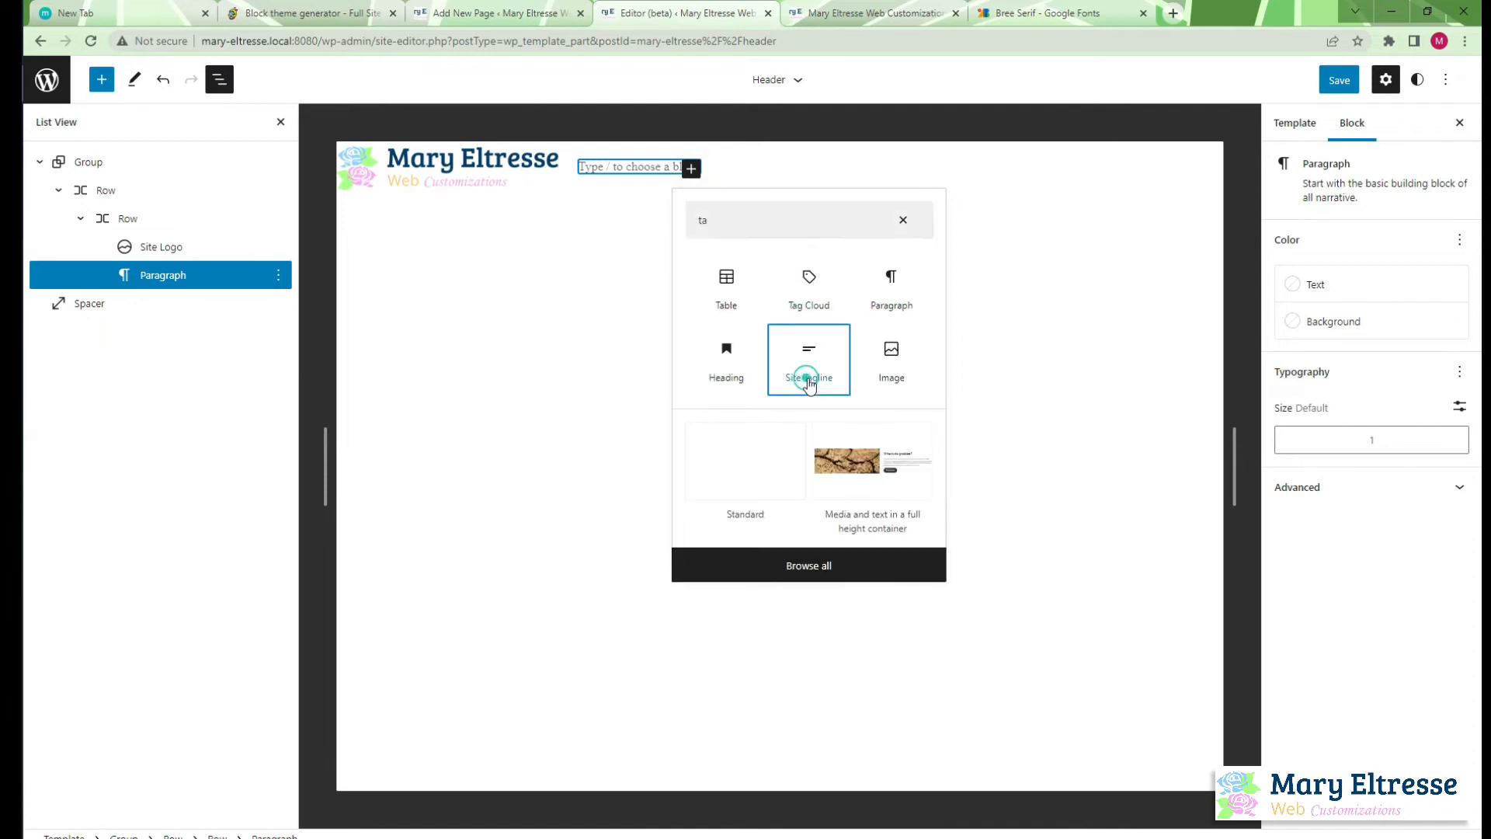
pyautogui.click(807, 366)
# Add a Search block directly after the Site Tagline in the inner row
pyautogui.click(278, 276)
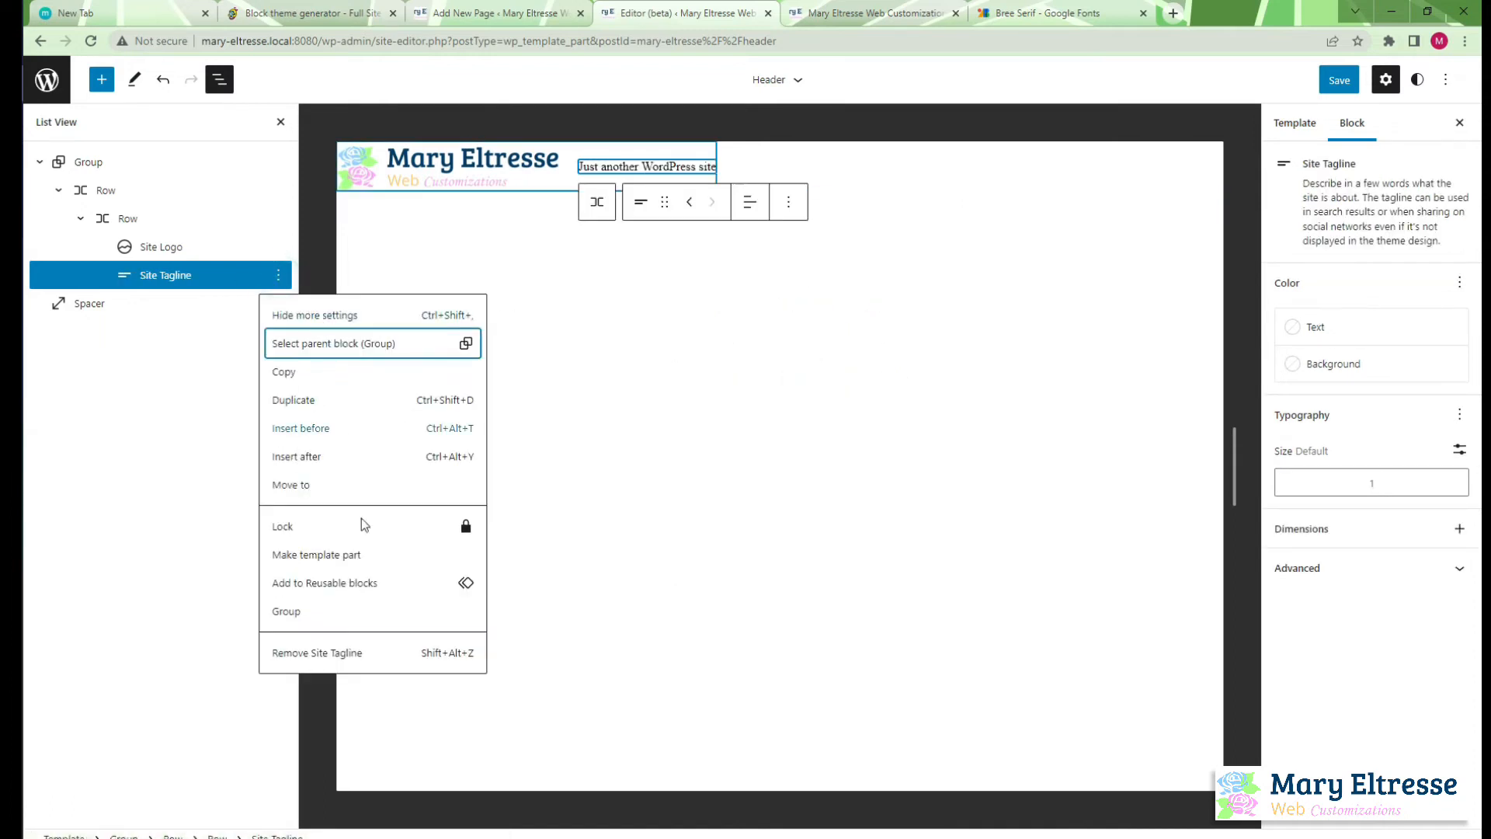
pyautogui.click(381, 457)
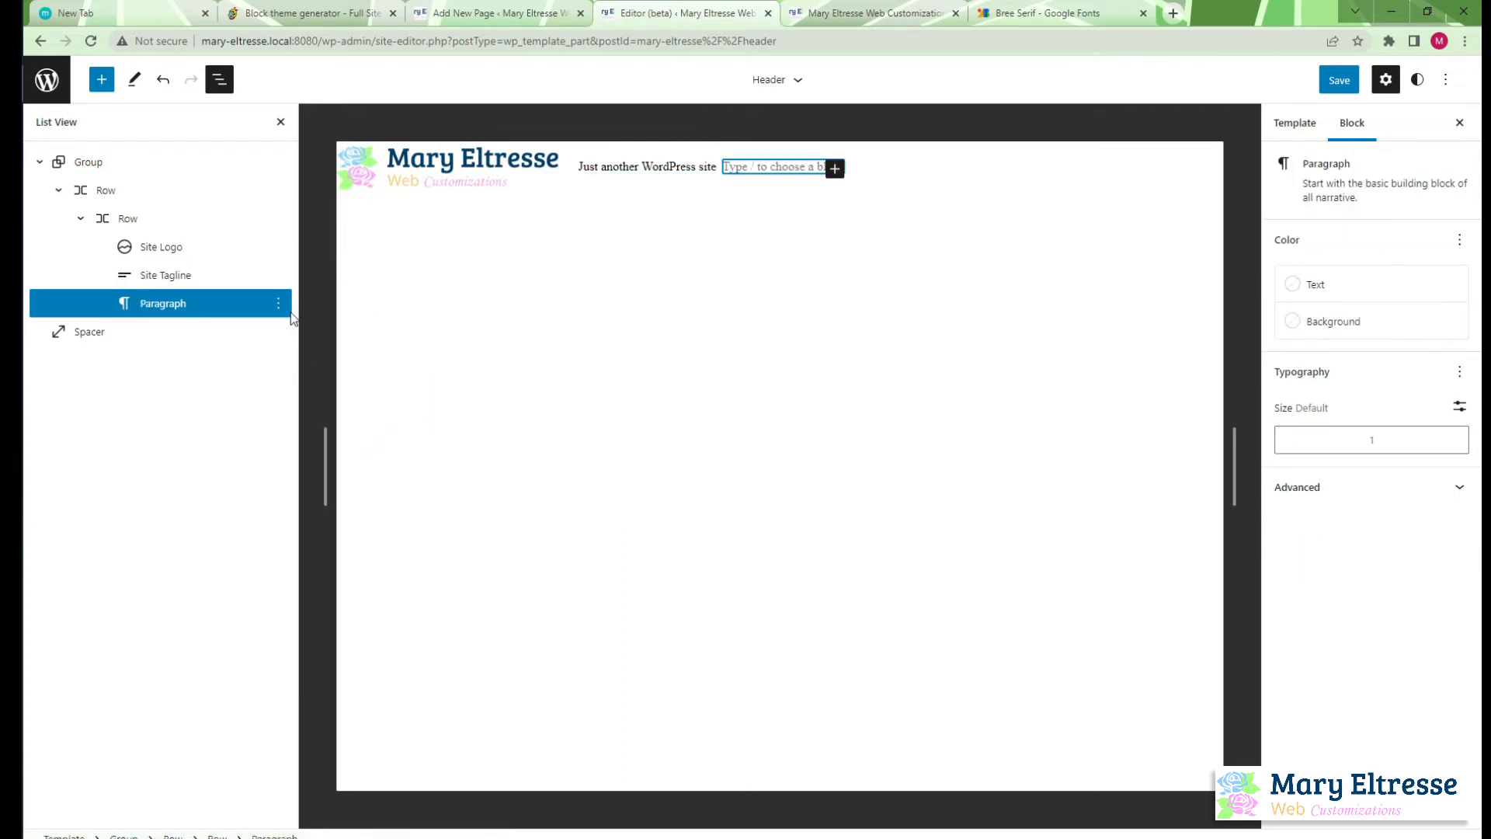
pyautogui.click(835, 168)
pyautogui.write('se')
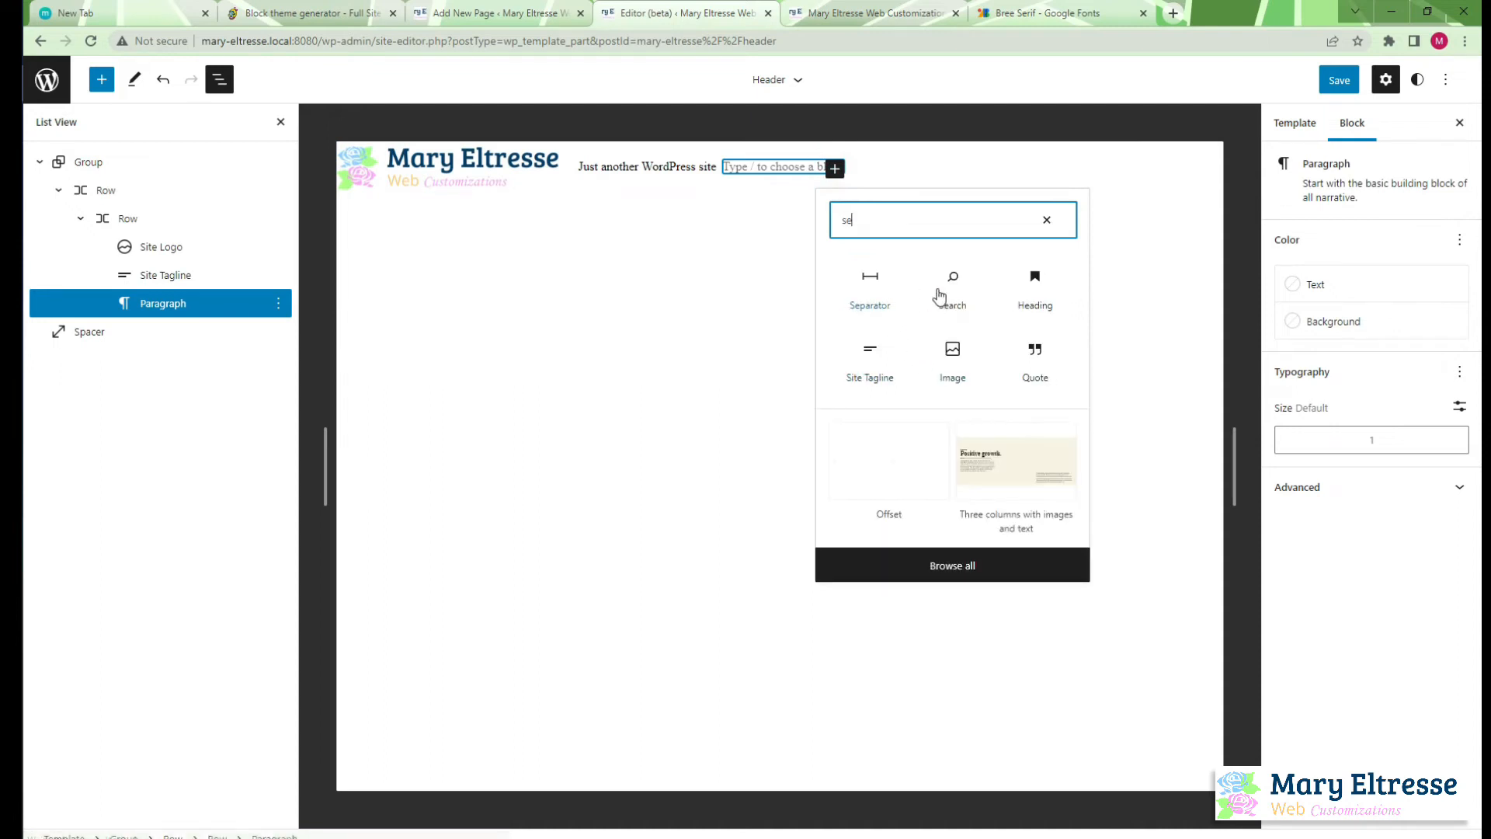
pyautogui.click(952, 280)
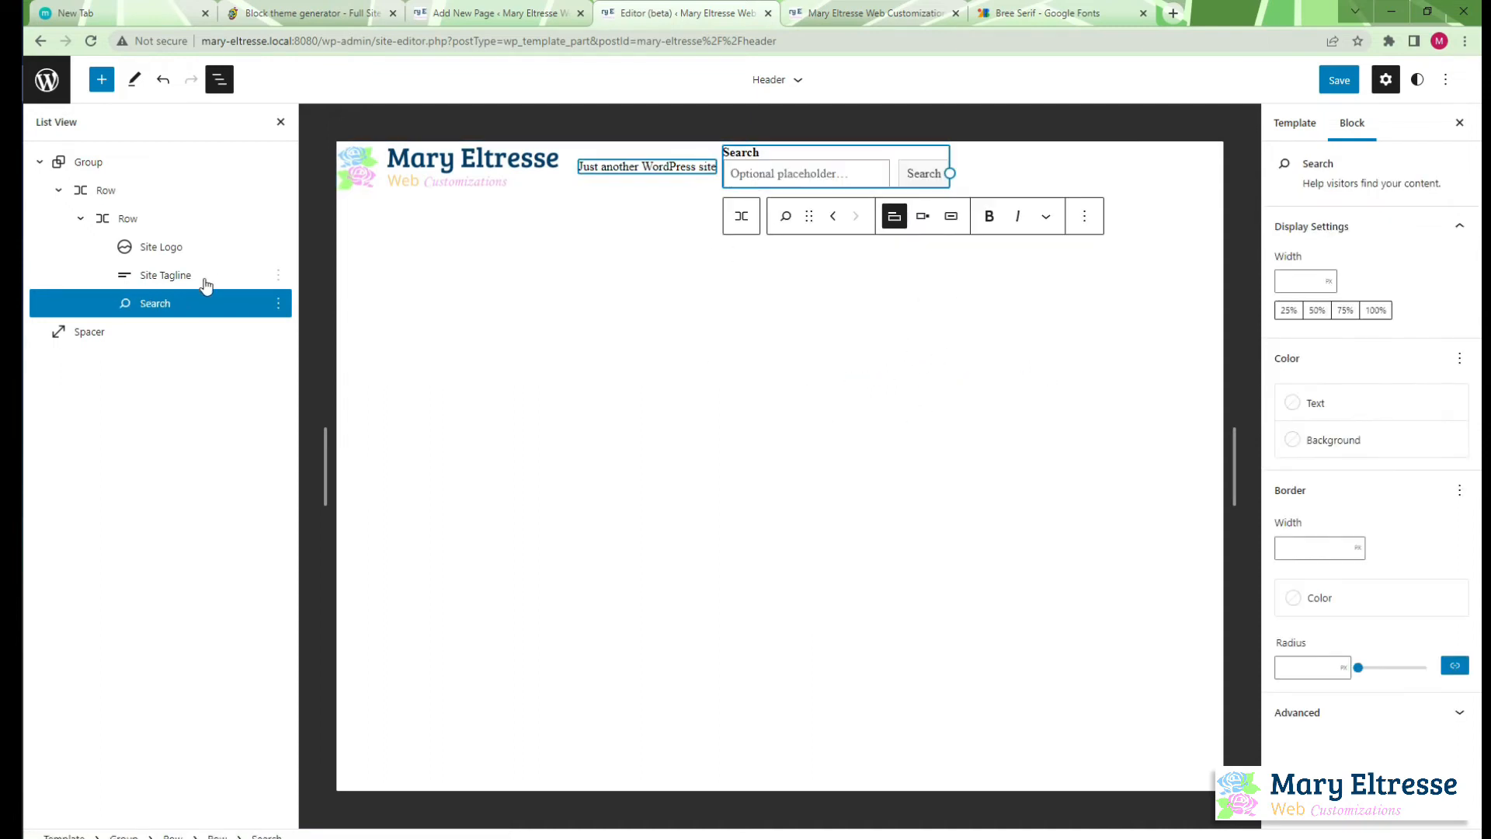
# Turn off wrapping to multiple lines for the inner row holding the logo, tagline and search
pyautogui.click(164, 217)
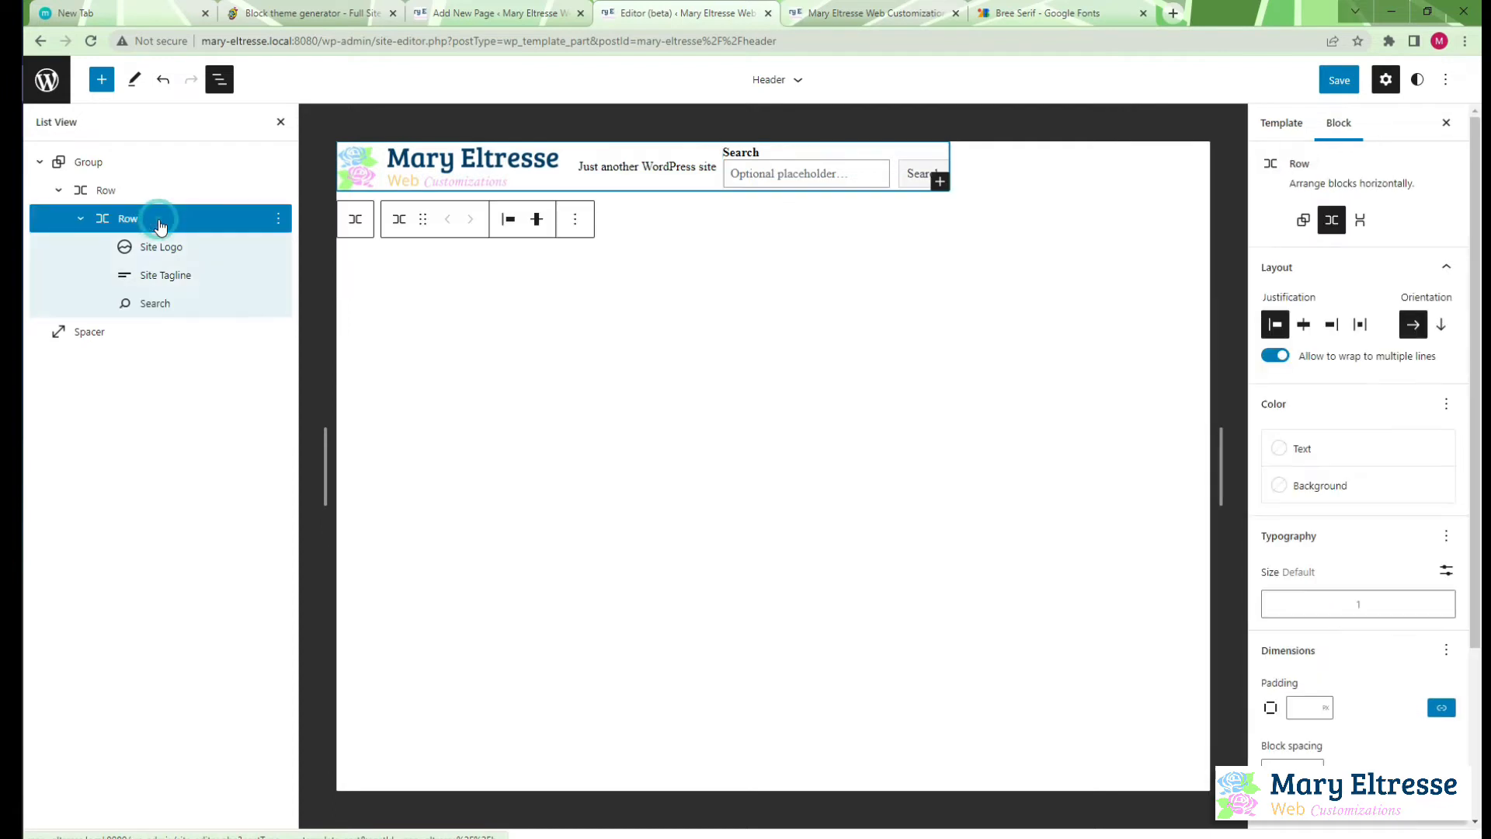
pyautogui.click(1276, 356)
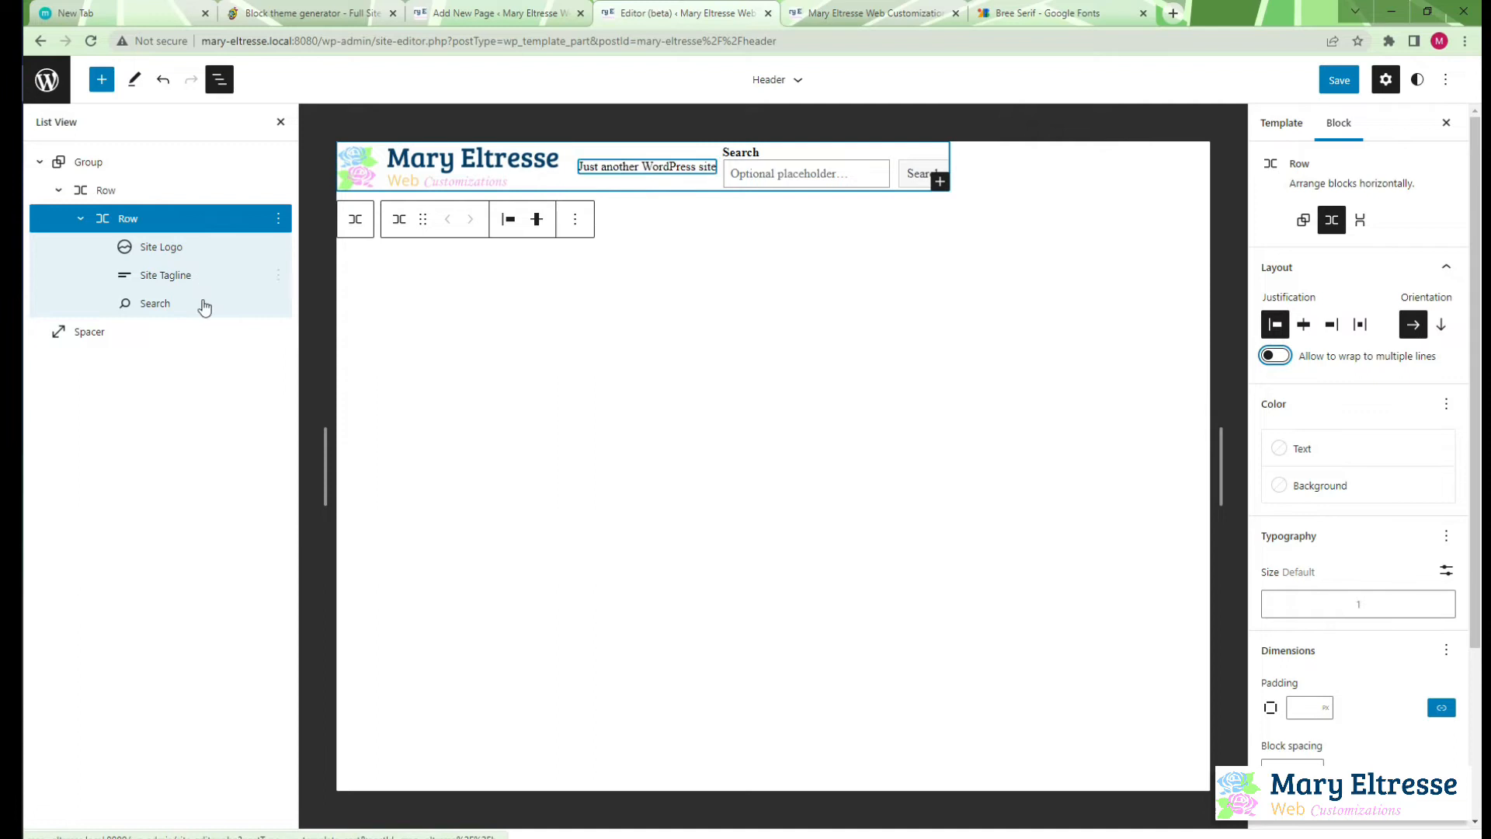
# Try the header's outer row as a Group block and switch it back to a Row
pyautogui.click(155, 191)
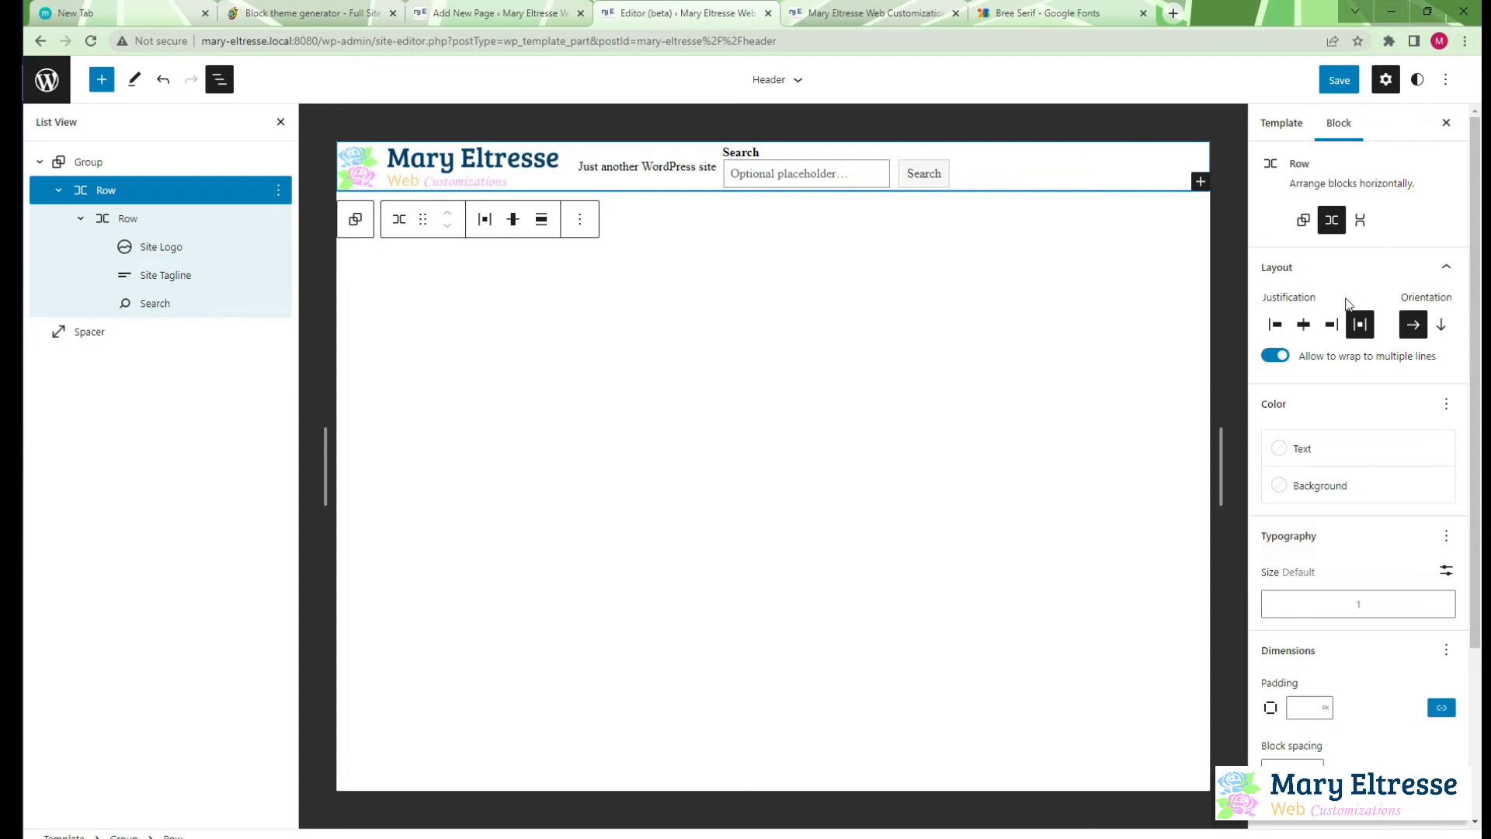
pyautogui.click(1303, 219)
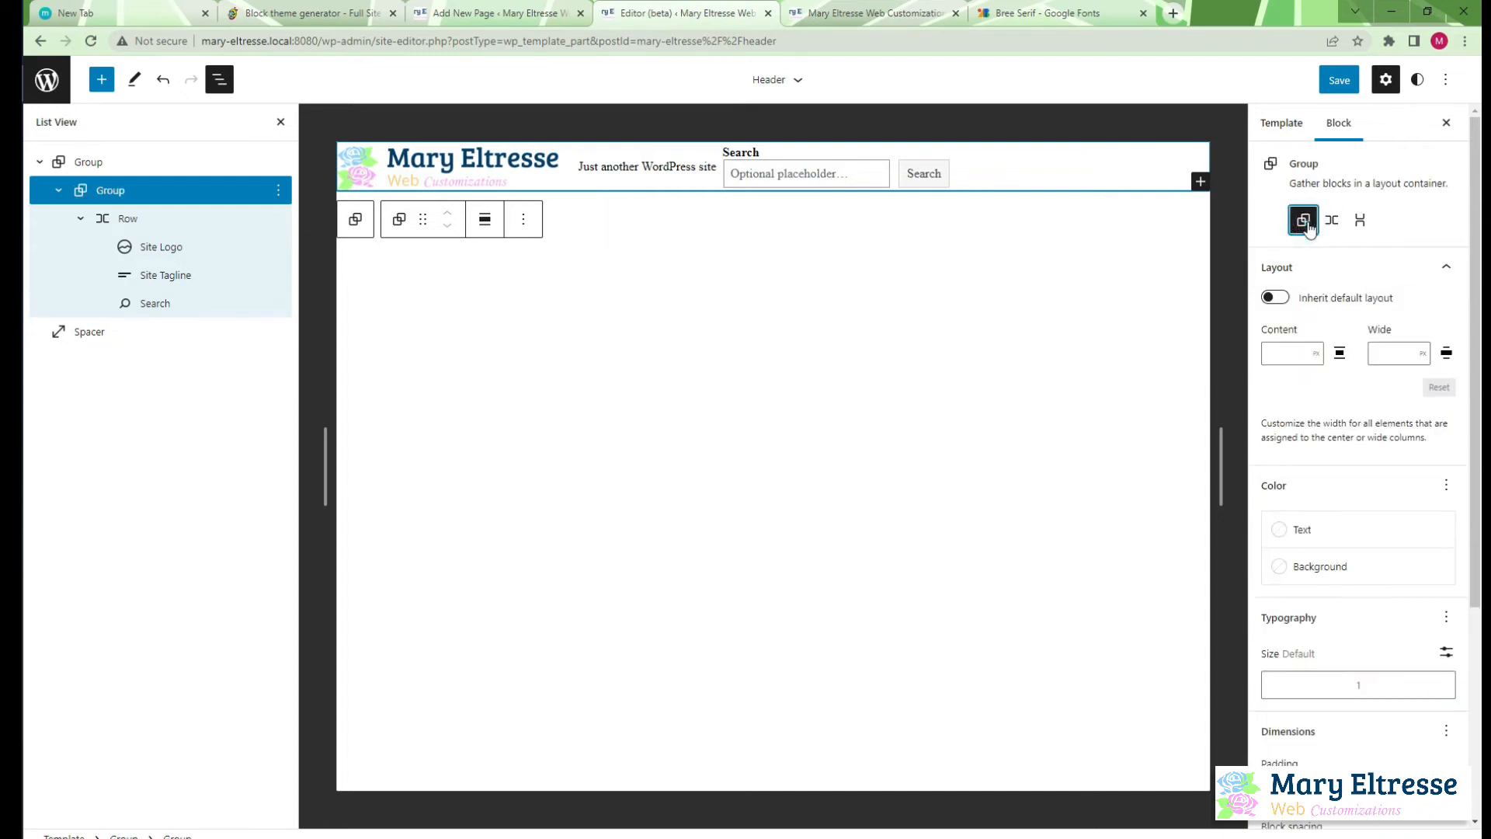
pyautogui.click(1329, 225)
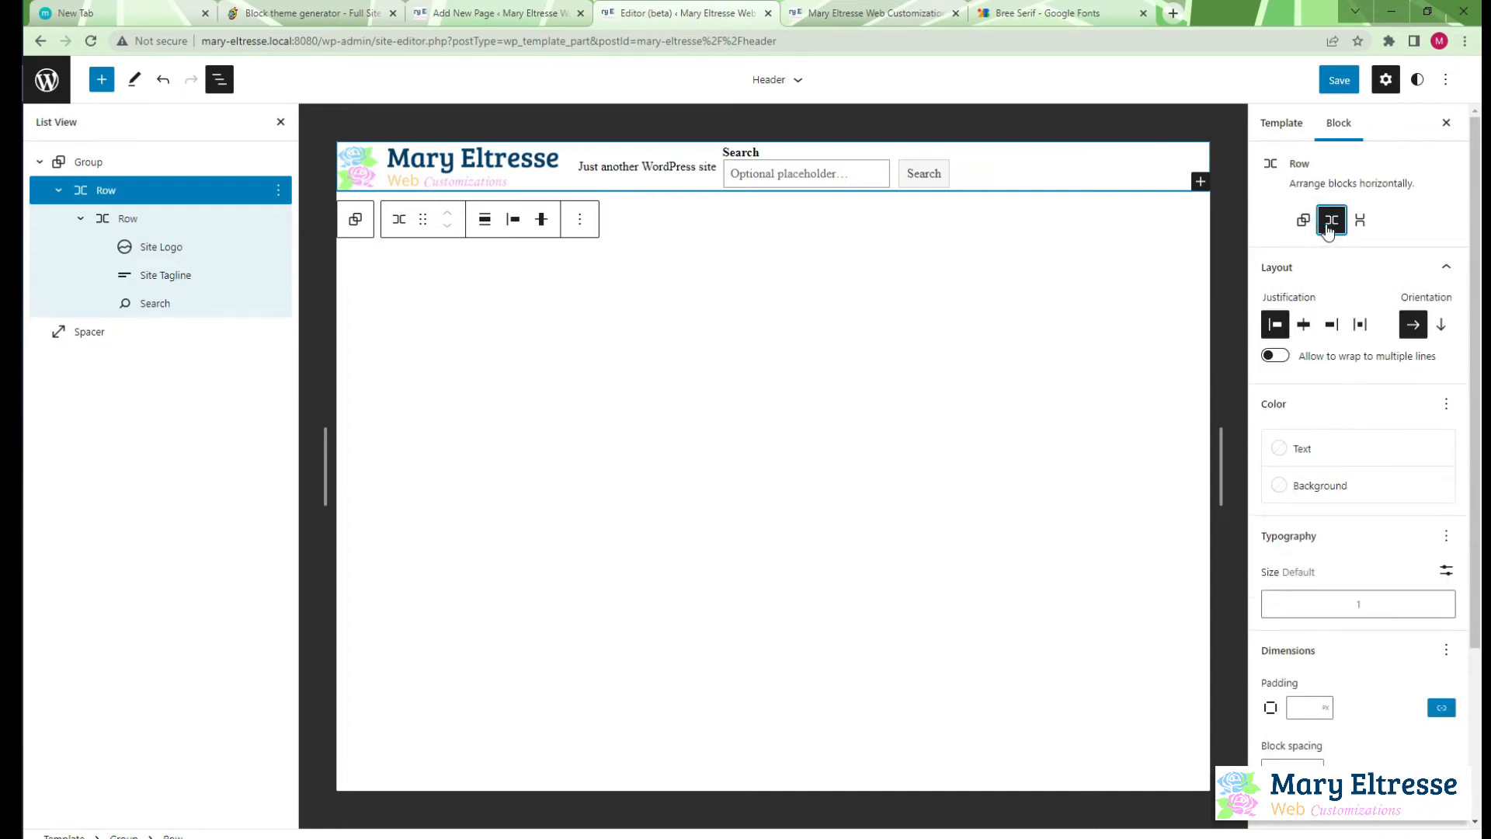
# Try the inner row as a Group that inherits the default layout, and turn it back into a Row
pyautogui.click(177, 218)
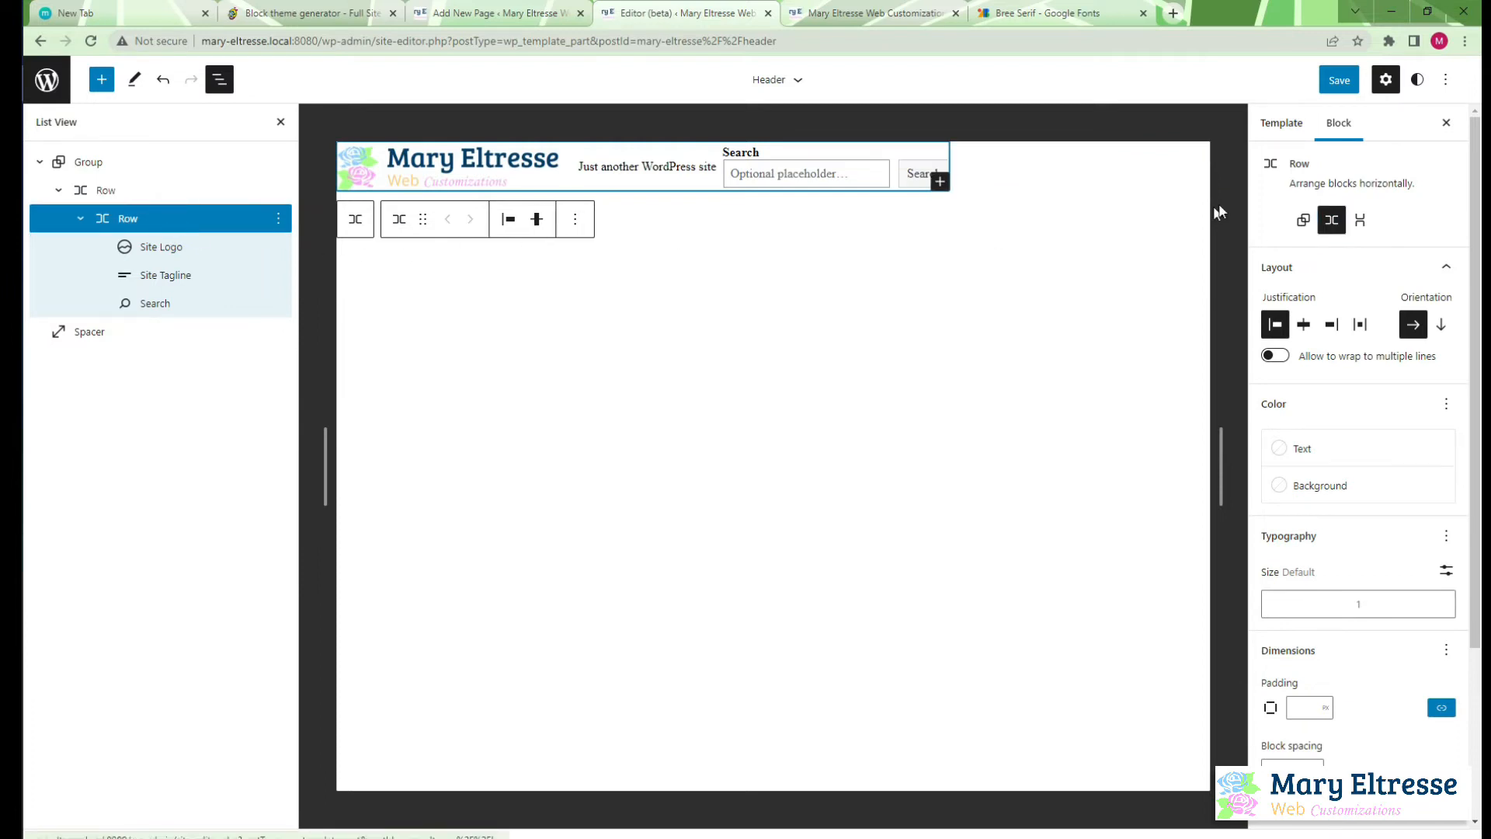
pyautogui.click(1303, 220)
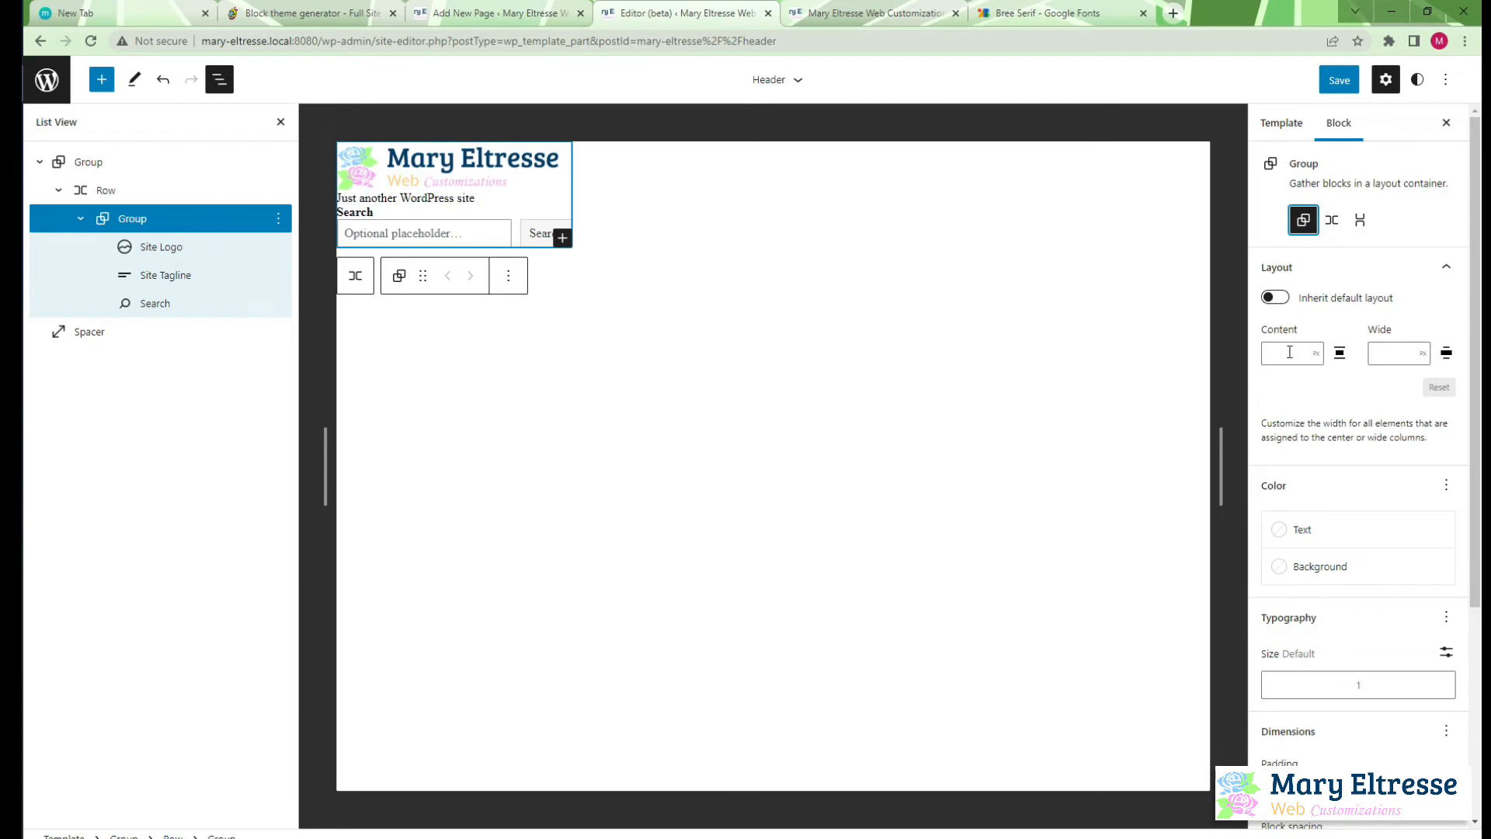
pyautogui.click(1275, 298)
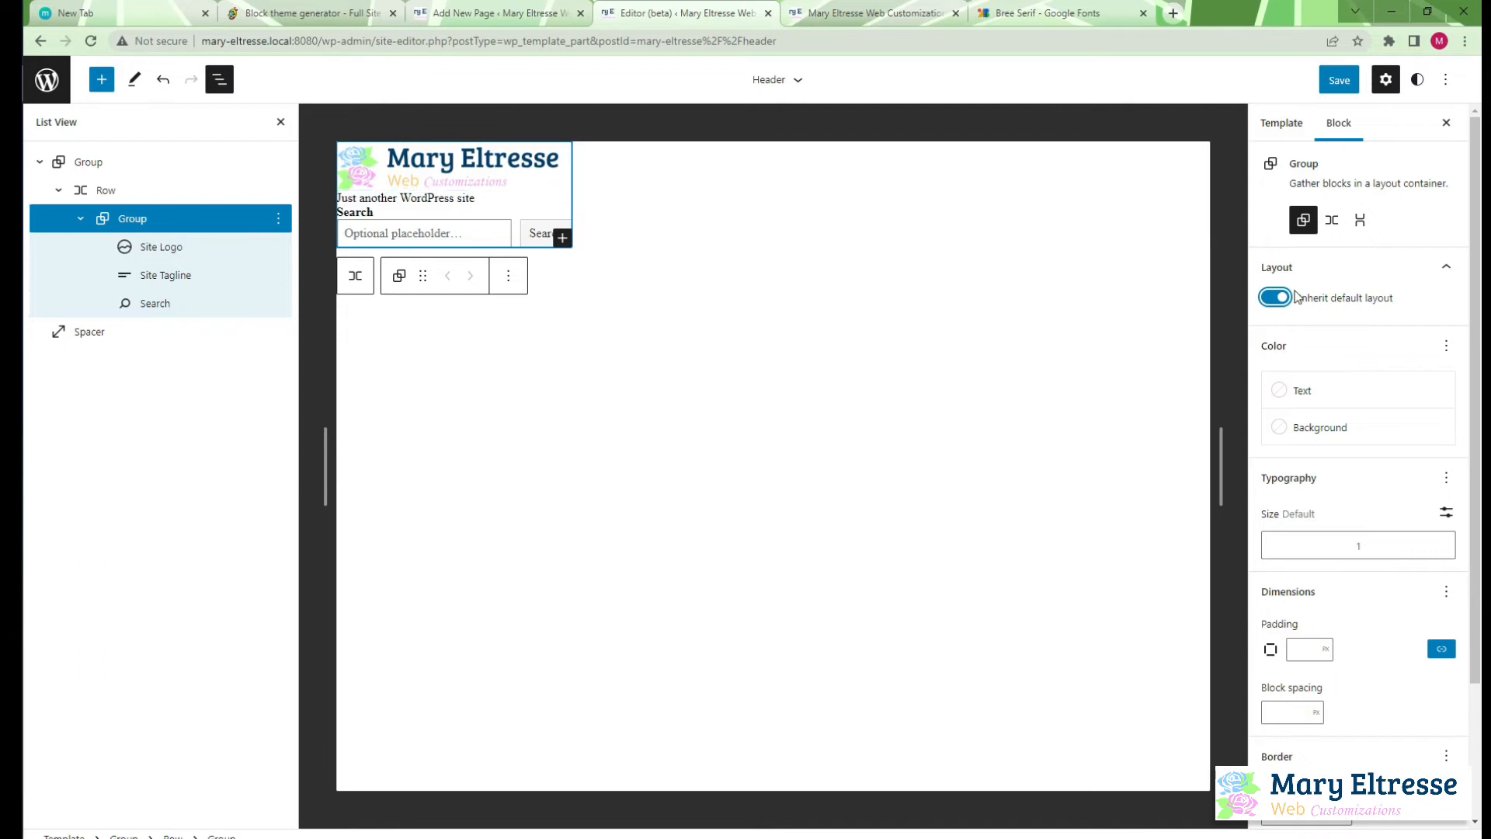
pyautogui.click(184, 193)
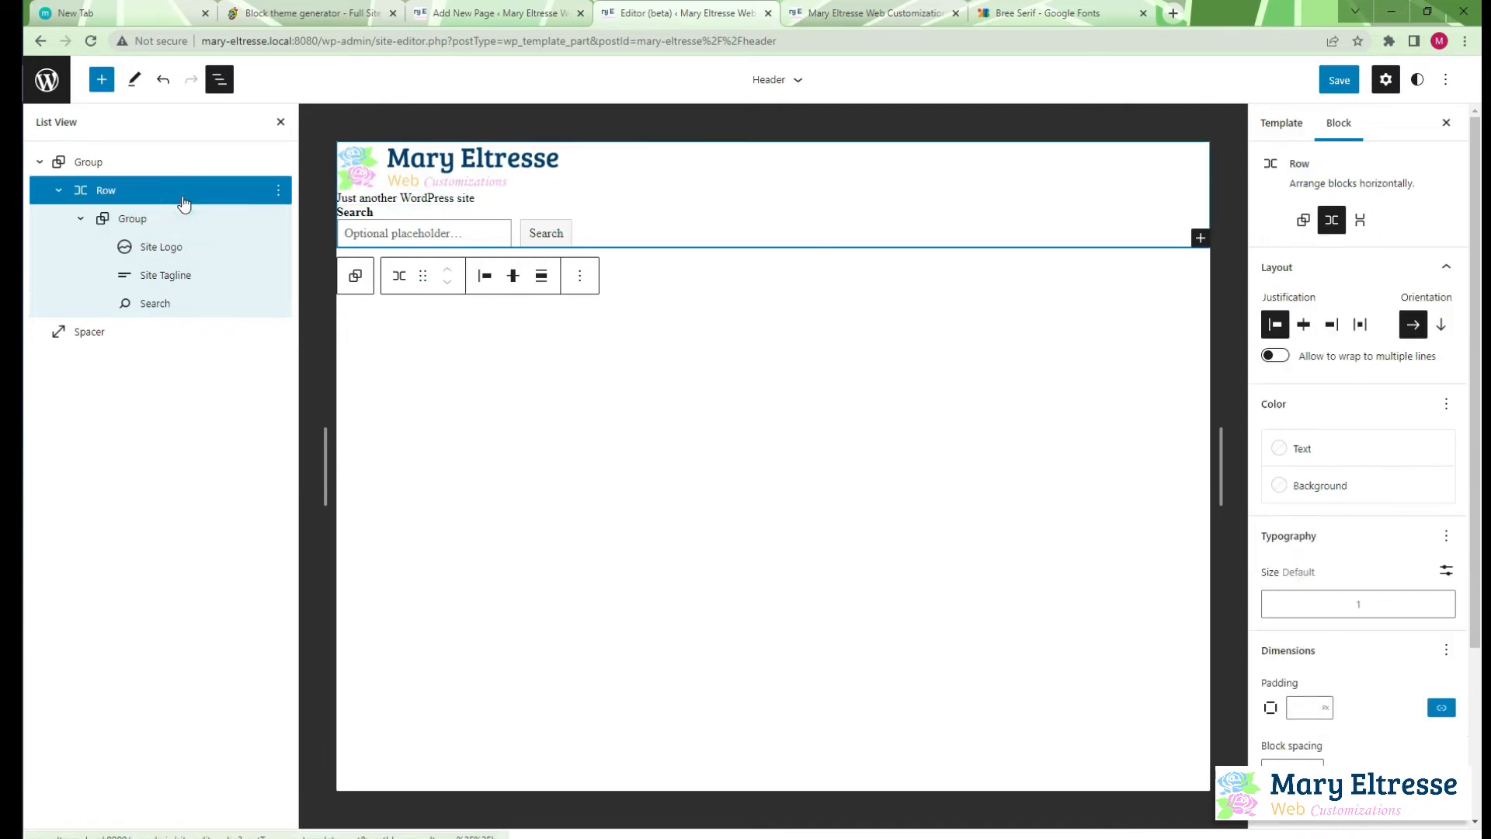
pyautogui.click(1303, 220)
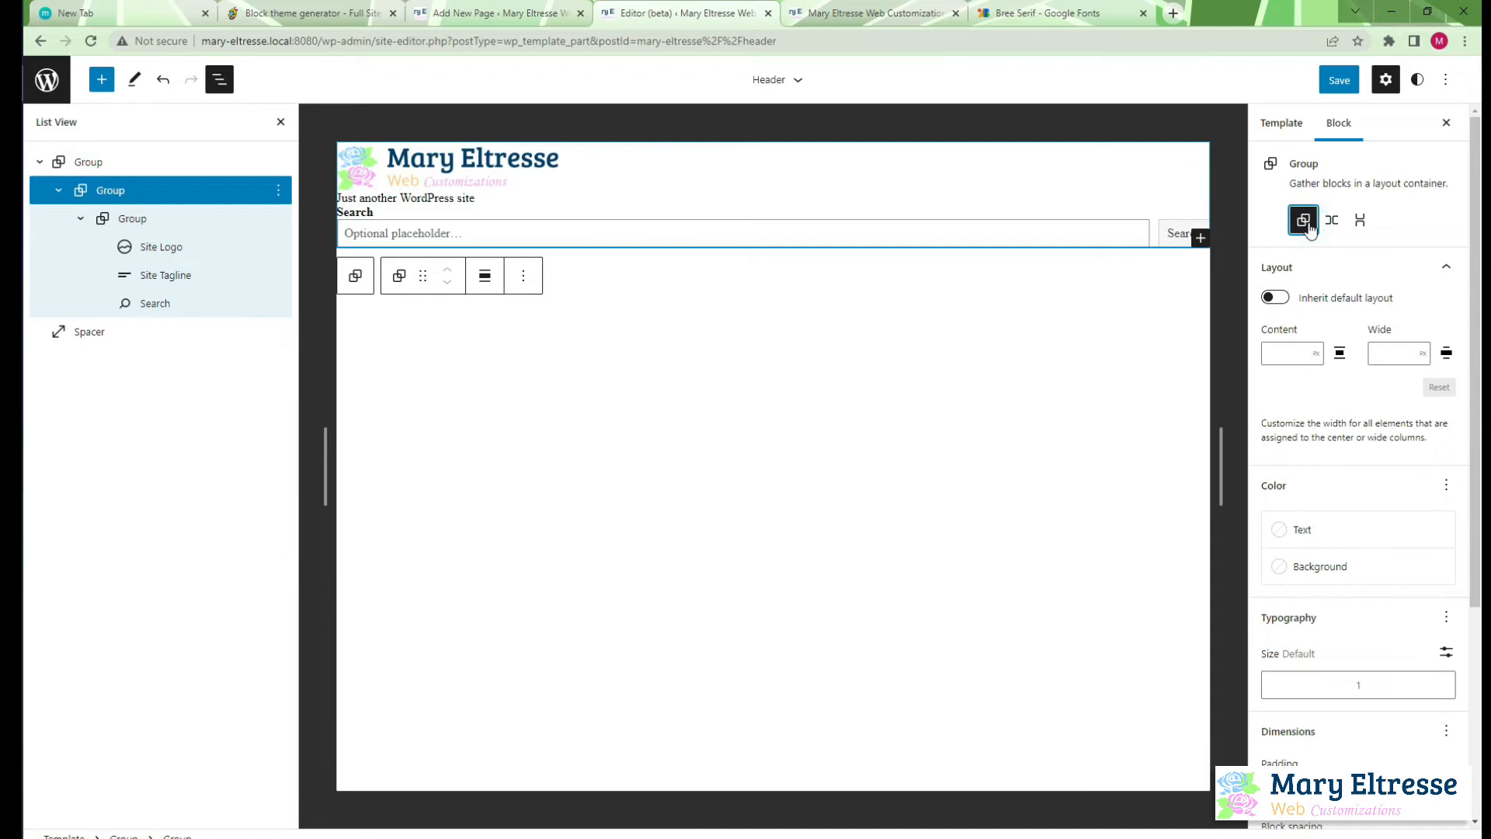
pyautogui.click(1331, 220)
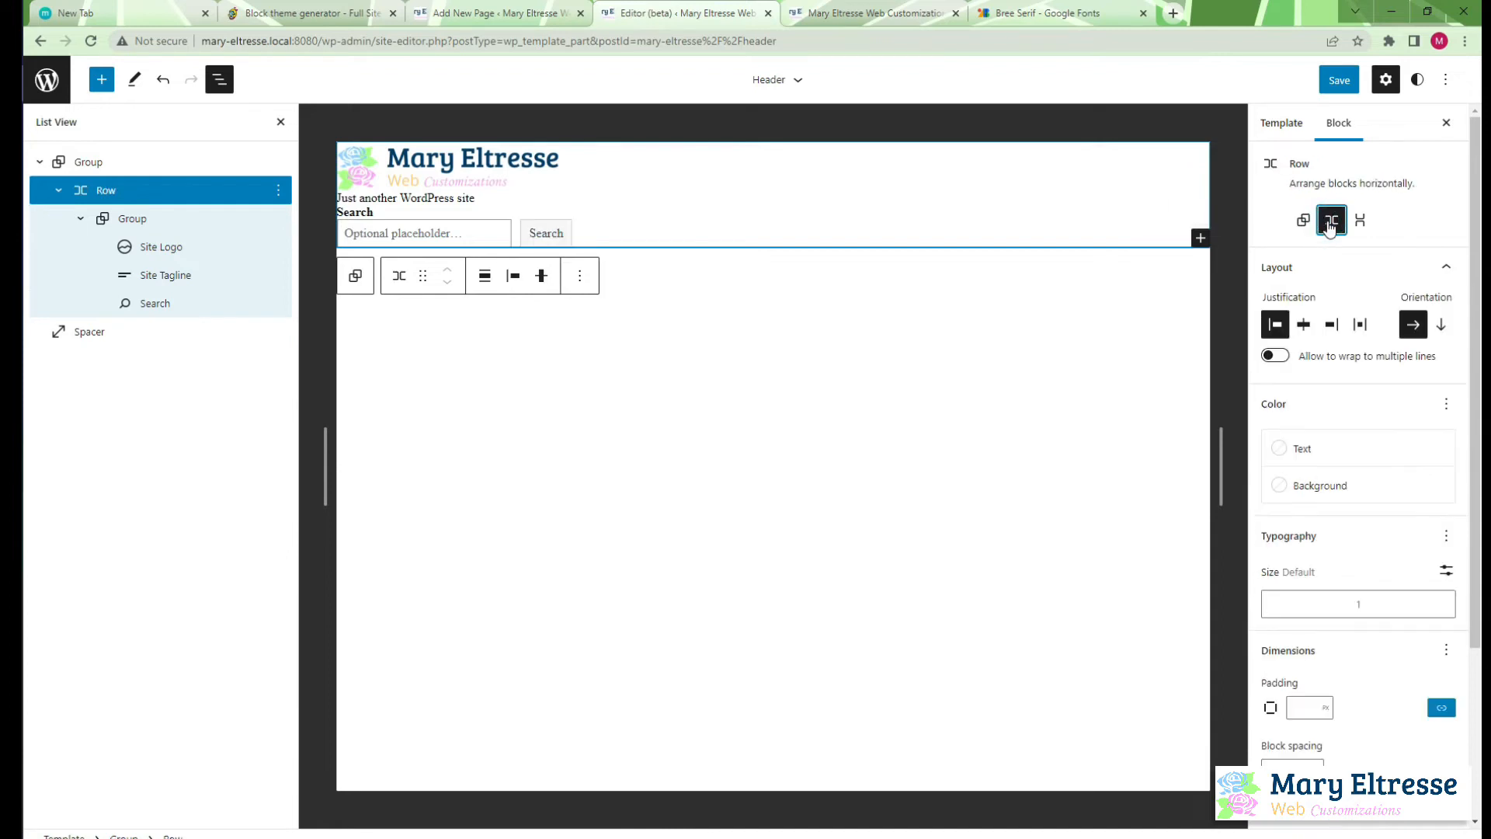
pyautogui.click(183, 218)
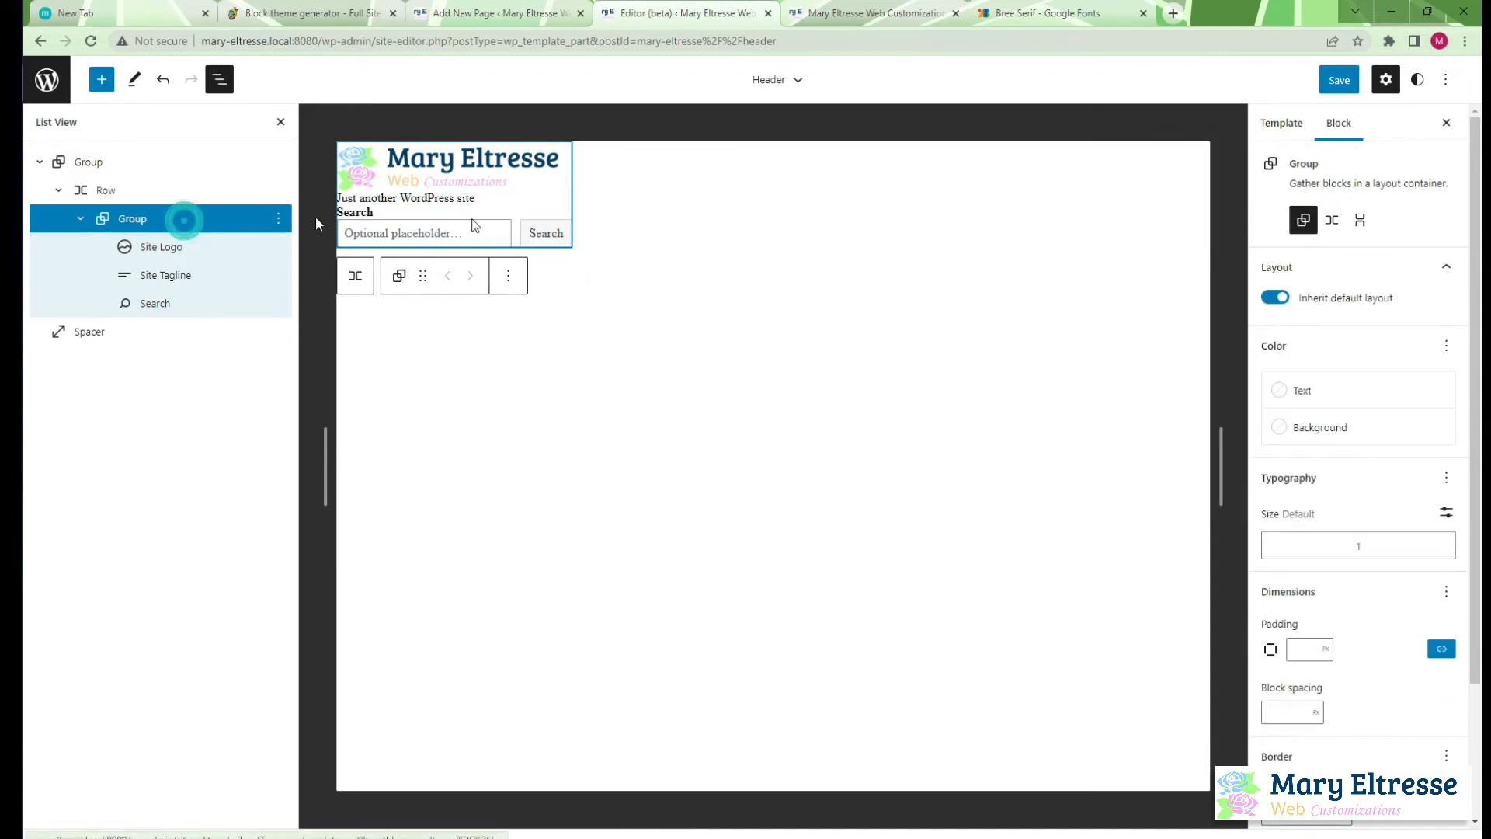
pyautogui.click(1331, 221)
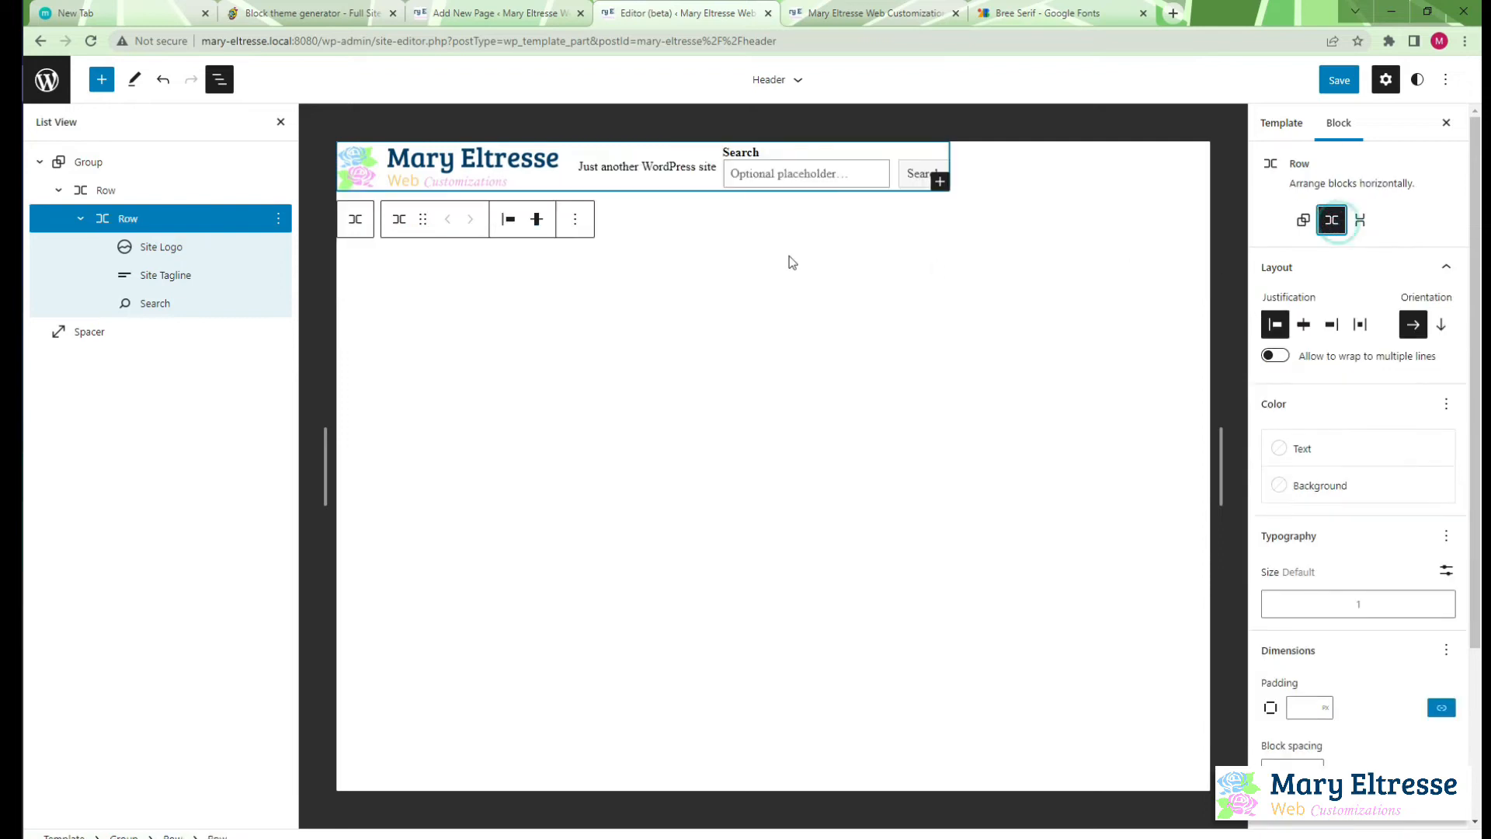
# Convert the header's outer row to a Group and make it inherit the default layout
pyautogui.click(173, 190)
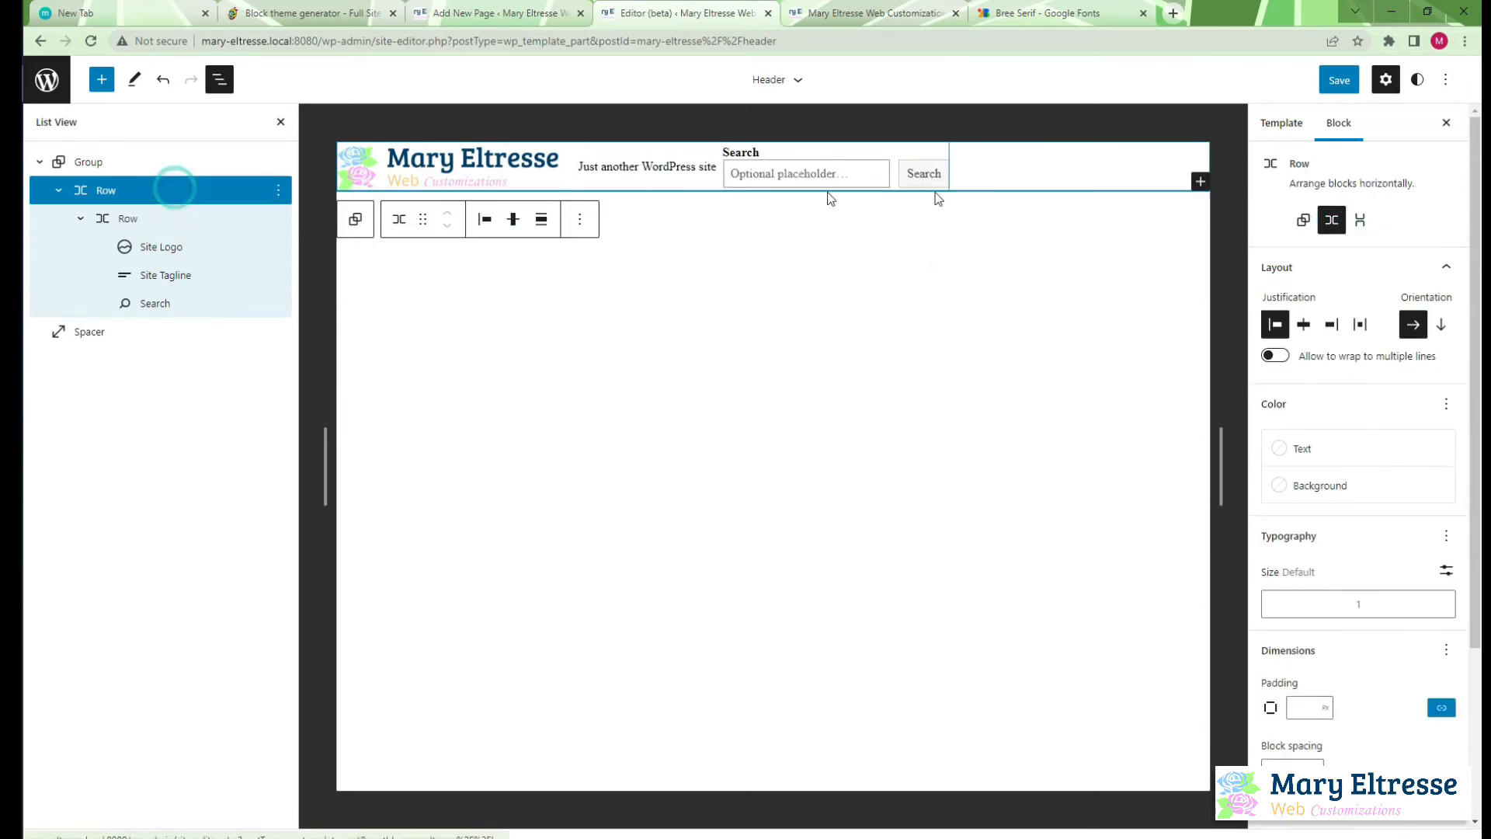
pyautogui.click(1304, 221)
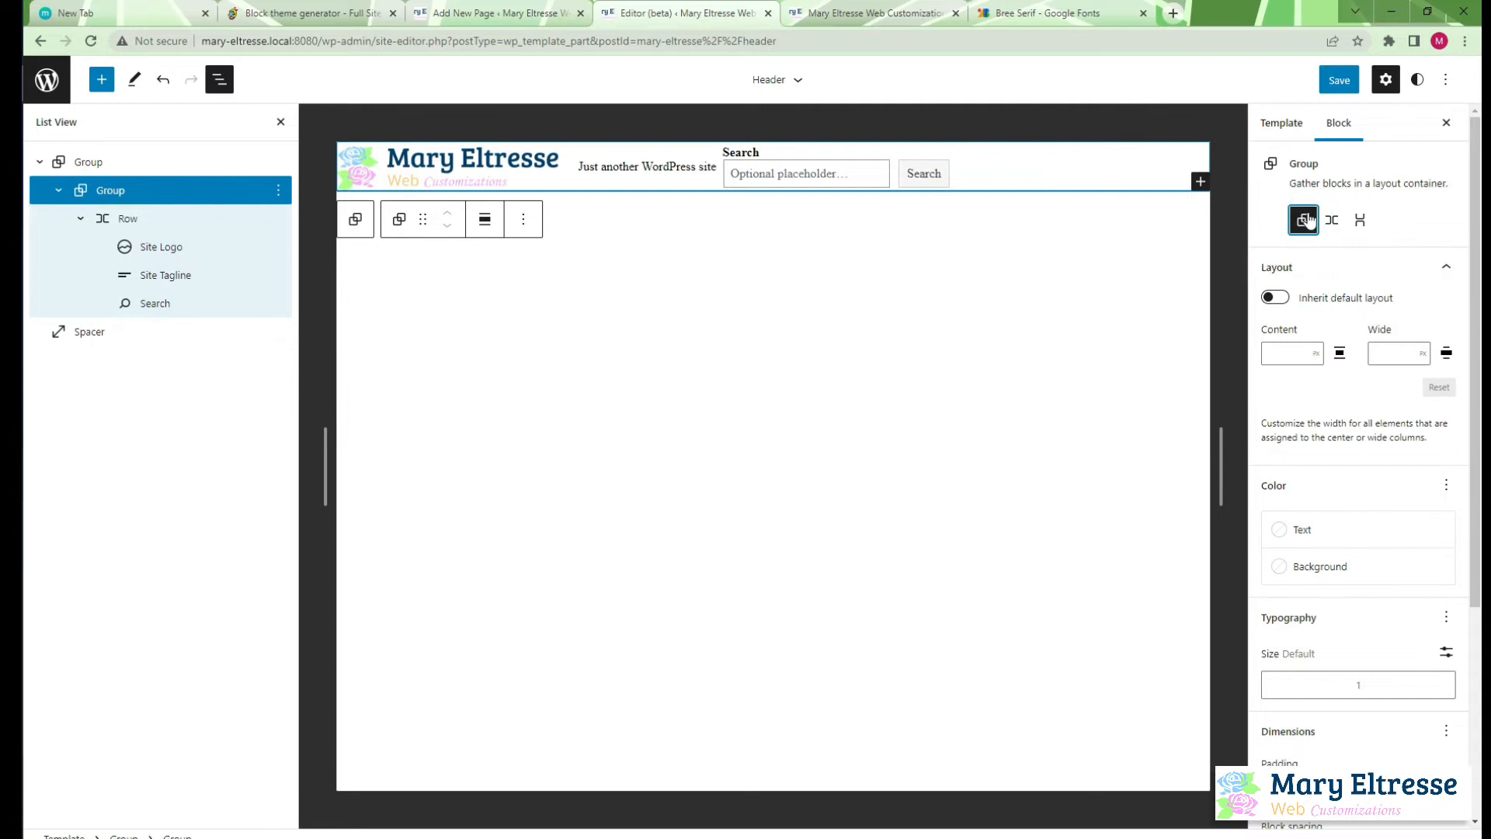
pyautogui.click(1275, 298)
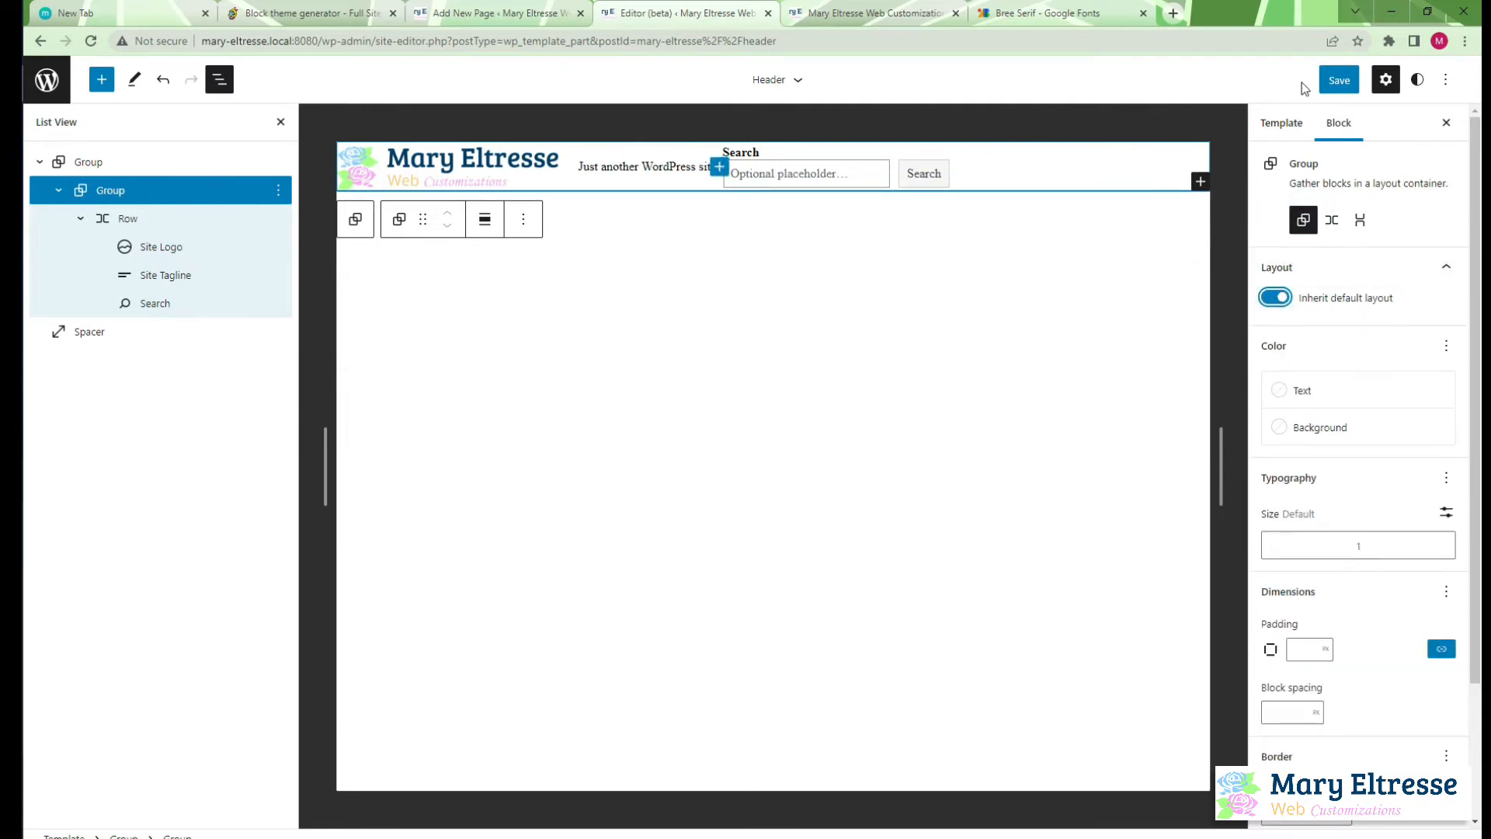
# Save the header changes and reload the site's front page to check the header
pyautogui.click(1339, 80)
pyautogui.click(1333, 81)
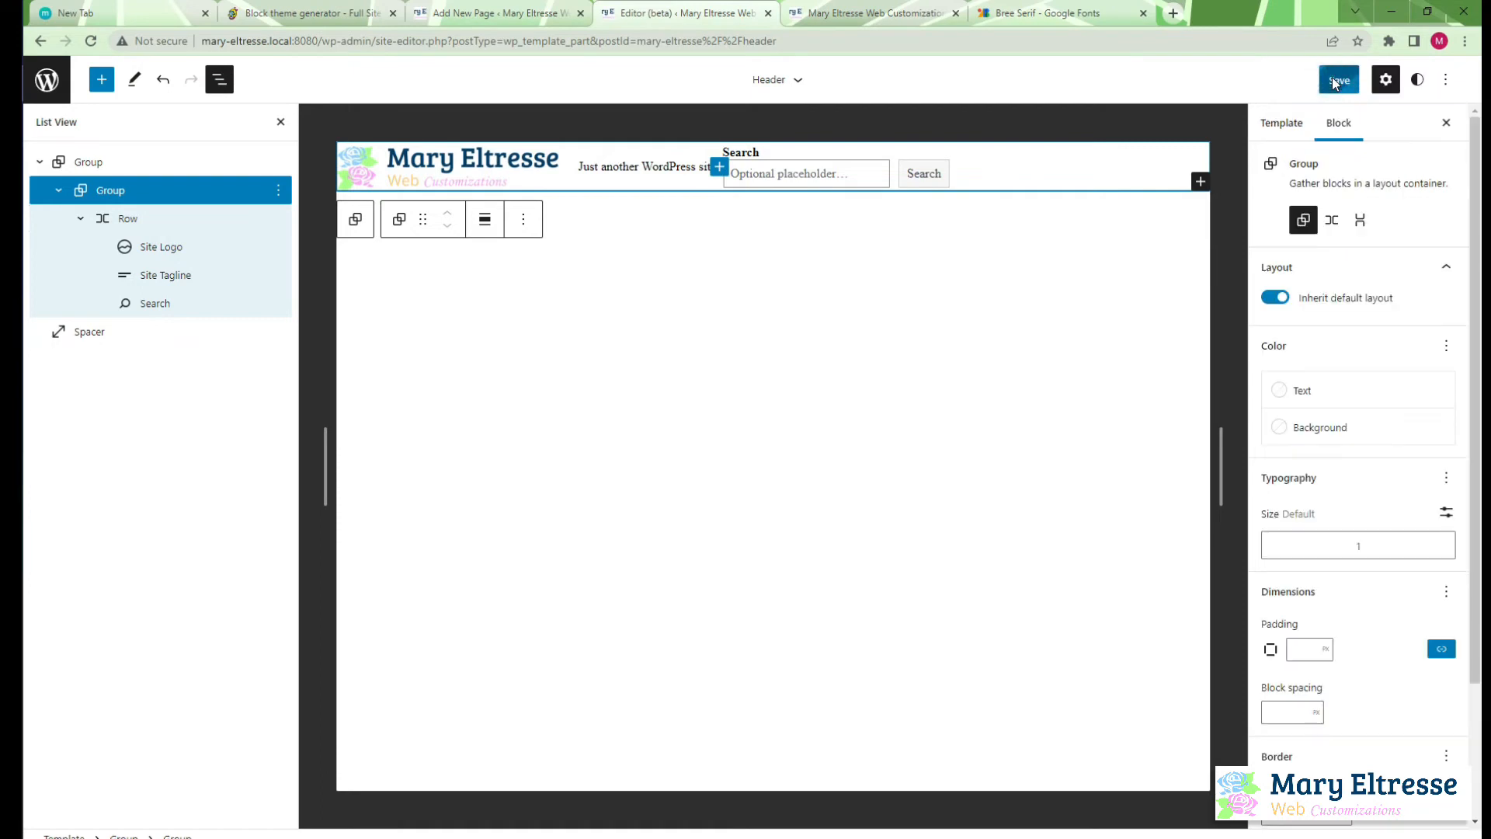
pyautogui.click(808, 9)
pyautogui.press('F5')
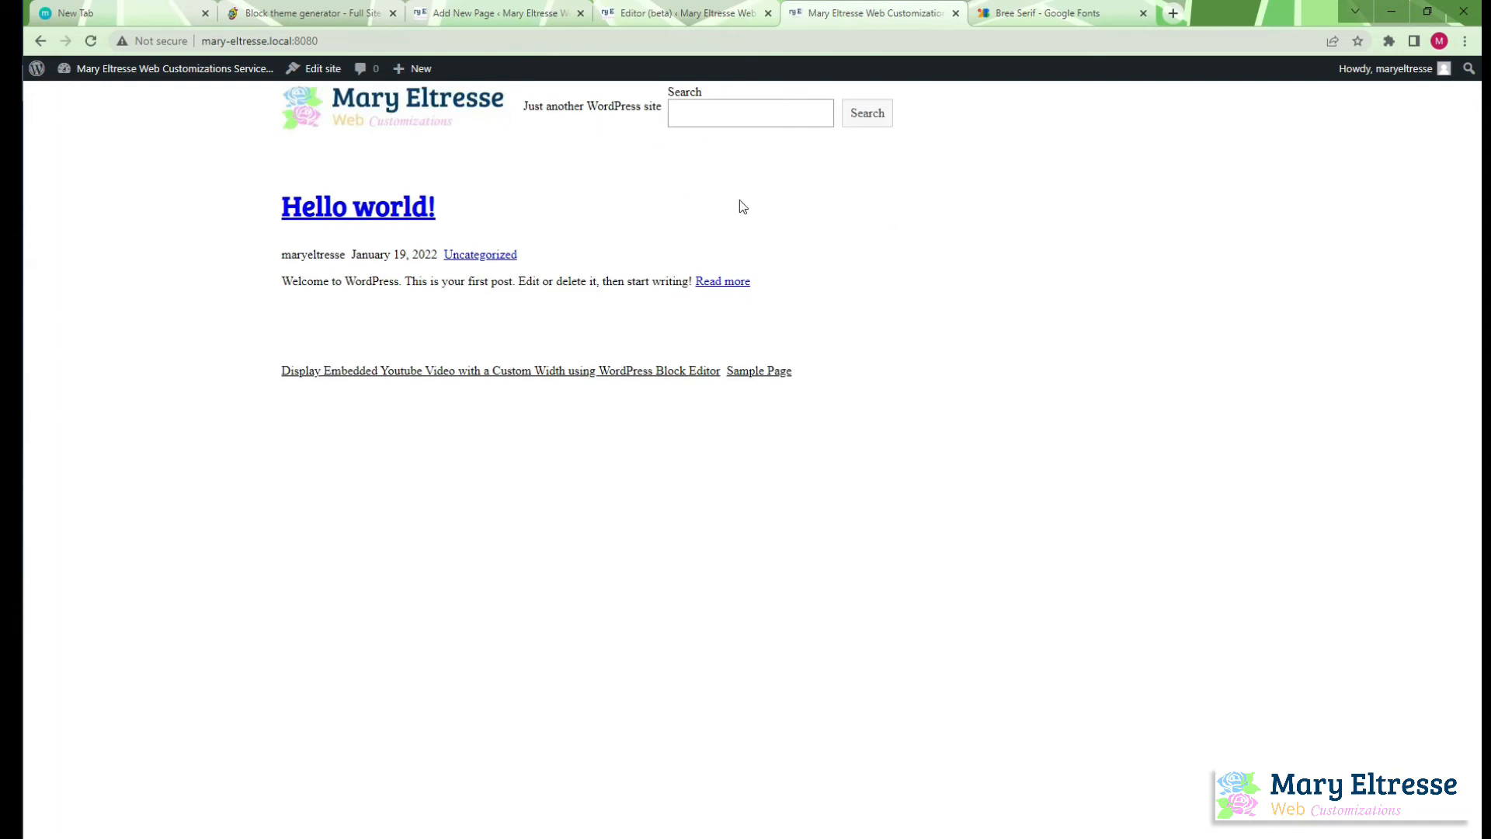
# Stop the header's inner group from inheriting the default layout, and set its content and wide widths to 1200 px
pyautogui.click(699, 13)
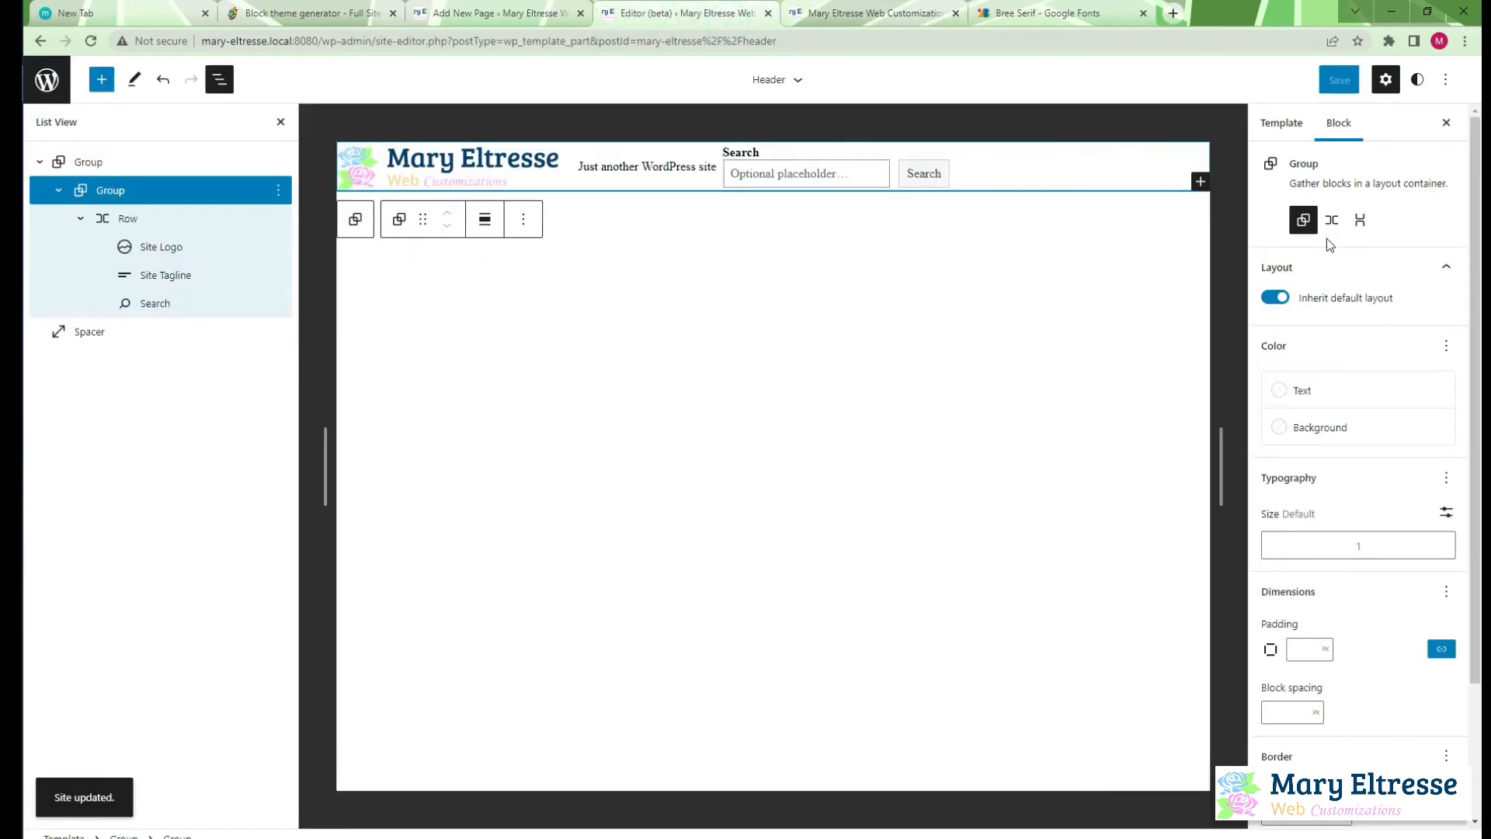
pyautogui.click(1282, 298)
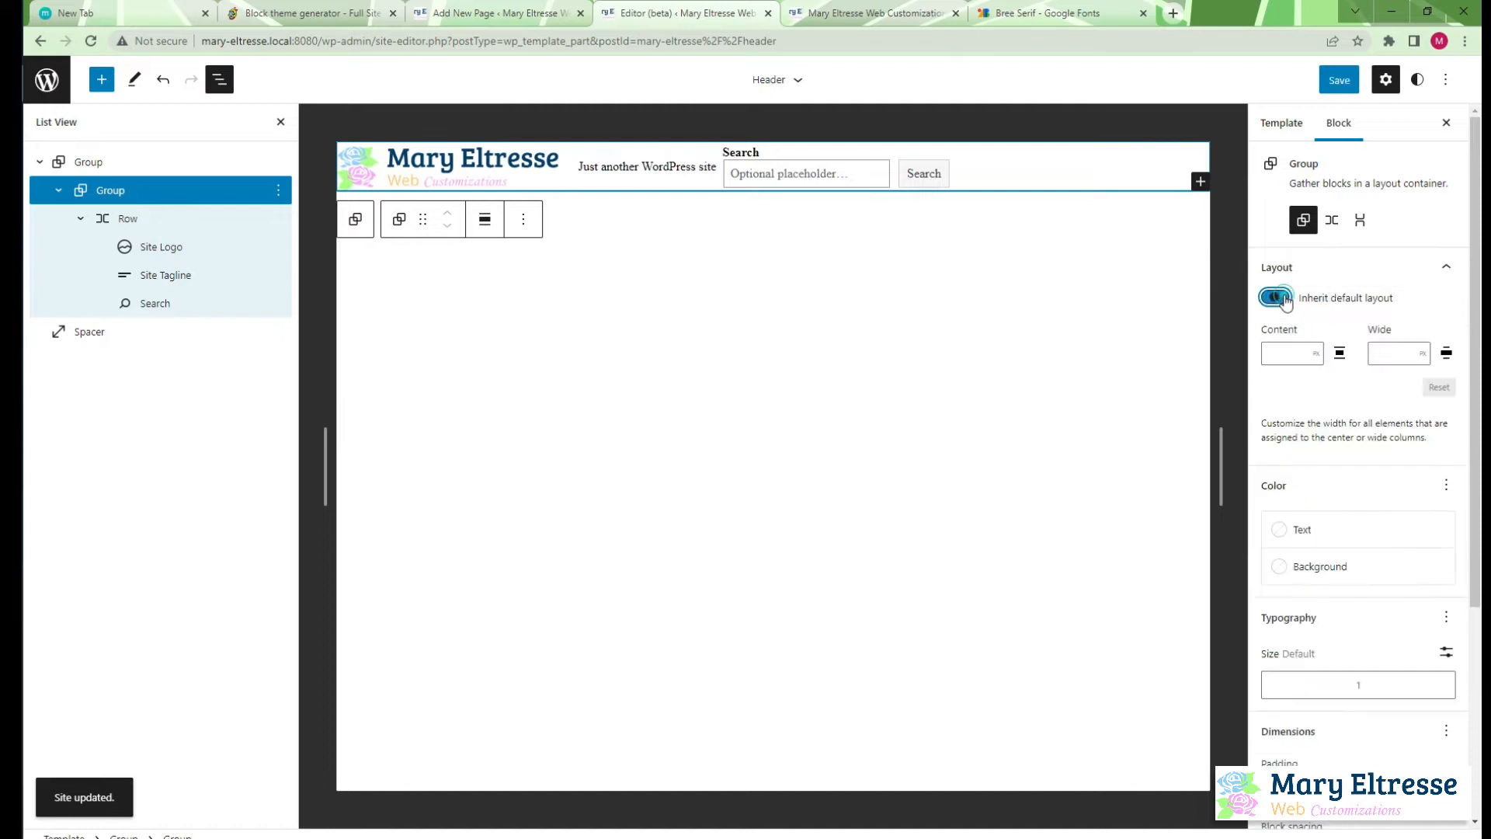
pyautogui.click(1279, 357)
pyautogui.write('12')
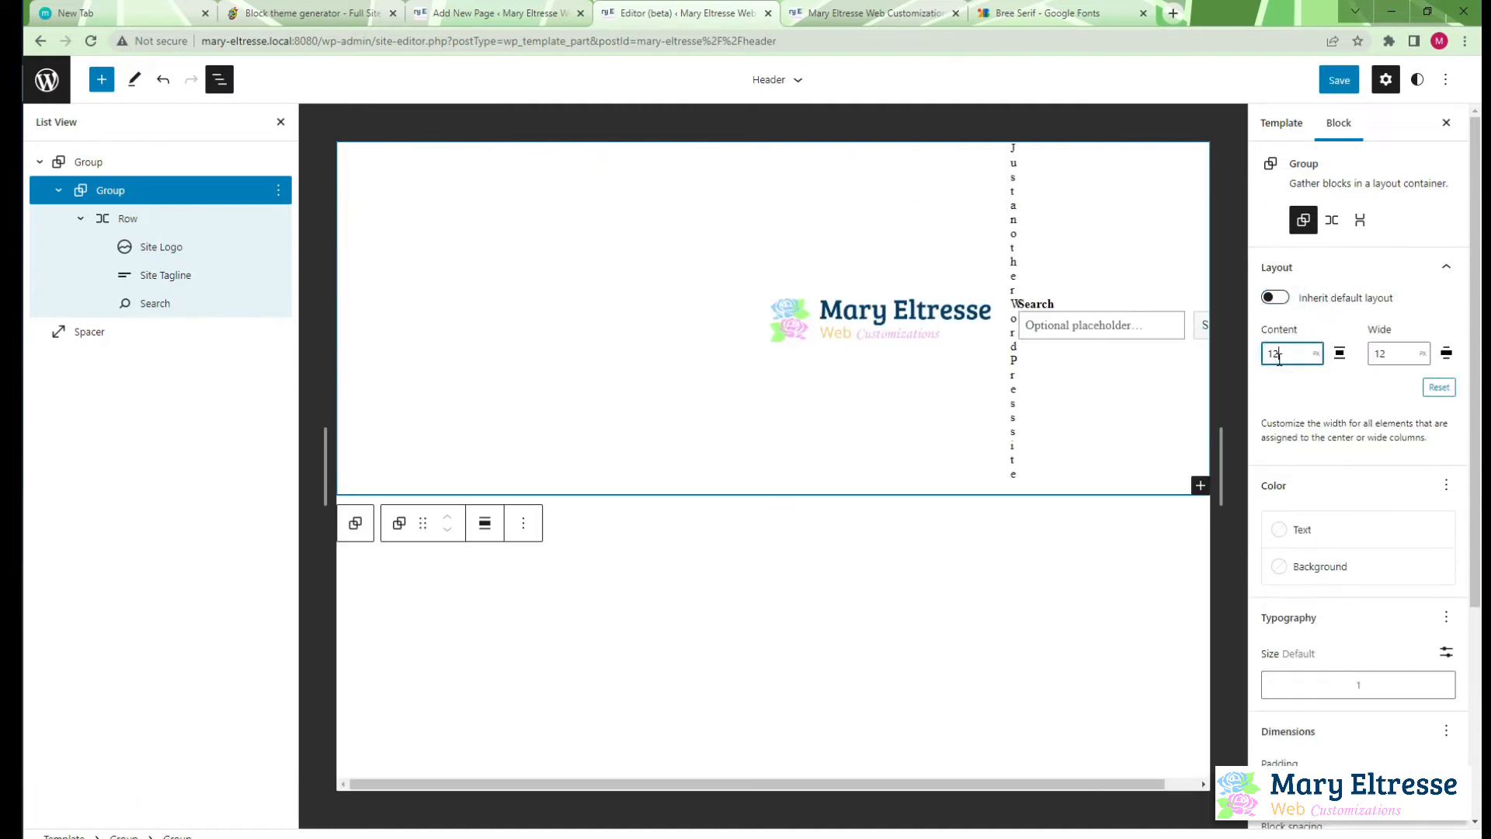
pyautogui.write('00')
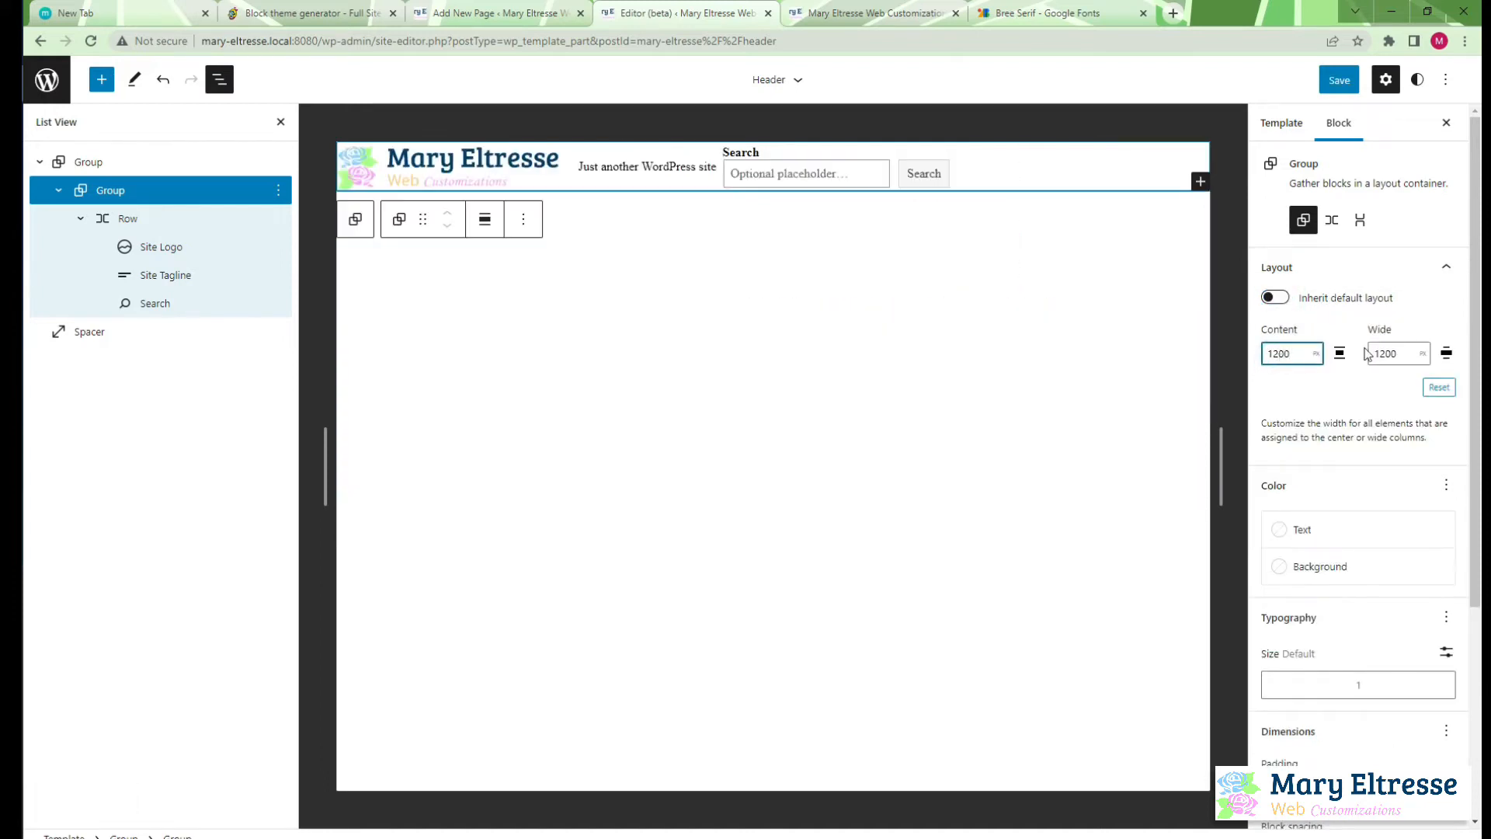
pyautogui.click(1424, 355)
pyautogui.click(1424, 355)
pyautogui.click(1320, 354)
pyautogui.click(1408, 353)
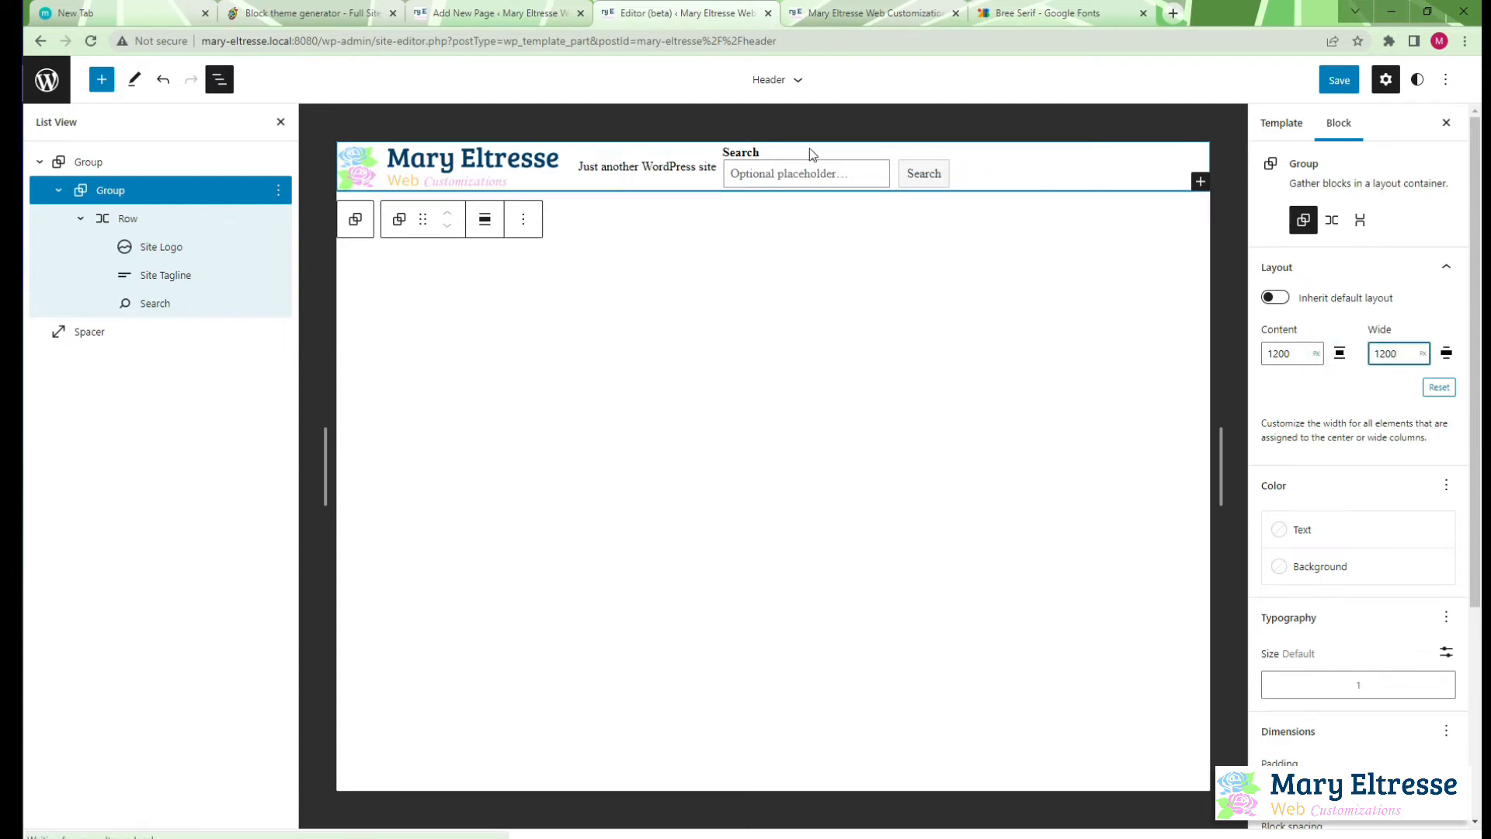
# Save the header with the inner group's custom widths and view it on the site's front page
pyautogui.click(1338, 80)
pyautogui.click(1320, 84)
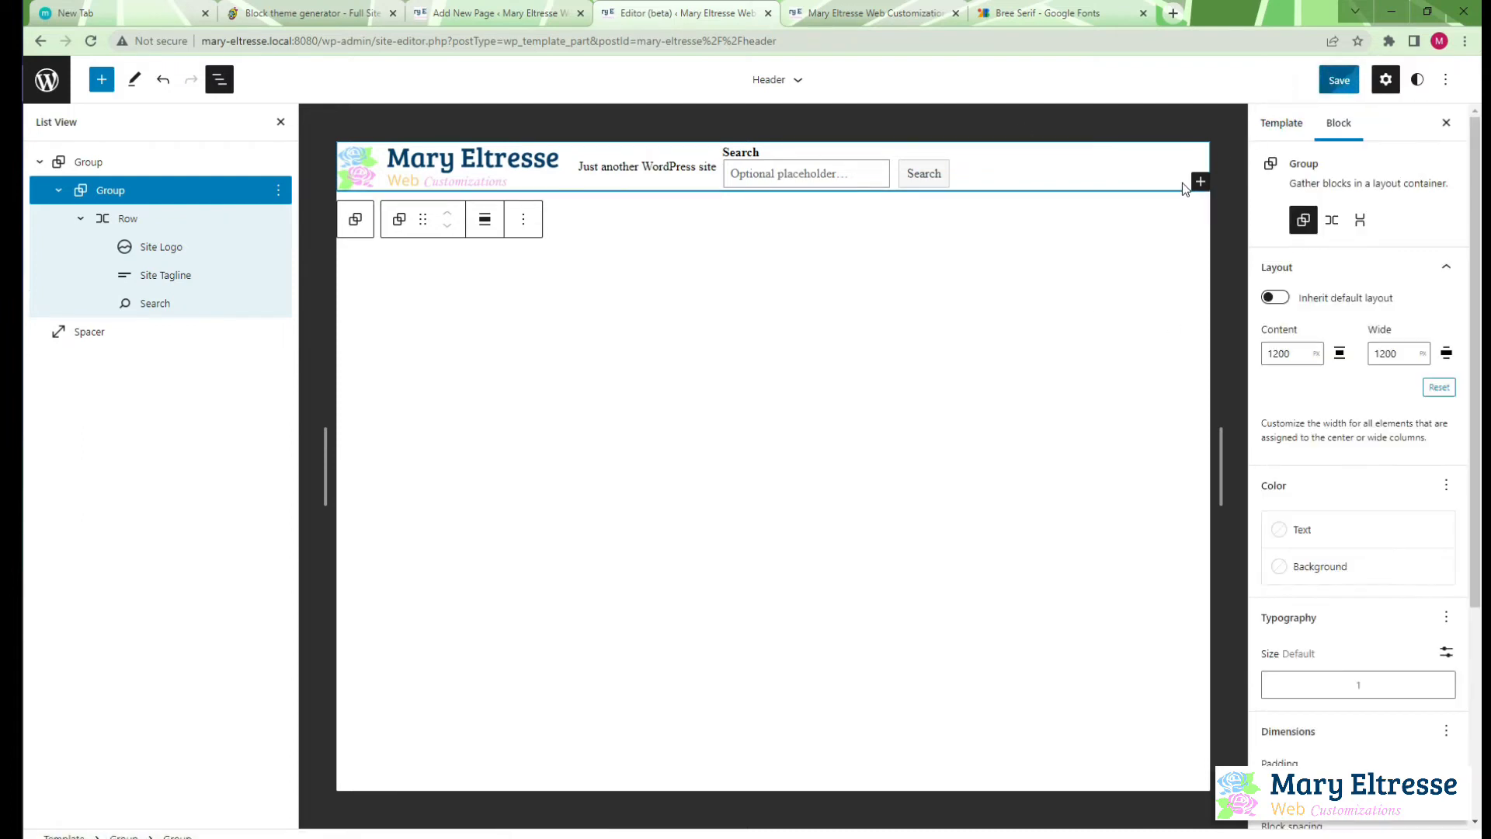
pyautogui.click(825, 11)
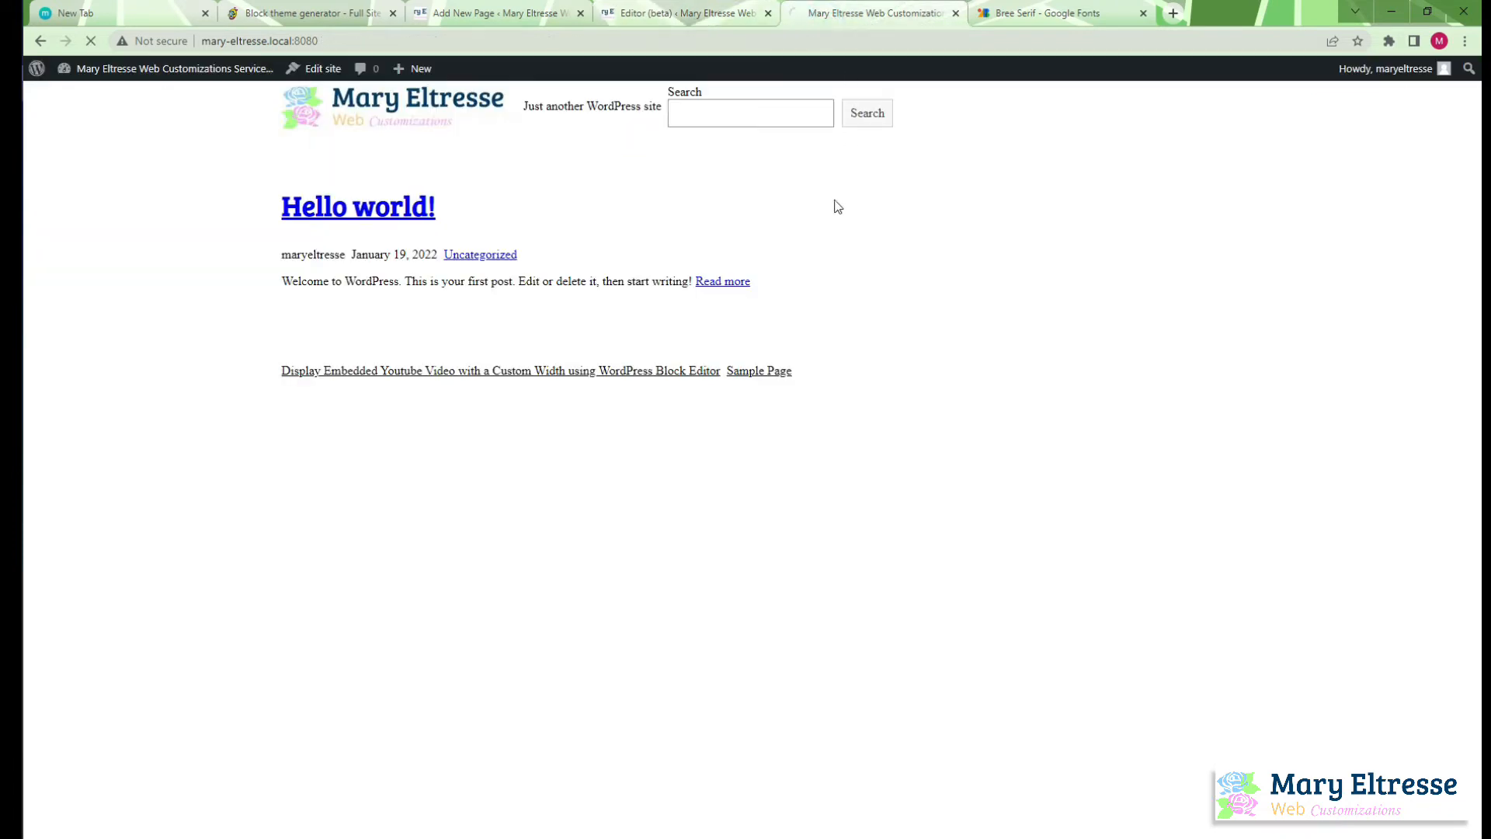
# Try the row holding the logo, tagline and search as a Group block in the site editor
pyautogui.click(719, 9)
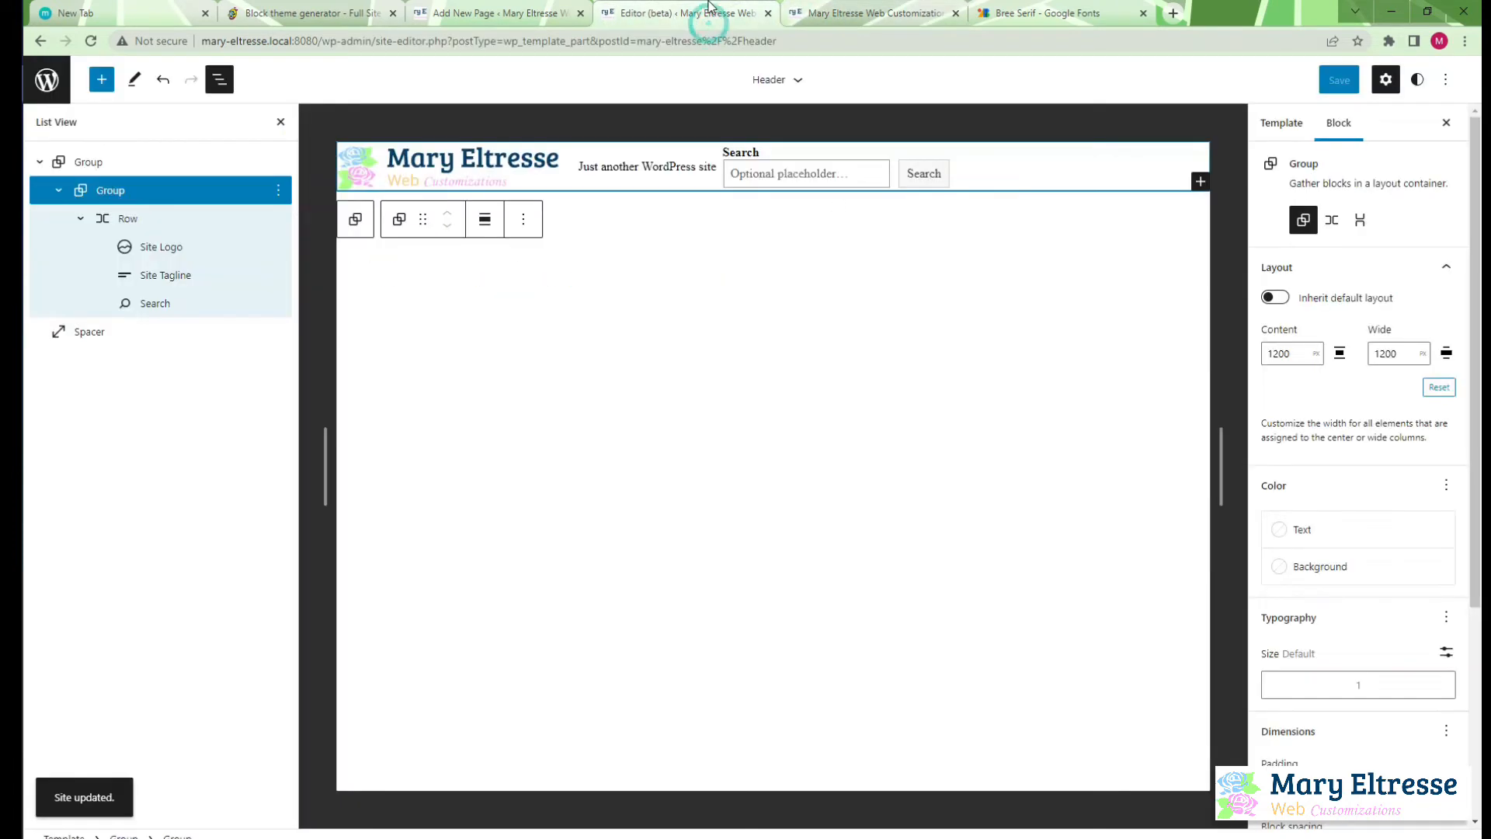
pyautogui.click(181, 216)
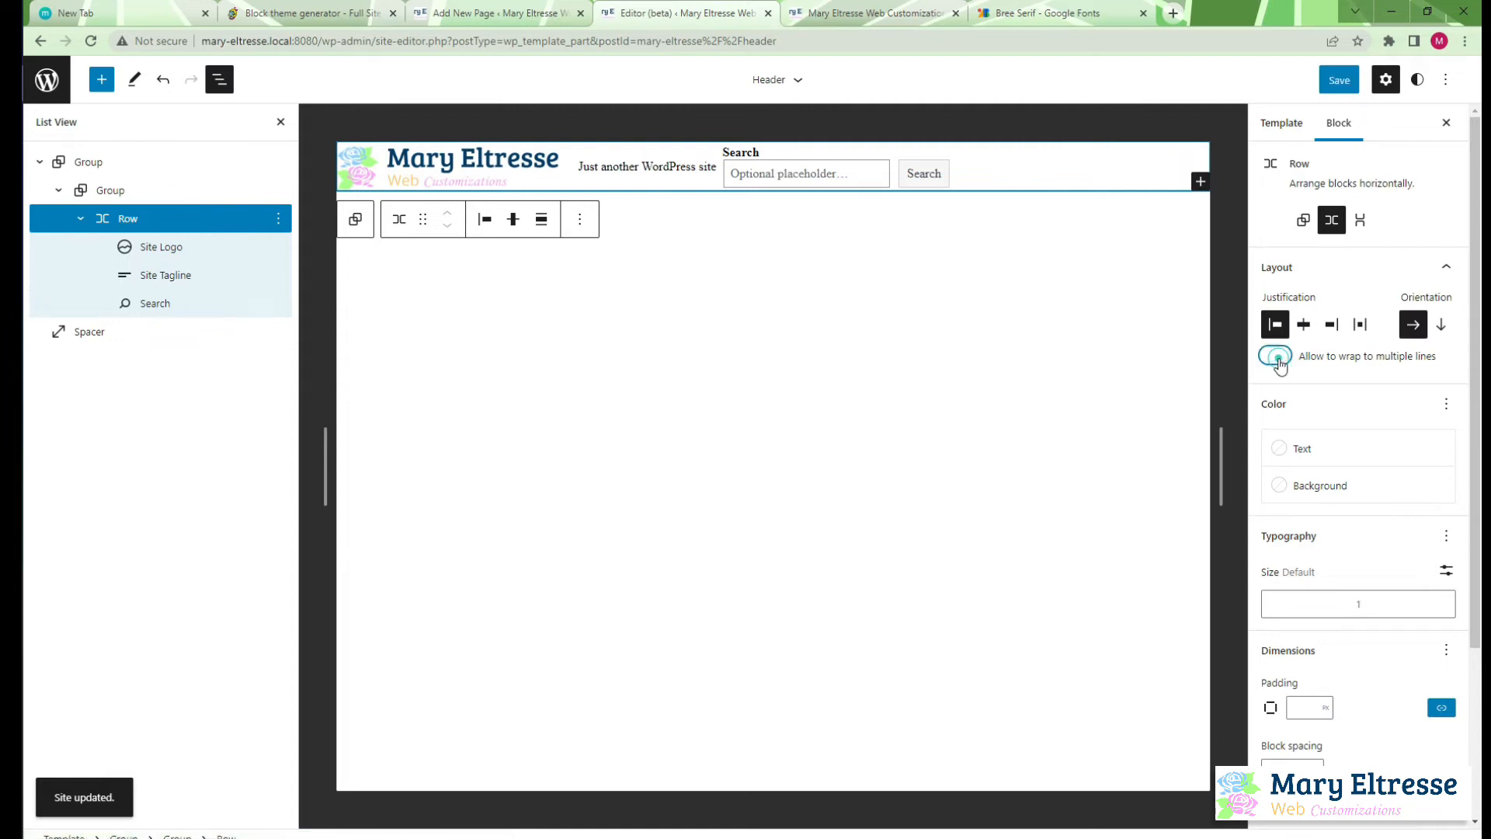
pyautogui.click(1303, 220)
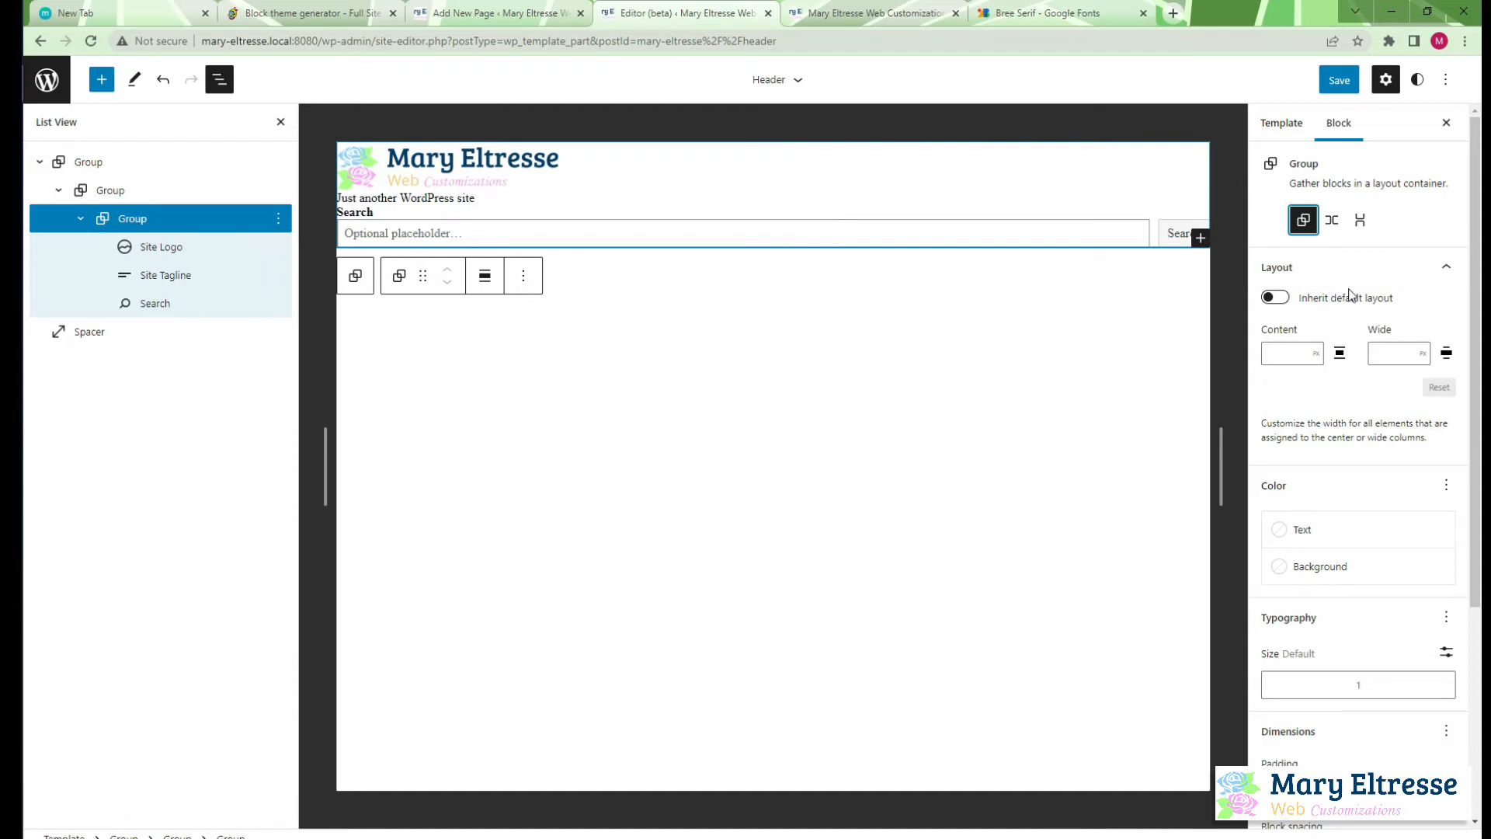
# Set the header's outermost group to a content and wide width of 1200 px
pyautogui.click(198, 161)
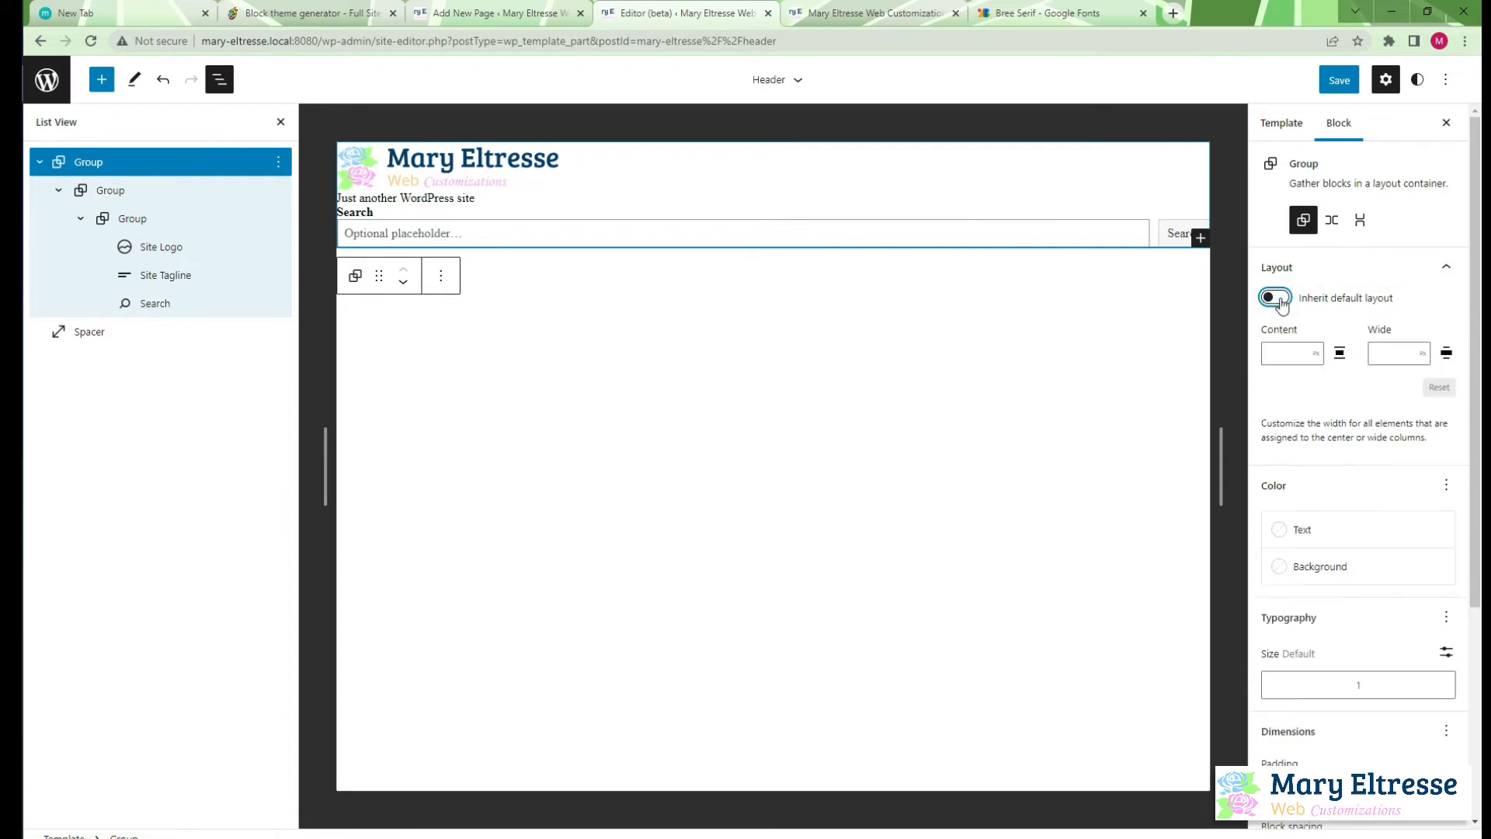
pyautogui.click(1283, 352)
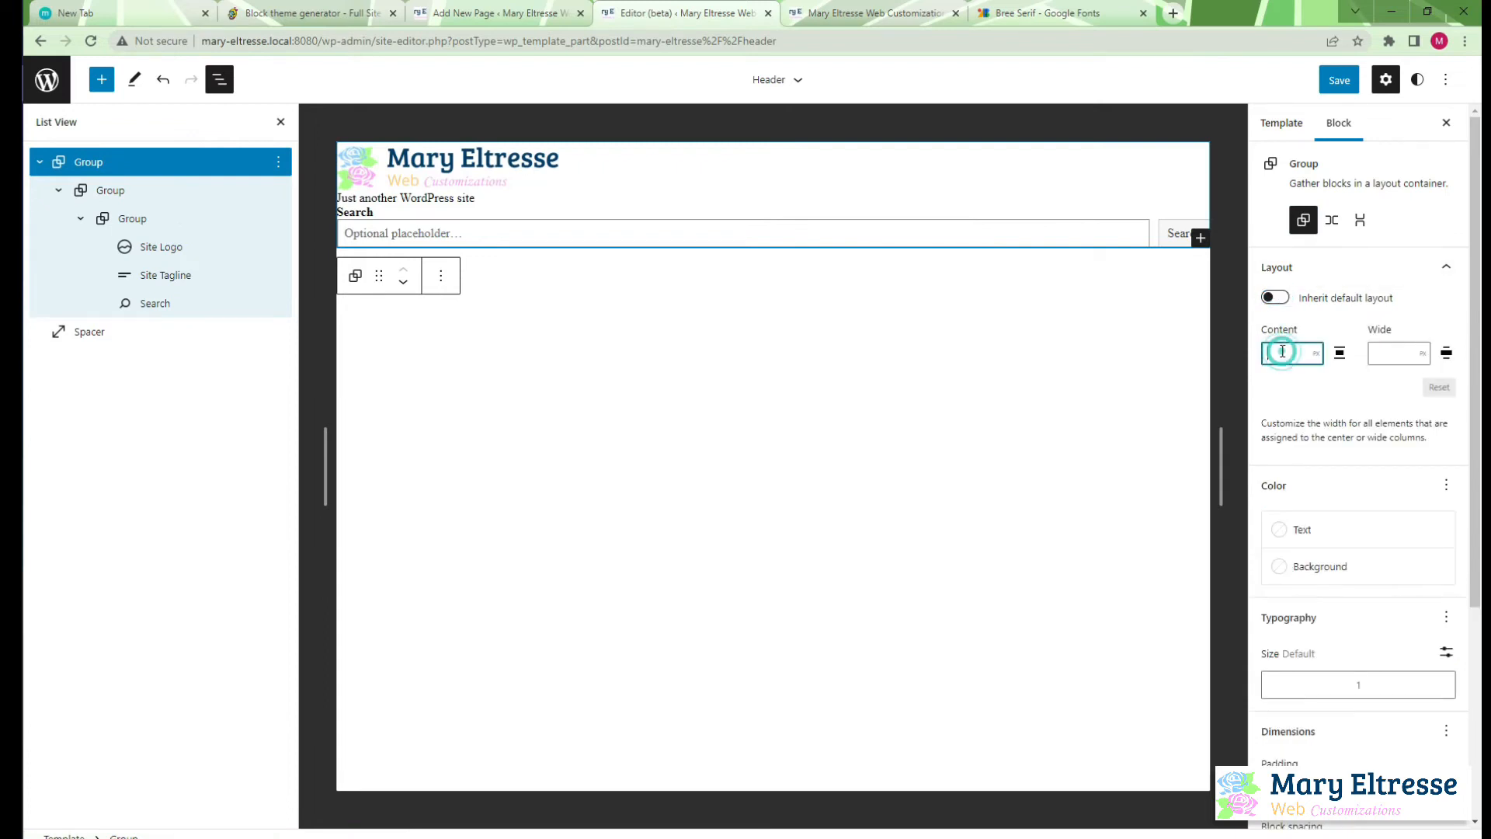
pyautogui.write('12')
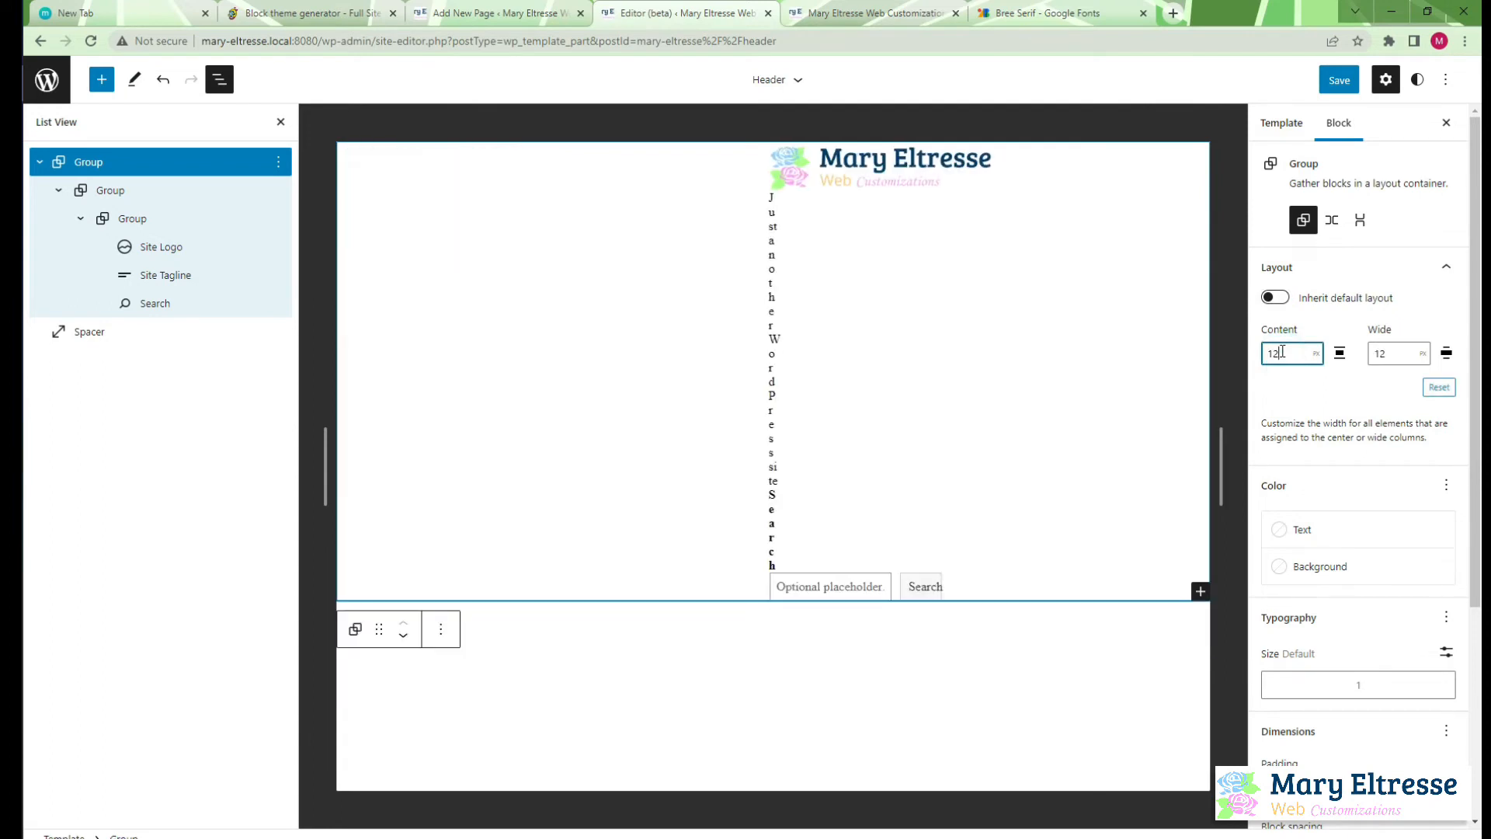
pyautogui.write('00')
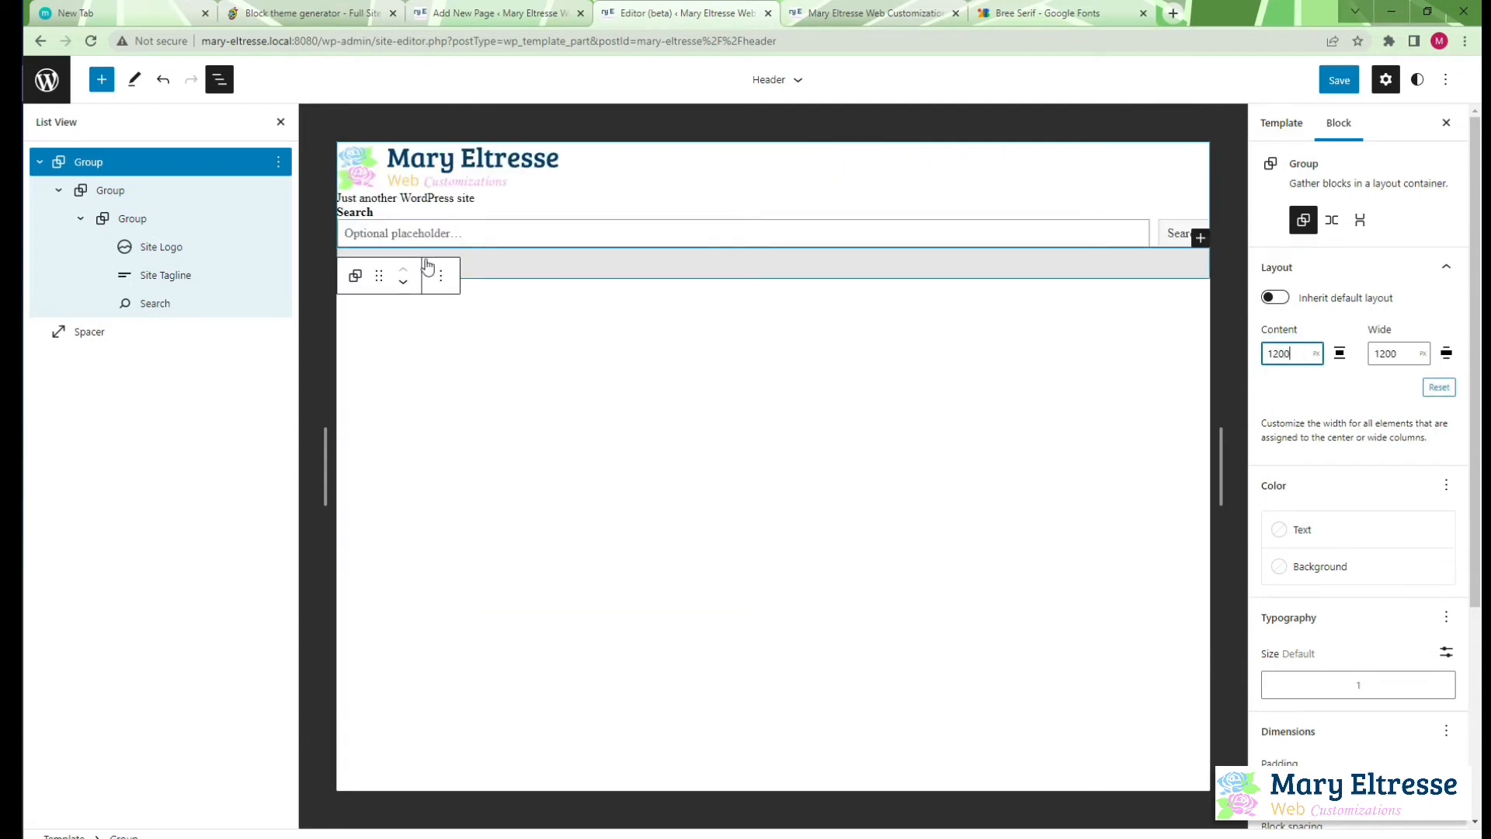
# Turn the innermost group holding the logo, tagline and search back into a Row
pyautogui.click(220, 190)
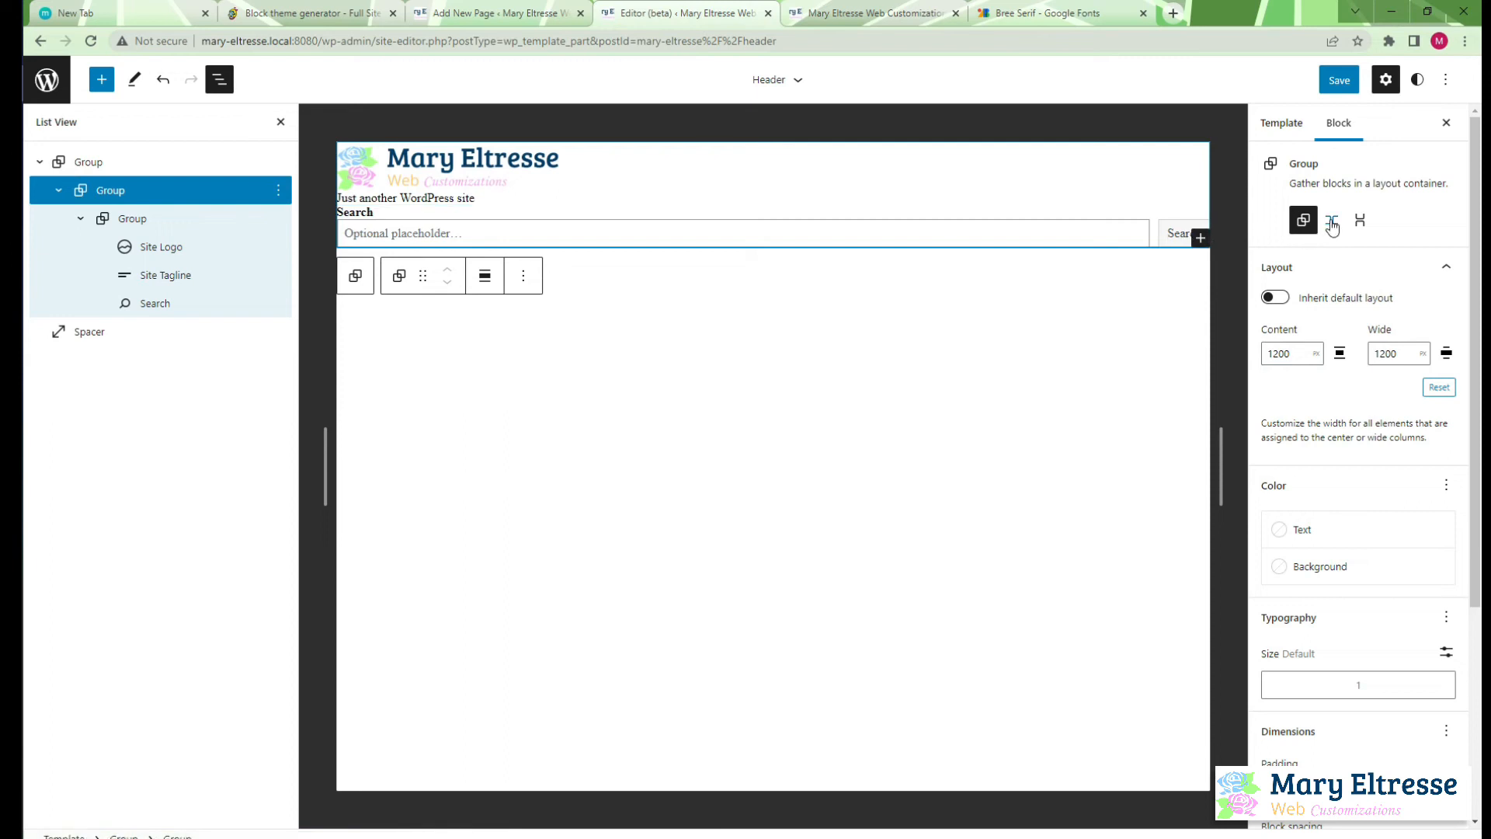
pyautogui.click(167, 218)
pyautogui.click(1332, 220)
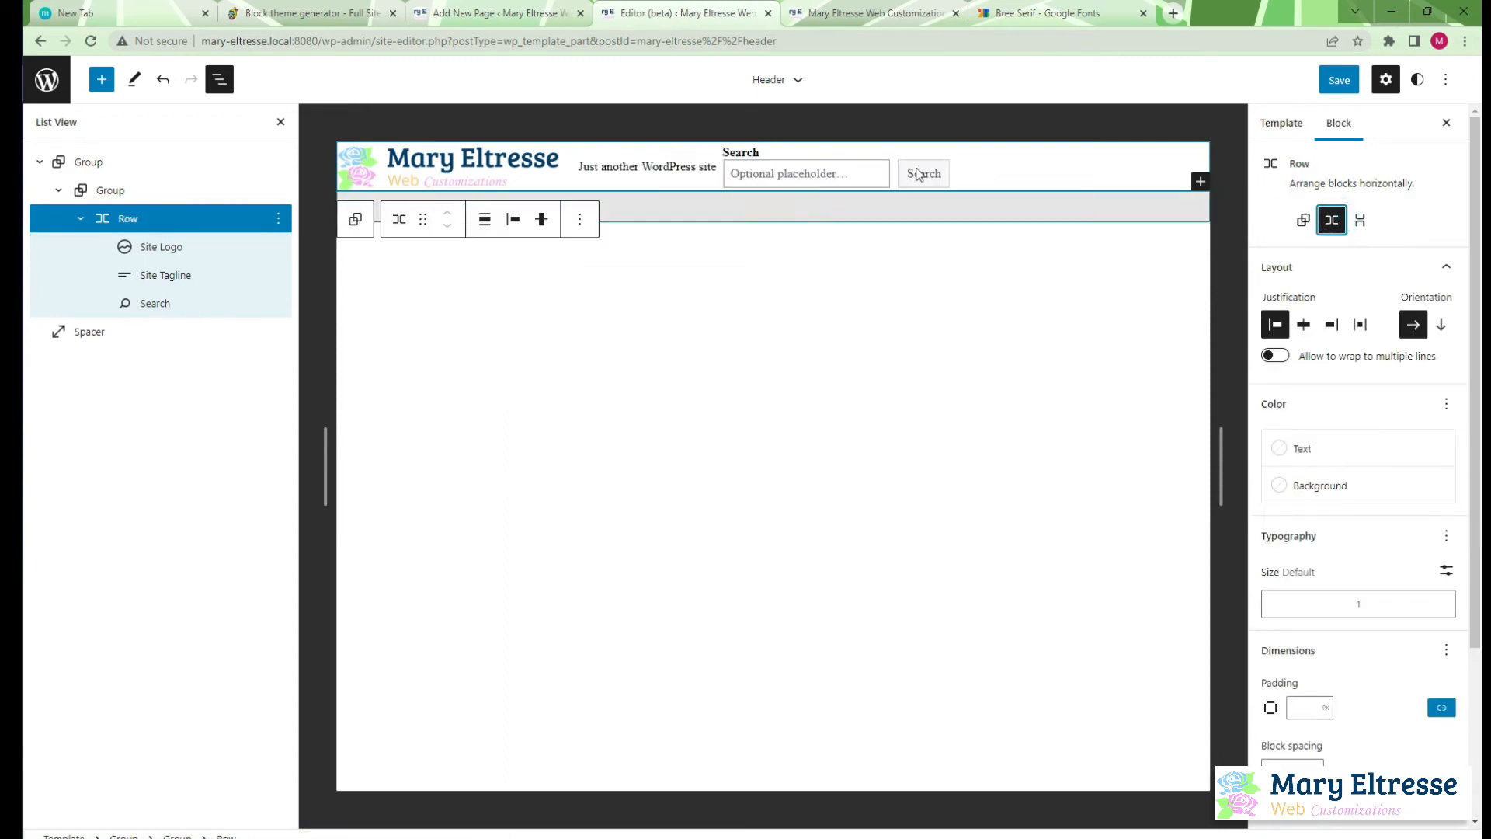
# Save the outermost group's new width and reload the front page to check the header's alignment
pyautogui.click(1339, 82)
pyautogui.click(1339, 81)
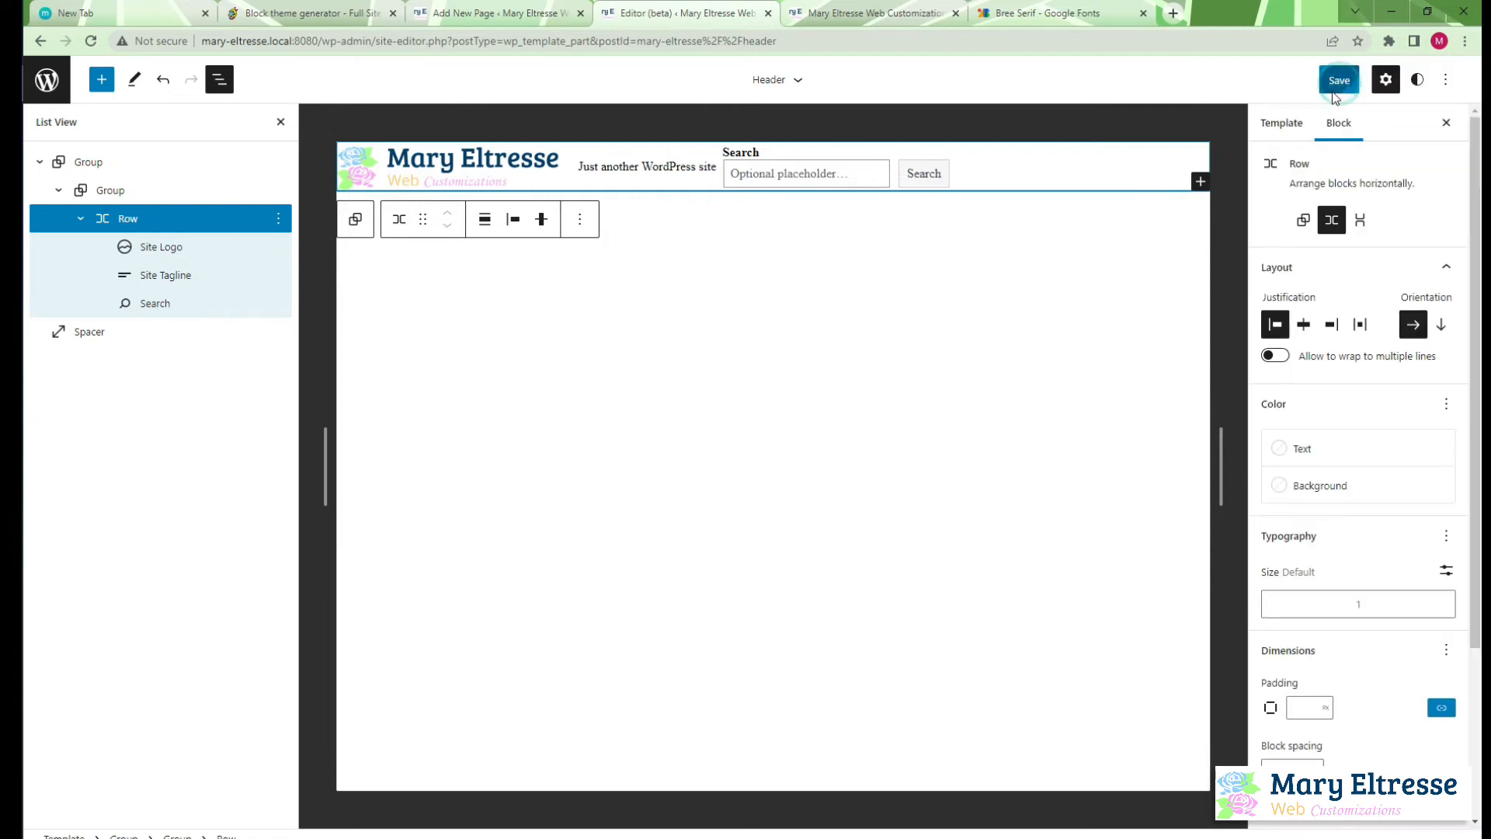
pyautogui.click(924, 9)
pyautogui.press('F5')
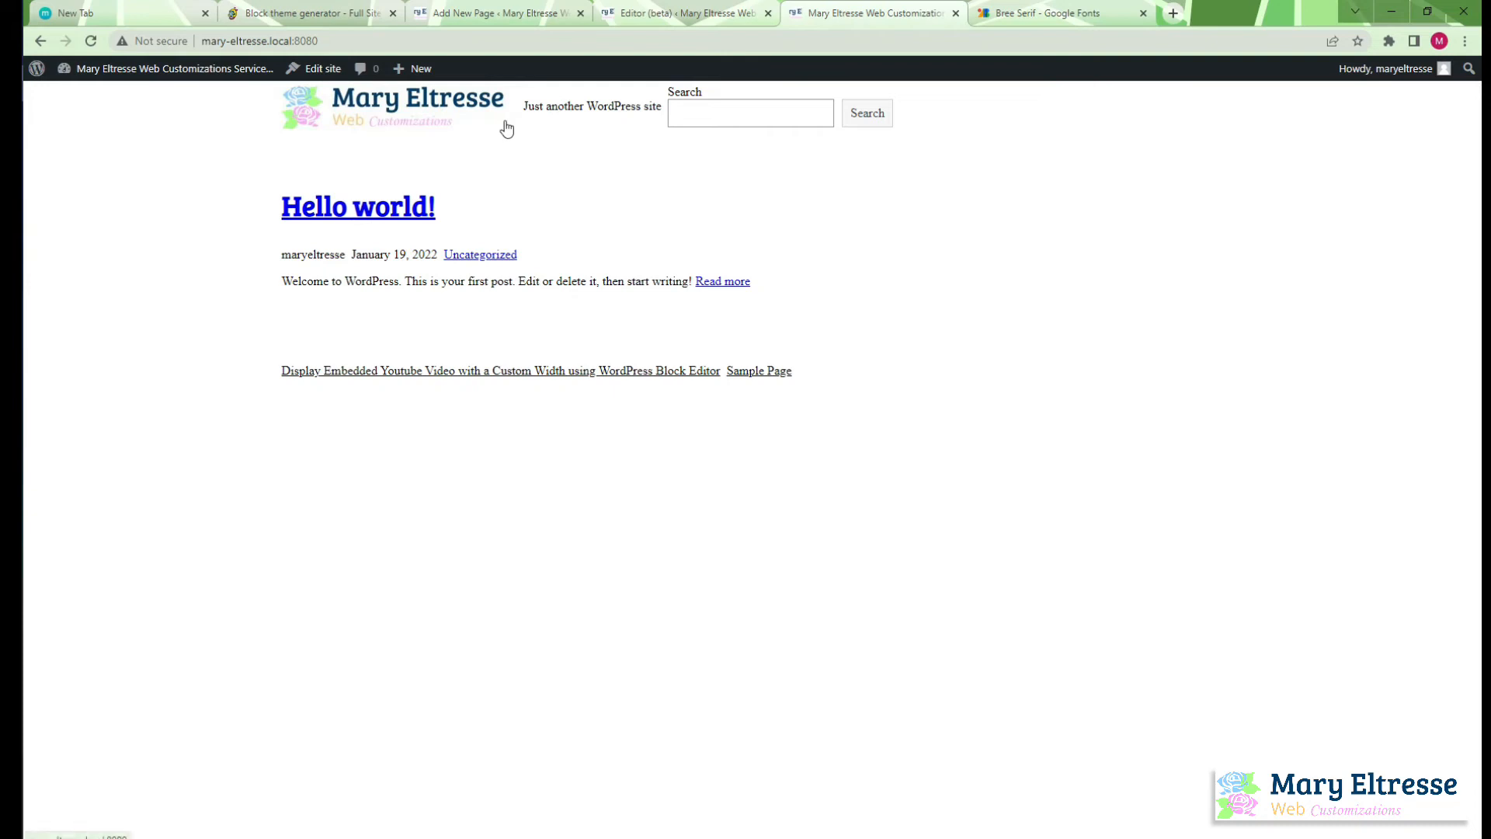
# Inspect the header row's container in the developer tools, switching its side margin and margin-block rules off and back on
pyautogui.rightClick(550, 112)
pyautogui.click(624, 359)
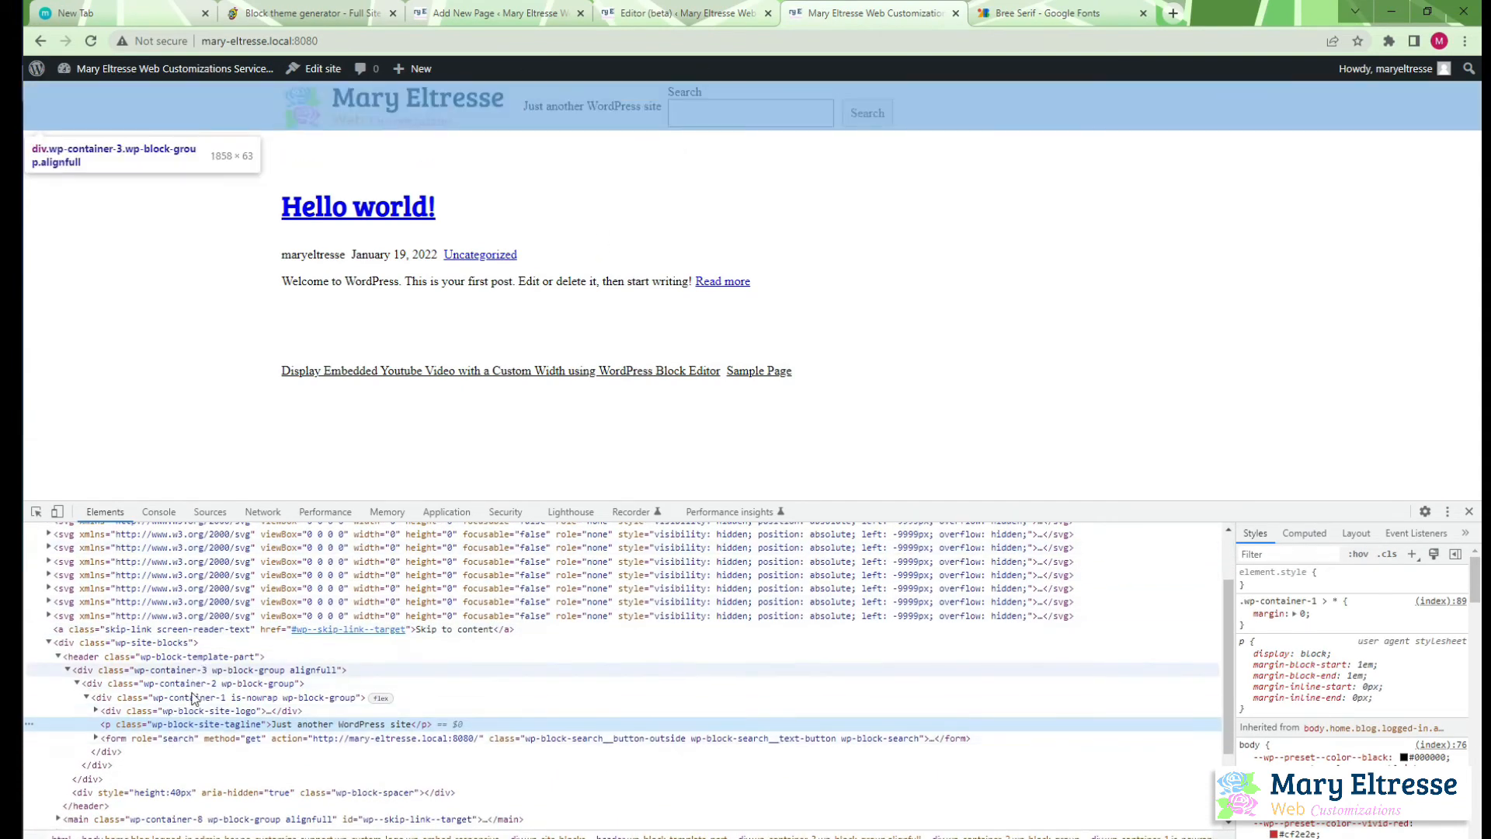
pyautogui.click(192, 698)
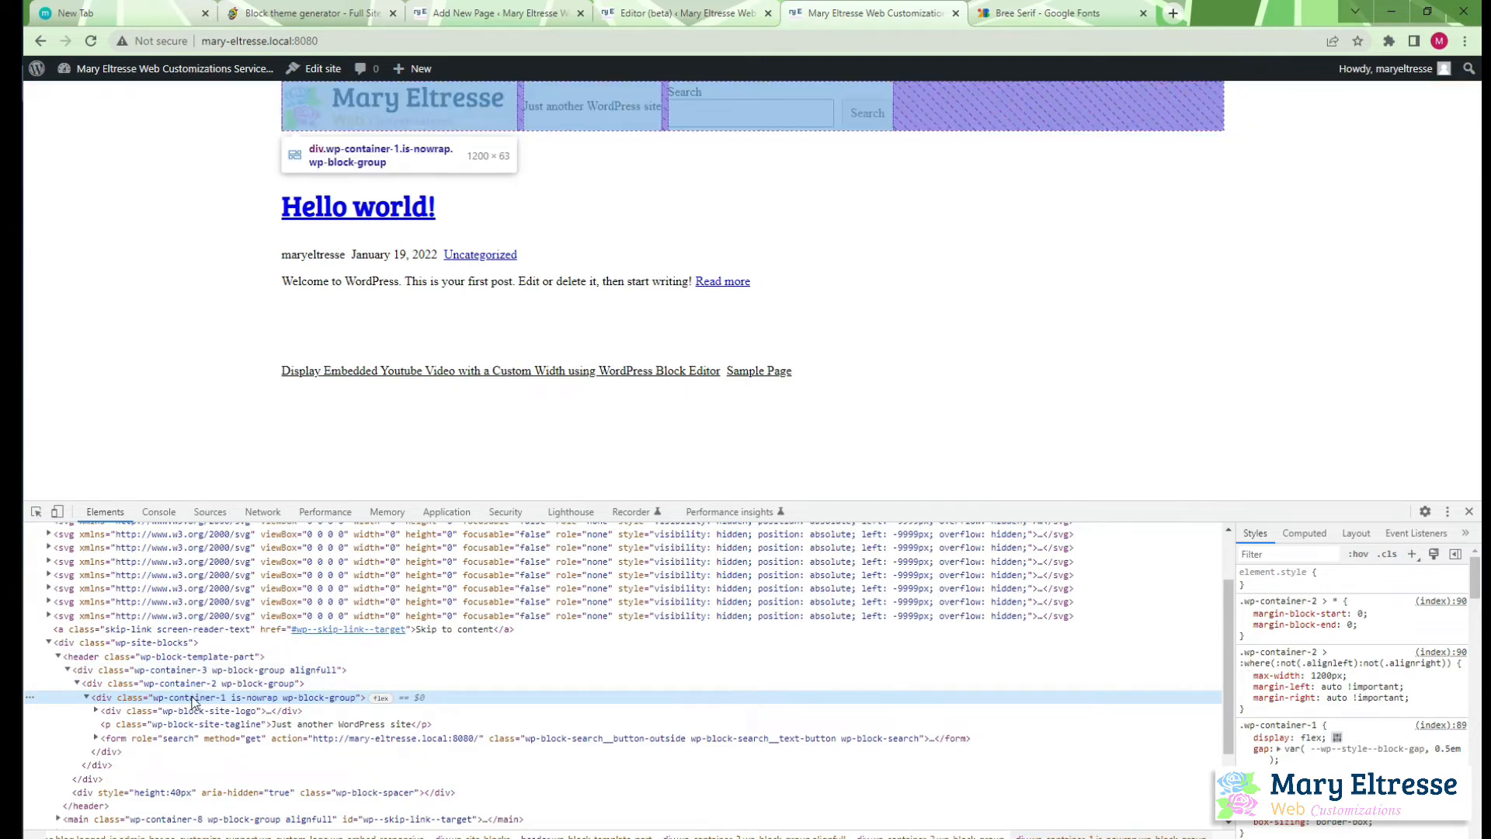
pyautogui.click(1245, 687)
pyautogui.click(1245, 698)
pyautogui.click(1245, 697)
pyautogui.click(1245, 687)
pyautogui.click(1245, 624)
pyautogui.click(1245, 614)
pyautogui.click(1244, 614)
pyautogui.click(1245, 625)
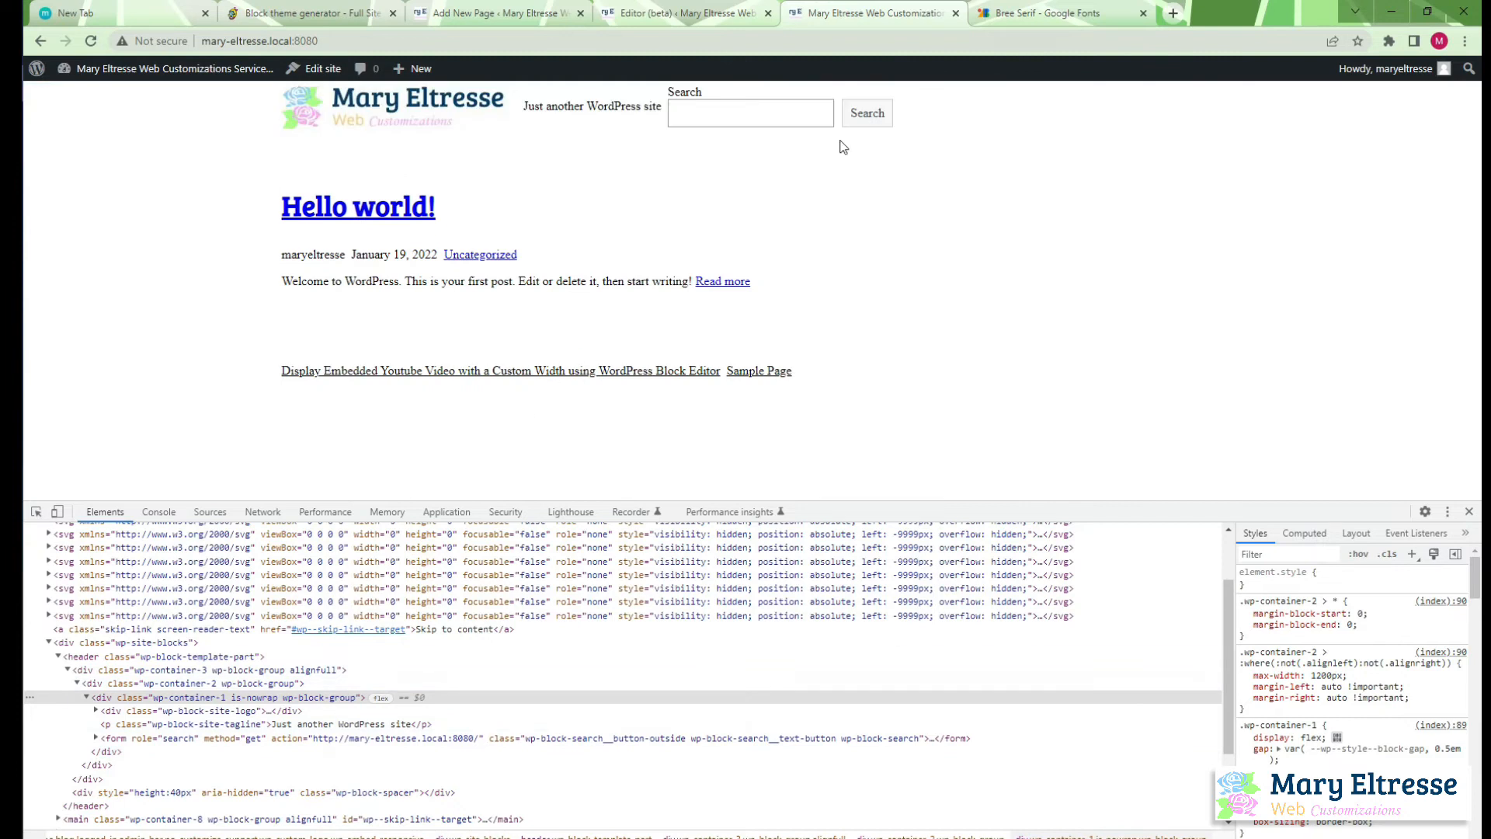
# Set the block spacing of the header row containing the logo, tagline and search to 100 px in the site editor
pyautogui.click(1025, 13)
pyautogui.click(699, 13)
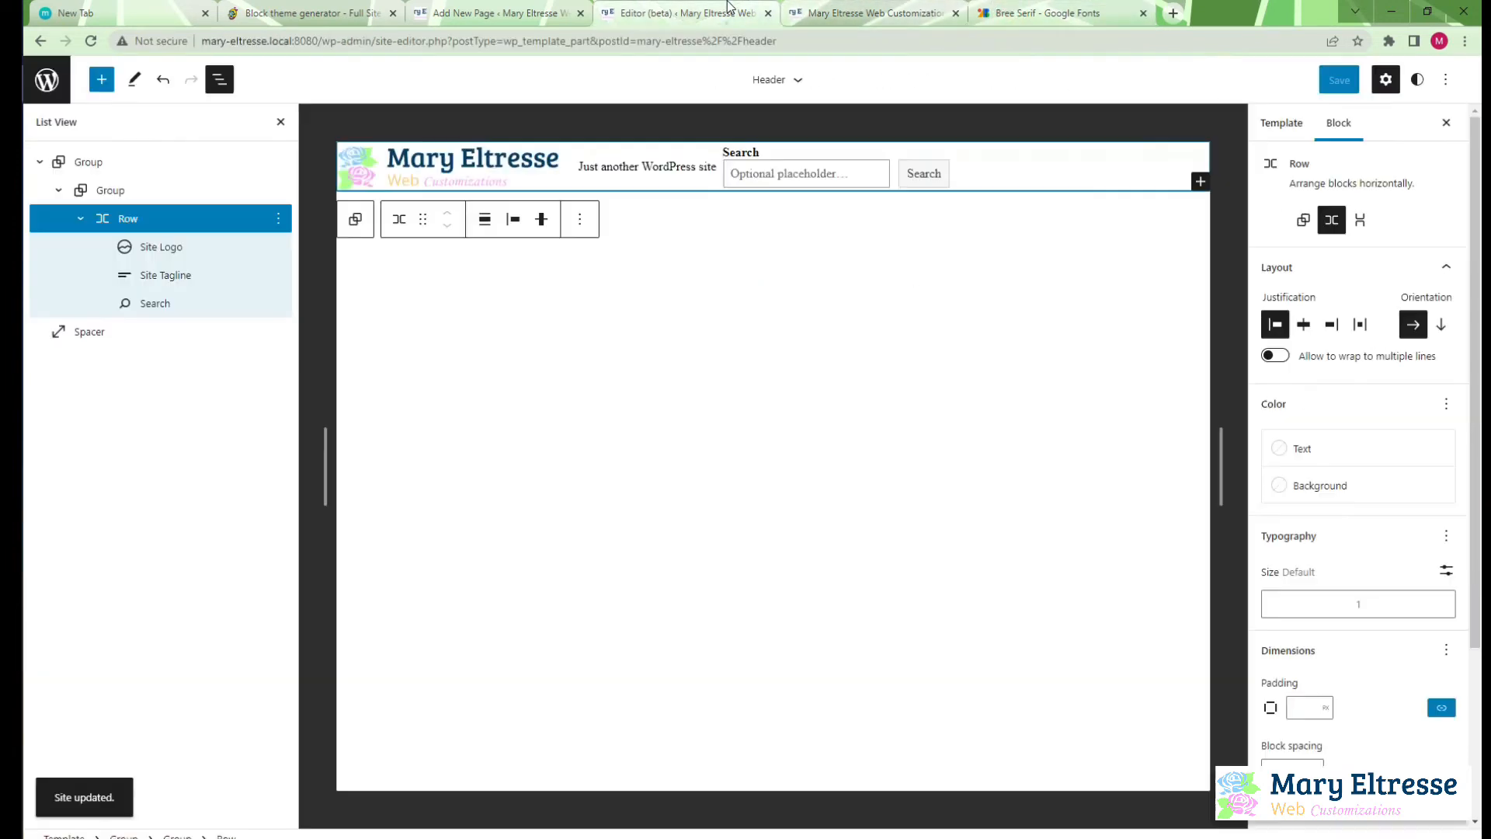
pyautogui.click(188, 305)
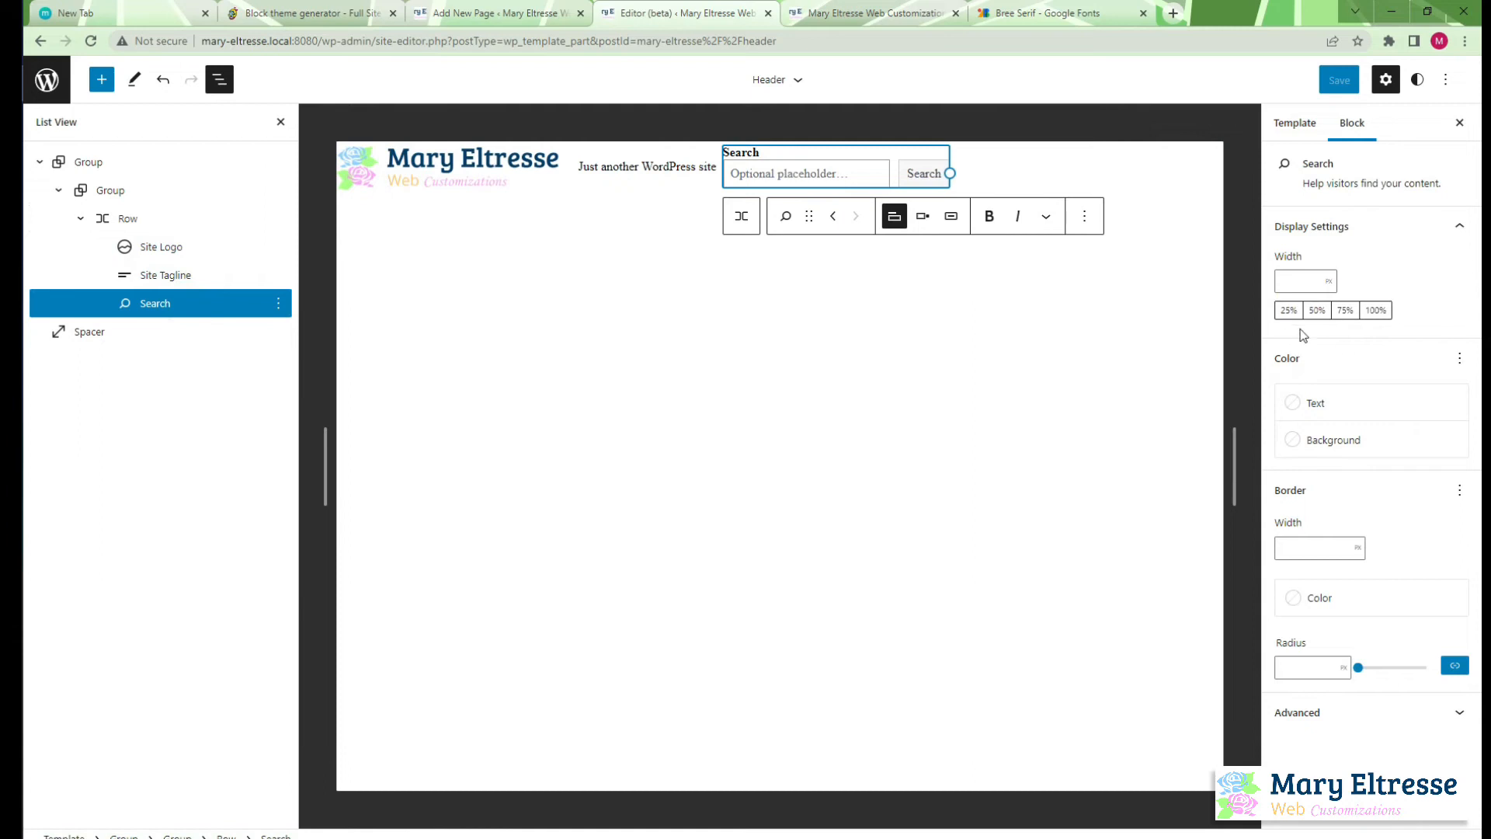
pyautogui.click(118, 218)
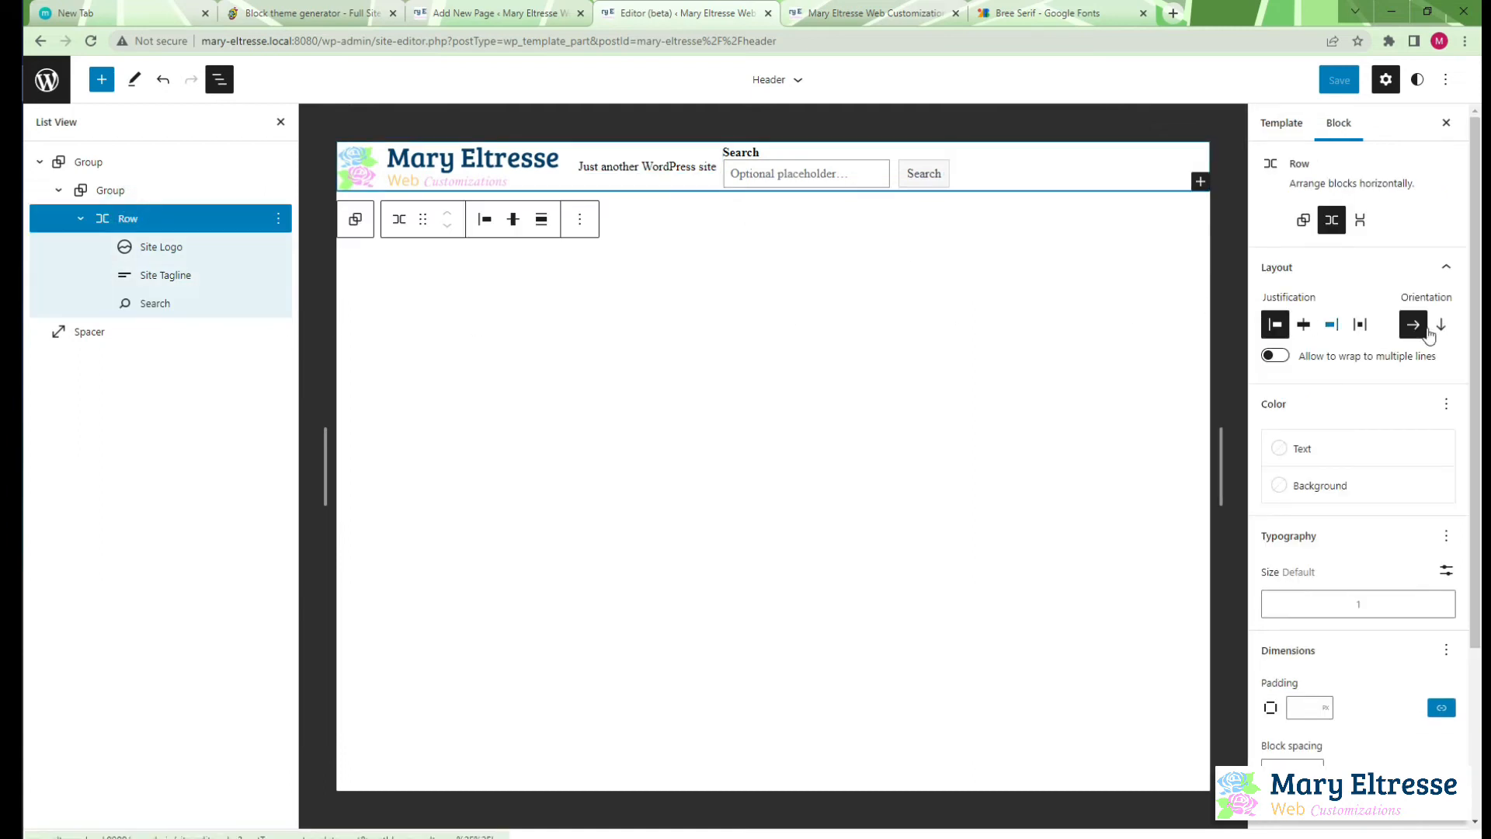
pyautogui.scroll(-1, 1427, 610)
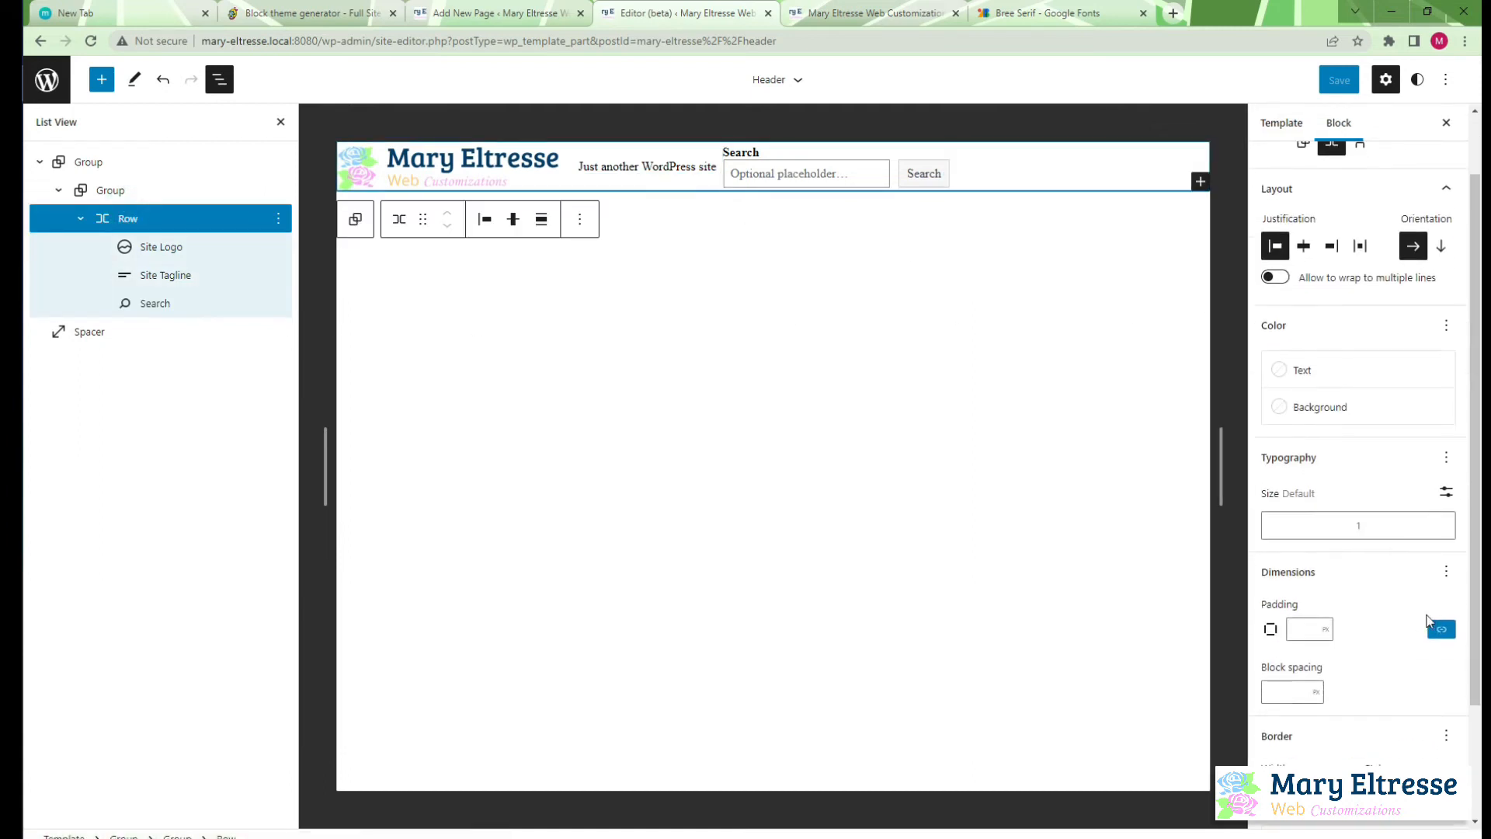
pyautogui.scroll(-2, 1452, 655)
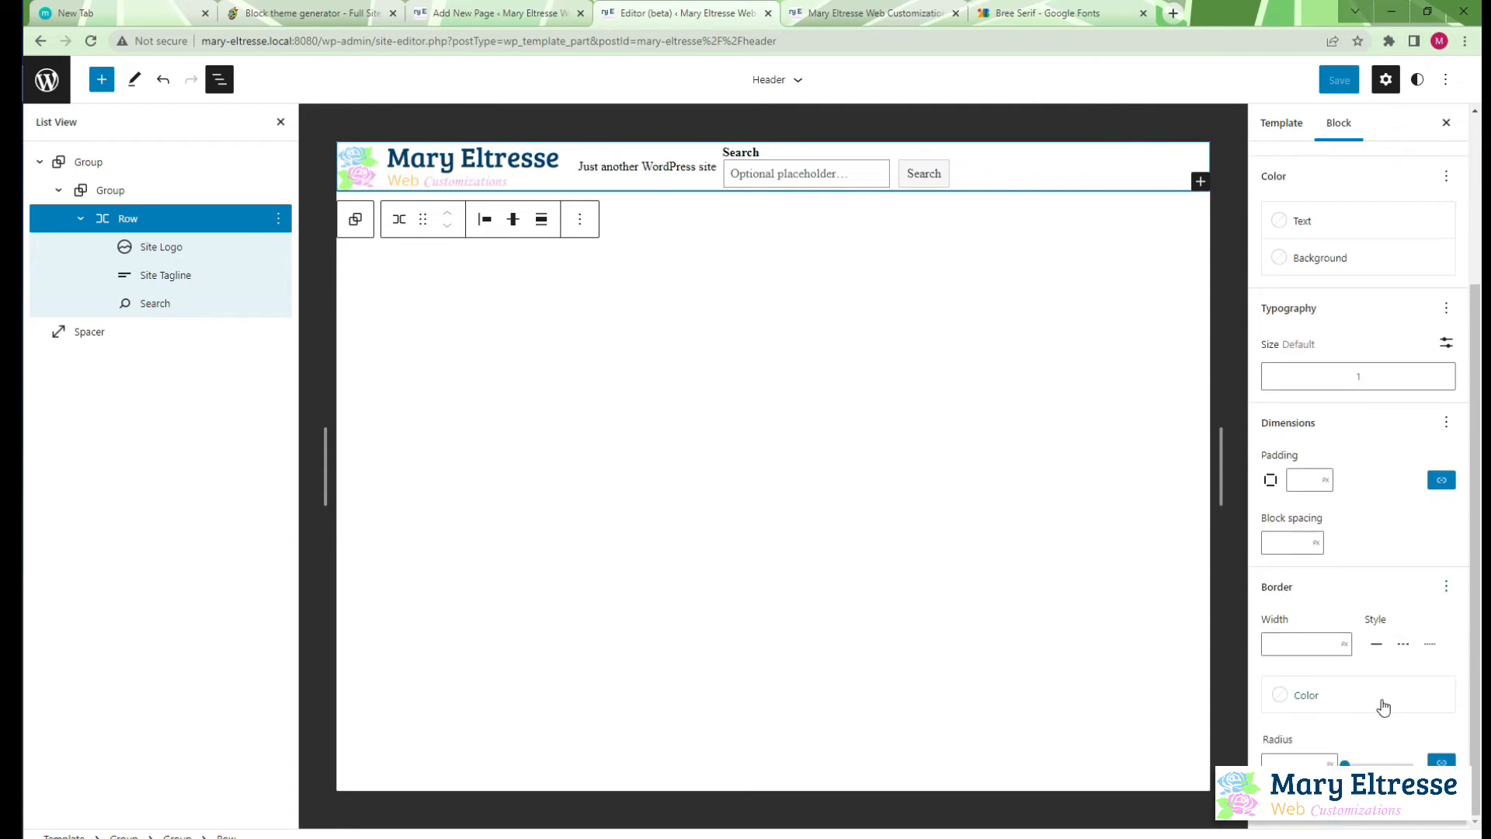
pyautogui.click(1294, 543)
pyautogui.write('100')
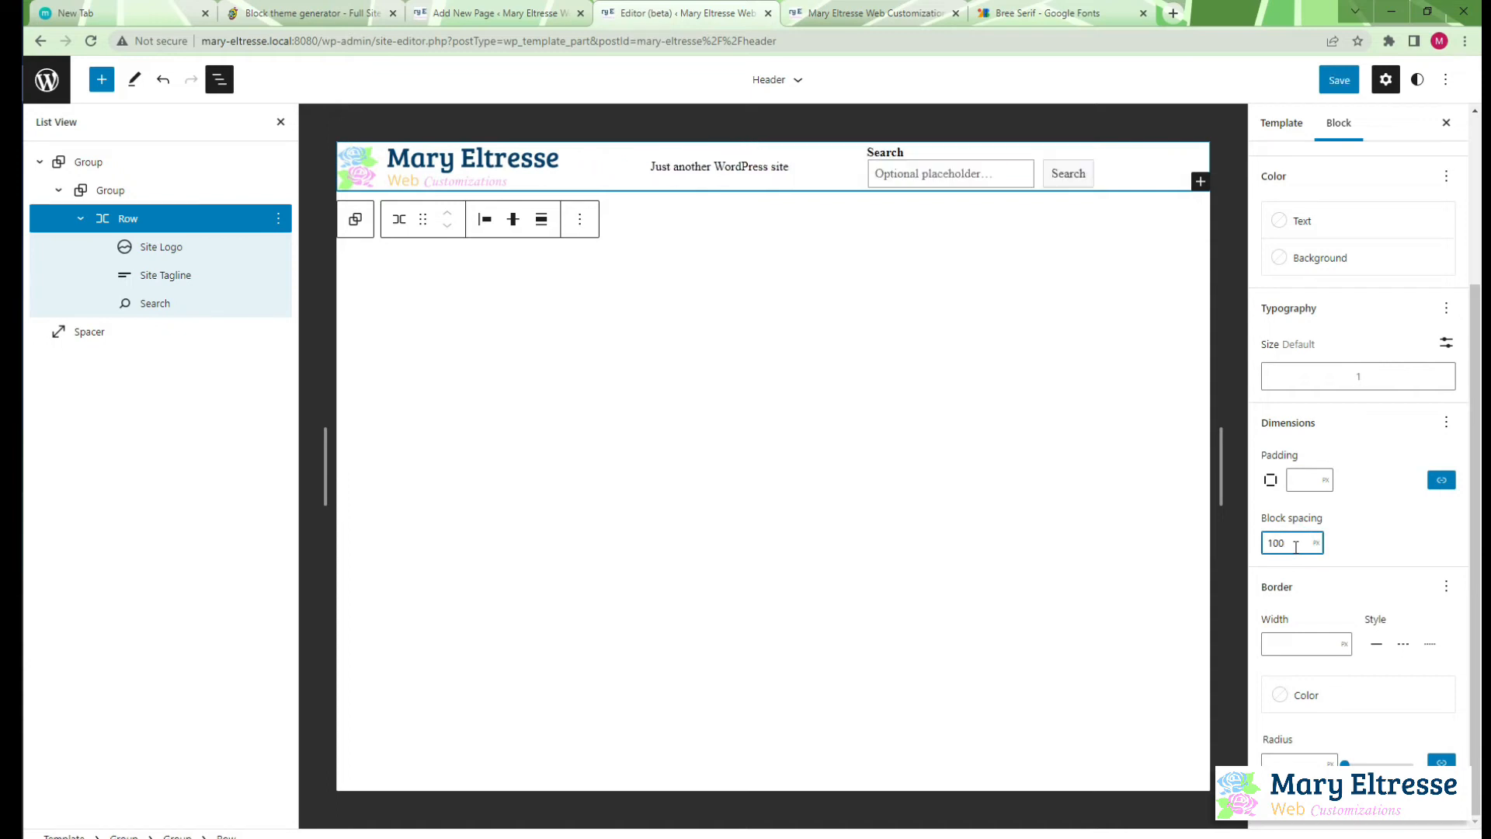
# Save the row's new block spacing and reload the front page to check the gaps between header items
pyautogui.click(1339, 80)
pyautogui.click(1288, 78)
pyautogui.click(823, 13)
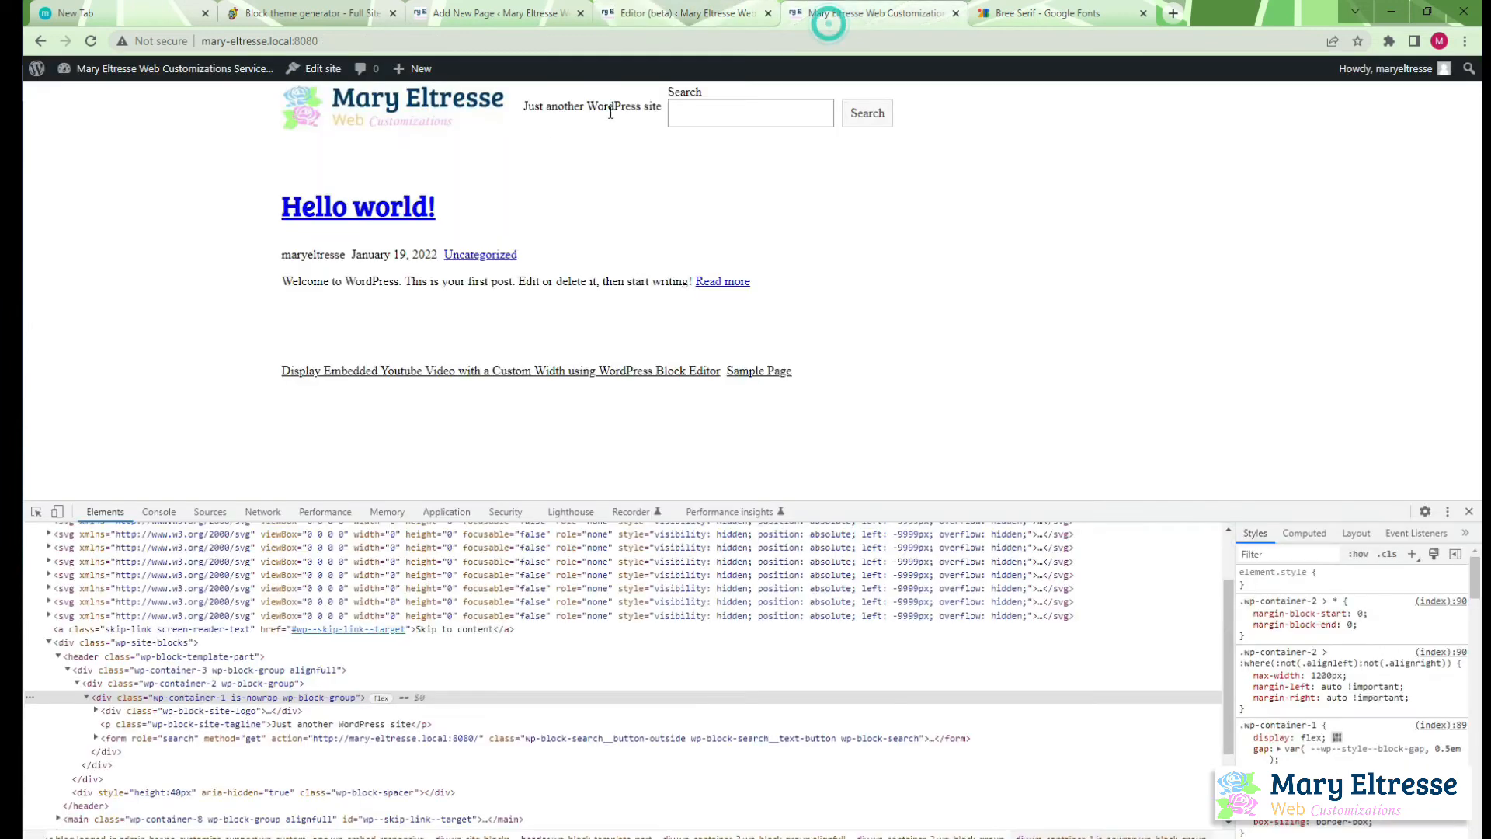
pyautogui.click(91, 40)
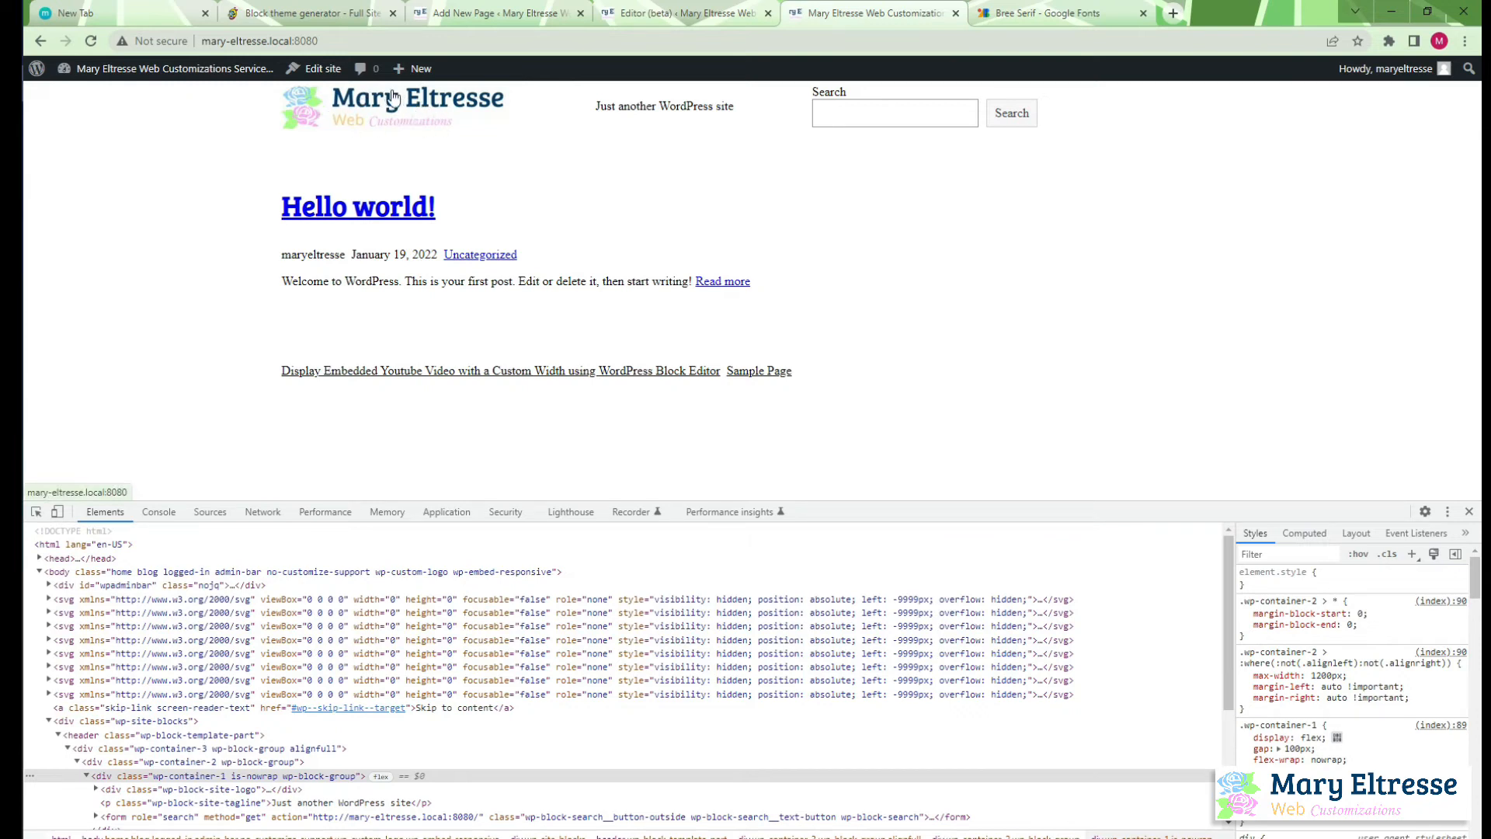
# Unlink the header row's padding sides and set the top and bottom padding to 30 px each
pyautogui.click(683, 13)
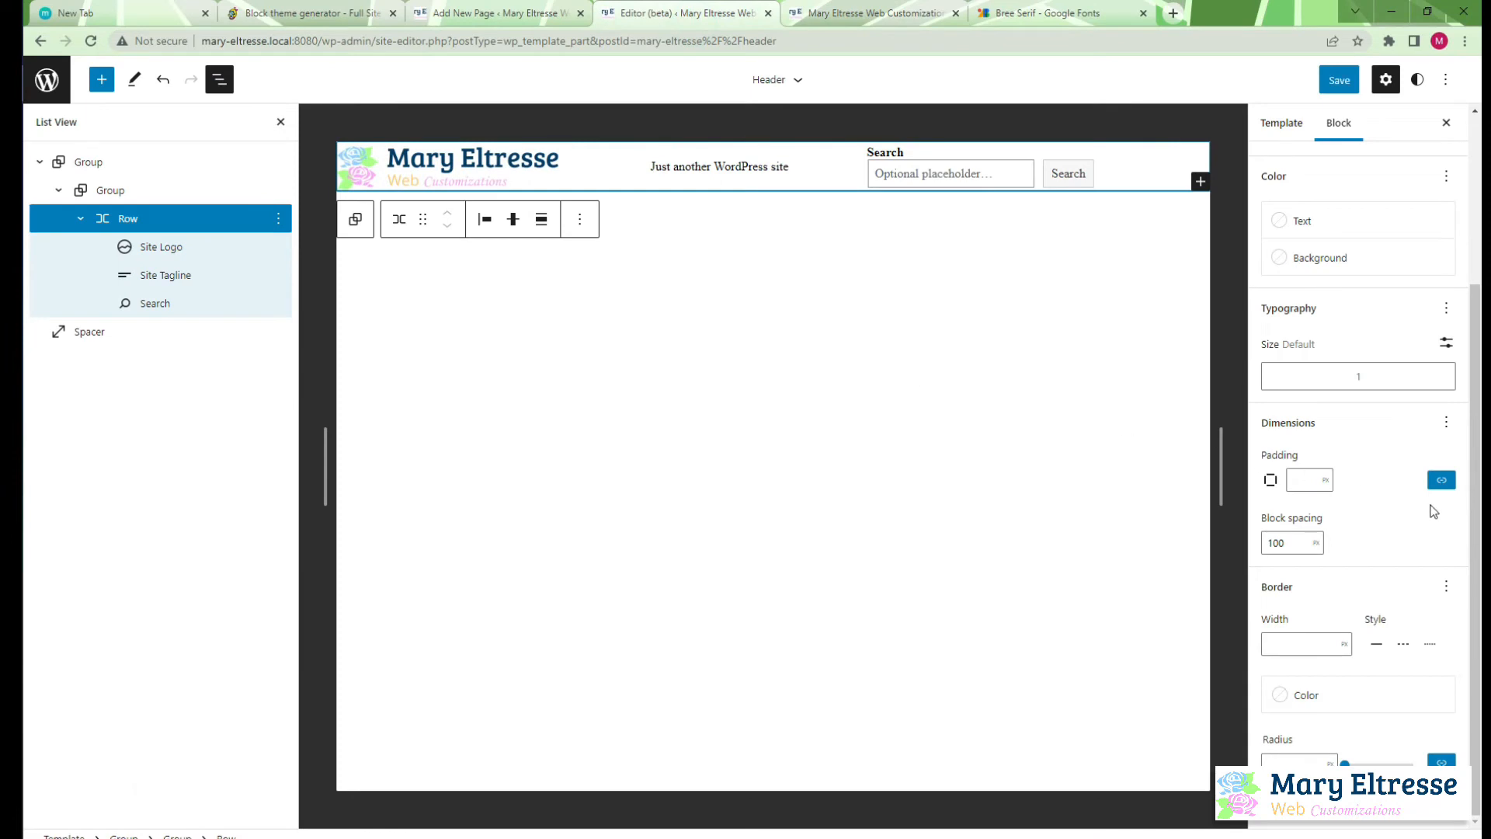
pyautogui.click(1441, 481)
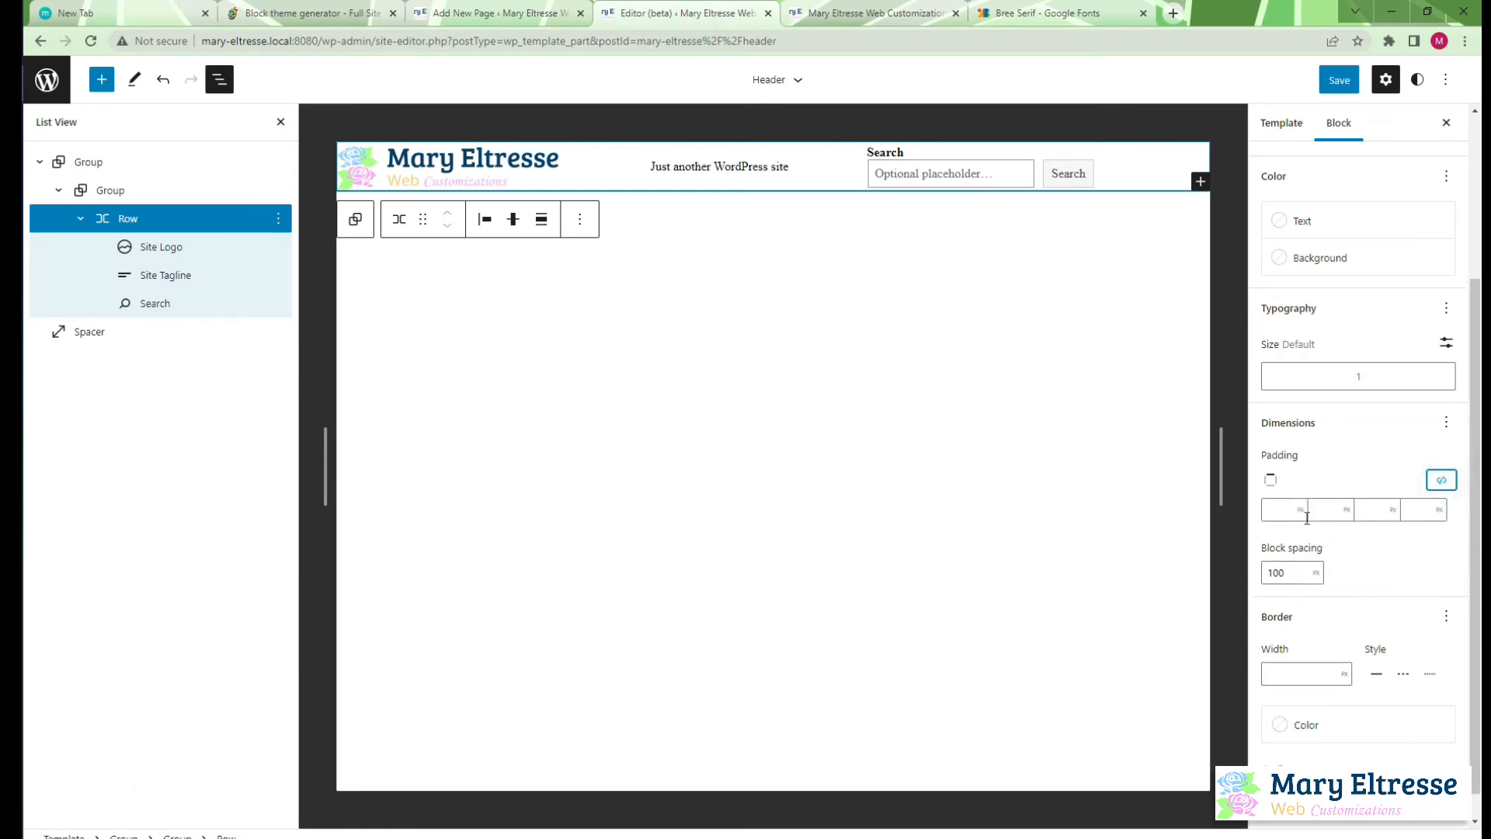
pyautogui.click(1280, 507)
pyautogui.click(1376, 509)
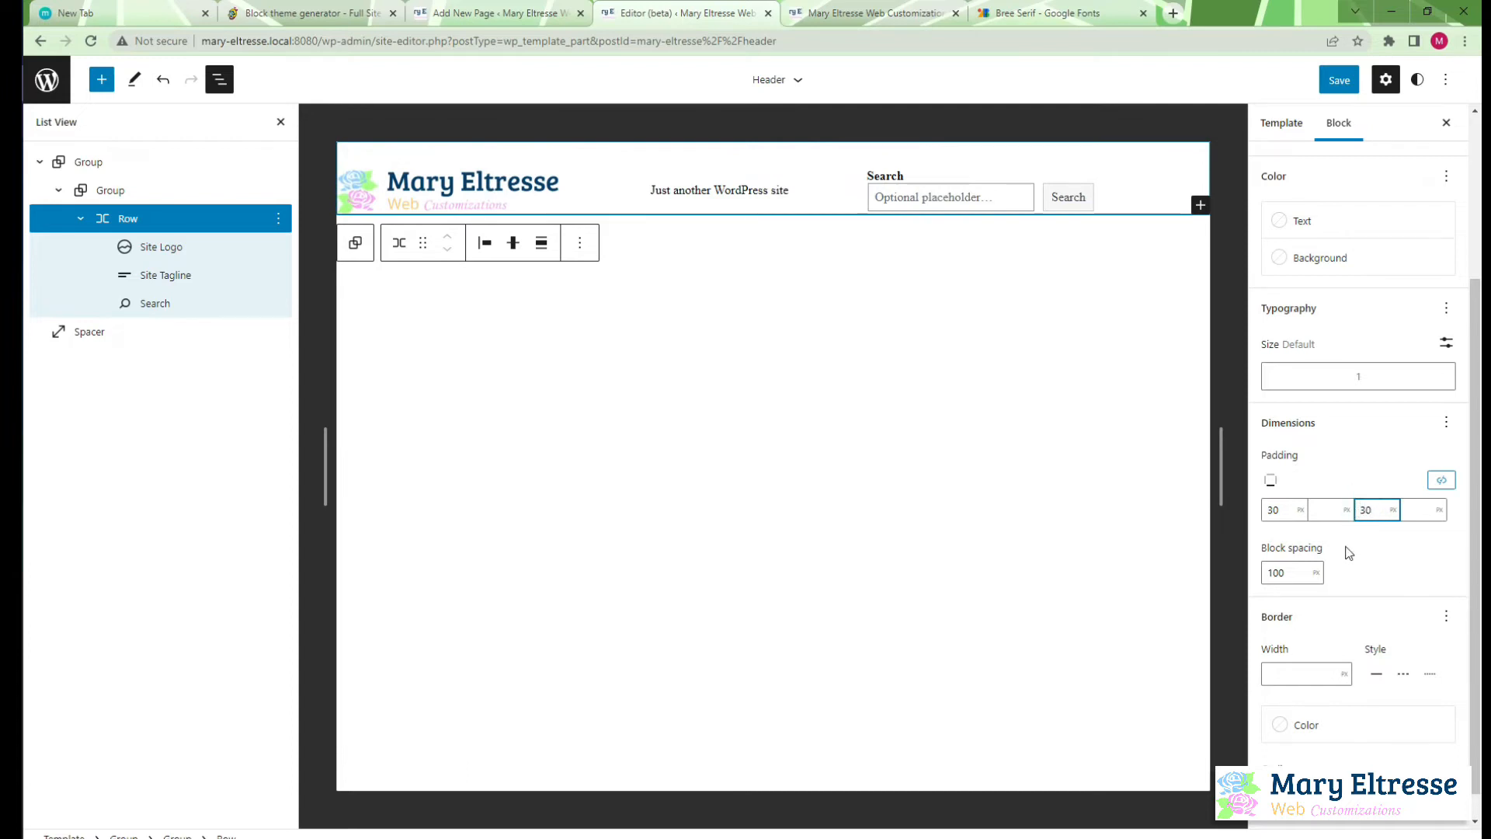
# Save the header template part with the new row padding, looking at the front page in between
pyautogui.click(1338, 80)
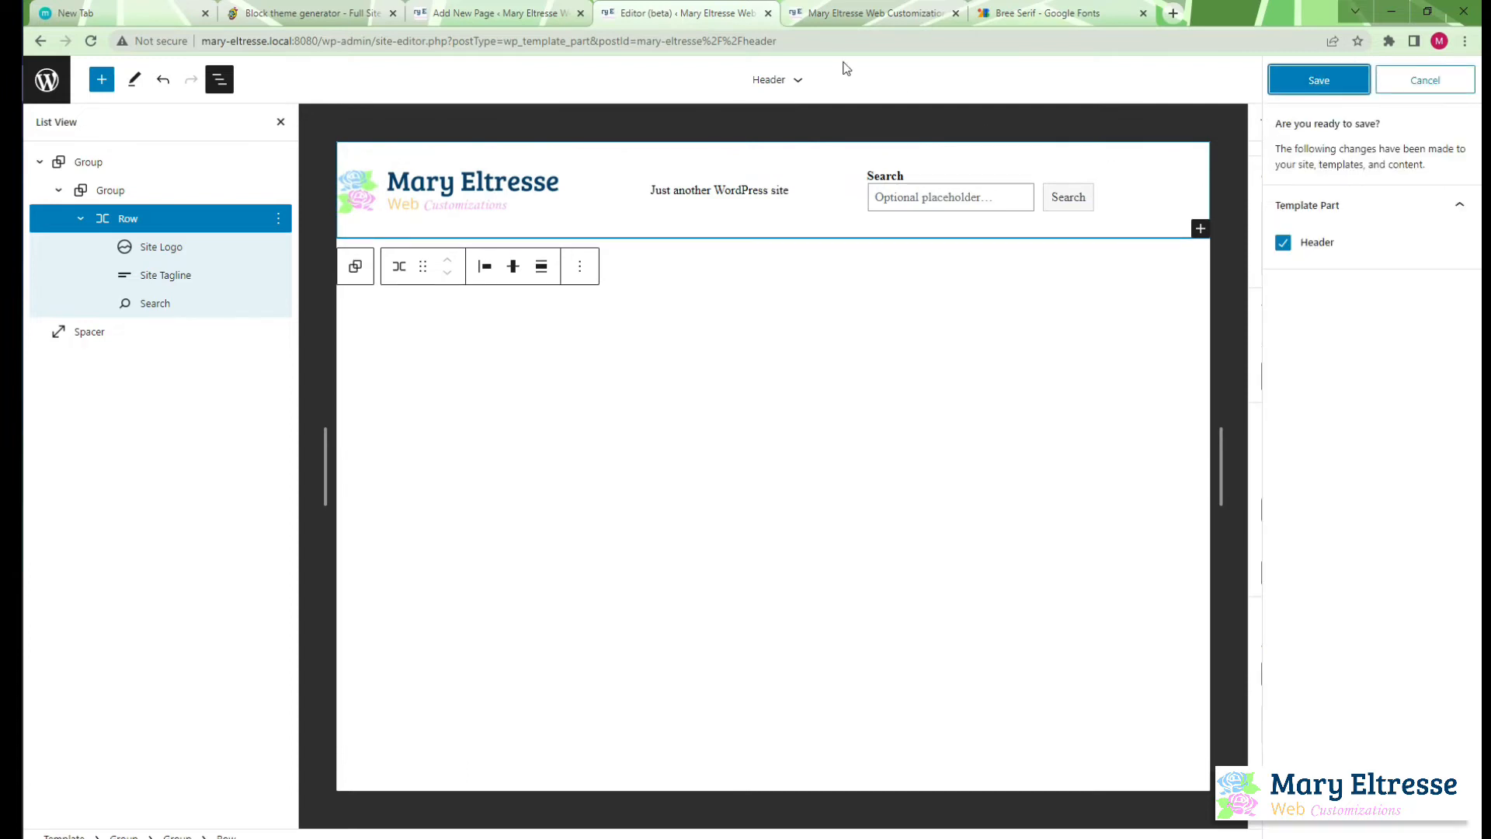
pyautogui.click(788, 13)
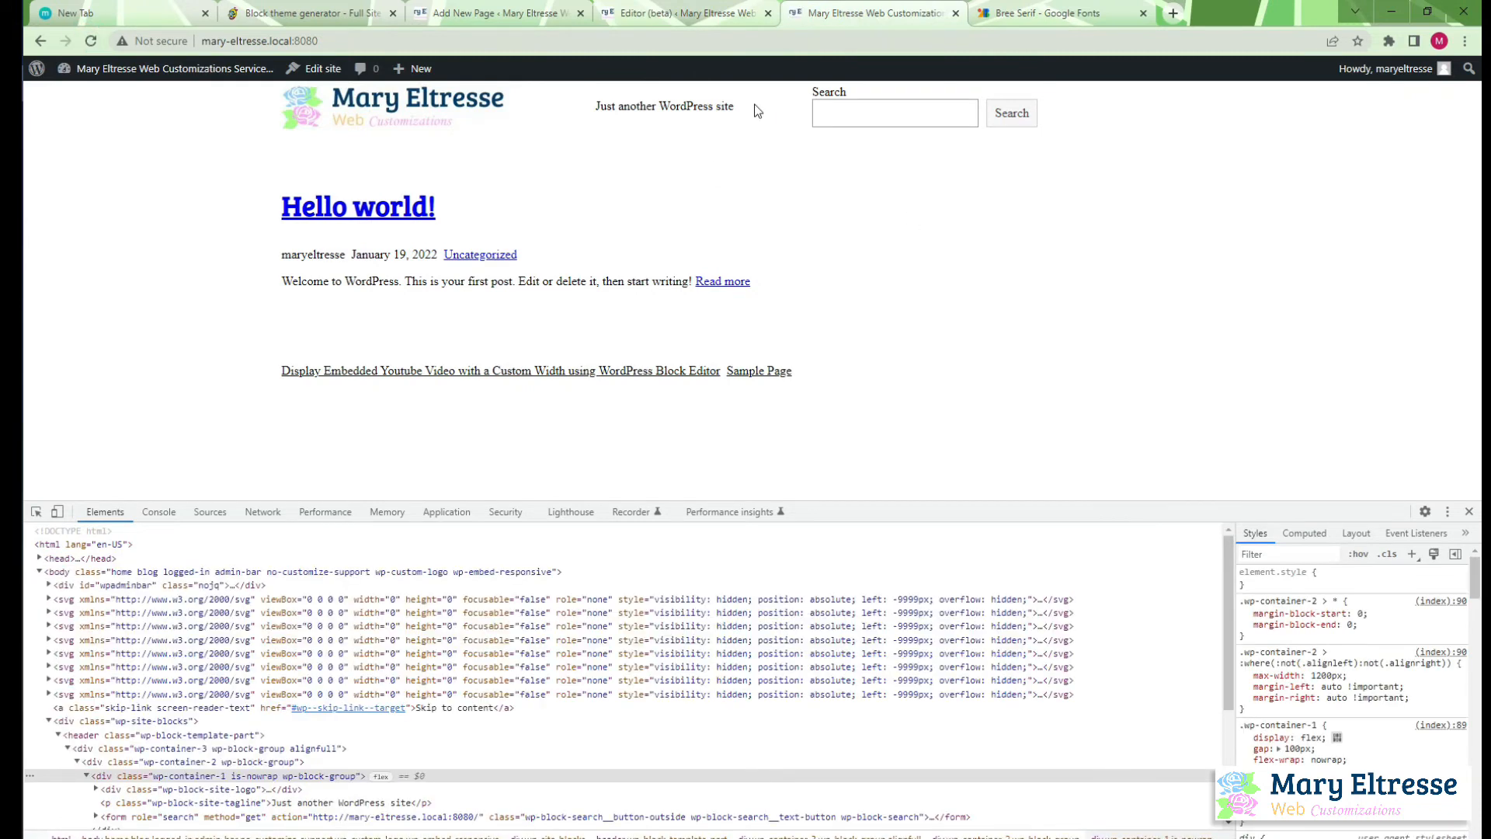
pyautogui.click(653, 14)
pyautogui.click(1339, 82)
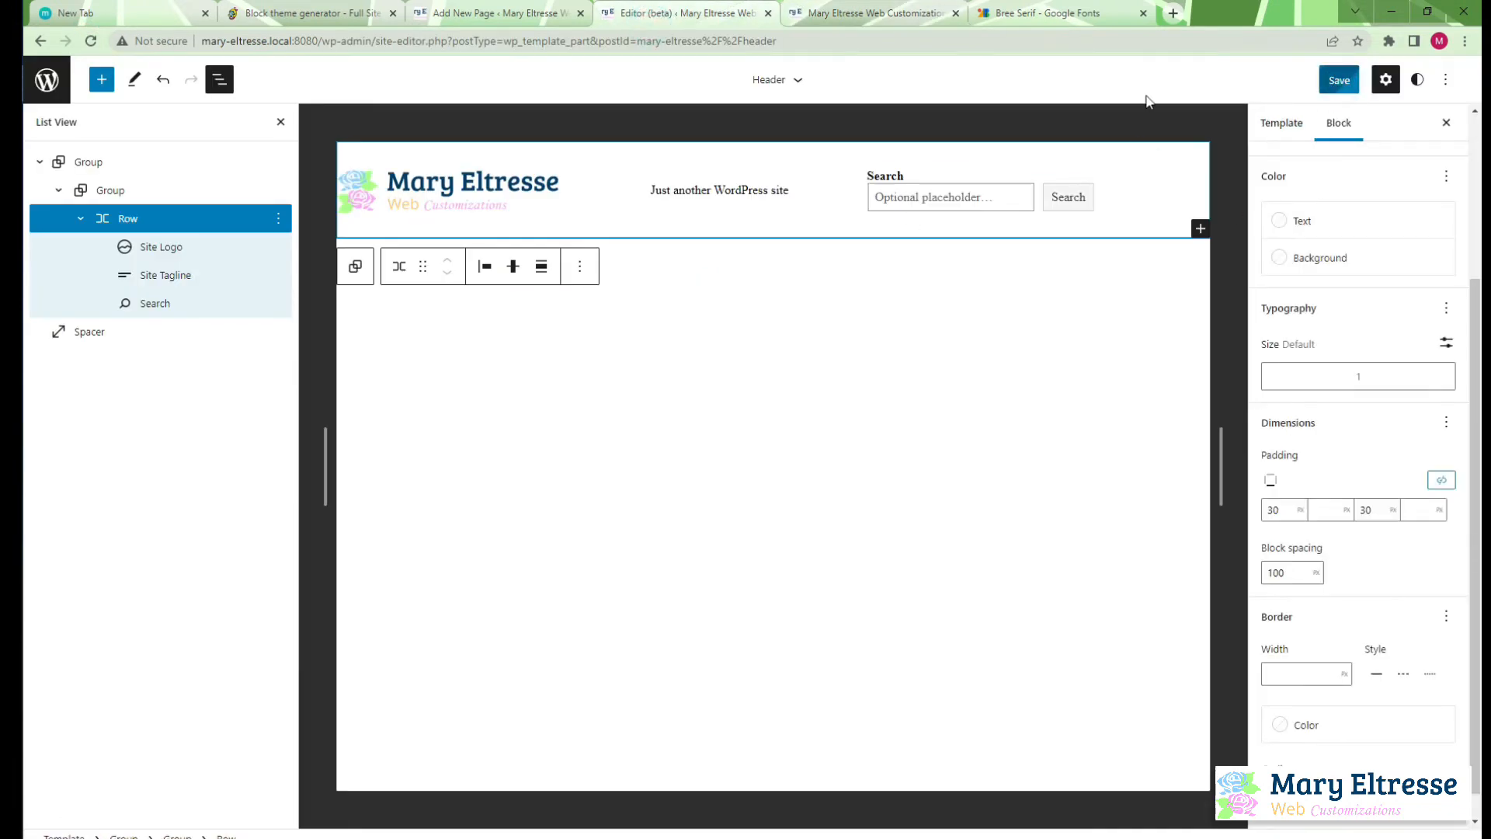
# Reload the front page to check the header row's new padding and return to the header in the site editor
pyautogui.click(844, 13)
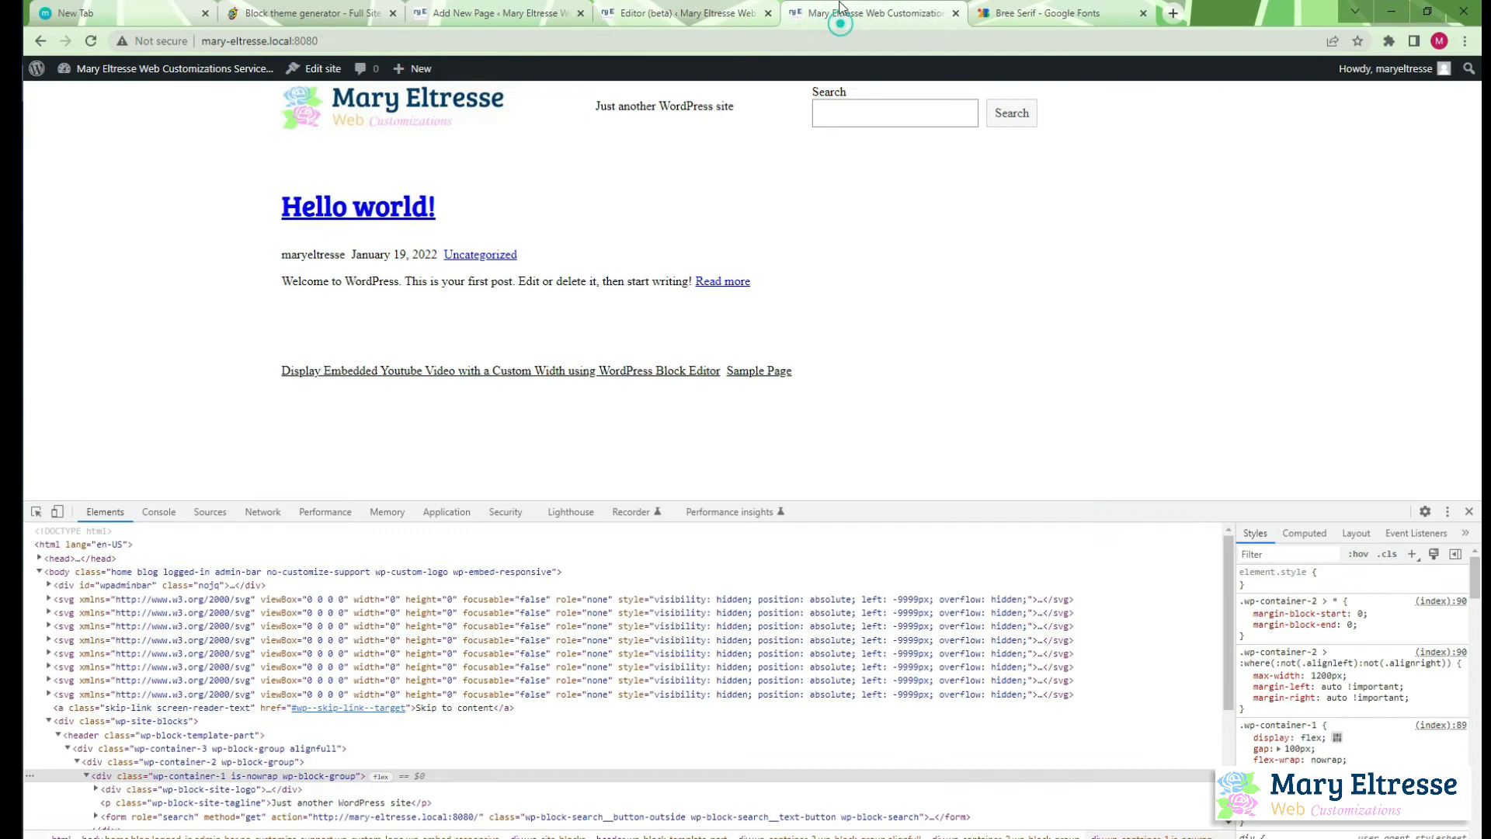
pyautogui.click(88, 44)
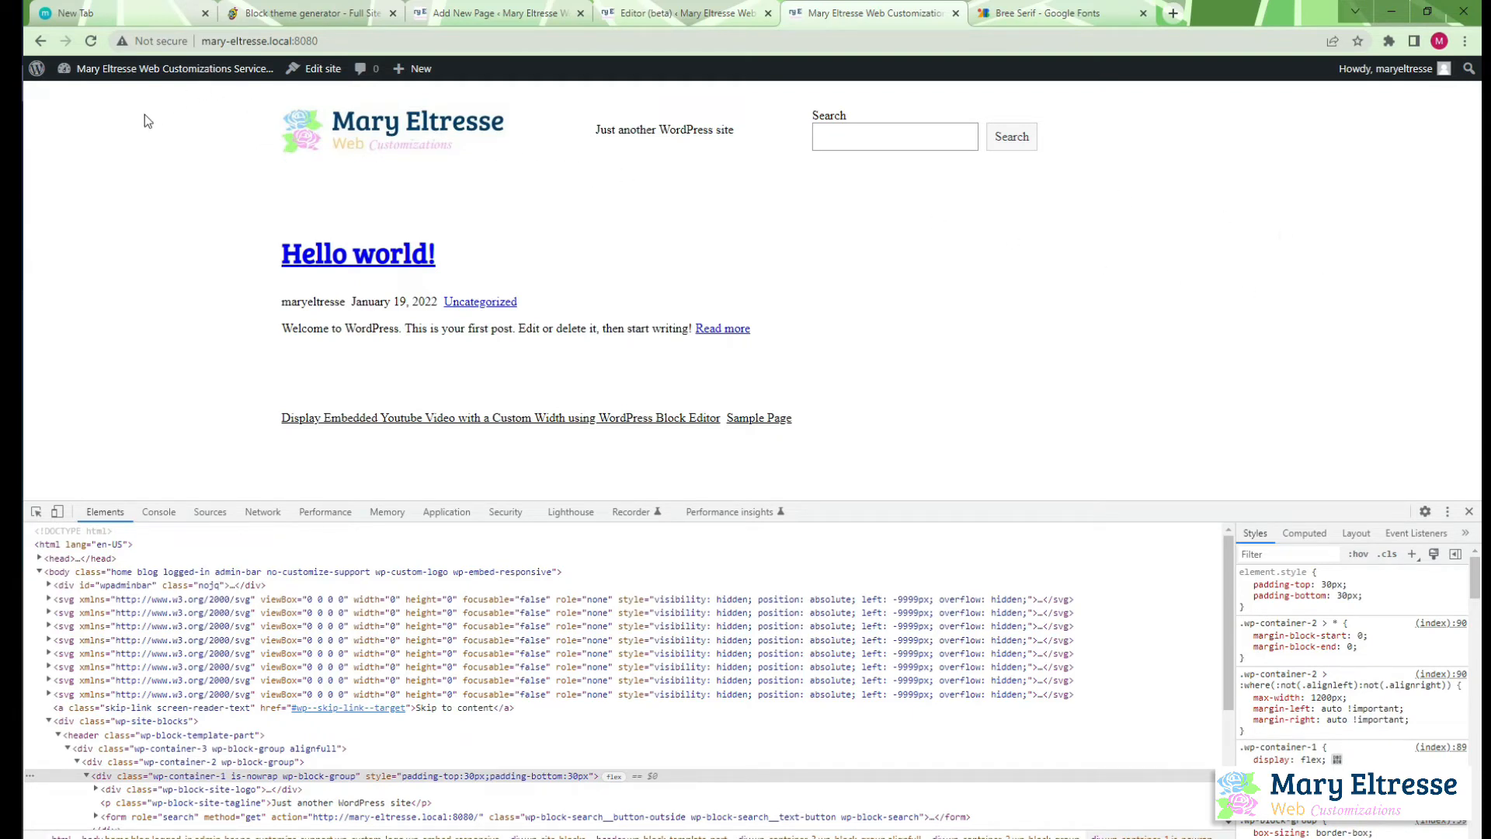
pyautogui.click(687, 11)
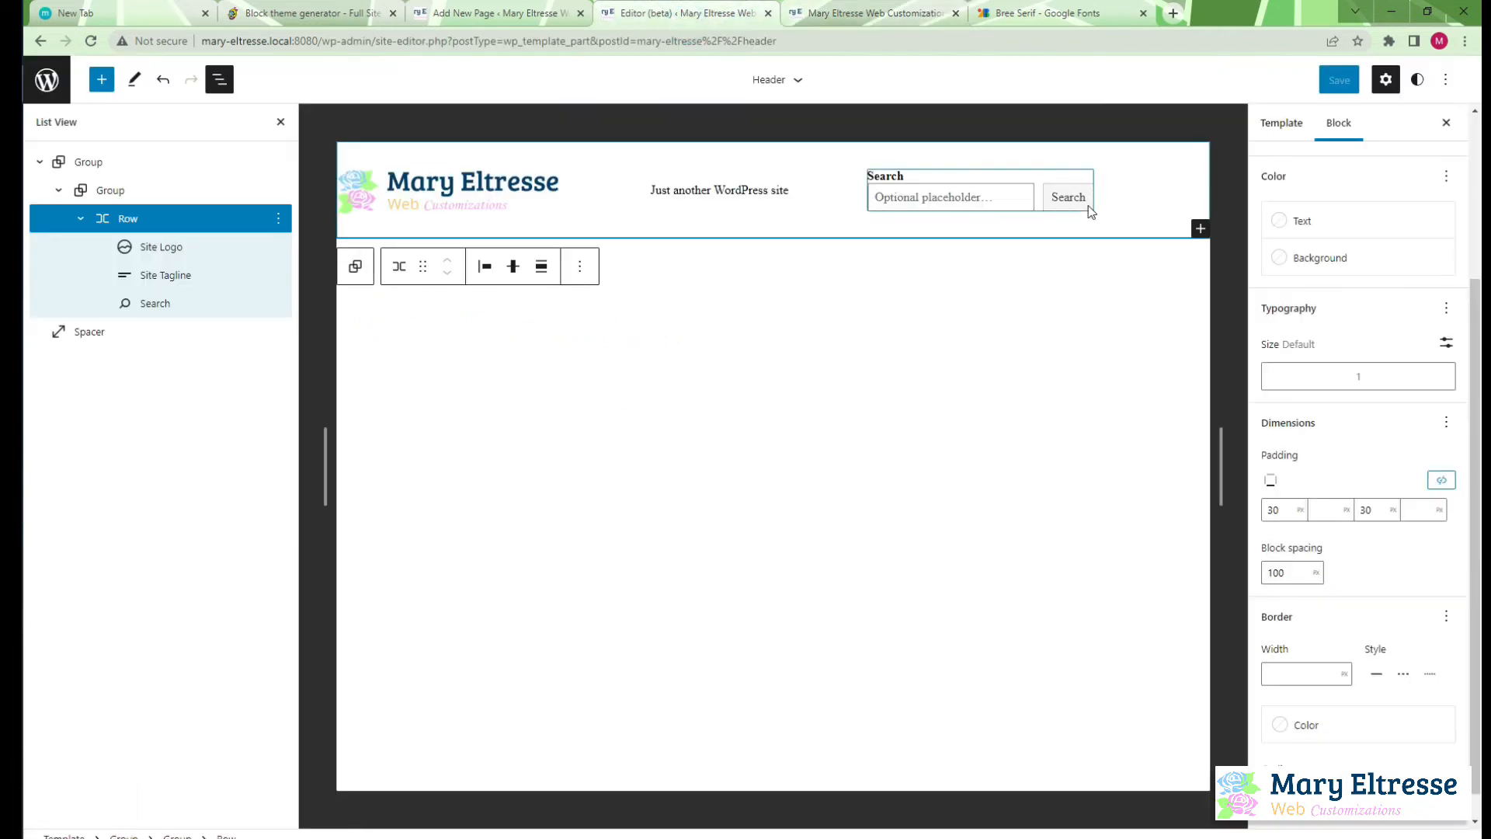
# Remove the Spacer block below the header's outer group
pyautogui.click(94, 335)
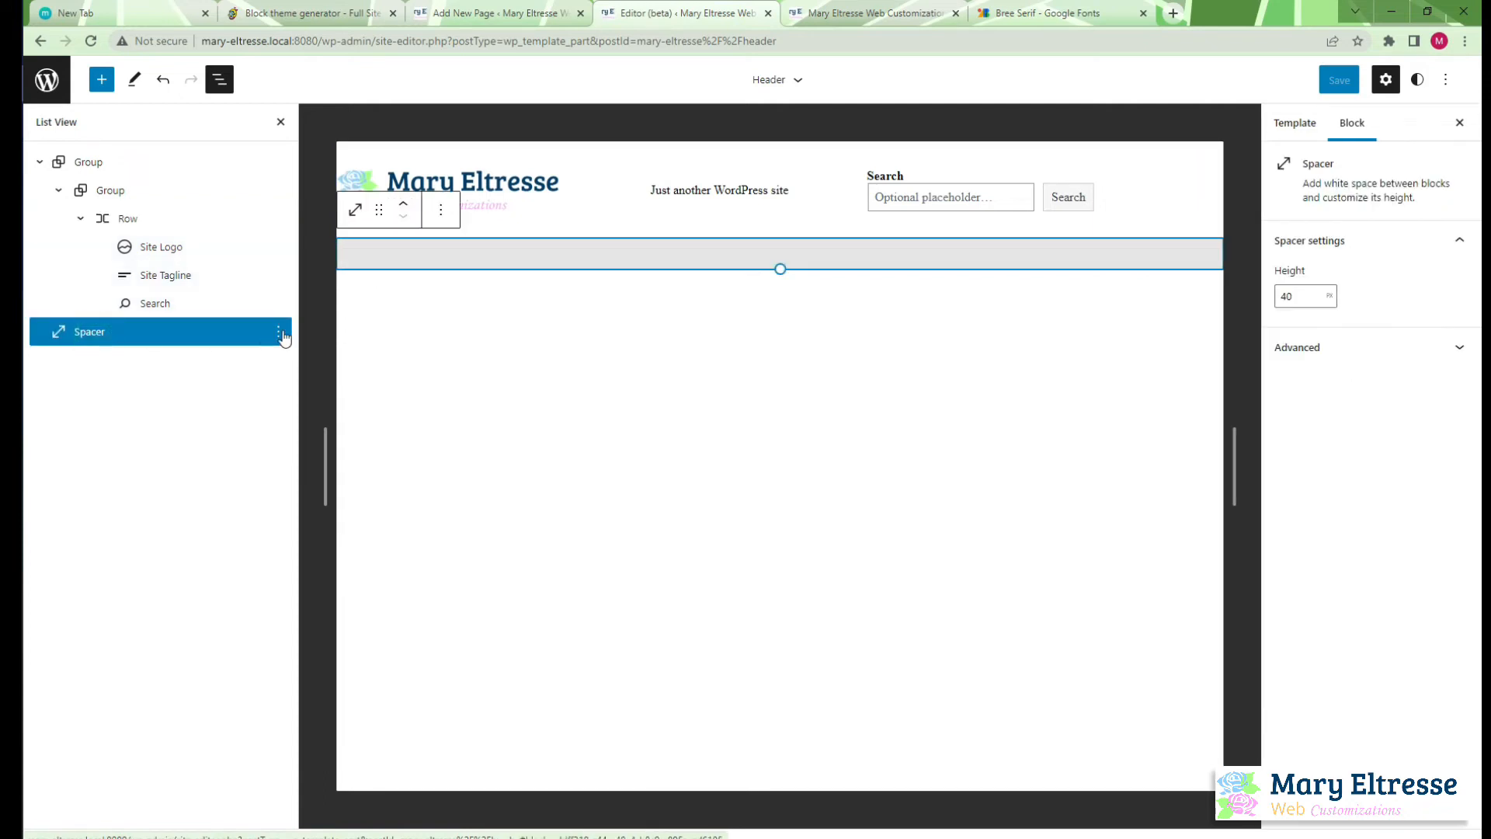
pyautogui.click(278, 332)
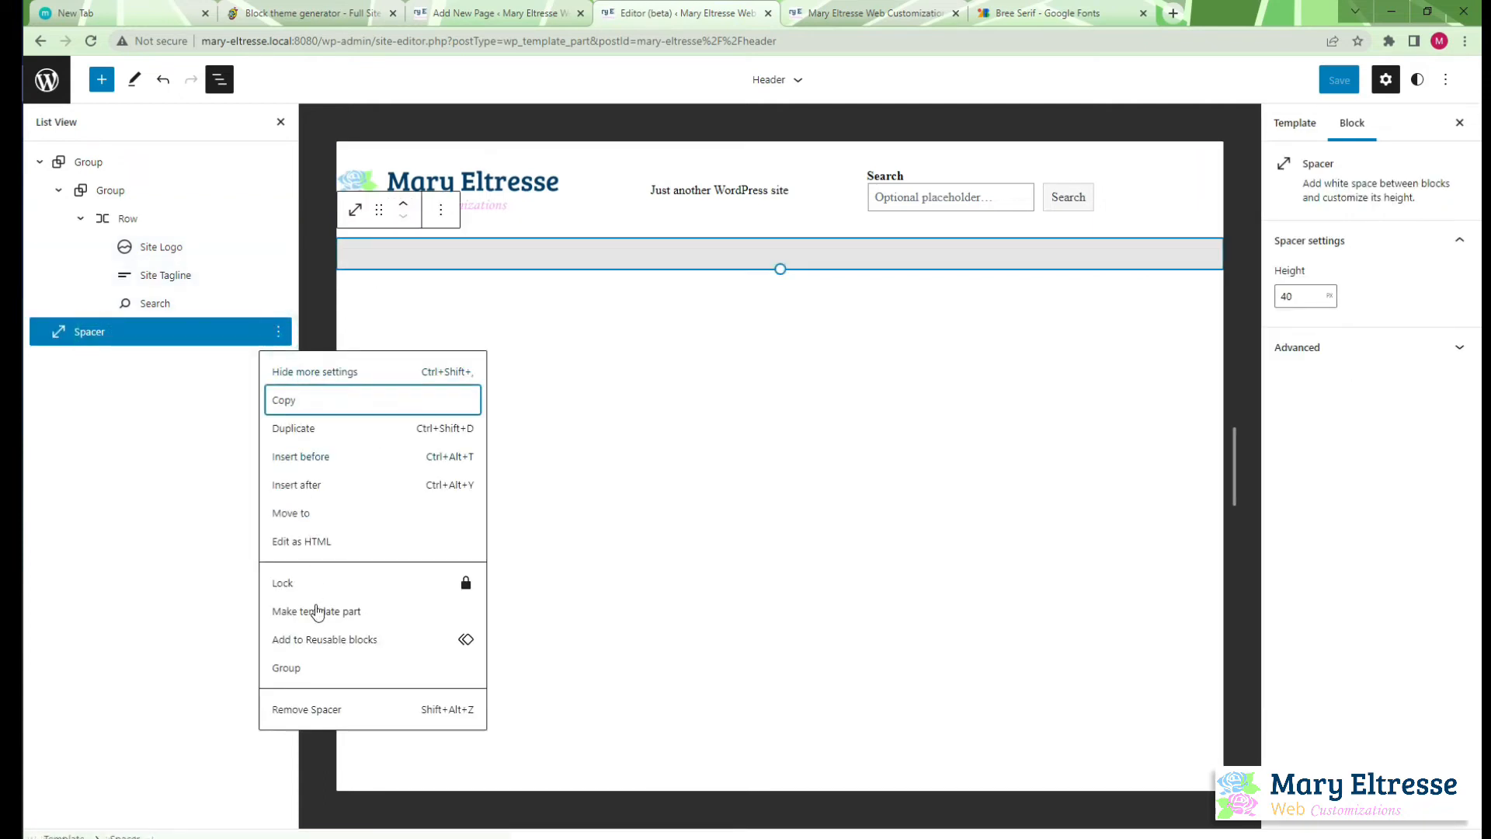
pyautogui.click(323, 708)
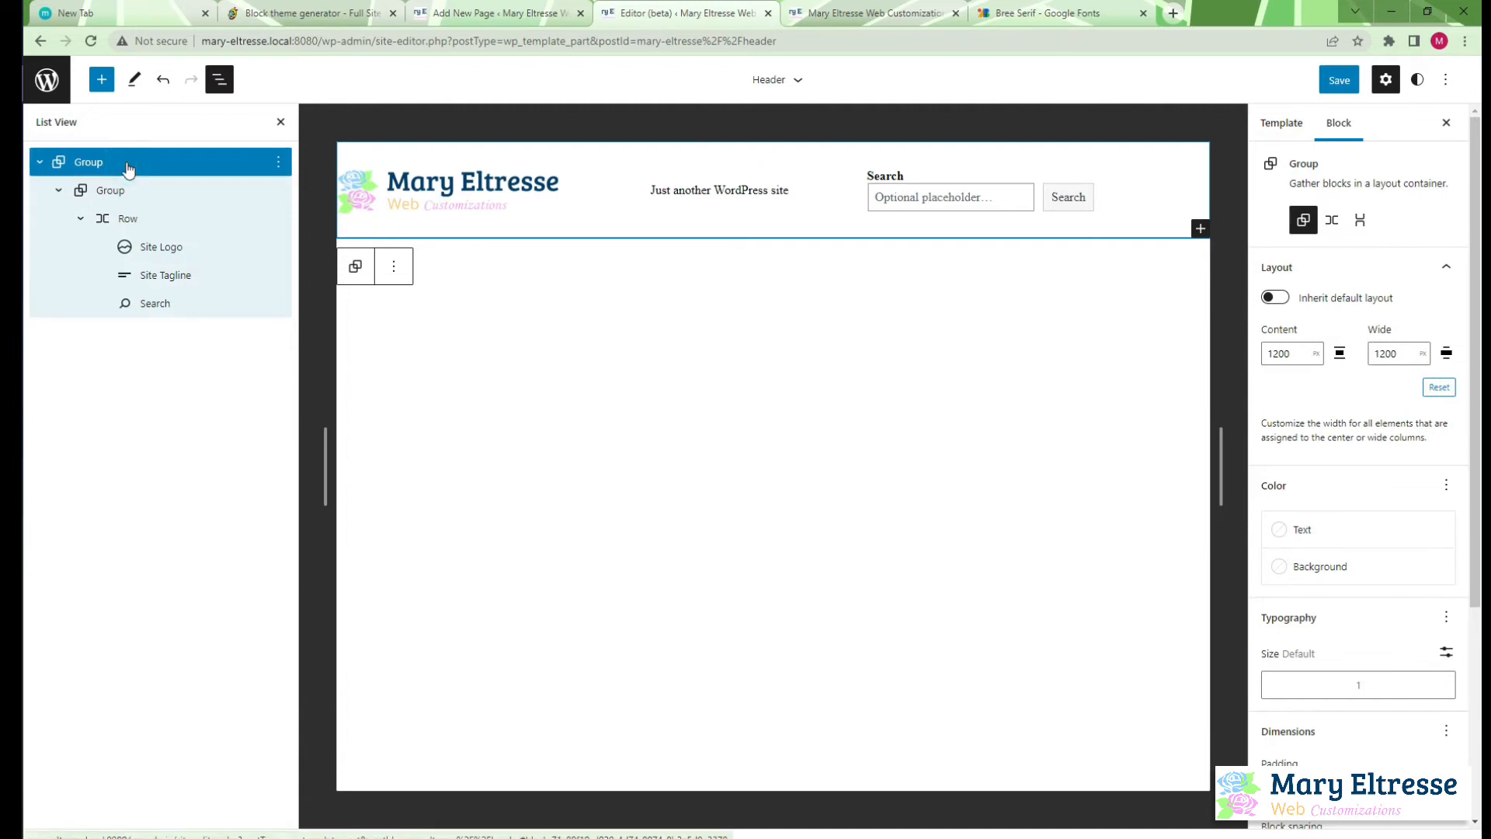
# Insert a new Group block inside the outer group, directly after the group holding the logo row
pyautogui.click(58, 190)
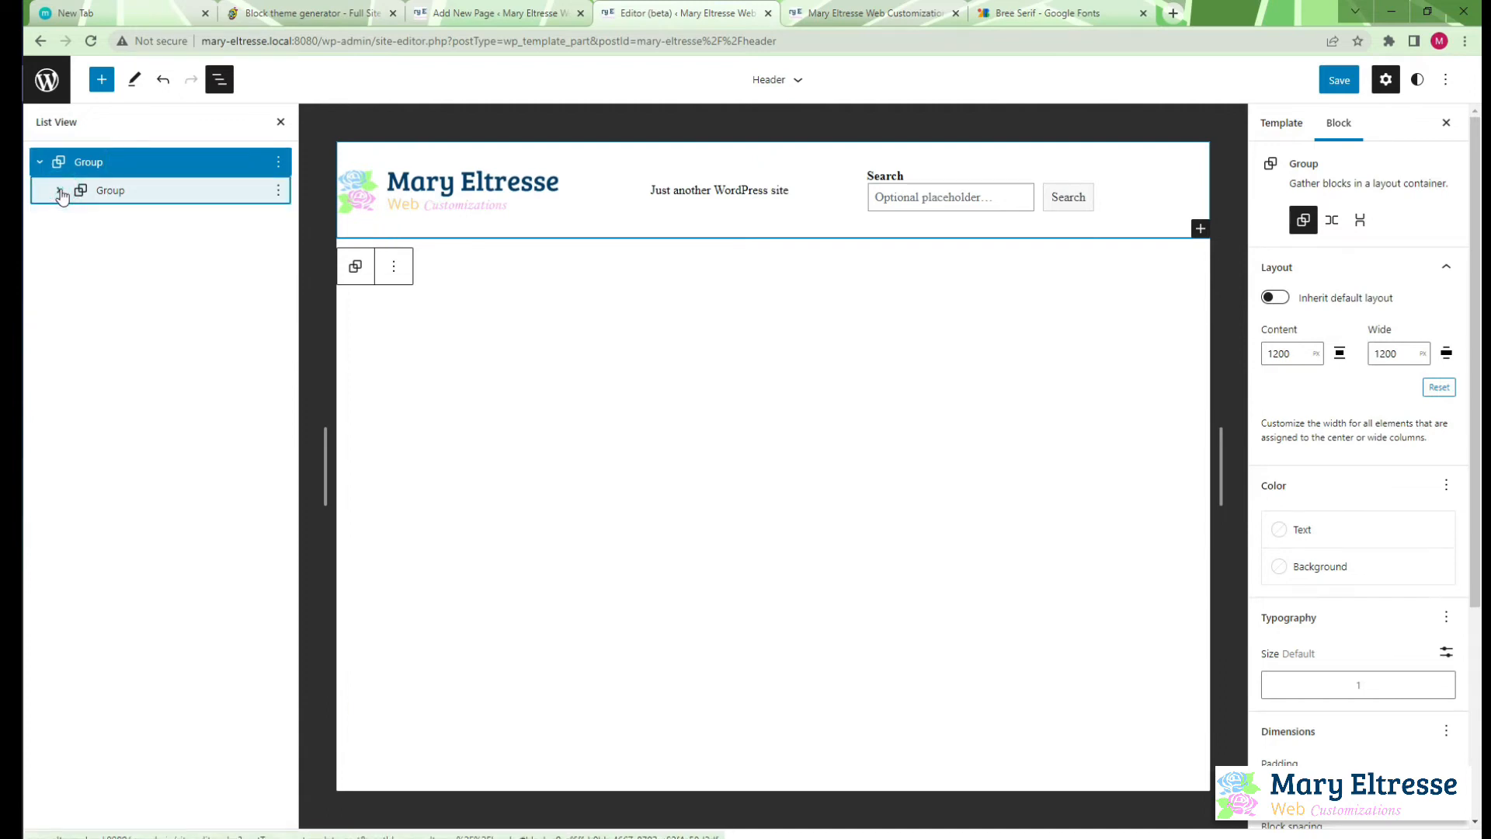
pyautogui.click(278, 190)
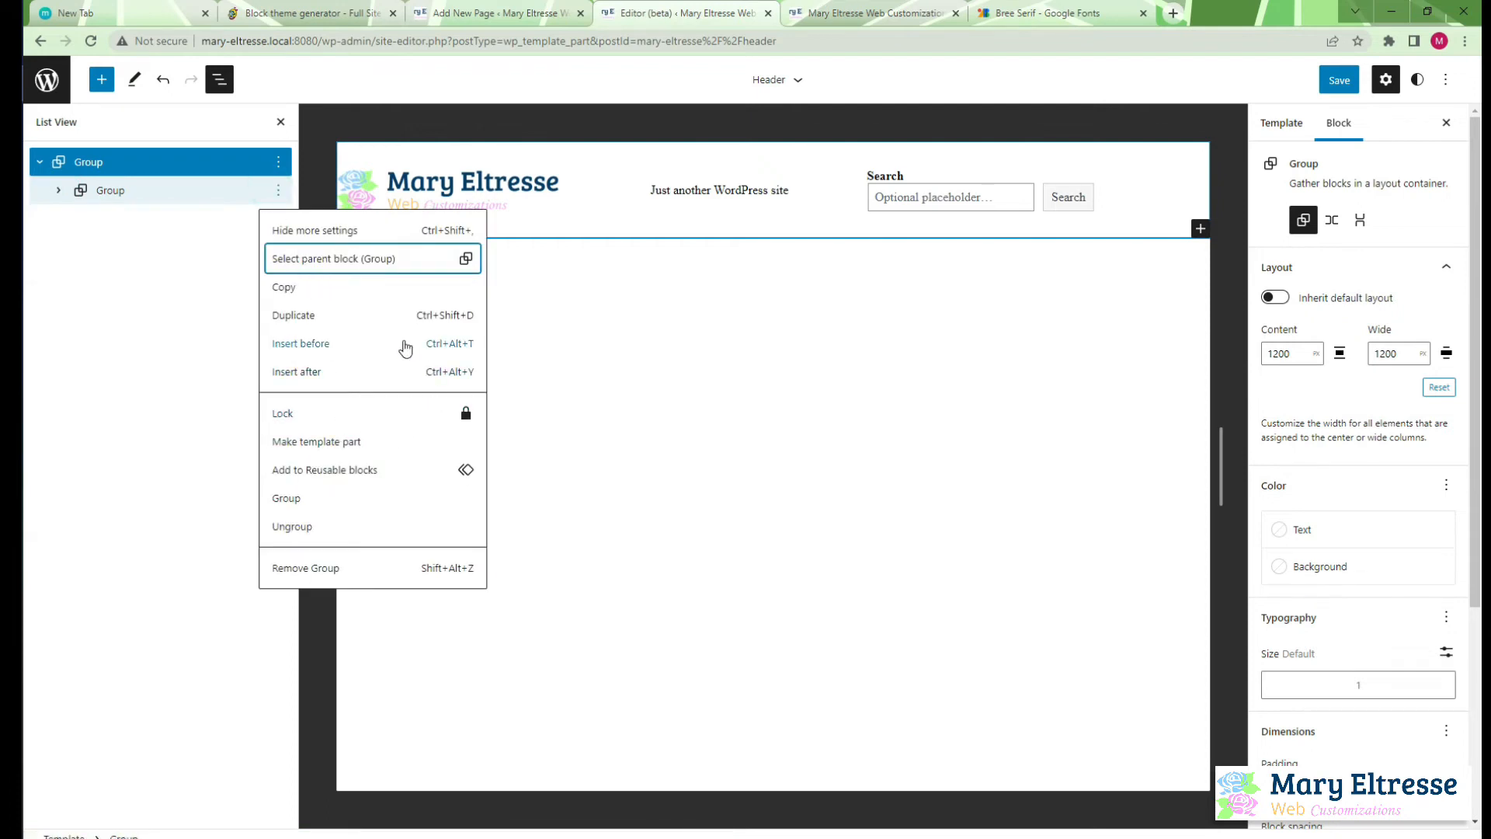
pyautogui.click(323, 372)
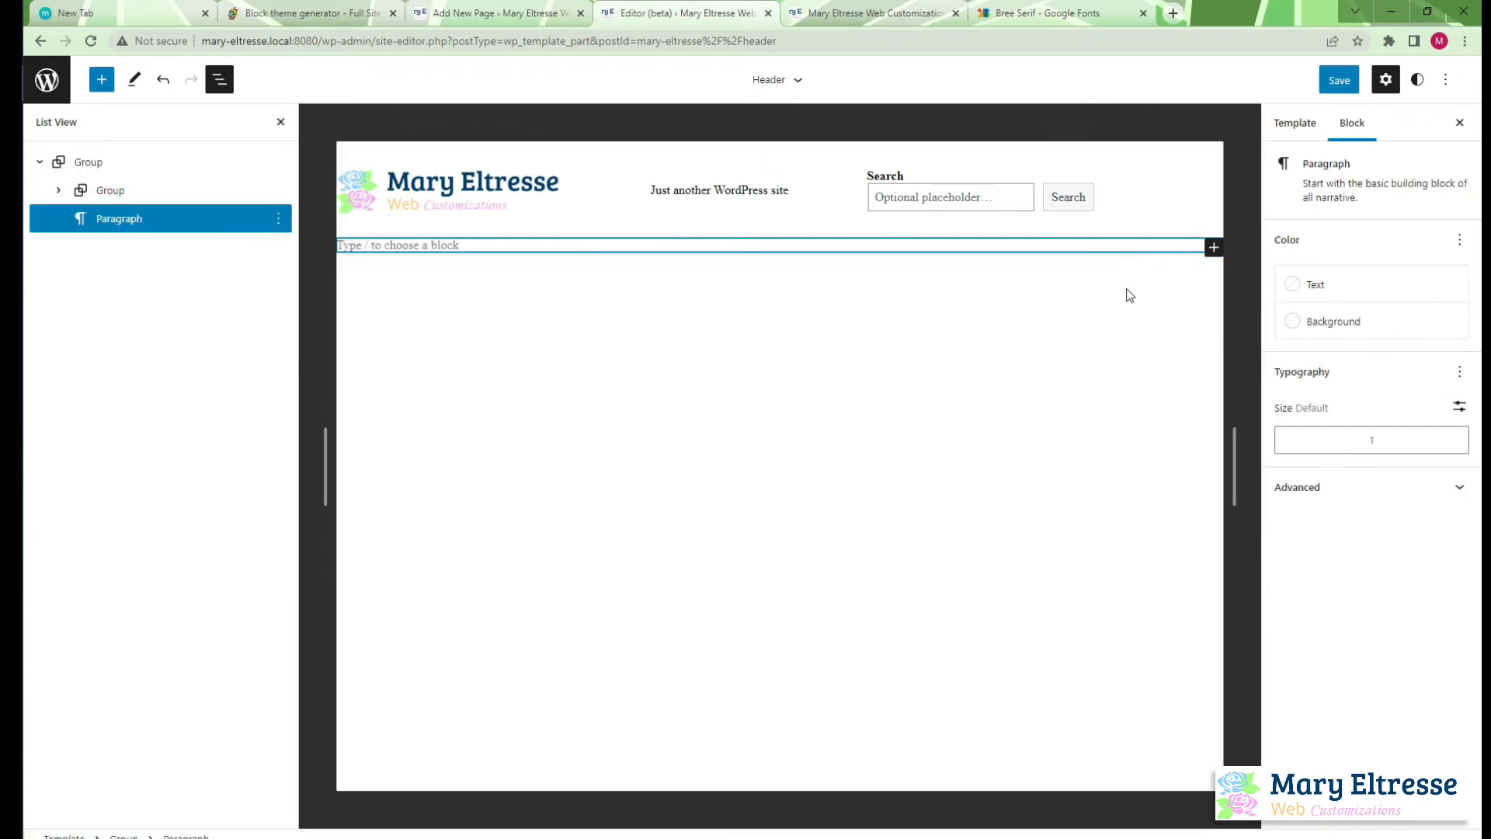
pyautogui.click(1215, 247)
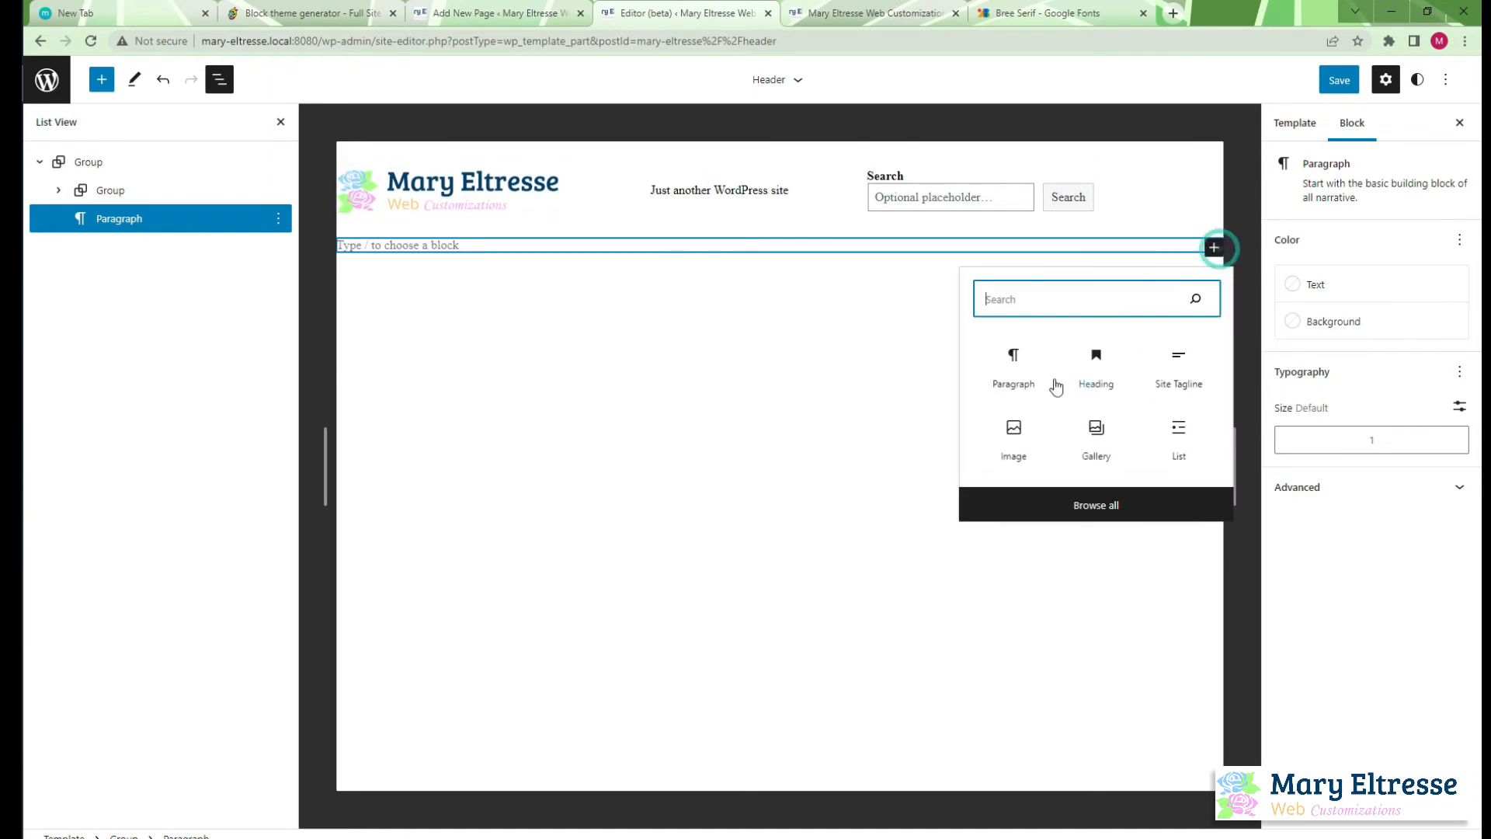
pyautogui.write('gr')
pyautogui.click(1014, 374)
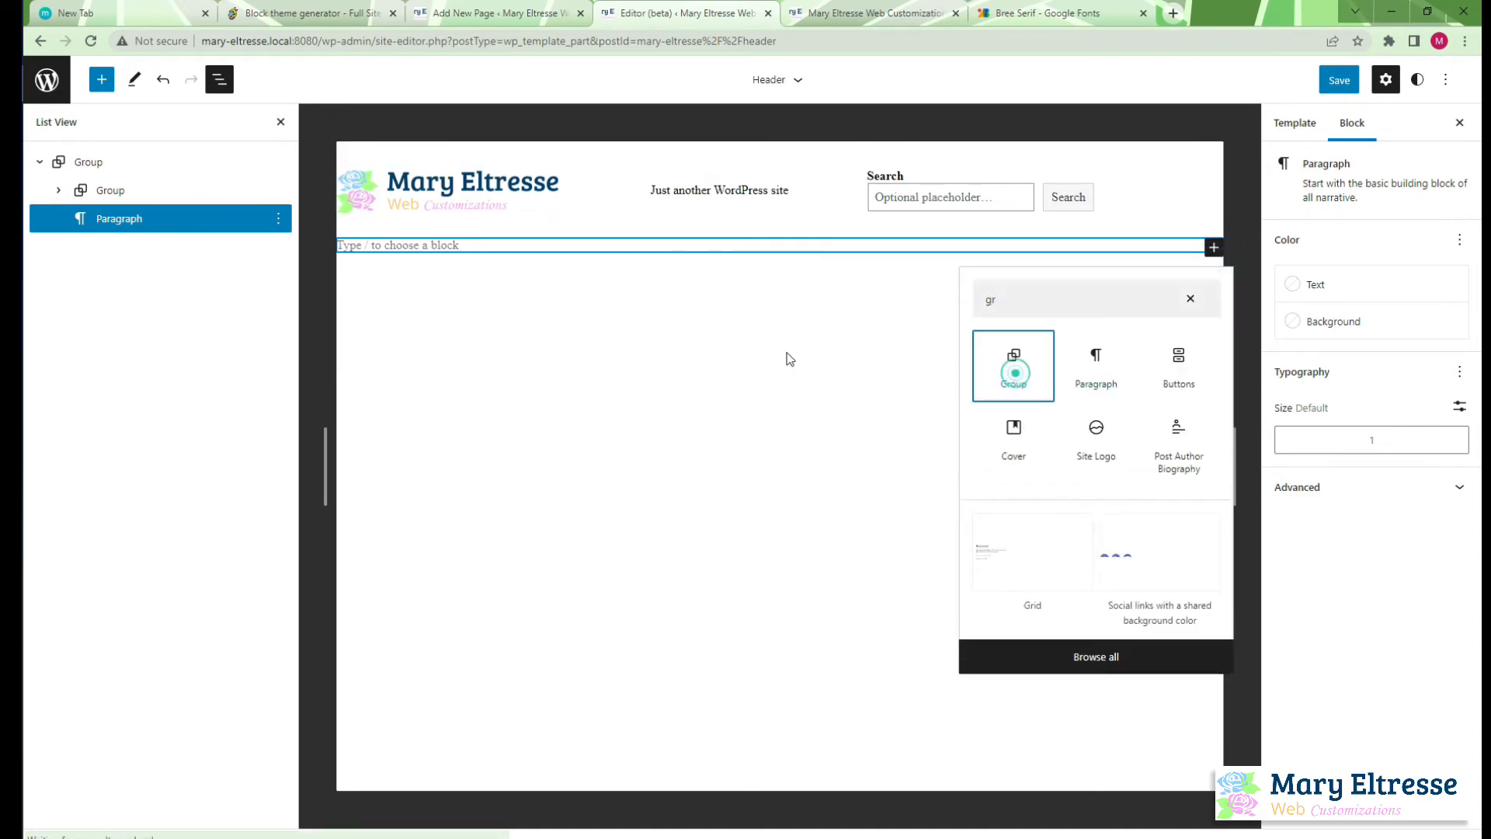
# Make the new empty group inherit the default layout
pyautogui.click(774, 257)
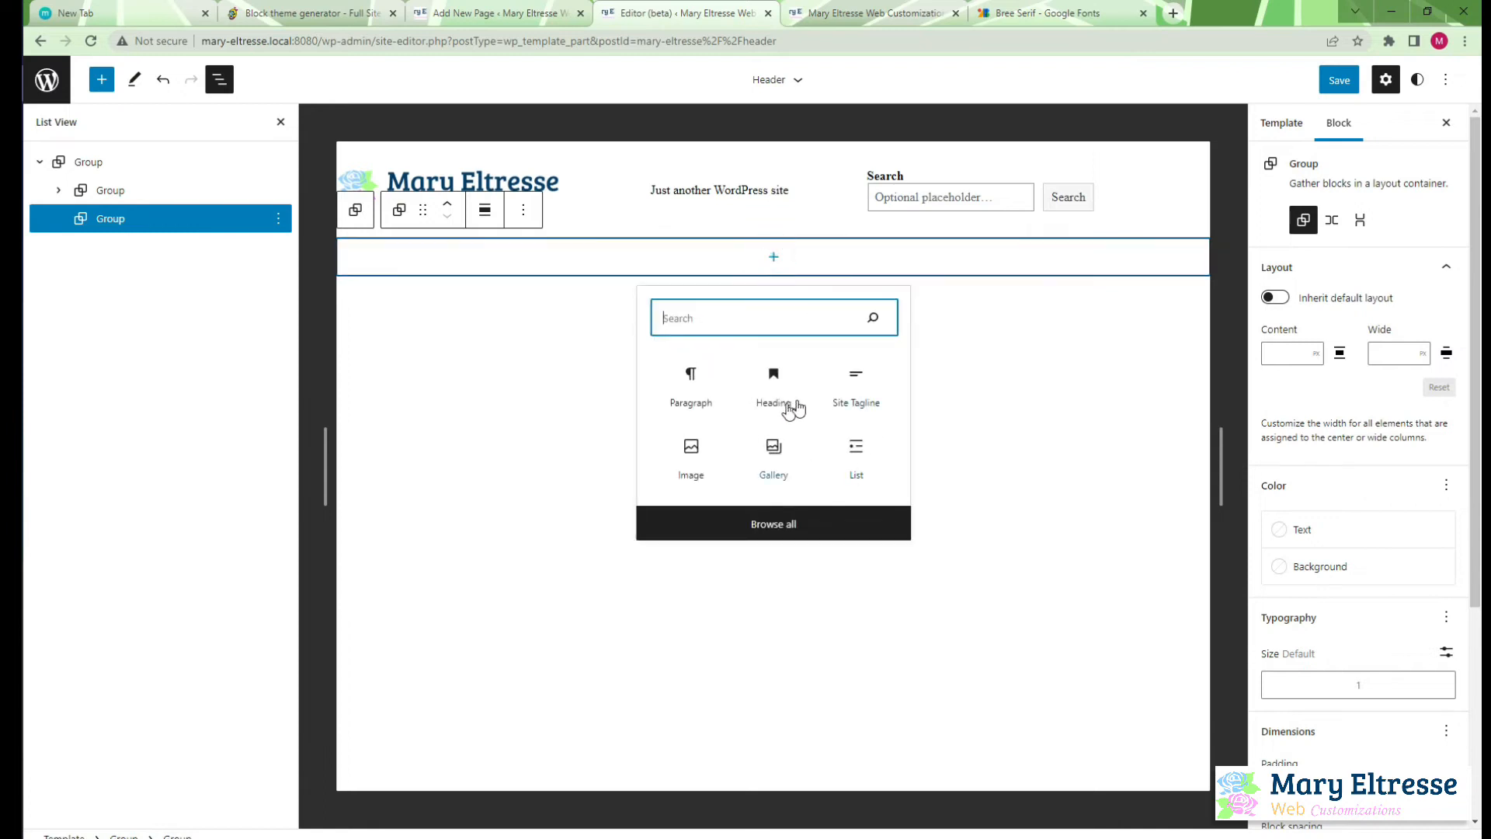
pyautogui.click(229, 218)
pyautogui.click(1273, 298)
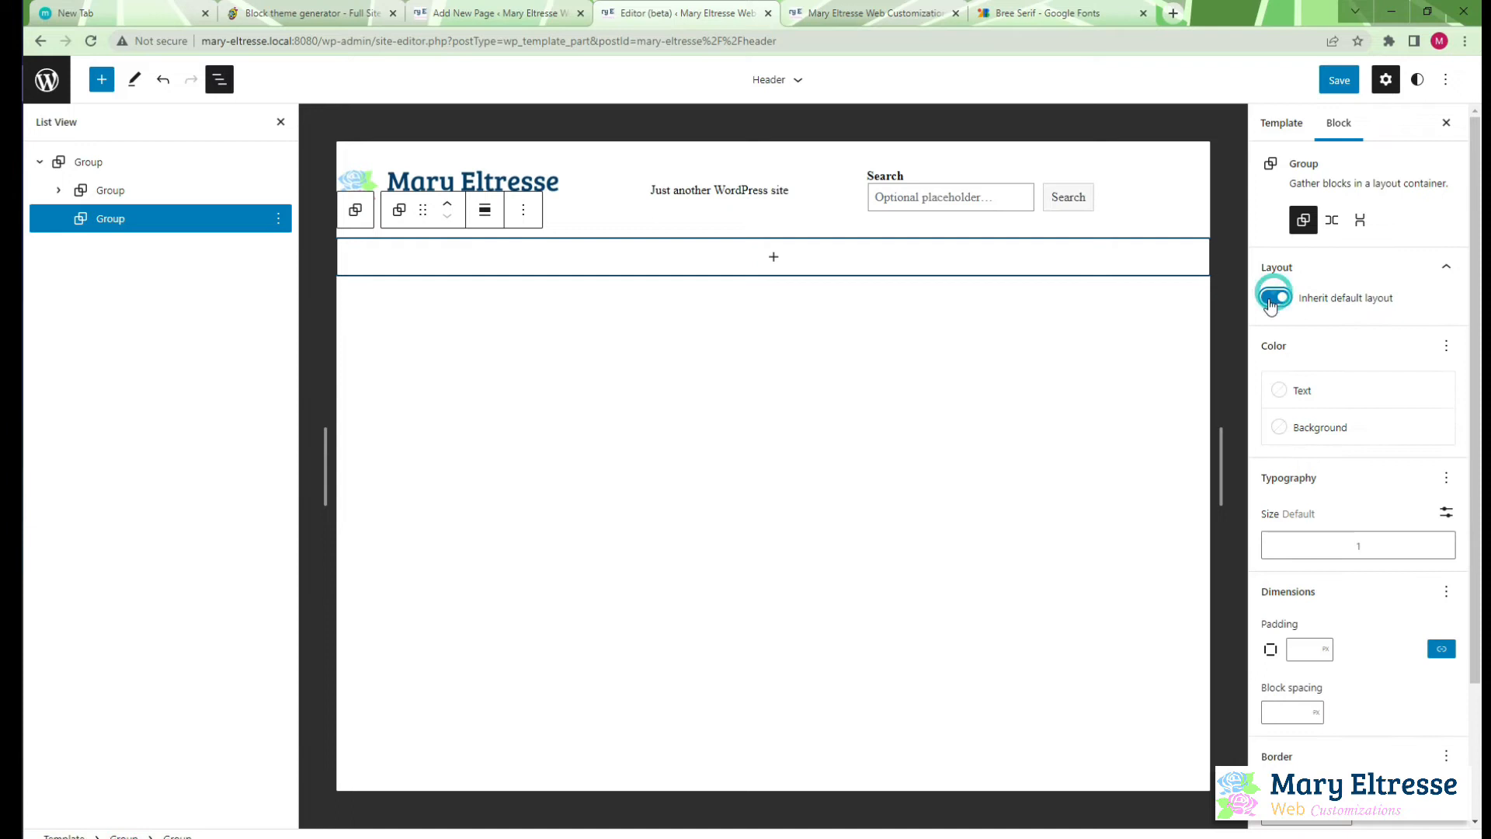
# Add a Navigation block to the new group and start it with an empty menu
pyautogui.click(773, 258)
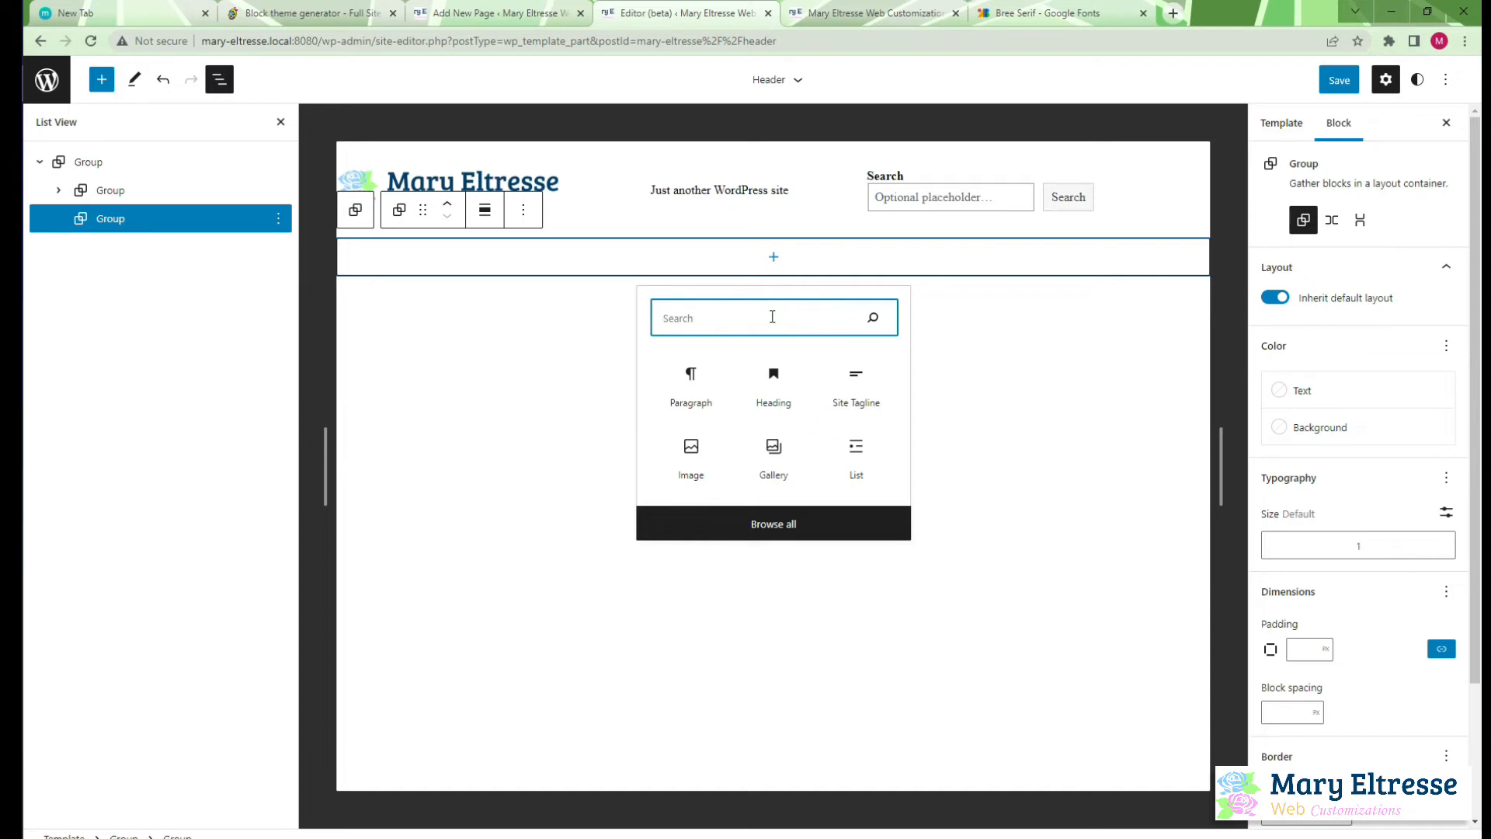
pyautogui.write('nav')
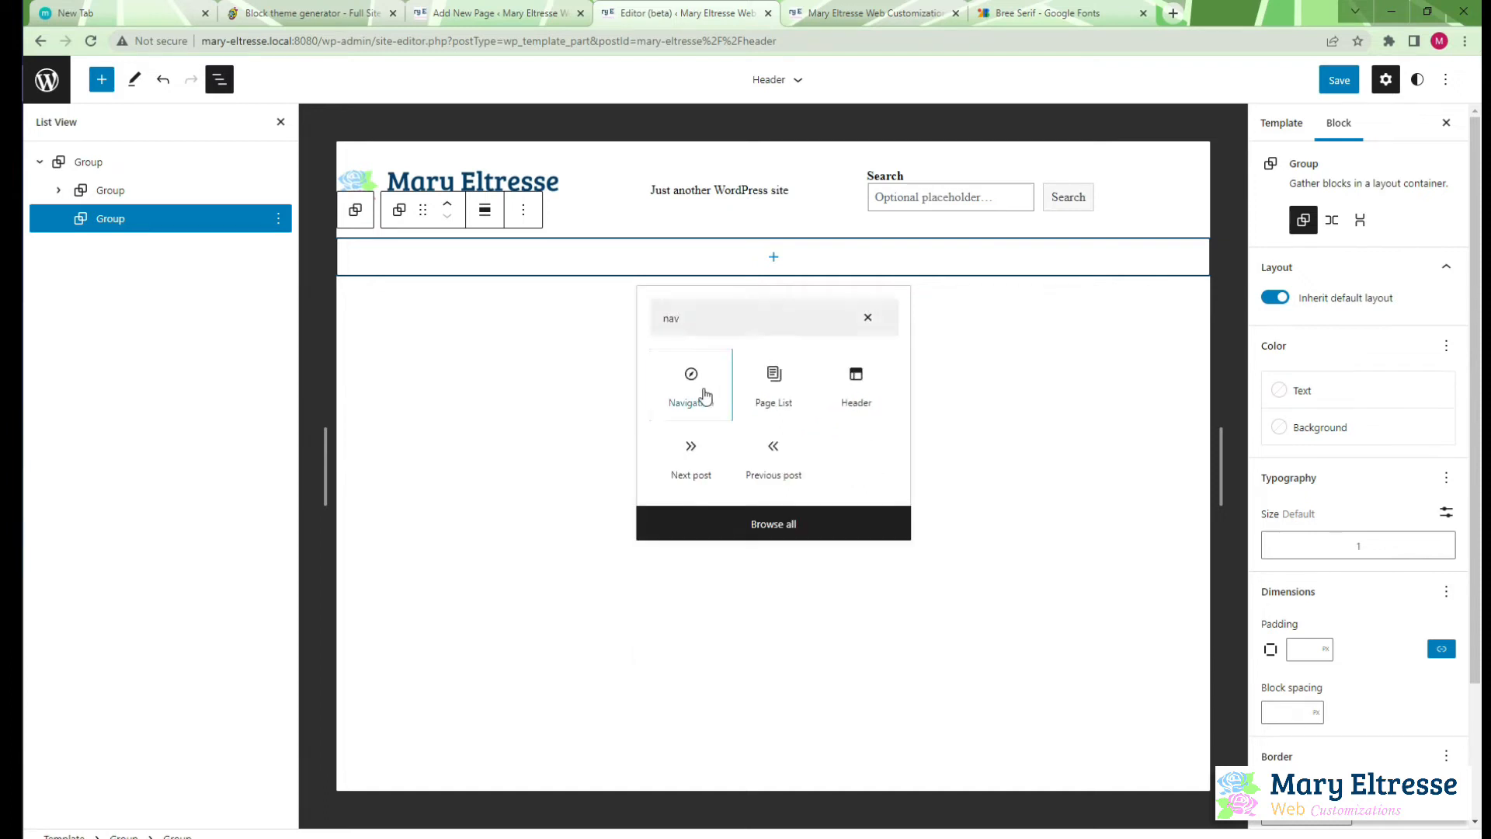
pyautogui.click(699, 392)
pyautogui.click(465, 258)
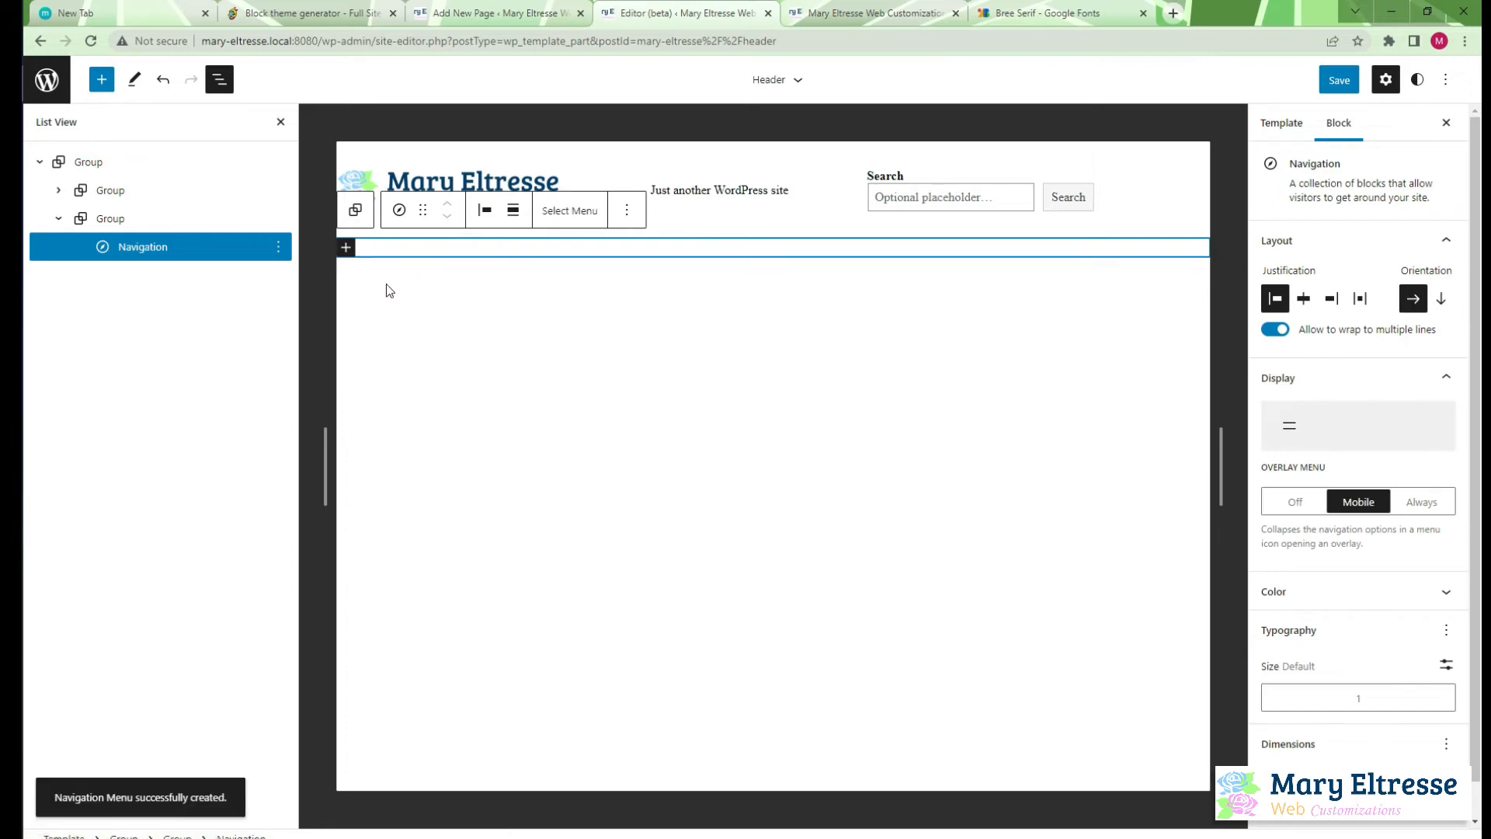
# Add a custom link named Home to the navigation menu
pyautogui.click(347, 248)
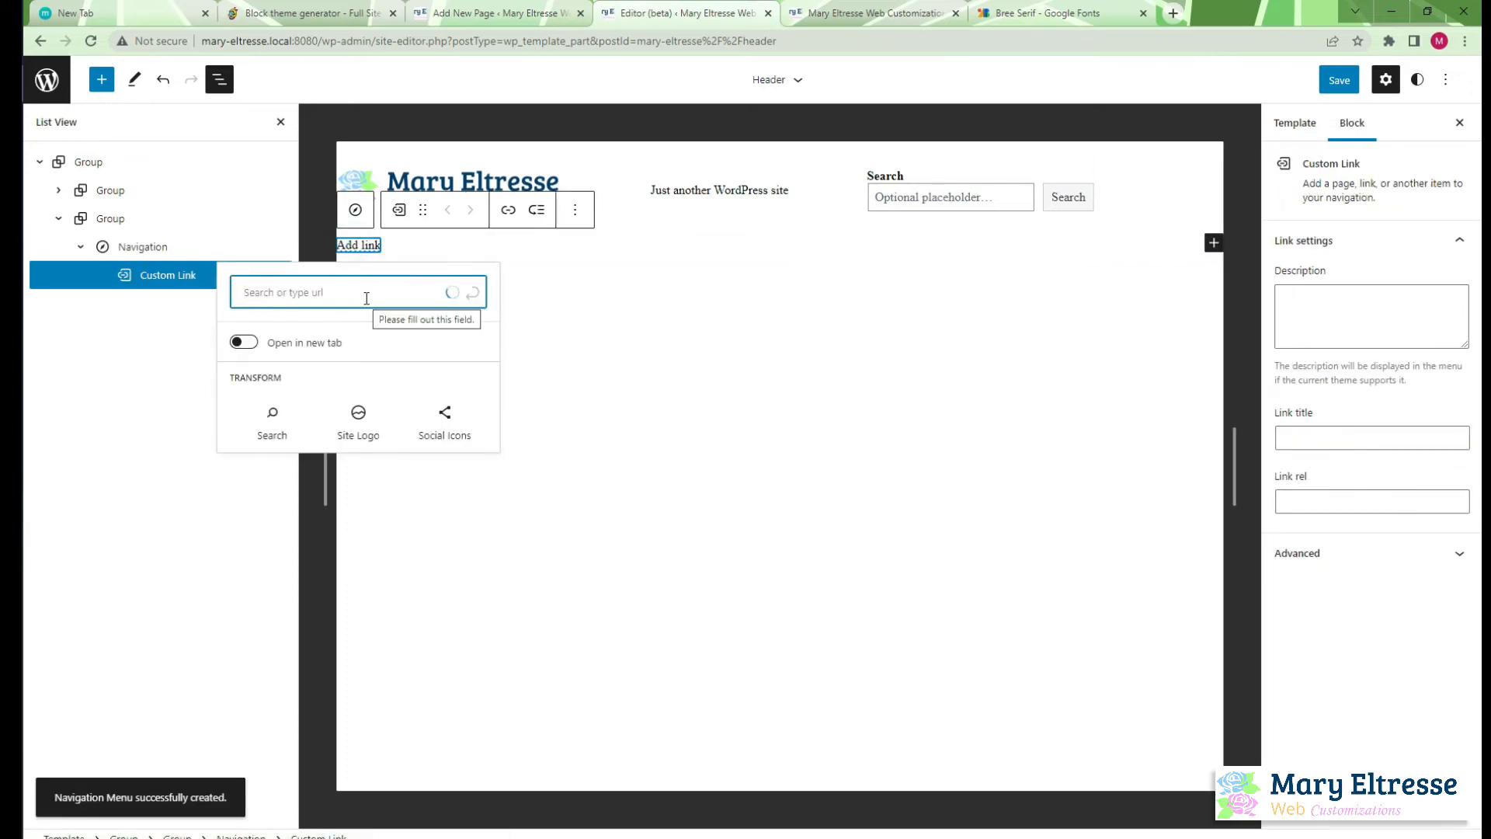
pyautogui.write('Home')
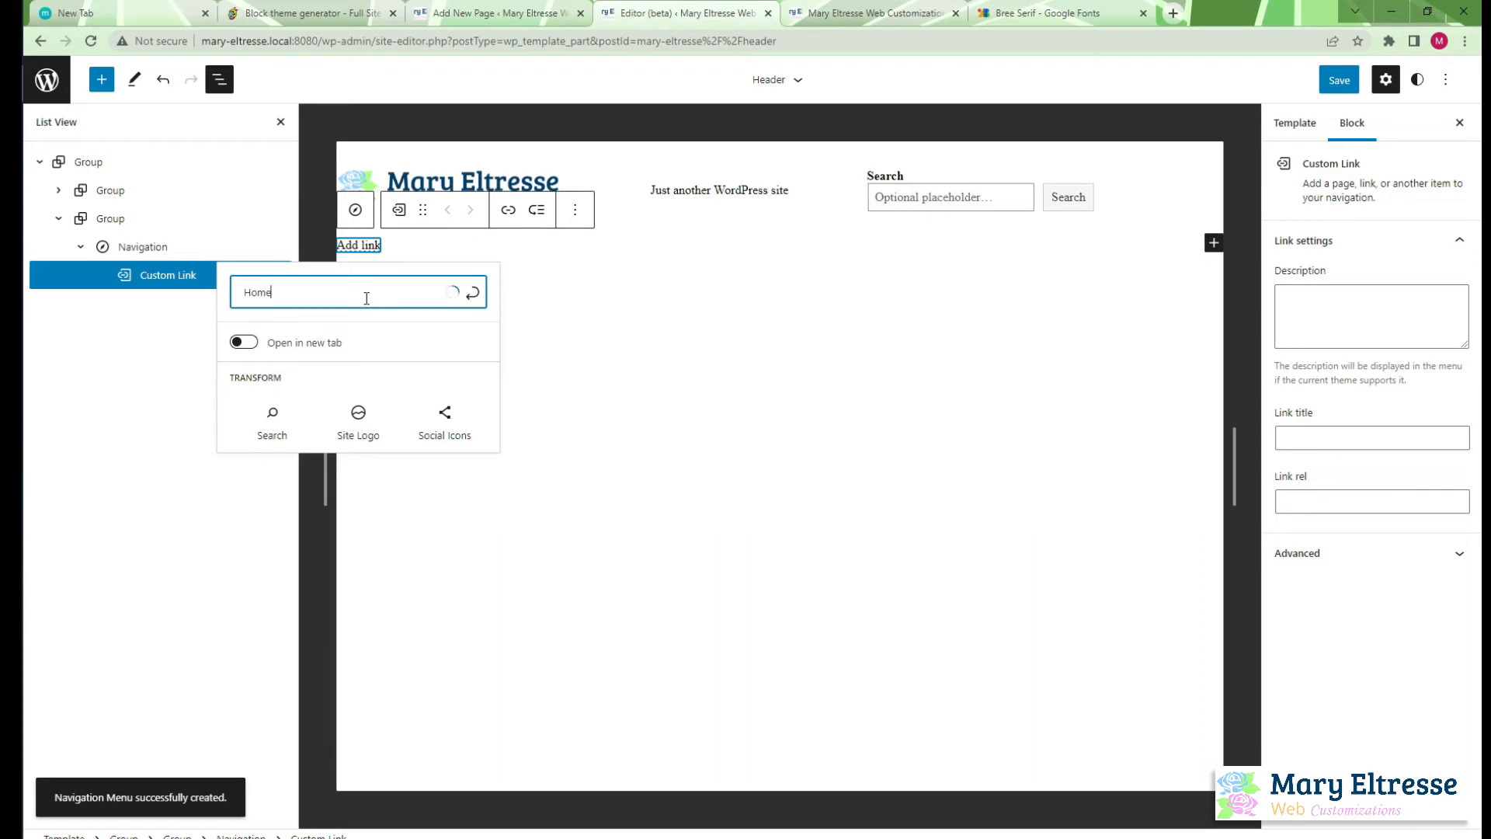
pyautogui.click(334, 336)
pyautogui.click(382, 247)
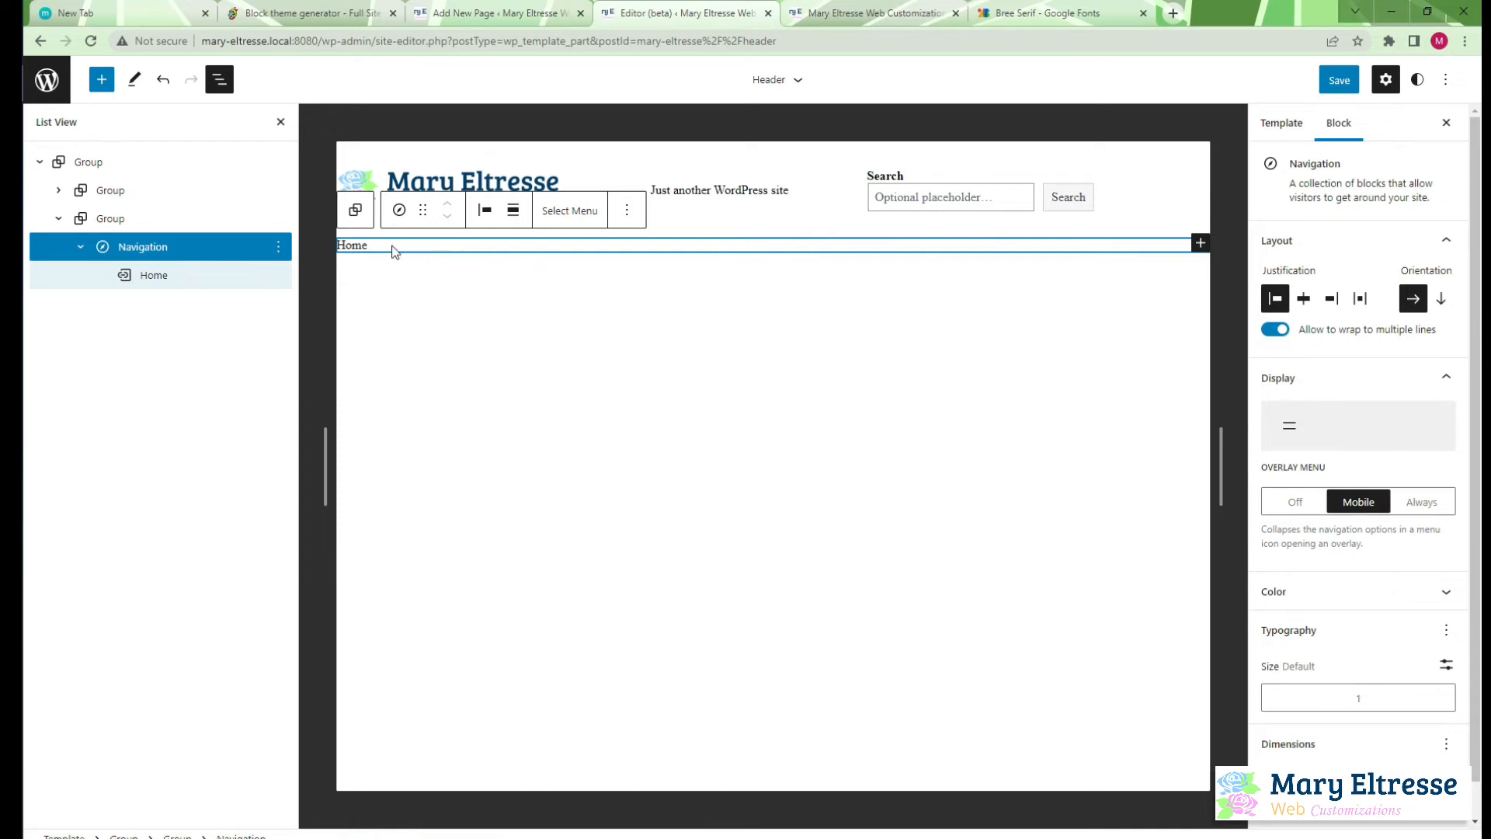
# Add a second custom link named About after Home in the navigation menu
pyautogui.click(349, 245)
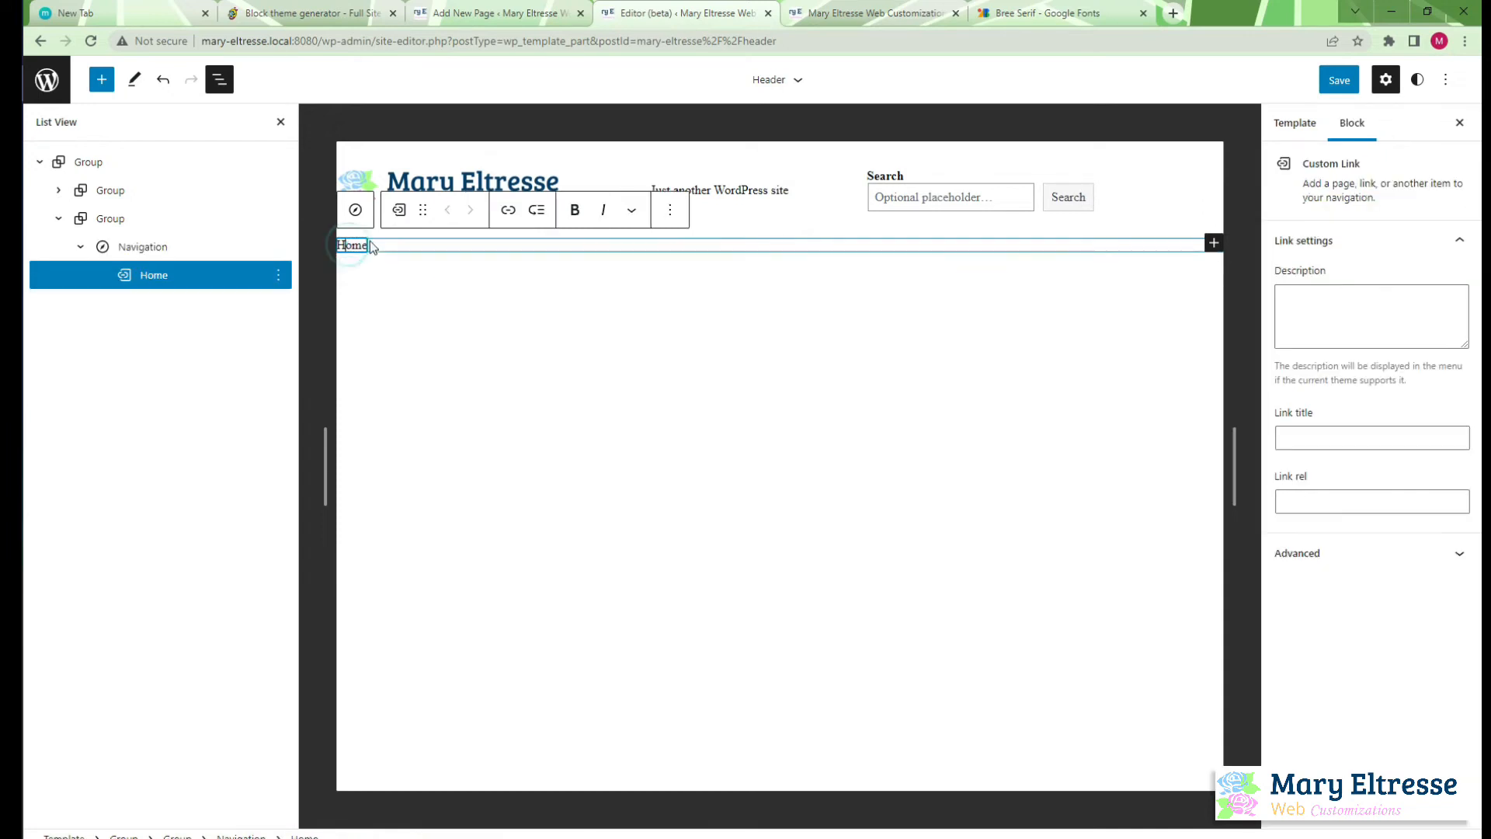
pyautogui.click(276, 285)
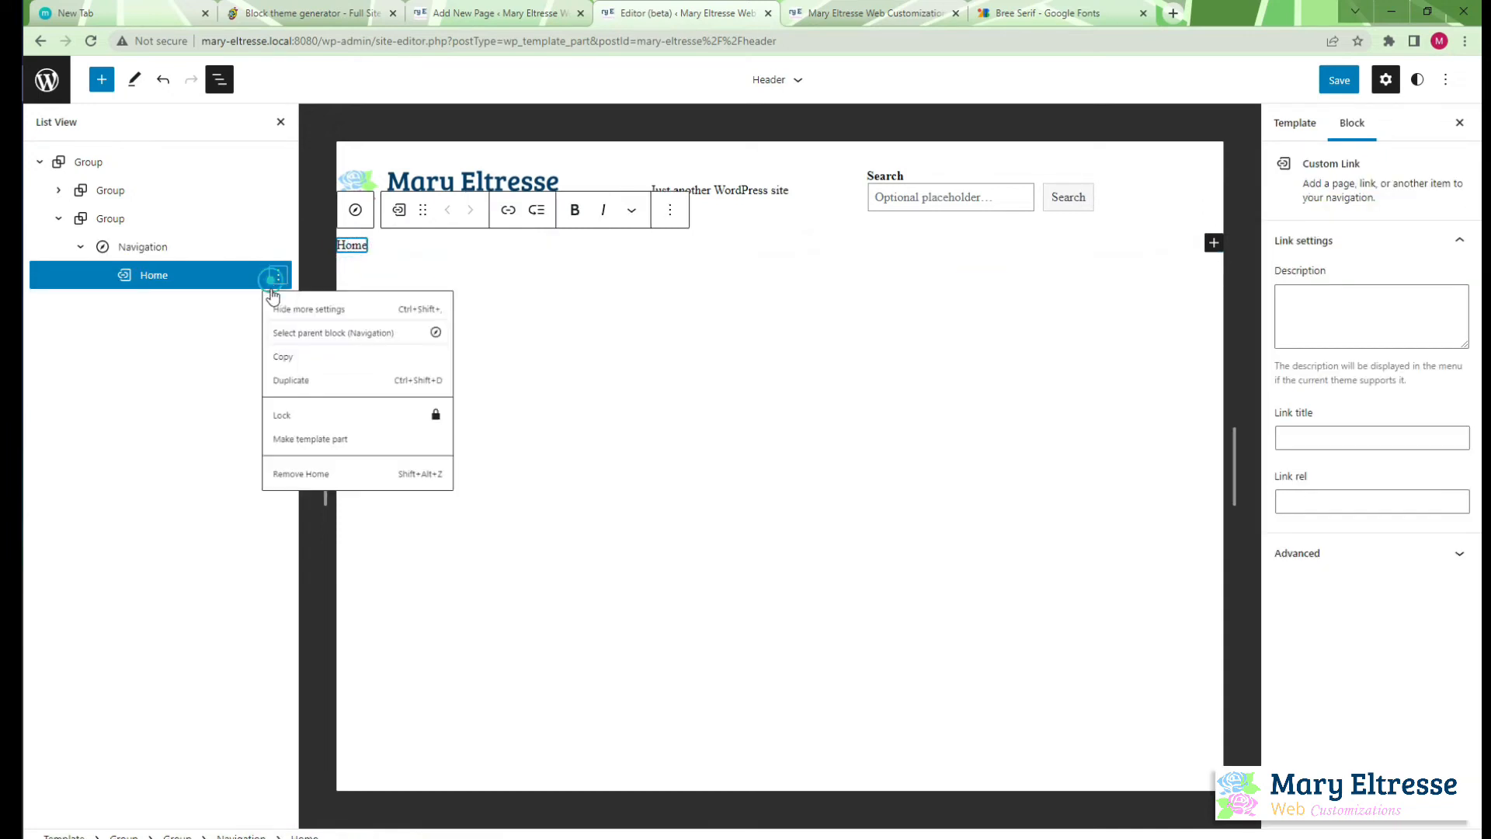
pyautogui.click(215, 276)
pyautogui.click(358, 248)
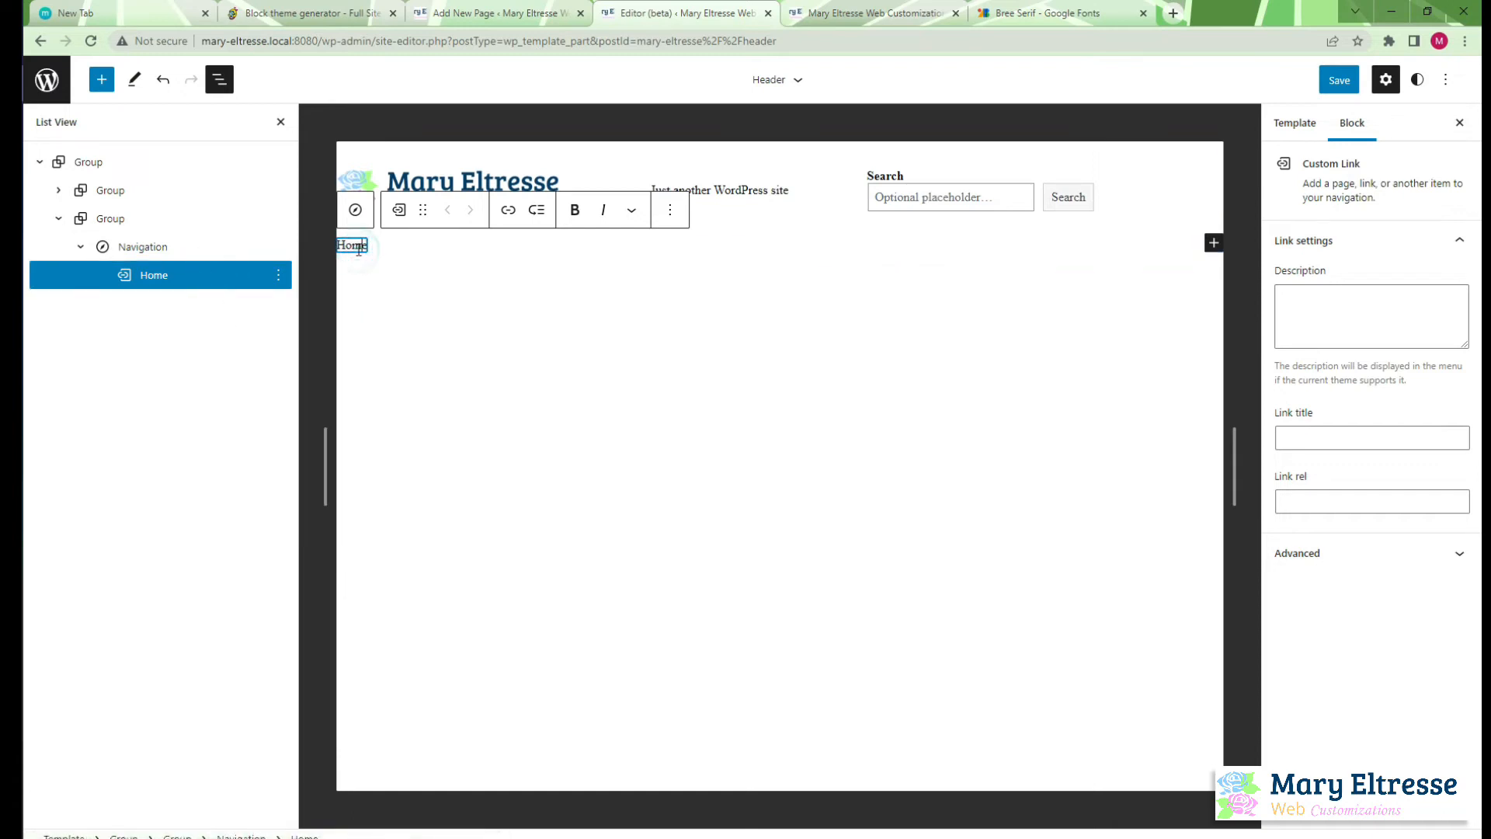
pyautogui.click(1214, 242)
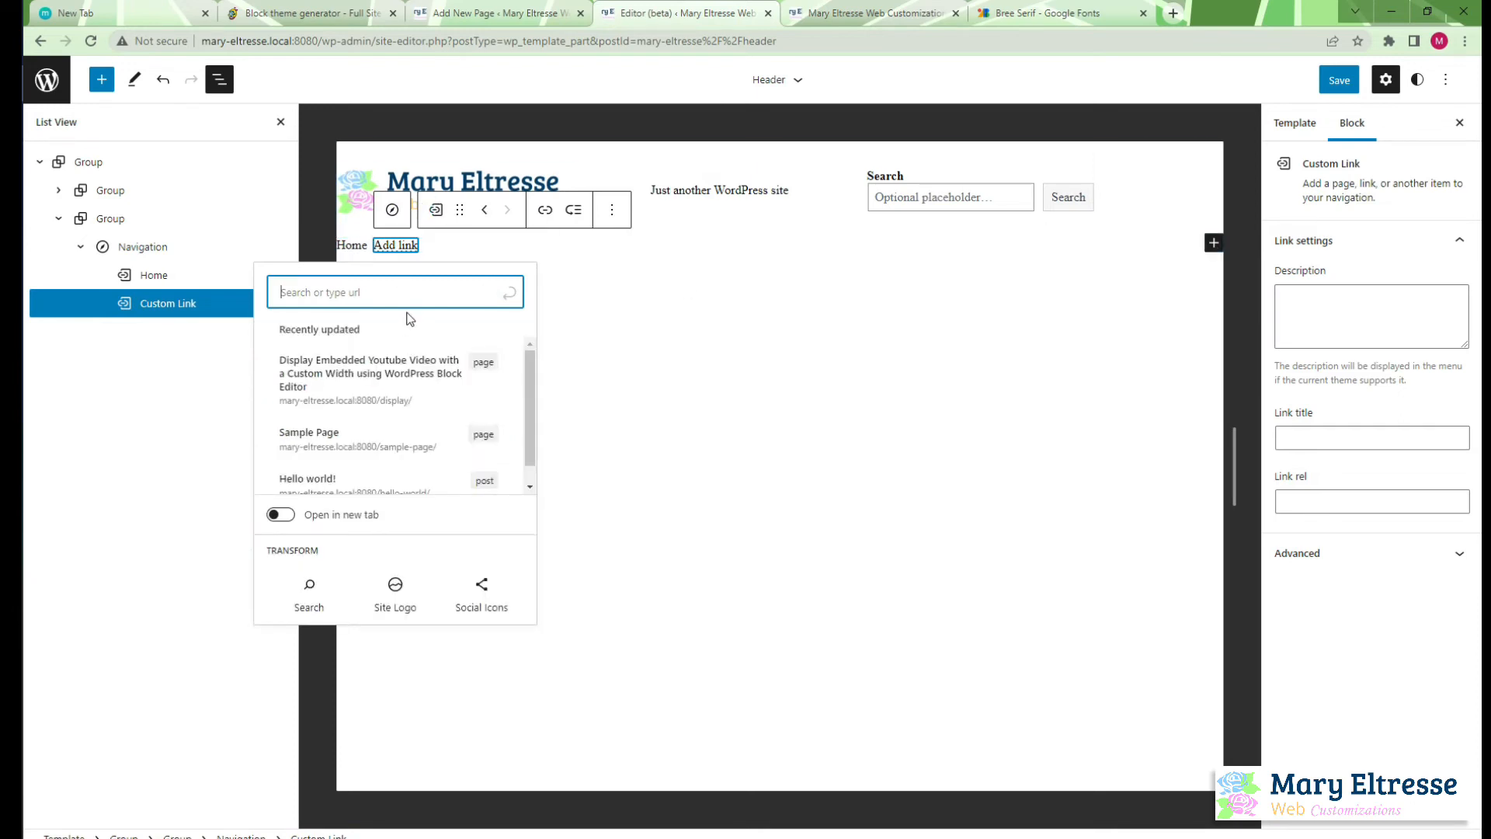
pyautogui.write('About')
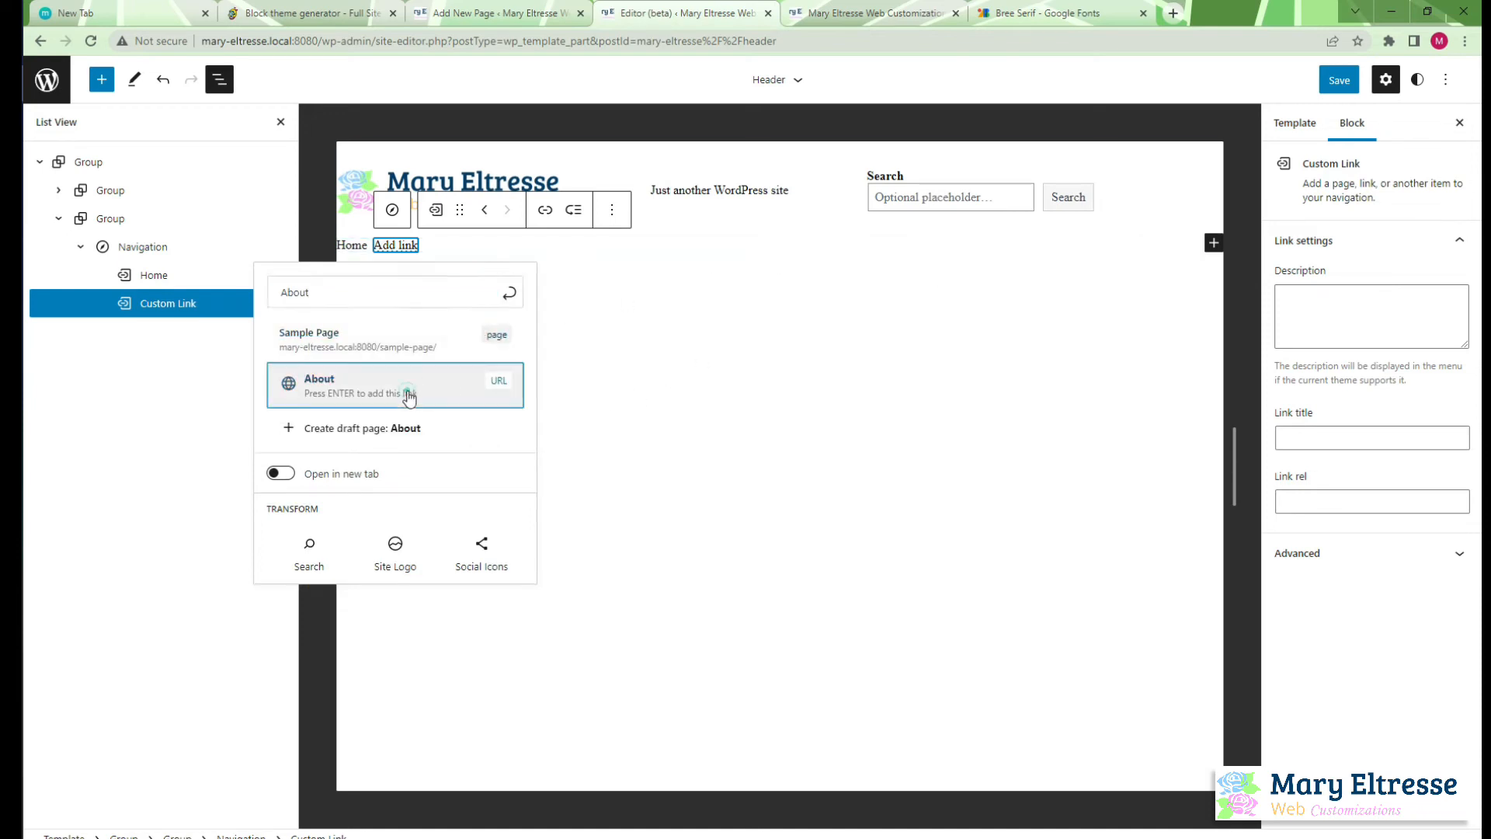
pyautogui.click(493, 389)
# Add a third custom link named Contact us to the navigation menu
pyautogui.click(1213, 243)
pyautogui.write('conta')
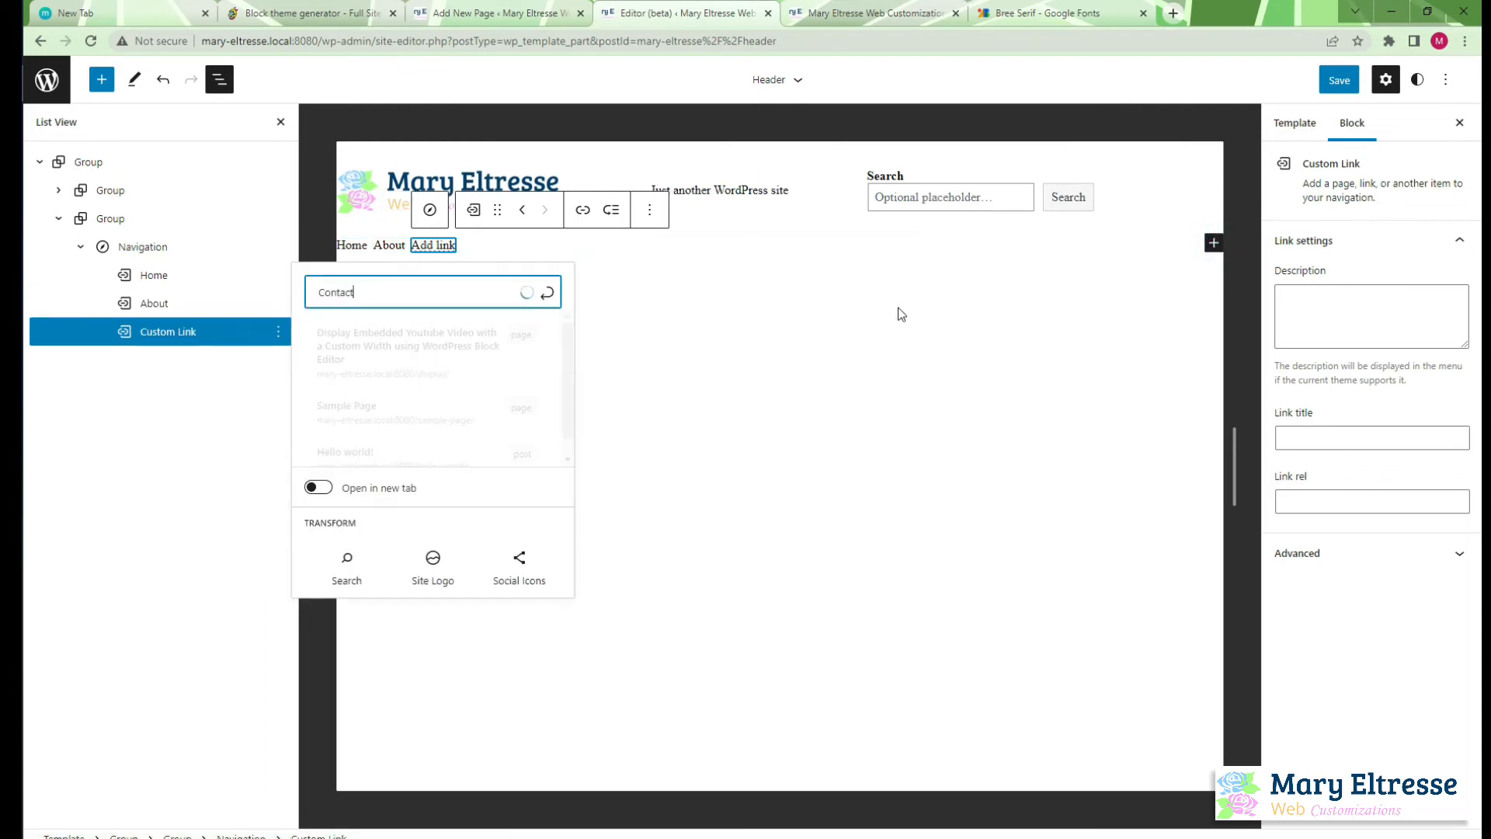
pyautogui.write('ct us')
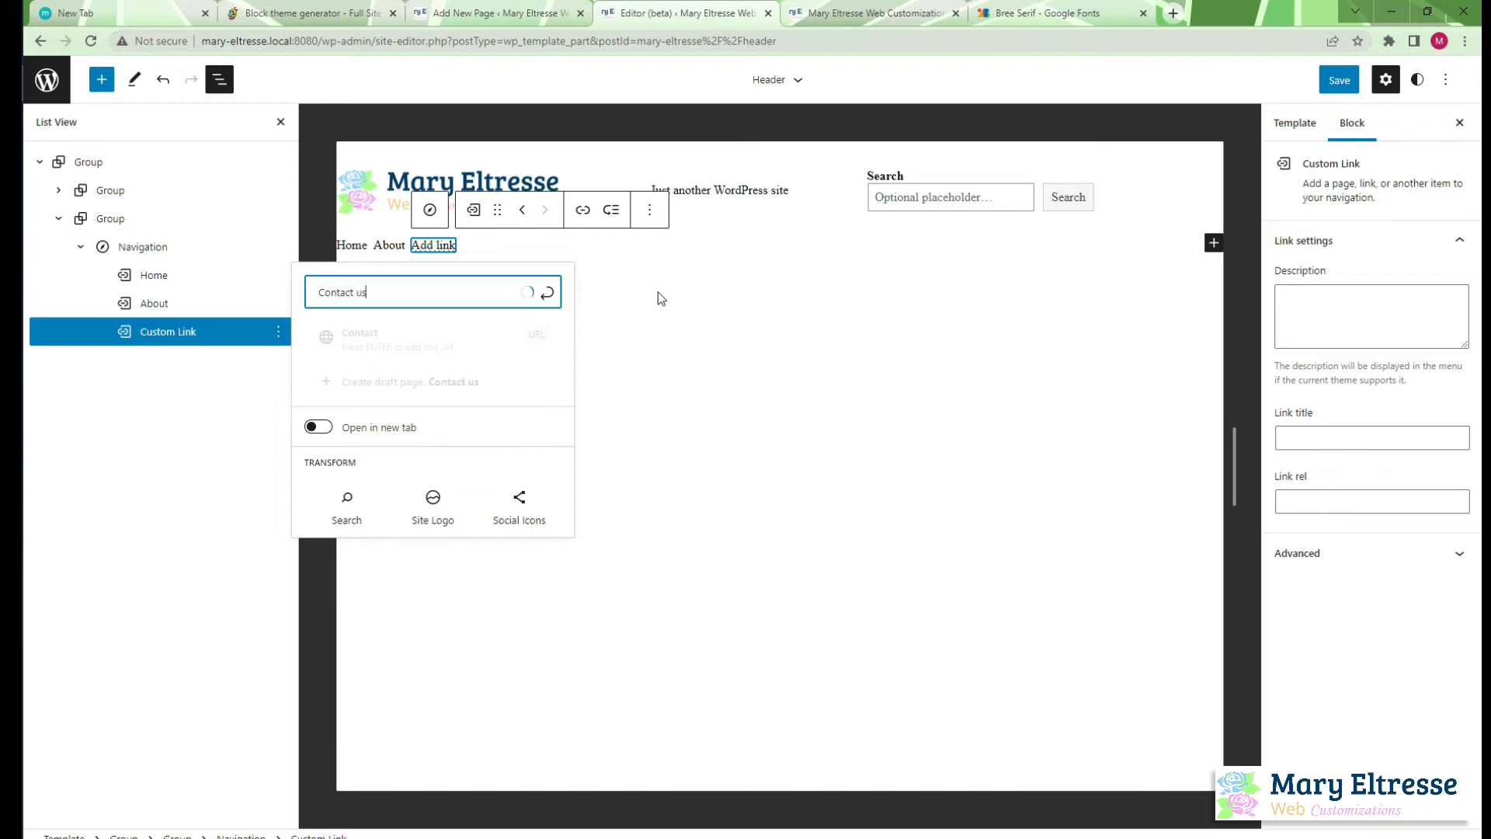
pyautogui.press('Return')
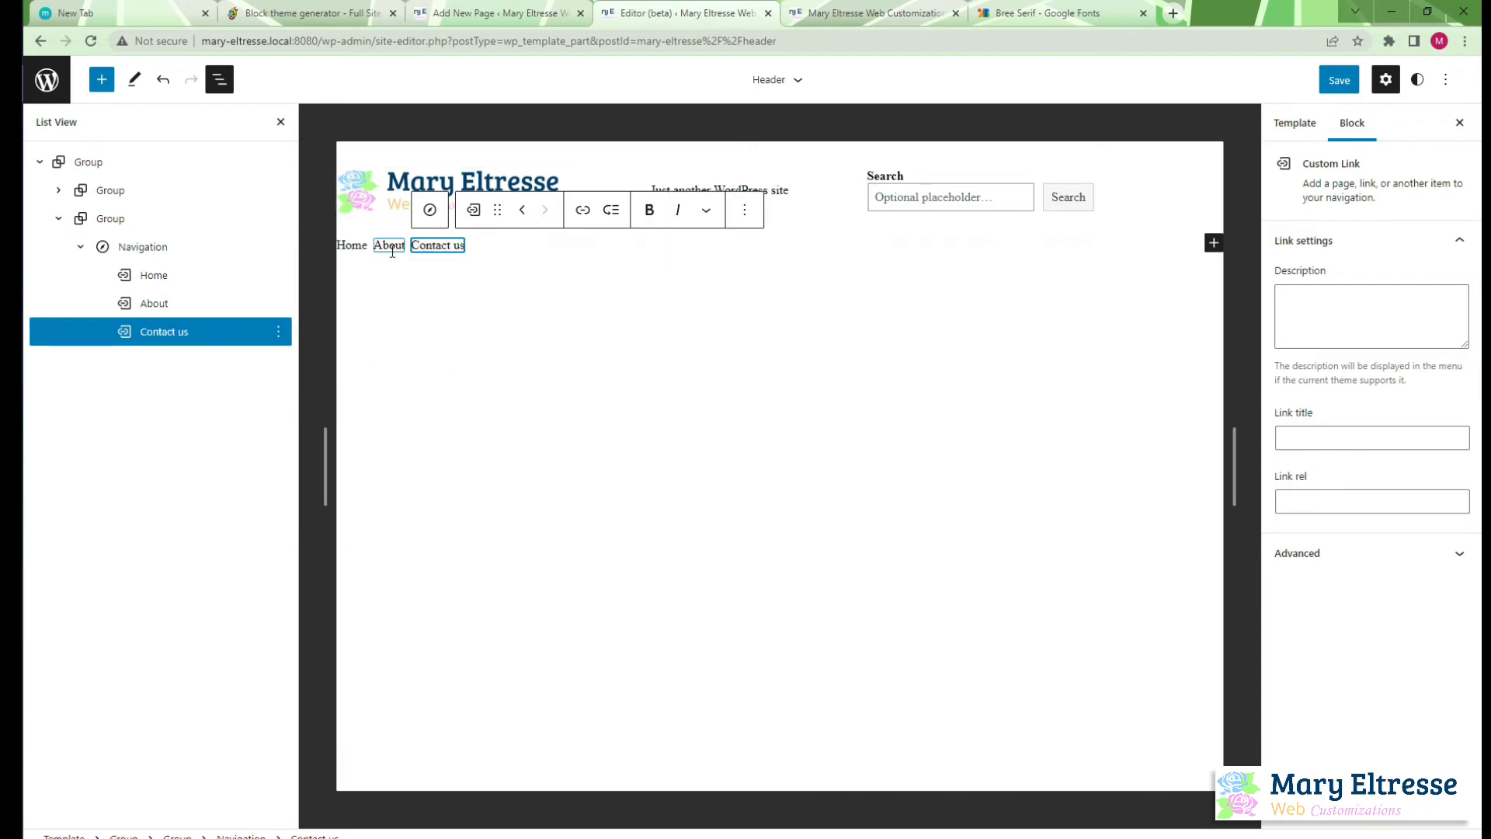
# Give the group around the navigation a MEWCS Darkblue background and MEWCS Pink text
pyautogui.click(113, 218)
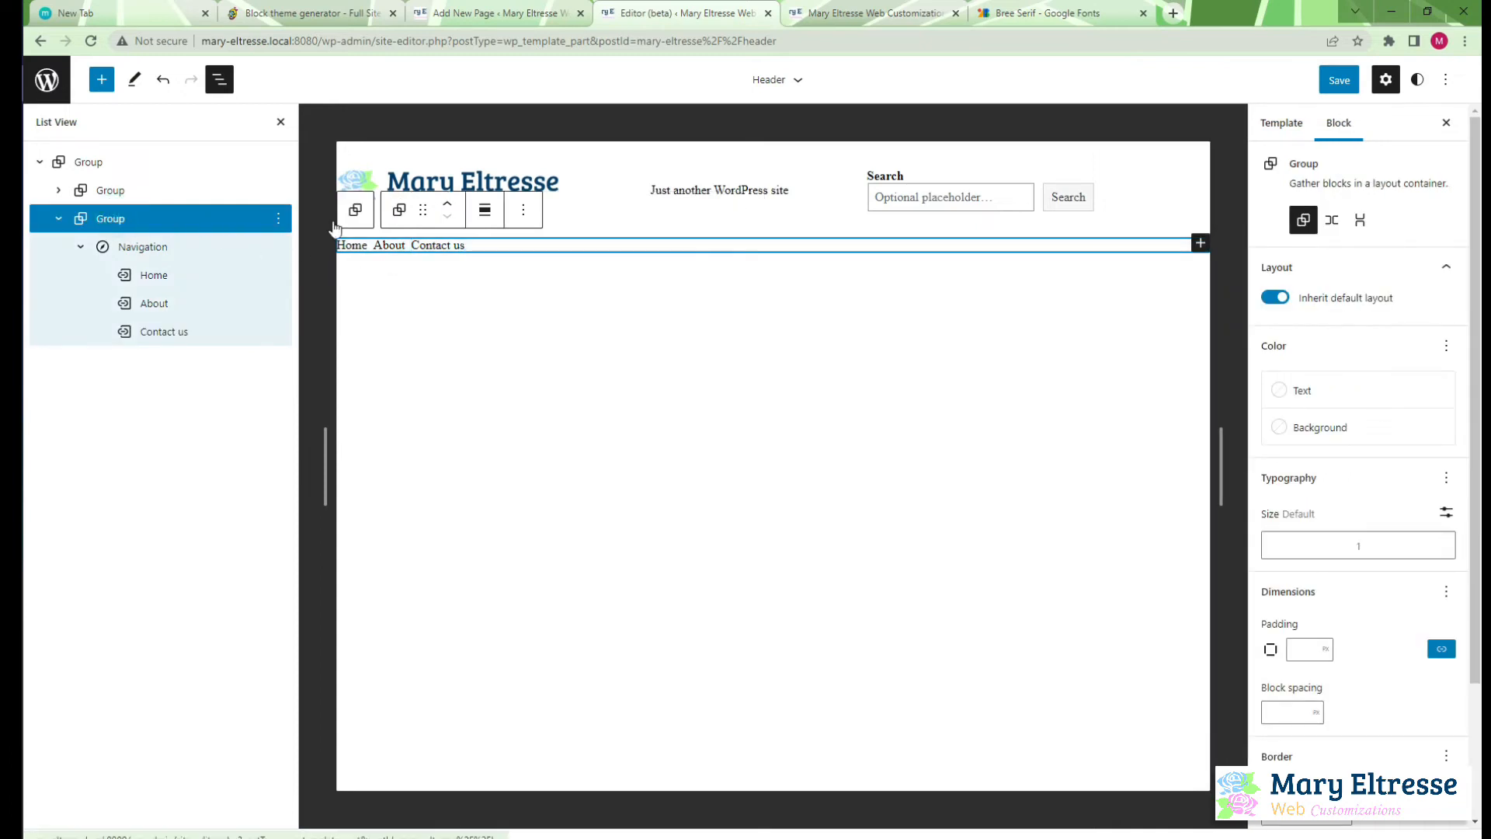
pyautogui.click(1348, 427)
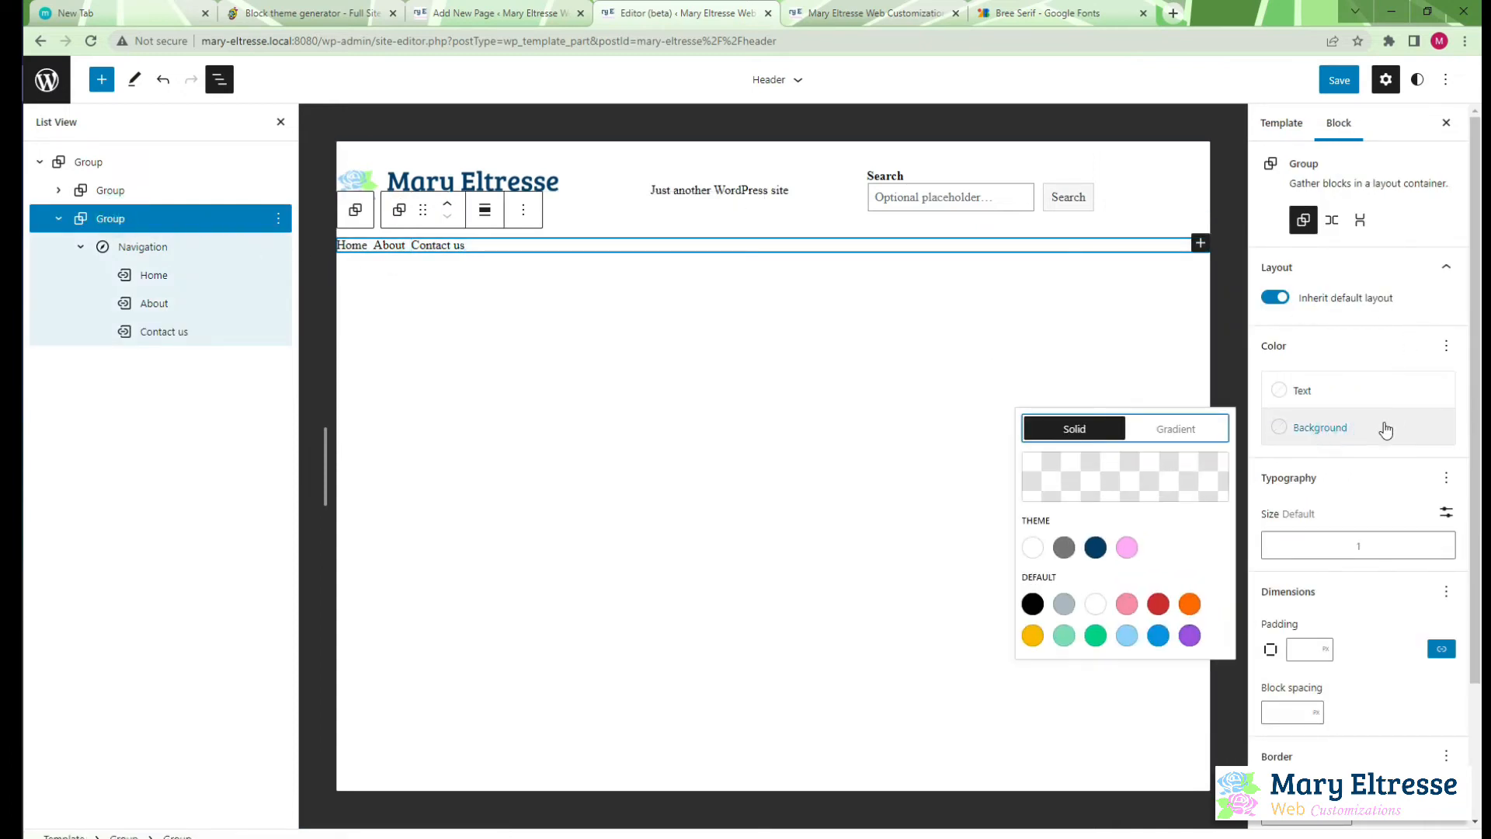
pyautogui.click(1095, 549)
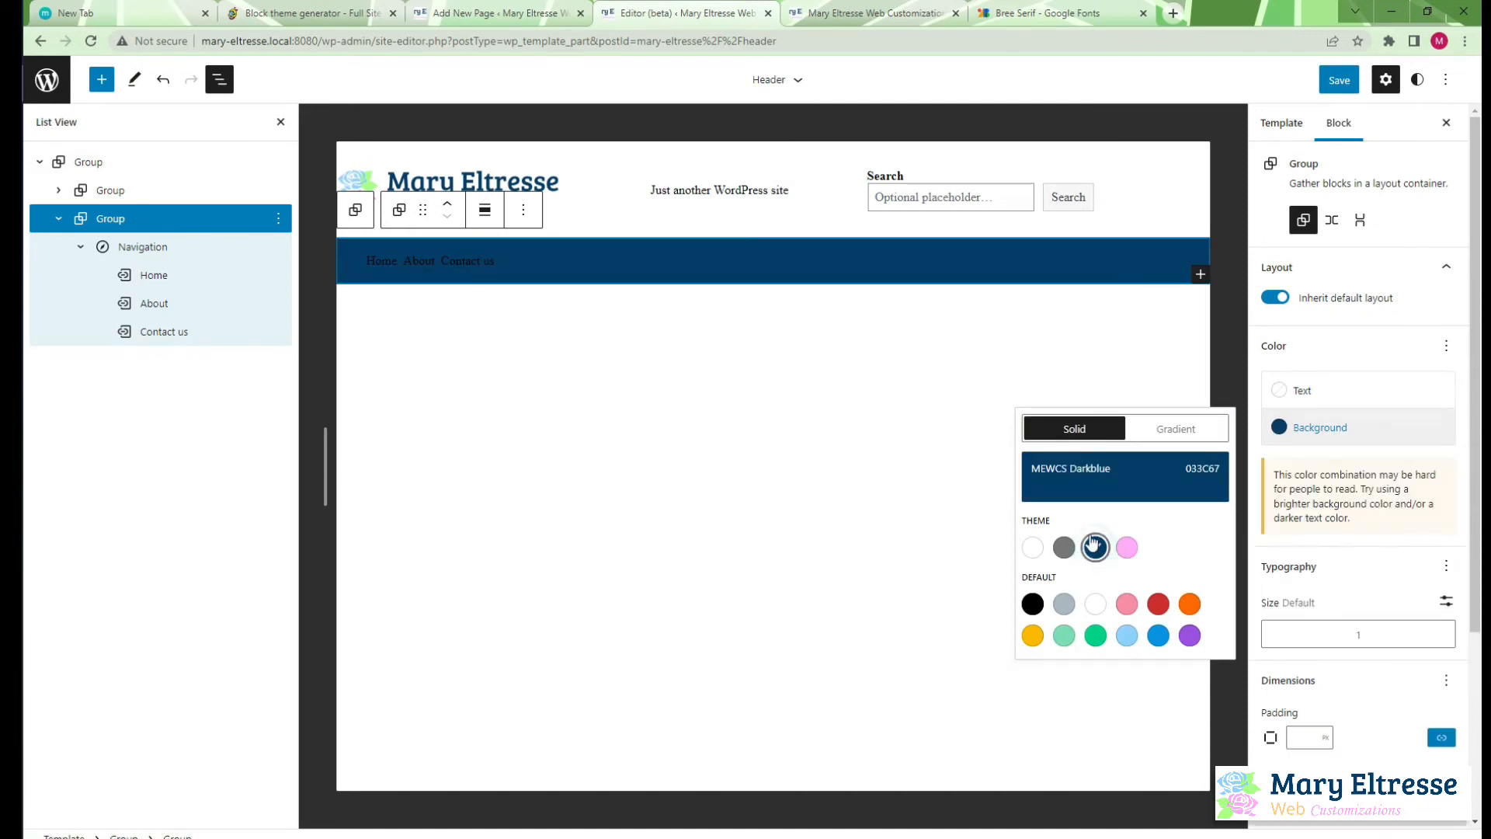
pyautogui.click(1313, 395)
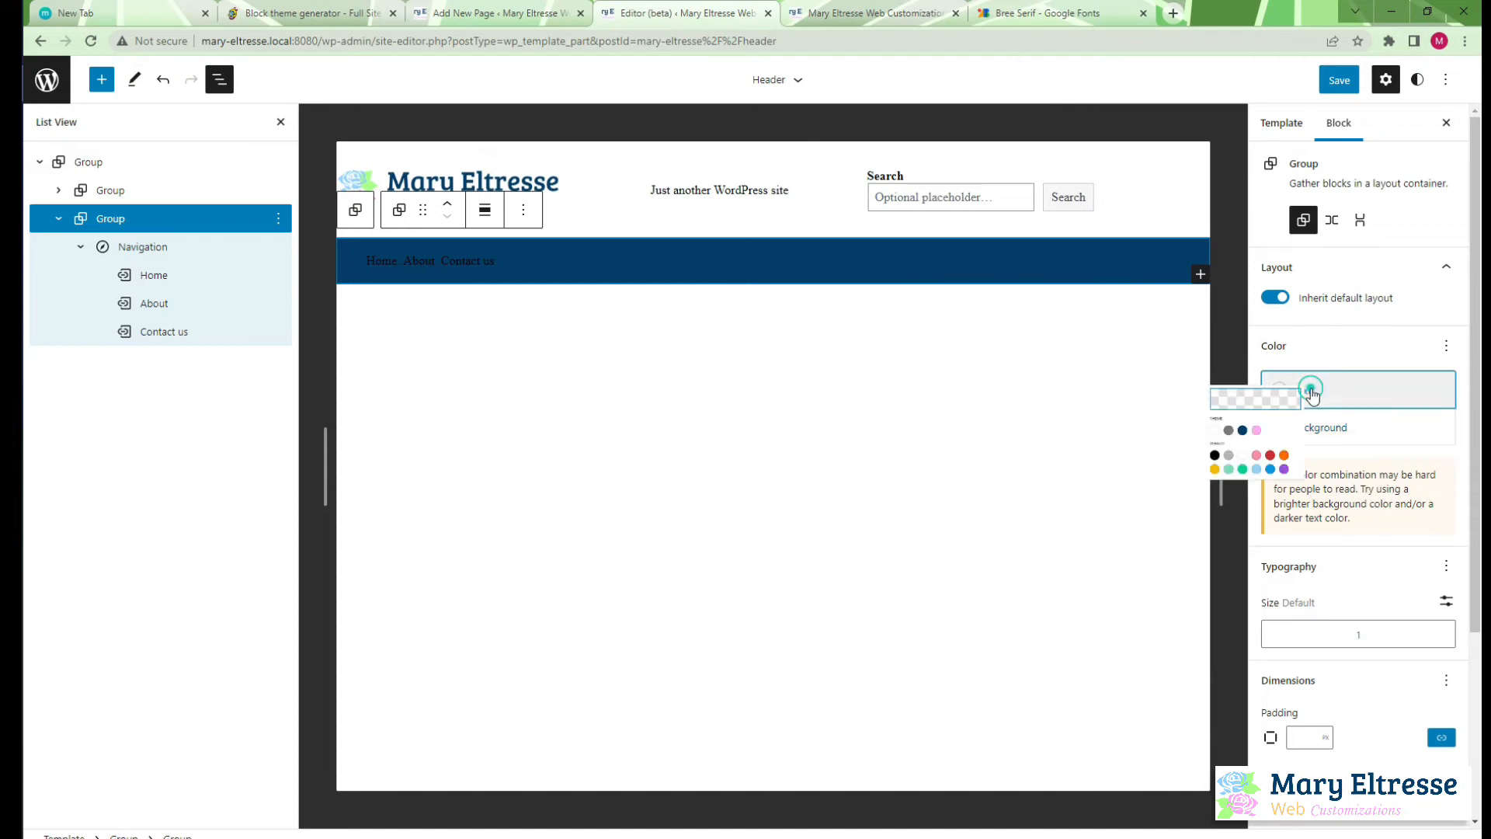
pyautogui.click(1127, 472)
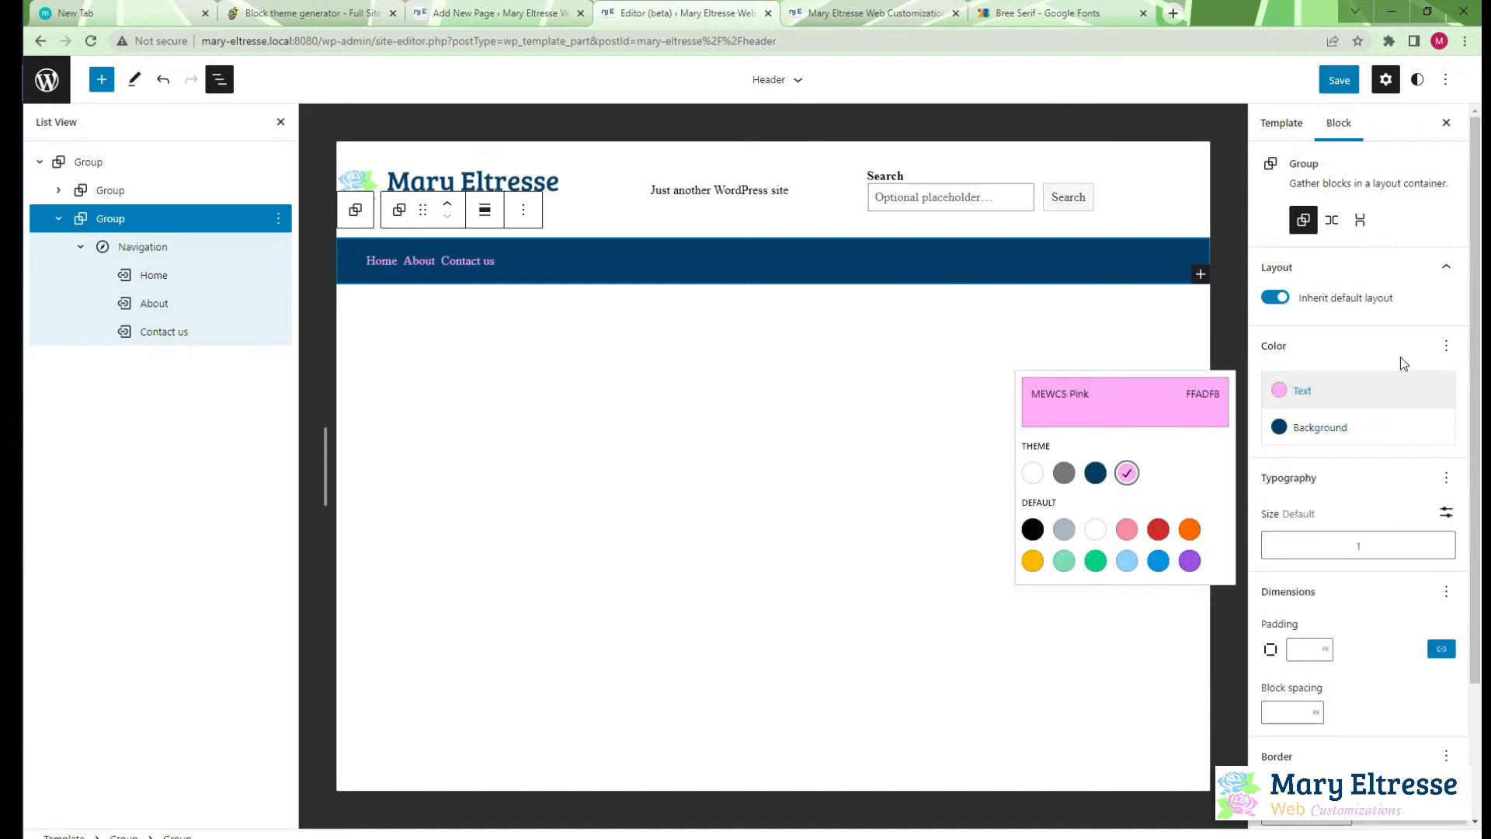
# Enable the letter case setting for the navigation's group and set it to uppercase
pyautogui.scroll(-2, 1407, 607)
pyautogui.scroll(2, 1409, 602)
pyautogui.click(1448, 489)
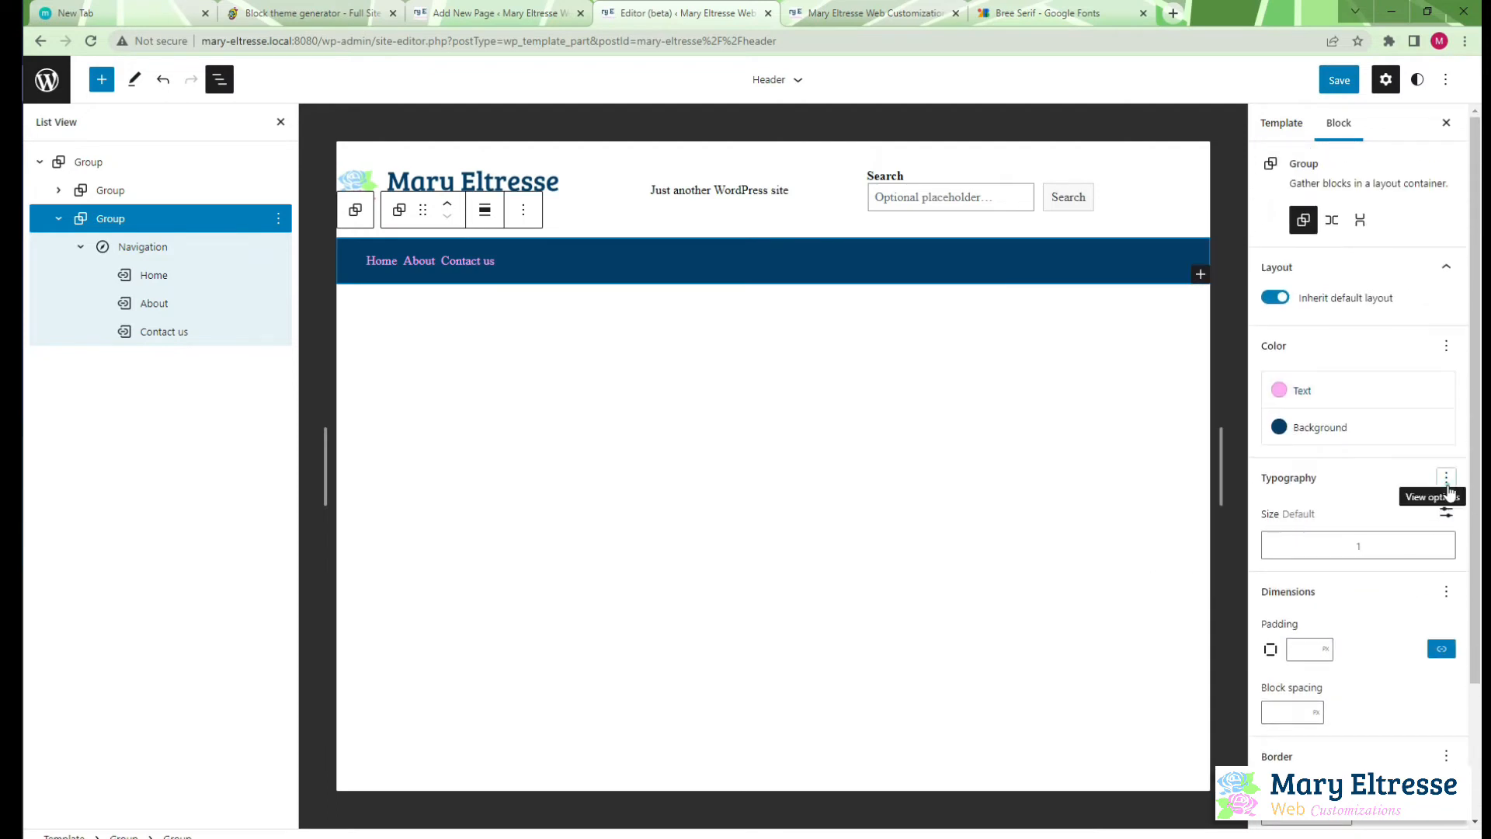
pyautogui.click(1448, 489)
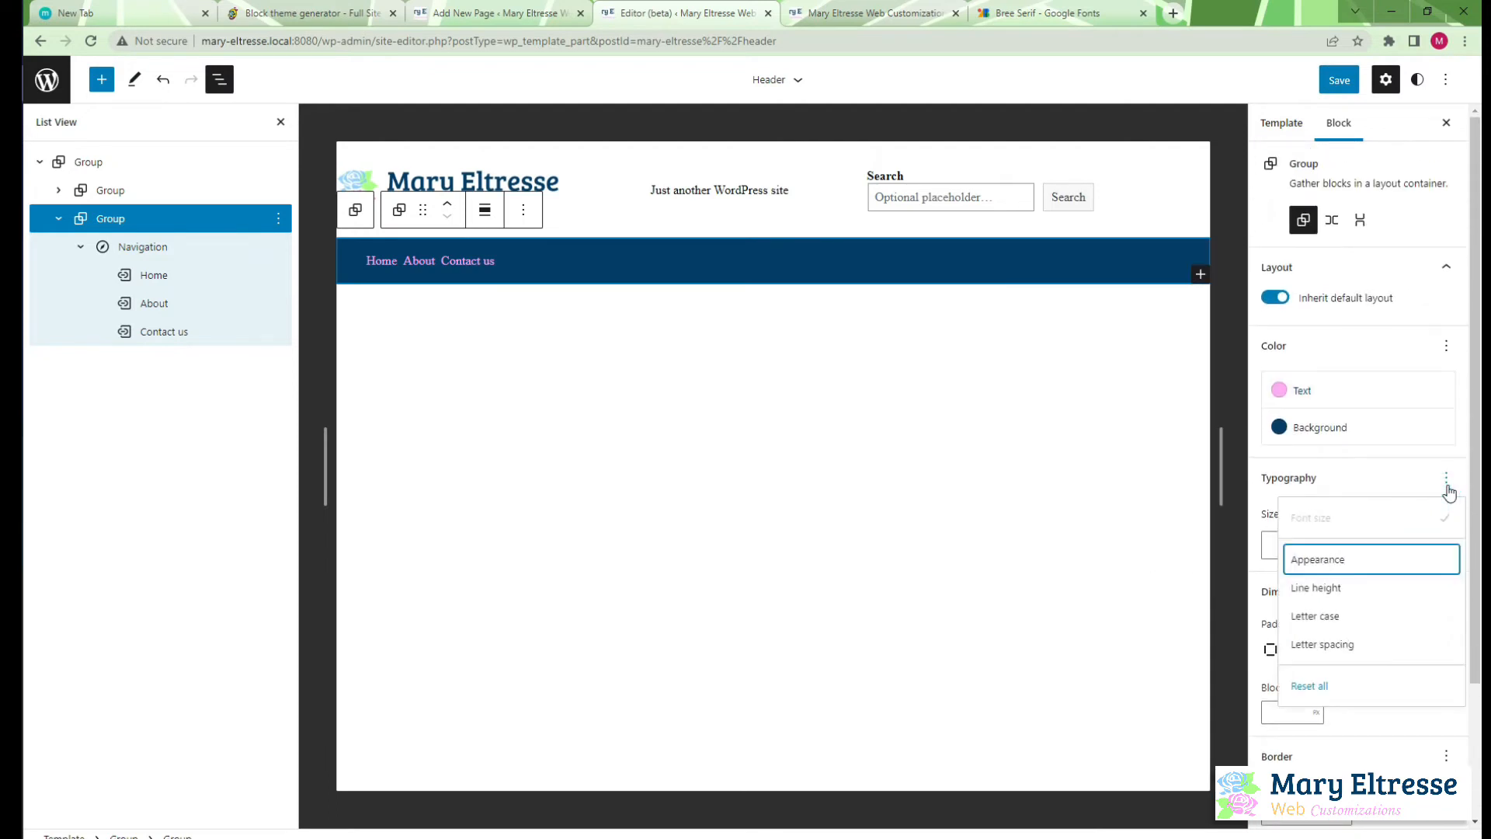
pyautogui.click(1337, 617)
pyautogui.click(1270, 608)
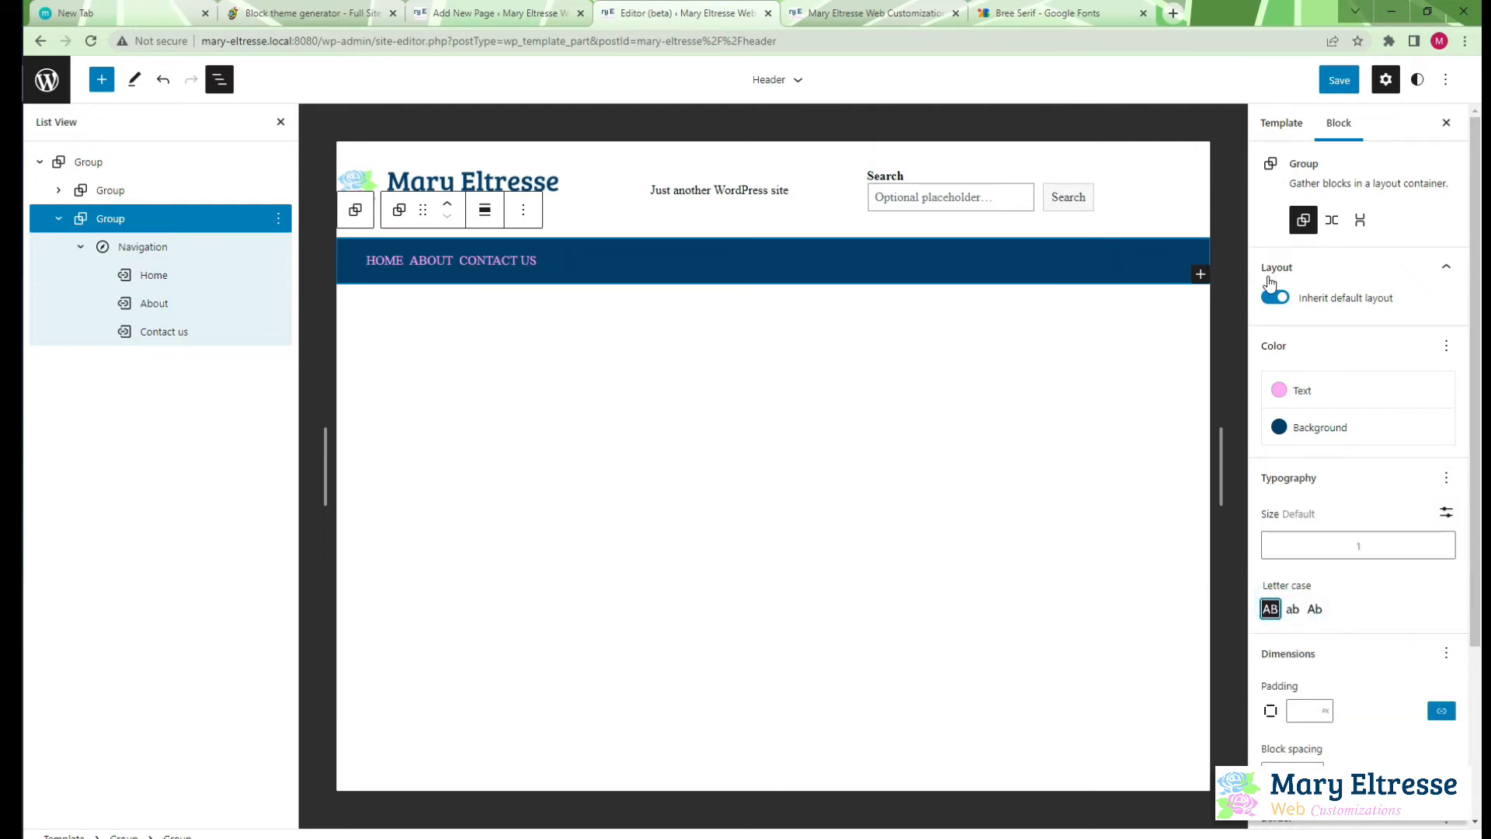
# Save the header changes and check the navigation bar on the live site before returning to the editor
pyautogui.click(1339, 81)
pyautogui.click(1342, 84)
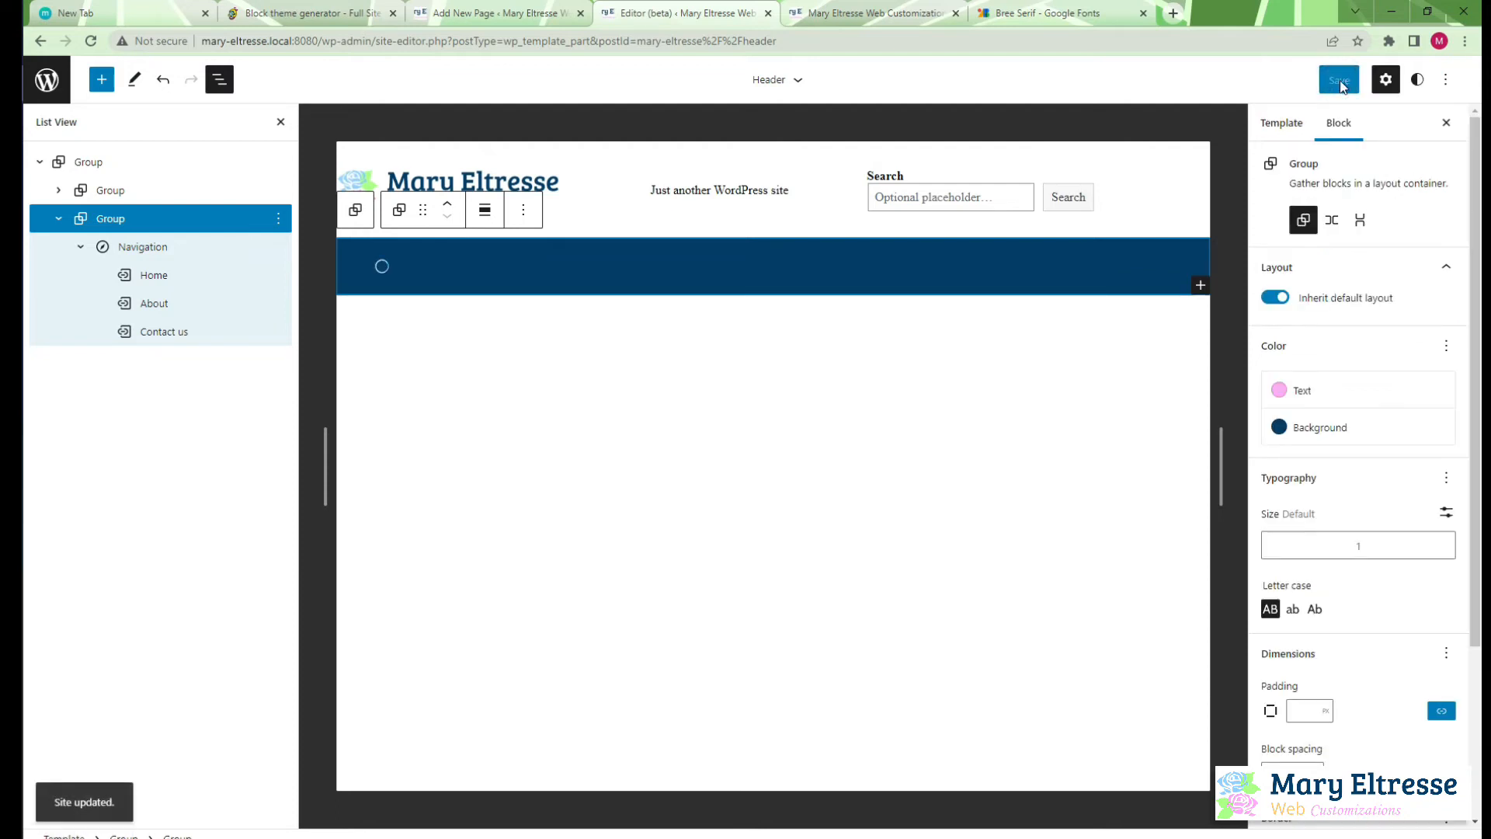
pyautogui.click(889, 11)
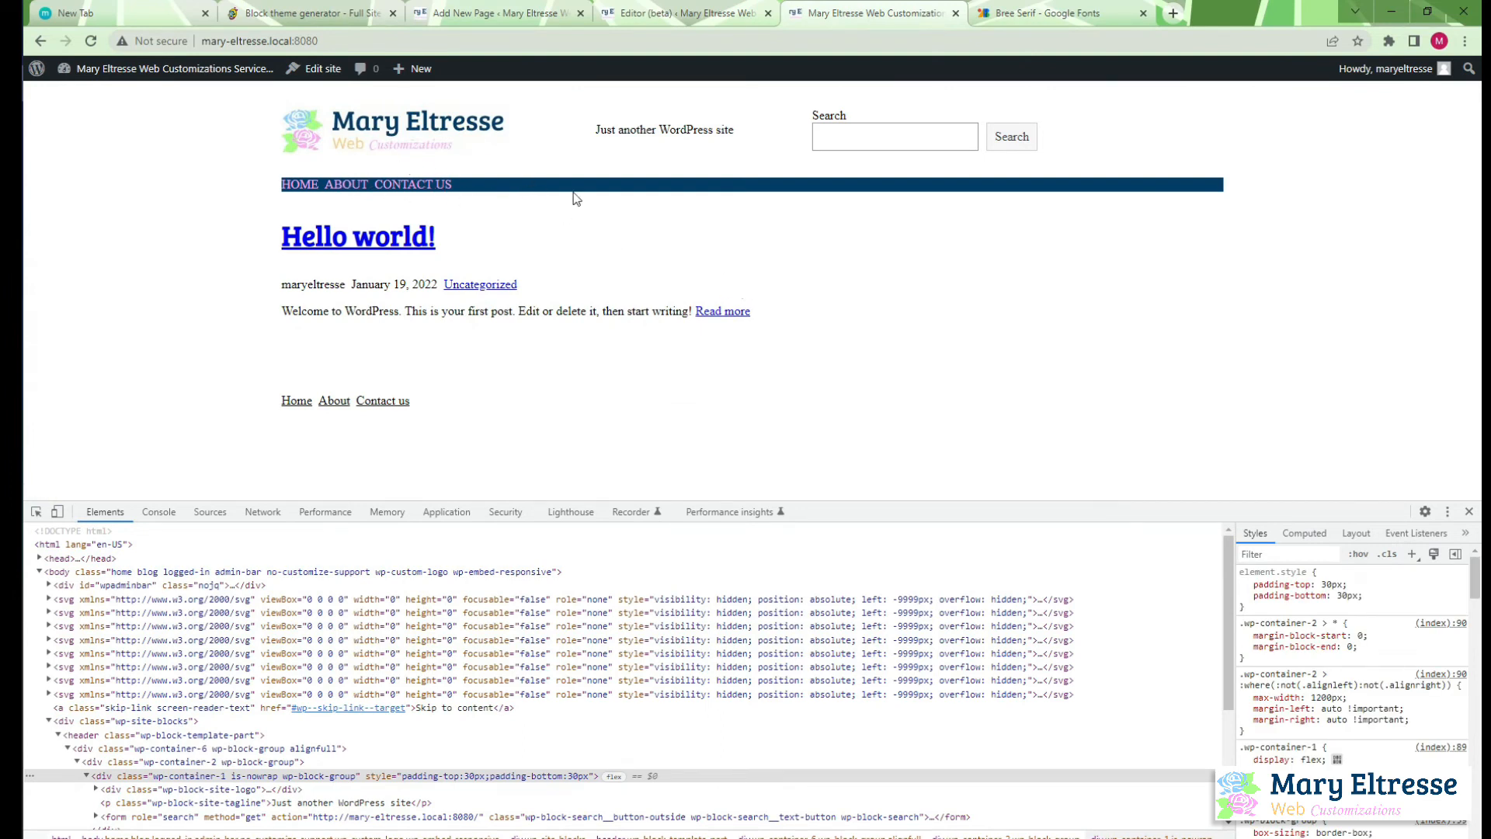
pyautogui.click(713, 14)
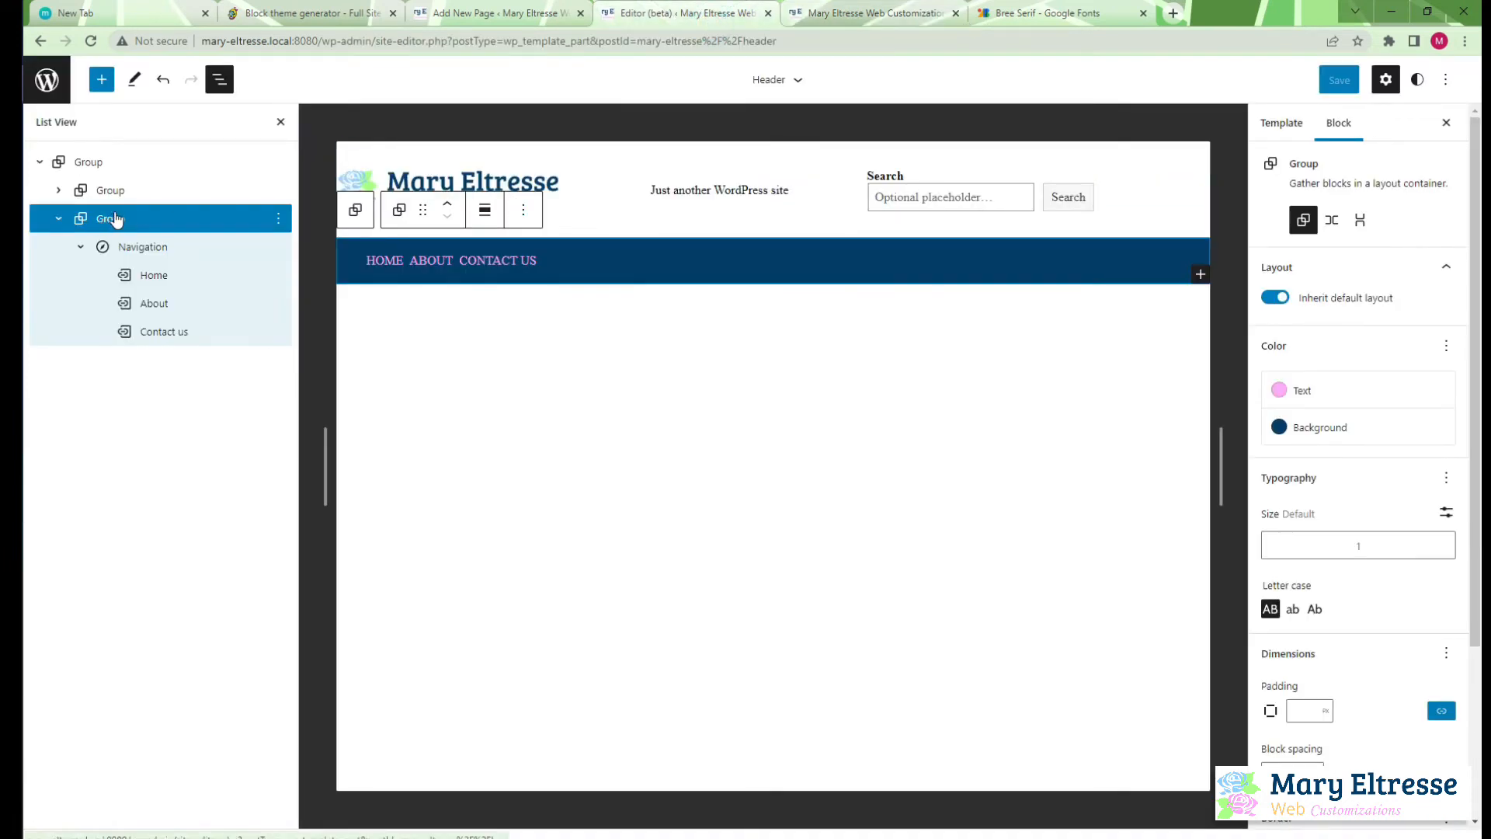
# Insert a paragraph after the outer header group and move the navigation's group out to the top level beneath it
pyautogui.moveTo(137, 216)
pyautogui.mouseDown()
pyautogui.moveTo(127, 272)
pyautogui.moveTo(94, 292)
pyautogui.moveTo(140, 225)
pyautogui.mouseUp()
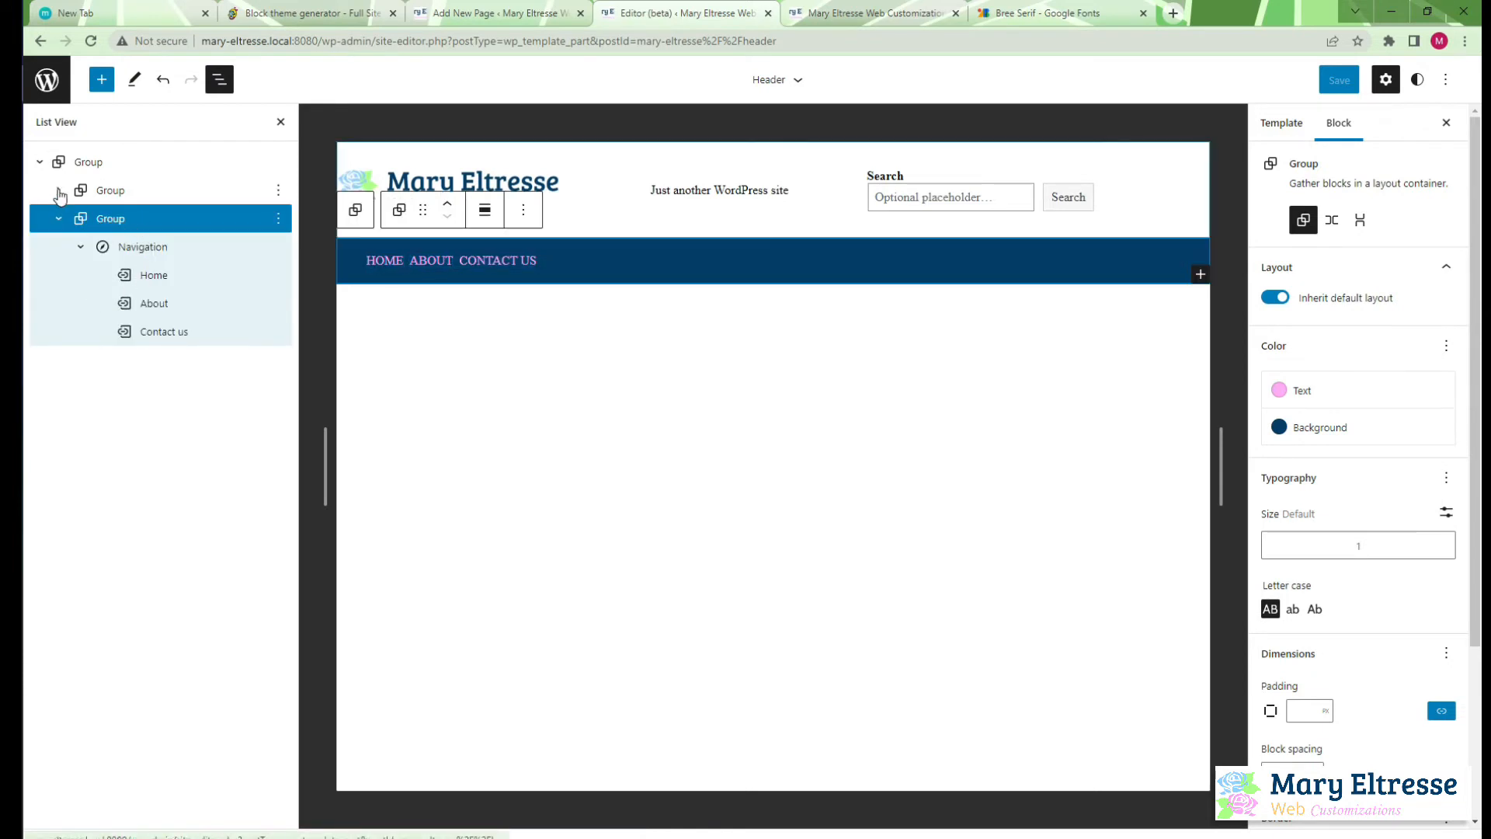
pyautogui.moveTo(61, 222); pyautogui.dragTo(76, 148)
pyautogui.click(274, 162)
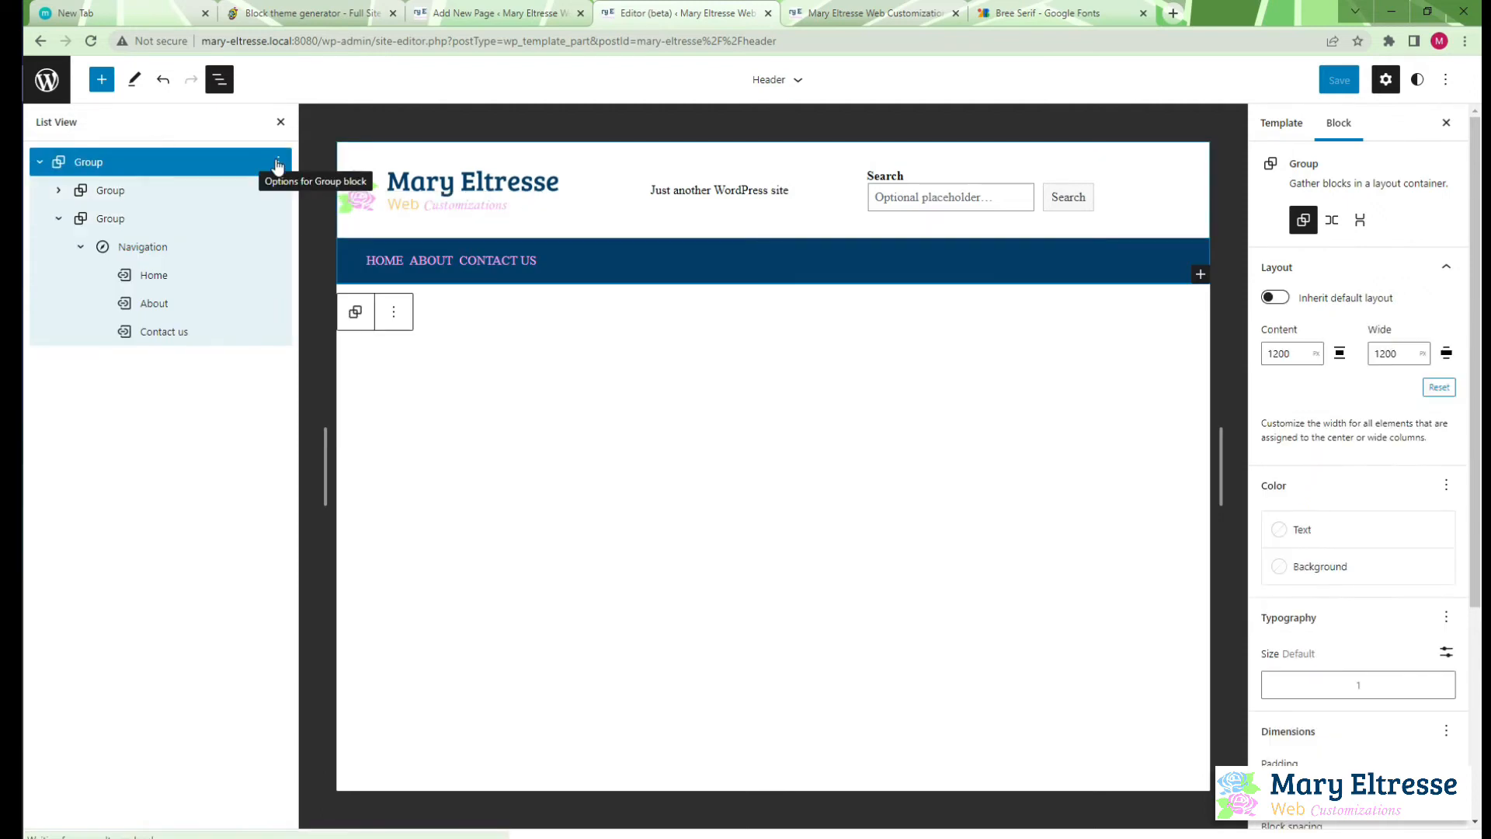
pyautogui.click(276, 161)
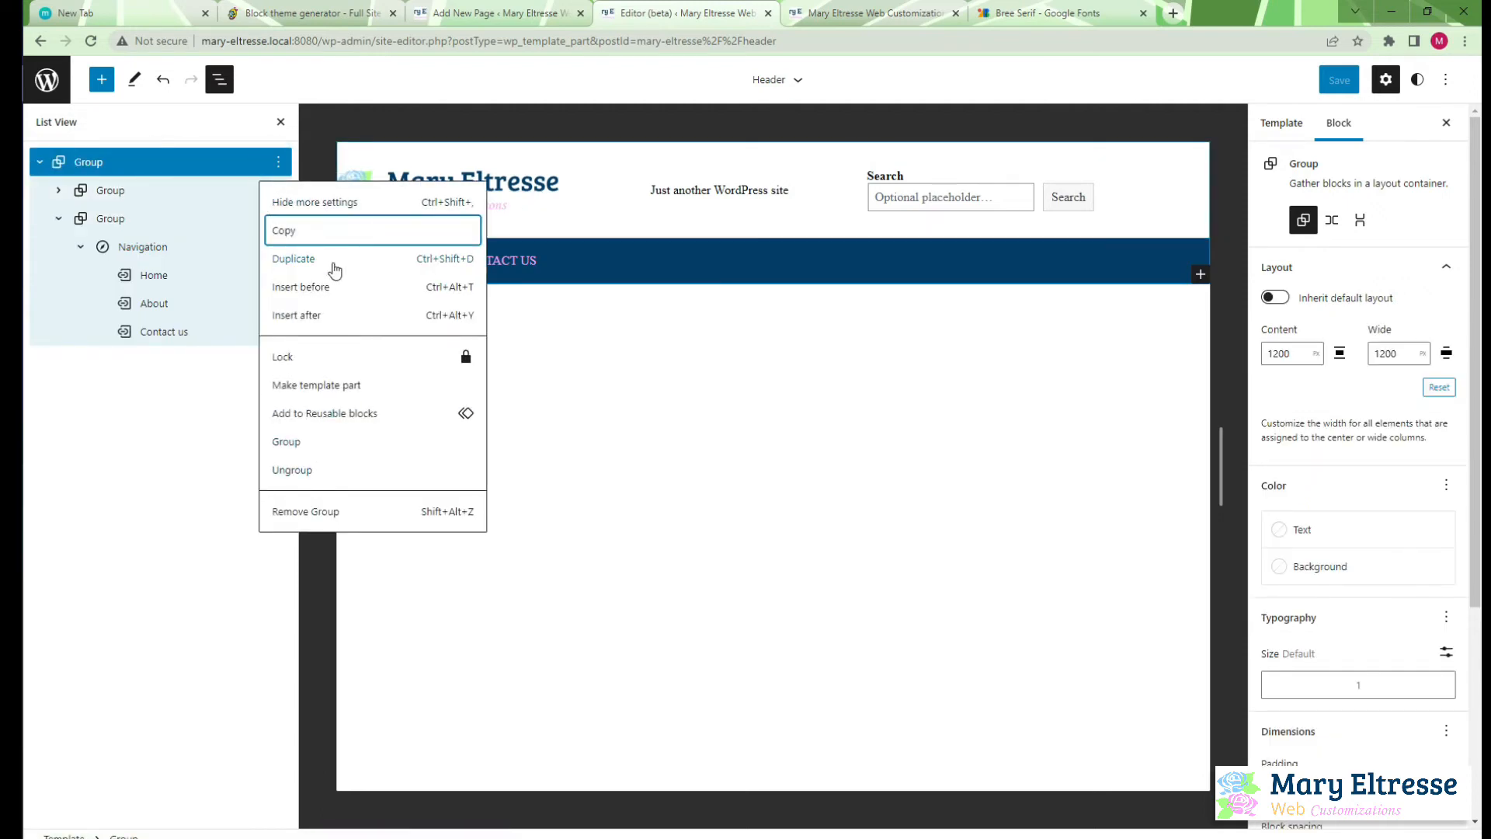
pyautogui.click(307, 314)
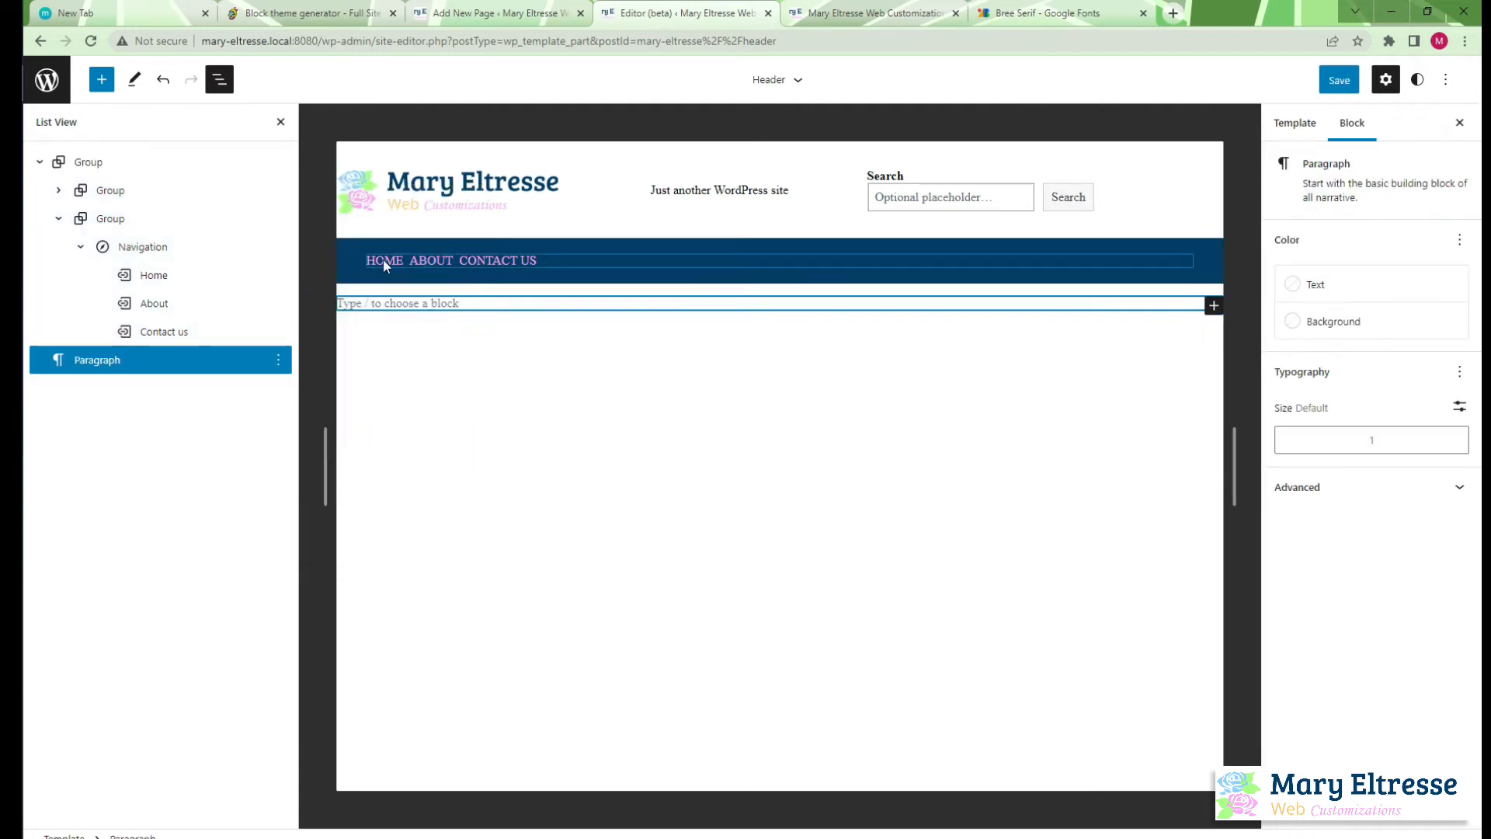
pyautogui.click(107, 220)
pyautogui.moveTo(107, 220)
pyautogui.mouseDown()
pyautogui.moveTo(101, 358)
pyautogui.moveTo(115, 227)
pyautogui.moveTo(104, 235)
pyautogui.mouseUp()
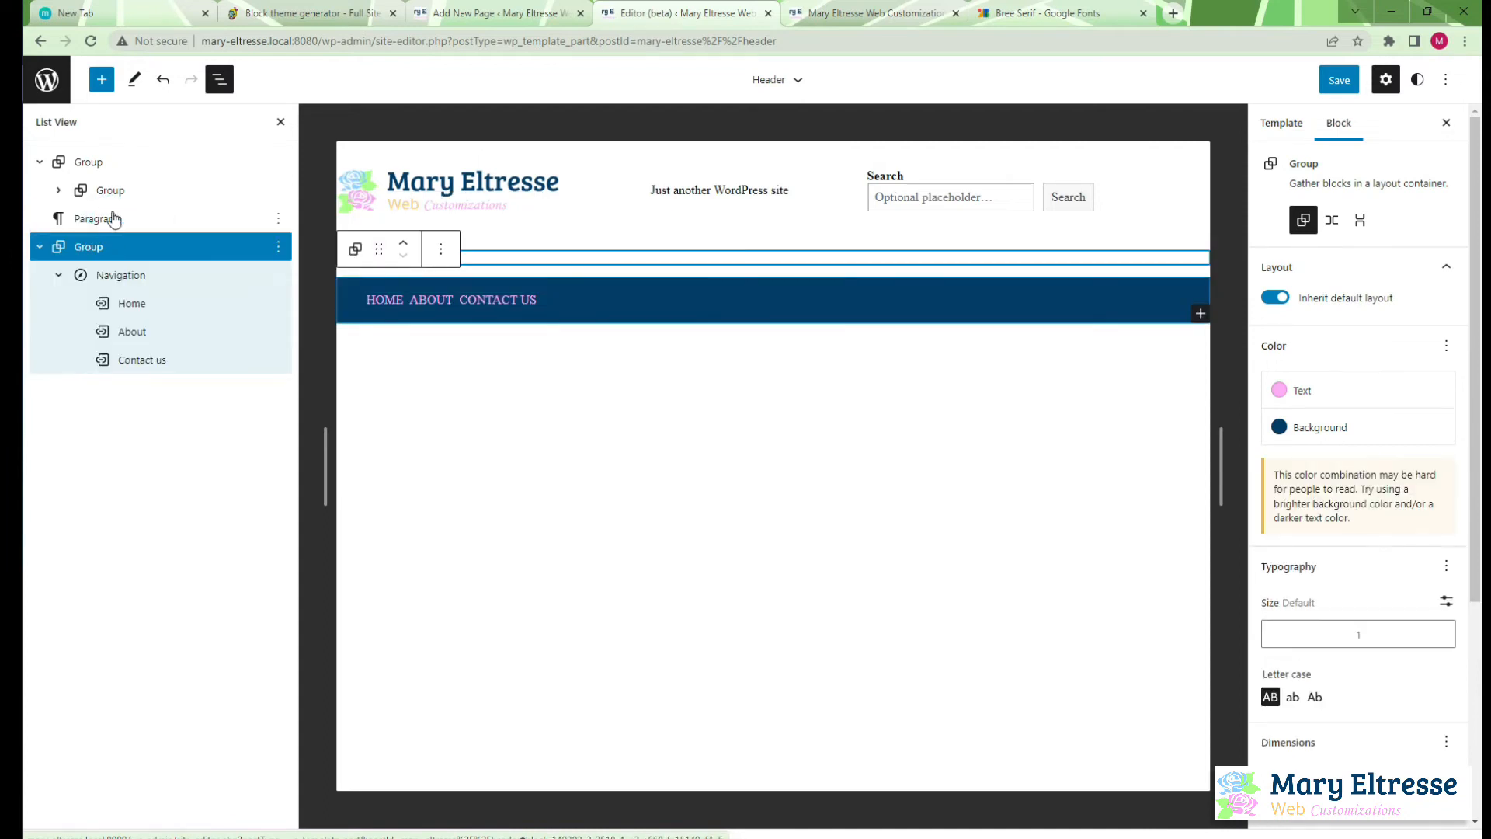
# Remove the empty paragraph between the two top-level header groups
pyautogui.click(101, 219)
pyautogui.click(278, 218)
pyautogui.click(333, 597)
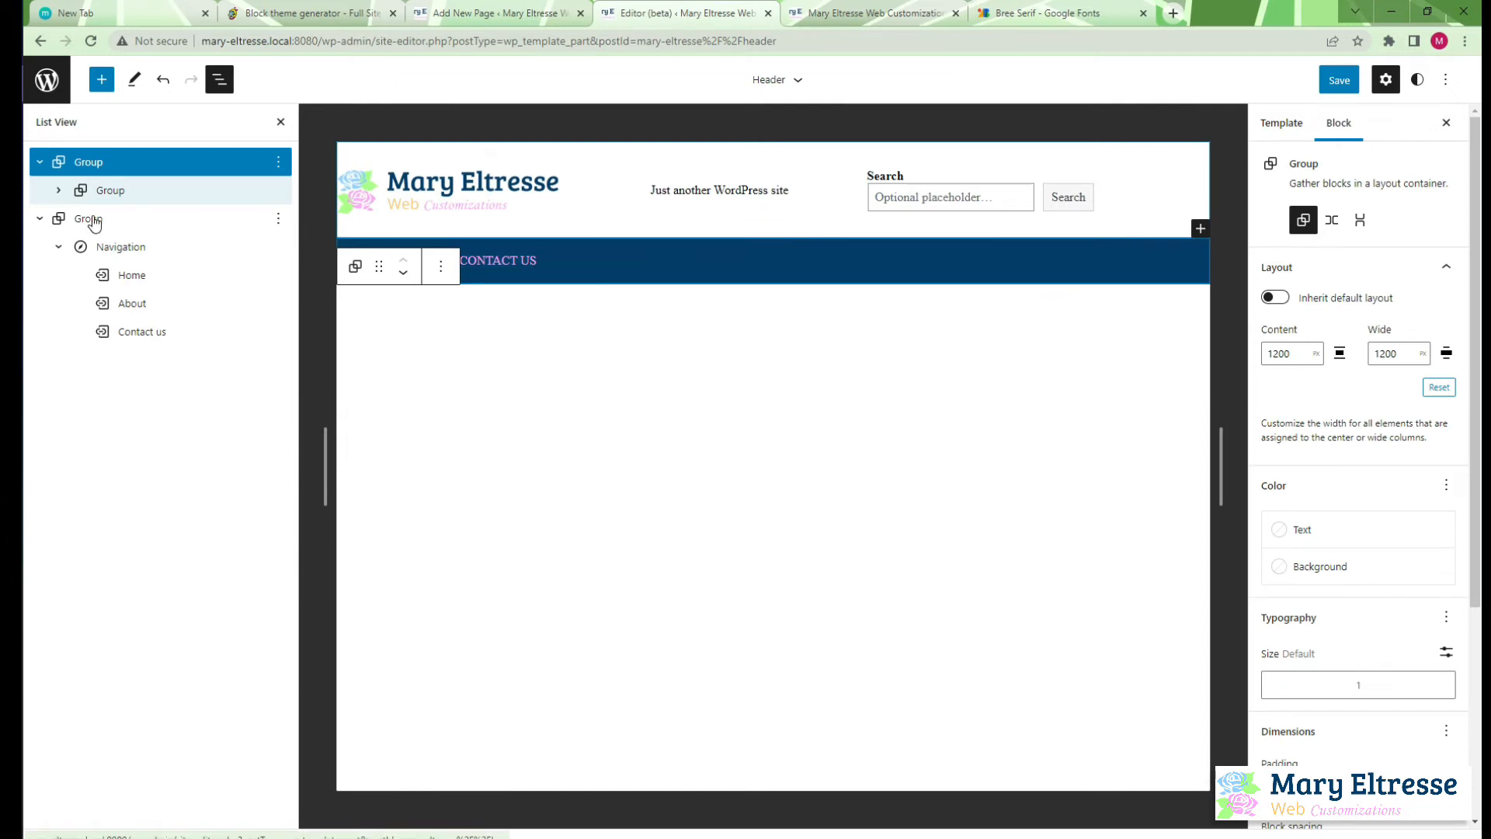
# Save the header and reload the live site to check the width of the navigation bar's background
pyautogui.click(1339, 80)
pyautogui.click(1340, 81)
pyautogui.click(870, 14)
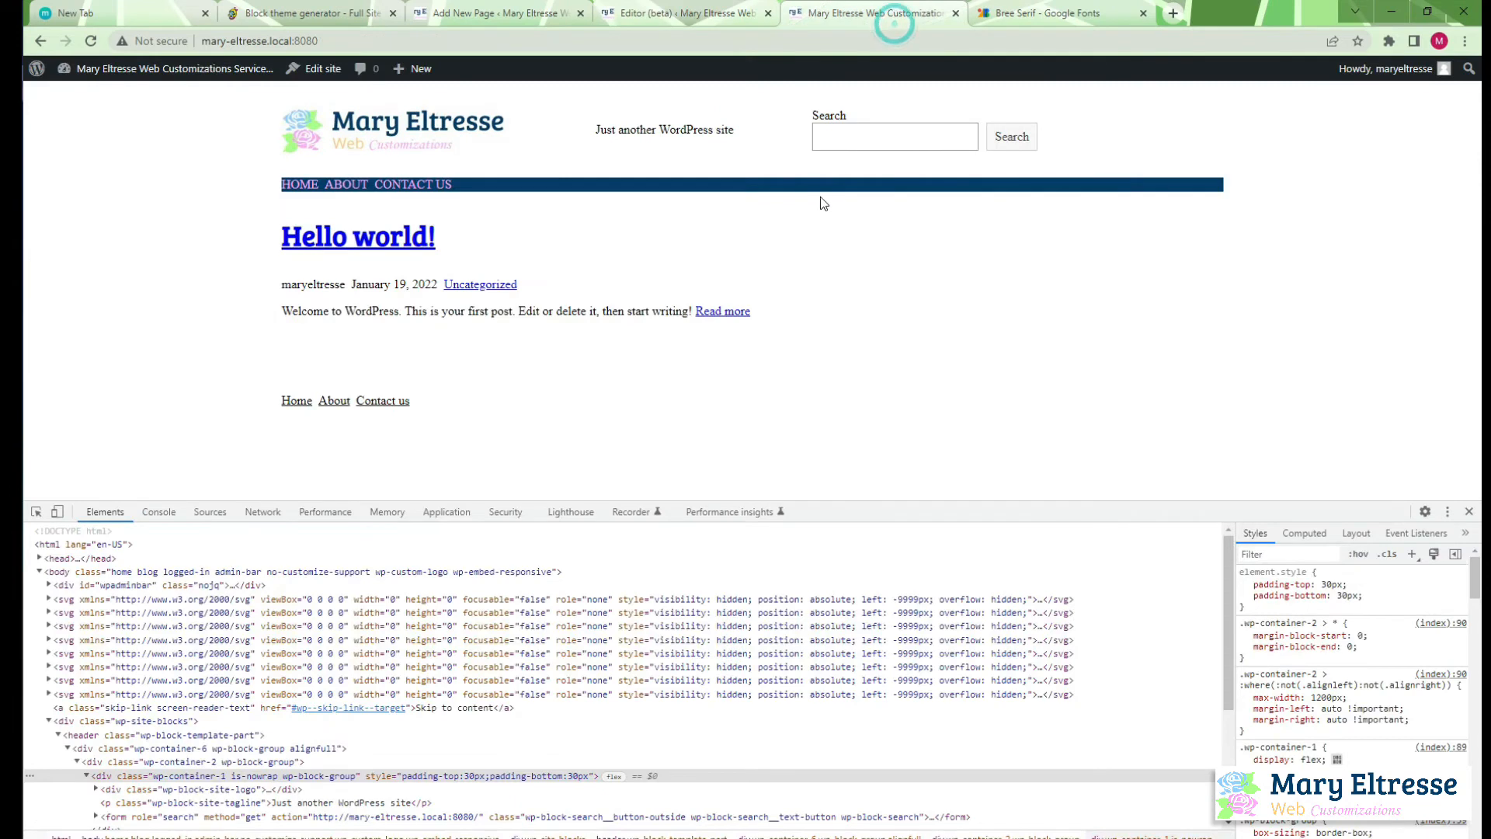
pyautogui.press('F5')
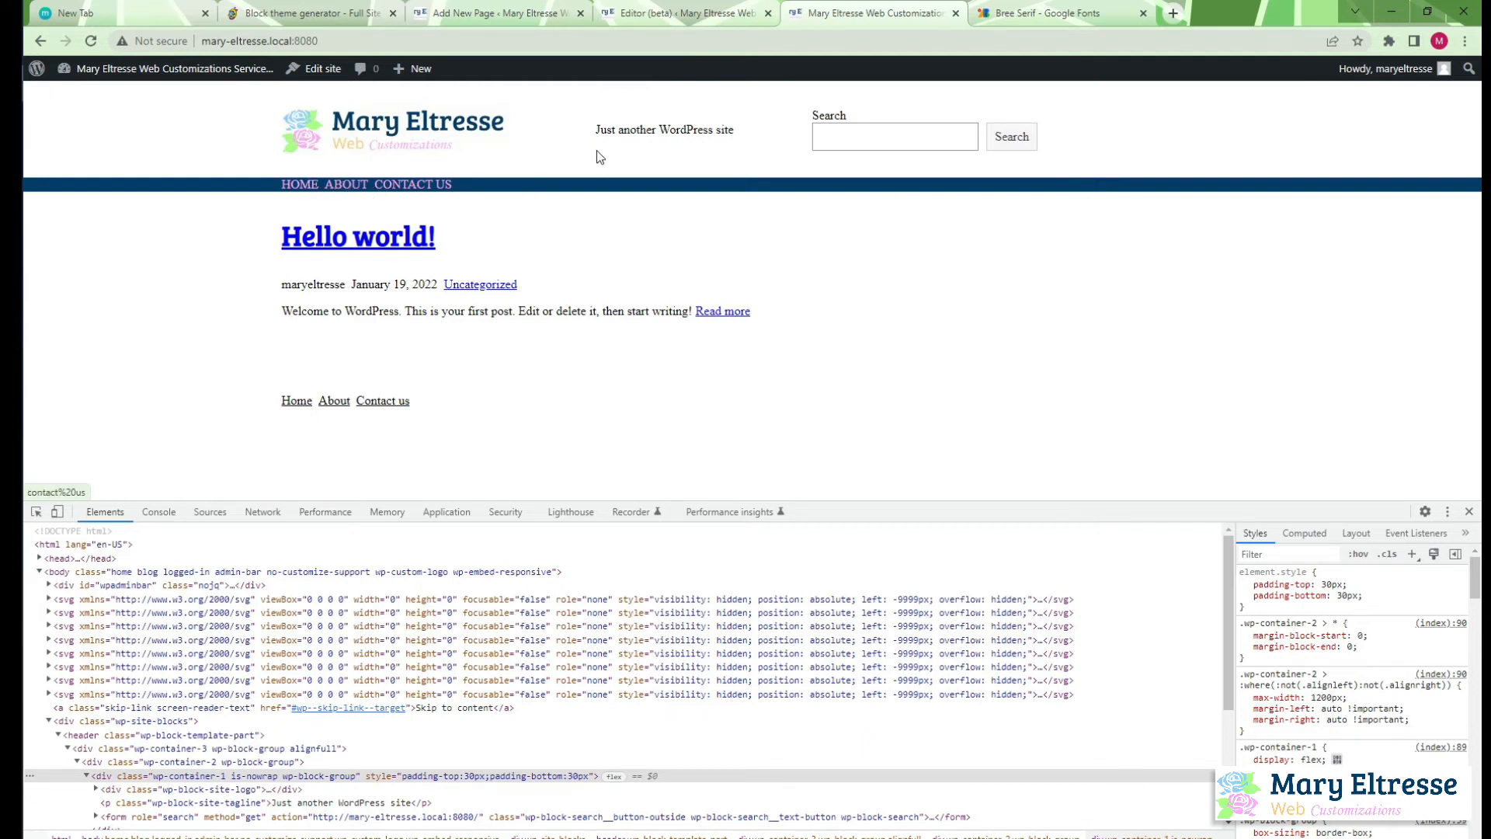
pyautogui.click(682, 13)
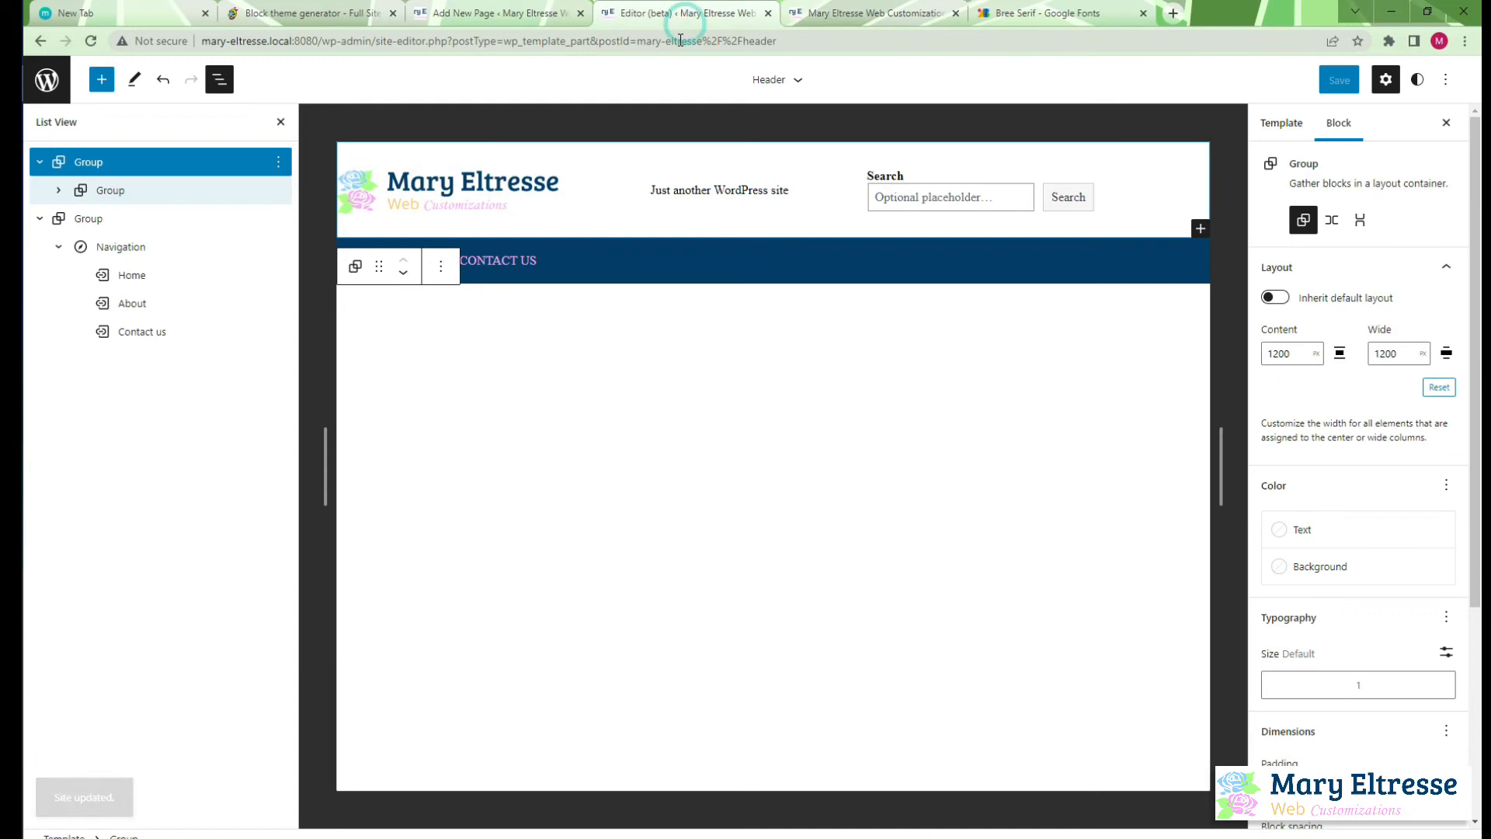
# Set the Navigation block's block spacing to 30 px
pyautogui.click(134, 247)
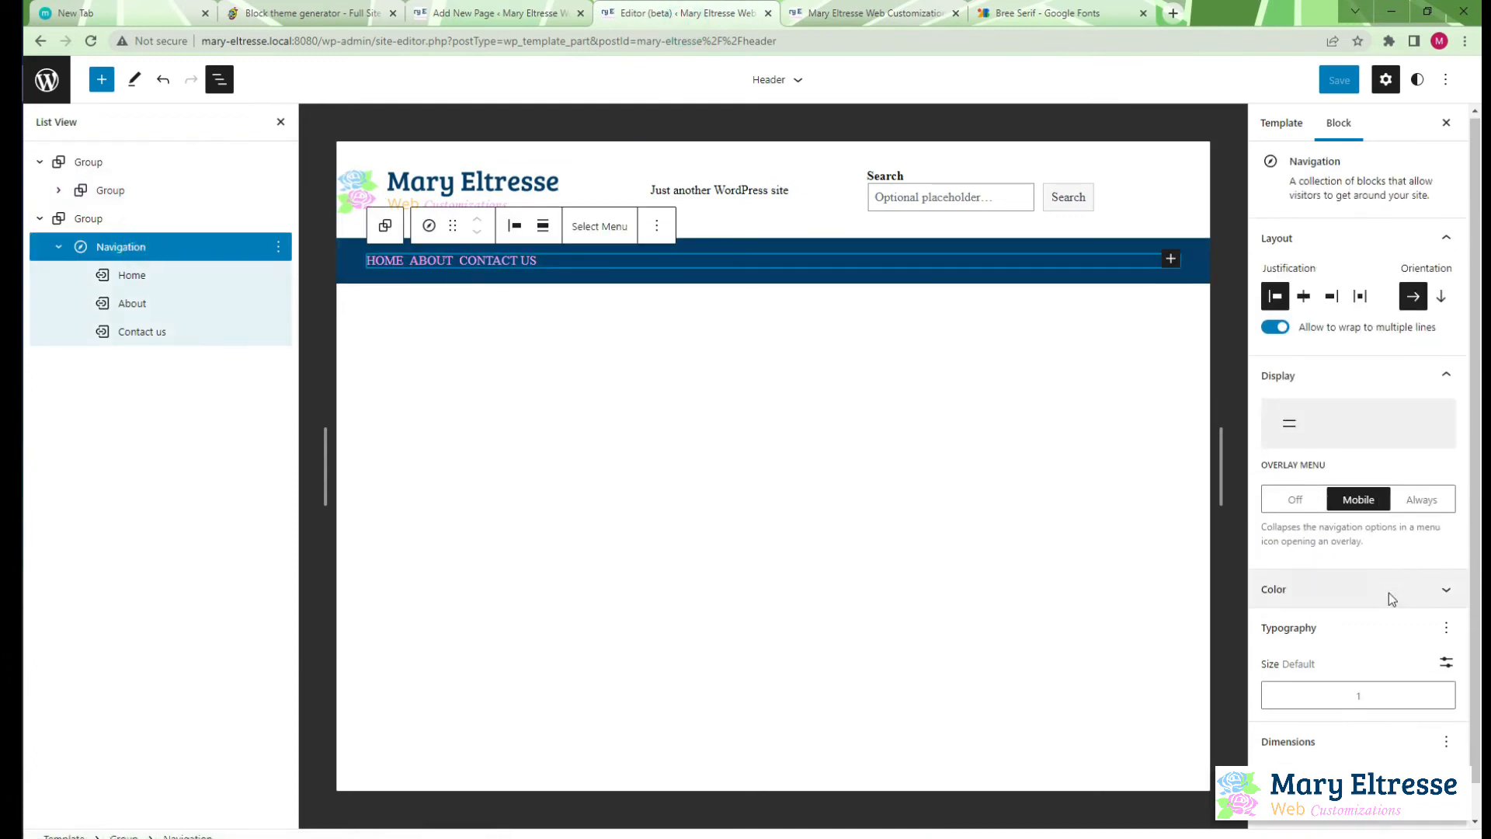
pyautogui.scroll(-1, 1391, 599)
pyautogui.click(1286, 757)
pyautogui.write('15')
pyautogui.moveTo(1285, 759); pyautogui.dragTo(1254, 765)
pyautogui.write('30')
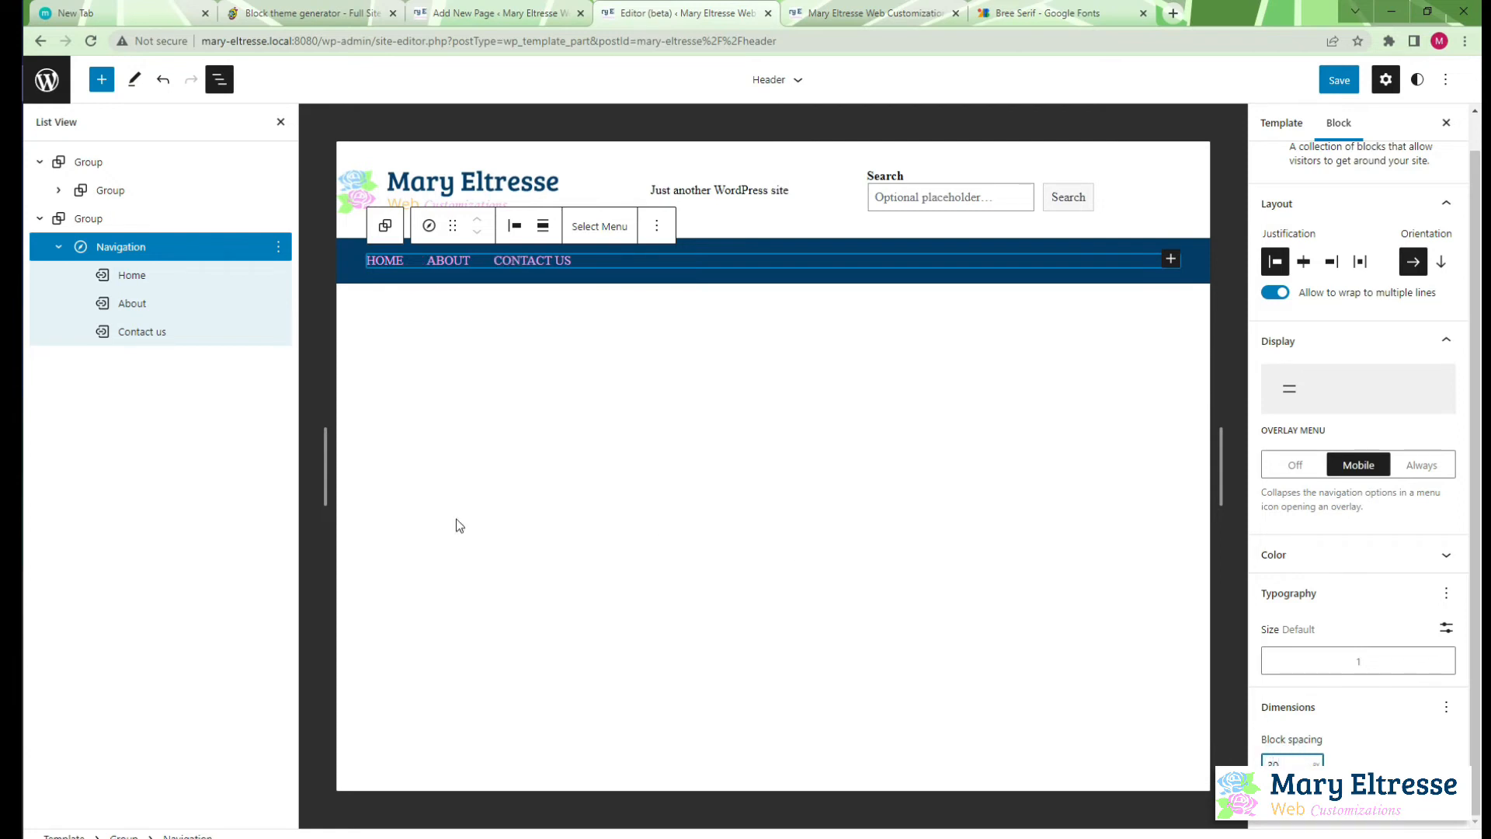
# Give the navigation's group 15 px padding on all sides and save the header
pyautogui.click(118, 222)
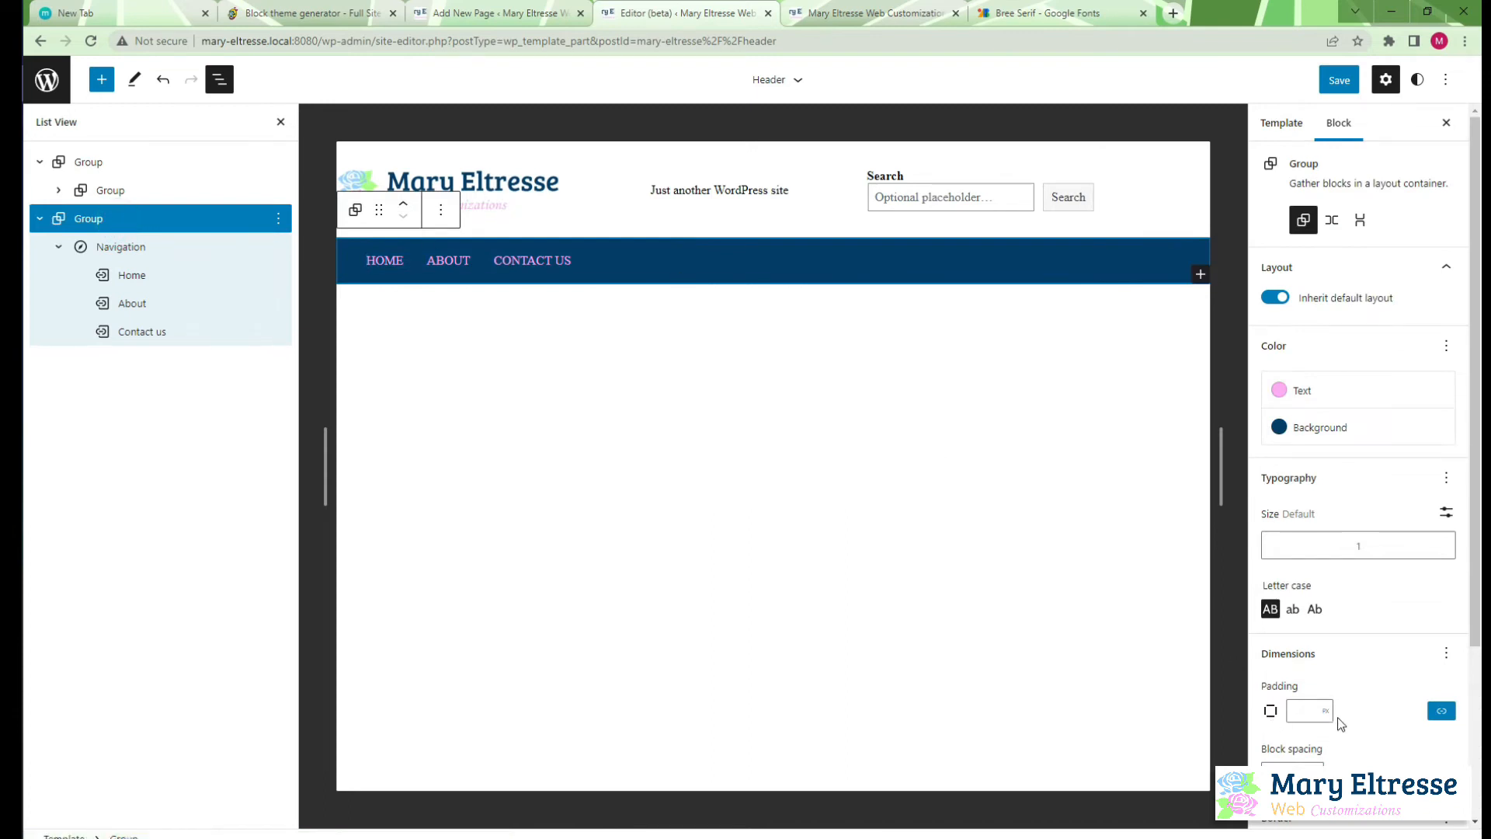
pyautogui.click(1309, 712)
pyautogui.click(1338, 77)
pyautogui.click(1339, 74)
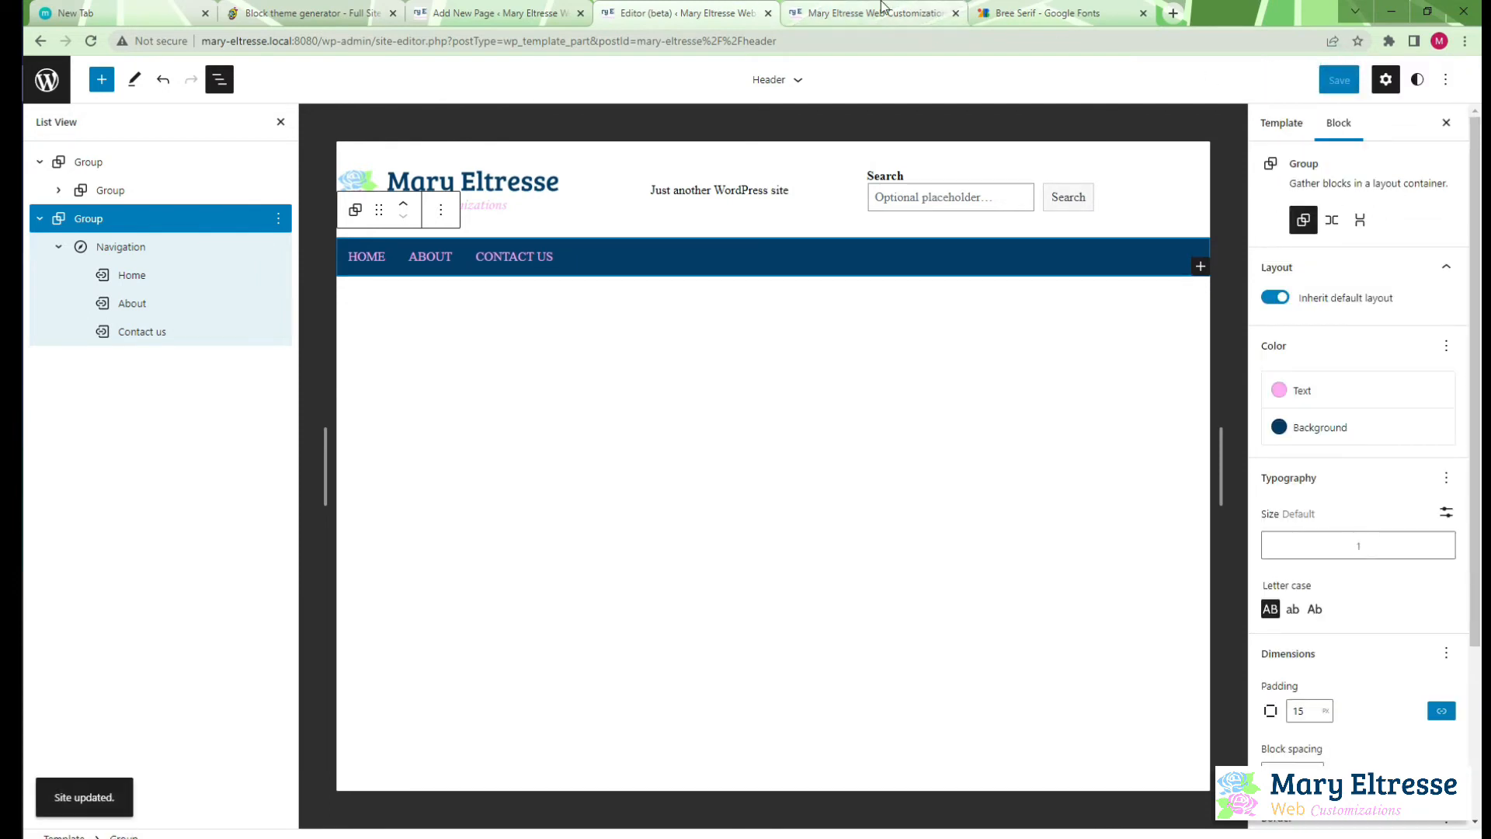
# Reload the live site to check the navigation bar's padding and link spacing, and return to the editor
pyautogui.click(870, 13)
pyautogui.click(90, 41)
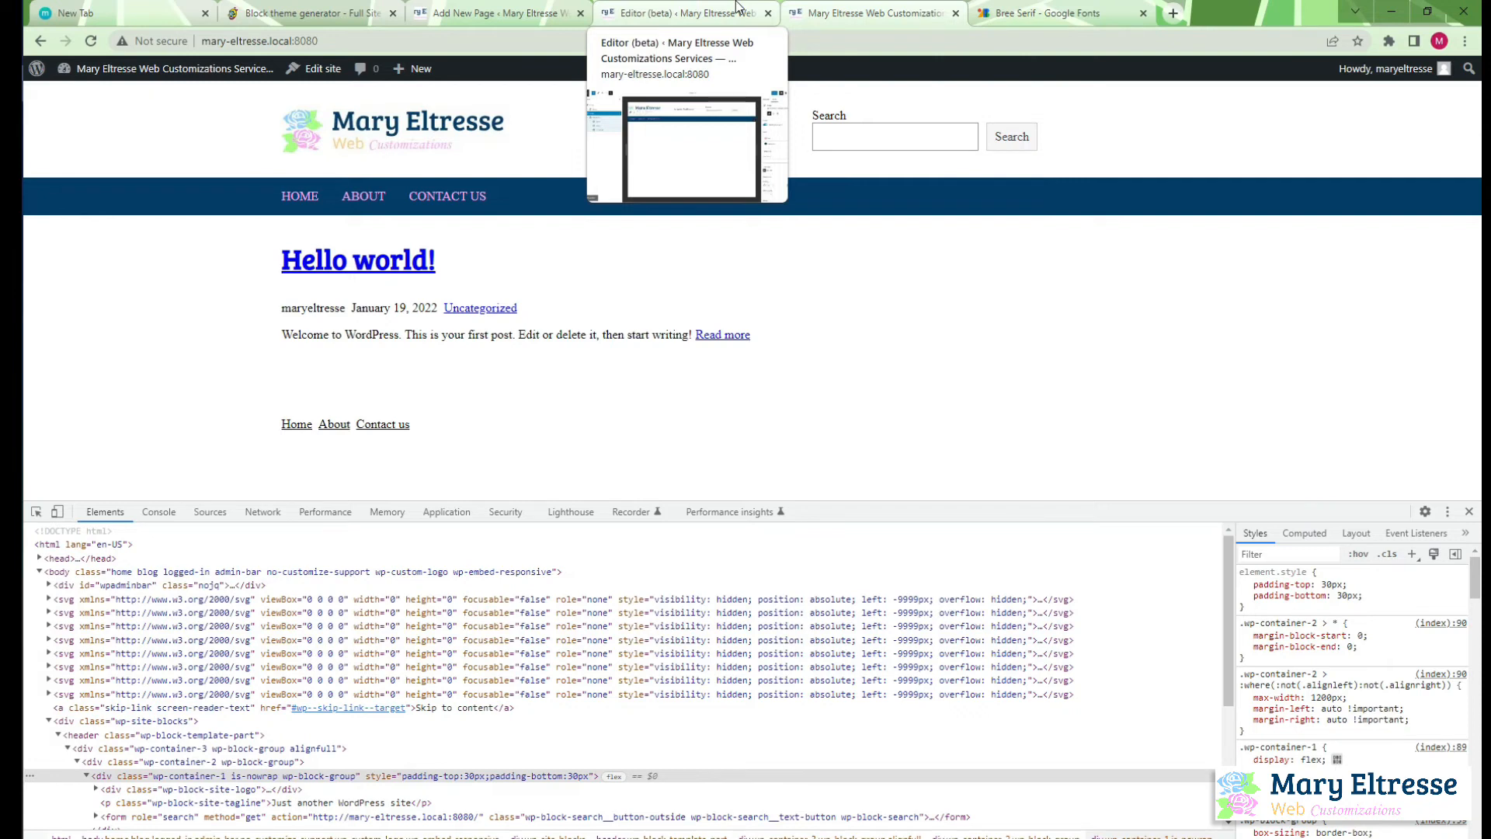
pyautogui.click(712, 8)
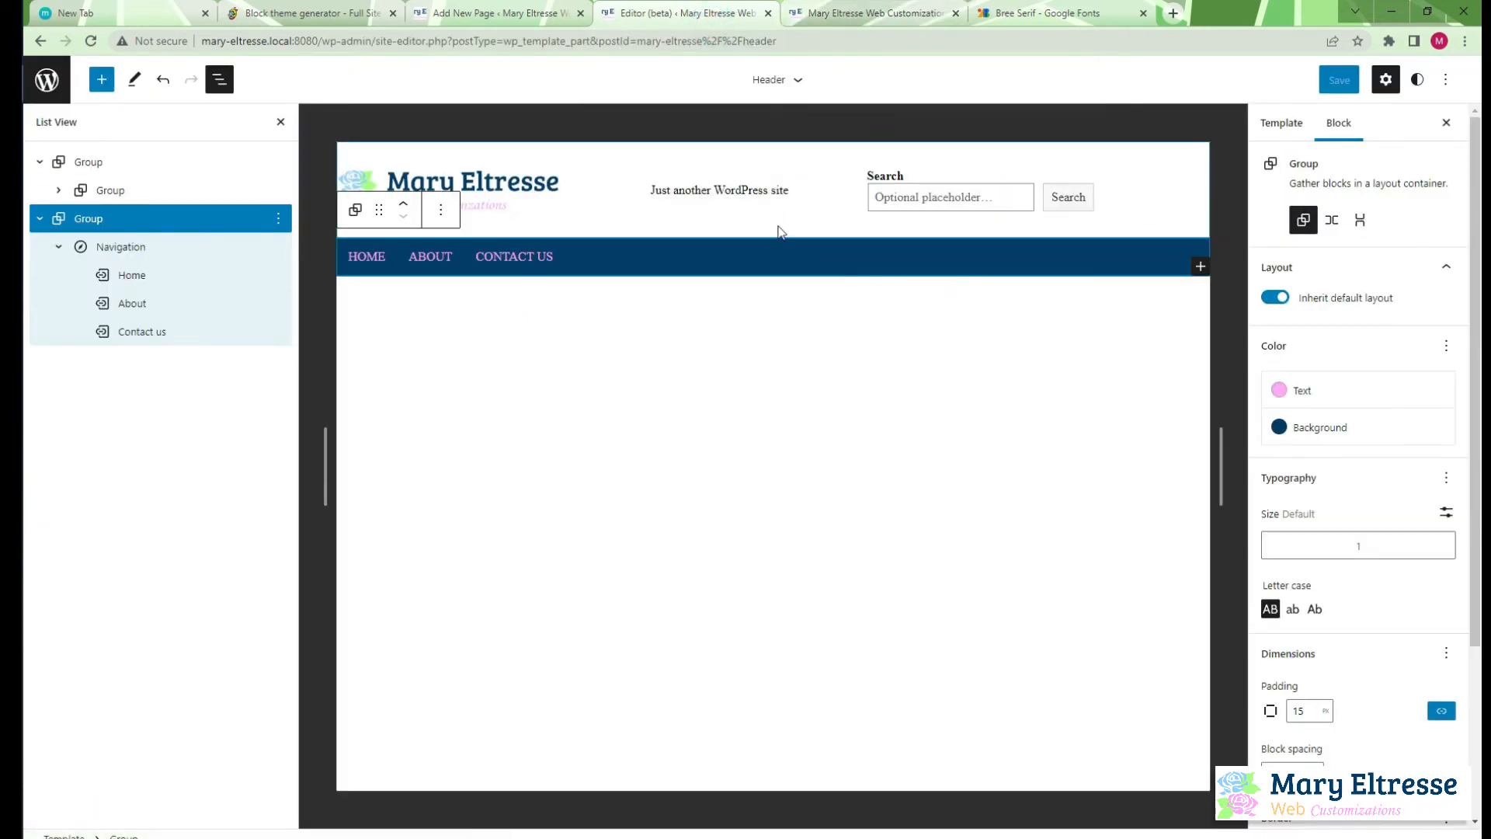
# Switch to Atom and open header.html from the mary-eltresse theme's parts folder
pyautogui.moveTo(635, 187)
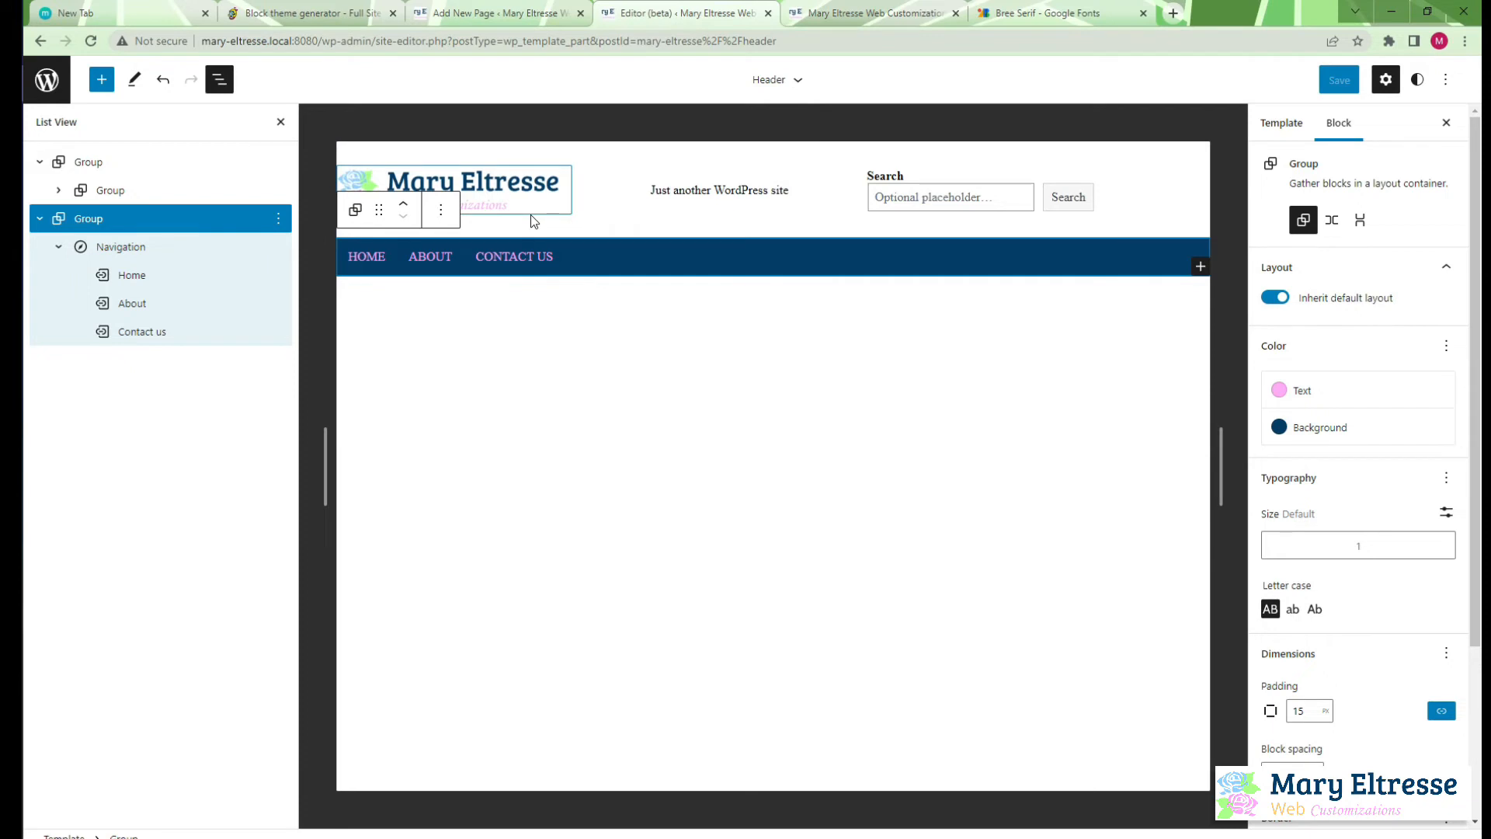
pyautogui.click(10, 158)
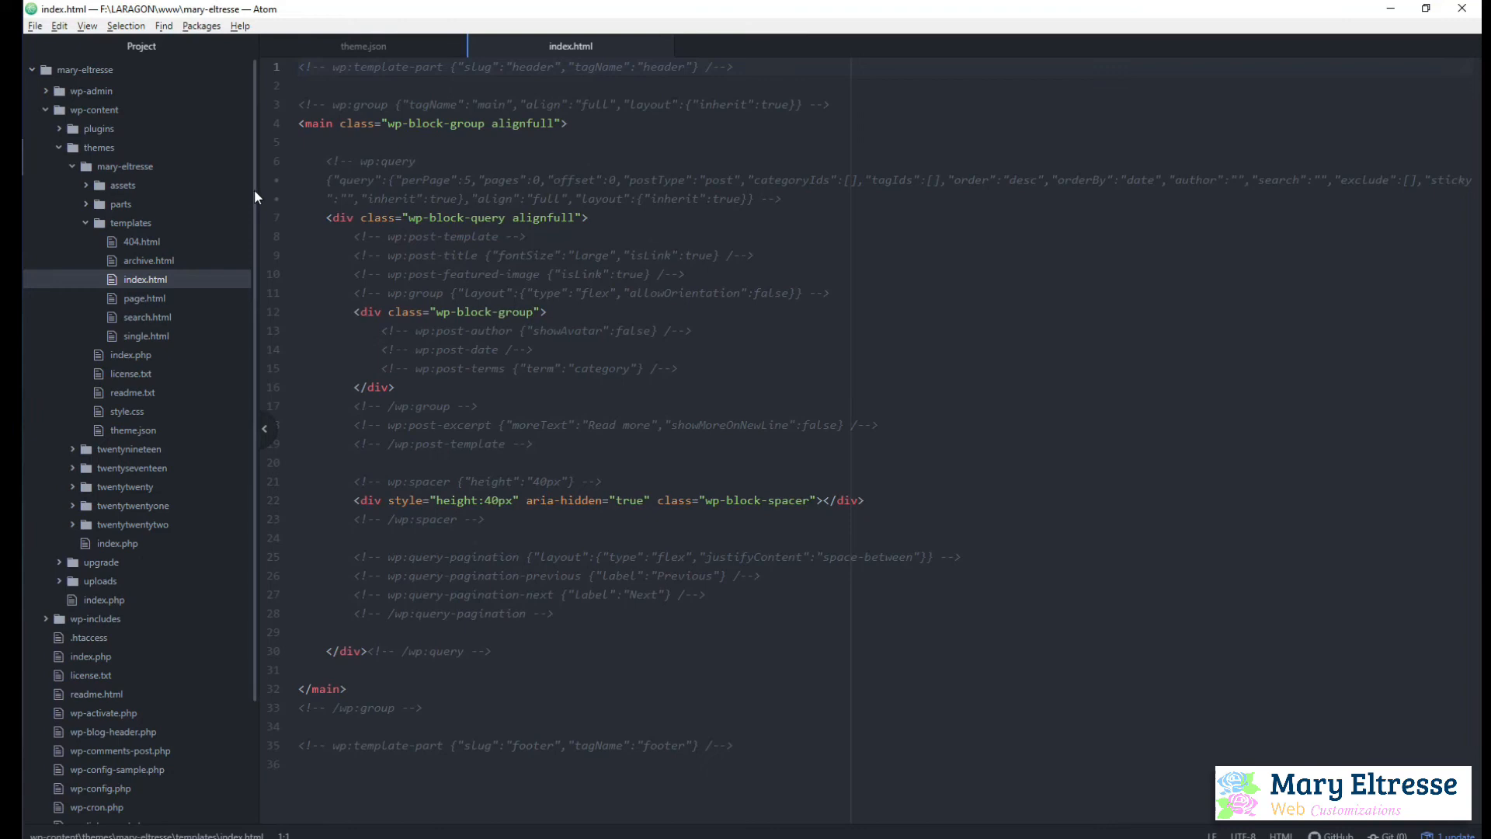
pyautogui.click(117, 205)
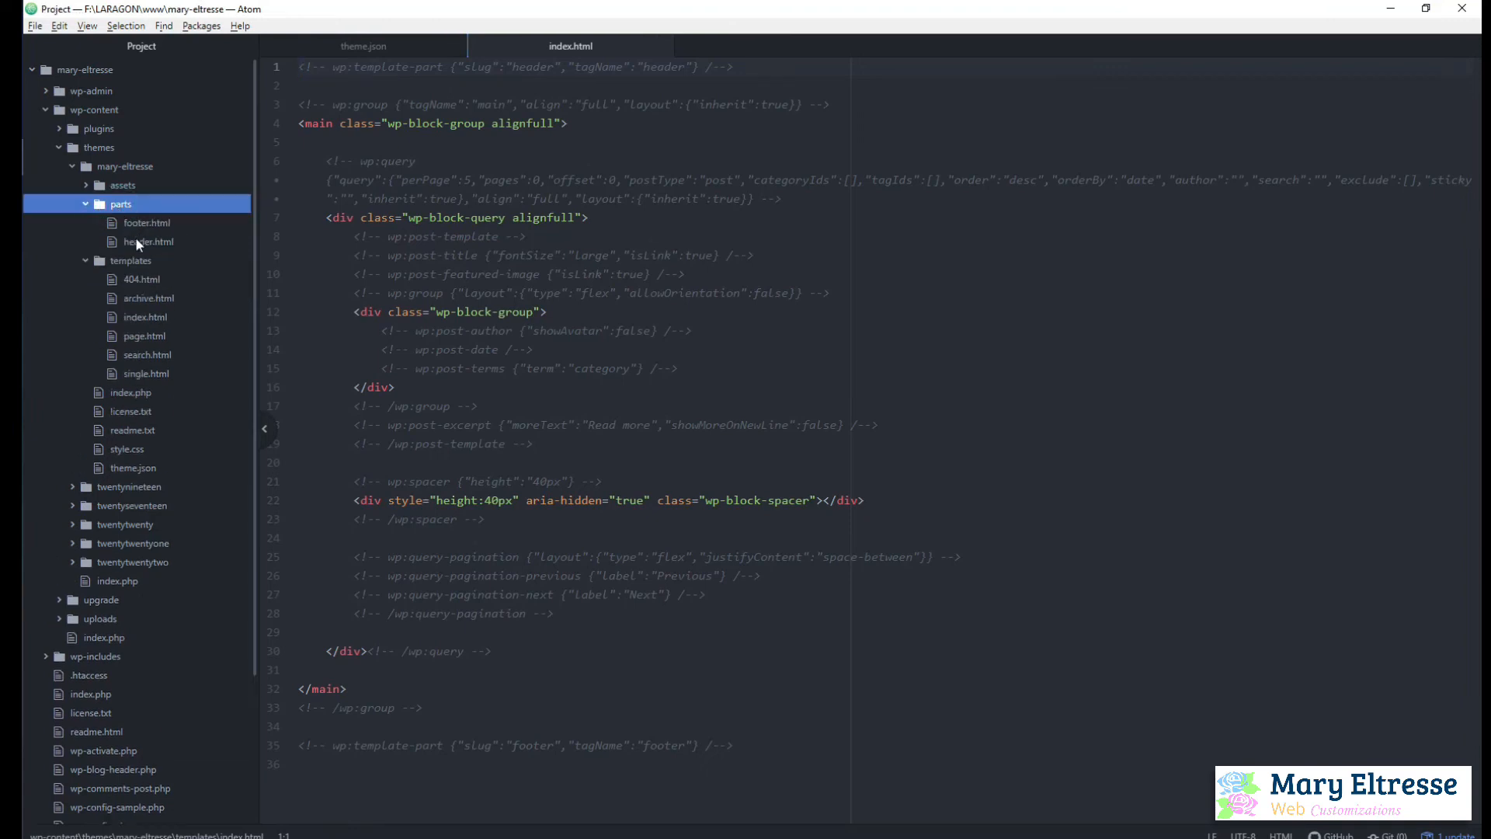
pyautogui.click(143, 242)
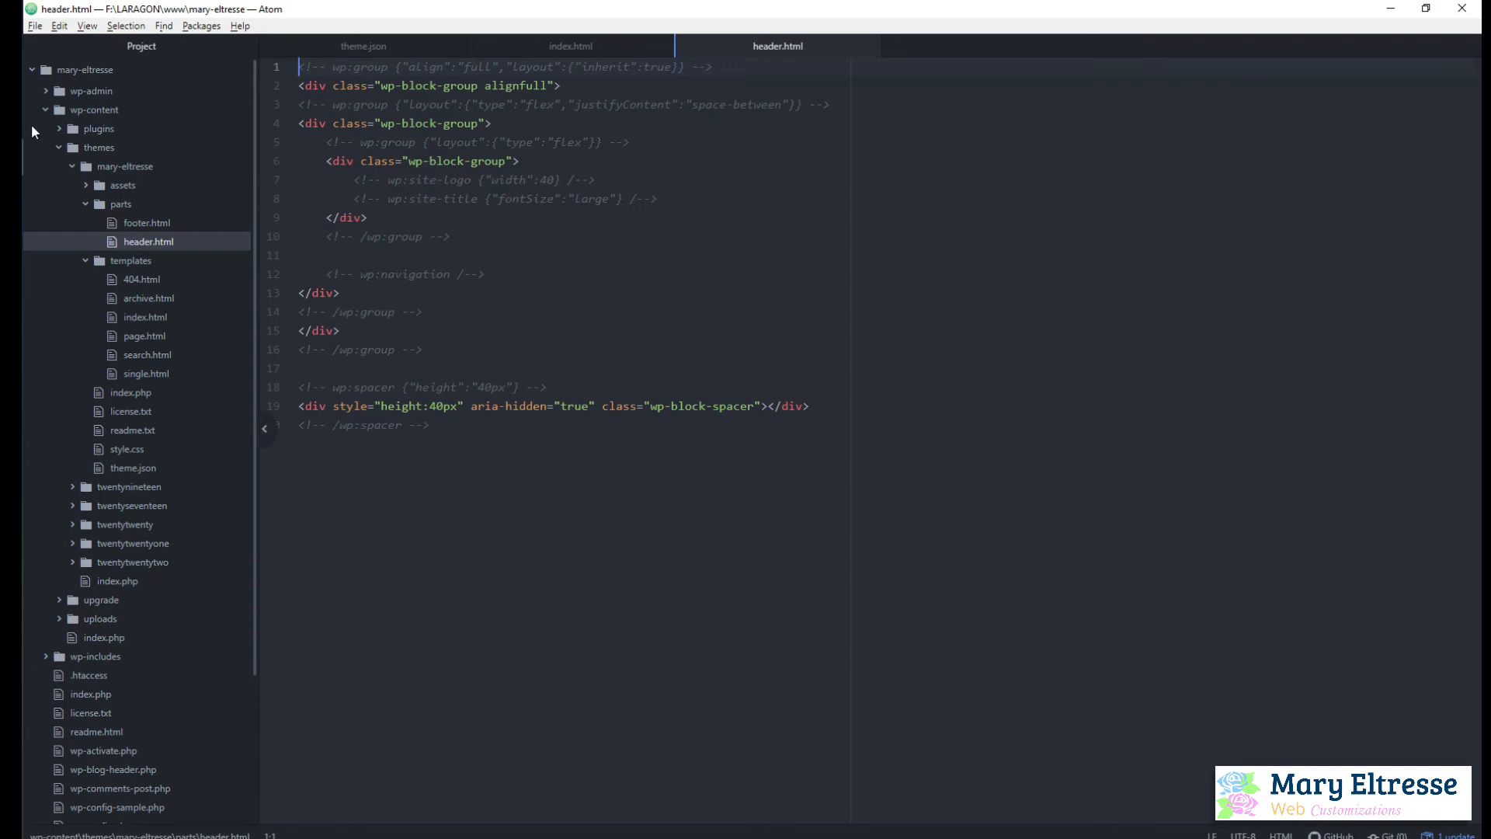
# Copy the Header template part's entire block markup from the WordPress site editor's code view
pyautogui.hotkey('alt', 'Tab')
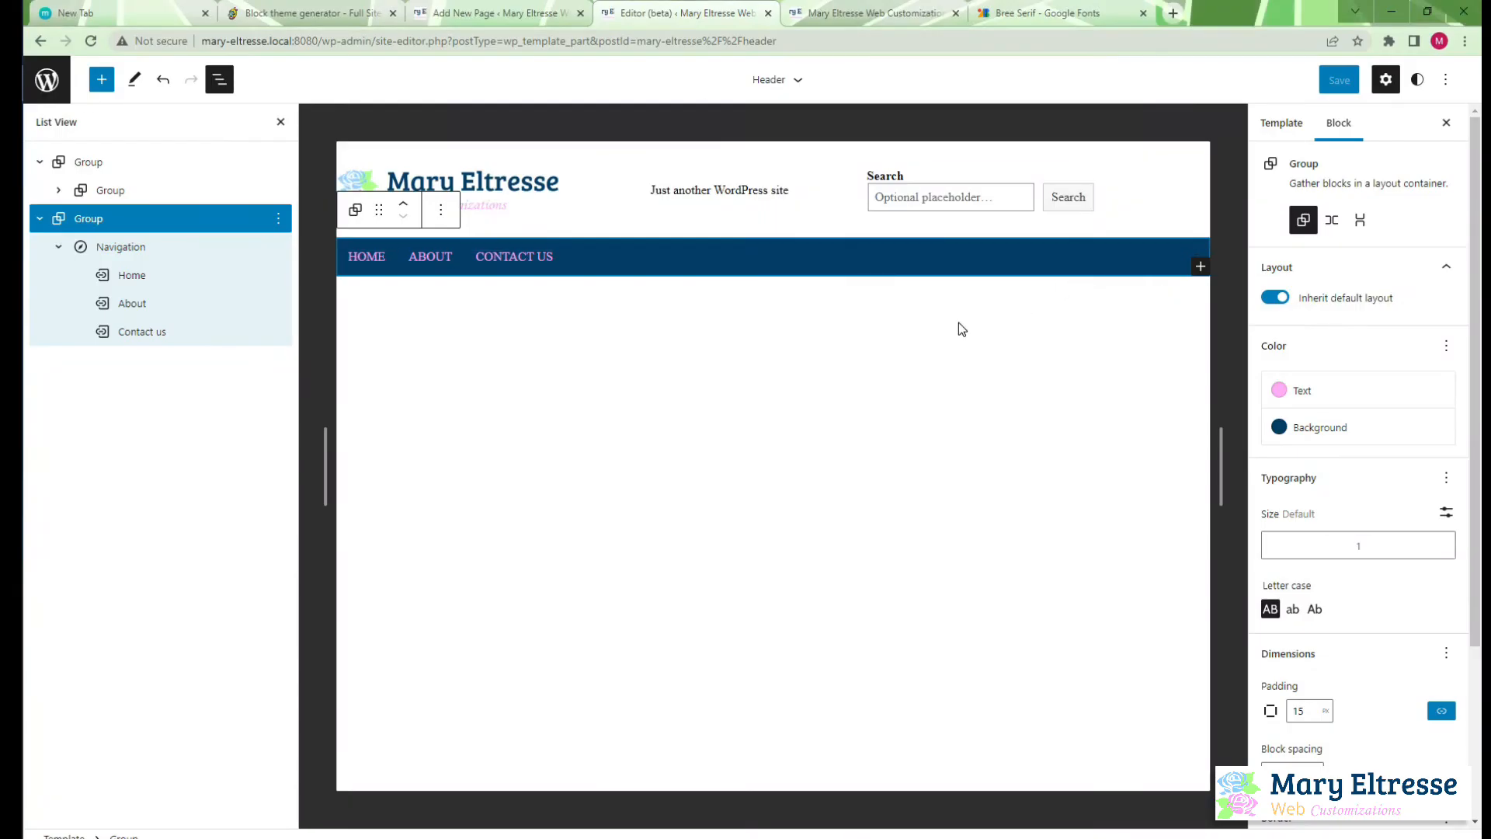
pyautogui.click(1445, 80)
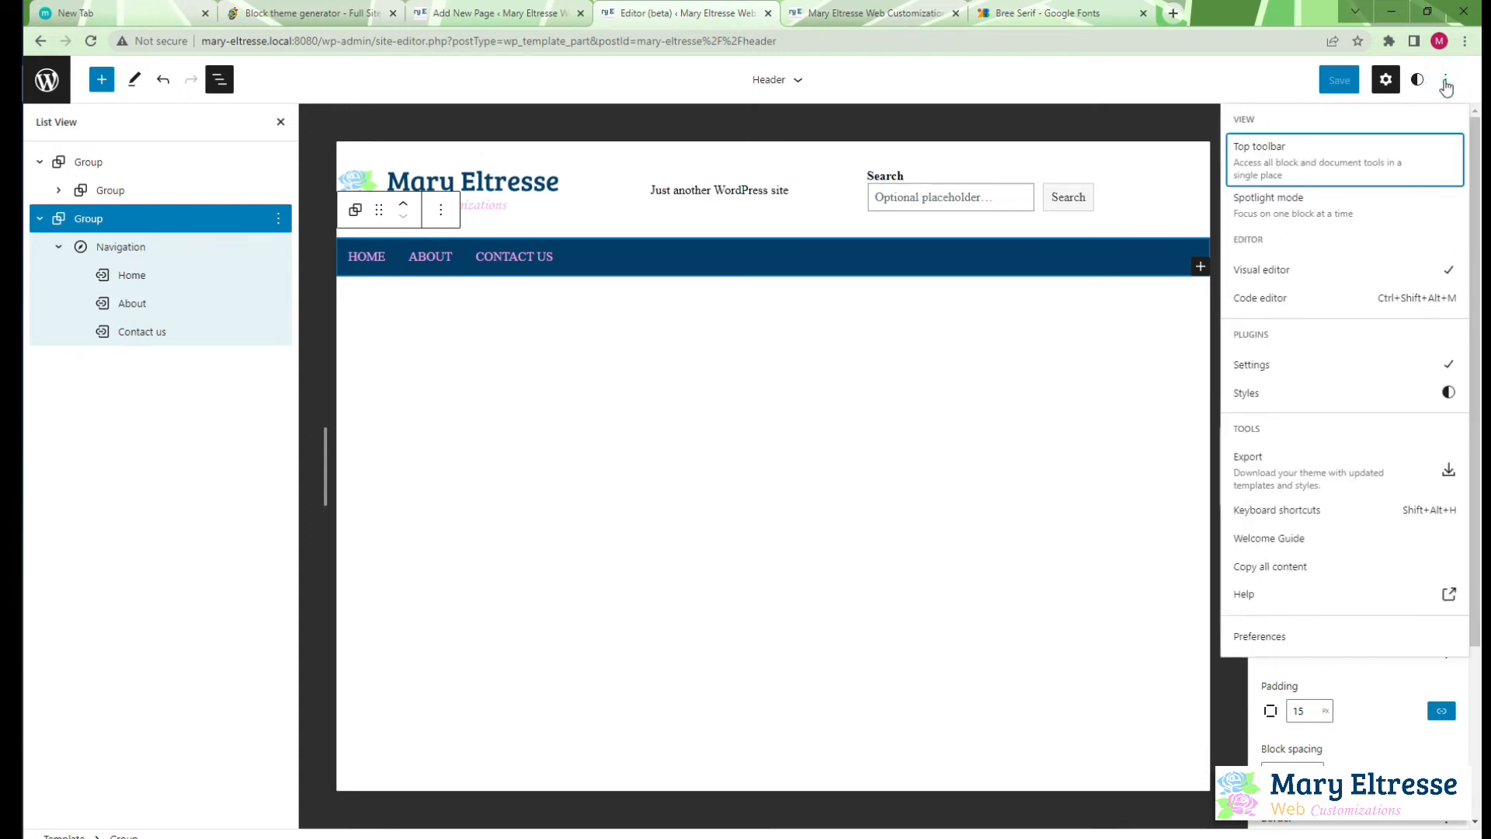
pyautogui.click(1354, 303)
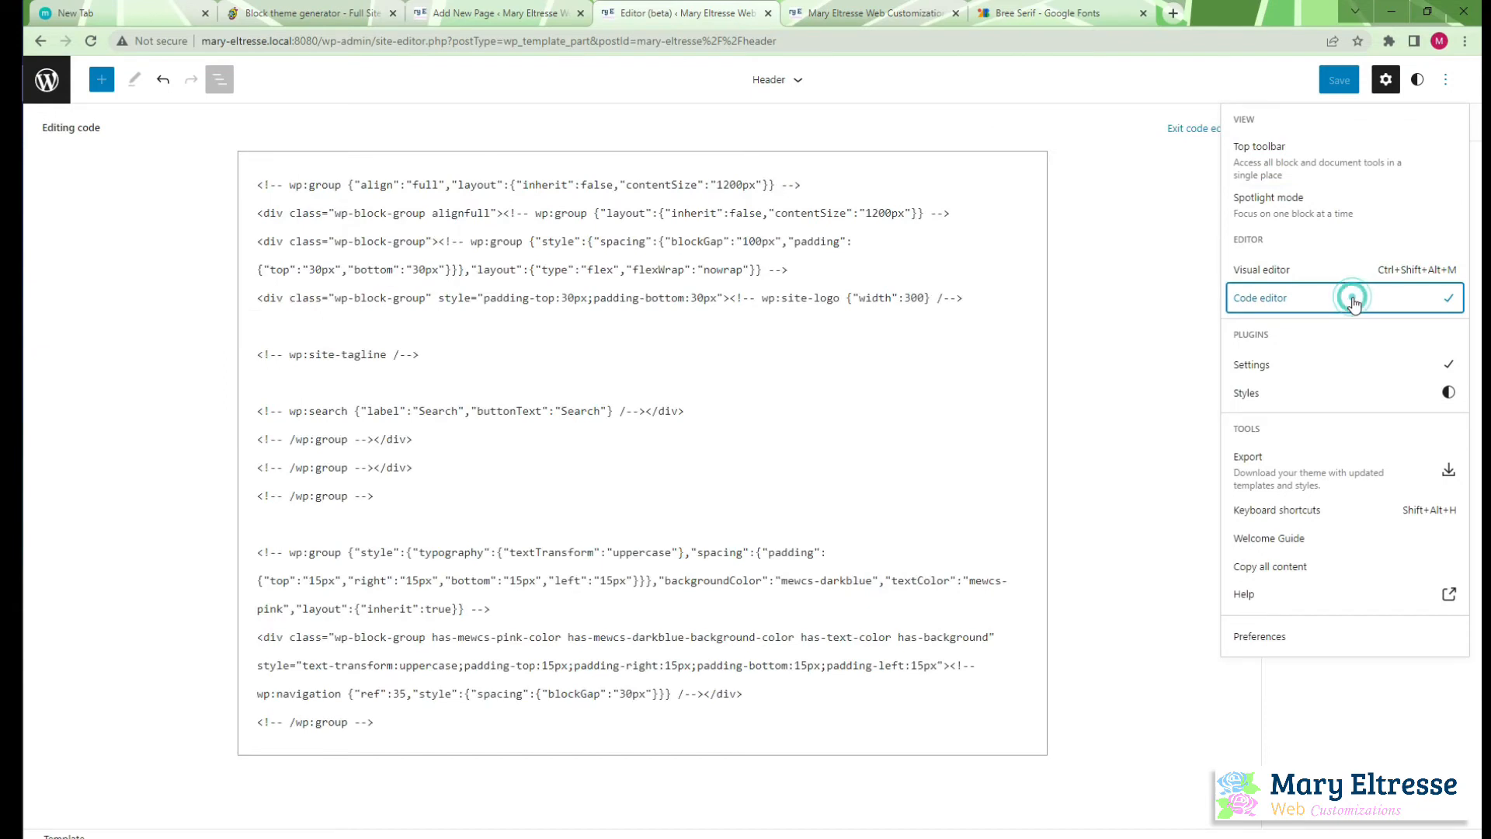
pyautogui.click(255, 183)
pyautogui.moveTo(254, 182); pyautogui.dragTo(781, 742)
pyautogui.hotkey('ctrl', 'c')
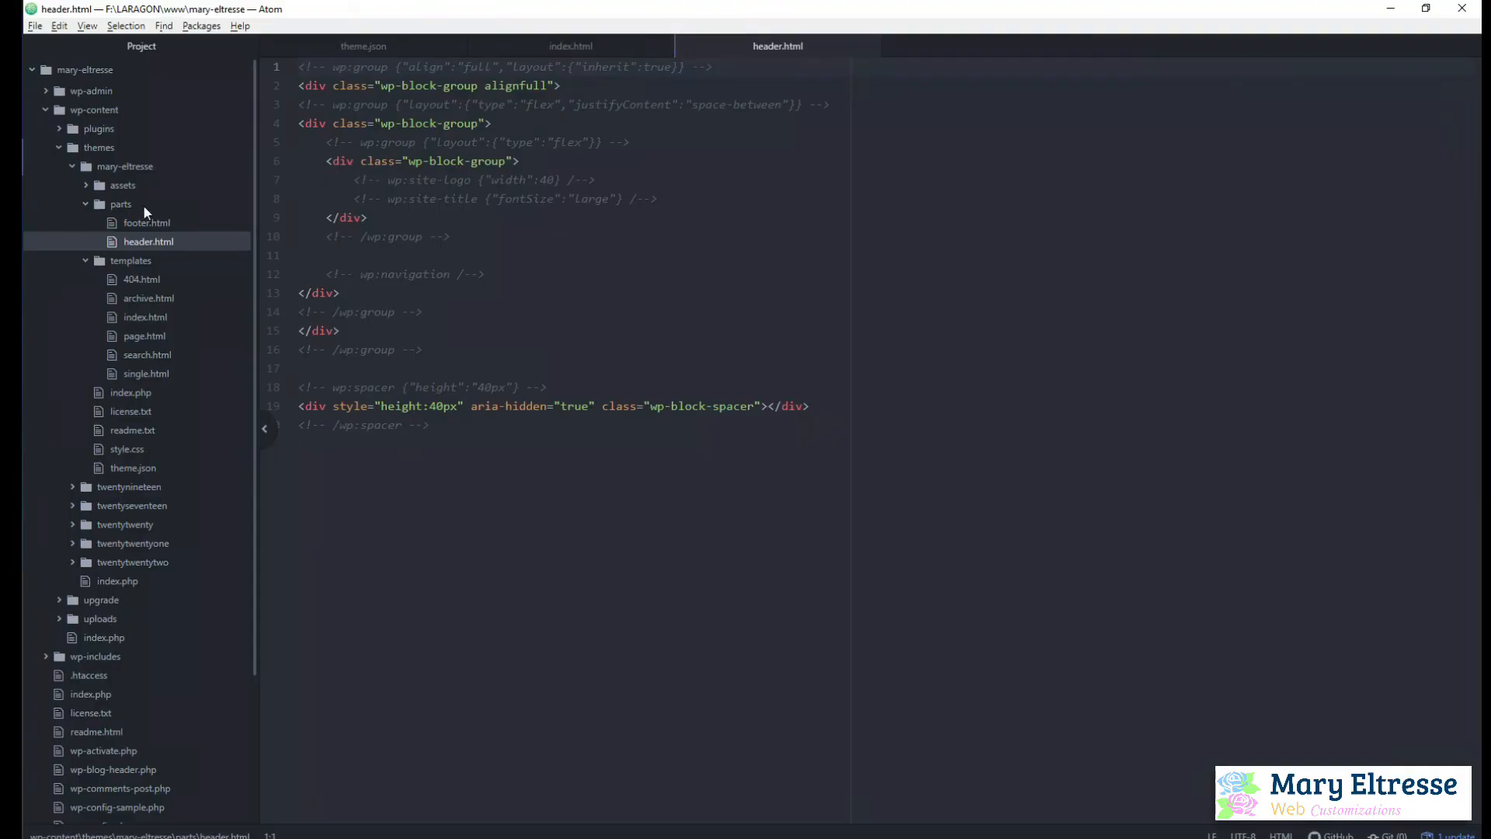
# Replace the whole content of header.html in Atom with the copied header markup
pyautogui.click(628, 342)
pyautogui.hotkey('ctrl', 'a')
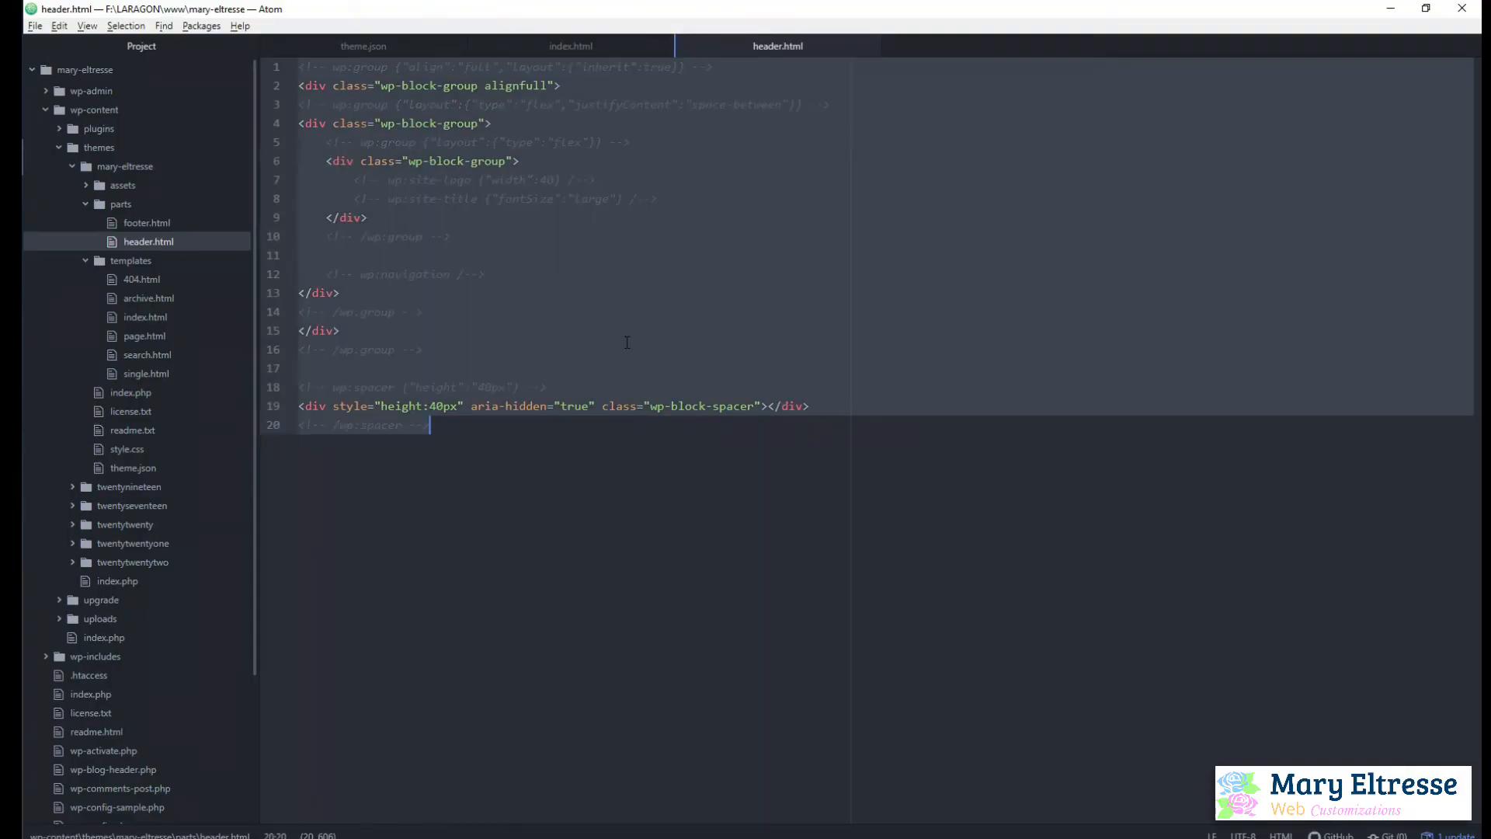
pyautogui.press('BackSpace')
pyautogui.hotkey('ctrl', 'v')
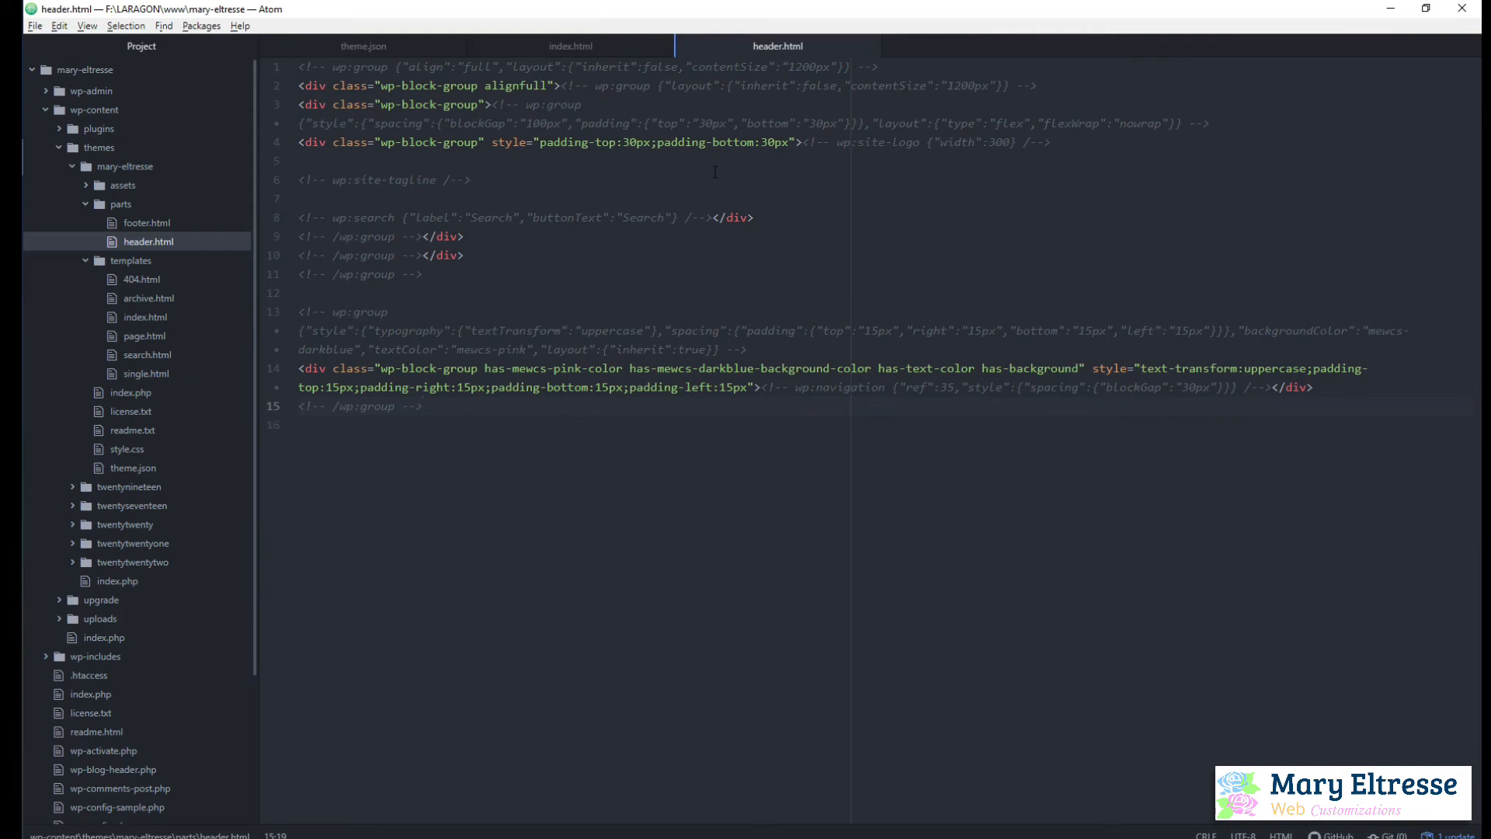
# Go back to the WordPress site editor and switch the header from code editing to the visual editor
pyautogui.click(11, 82)
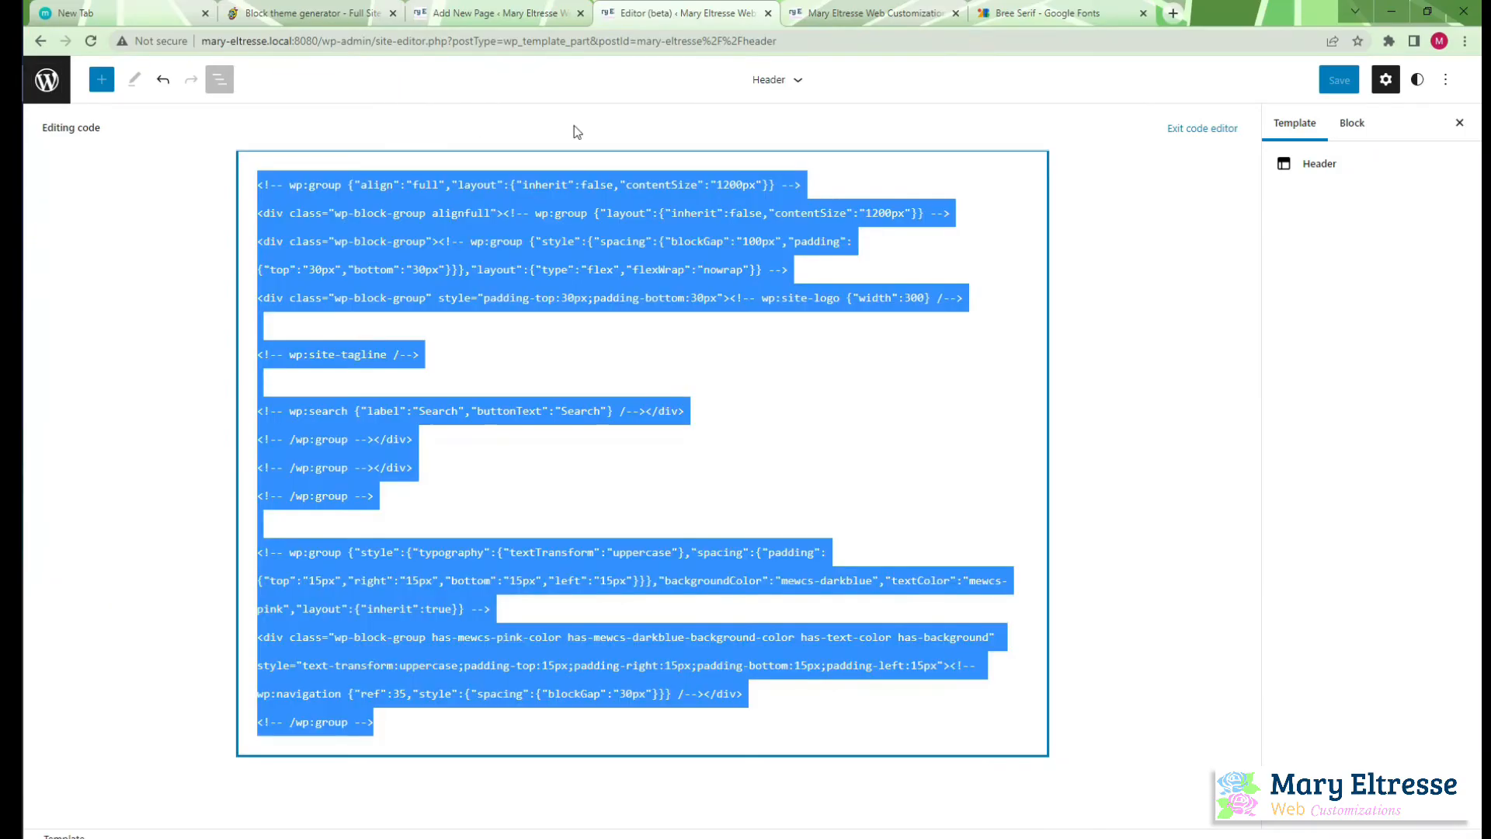
pyautogui.click(1445, 79)
pyautogui.click(1329, 273)
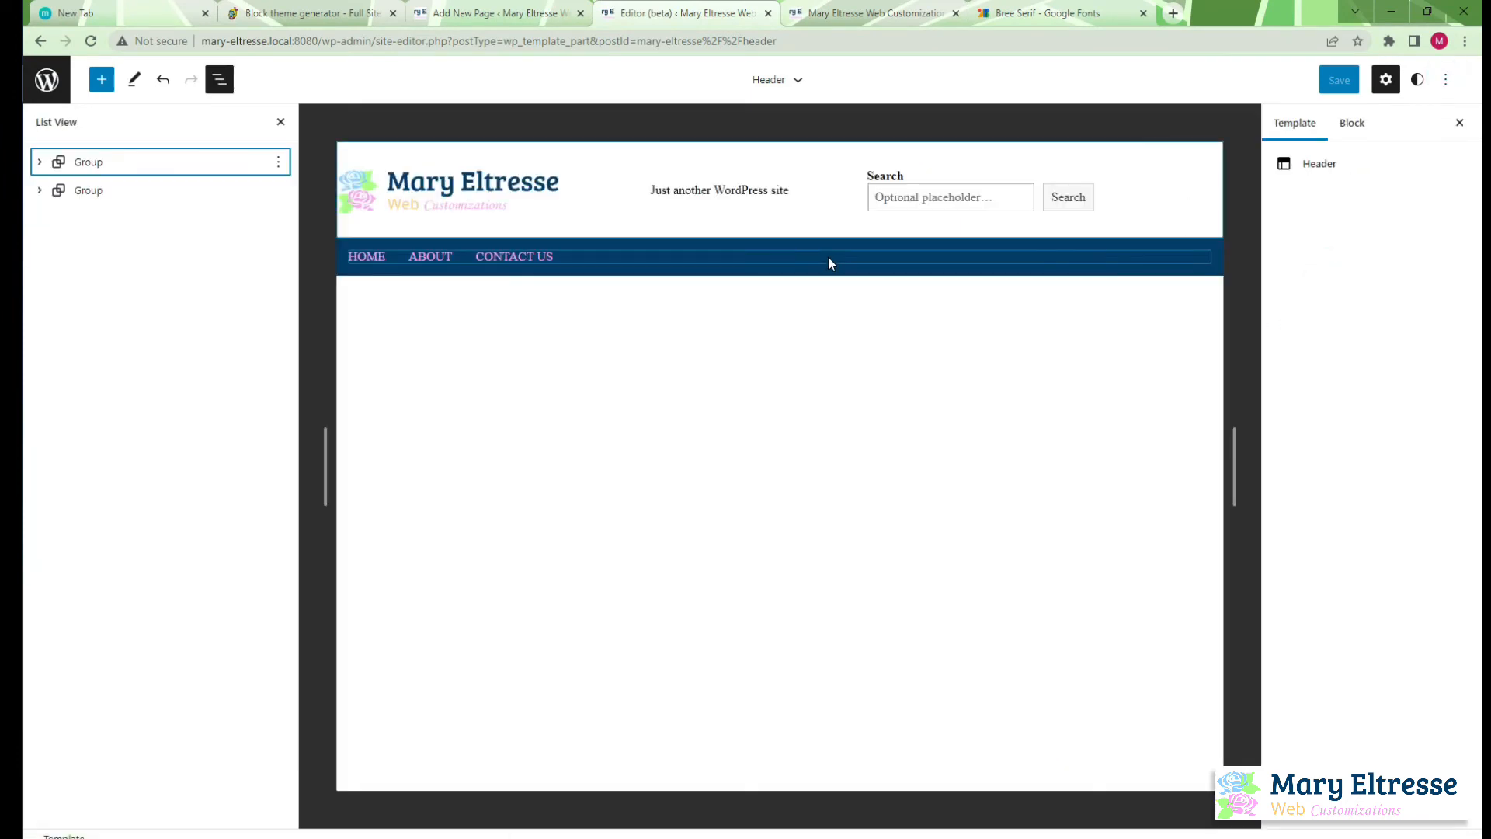
# Clear the customizations of the Header template part from the list of template parts
pyautogui.click(46, 79)
pyautogui.click(126, 305)
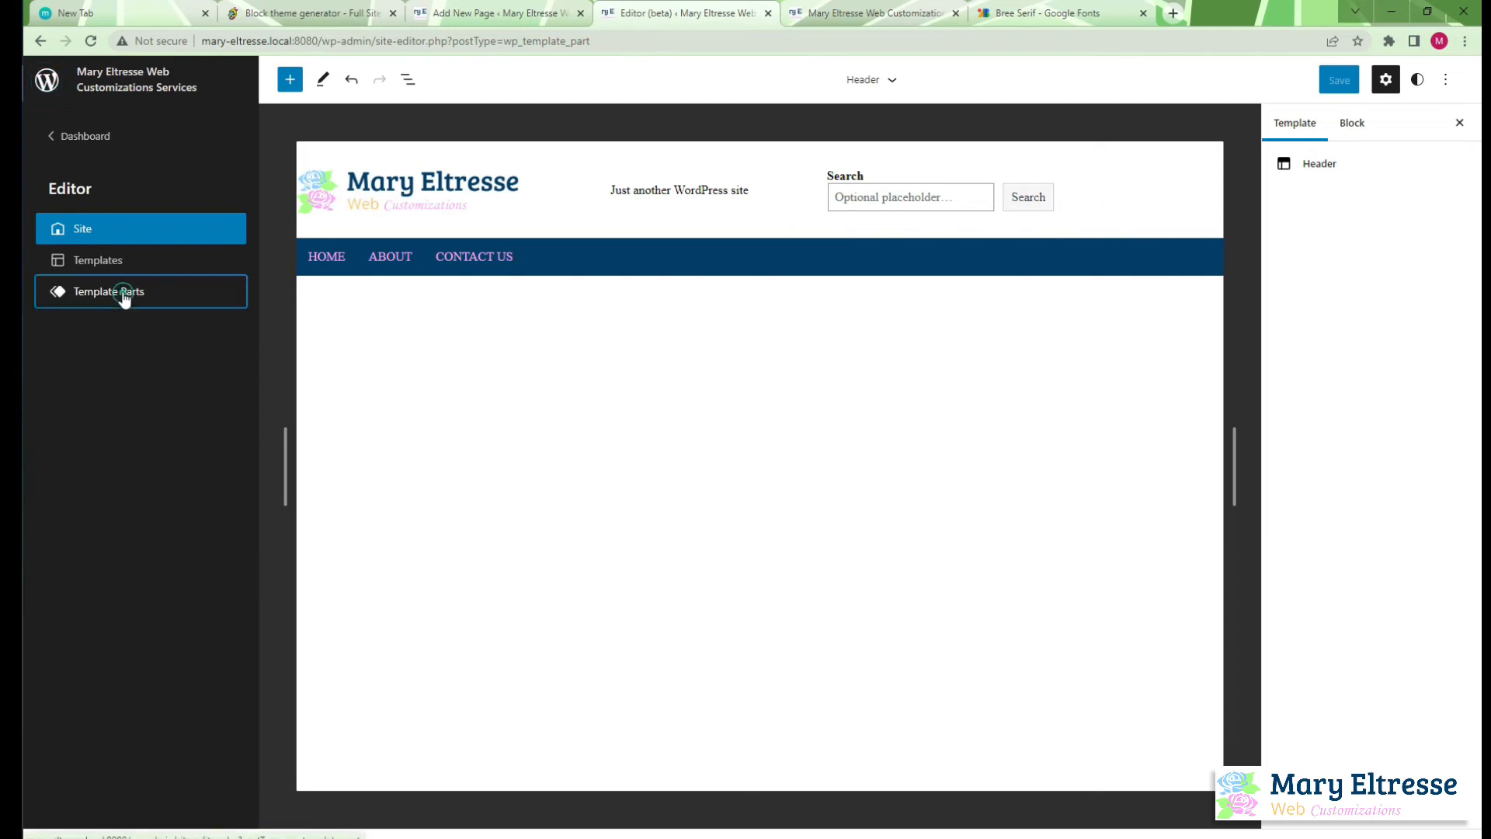
pyautogui.click(1204, 251)
pyautogui.click(1237, 308)
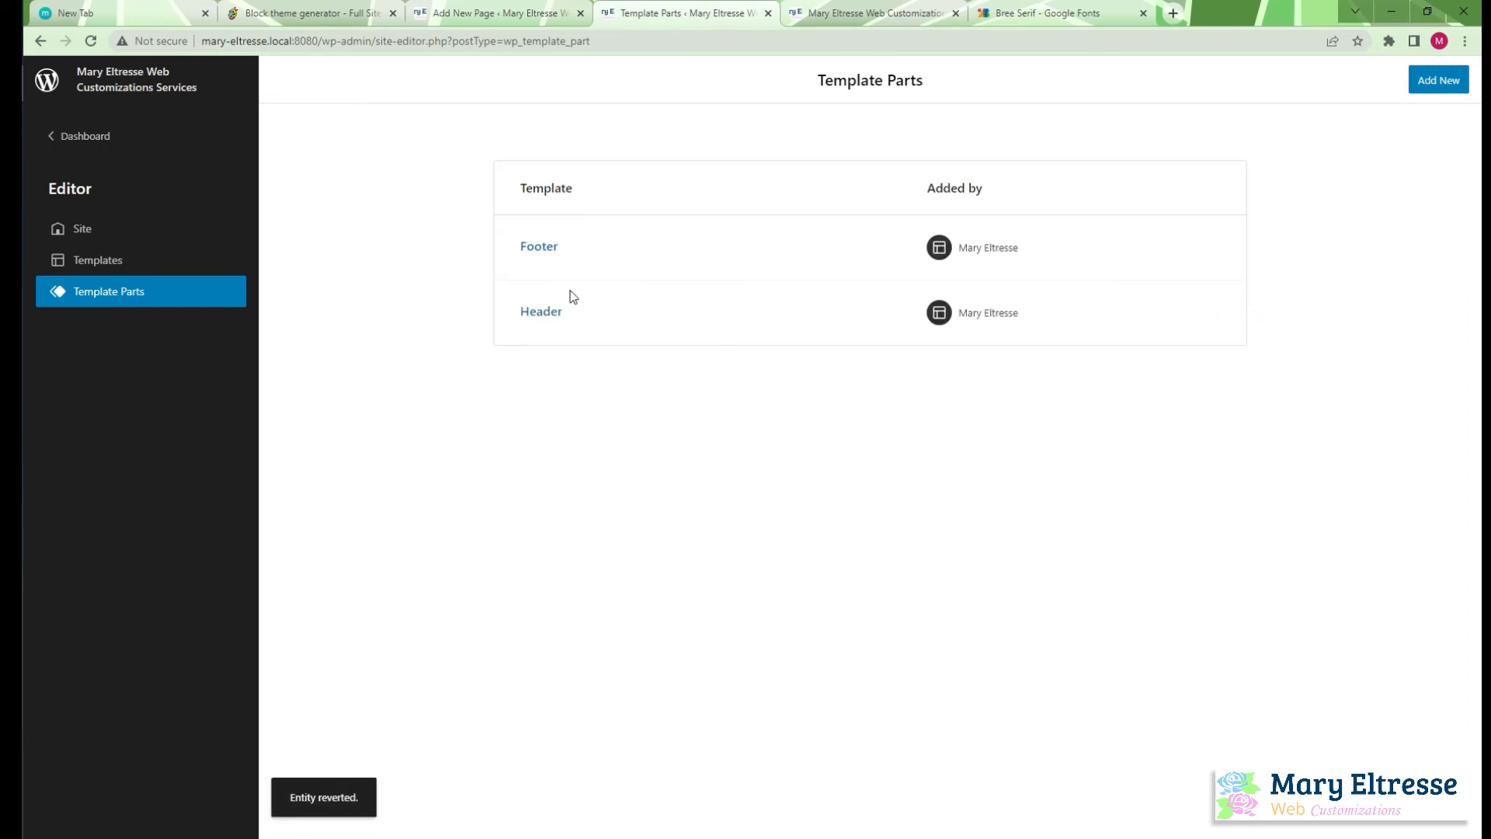
# Open the Header template part, reload the editor and check the header against header.html in Atom
pyautogui.click(536, 312)
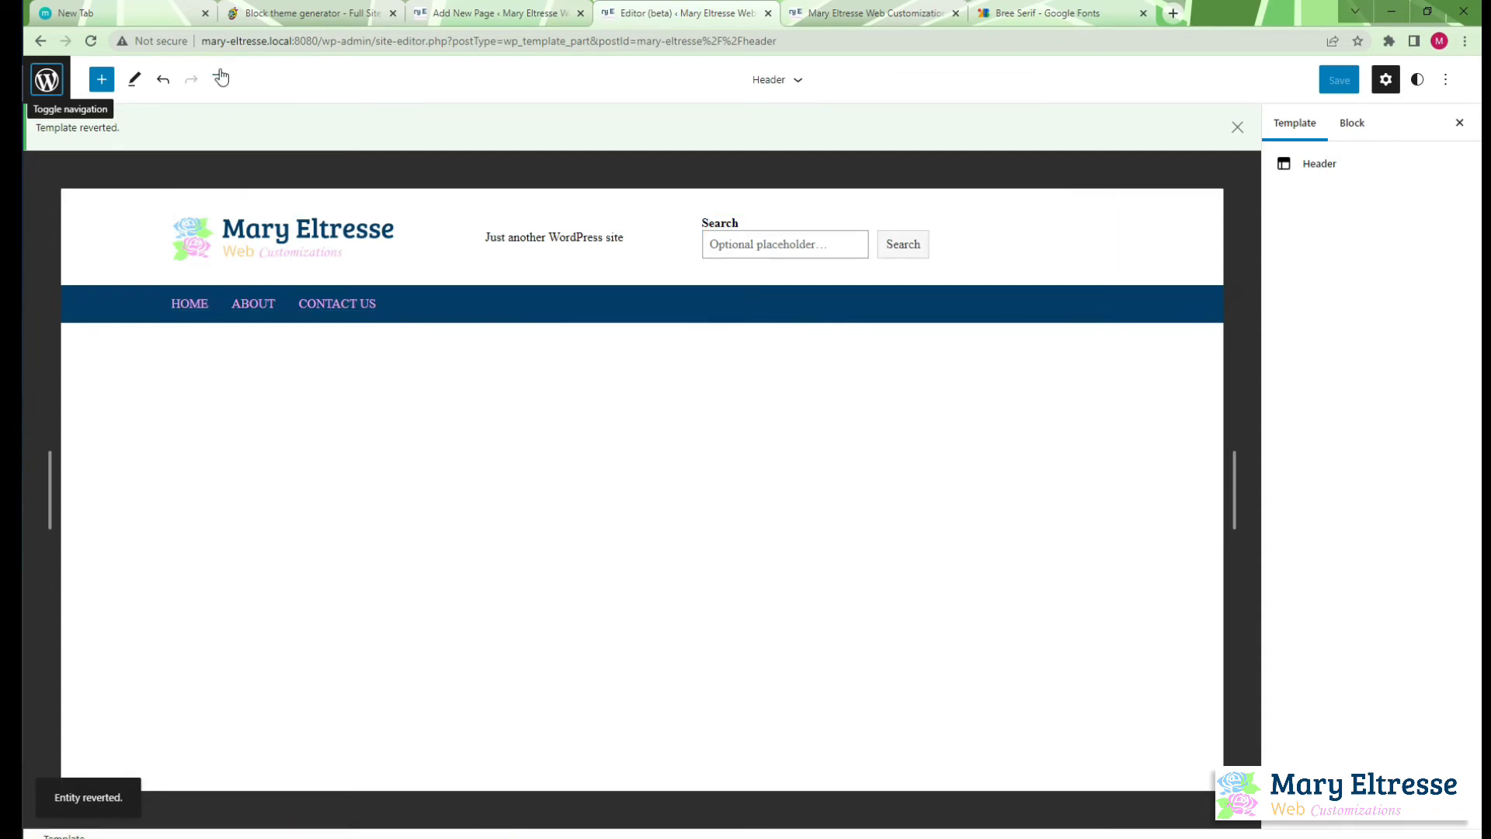
pyautogui.click(90, 41)
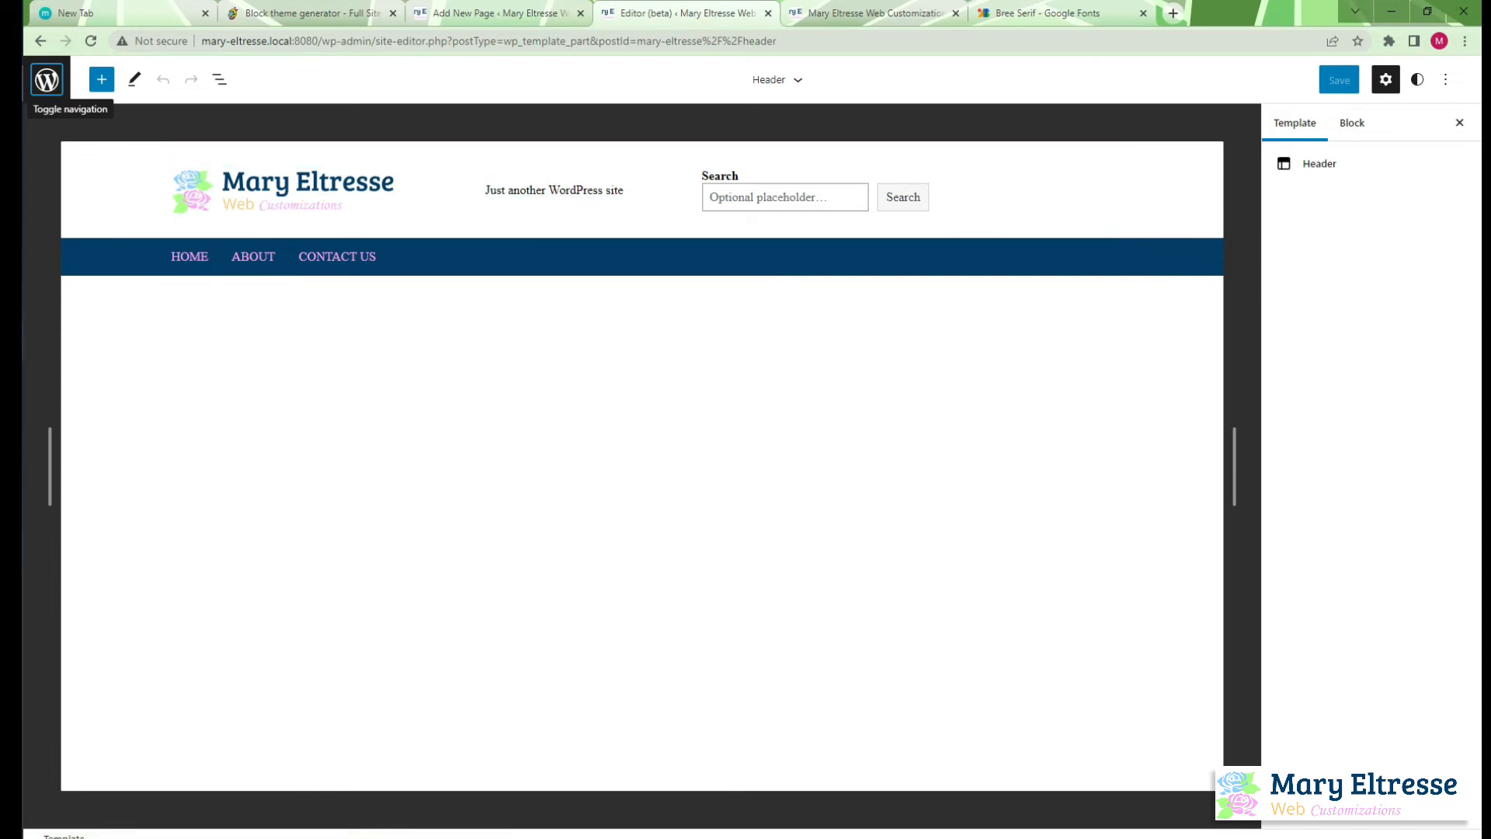
pyautogui.click(11, 157)
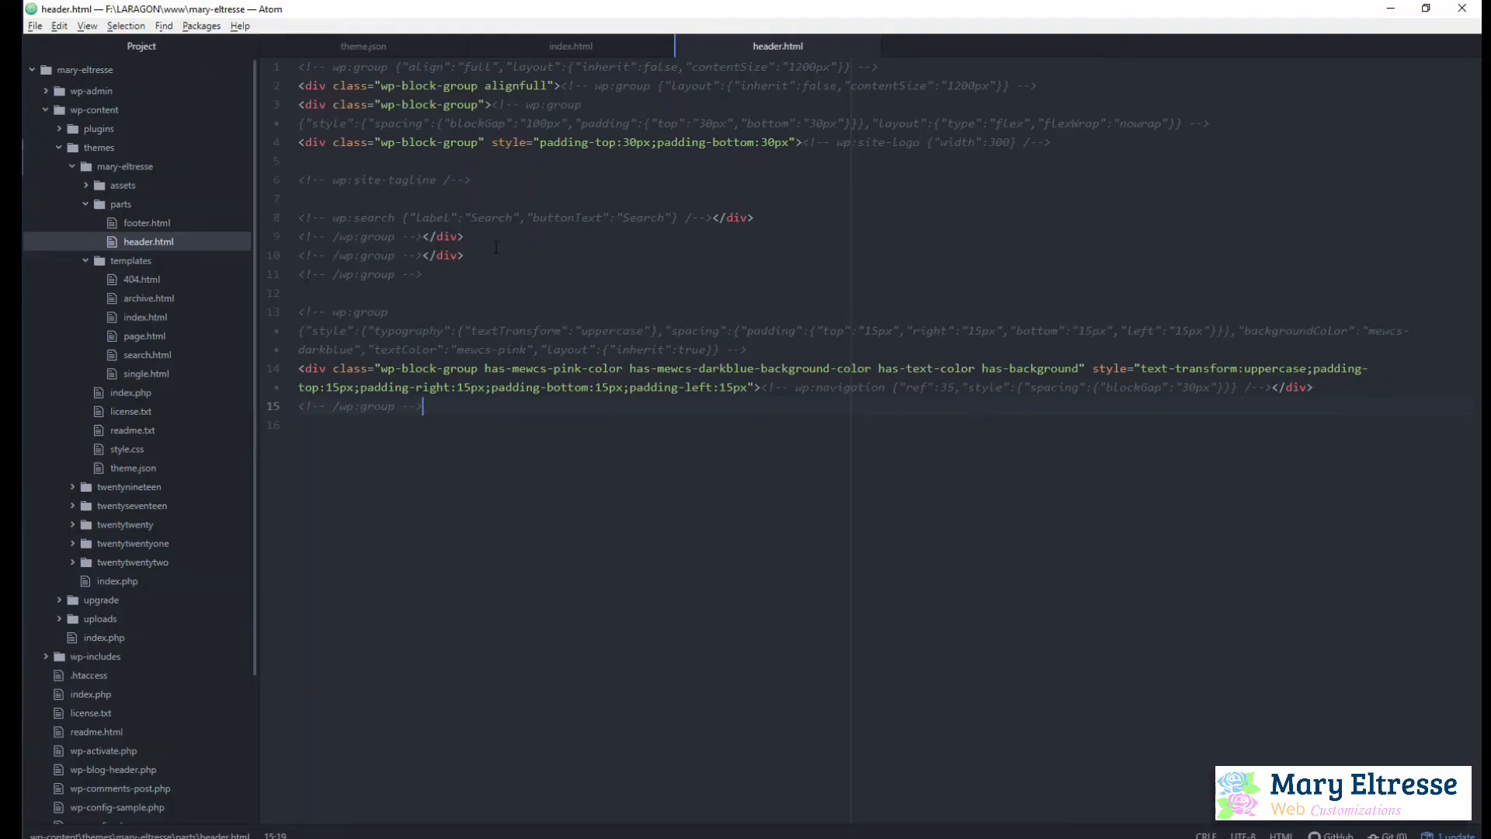
pyautogui.hotkey('alt', 'Tab')
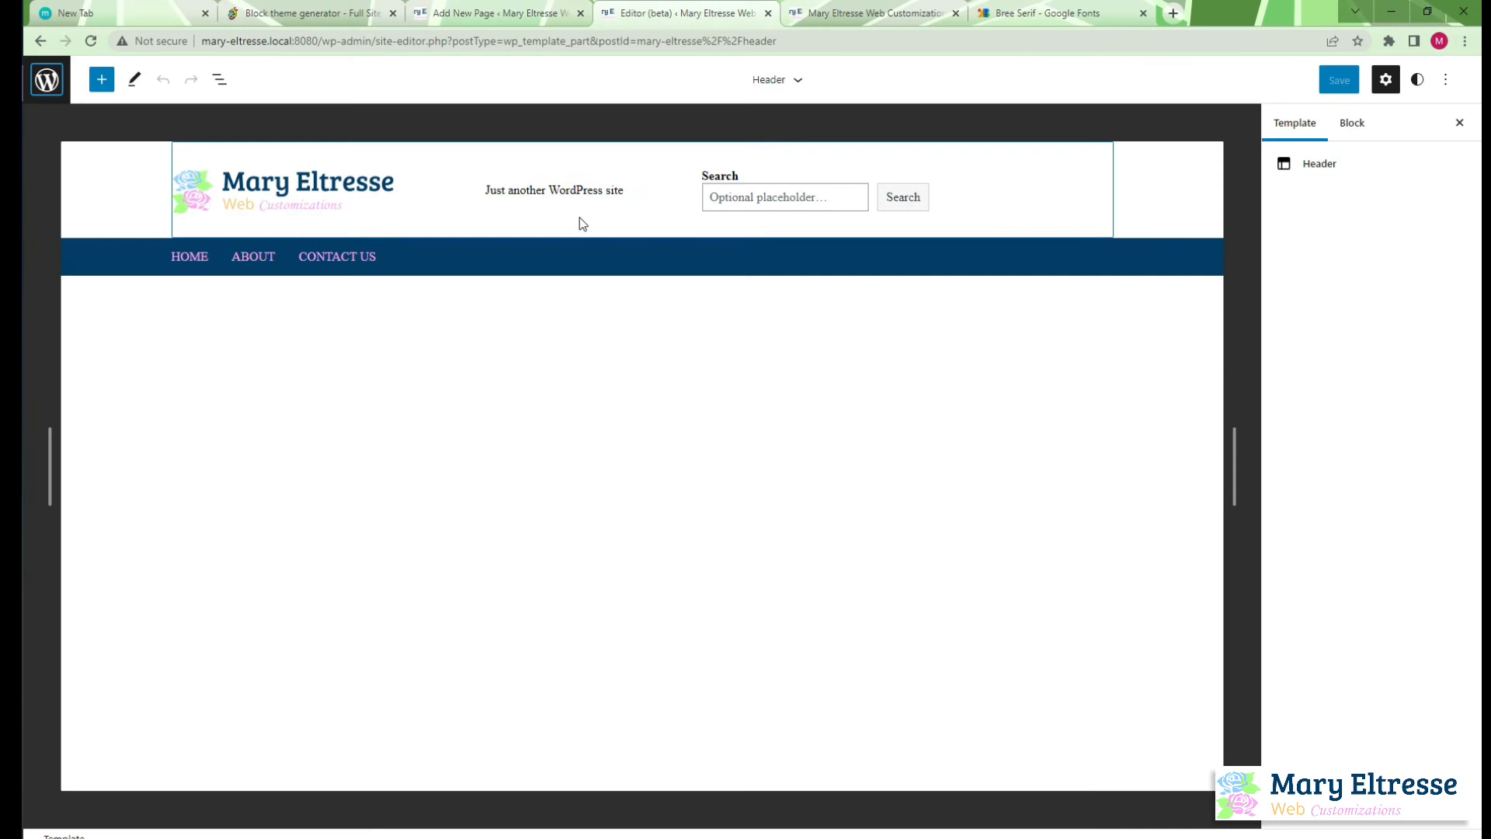
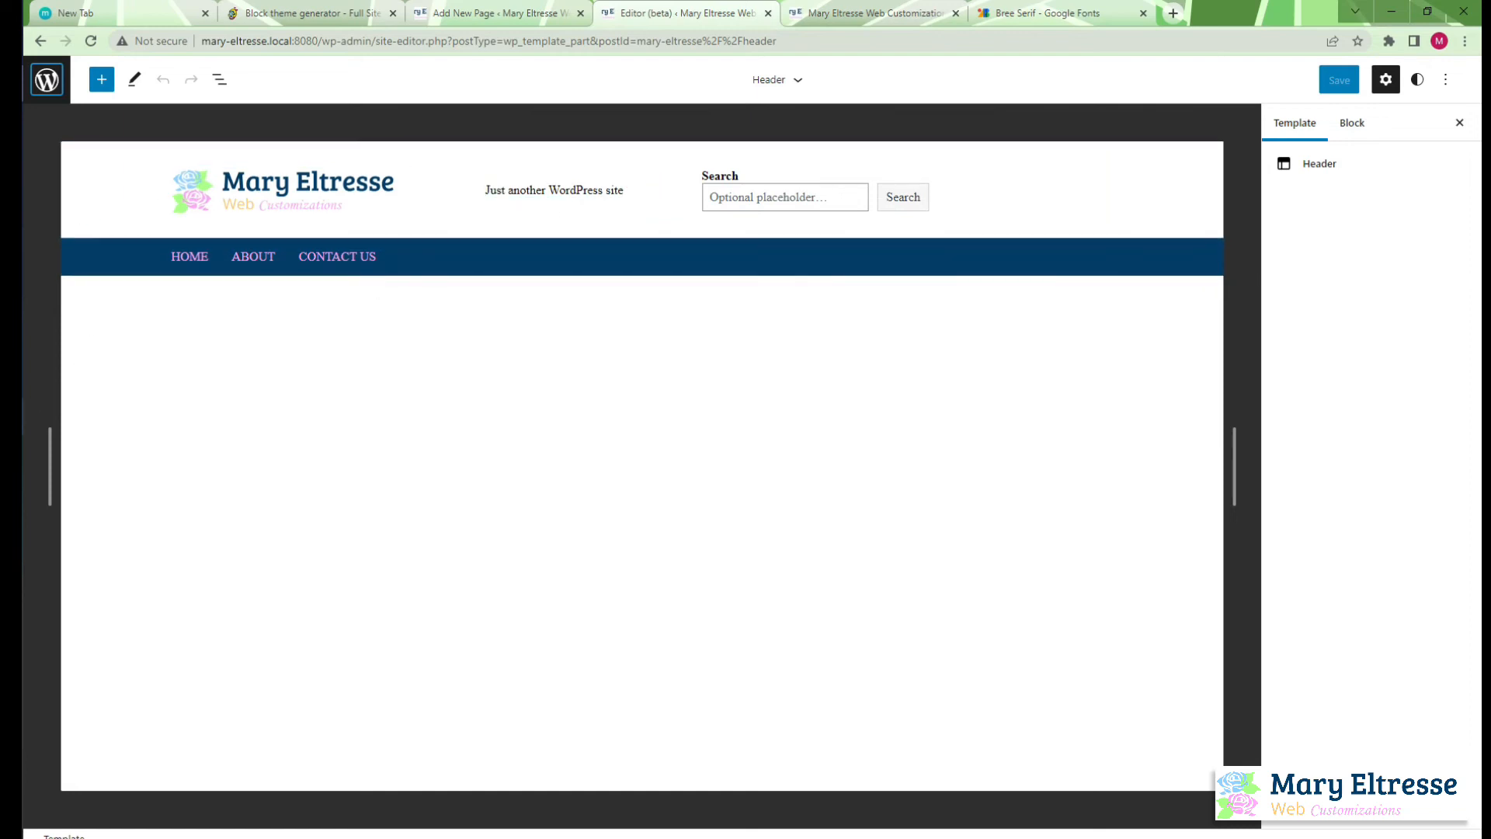
# Start a new WordPress quick app in Laragon and enter wordpress-sample as the project name
pyautogui.click(23, 415)
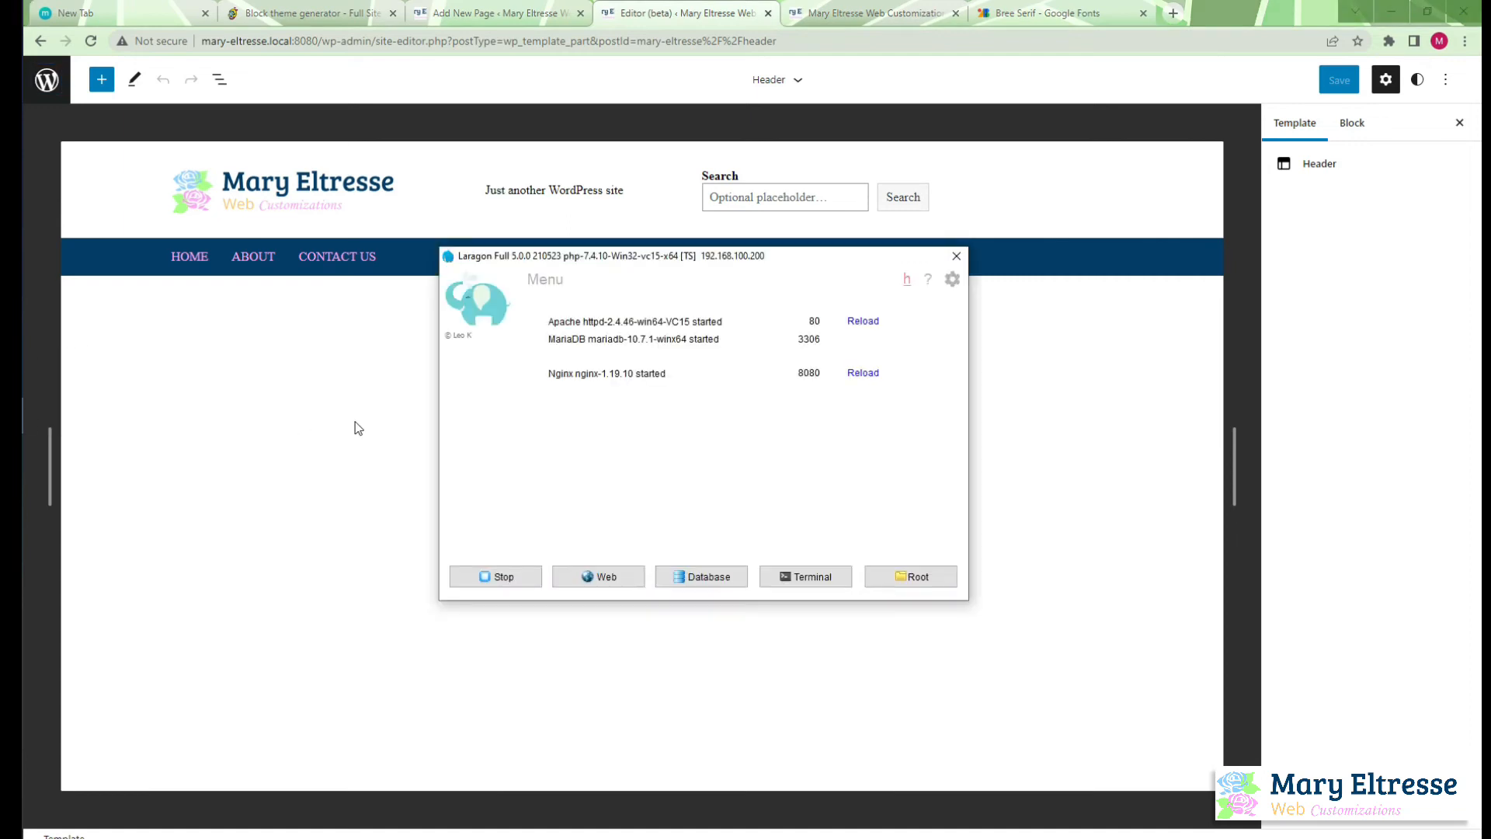
pyautogui.click(550, 281)
pyautogui.moveTo(610, 332)
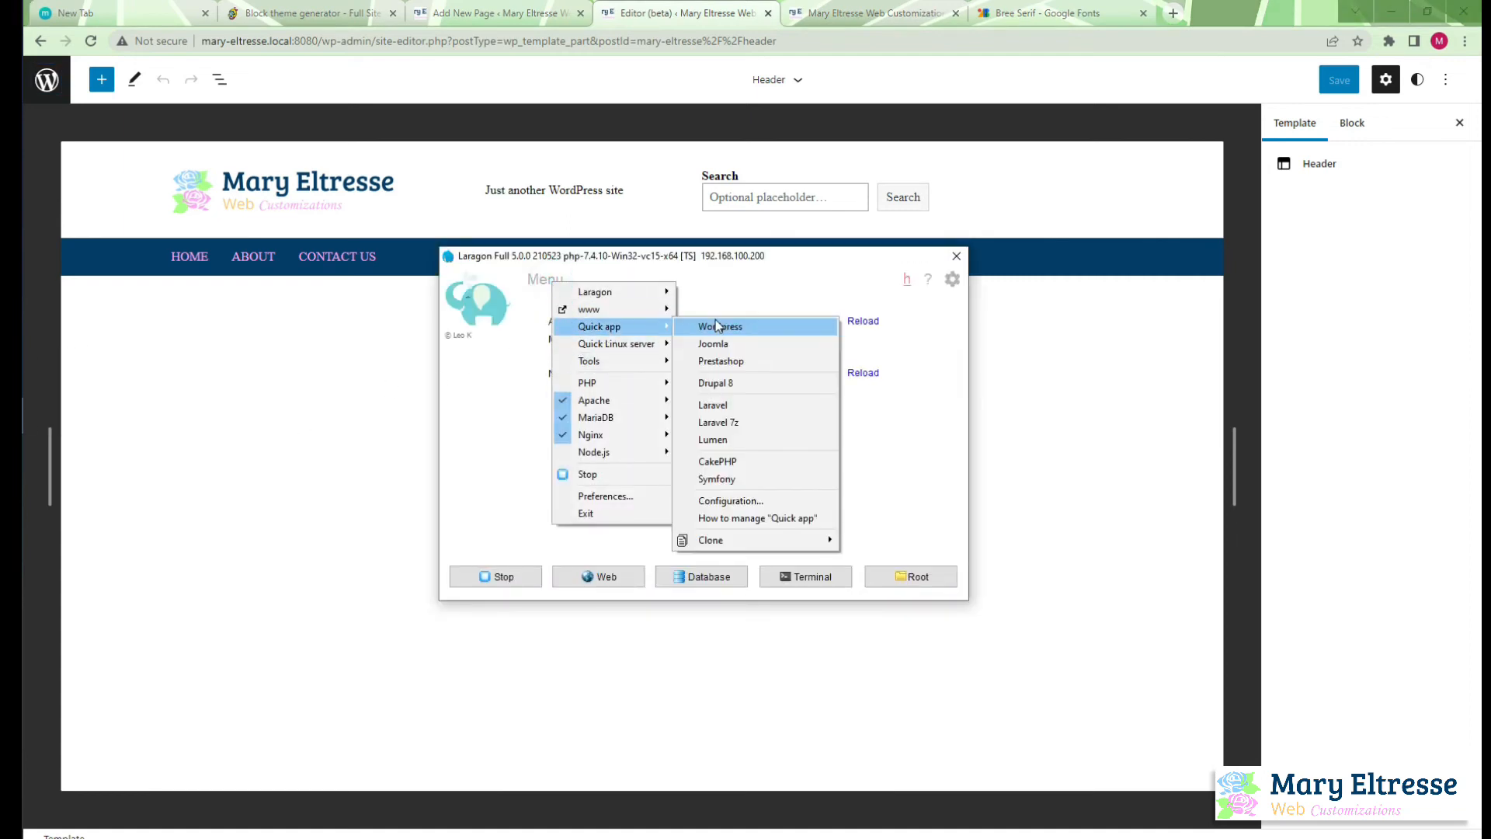
pyautogui.click(735, 330)
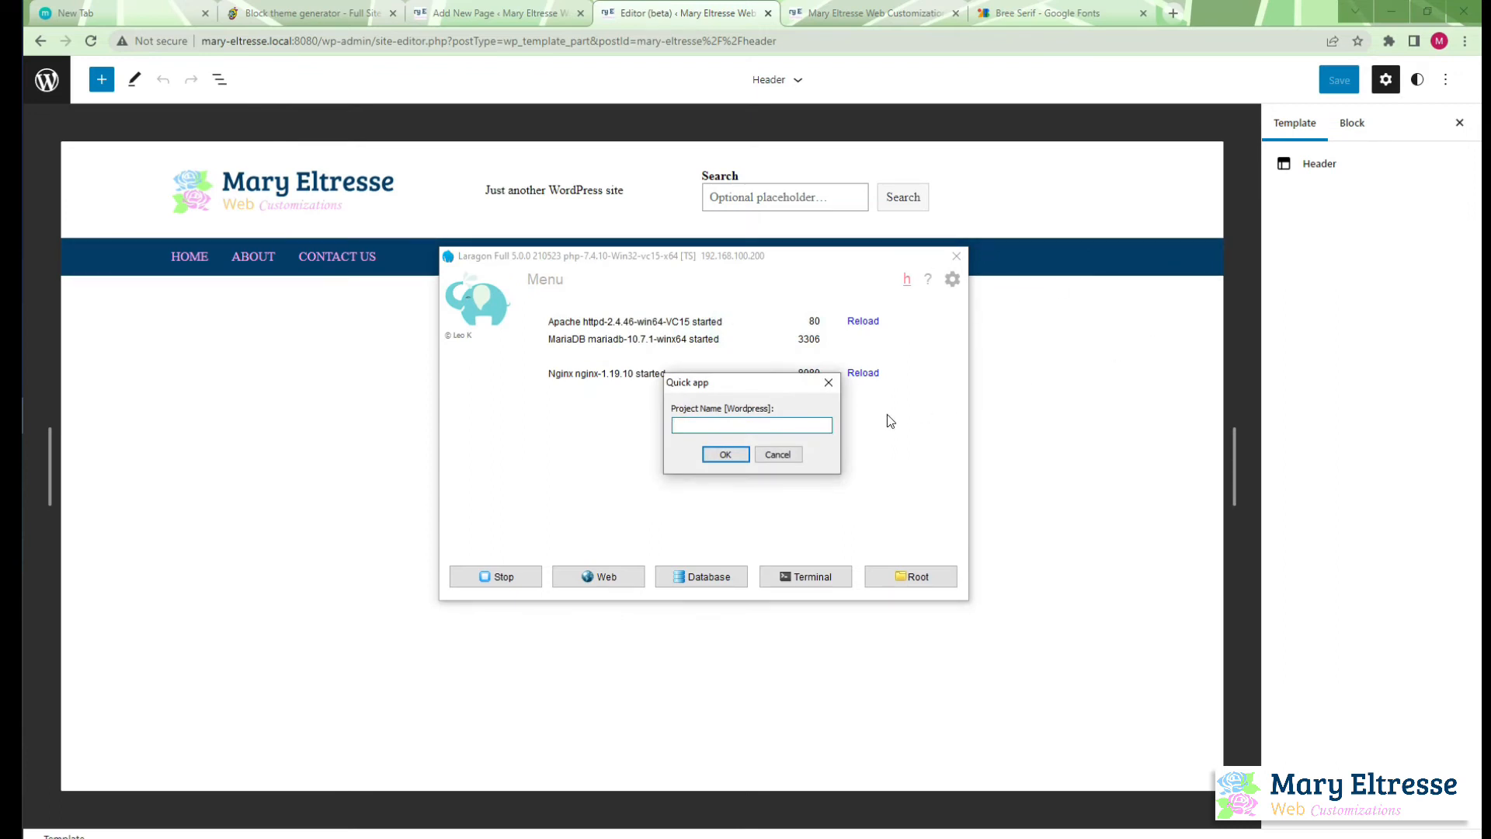
pyautogui.write('wordpress')
pyautogui.write('-sa')
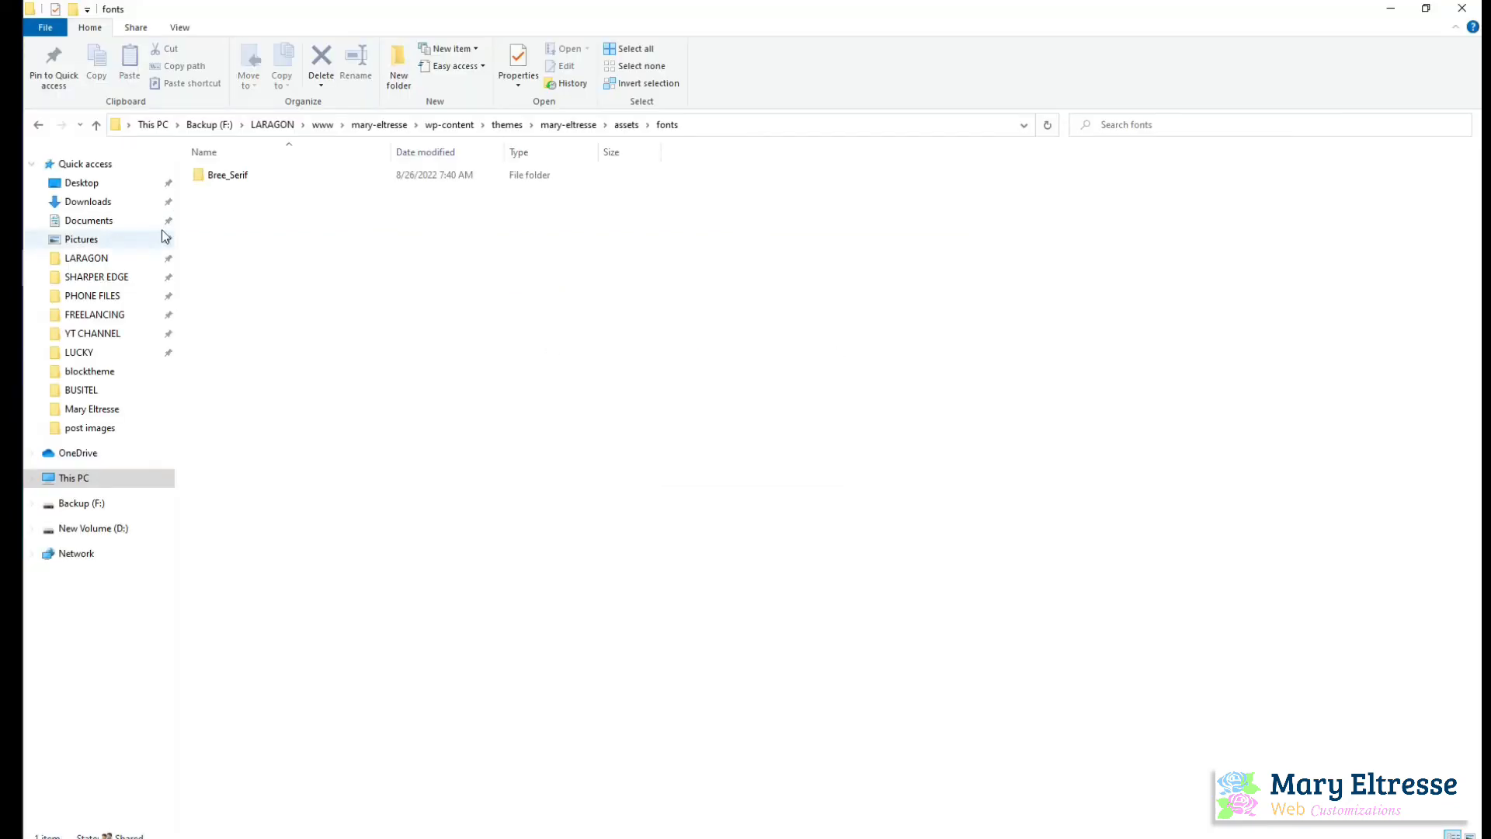
# Check the project folders inside LARAGON's www folder in File Explorer and return to the browser
pyautogui.click(85, 259)
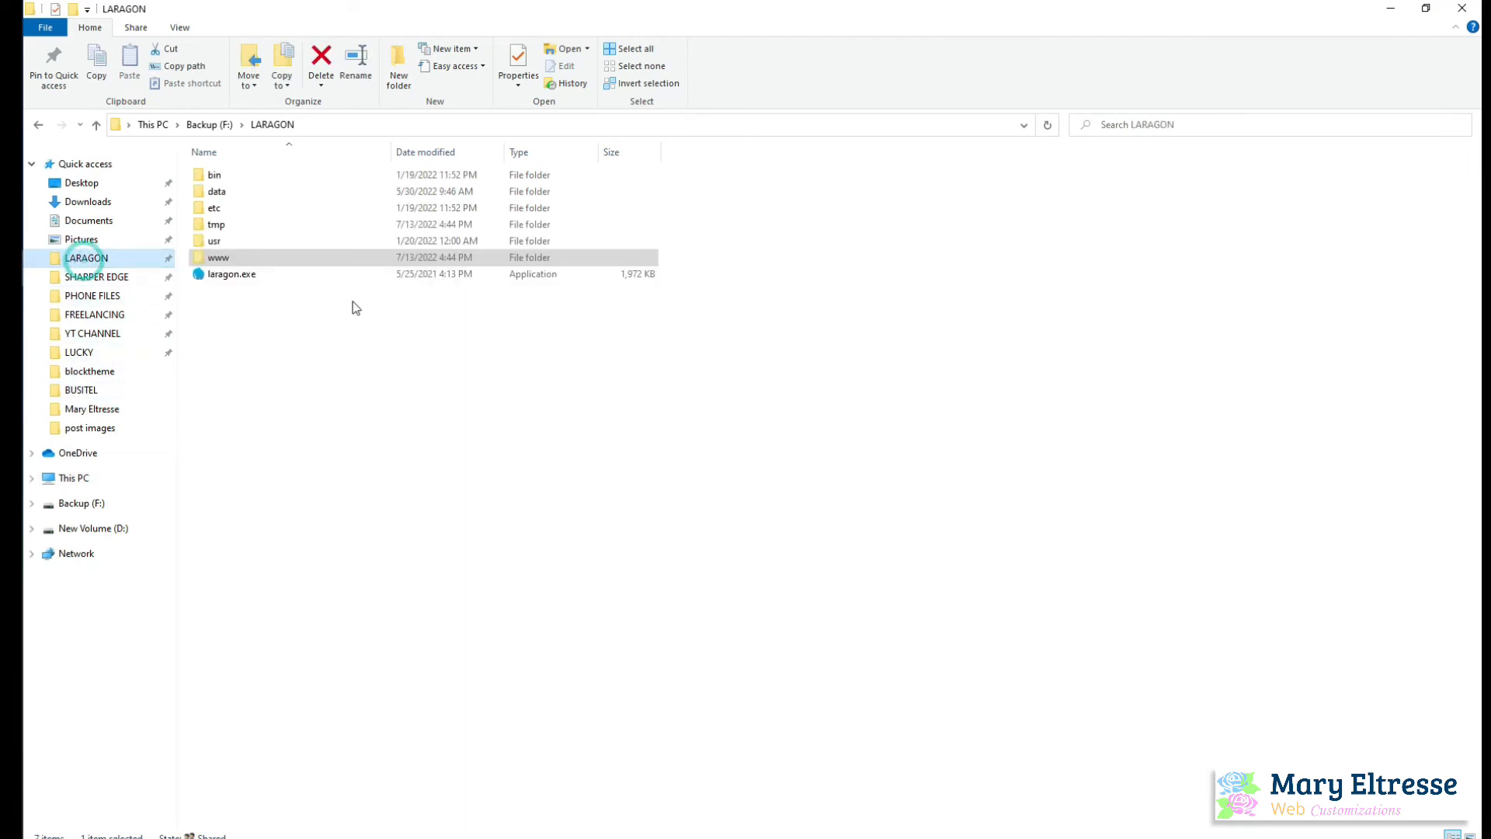
pyautogui.doubleClick(241, 259)
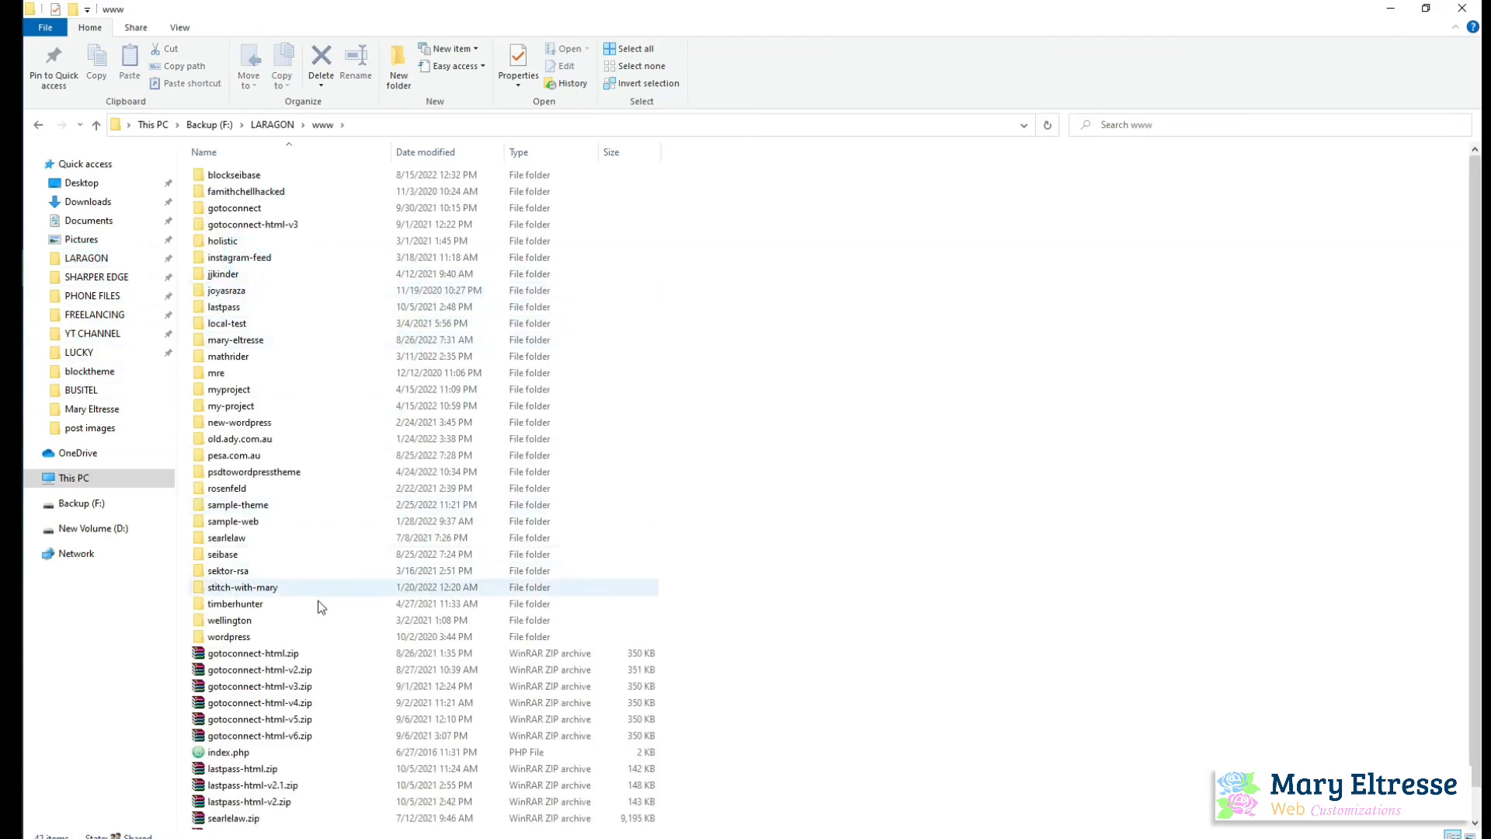
pyautogui.click(11, 140)
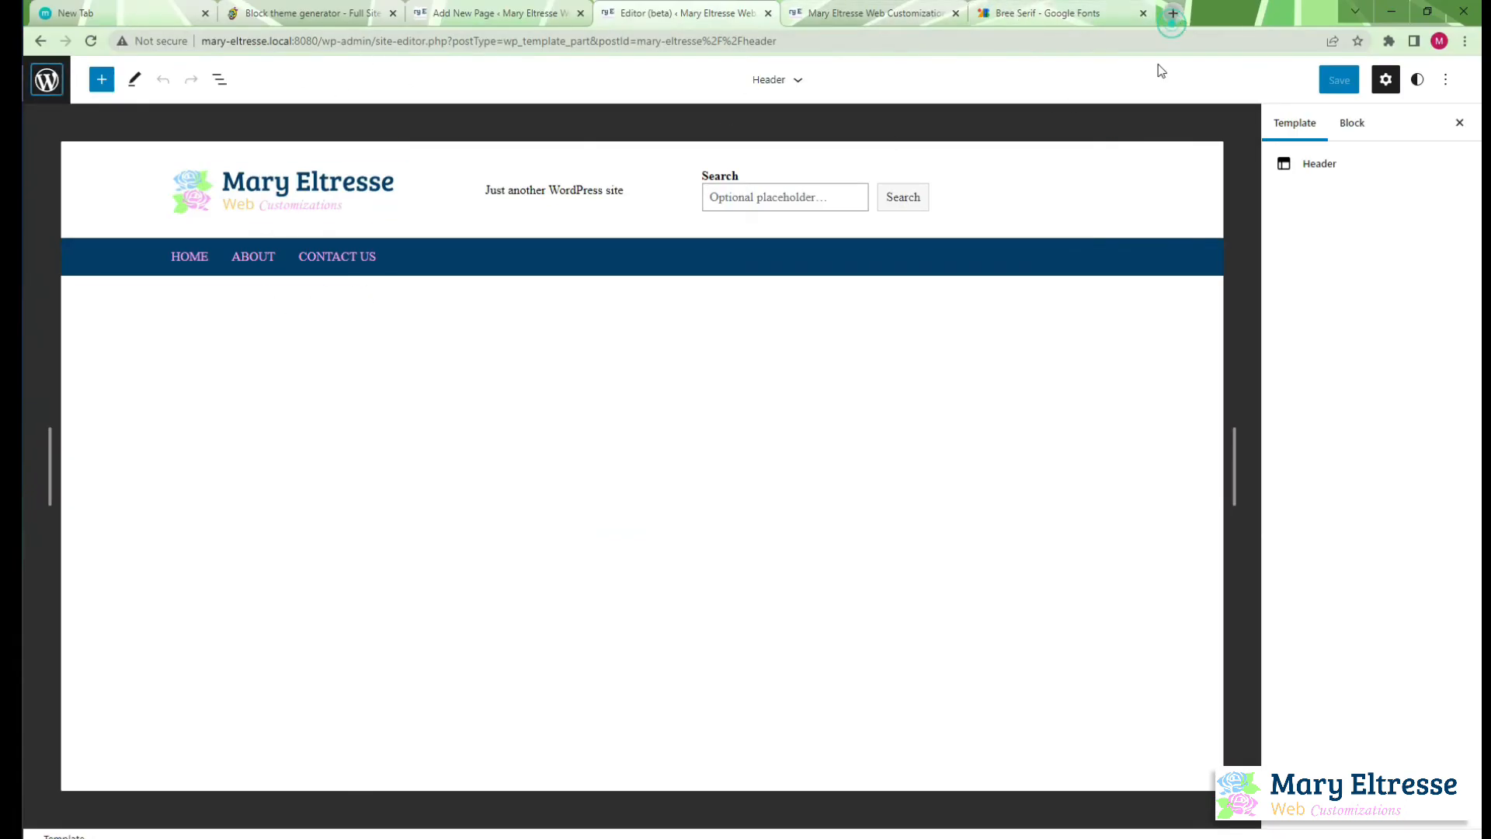
# Try to open wordpress.local in a new browser tab
pyautogui.click(1172, 14)
pyautogui.write('local')
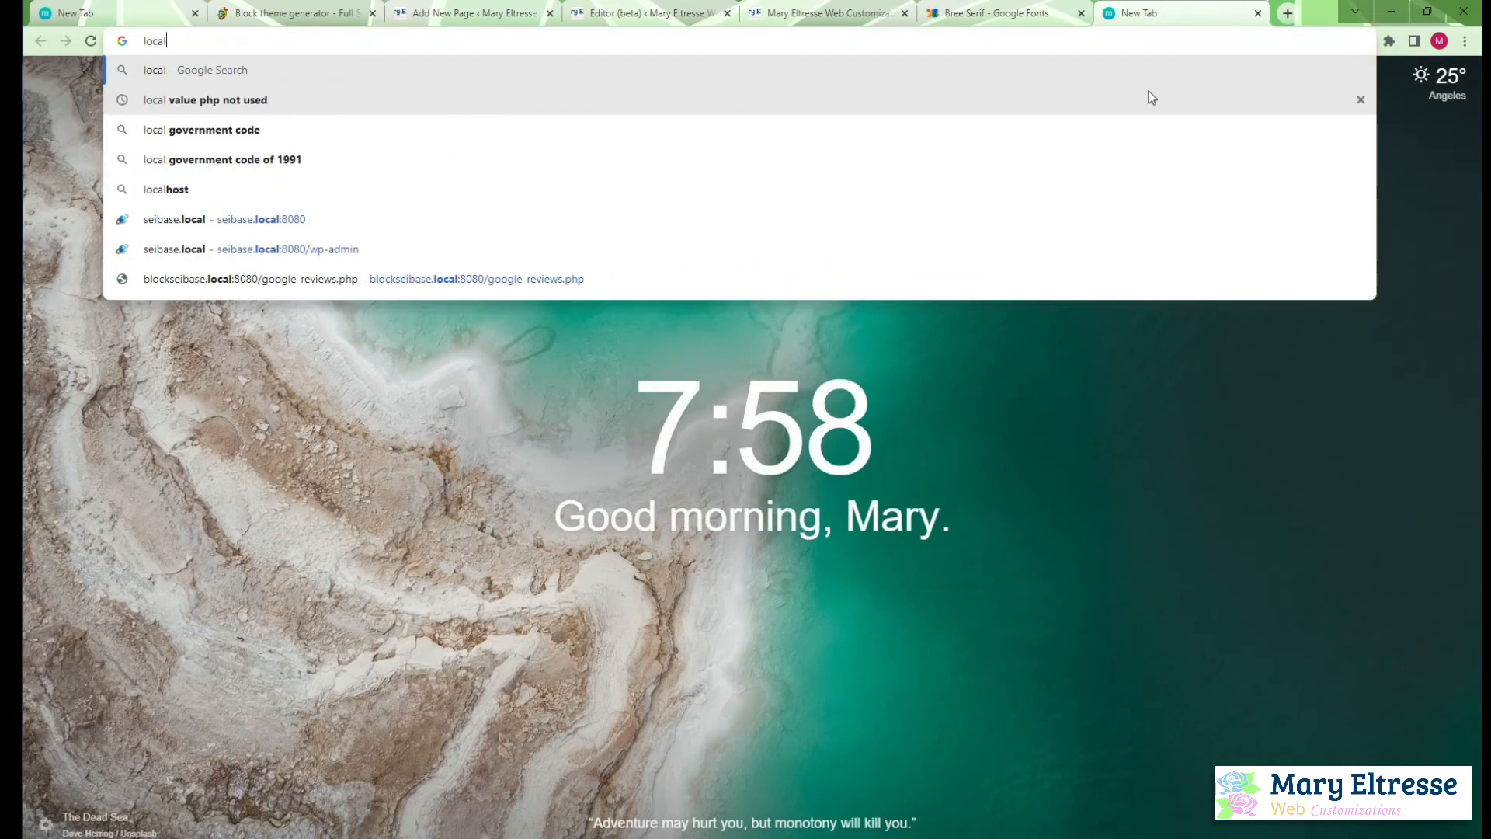
pyautogui.press('BackSpace')
pyautogui.press('BackSpace')
pyautogui.press('BackSpace')
pyautogui.press('BackSpace')
pyautogui.press('BackSpace')
pyautogui.write('w')
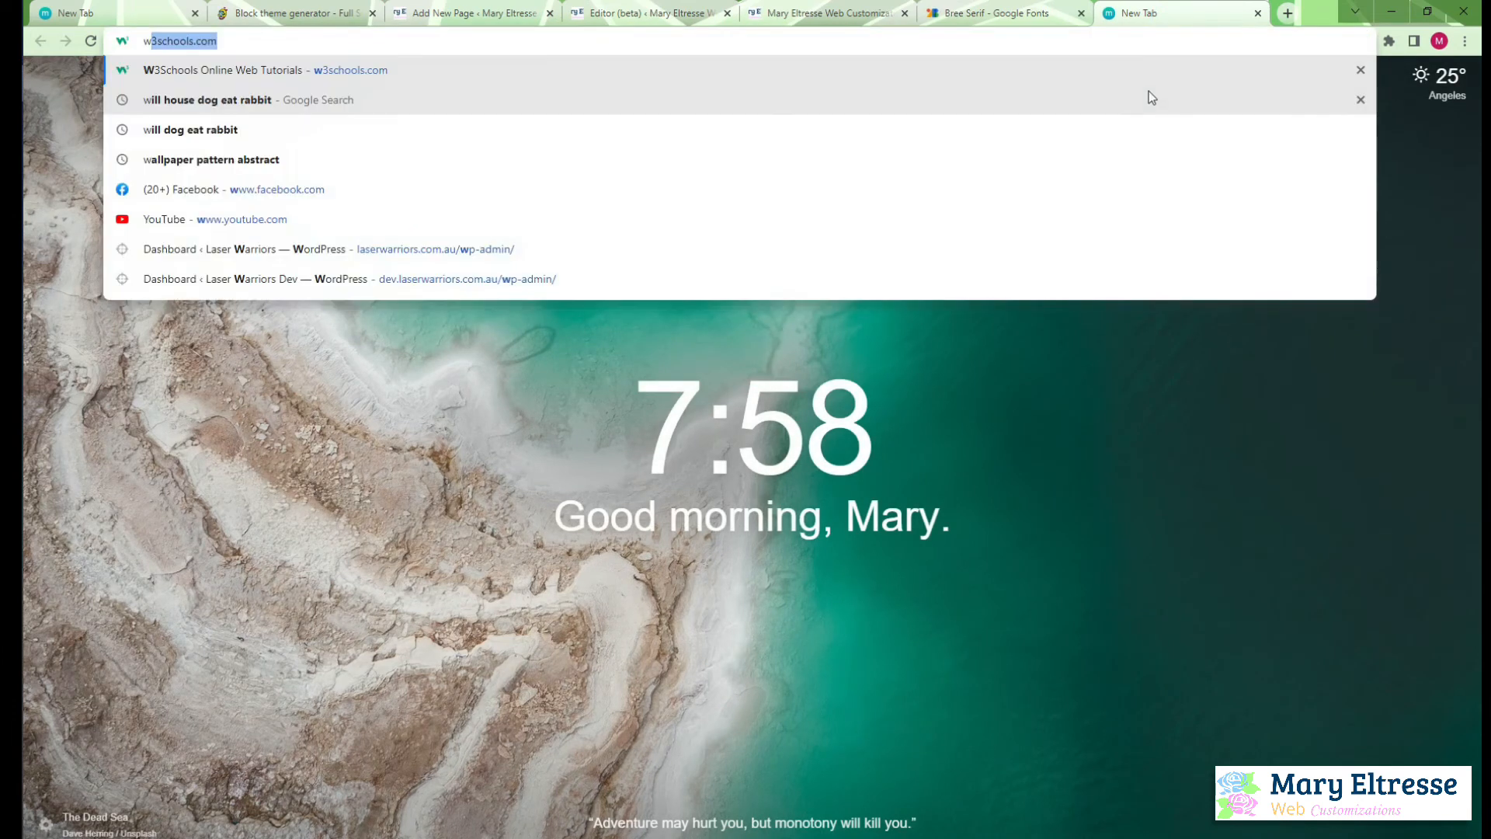
pyautogui.write('ordpress')
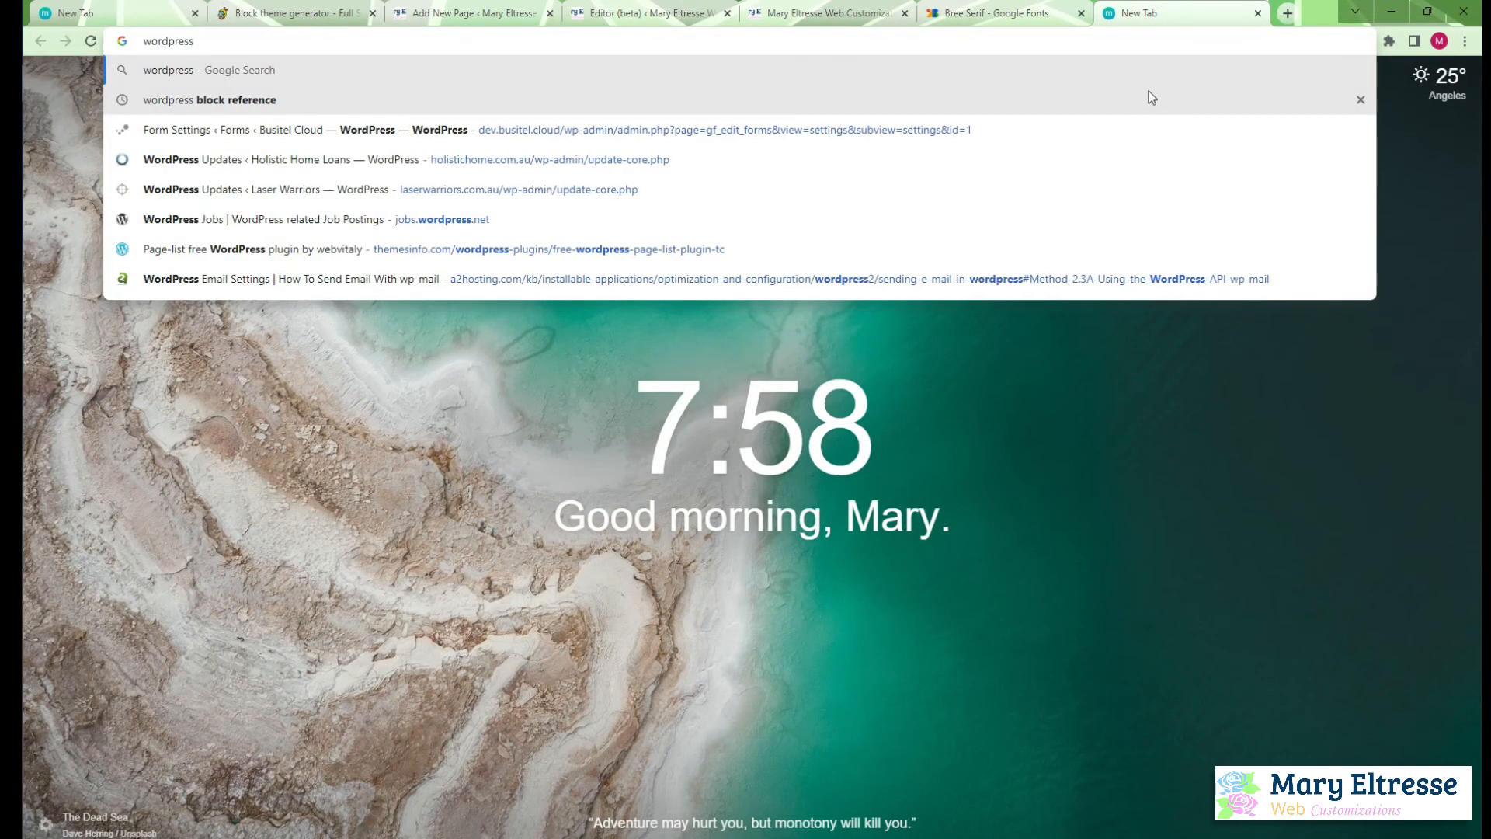
pyautogui.write('.local')
pyautogui.press('Return')
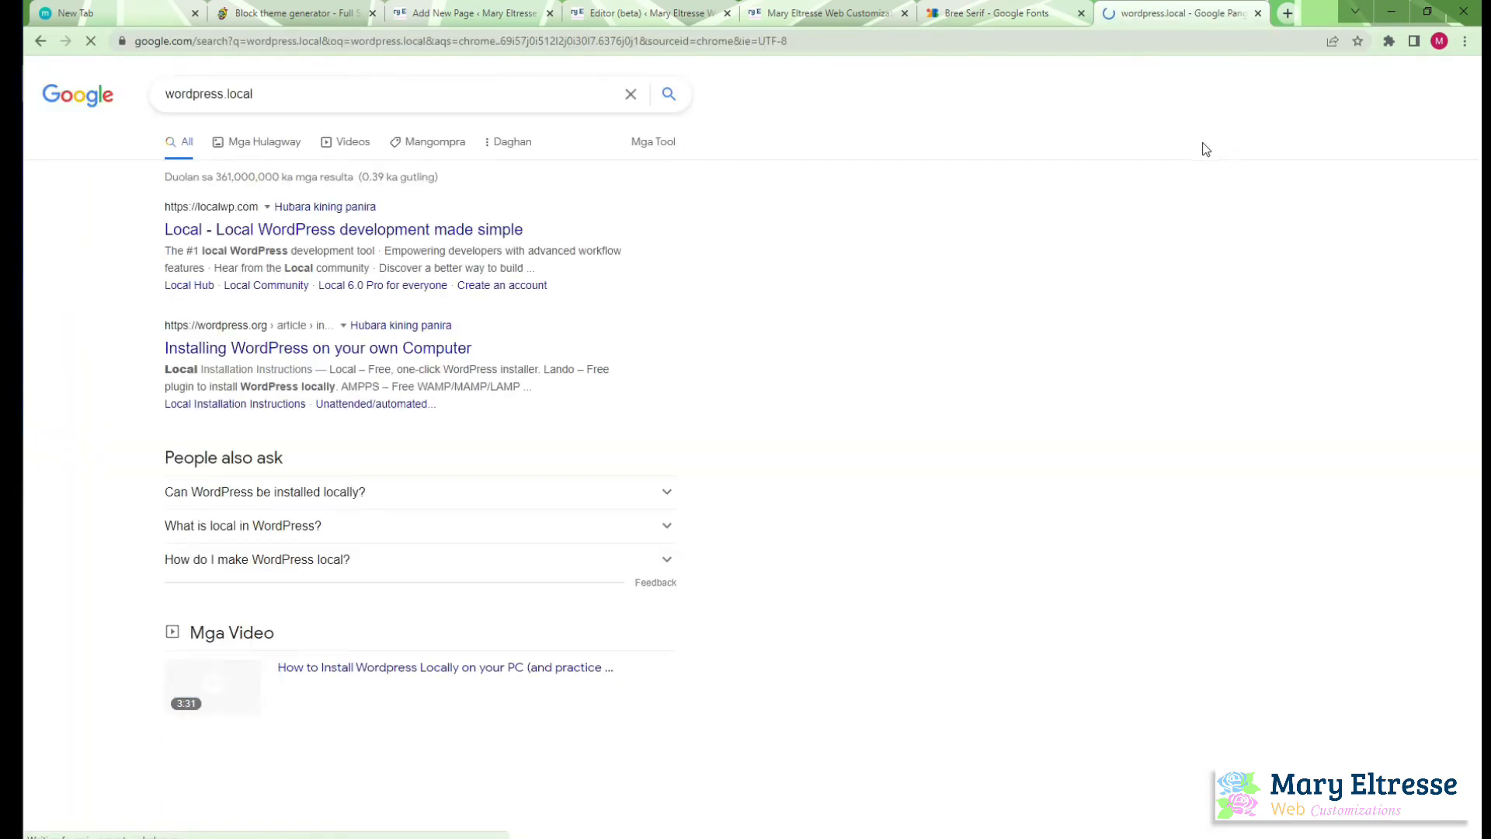
# Load the existing local site with its port number, wordpress.local:8080
pyautogui.click(362, 41)
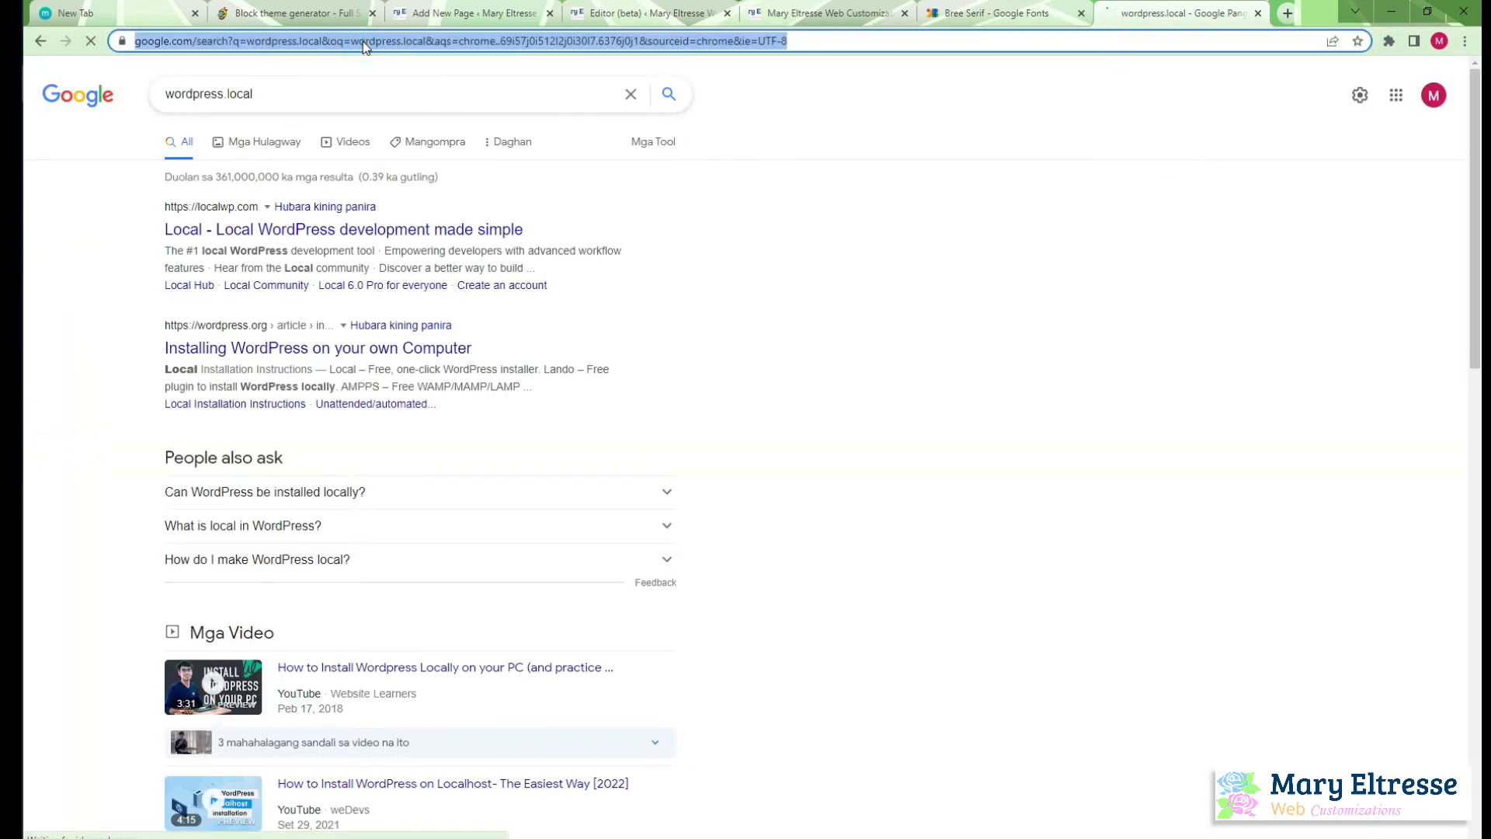
pyautogui.write('wordress')
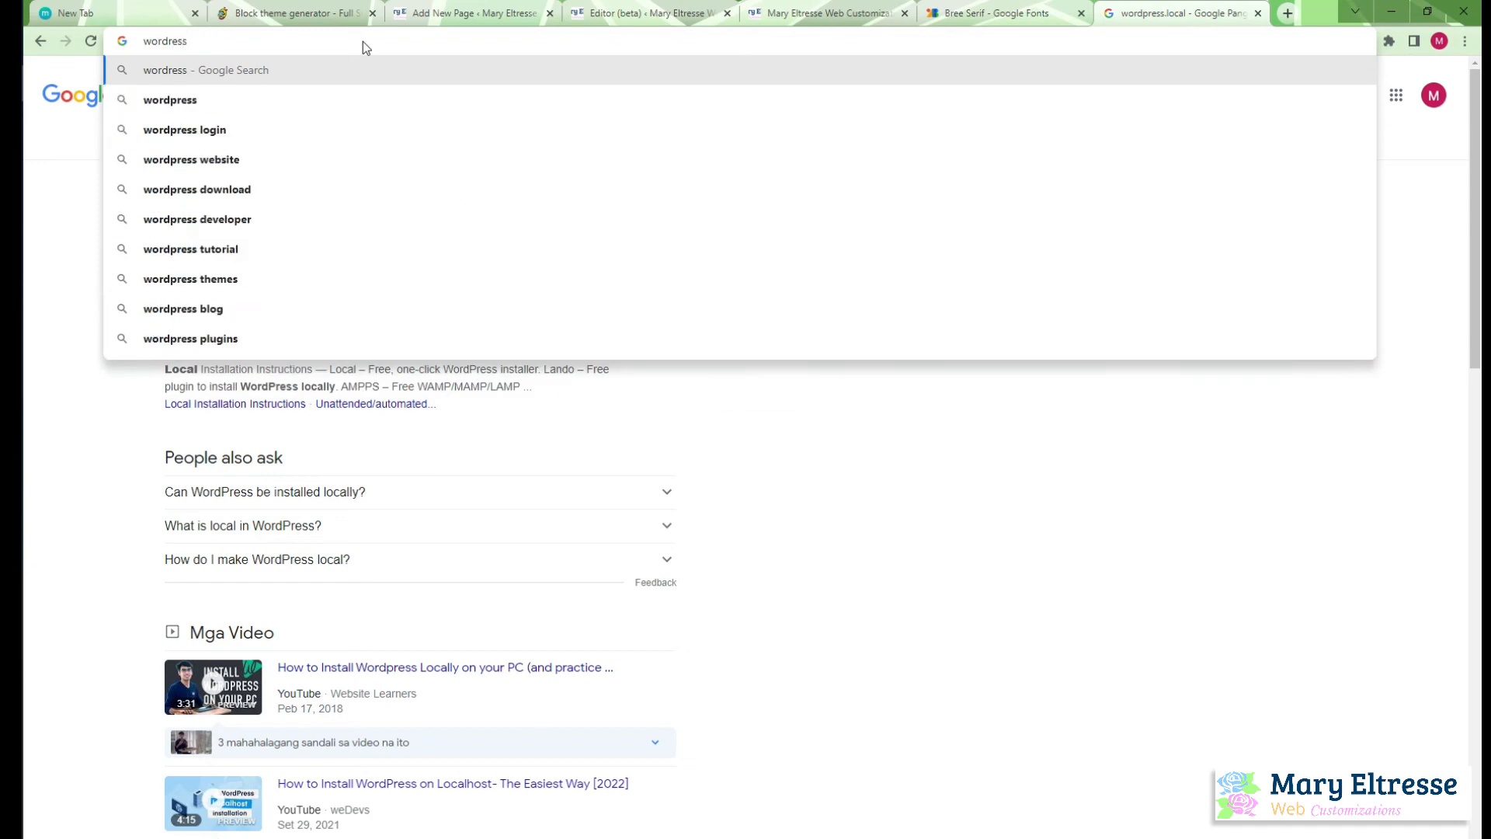
pyautogui.press('BackSpace')
pyautogui.press('BackSpace')
pyautogui.press('BackSpace')
pyautogui.press('BackSpace')
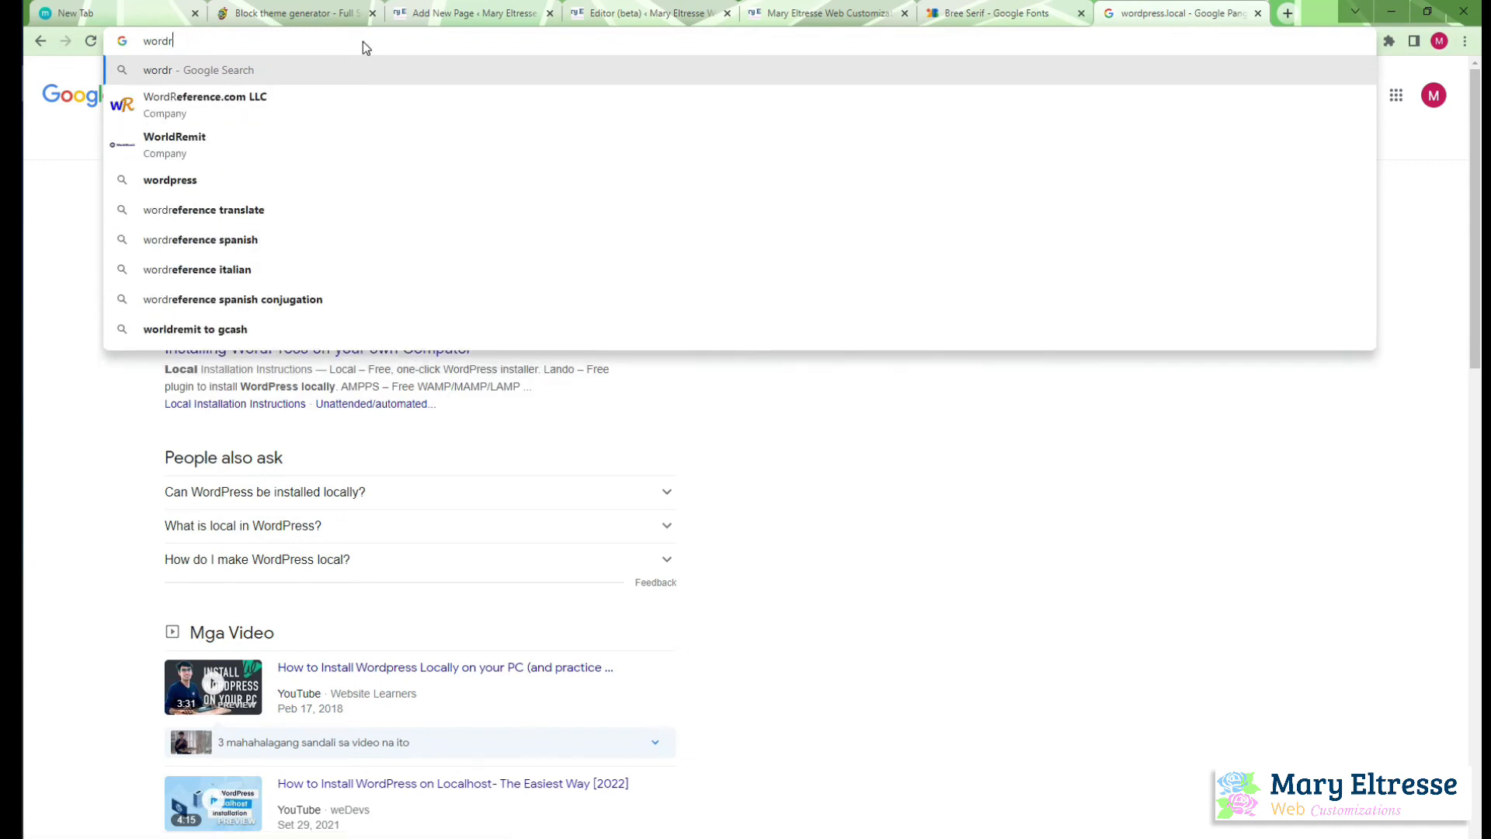
pyautogui.write('press.loc')
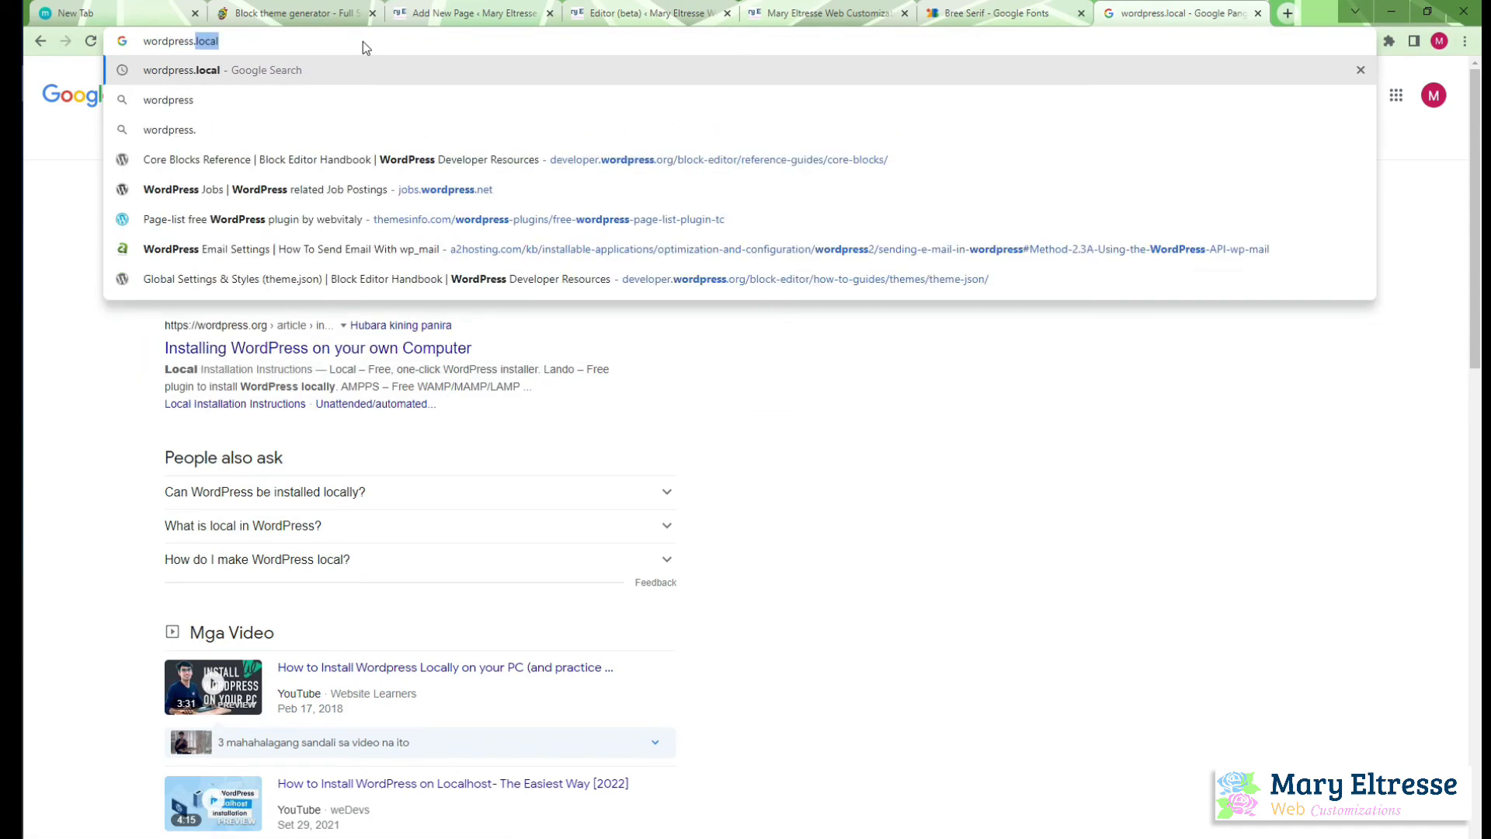
pyautogui.write('al')
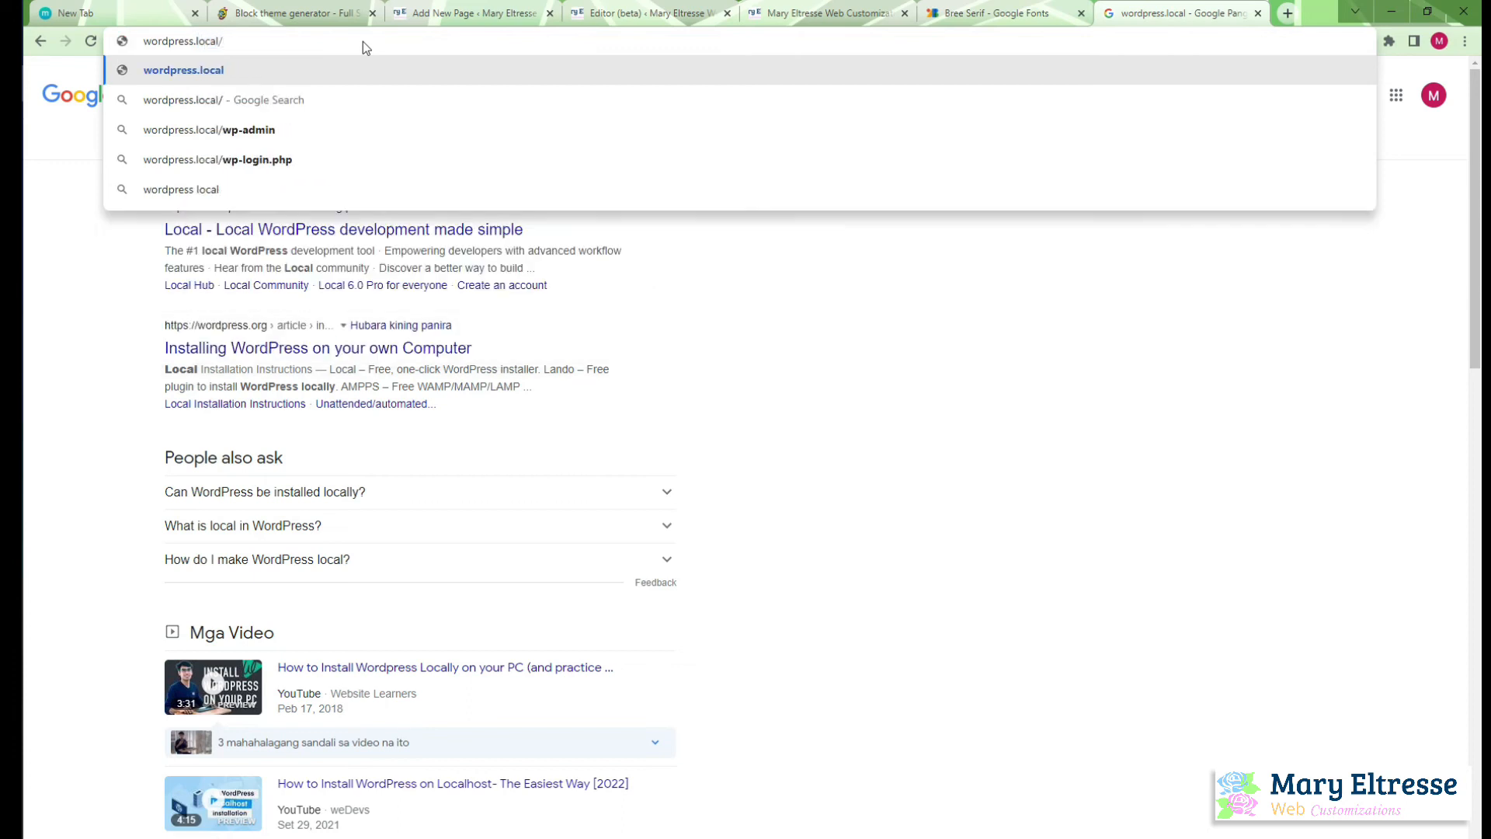
pyautogui.write(':8080')
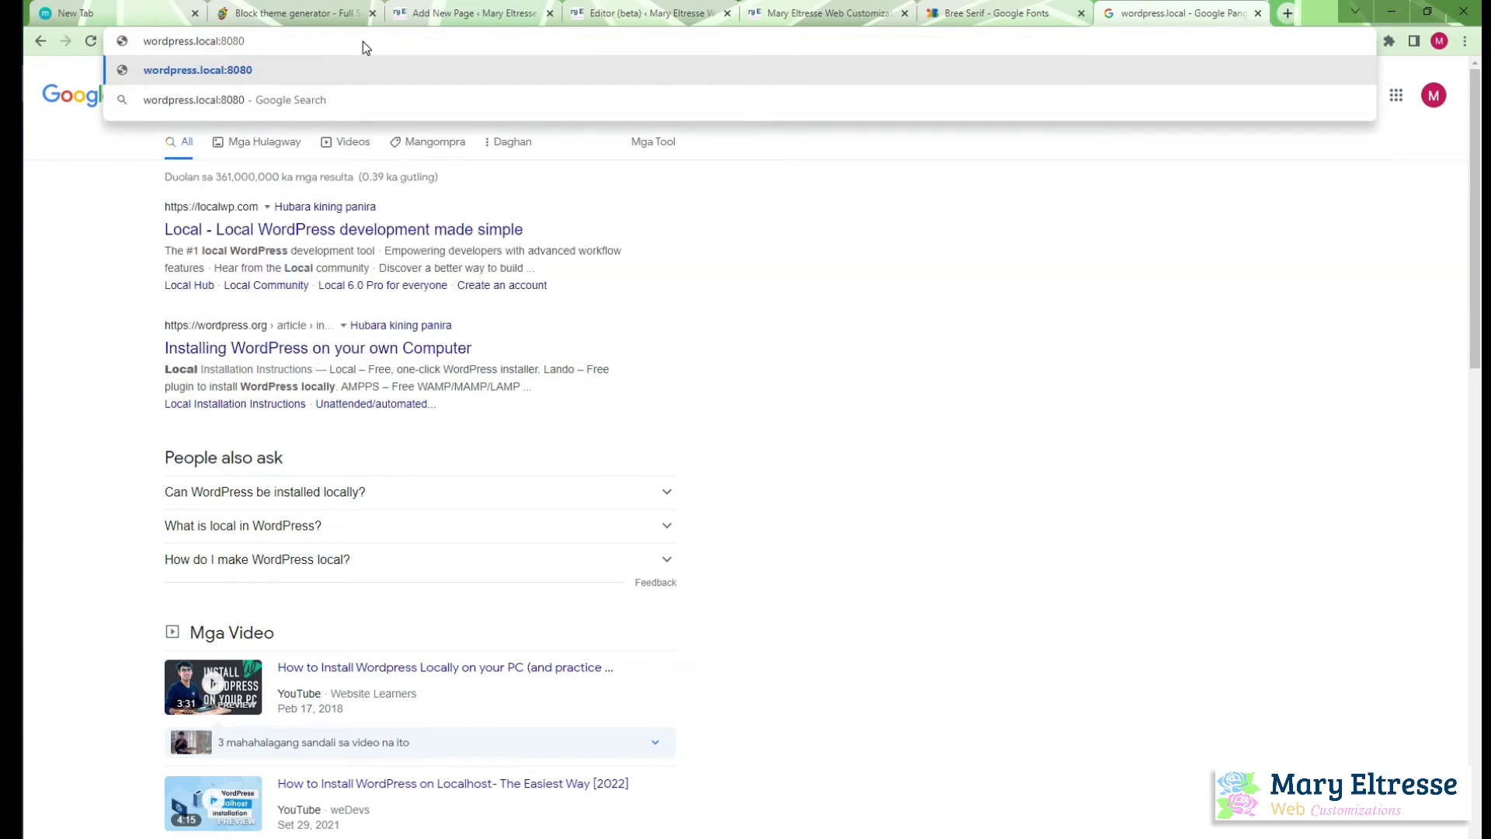
pyautogui.press('Return')
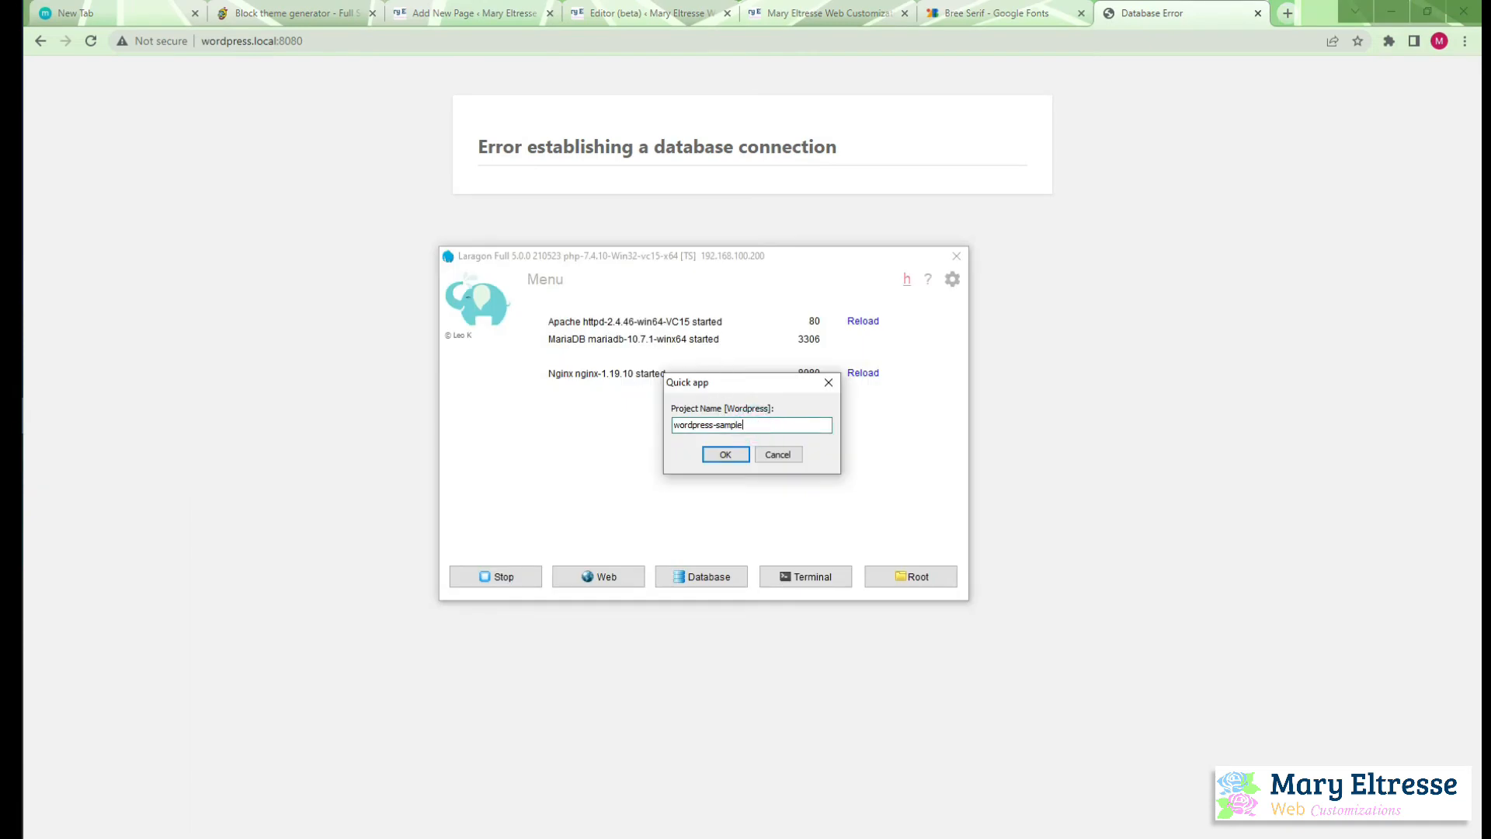
# Create the wordpress-sample project in Laragon and close the browser tab showing wordpress.local:8080
pyautogui.click(725, 454)
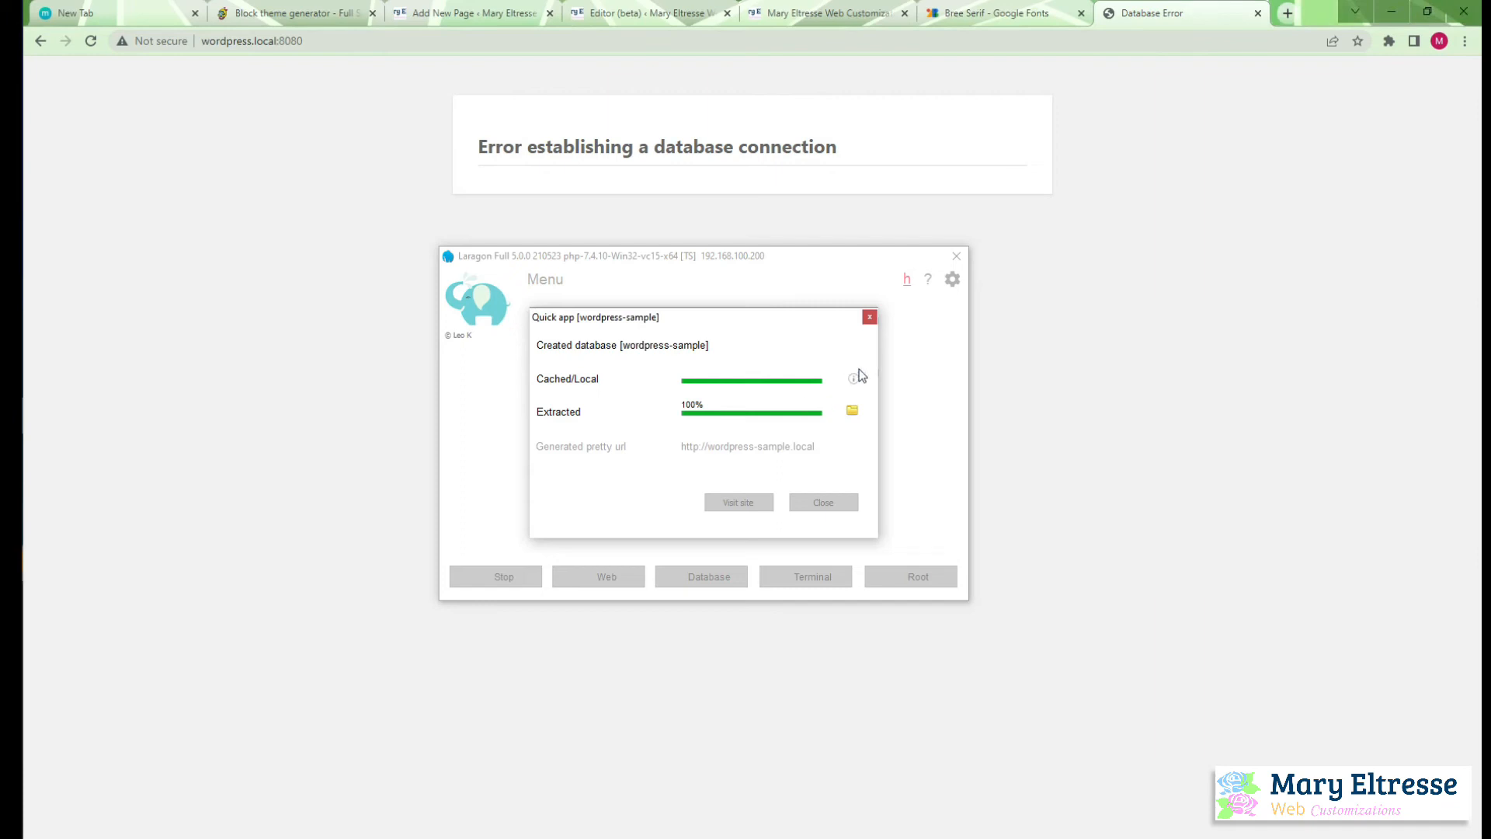
pyautogui.click(11, 564)
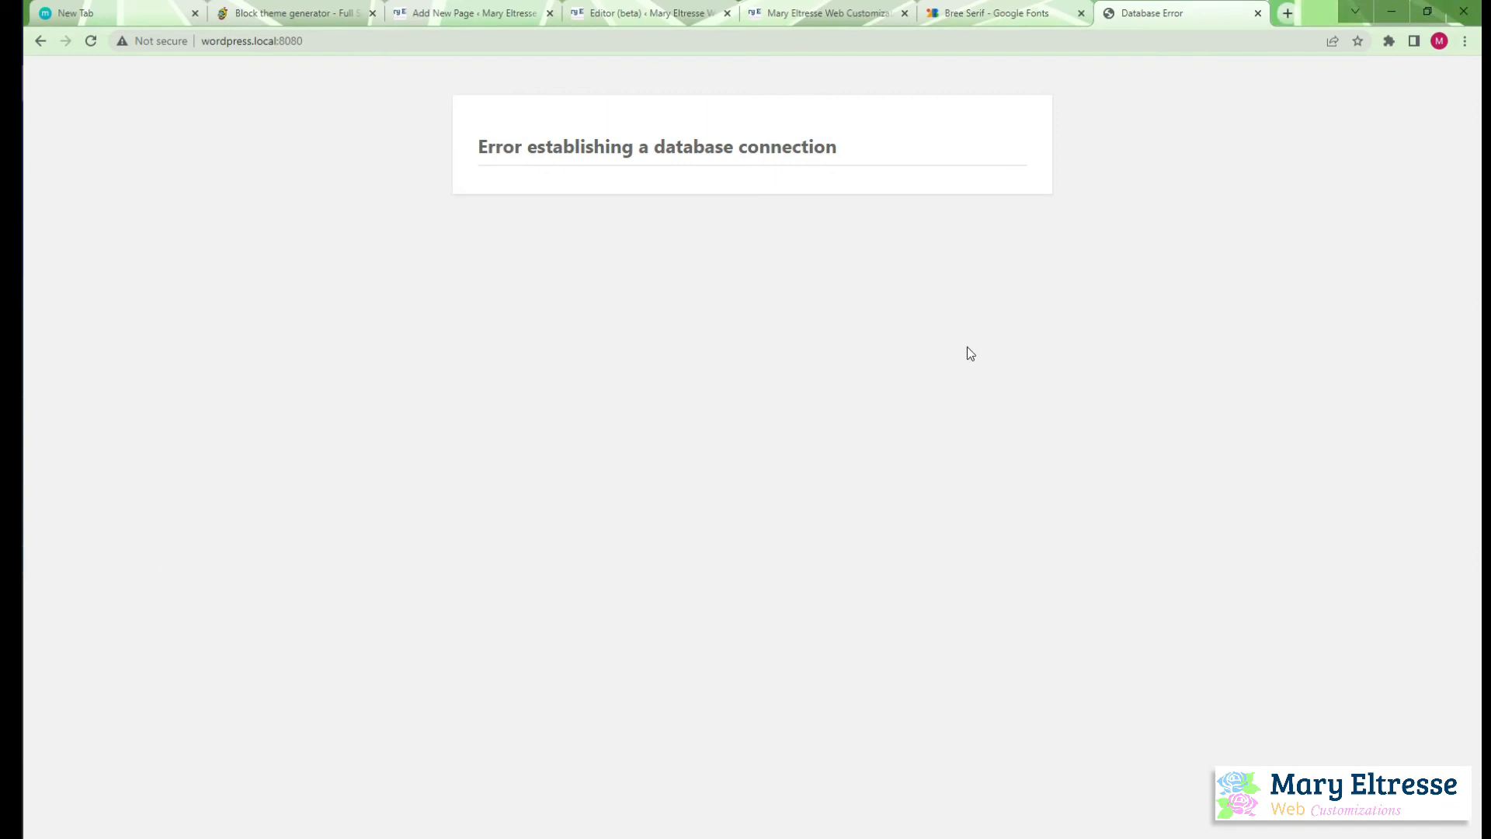
pyautogui.click(1257, 14)
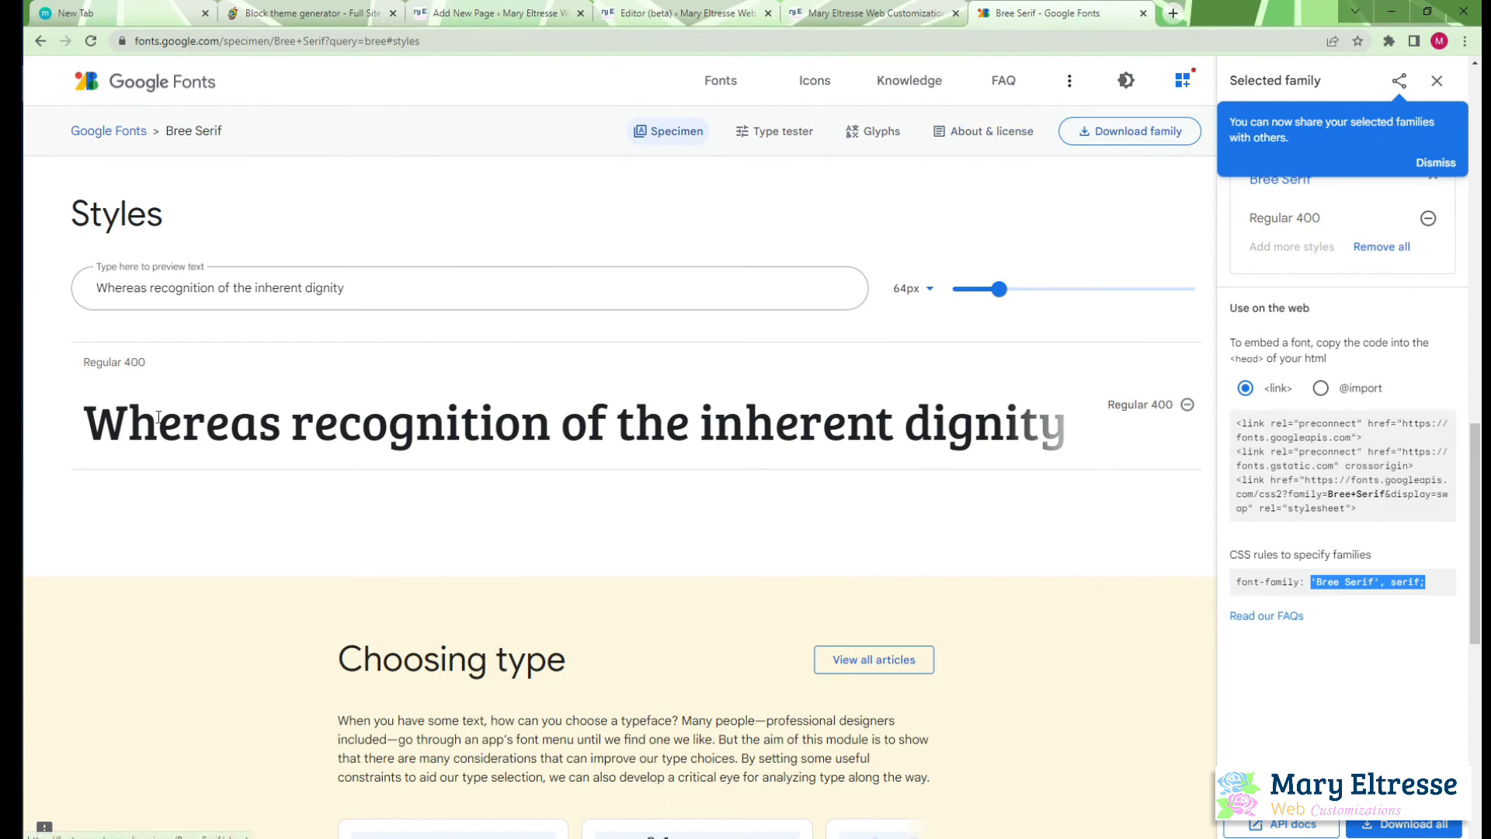
# Return to Laragon, open the generated wordpress-sample.local site and continue the installation in English (United States)
pyautogui.click(11, 419)
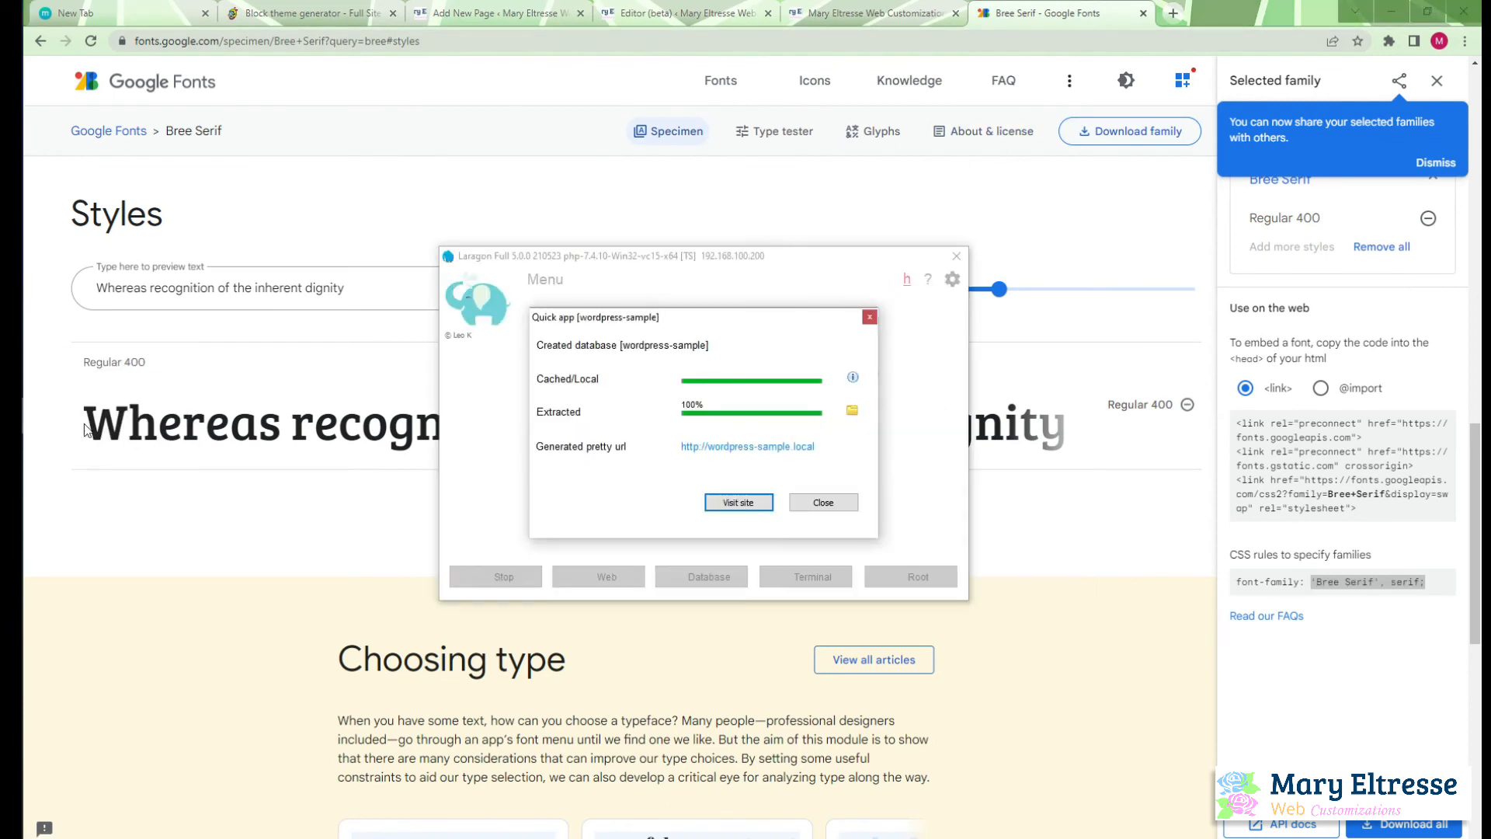
pyautogui.click(733, 447)
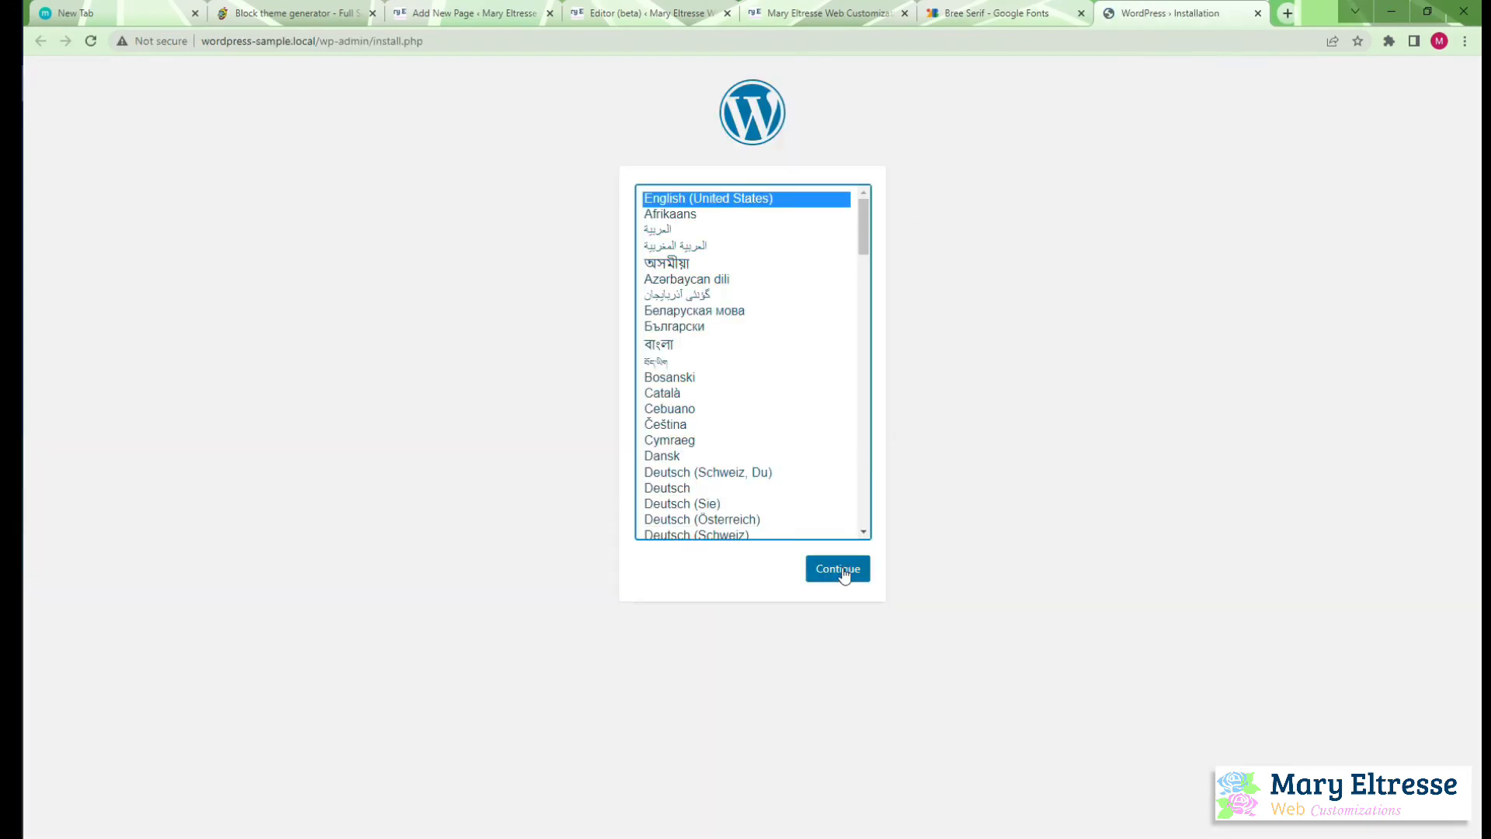
pyautogui.click(843, 573)
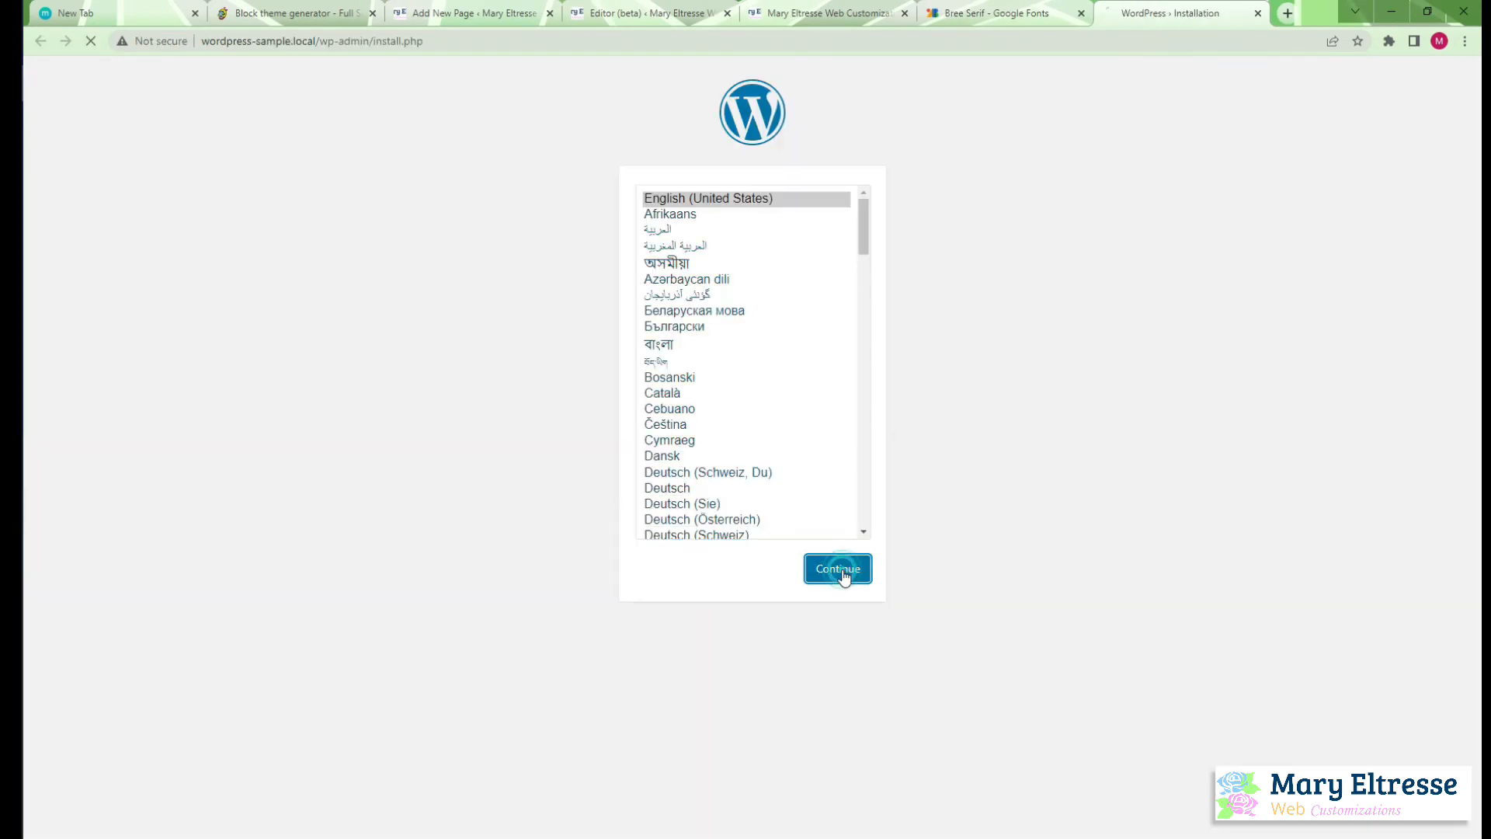
# Enter Sample WordPress as the site title and fill in the administrator username
pyautogui.write('Sample Wor')
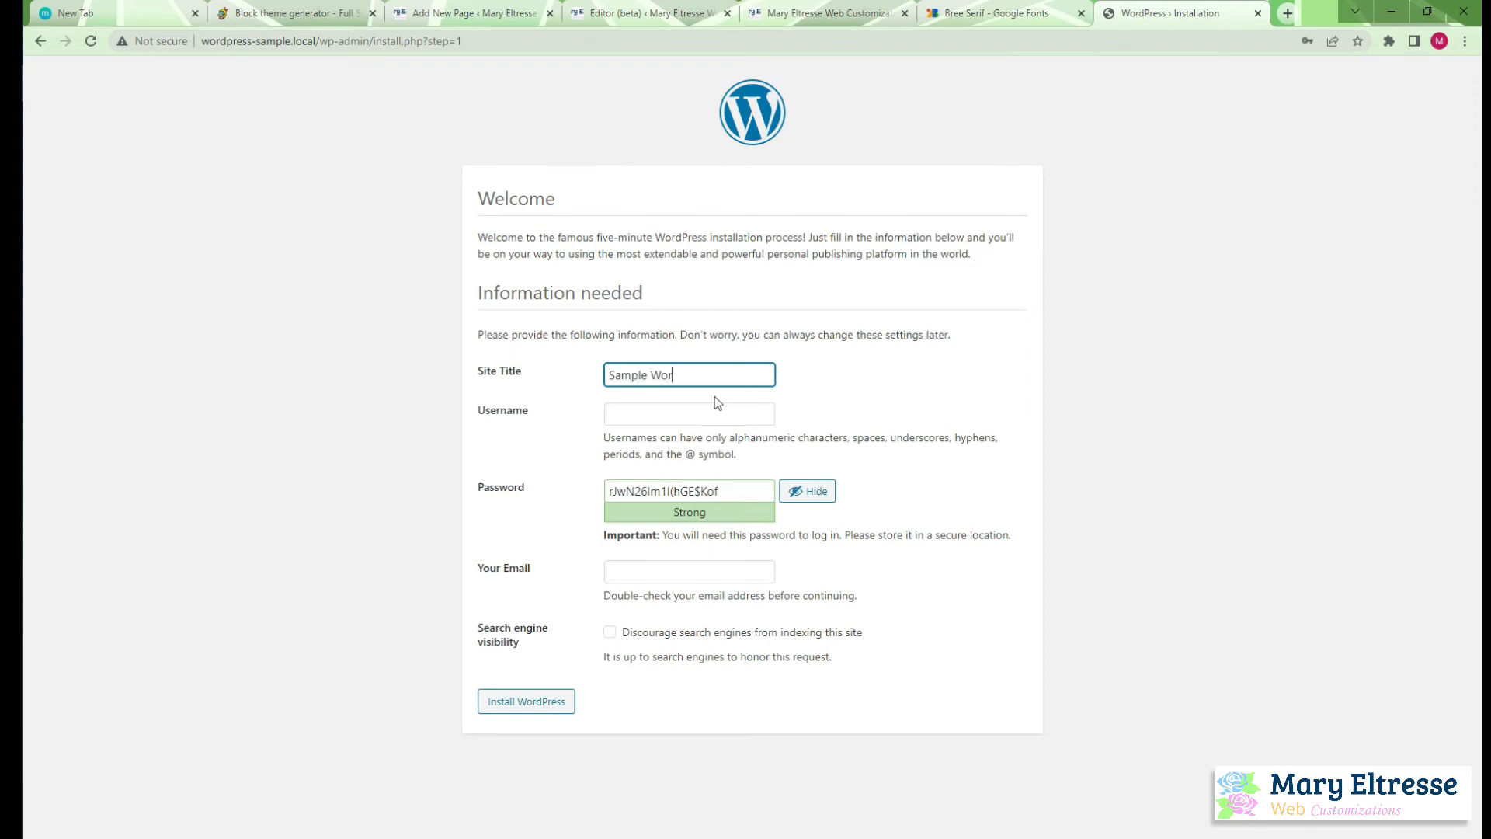
pyautogui.write('dPress')
pyautogui.click(722, 412)
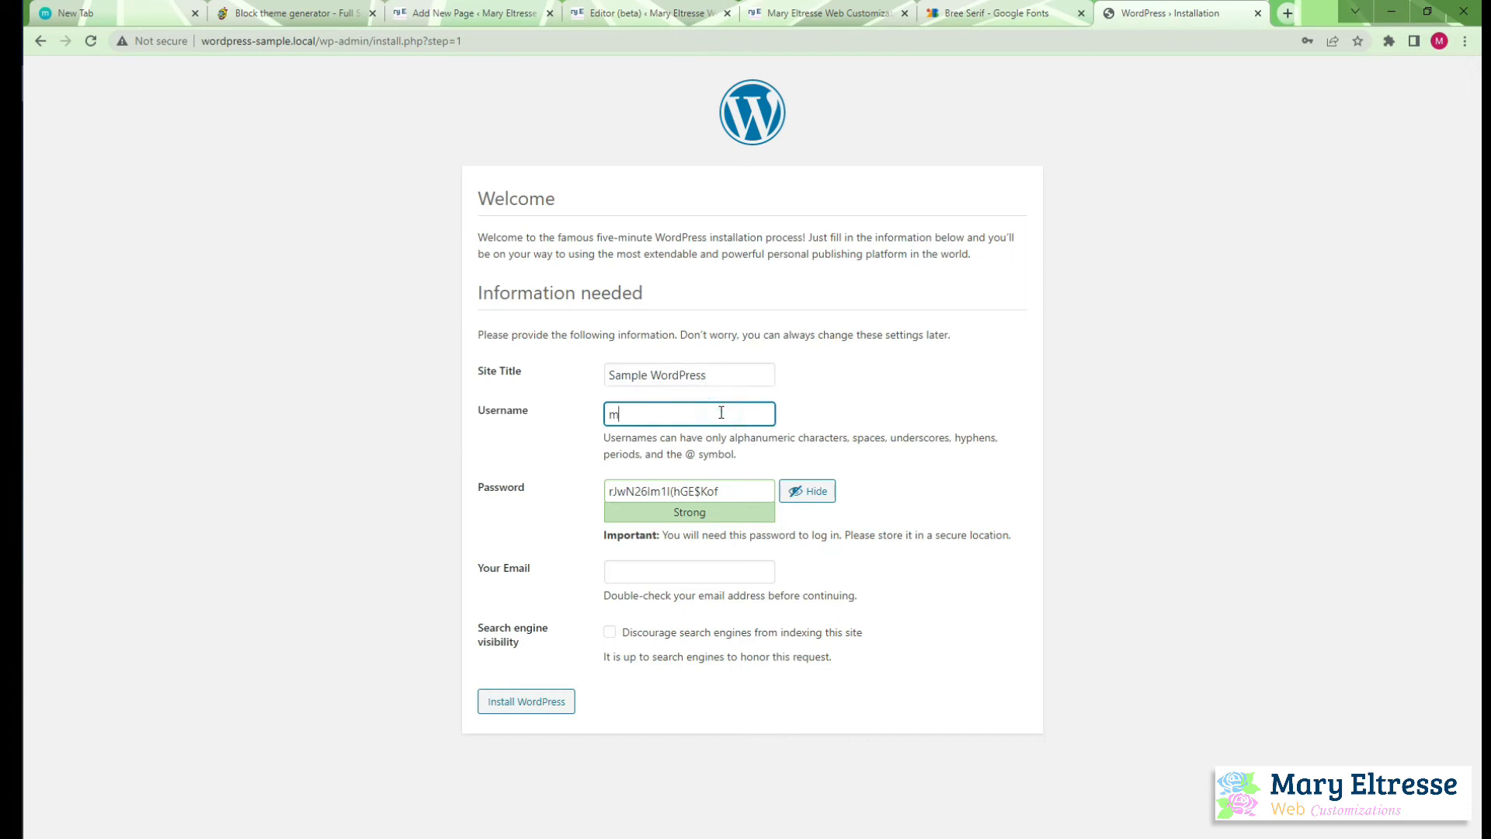
pyautogui.press('BackSpace')
pyautogui.press('BackSpace')
pyautogui.press('BackSpace')
# Hide the password text, replace the generated password with the account password and confirm the use of a weak password
pyautogui.tripleClick(727, 491)
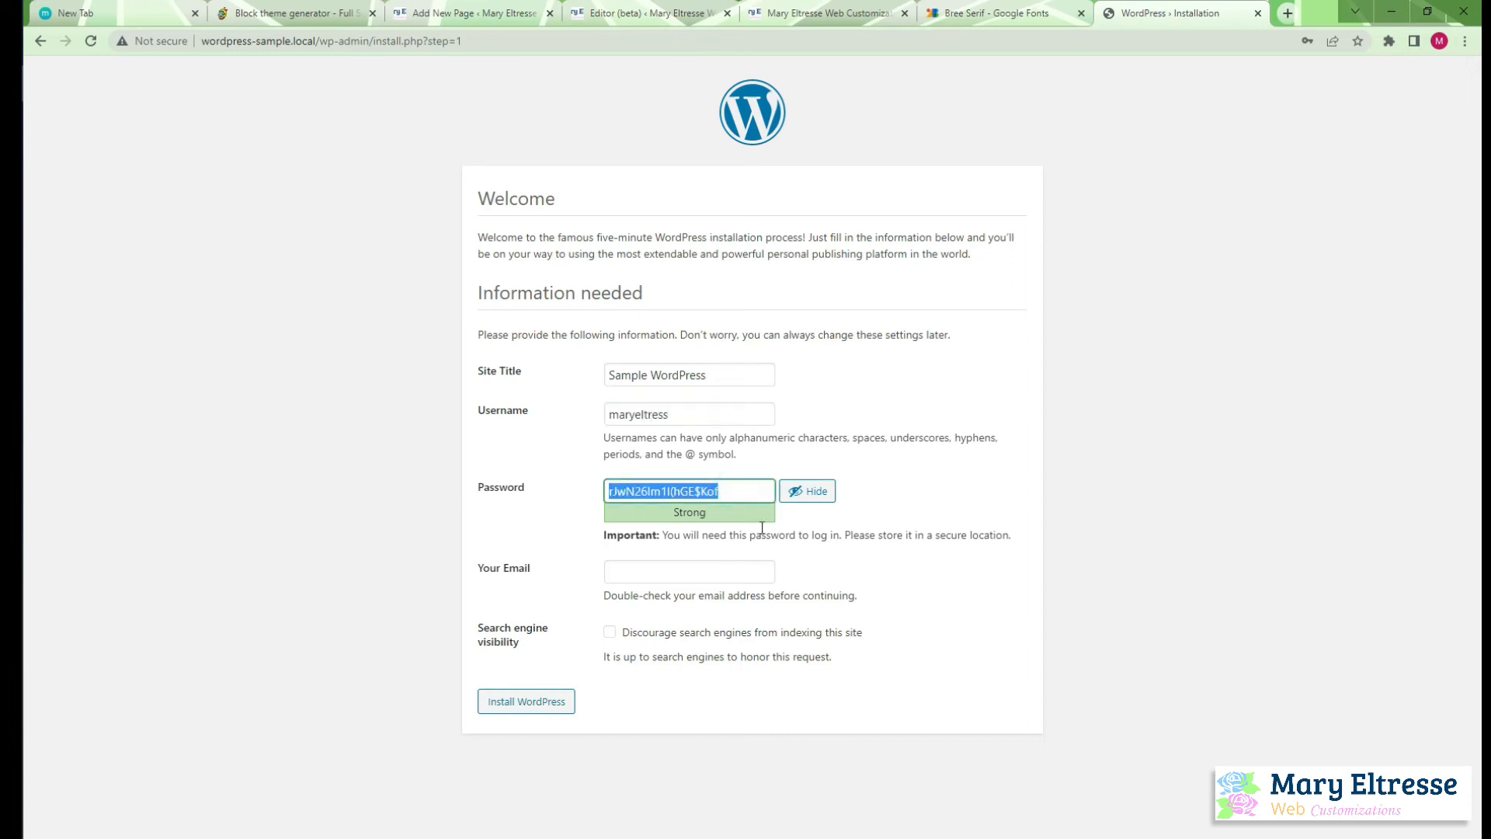
pyautogui.click(808, 490)
pyautogui.write('pass')
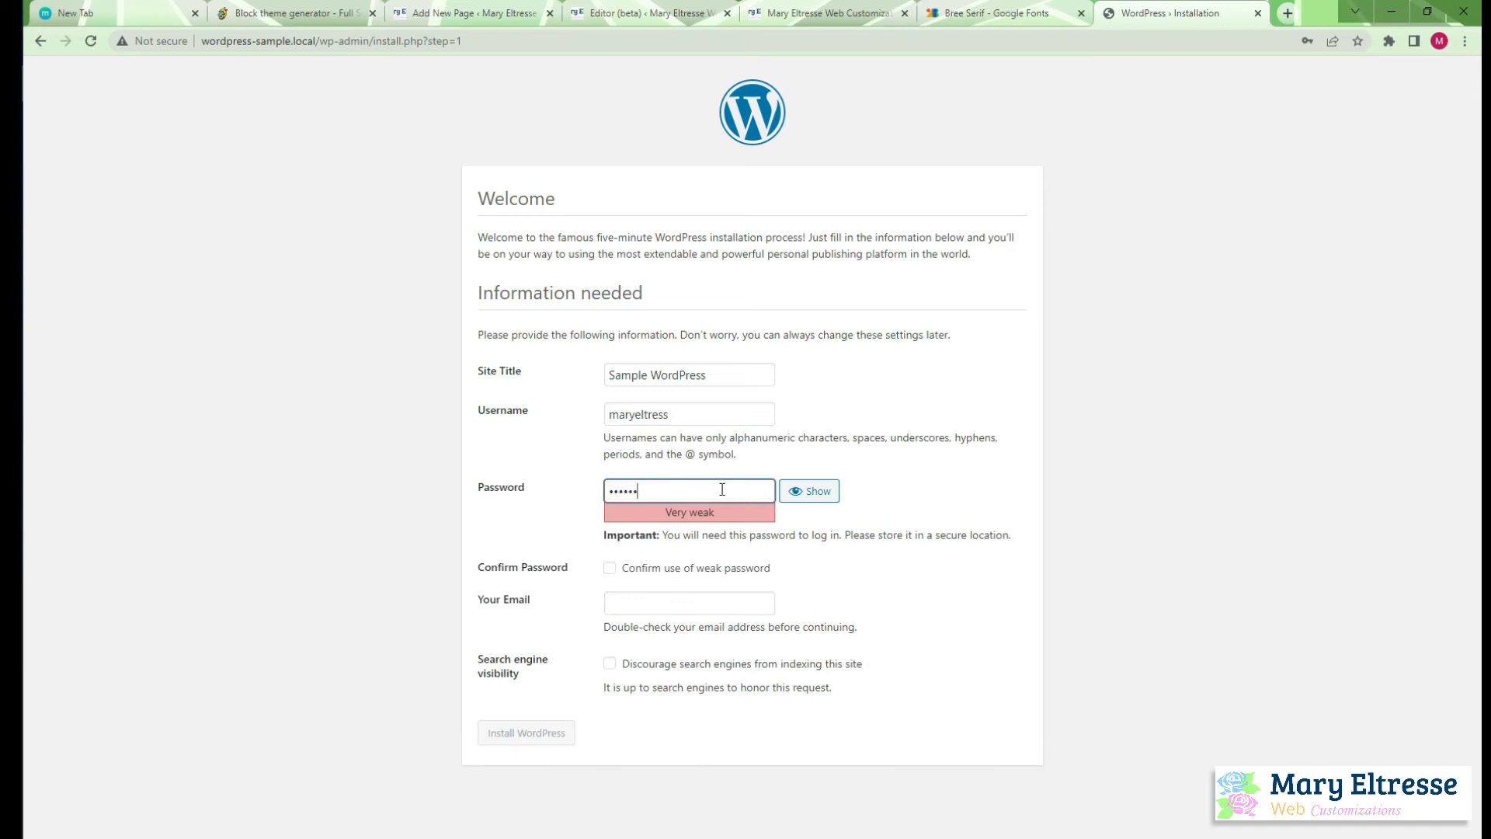
pyautogui.click(610, 568)
# Fill in the administrator's e-mail address in the installation form
pyautogui.click(618, 600)
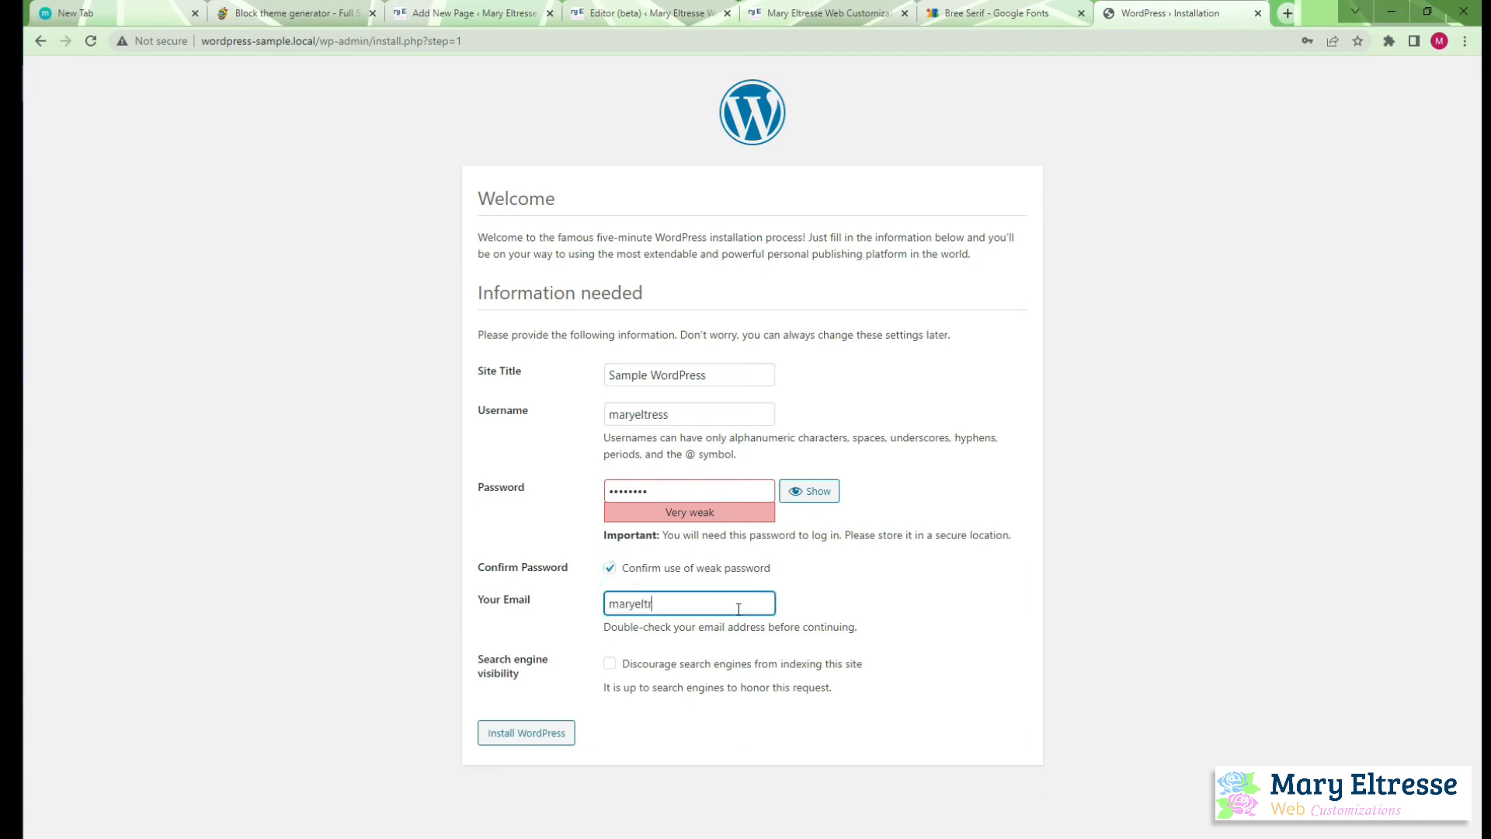
# Install WordPress, save the login credentials in the browser and proceed to the login page
pyautogui.click(560, 737)
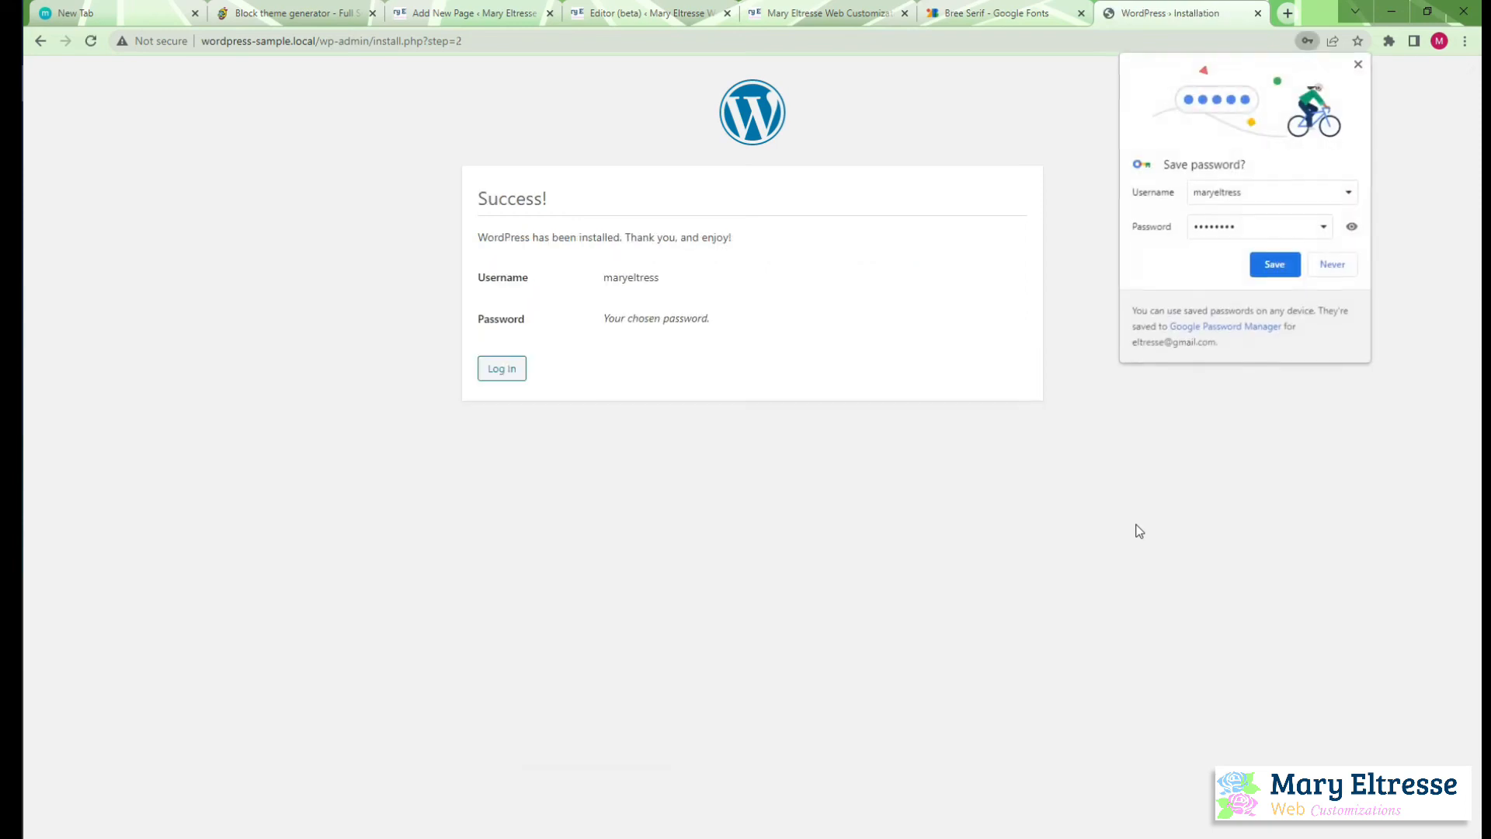
pyautogui.click(1264, 262)
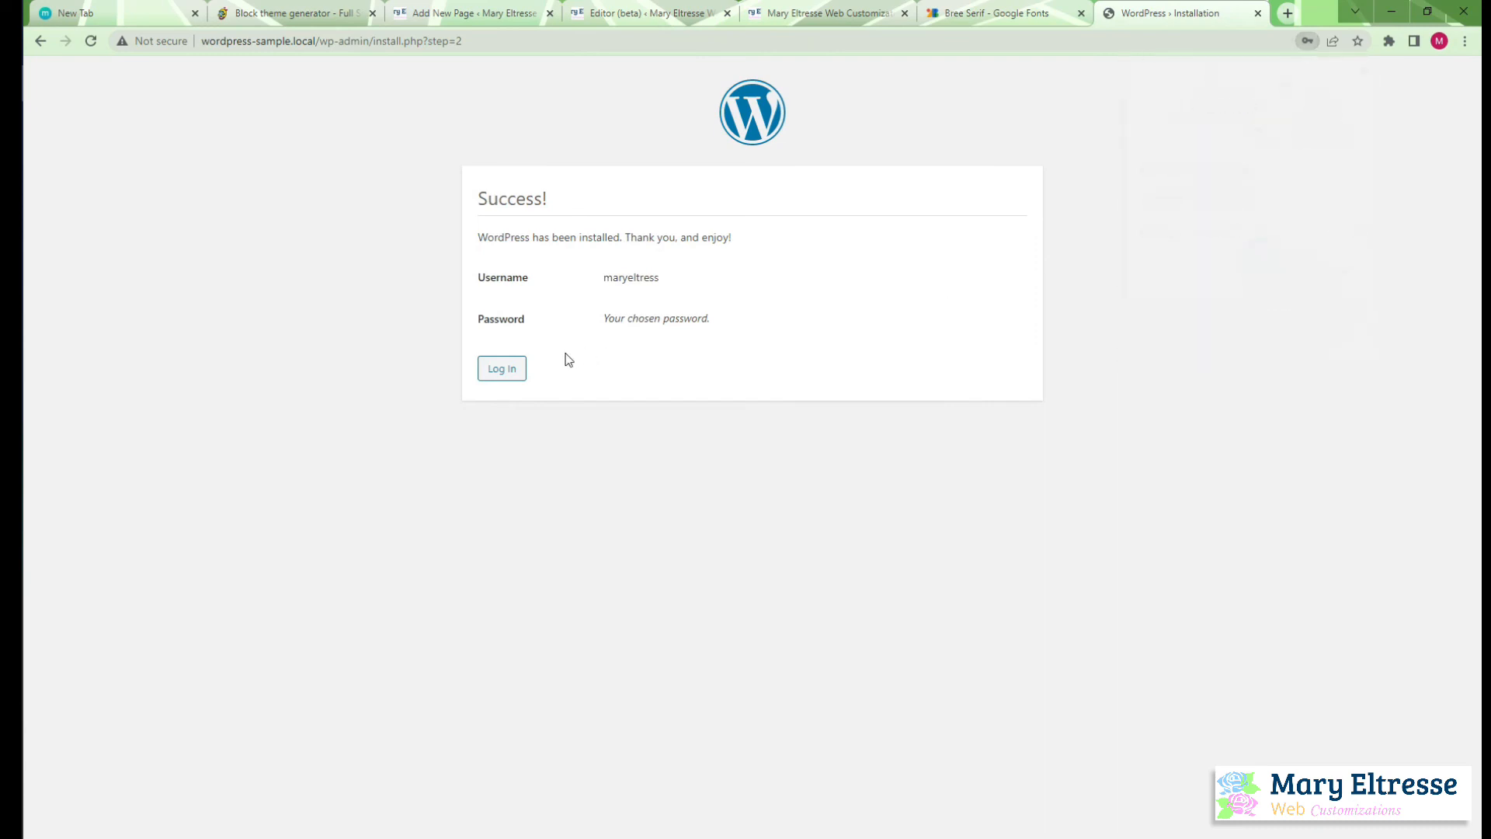
pyautogui.click(502, 369)
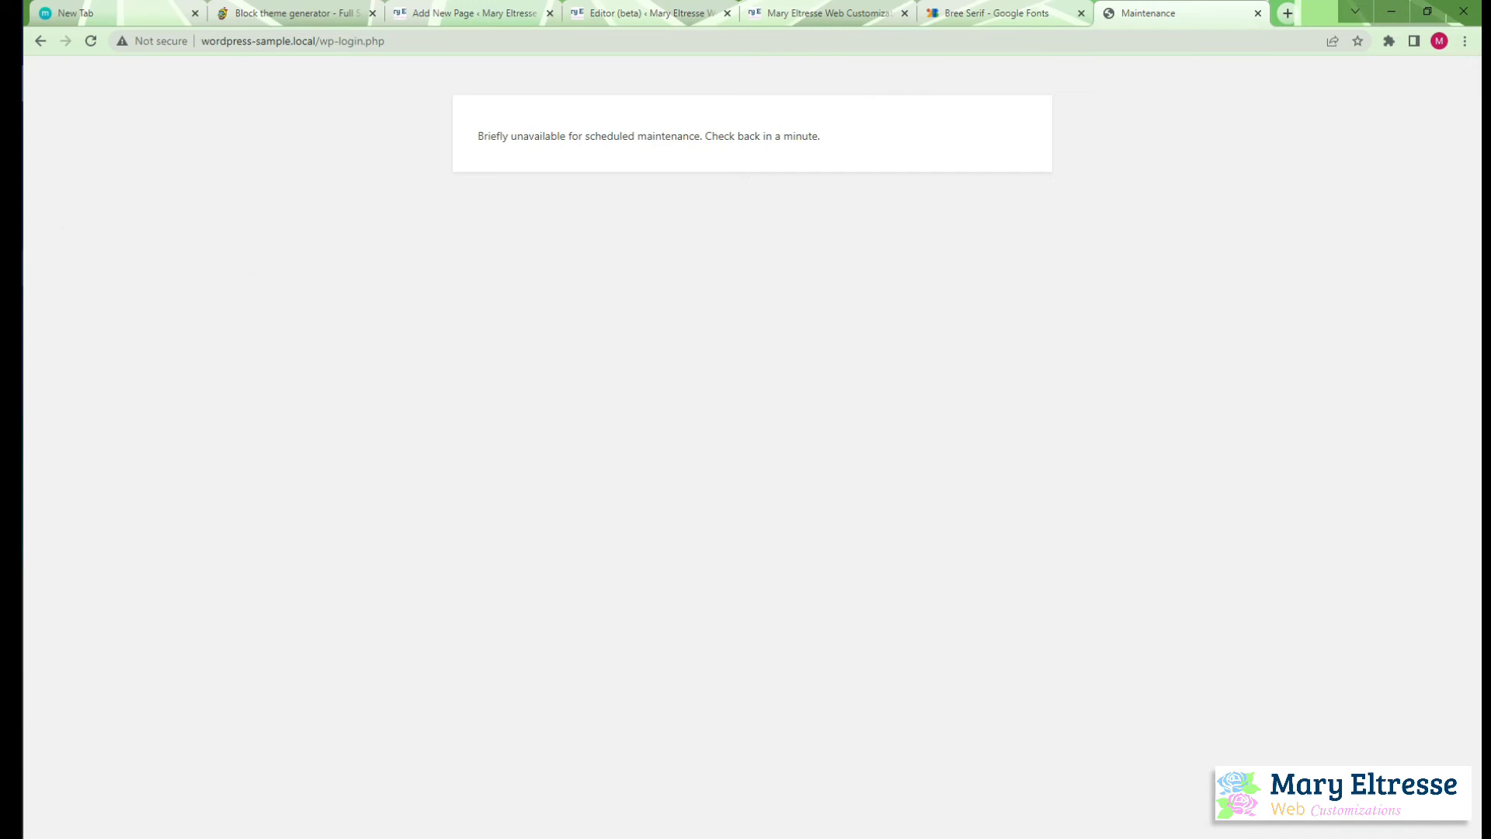
# Check the files in the wordpress-sample project folder in File Explorer and return to the browser
pyautogui.hotkey('alt', 'Tab')
pyautogui.doubleClick(257, 654)
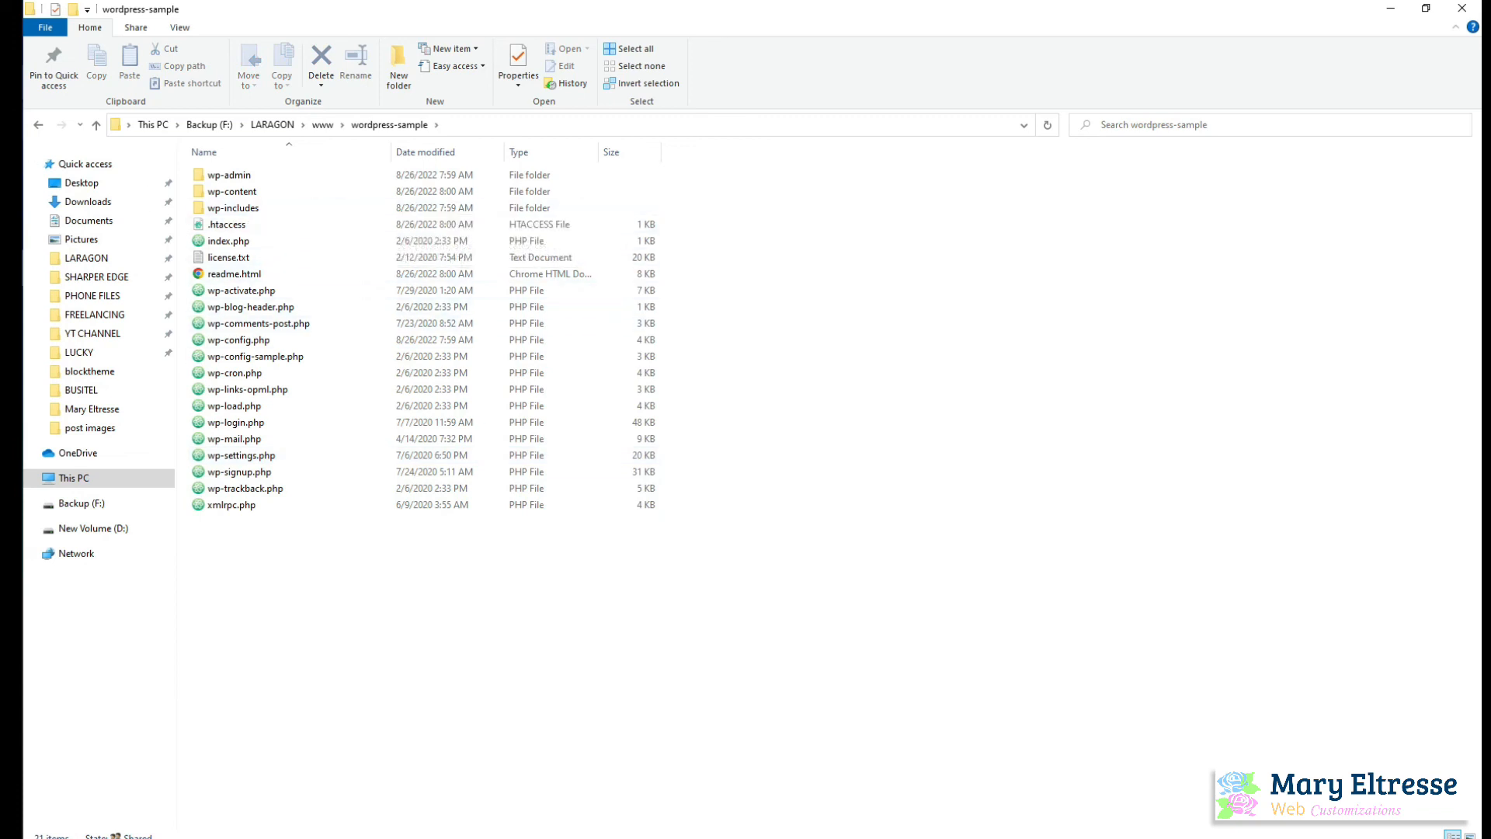
pyautogui.hotkey('alt', 'Tab')
# Switch to the browser and open the sample site's admin at wordpress-sample.local:8080/wp-admin
pyautogui.moveTo(315, 42); pyautogui.dragTo(489, 40)
pyautogui.click(448, 40)
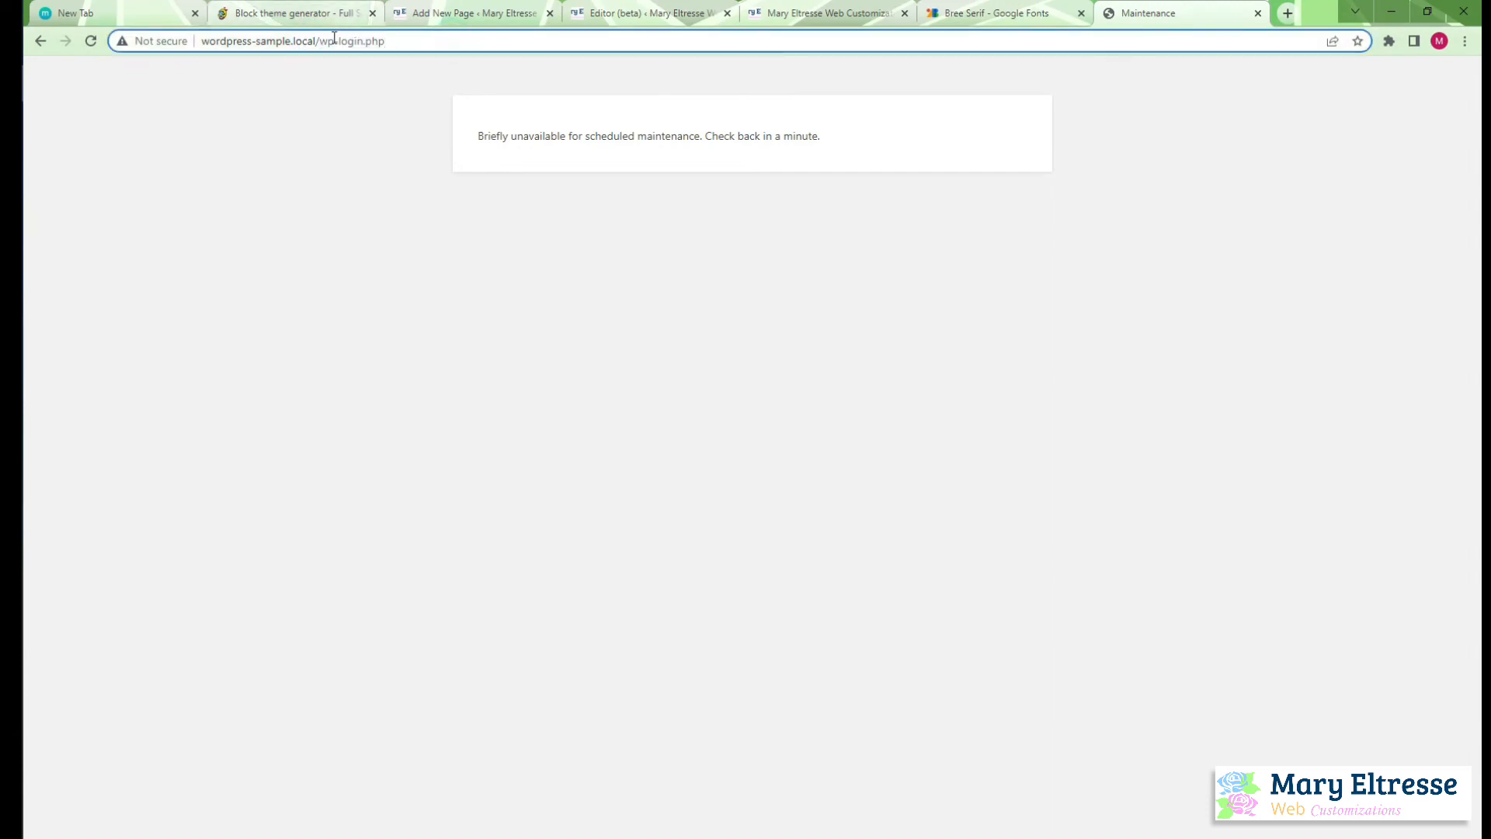
pyautogui.moveTo(315, 42); pyautogui.dragTo(458, 43)
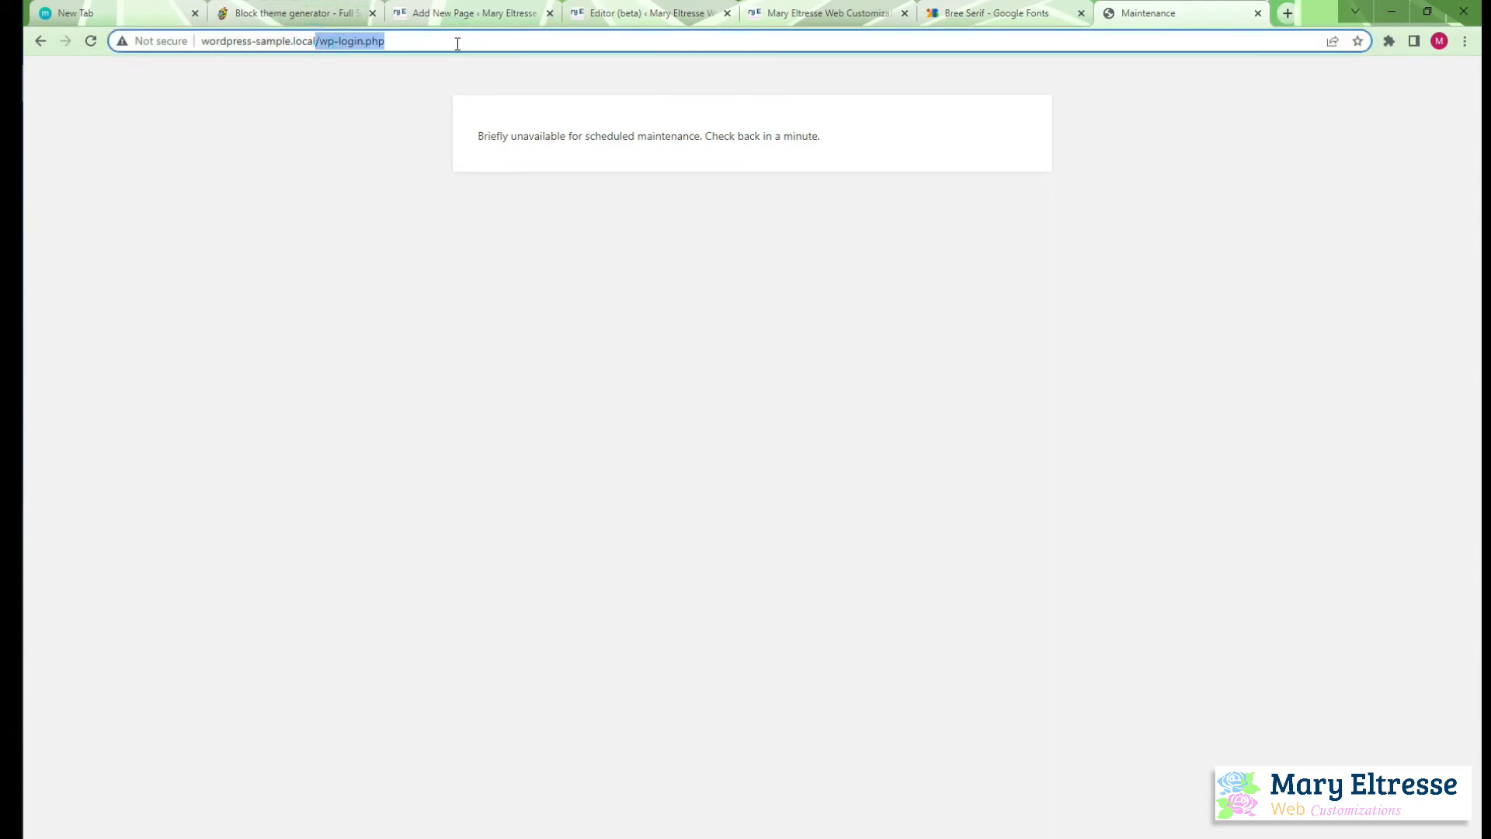
pyautogui.press('BackSpace')
pyautogui.write(':8')
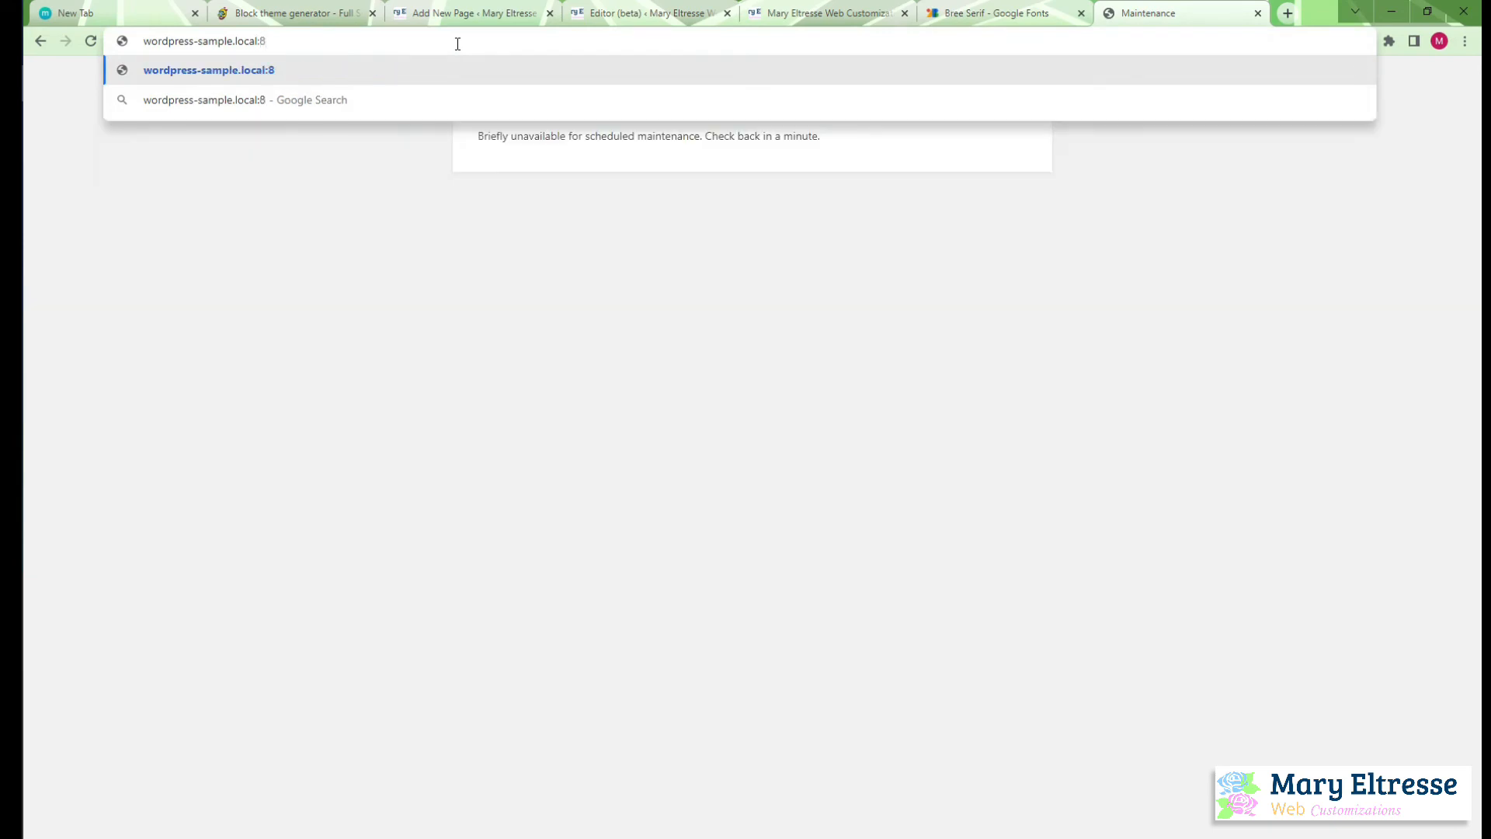
pyautogui.write('080/wp-admin')
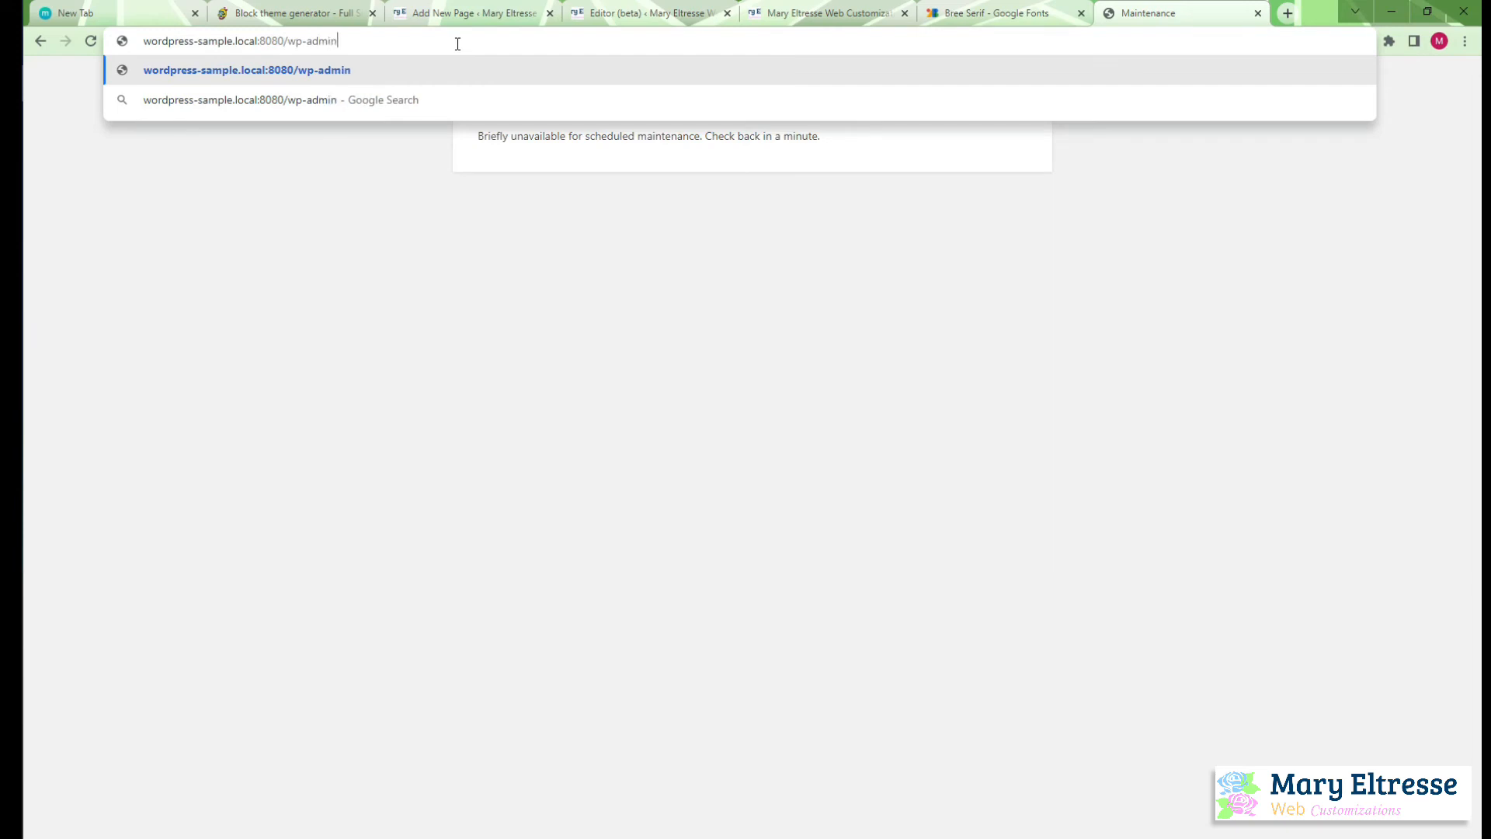
pyautogui.press('Return')
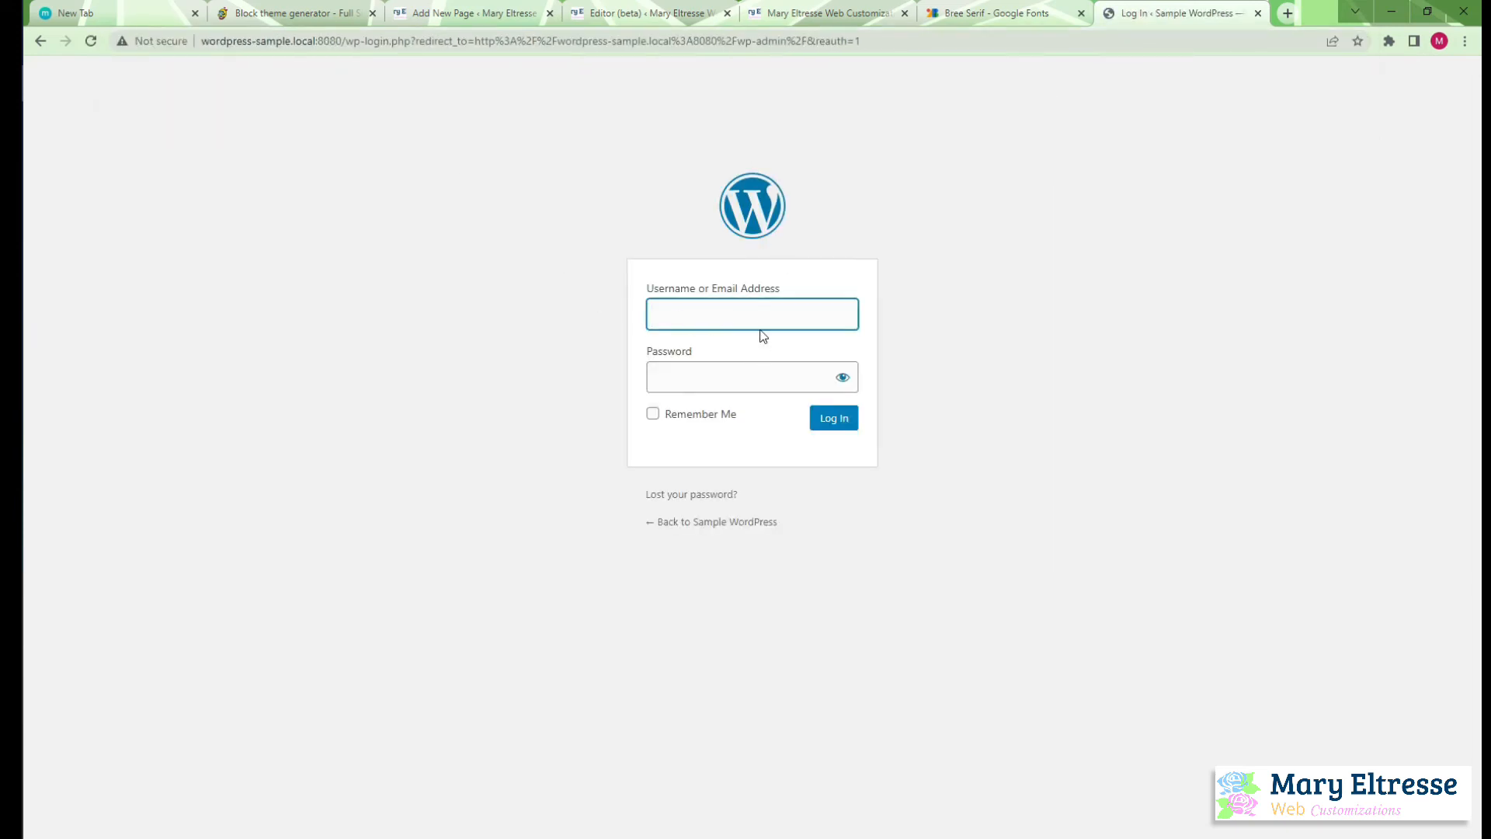
# Log in with the administrator's username and account password, and save the credentials in the browser
pyautogui.write('maryeltress')
pyautogui.click(732, 383)
pyautogui.write('••••')
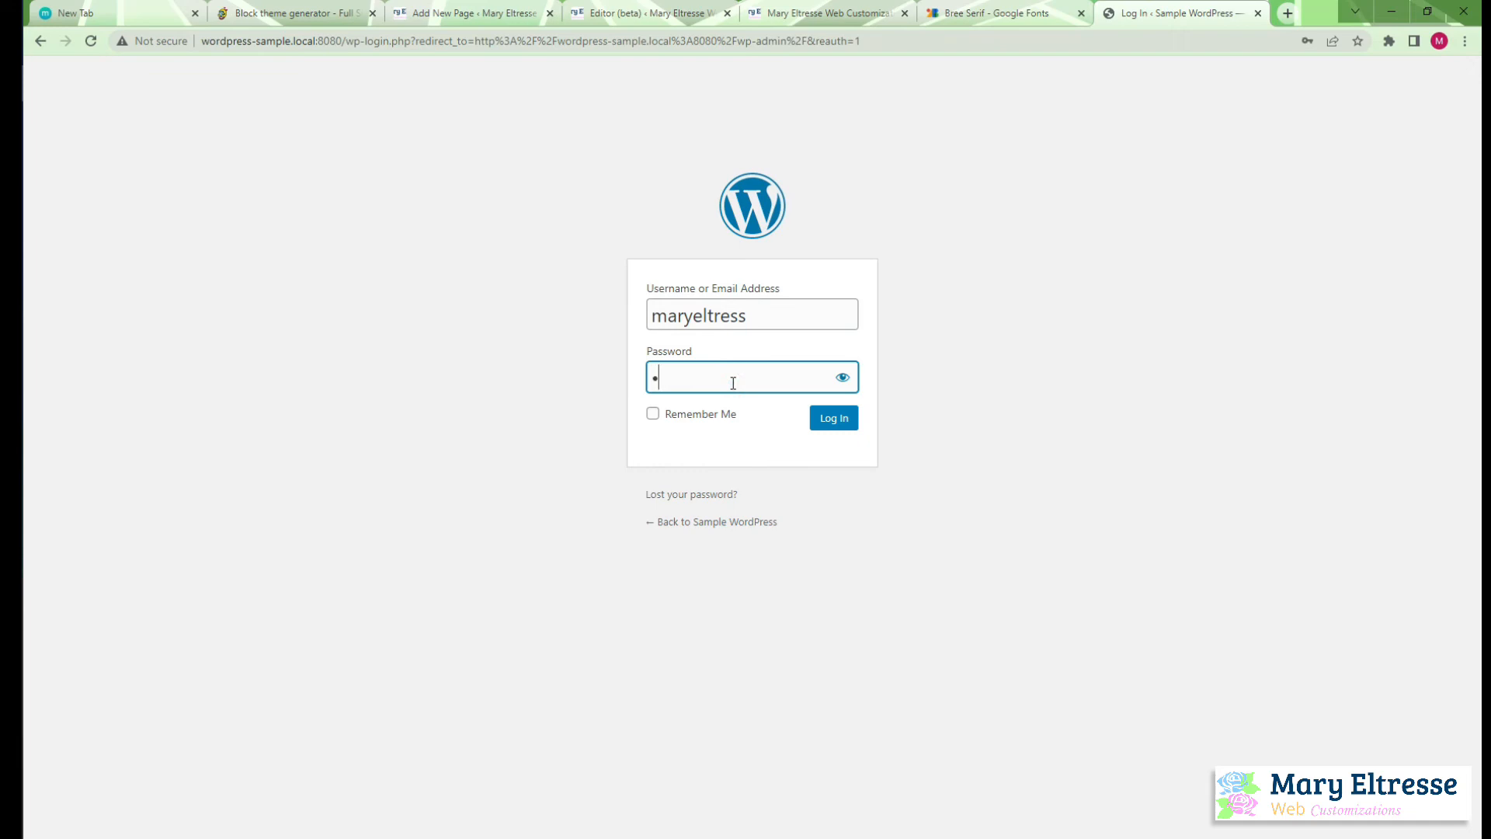
pyautogui.write('••••')
pyautogui.click(831, 424)
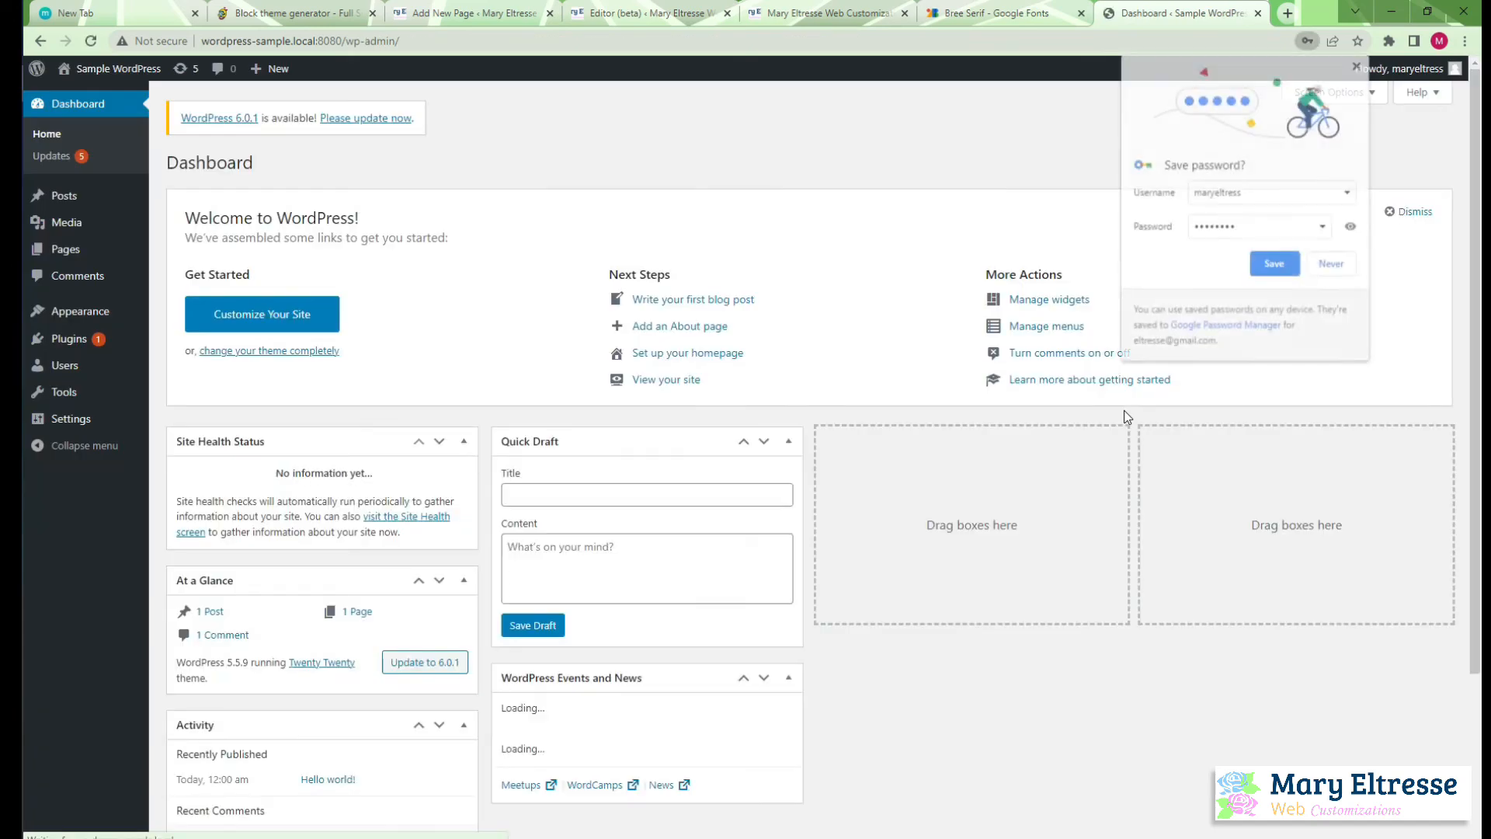
pyautogui.click(1276, 265)
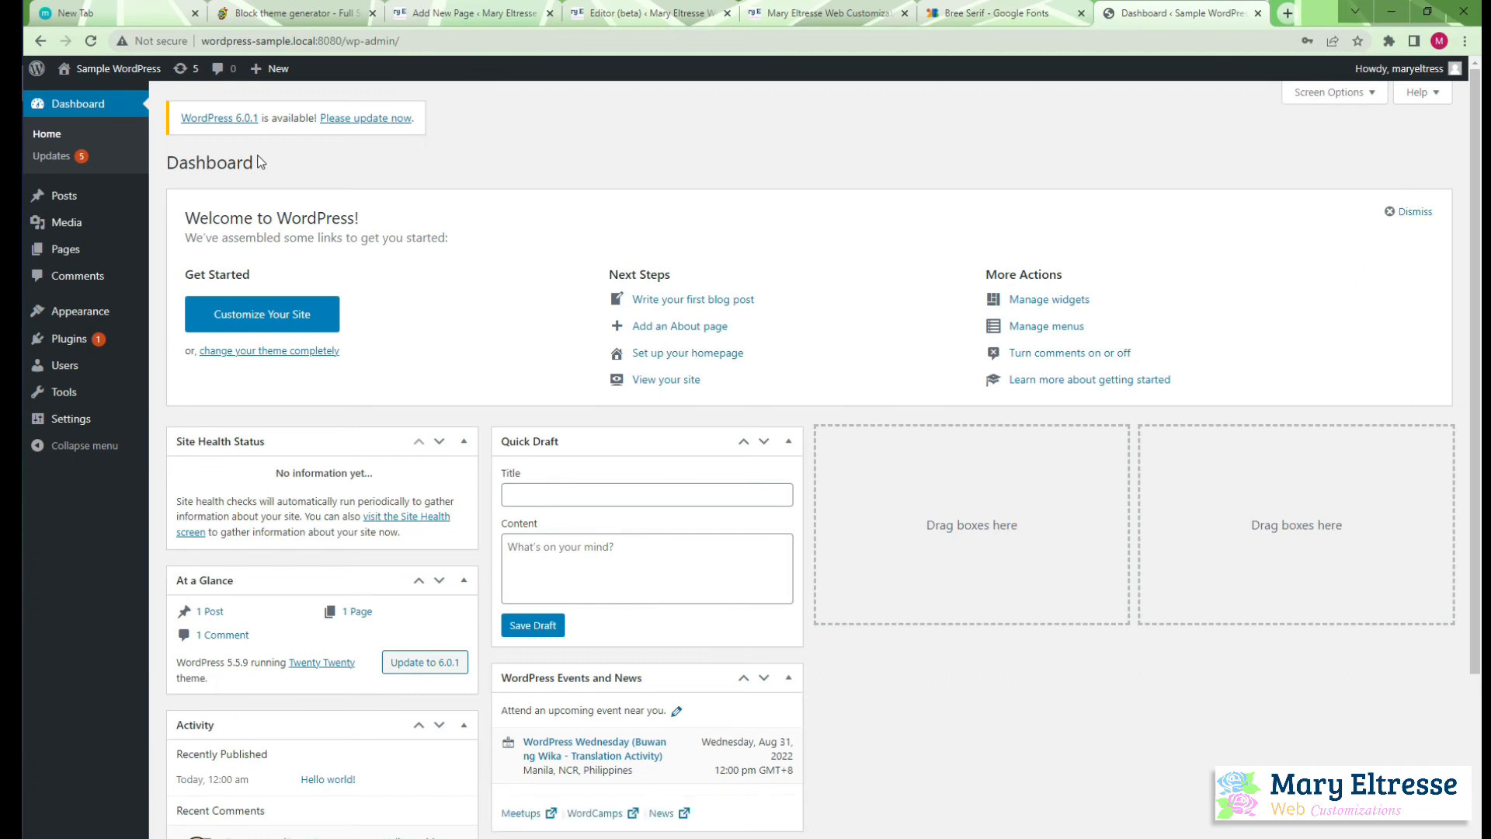
# Check the installed themes and the available WordPress, plugin and theme updates
pyautogui.moveTo(90, 317)
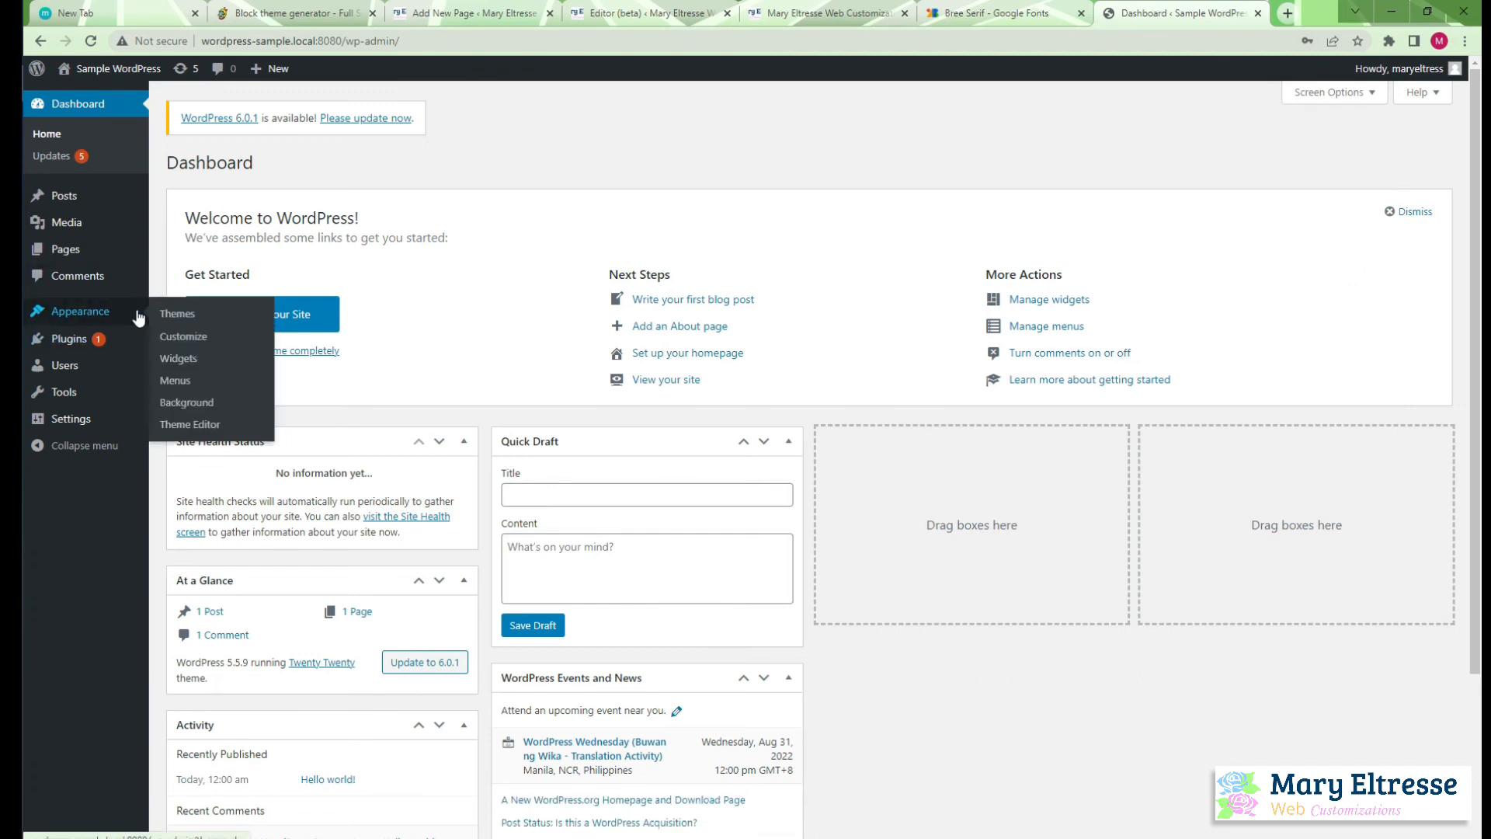
pyautogui.click(172, 315)
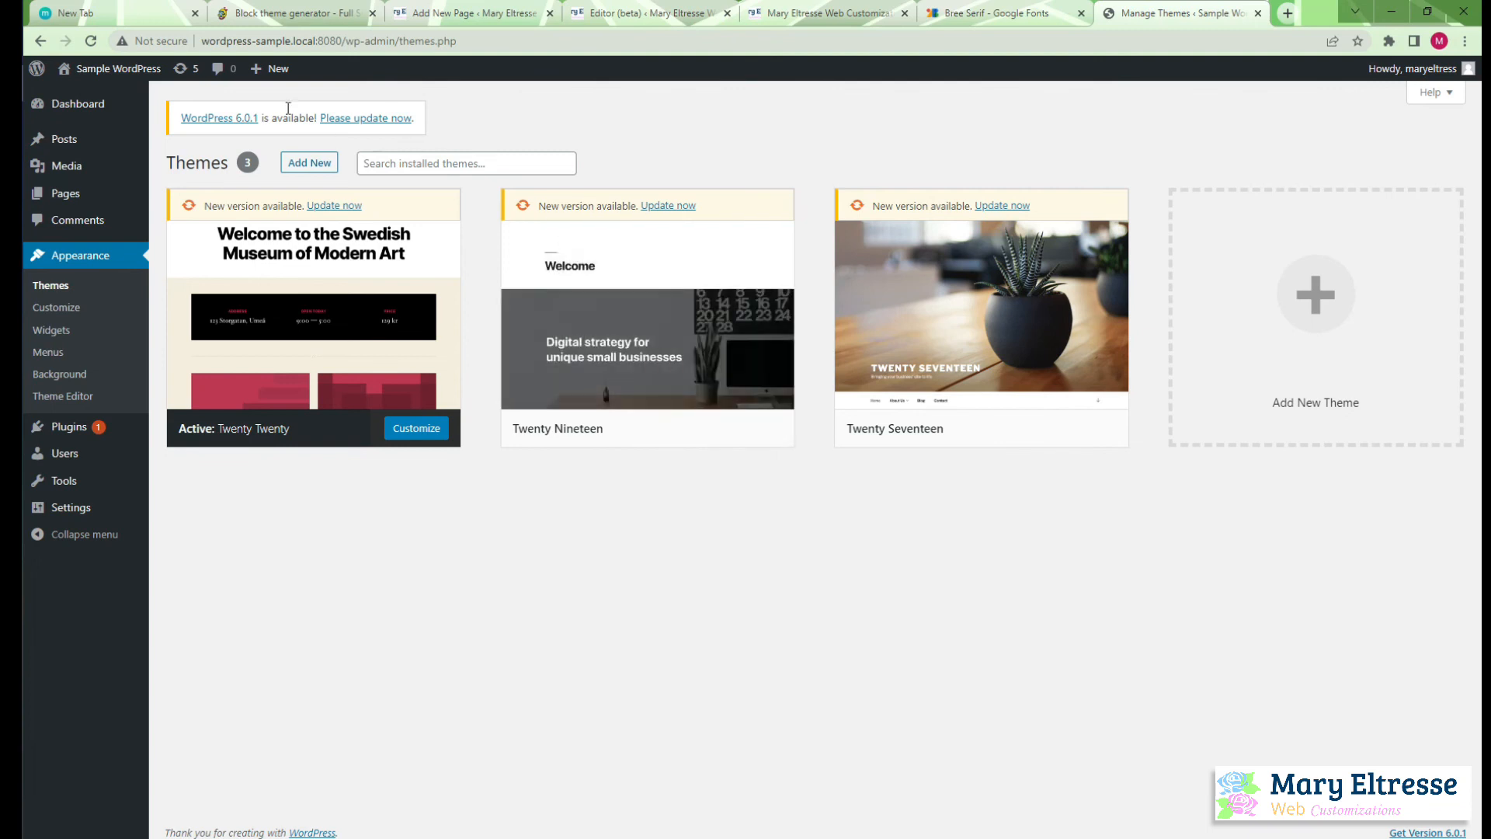
pyautogui.click(59, 103)
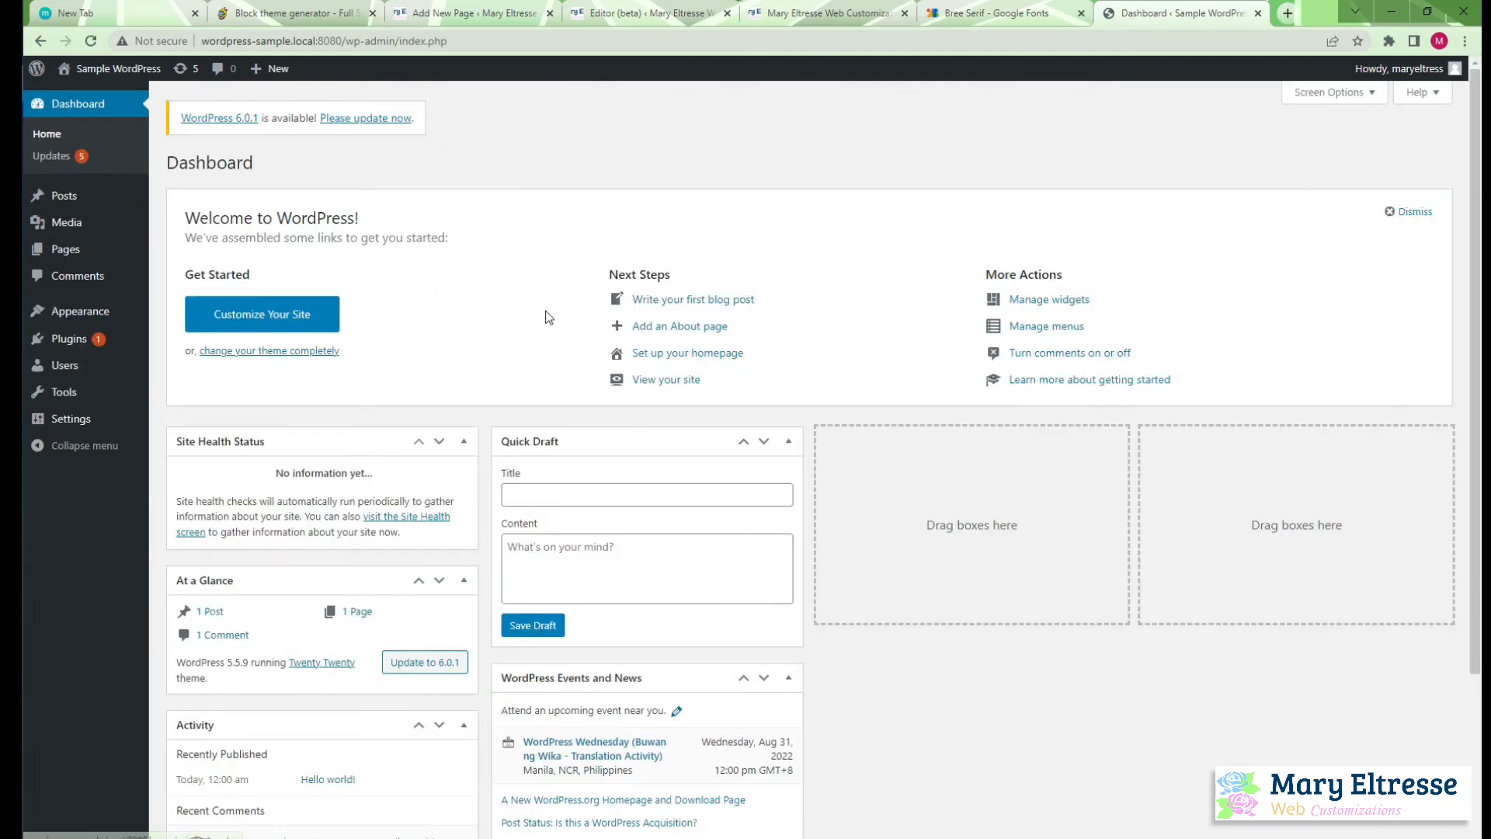
pyautogui.click(53, 158)
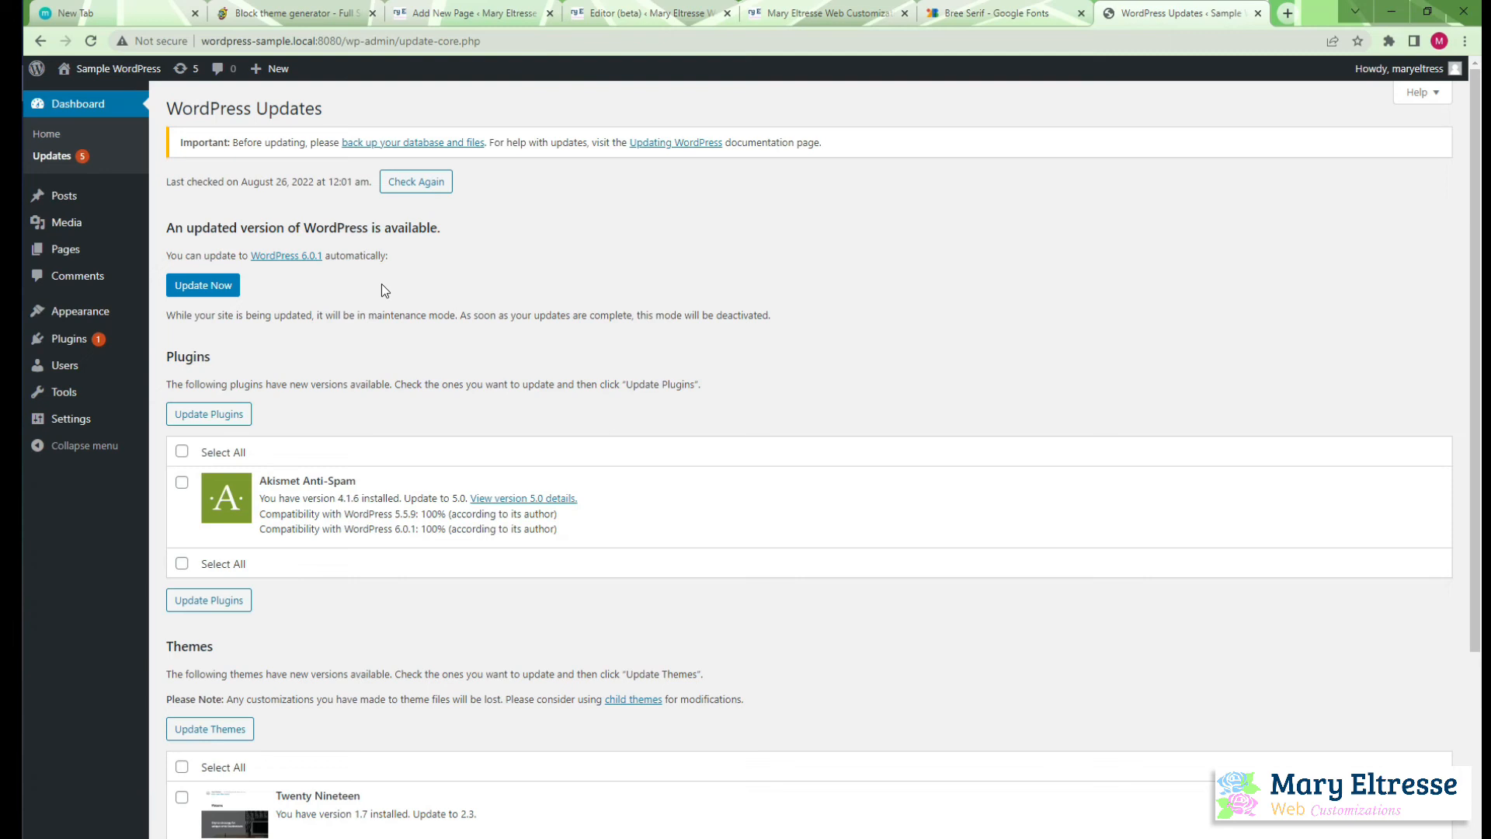
# Open wordpress-sample.local:8080/wp-admin/about.php to check the installed WordPress version
pyautogui.moveTo(344, 41); pyautogui.dragTo(619, 87)
pyautogui.write('about.php')
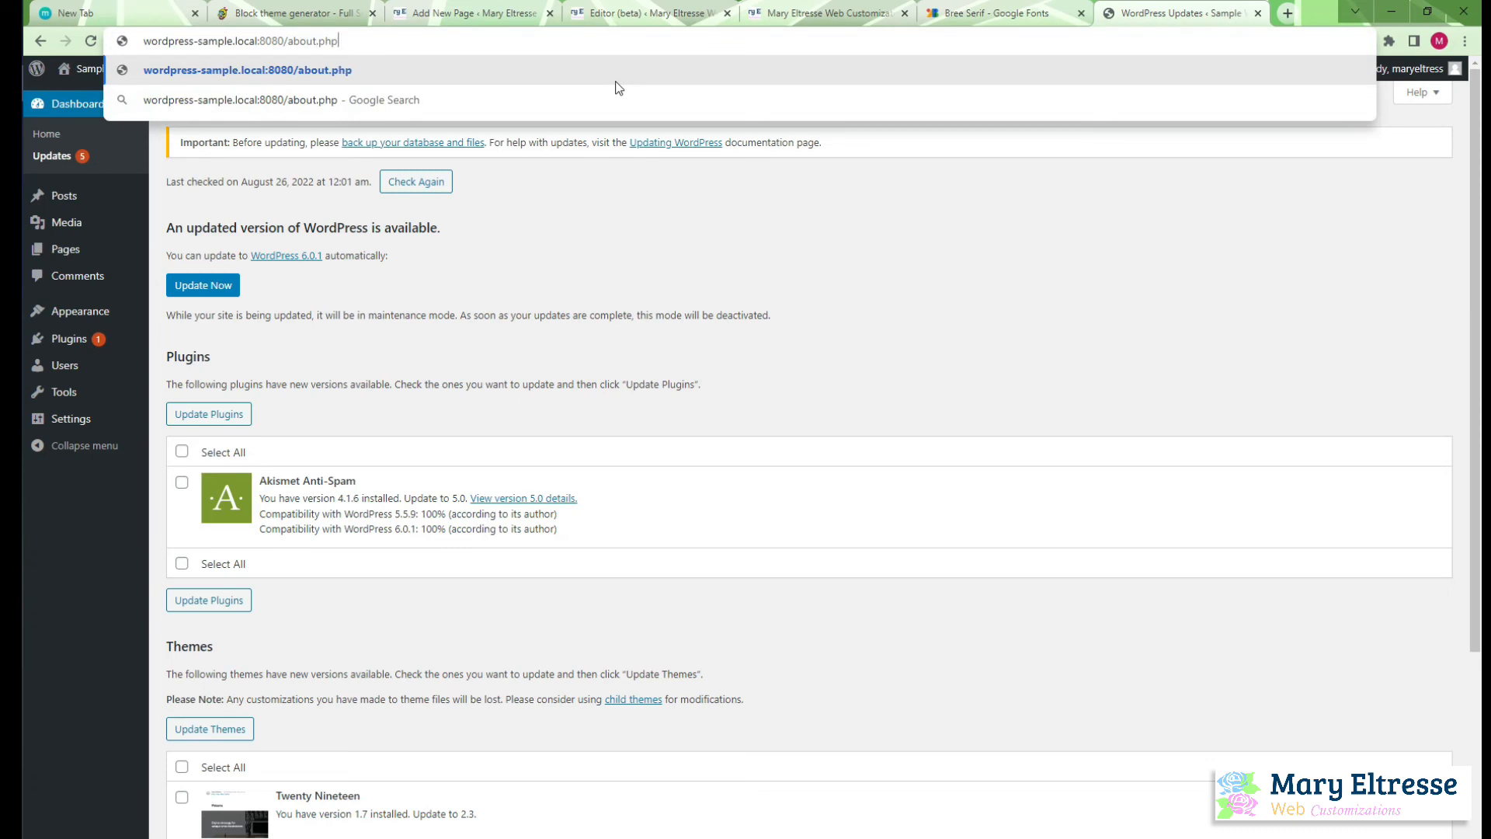
pyautogui.press('BackSpace')
pyautogui.press('BackSpace')
pyautogui.press('BackSpace')
pyautogui.press('BackSpace')
pyautogui.press('BackSpace')
pyautogui.press('BackSpace')
pyautogui.press('BackSpace')
pyautogui.press('BackSpace')
pyautogui.press('BackSpace')
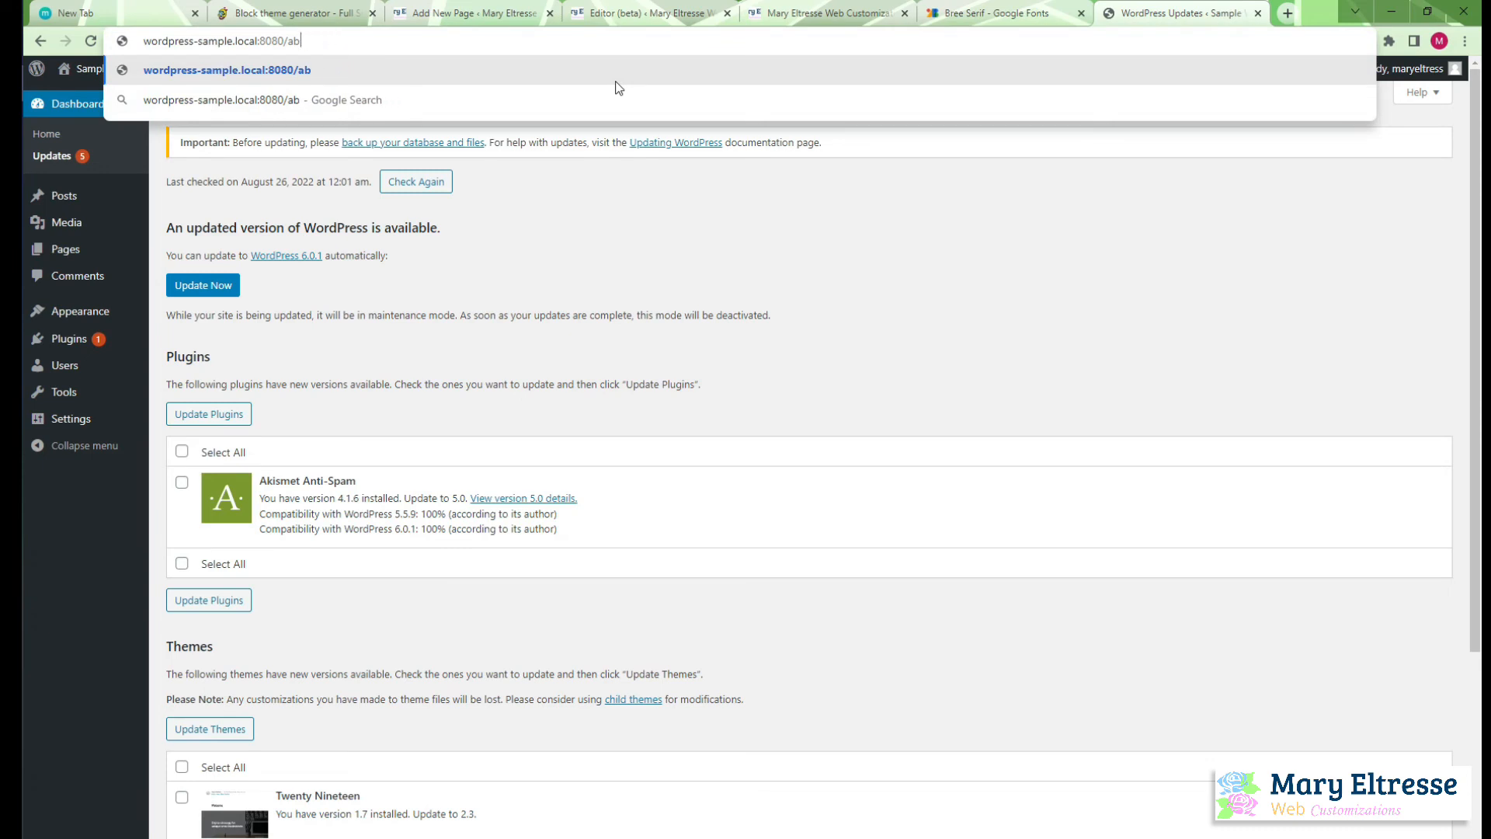
pyautogui.write('w')
pyautogui.write('p-adm')
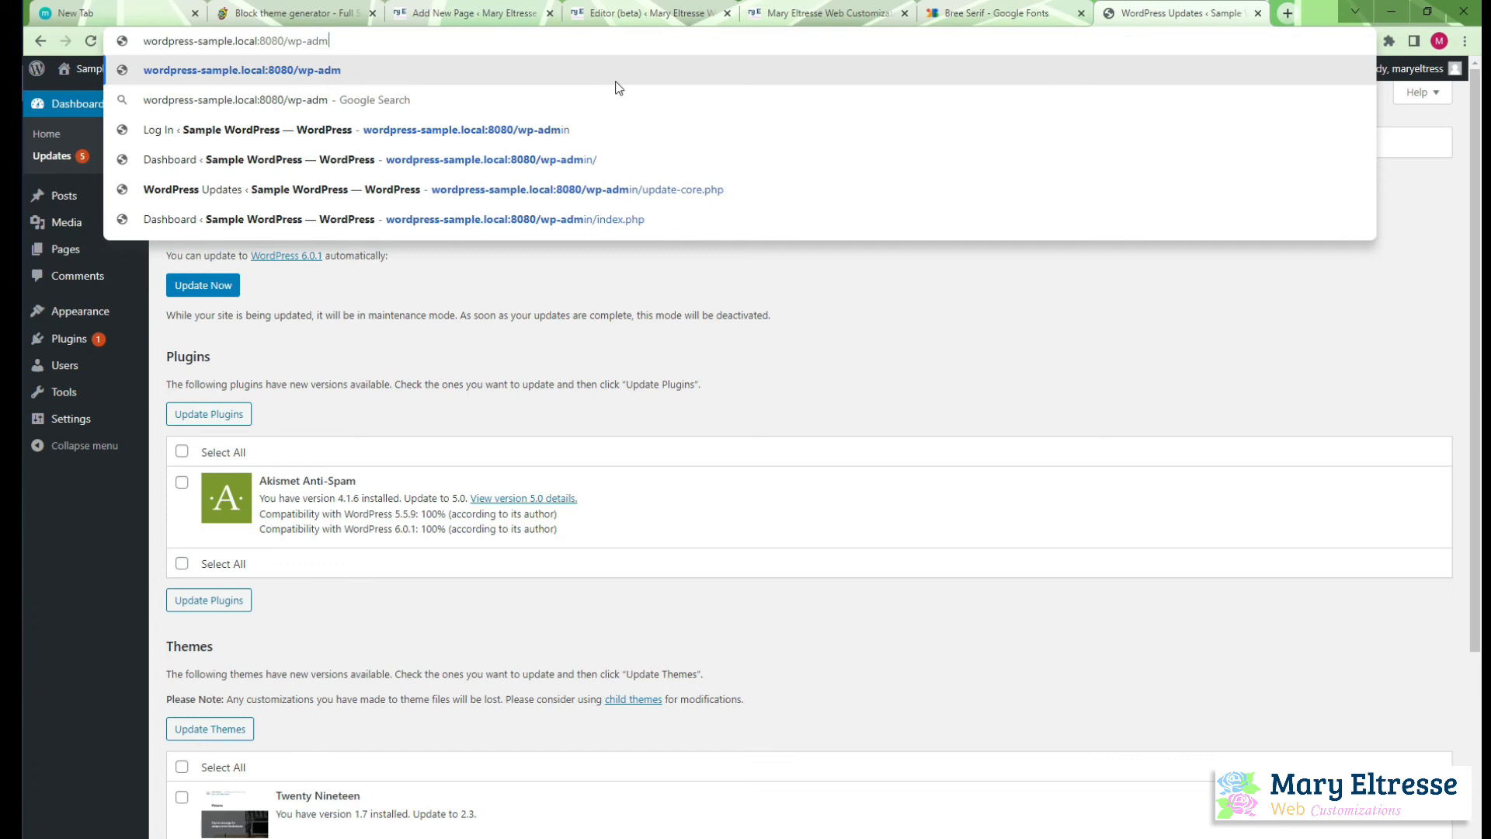
pyautogui.write('in/about.php')
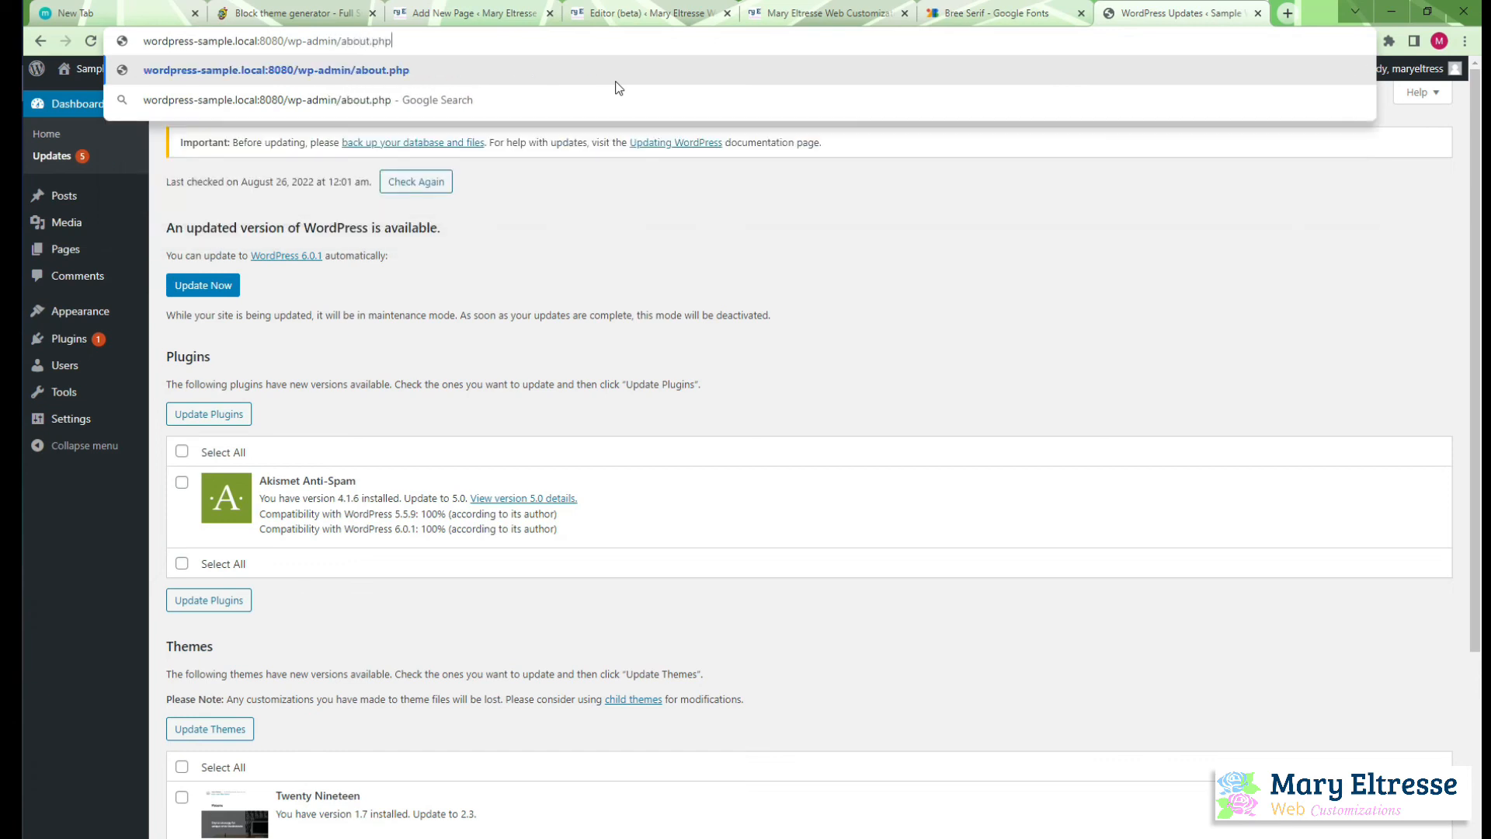
pyautogui.press('Return')
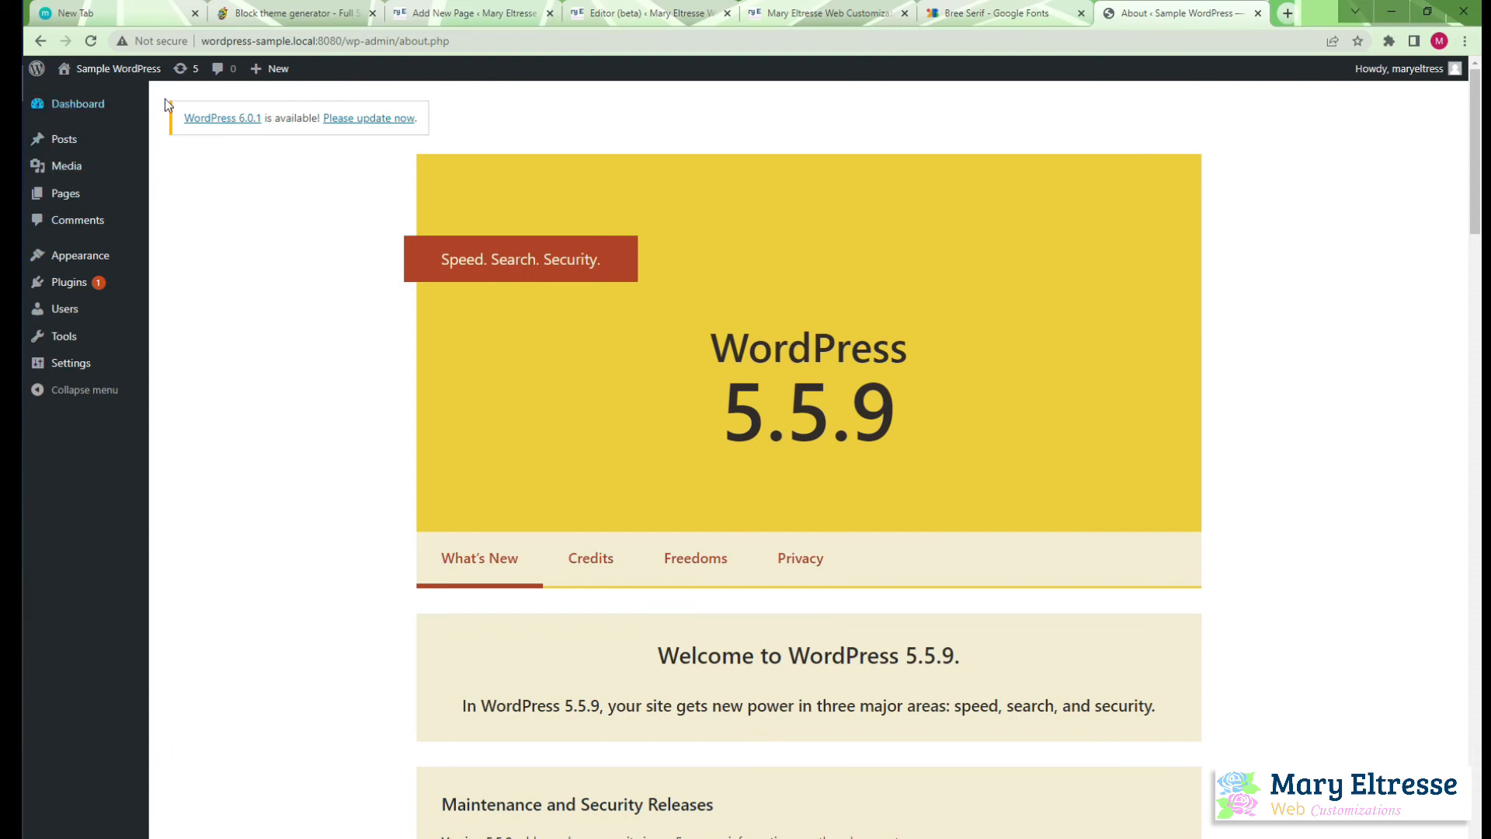
# Start the automatic update of the sample site's WordPress core to version 6.0.1
pyautogui.click(181, 75)
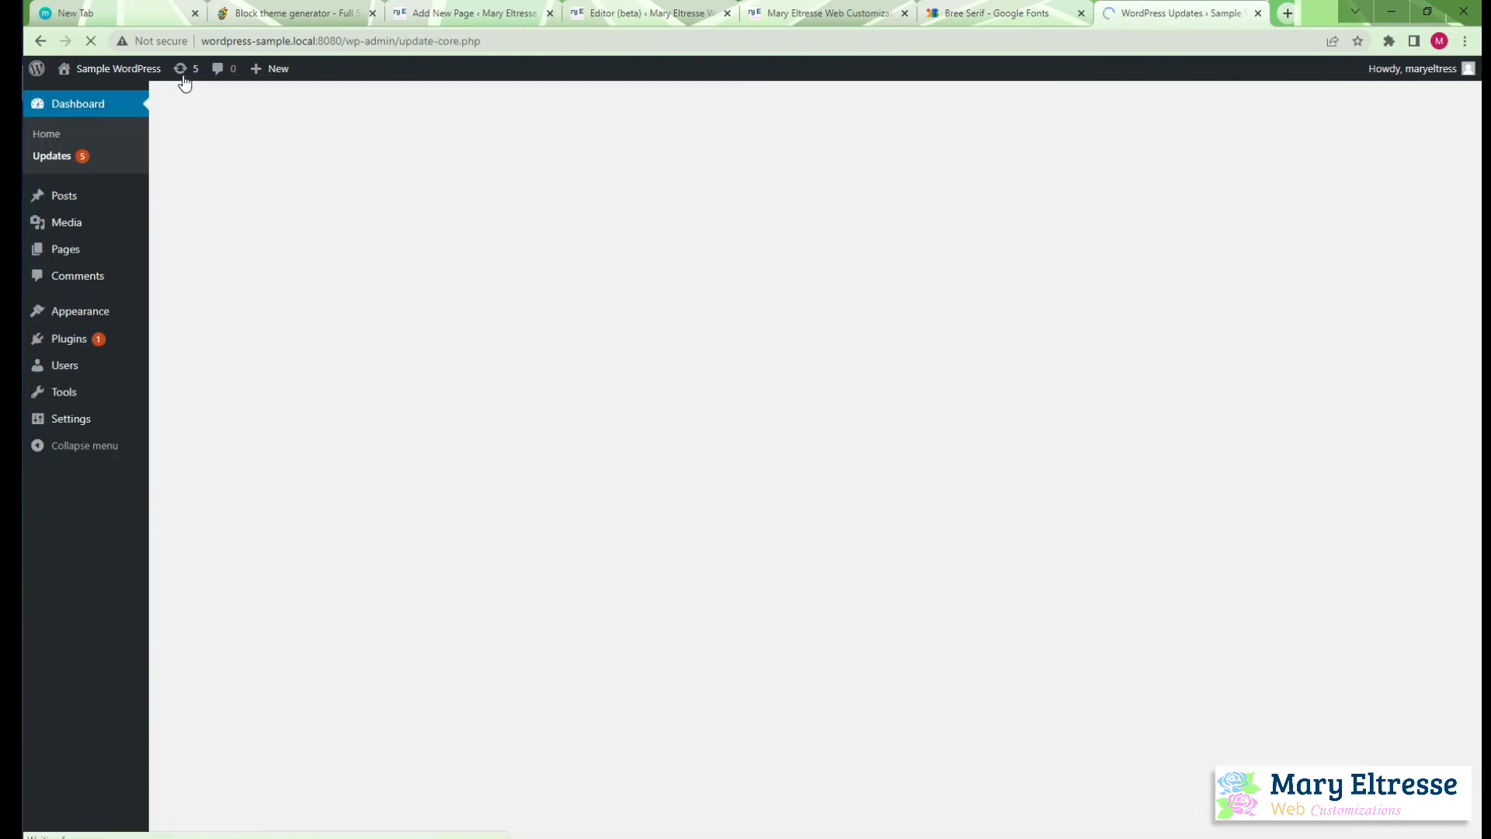
pyautogui.click(182, 293)
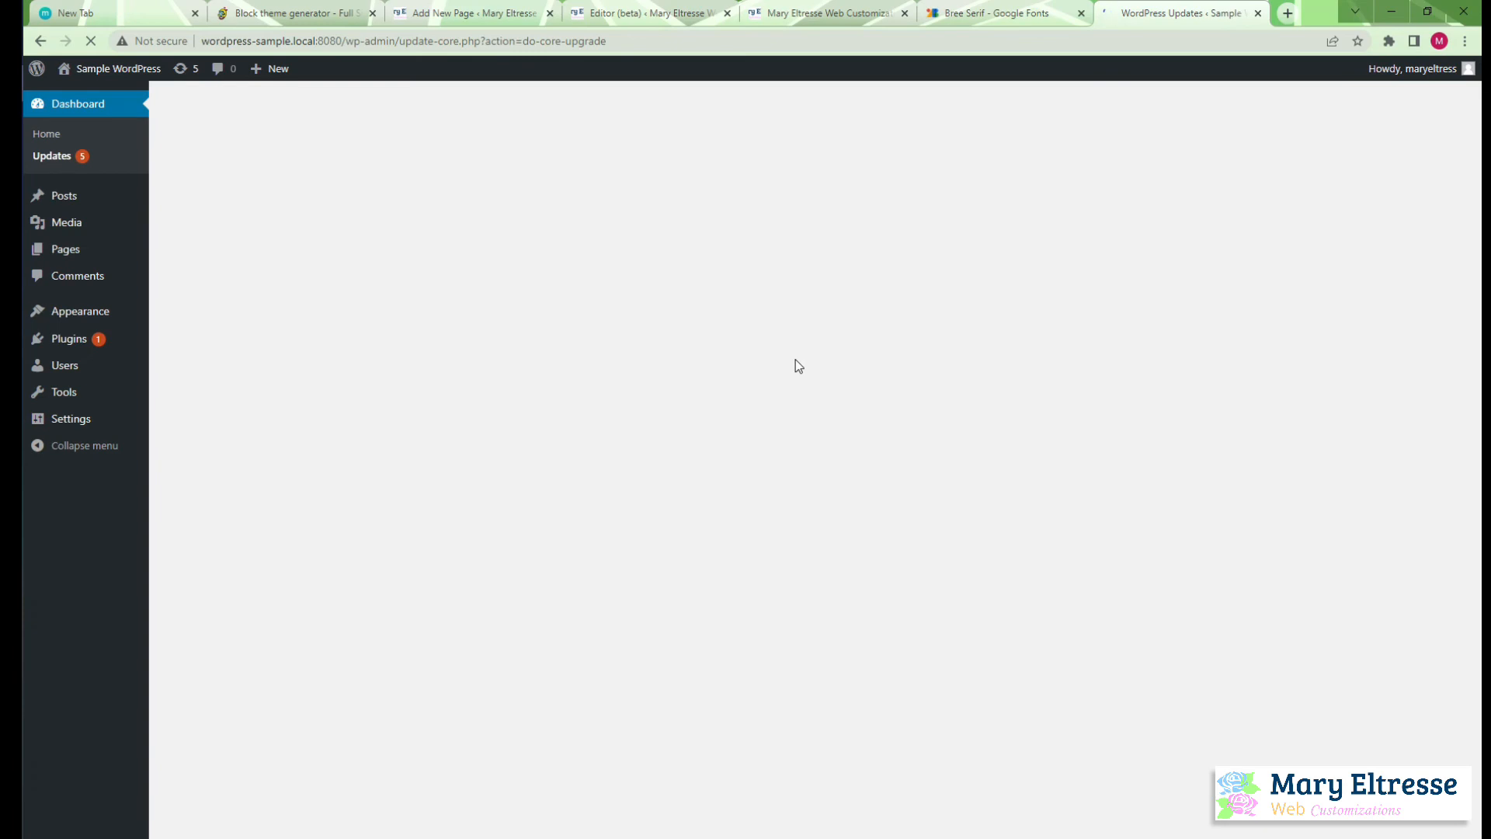
# Switch to File Explorer and copy the mary-eltresse theme folder from www\mary-eltresse\wp-content\themes
pyautogui.click(10, 268)
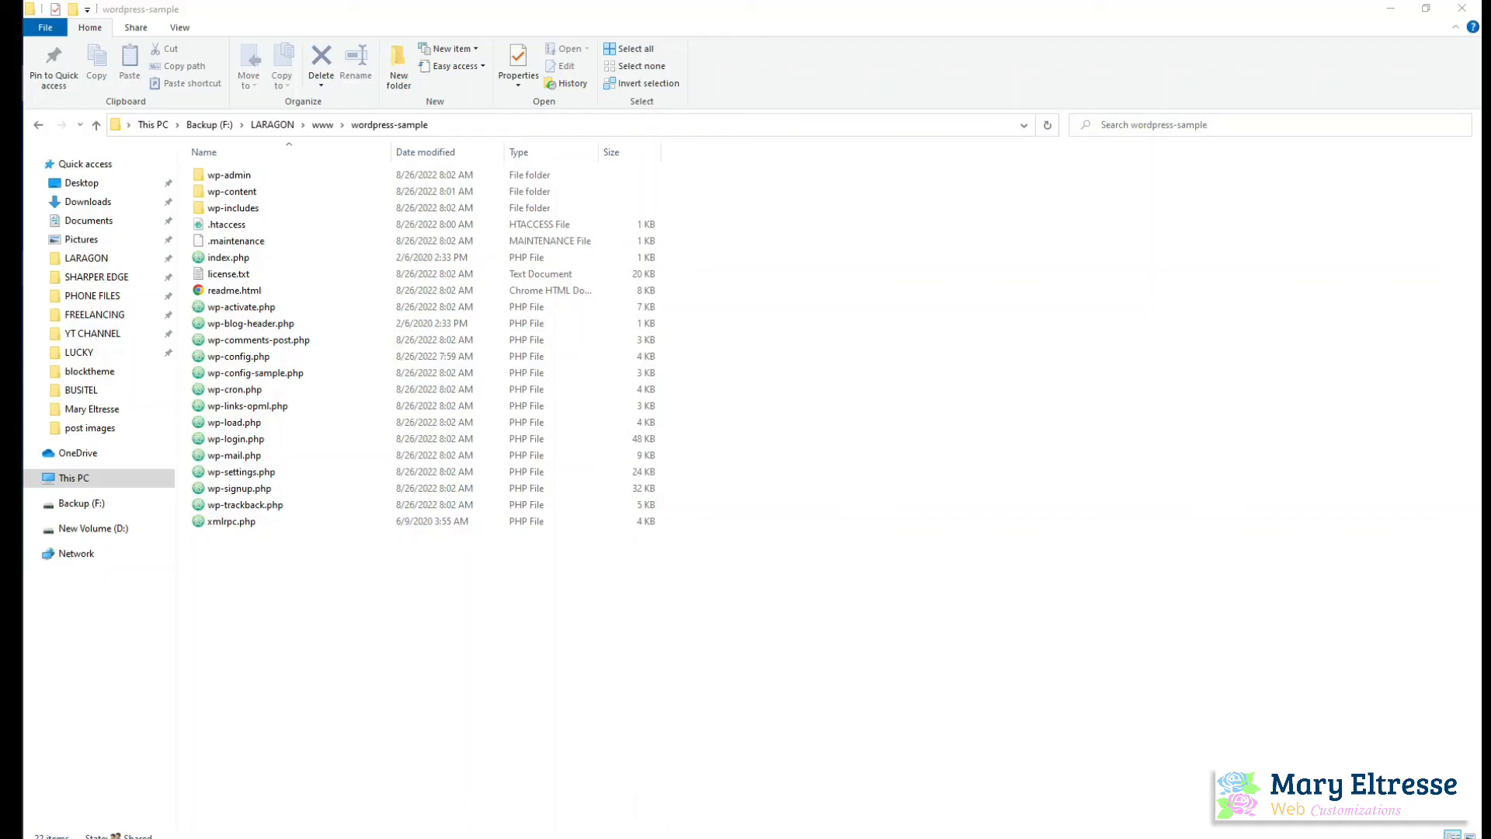
pyautogui.click(322, 125)
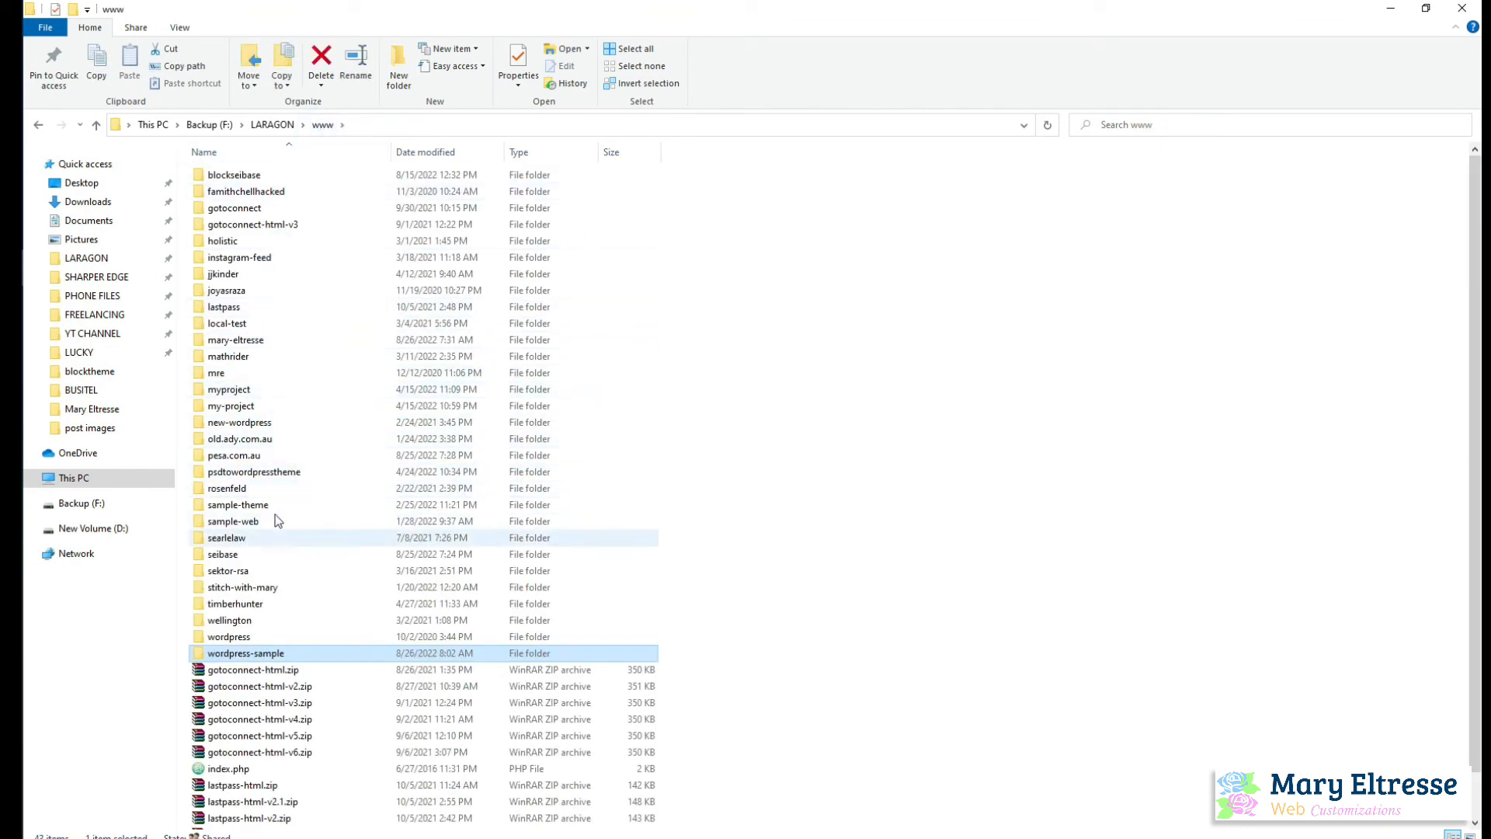
pyautogui.doubleClick(280, 349)
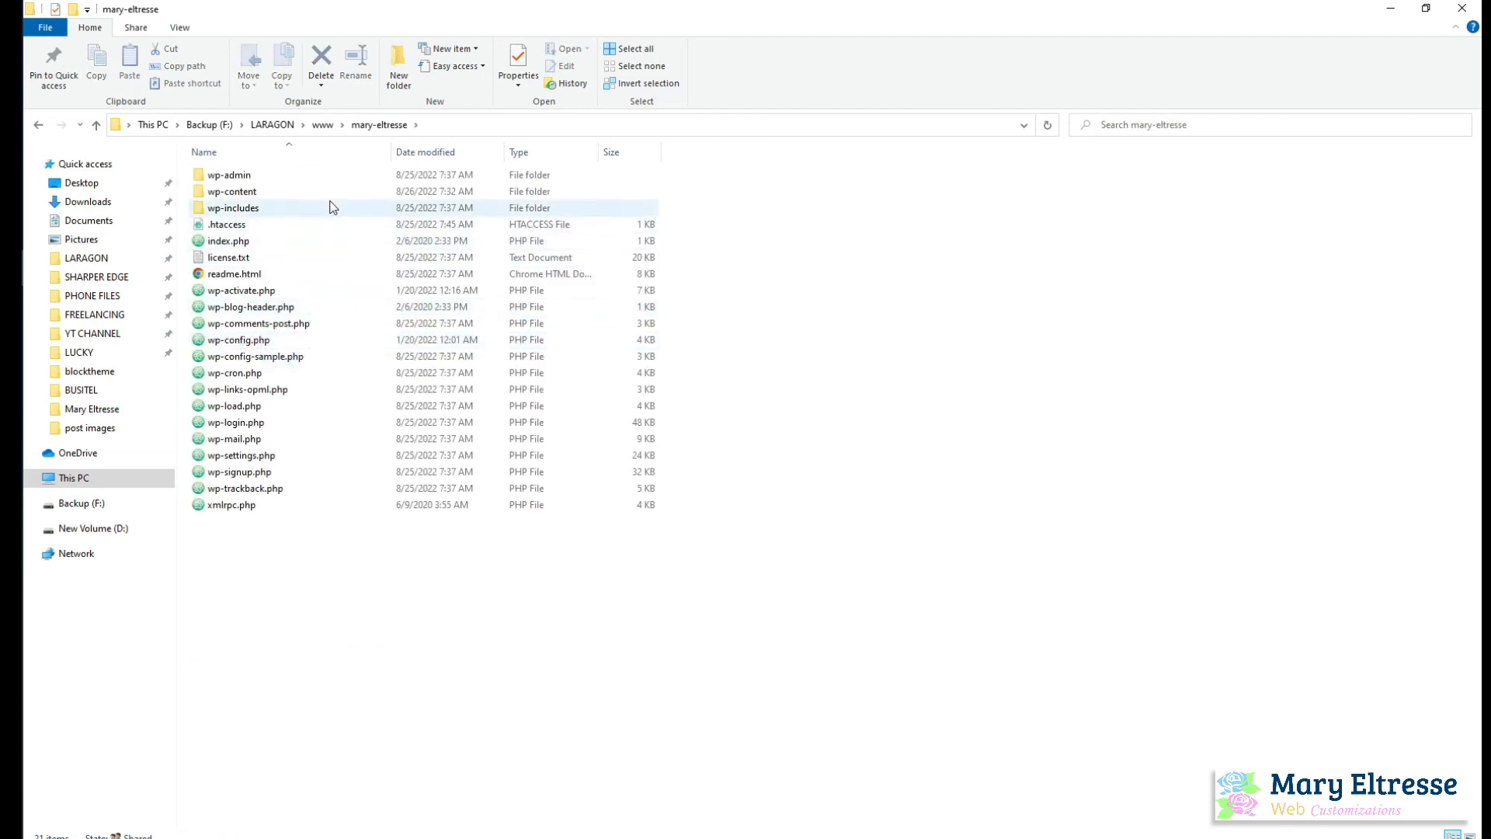
pyautogui.doubleClick(304, 190)
pyautogui.doubleClick(305, 191)
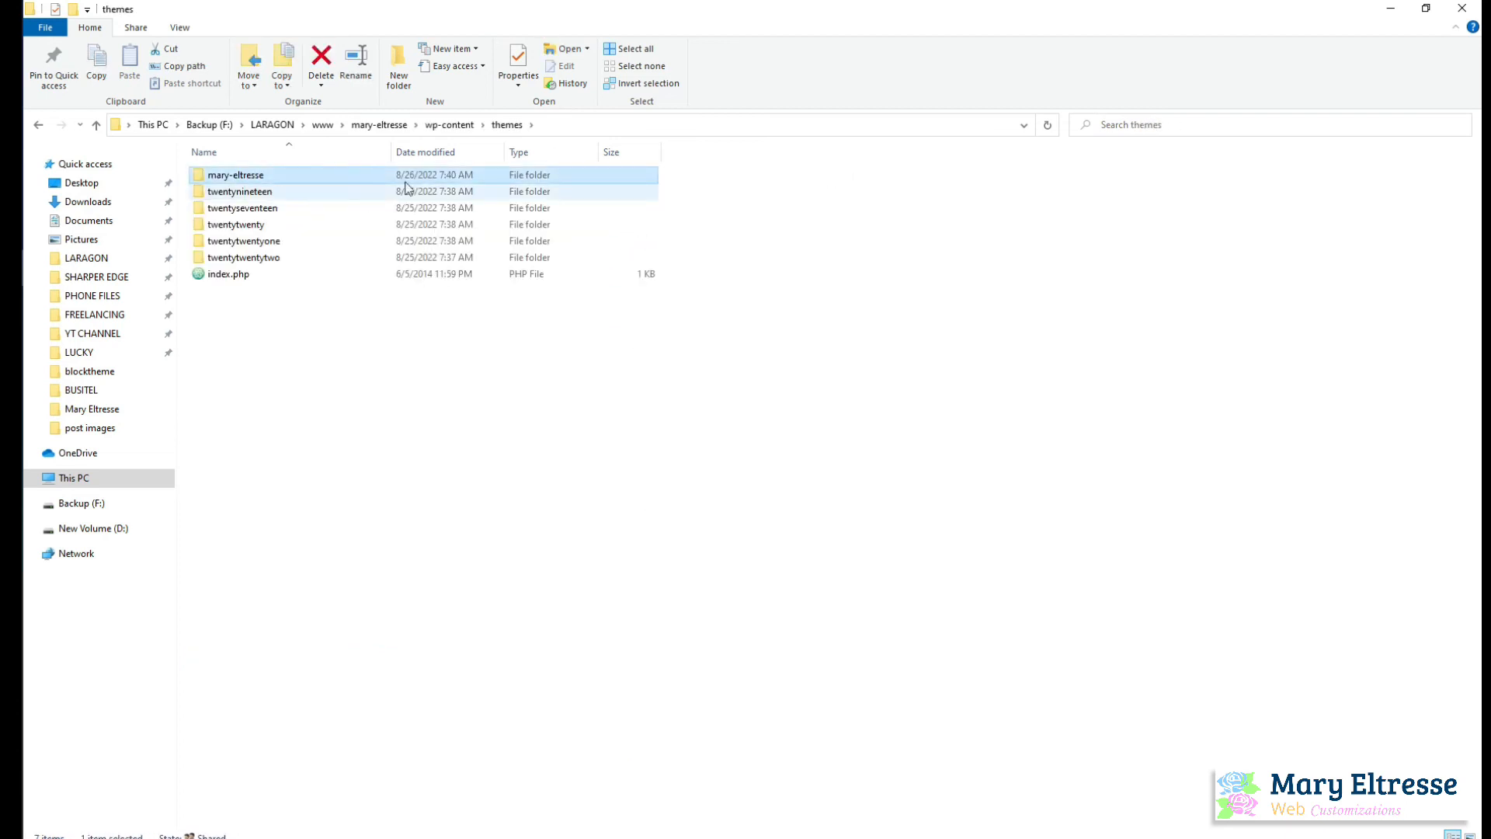
pyautogui.click(450, 175)
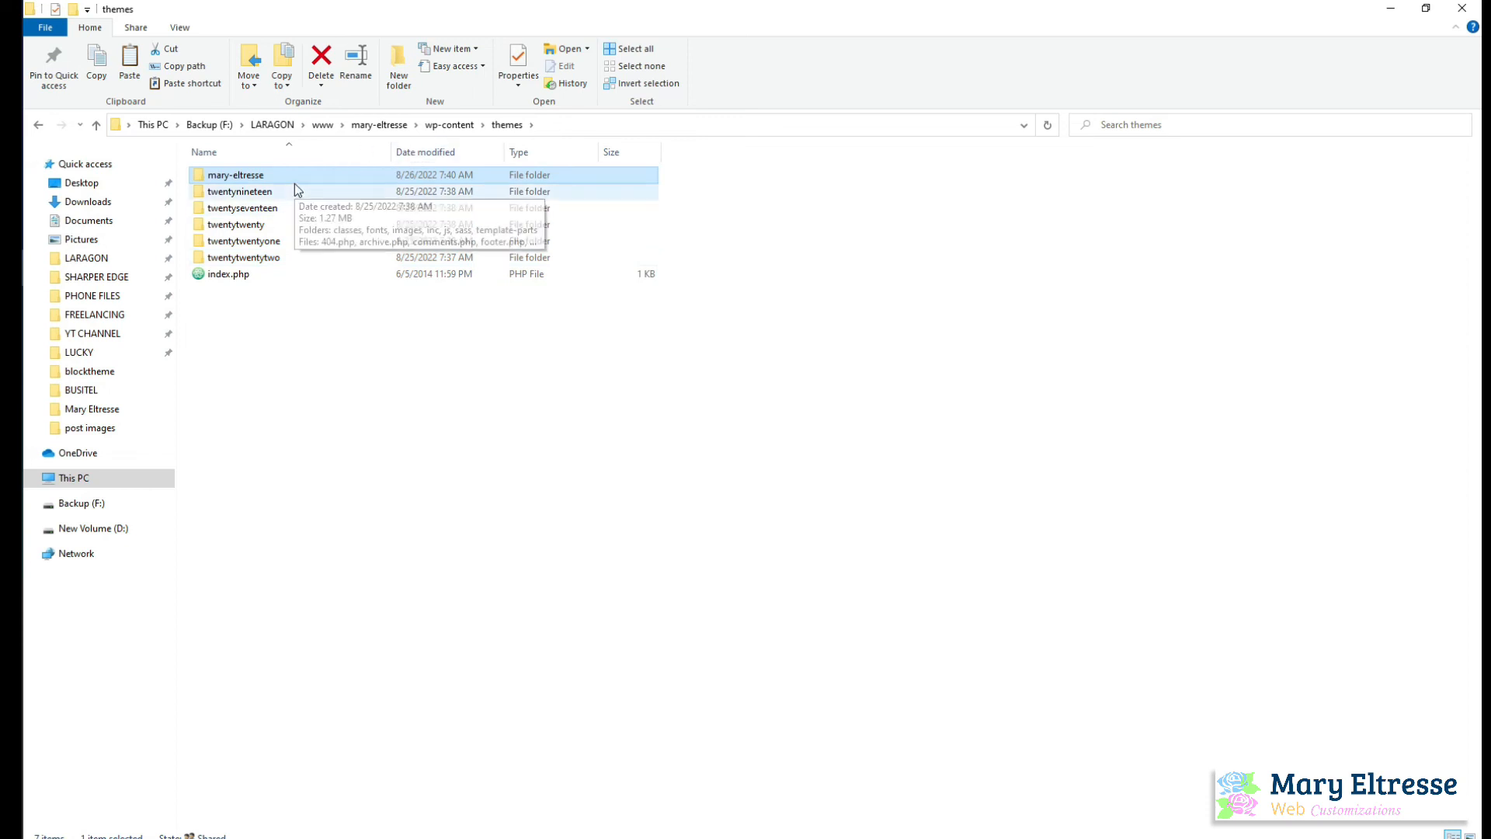
# Paste the copied theme folder into www\wordpress-sample\wp-content\themes
pyautogui.click(323, 124)
pyautogui.doubleClick(292, 657)
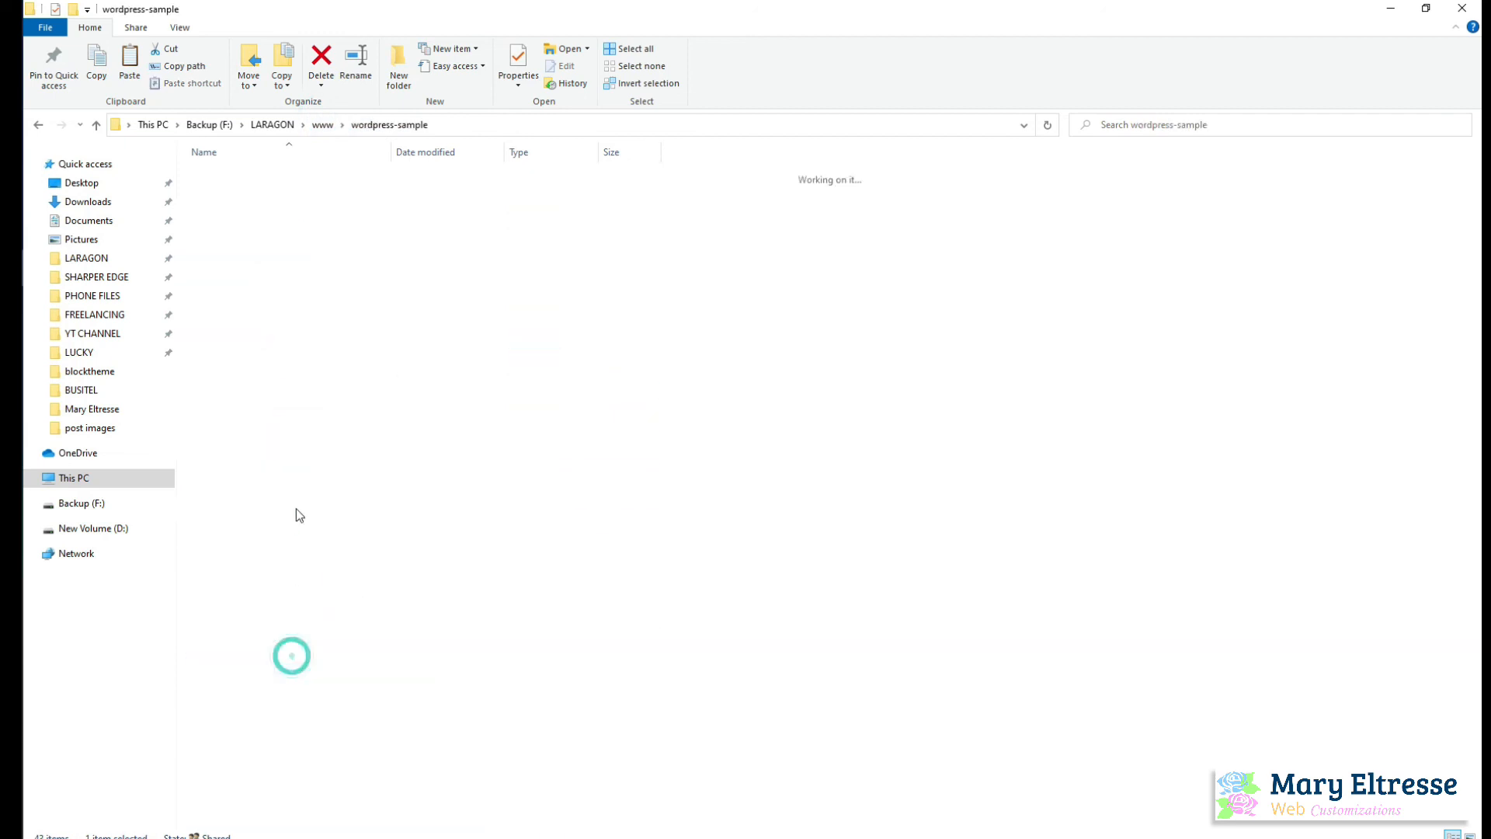
pyautogui.click(305, 191)
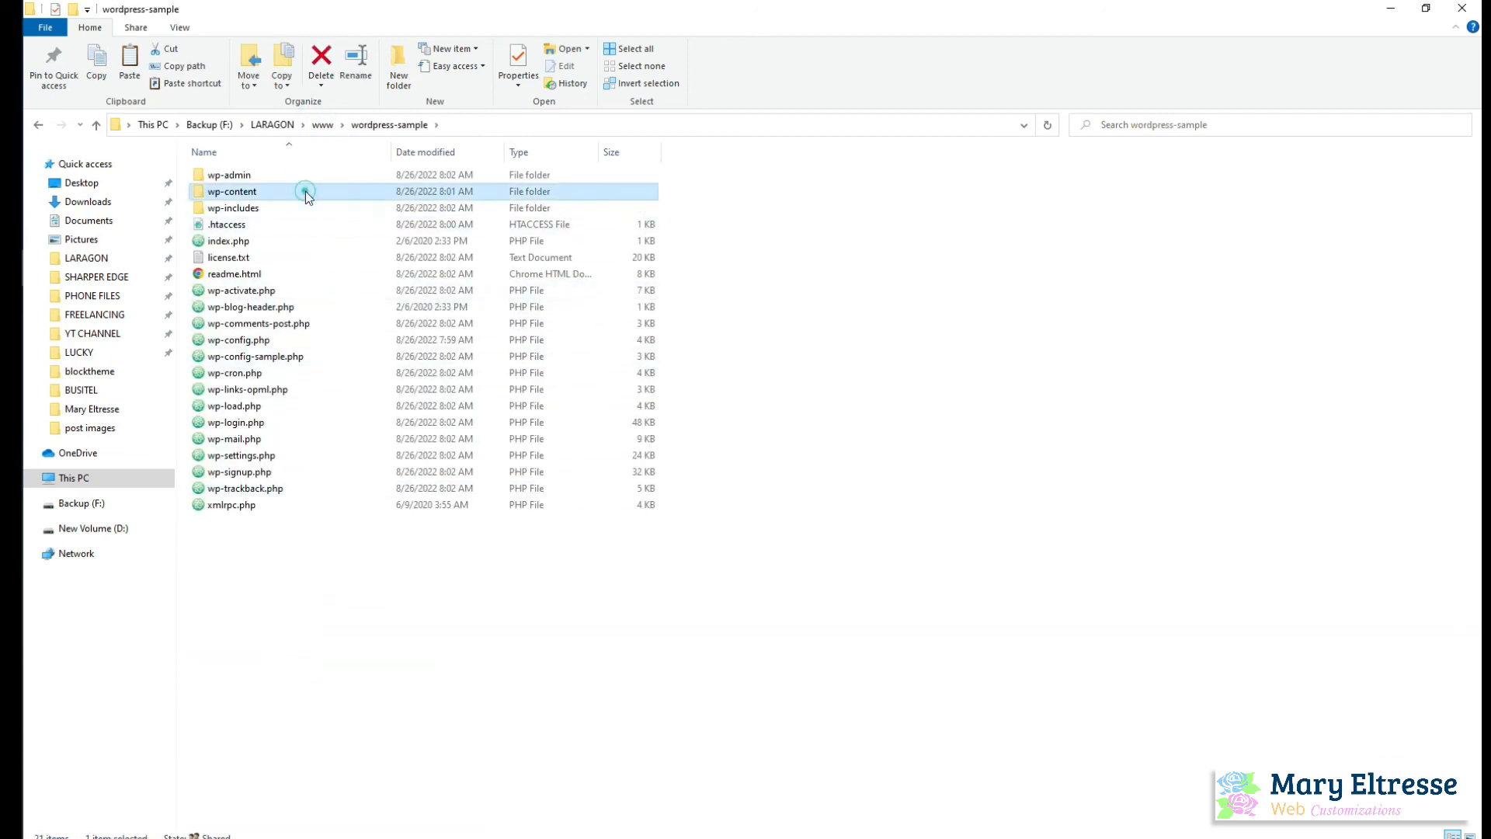
pyautogui.doubleClick(305, 191)
pyautogui.click(305, 191)
pyautogui.doubleClick(305, 191)
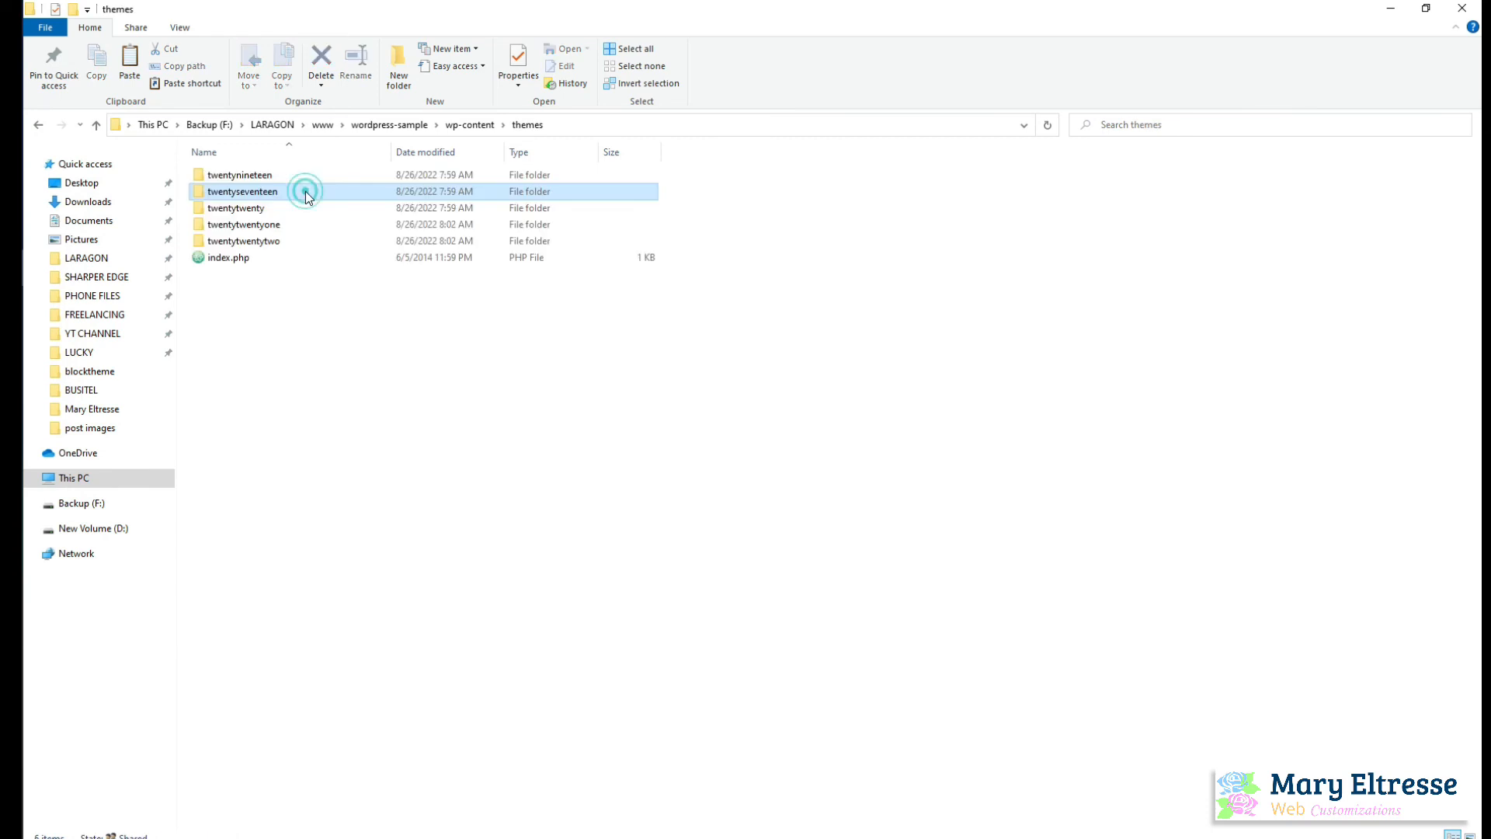
pyautogui.click(641, 433)
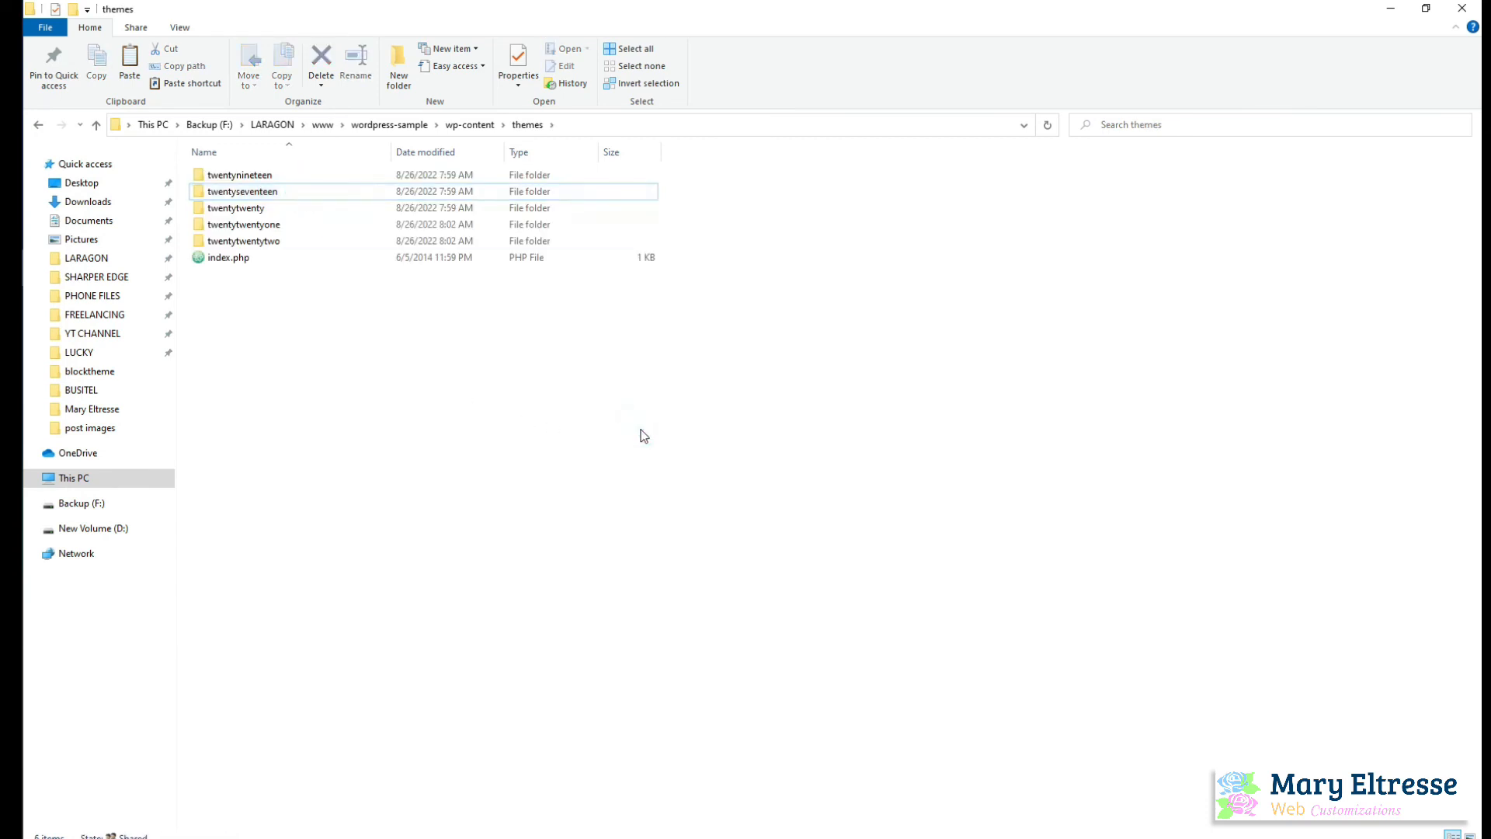
pyautogui.hotkey('ctrl', 'v')
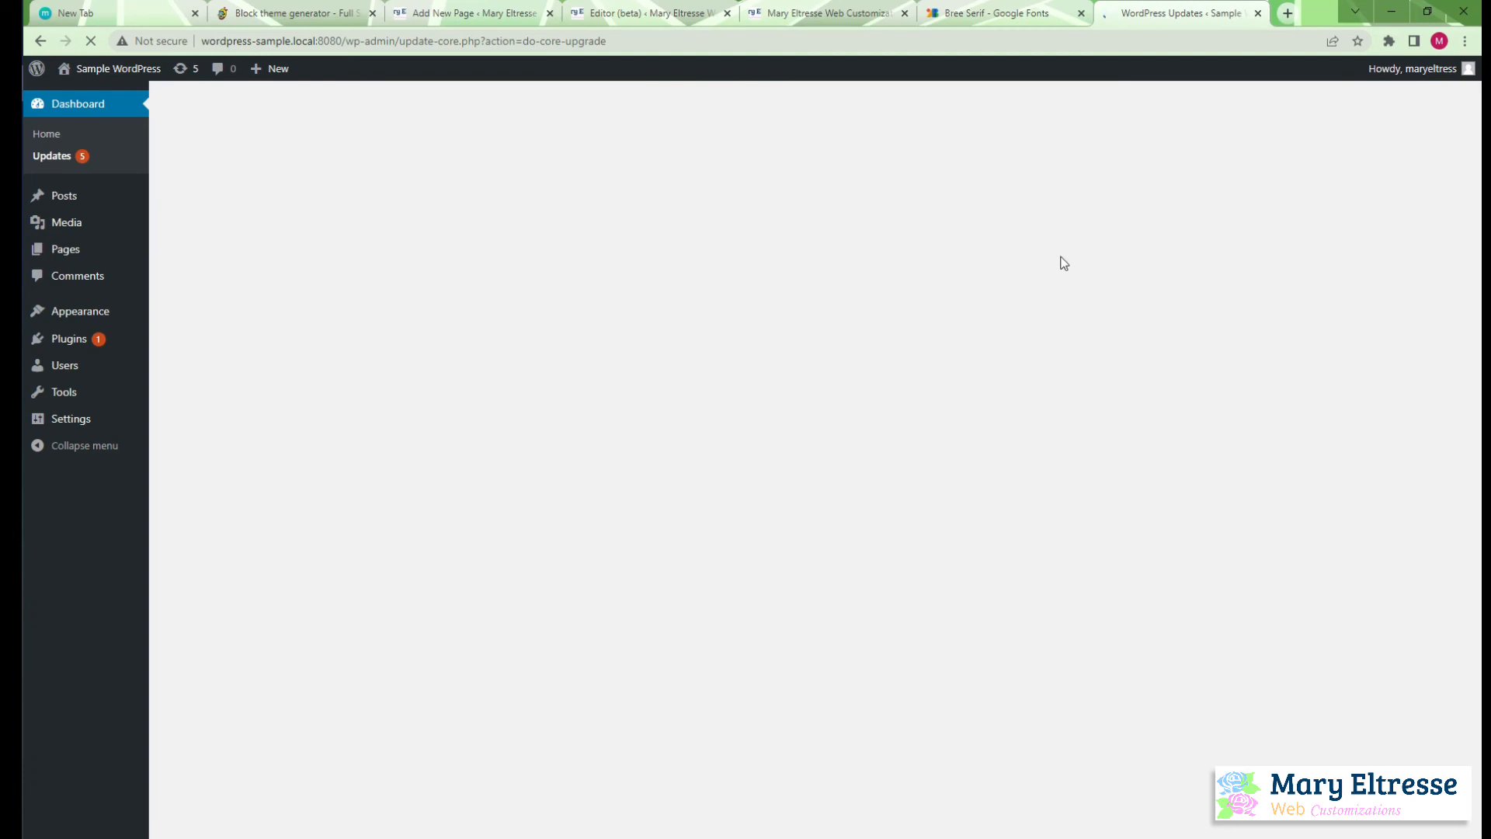
# Compare the original site's front page and Header template part in the browser with the header.html code in Atom
pyautogui.click(805, 9)
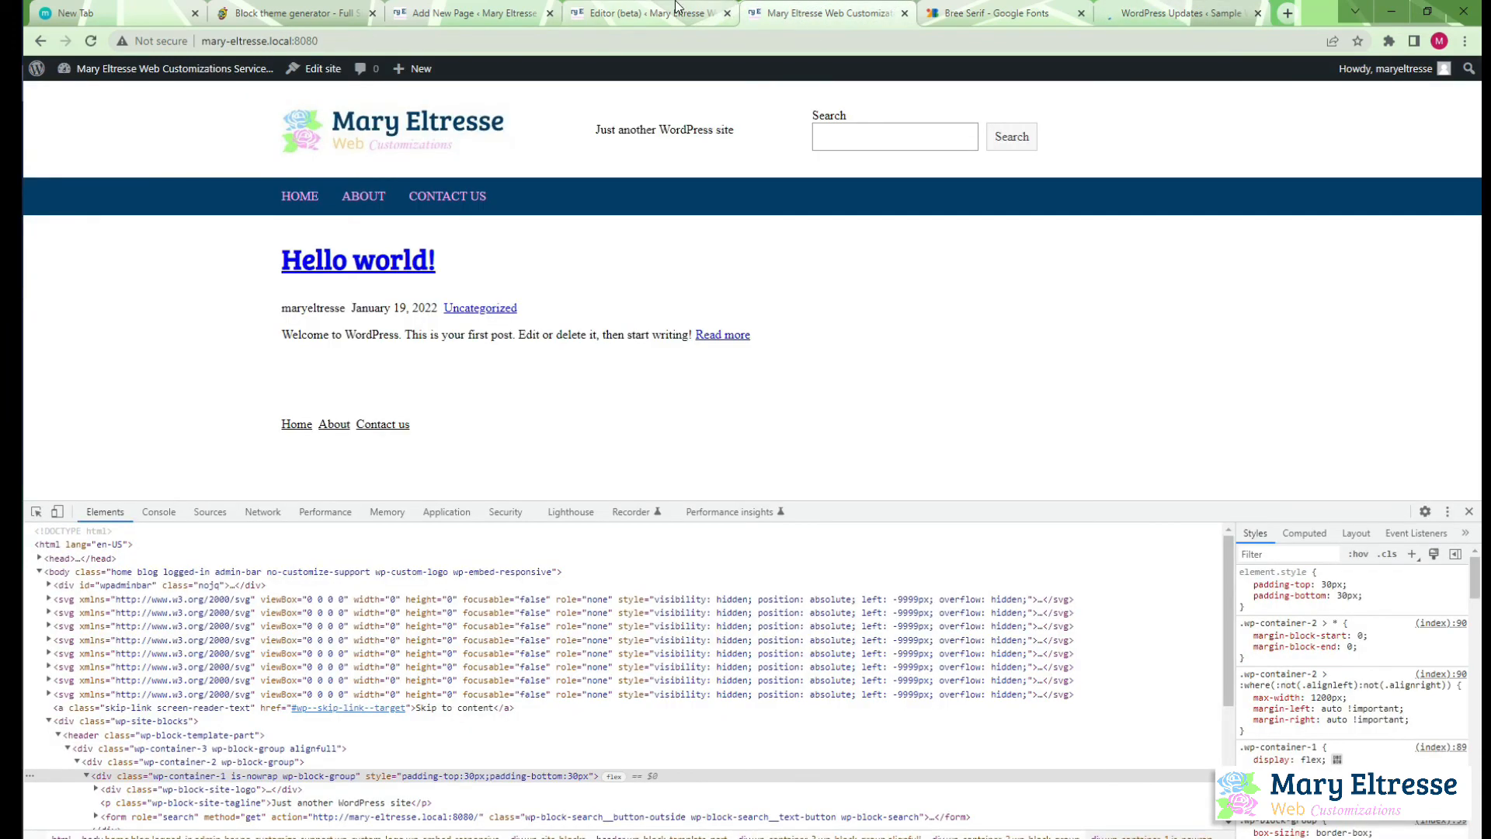
pyautogui.click(656, 12)
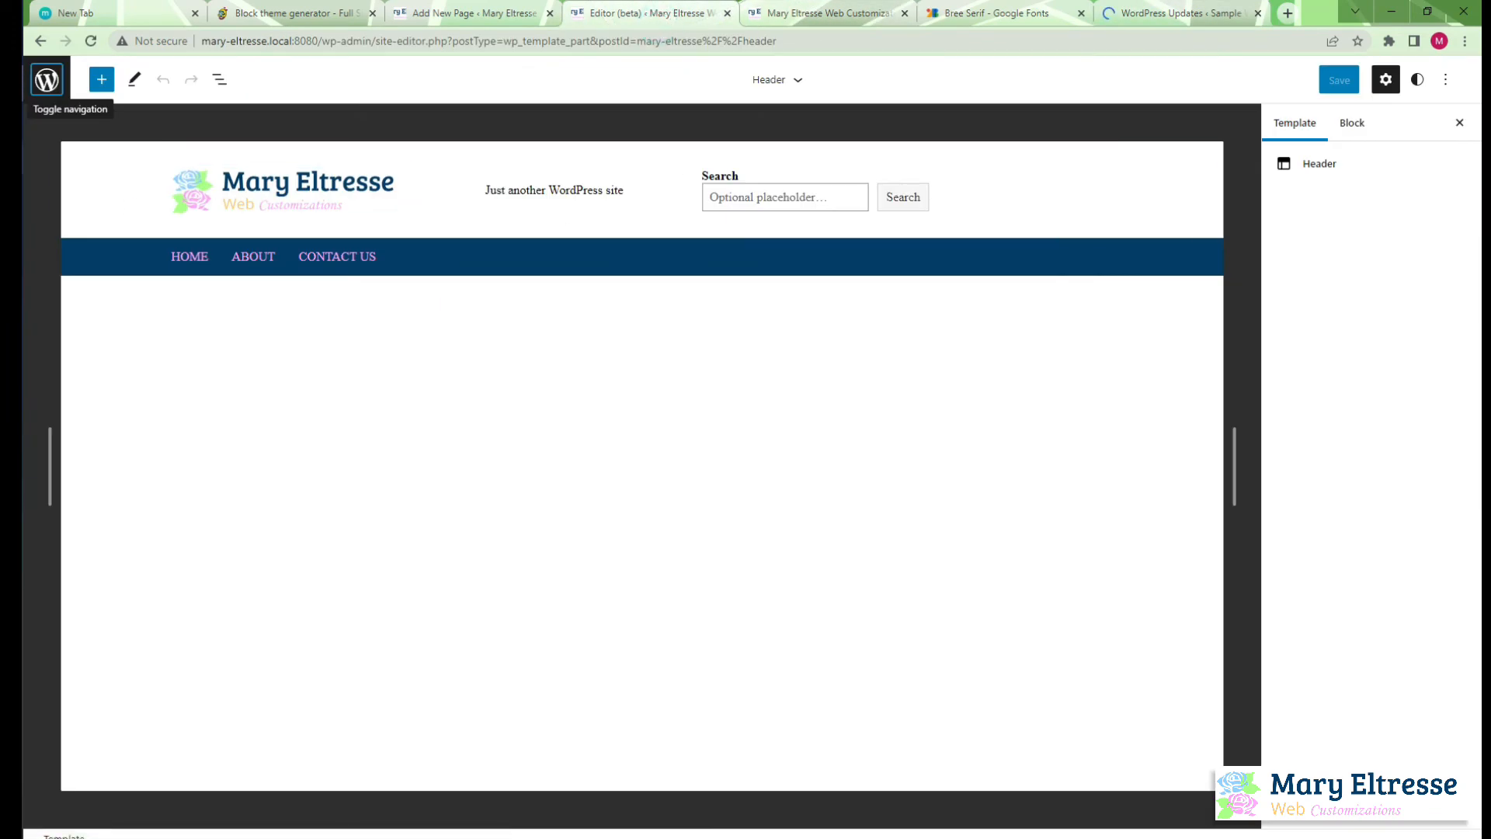
pyautogui.hotkey('alt', 'Tab')
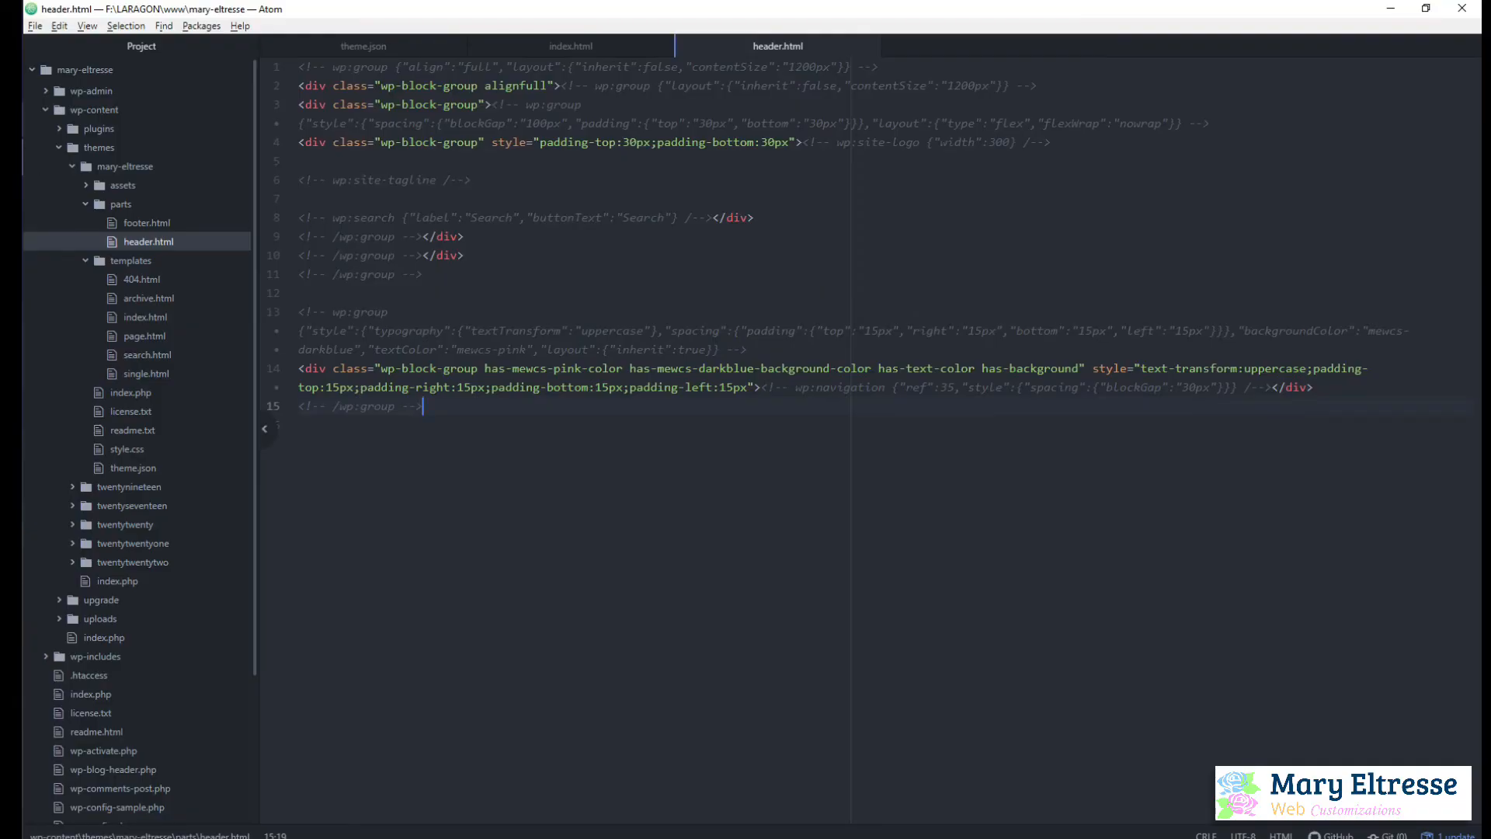
pyautogui.hotkey('alt', 'Tab')
pyautogui.moveTo(651, 206)
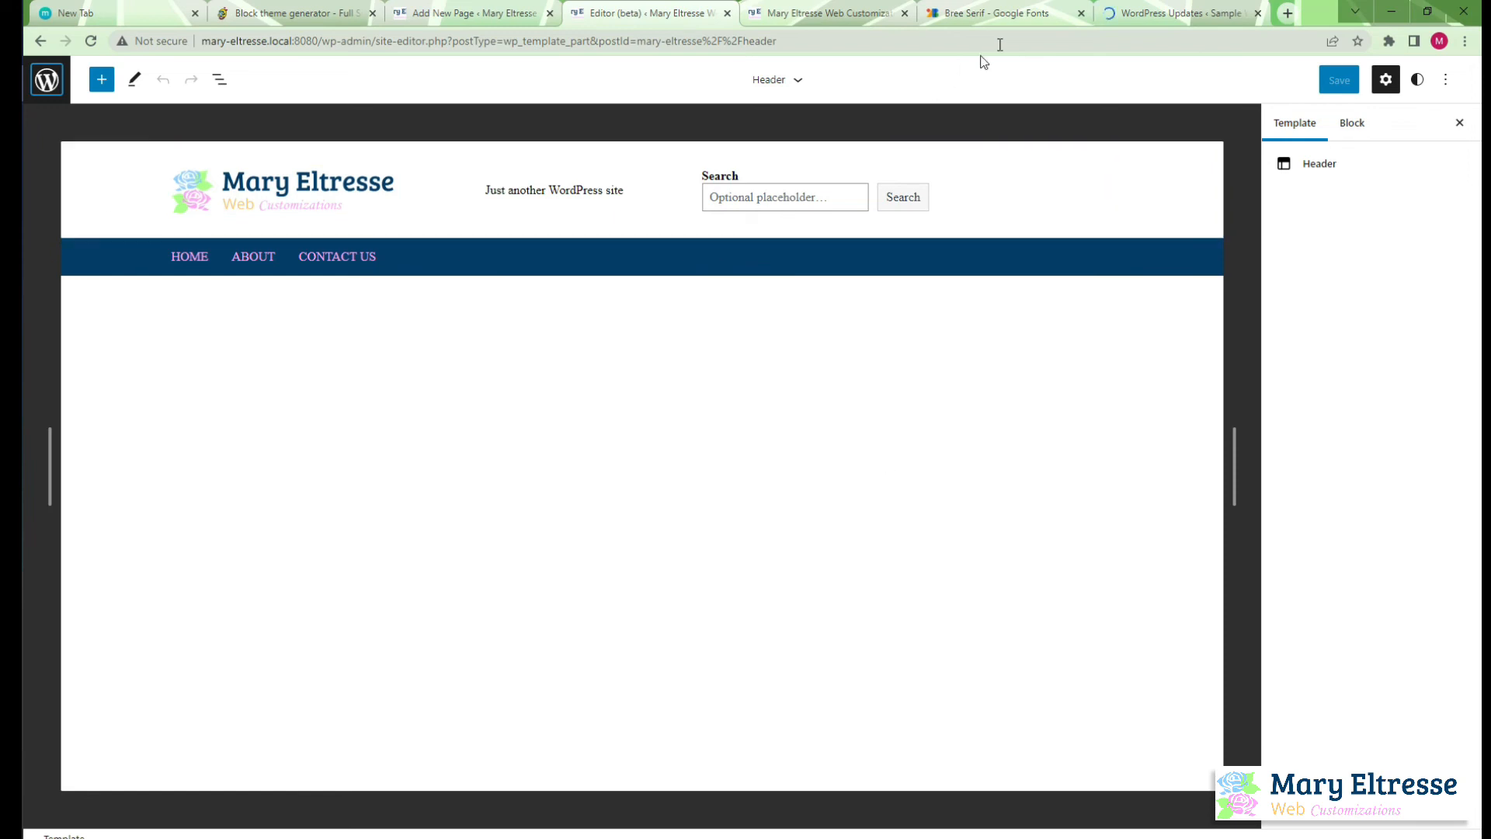
# Activate the Mary Eltresse theme on the sample WordPress site
pyautogui.click(1126, 14)
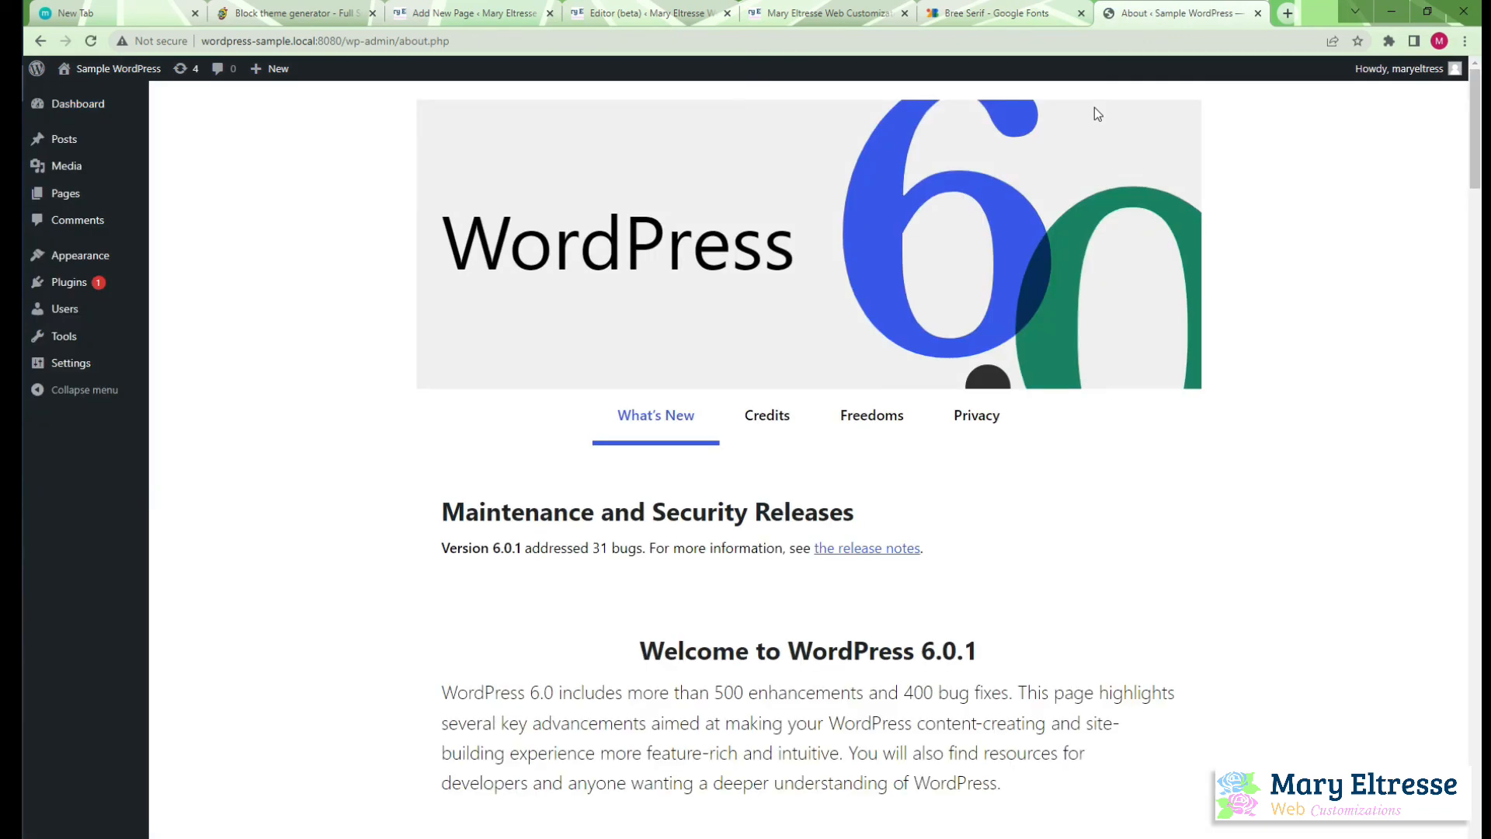
pyautogui.moveTo(105, 266)
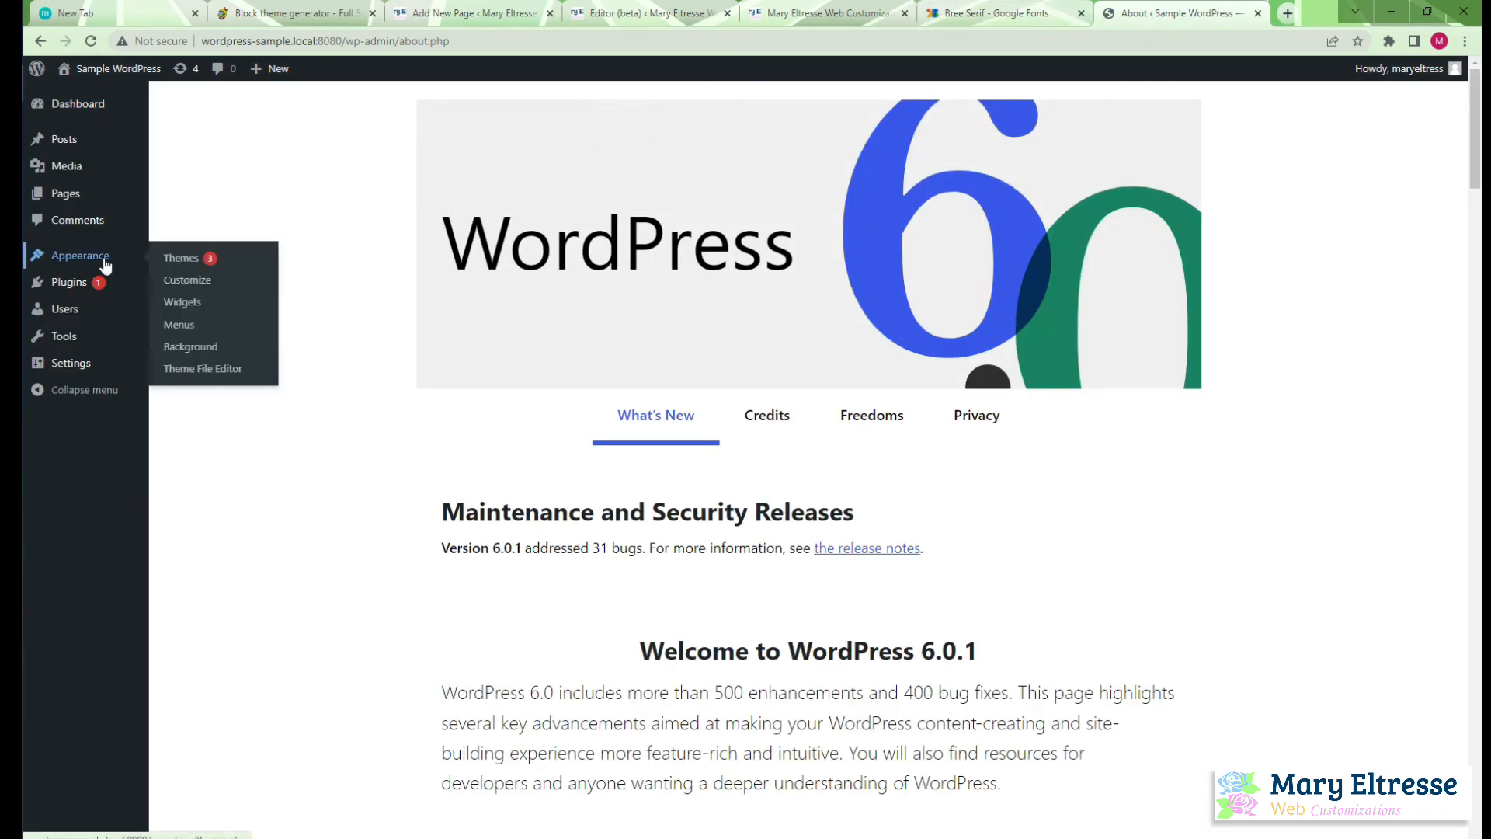
pyautogui.click(183, 264)
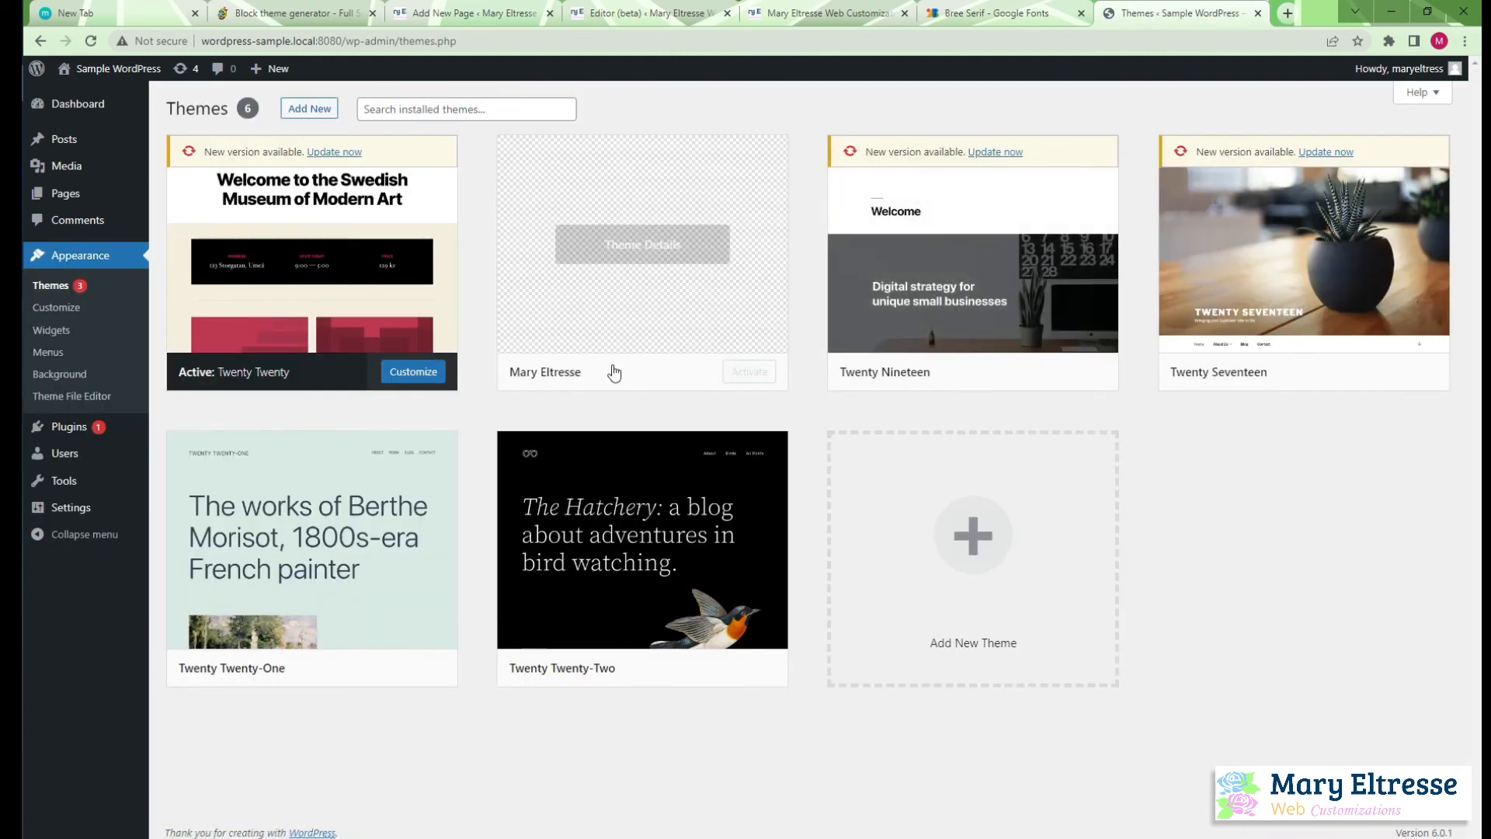
pyautogui.click(750, 373)
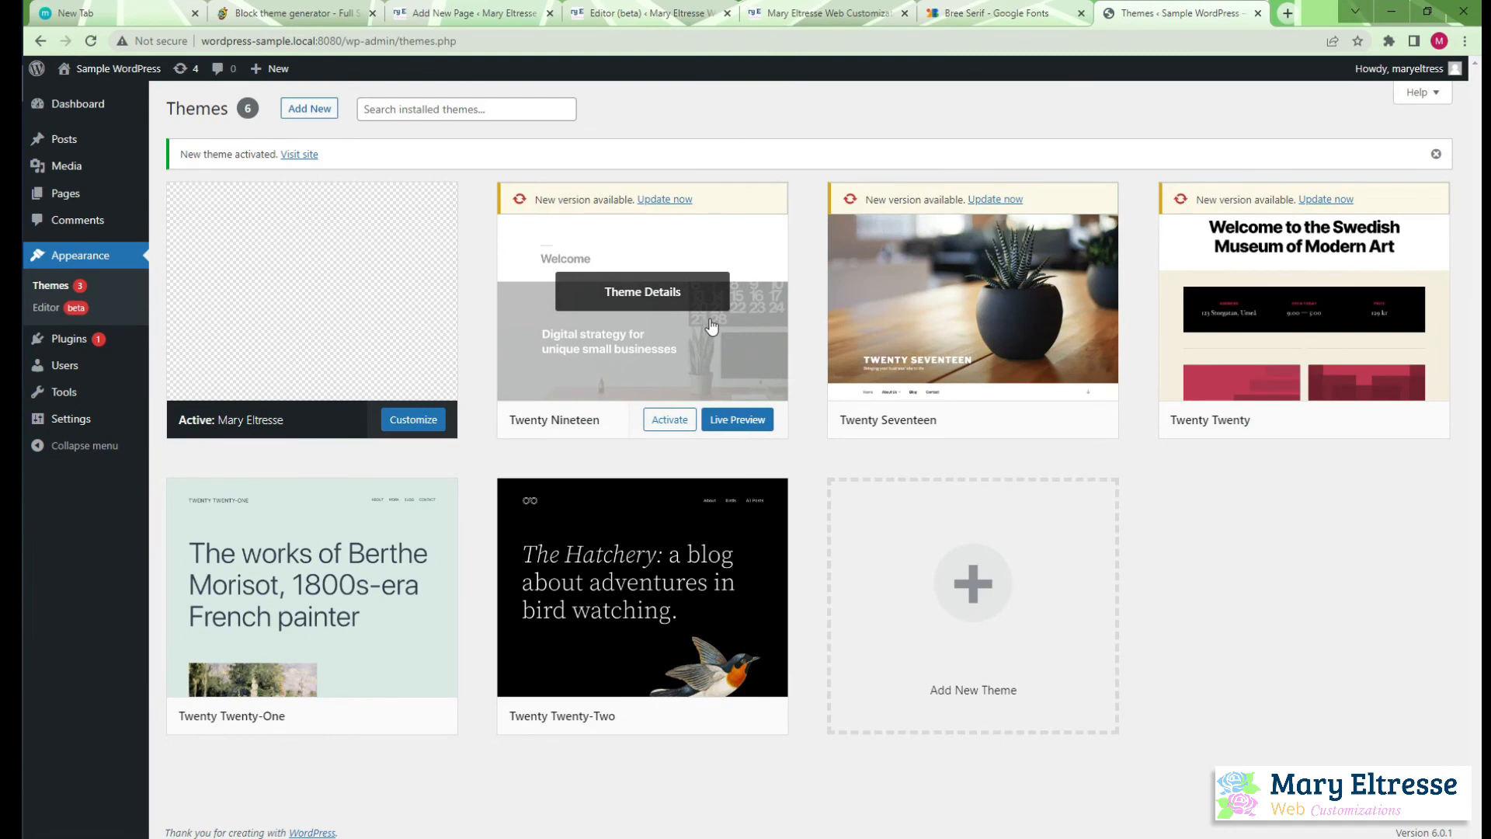
# Open the sample site's front page in a new browser tab to check the activated theme
pyautogui.moveTo(101, 68)
pyautogui.rightClick(93, 99)
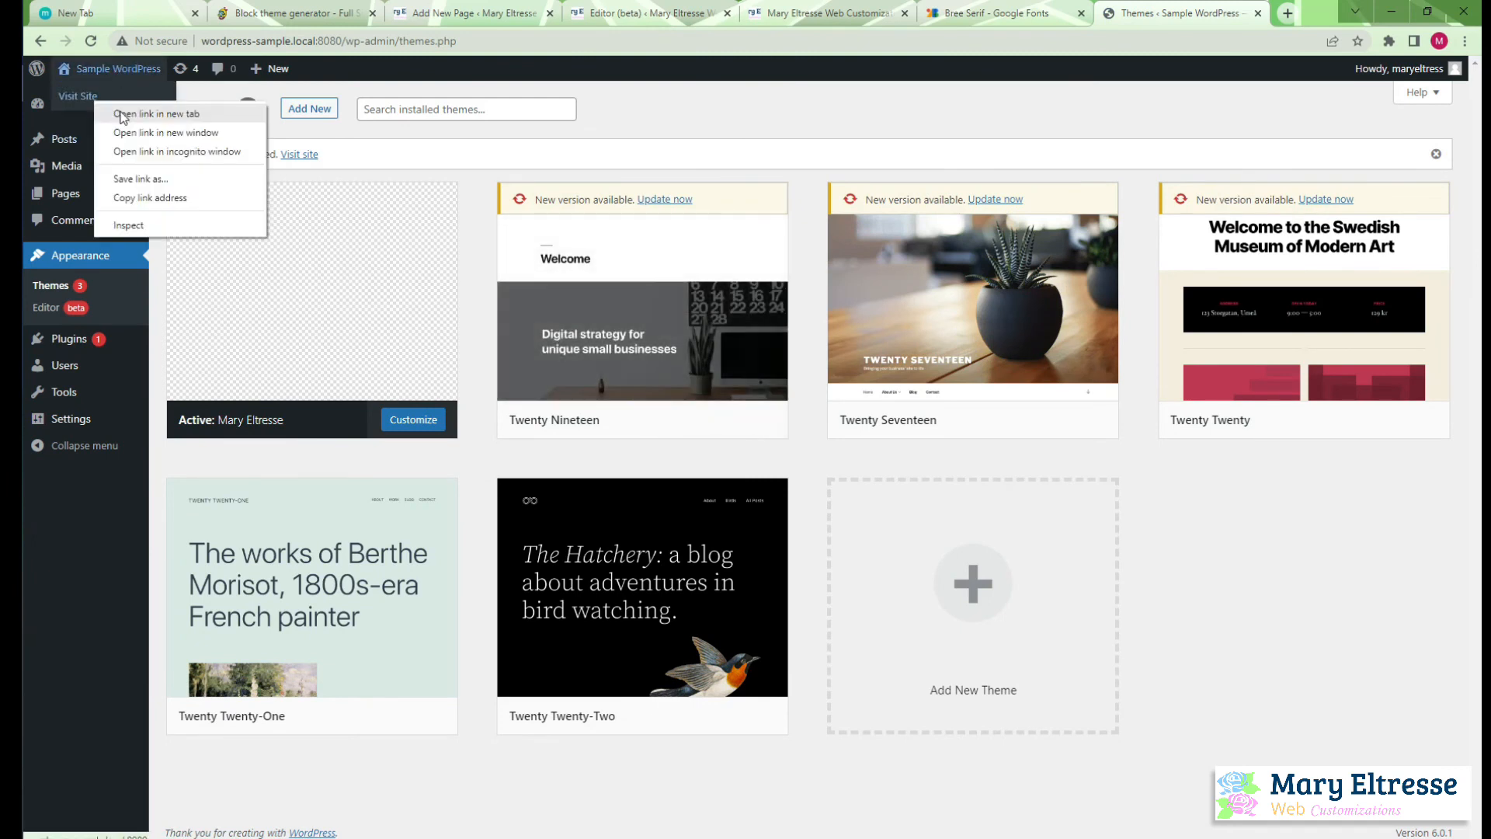
pyautogui.click(122, 116)
pyautogui.click(1172, 13)
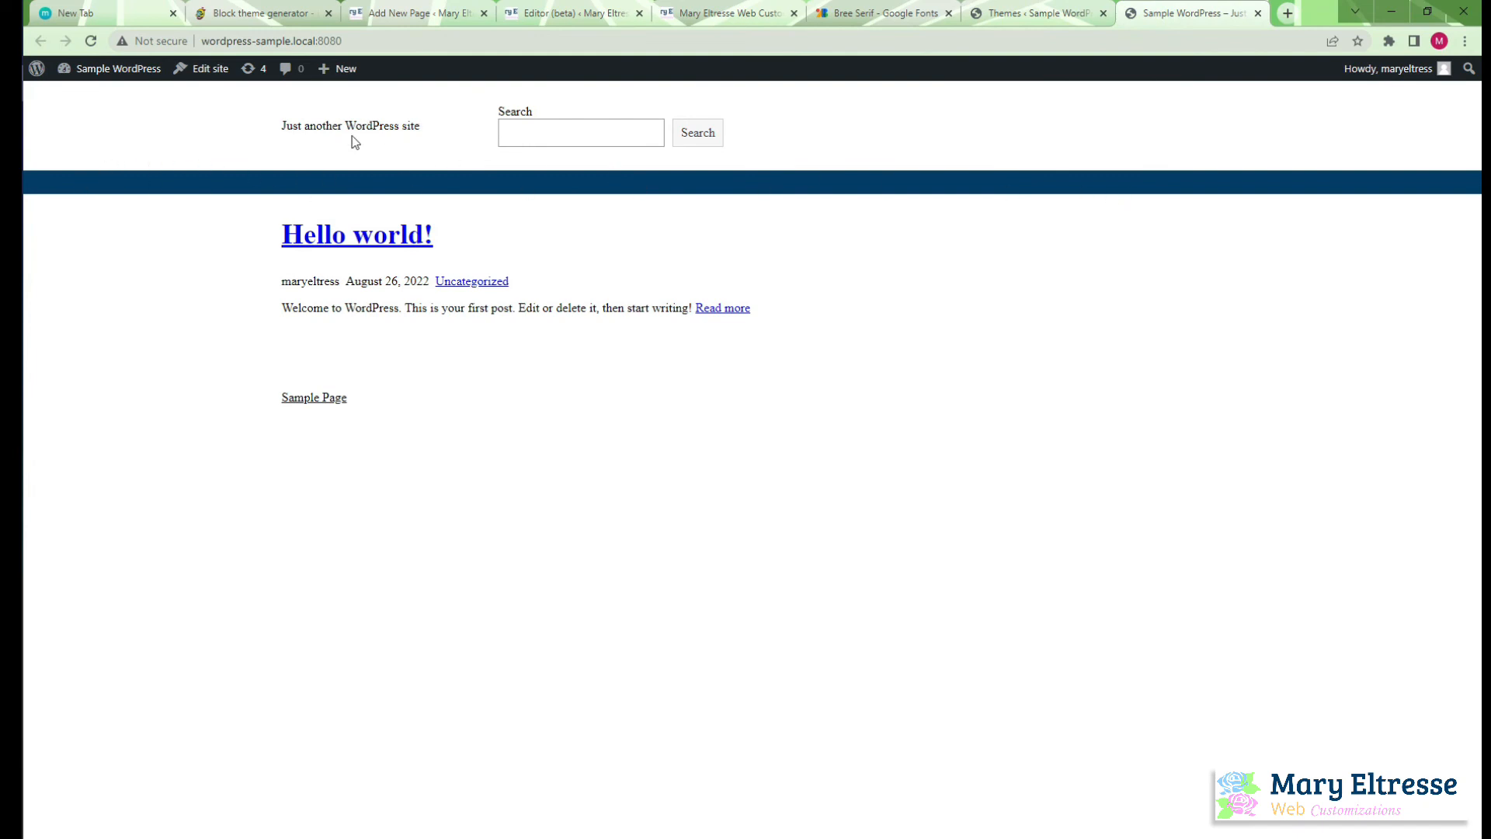
# Open the Header template part in the sample site's site editor
pyautogui.click(1058, 15)
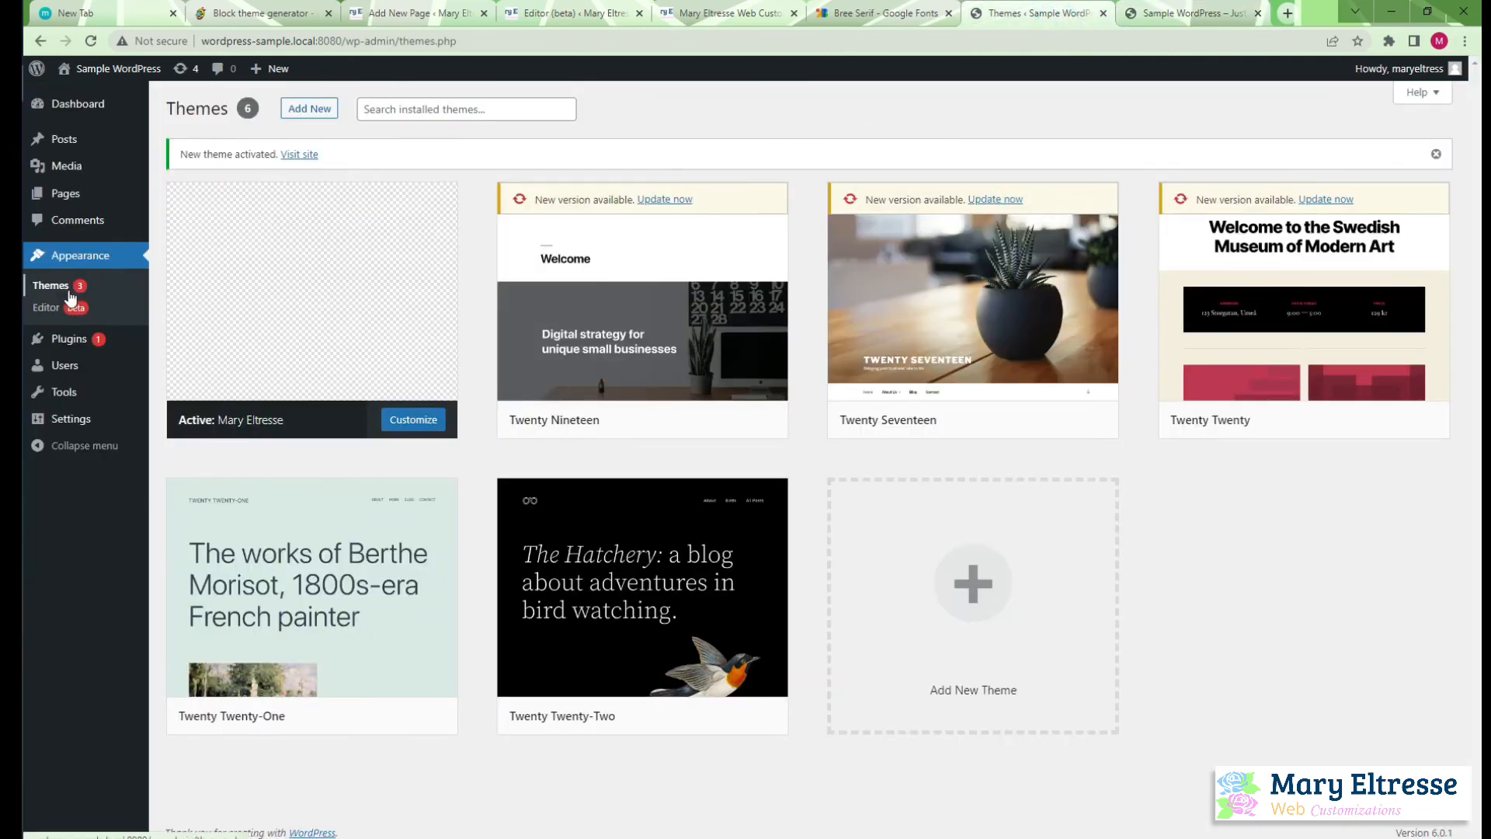
pyautogui.click(48, 307)
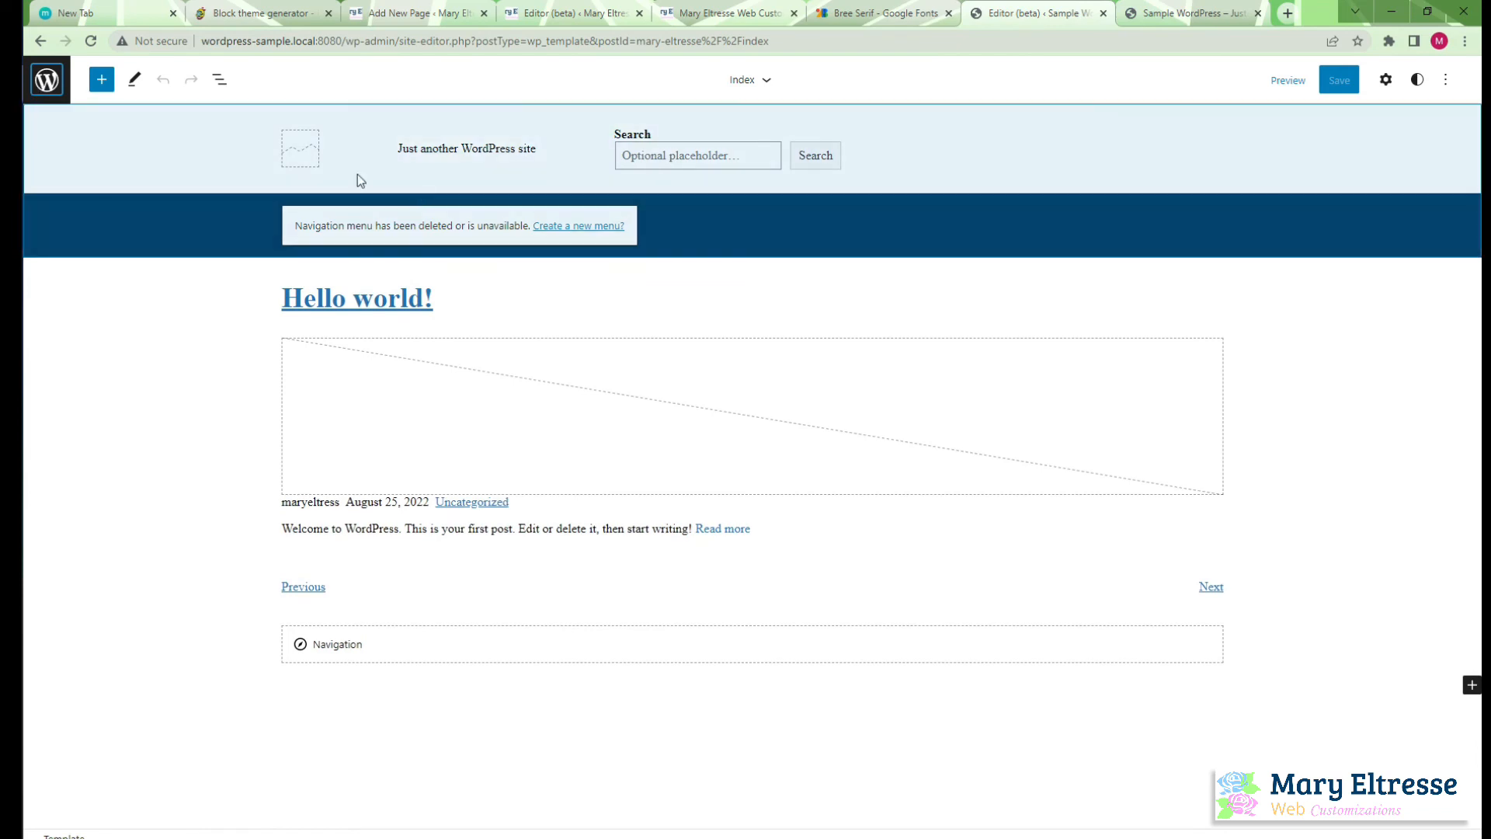
pyautogui.click(54, 83)
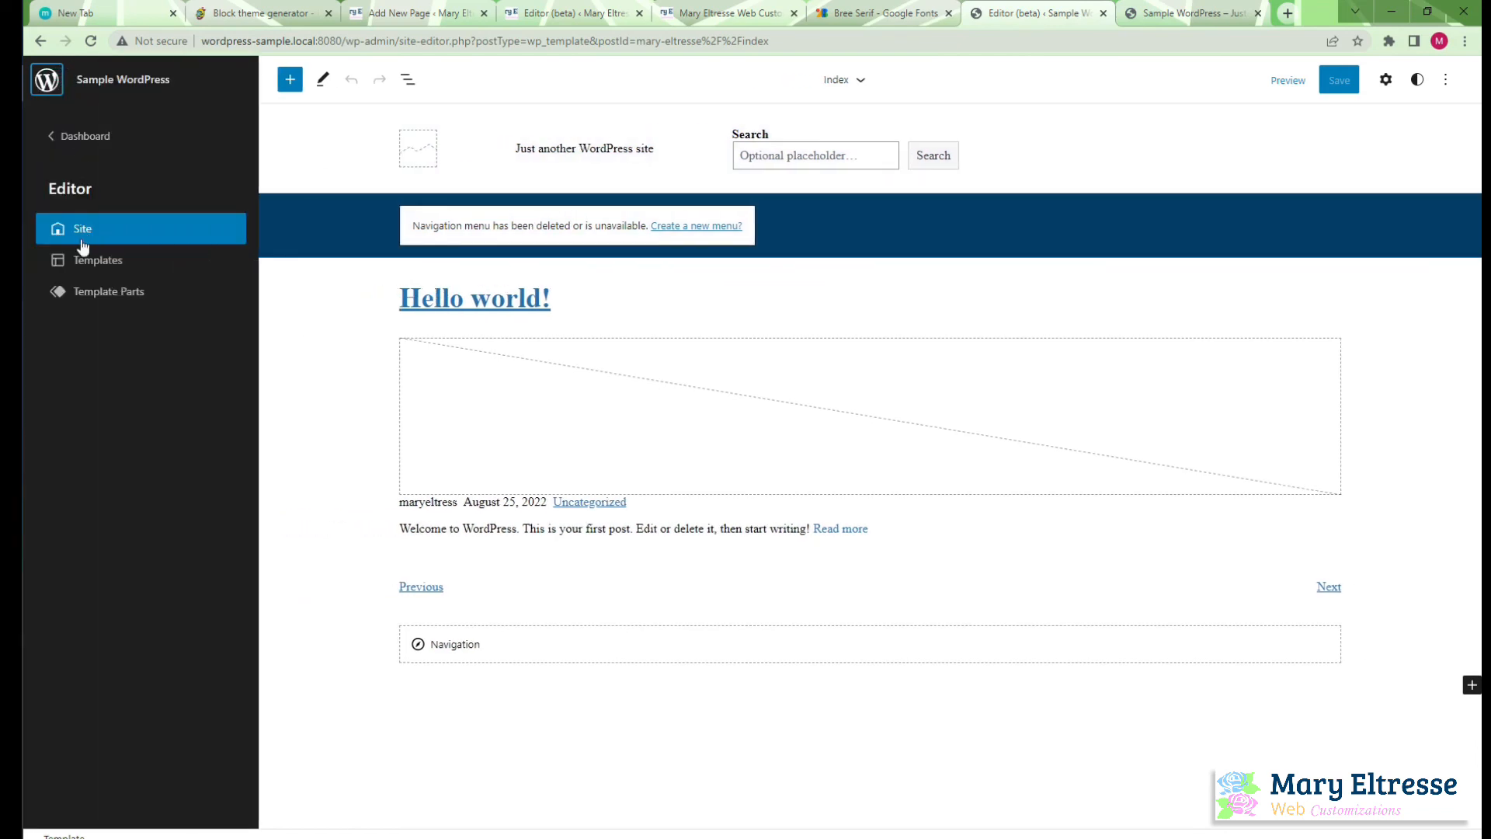
pyautogui.click(83, 291)
pyautogui.click(536, 317)
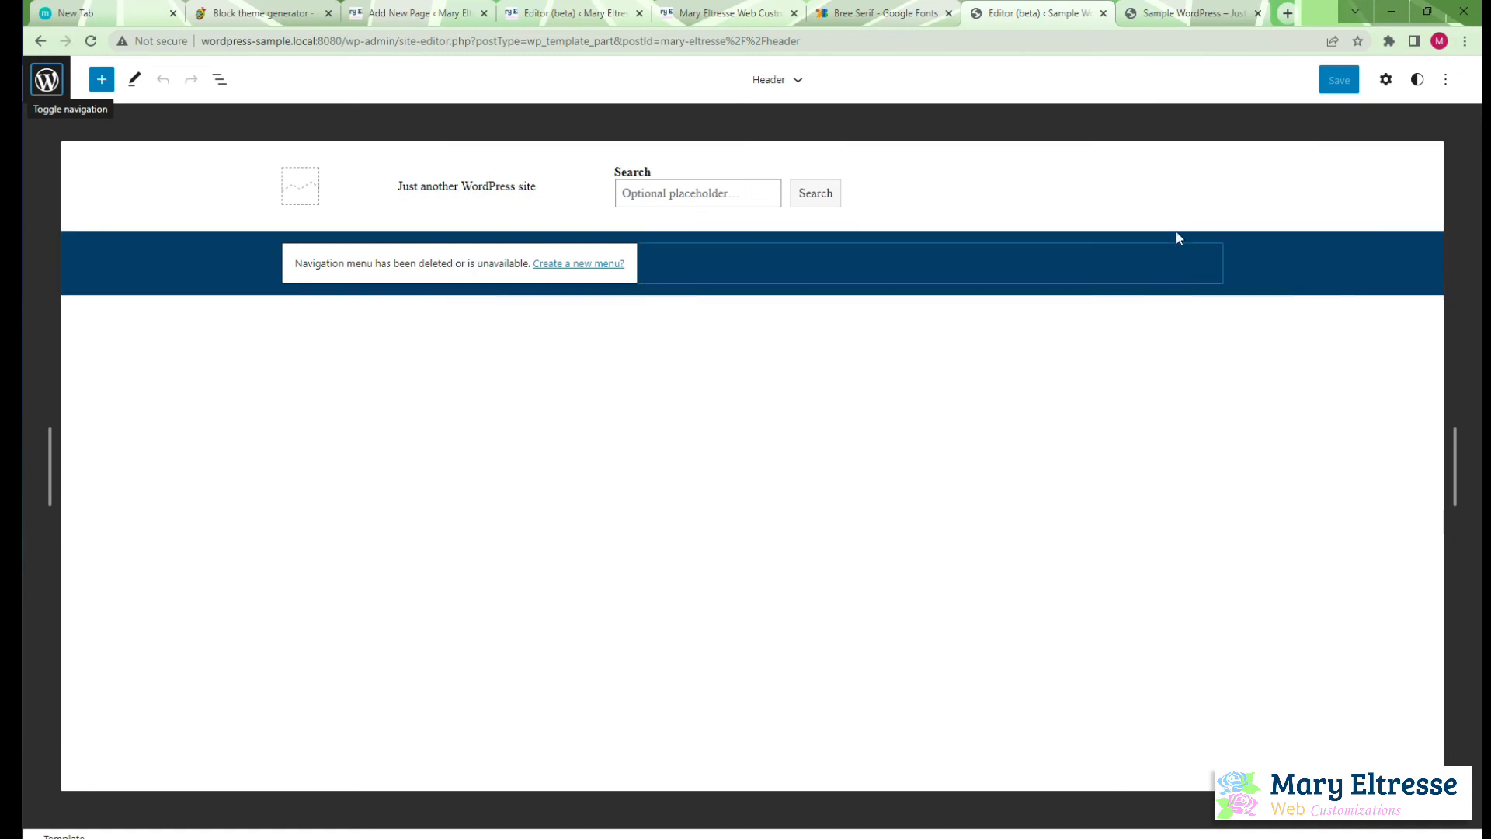
# Inspect the colour, typography and padding settings of the Group block around the sample site's header navigation
pyautogui.click(1386, 80)
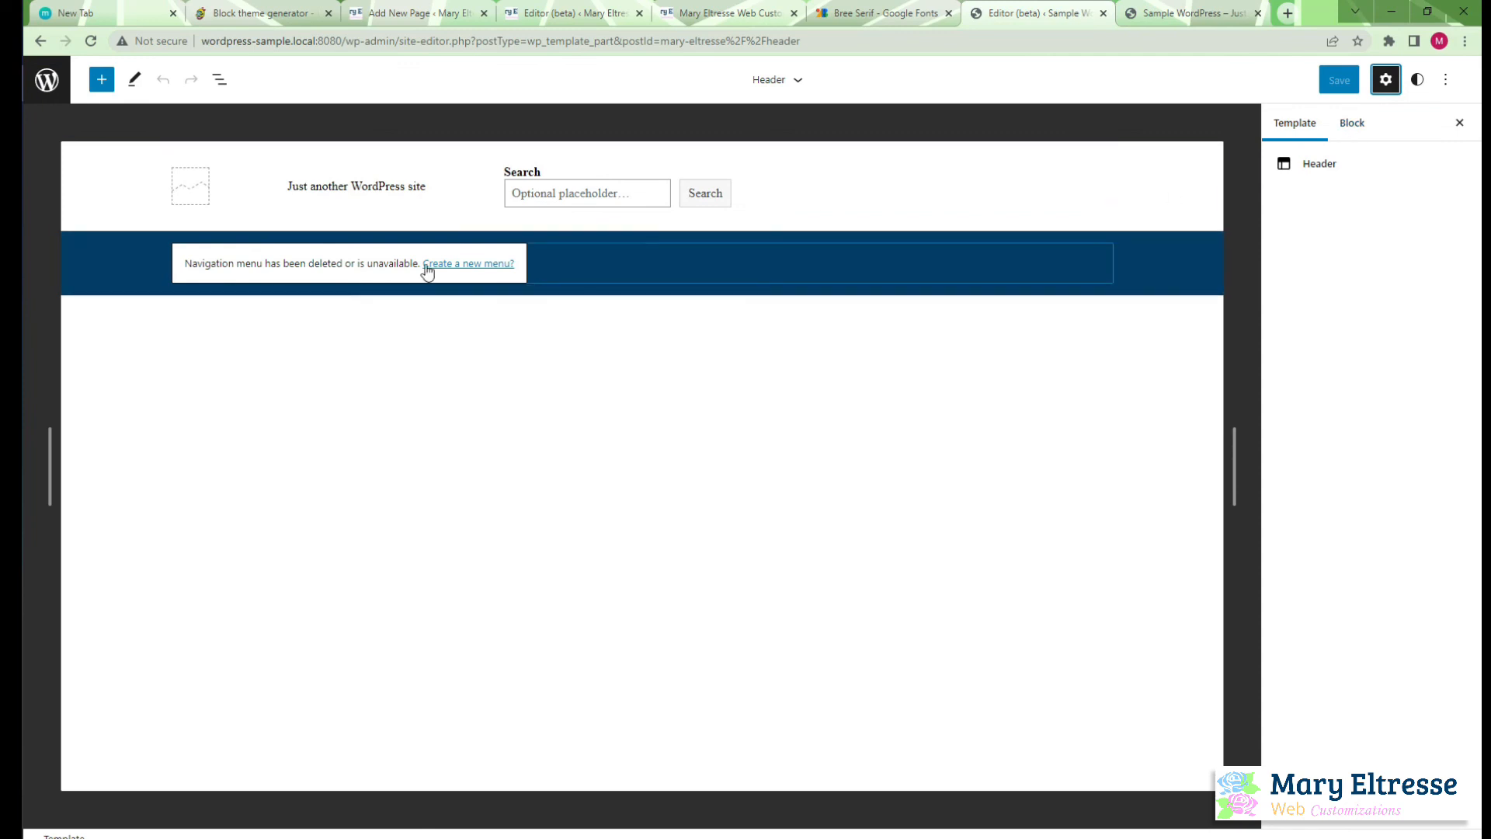
pyautogui.click(627, 268)
pyautogui.click(109, 262)
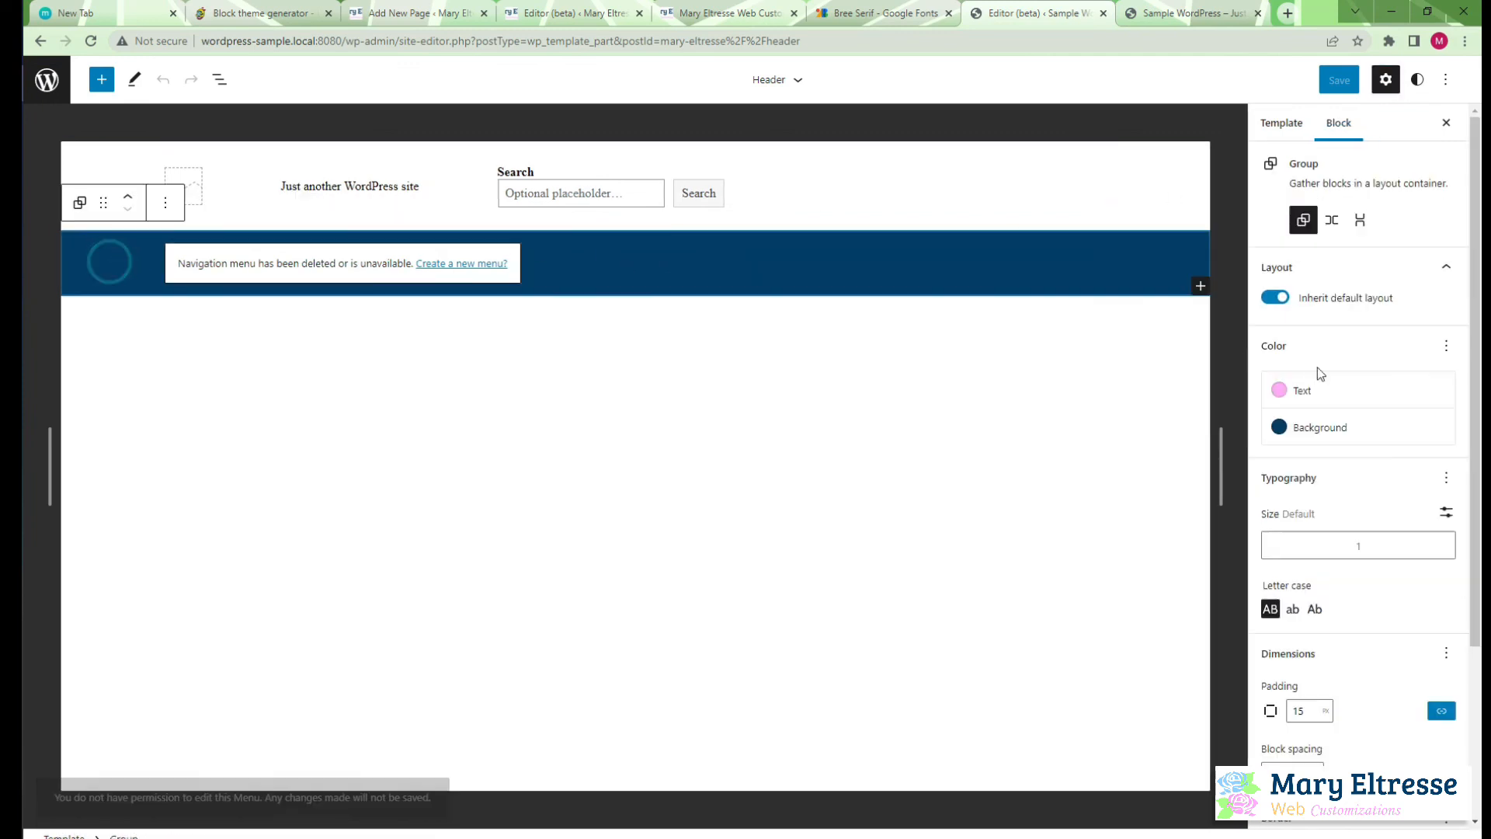
pyautogui.scroll(-2, 1319, 677)
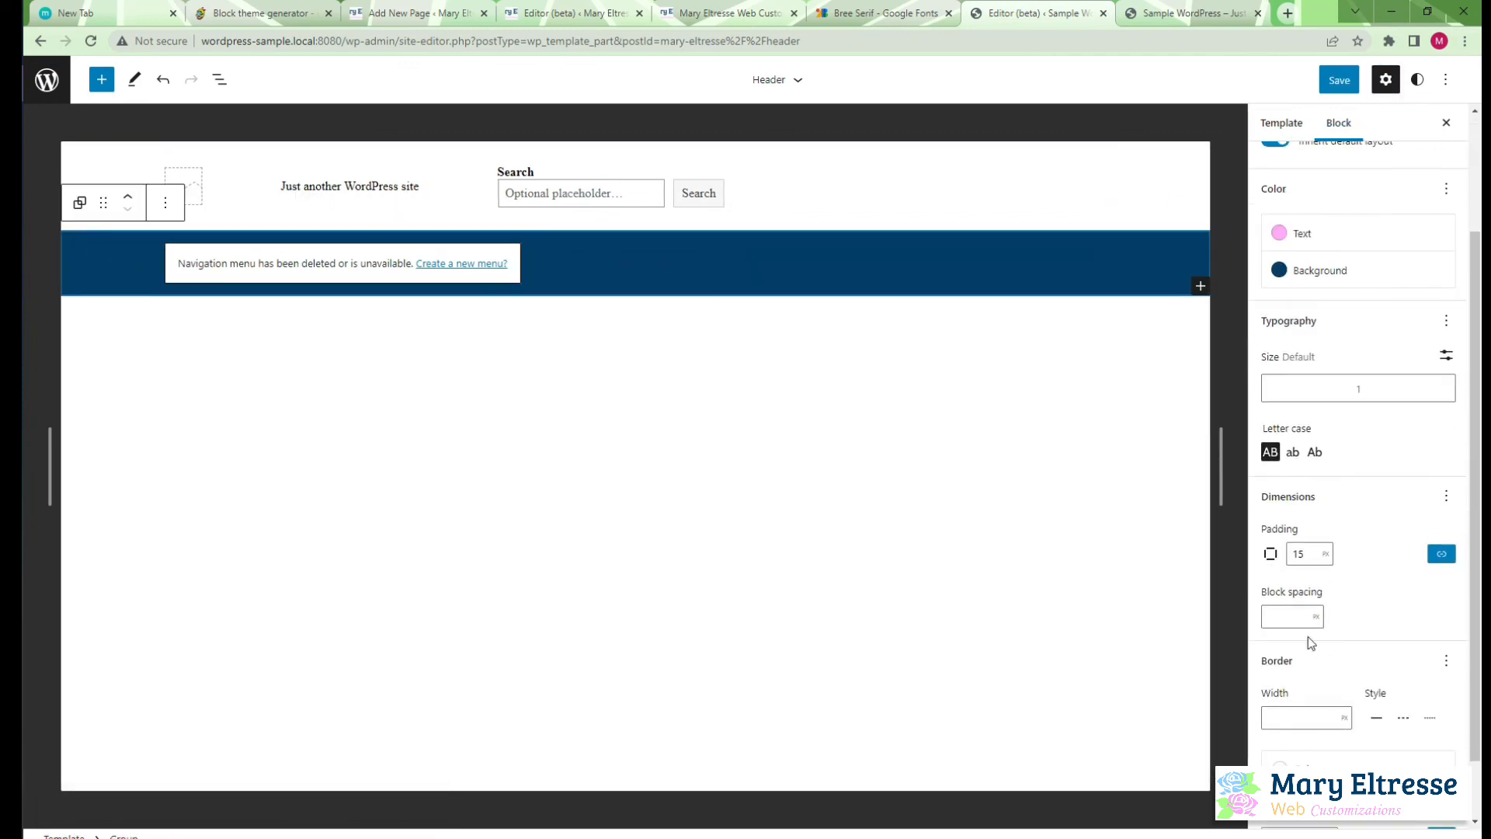
pyautogui.scroll(2, 1345, 675)
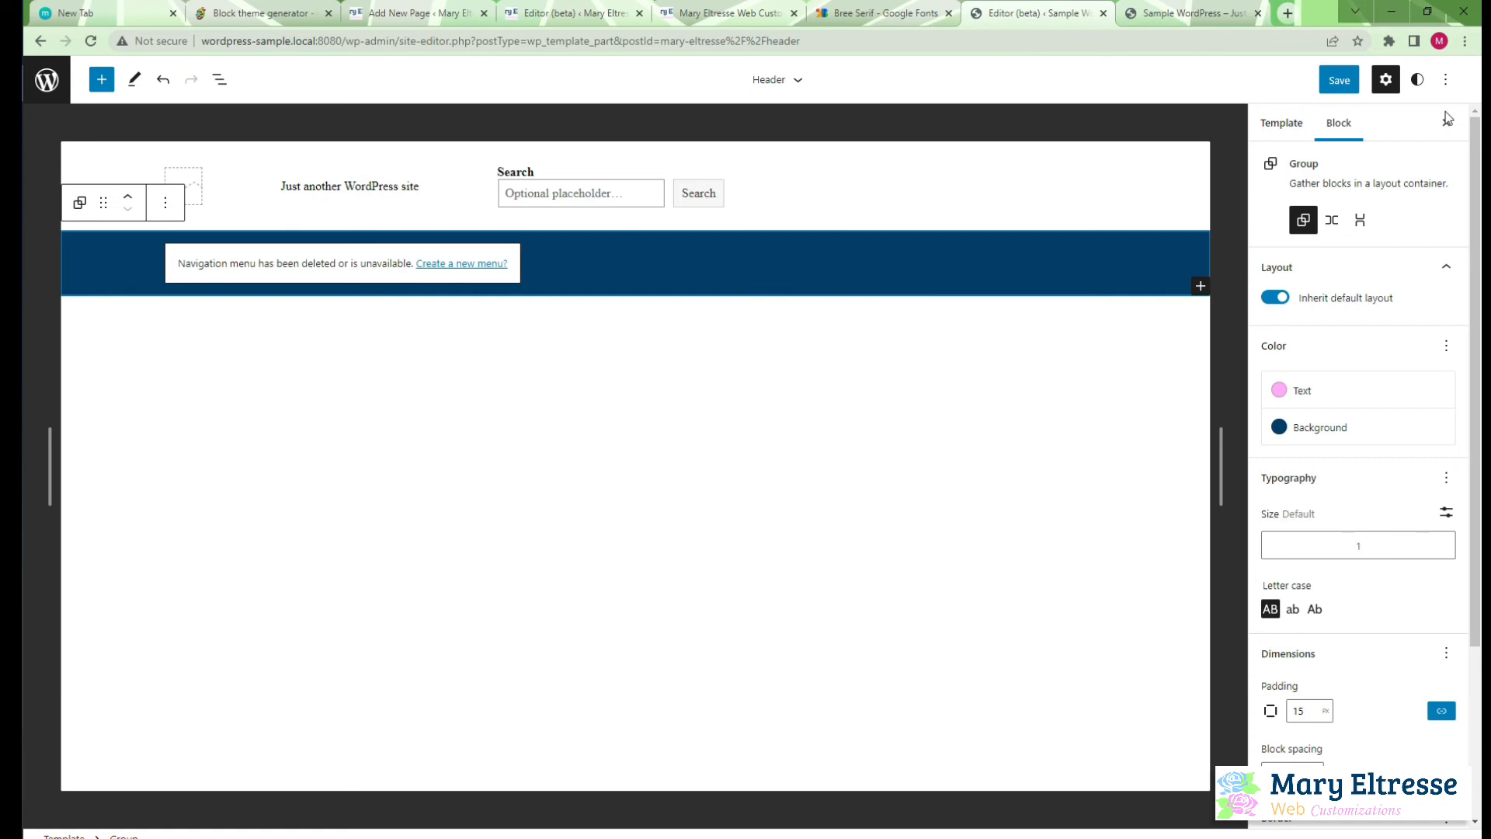
pyautogui.click(1445, 80)
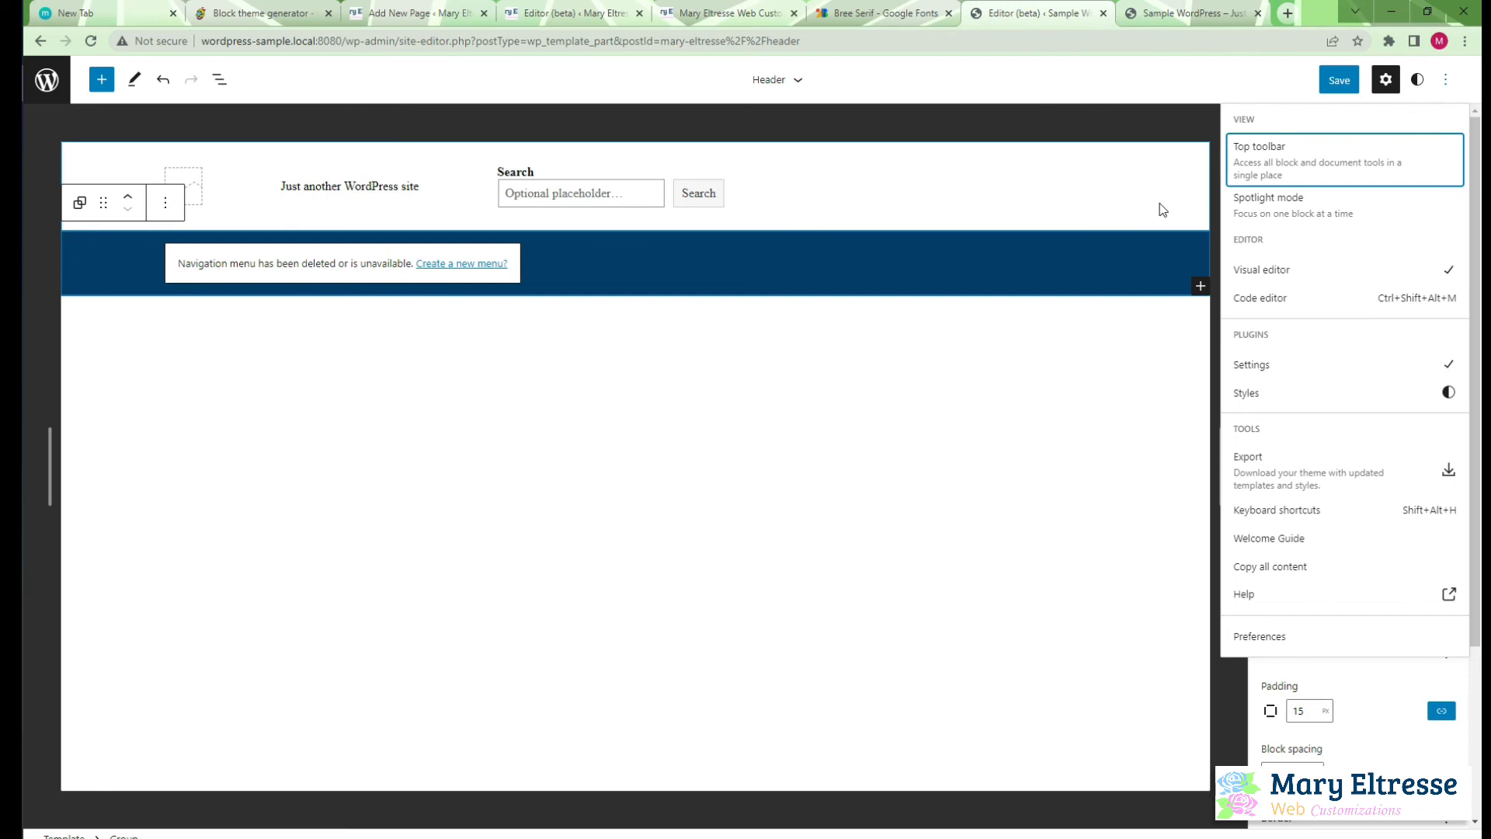
# Return to the original mary-eltresse site's editor and open its Footer template part
pyautogui.click(750, 14)
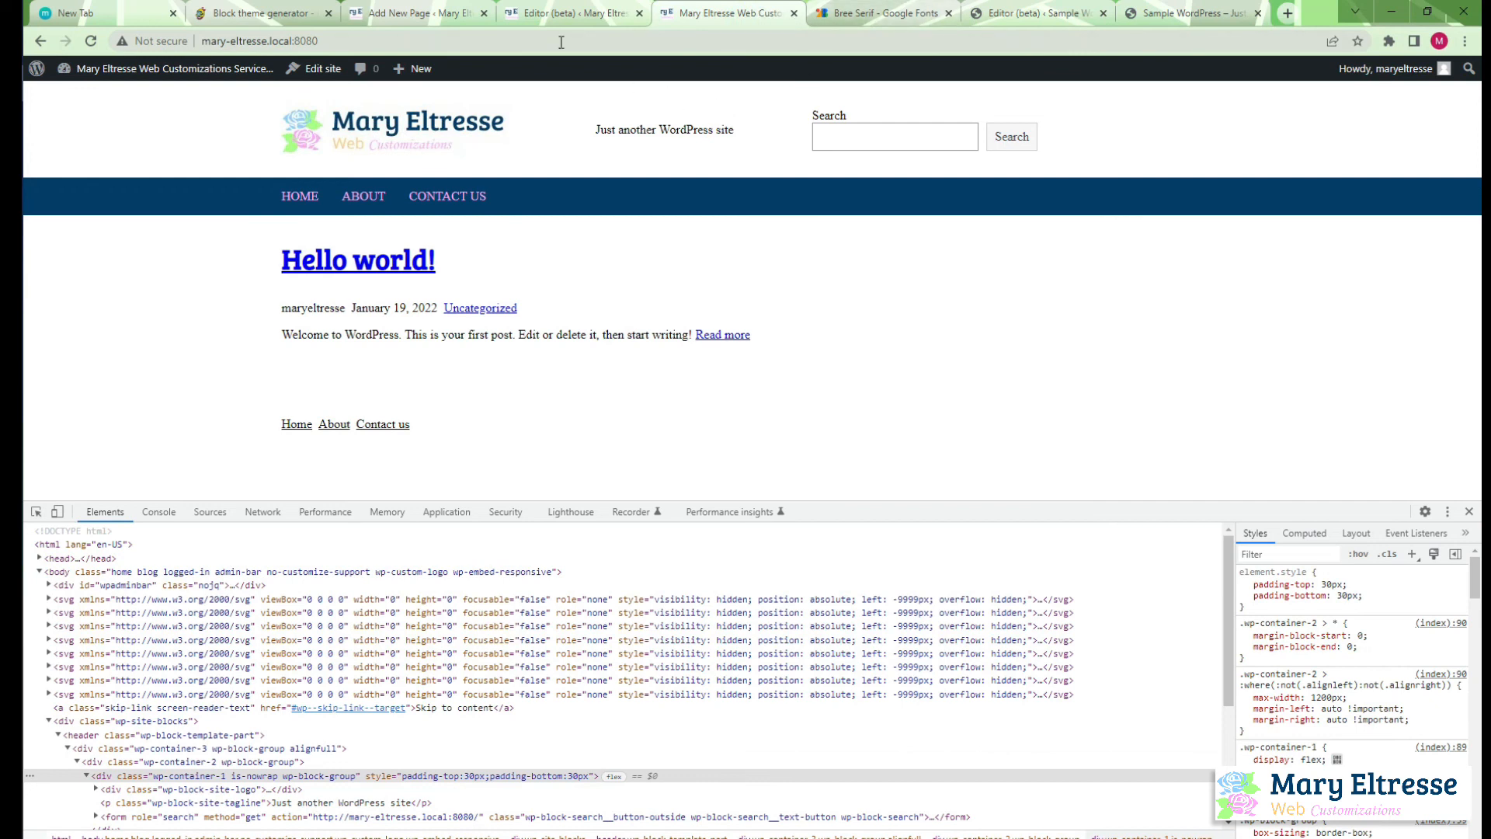
pyautogui.click(564, 13)
pyautogui.click(404, 12)
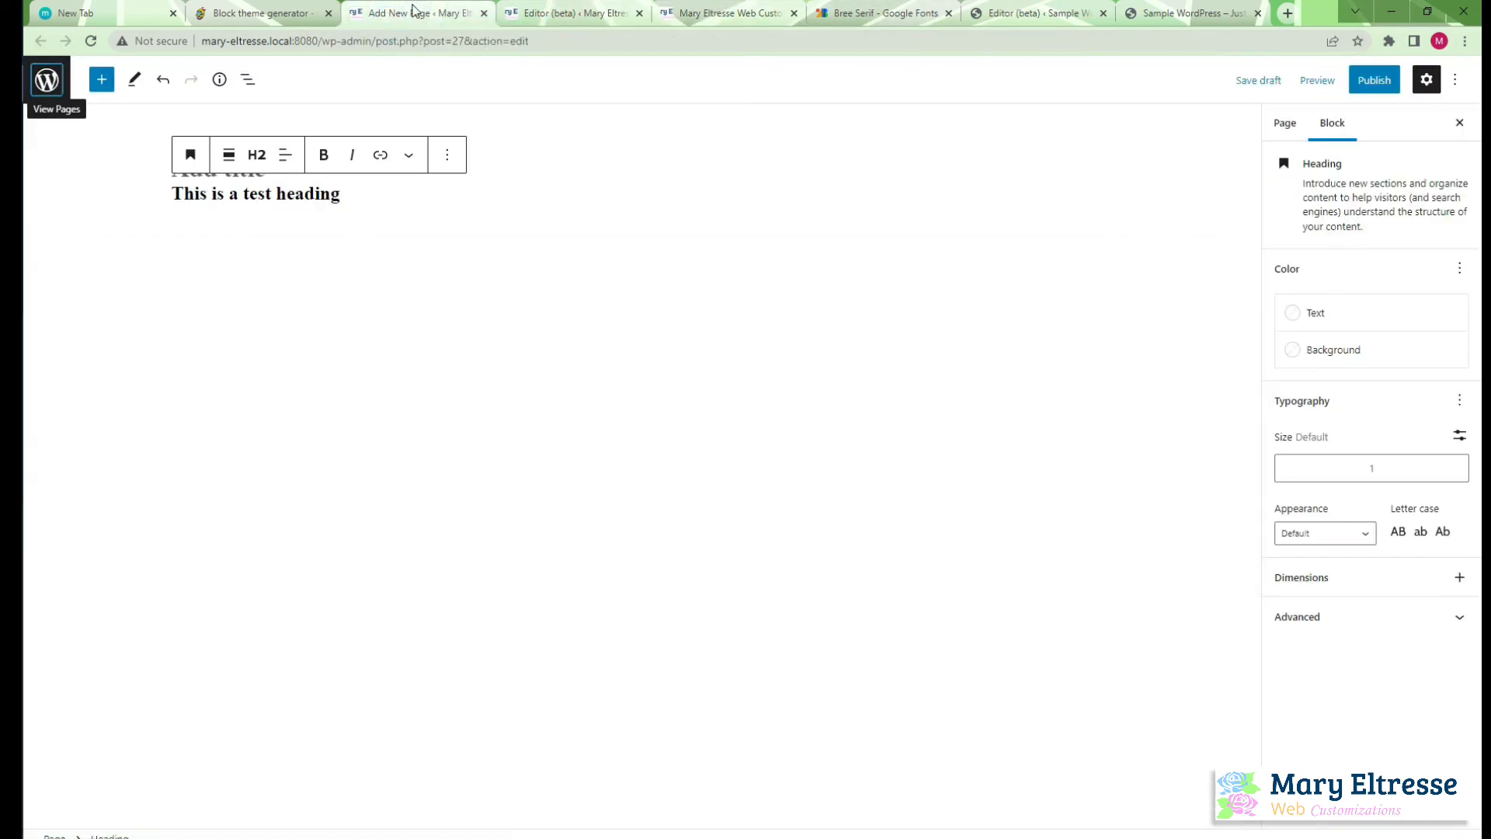
pyautogui.click(566, 13)
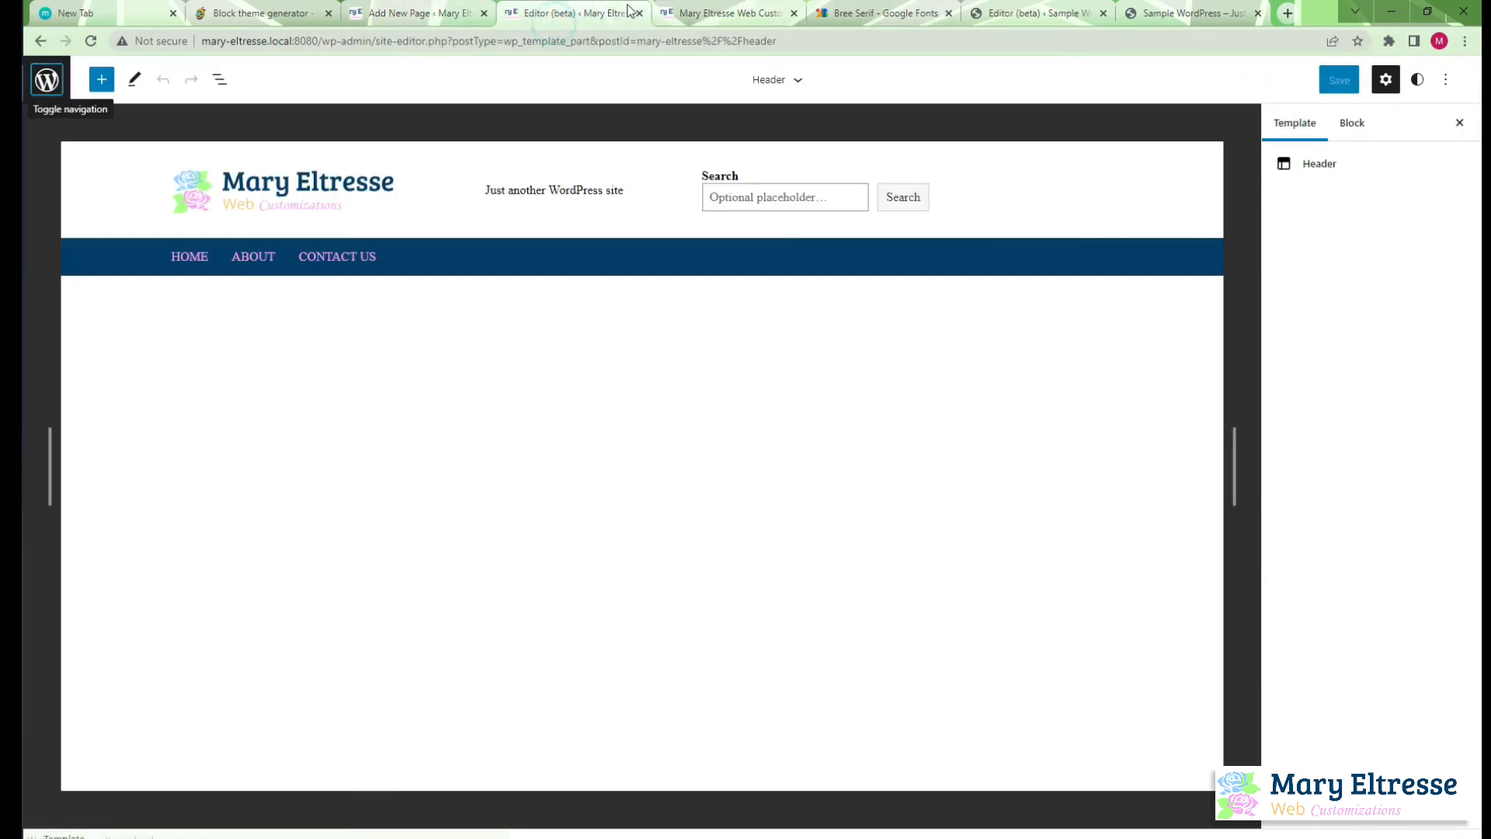
pyautogui.click(48, 79)
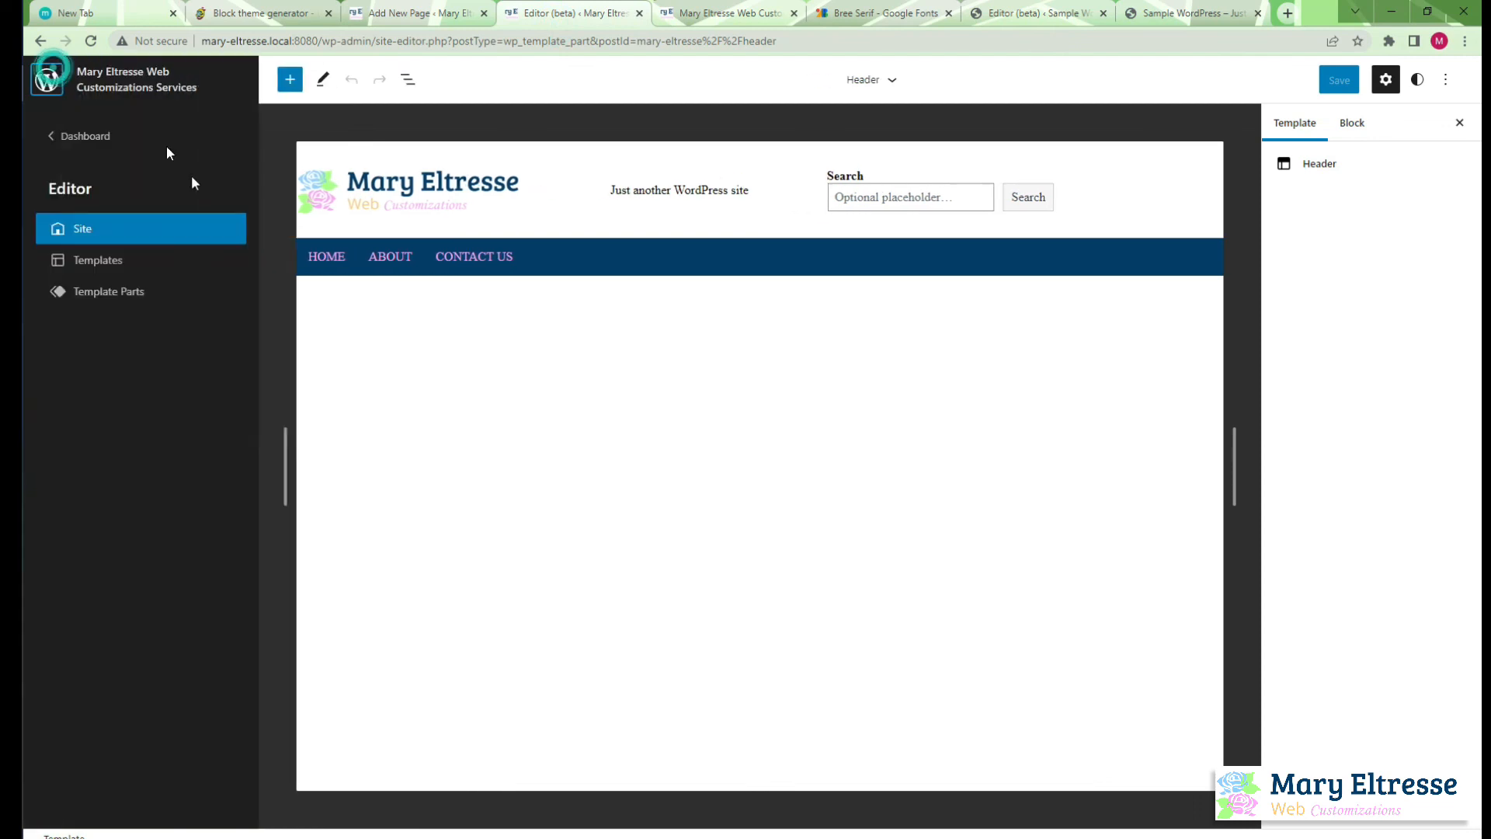
pyautogui.click(129, 295)
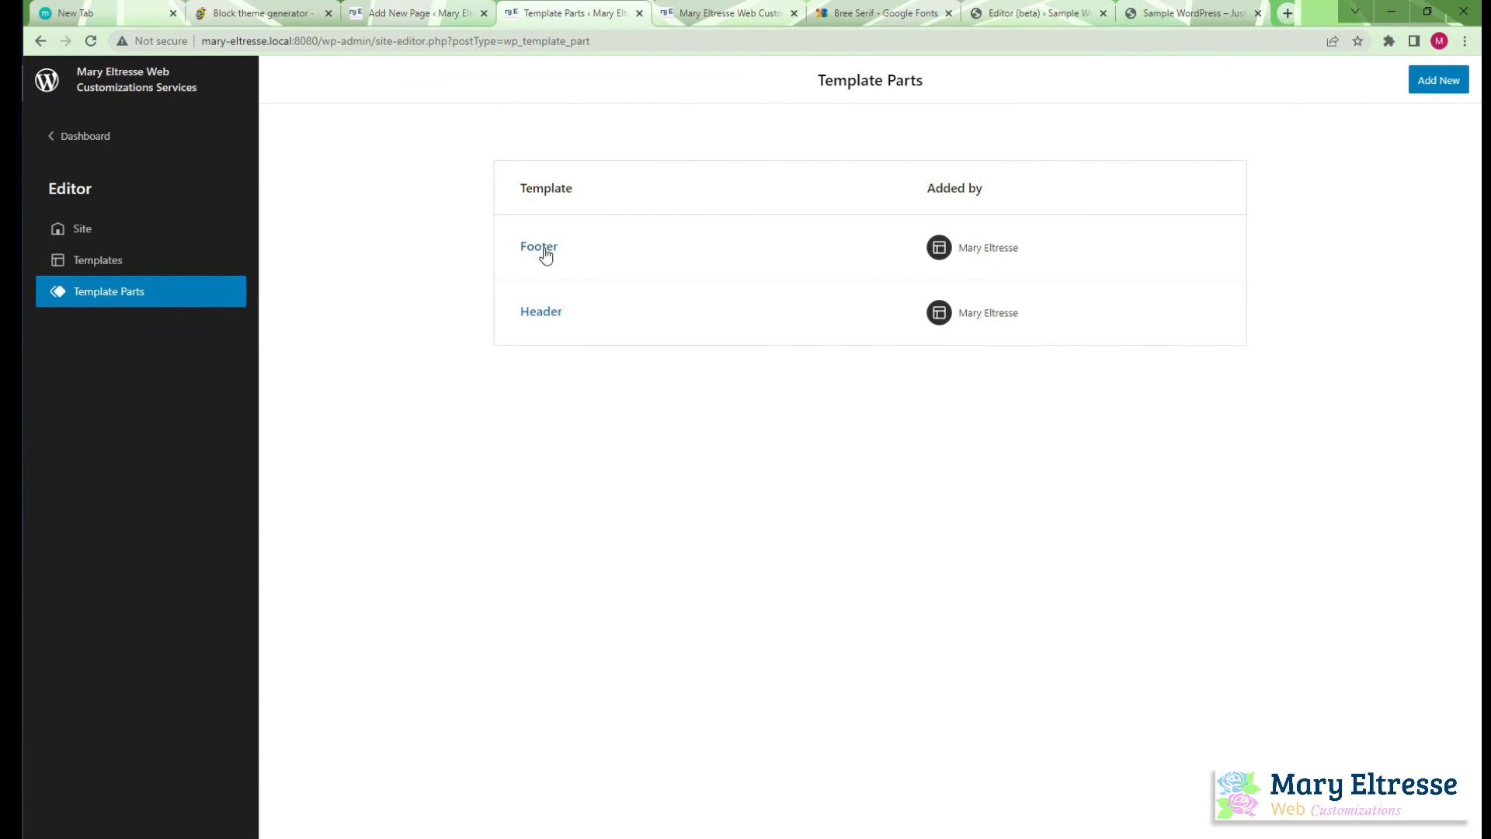
pyautogui.click(546, 254)
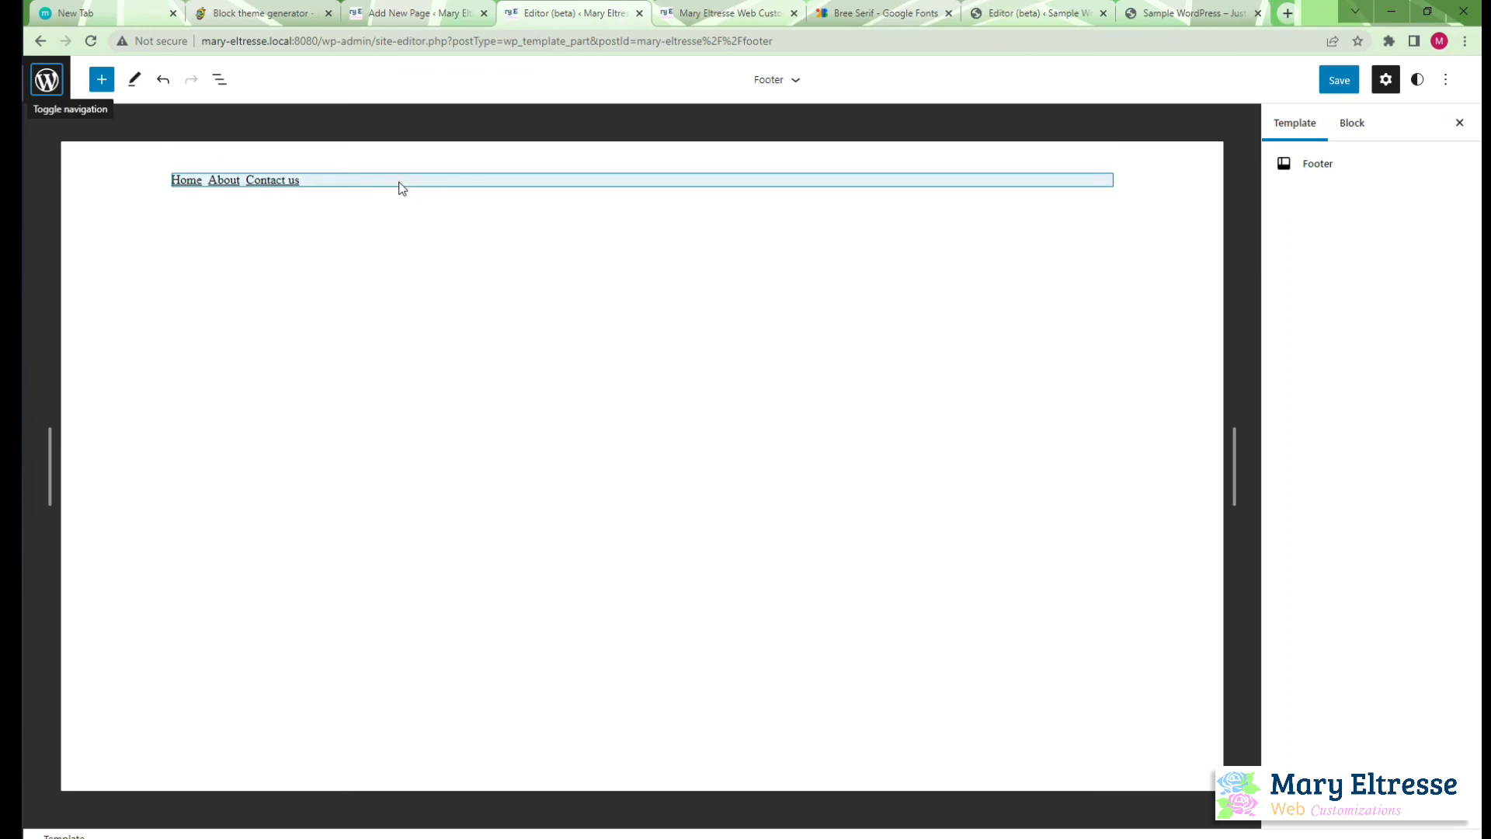
# Create a new, empty menu for the footer's Navigation block in place of the existing Navigation menu
pyautogui.click(492, 186)
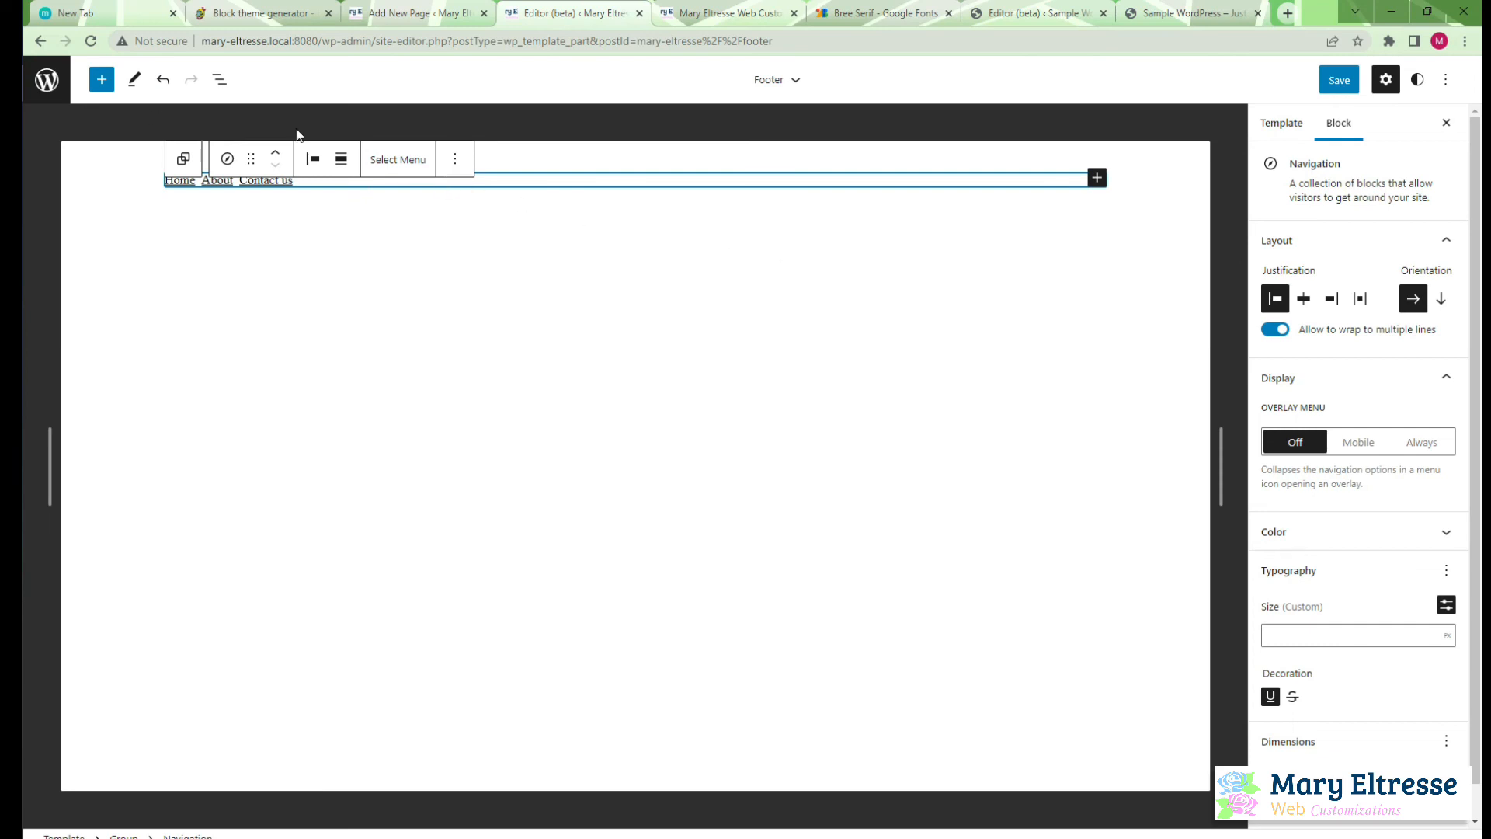
pyautogui.click(409, 162)
pyautogui.click(418, 160)
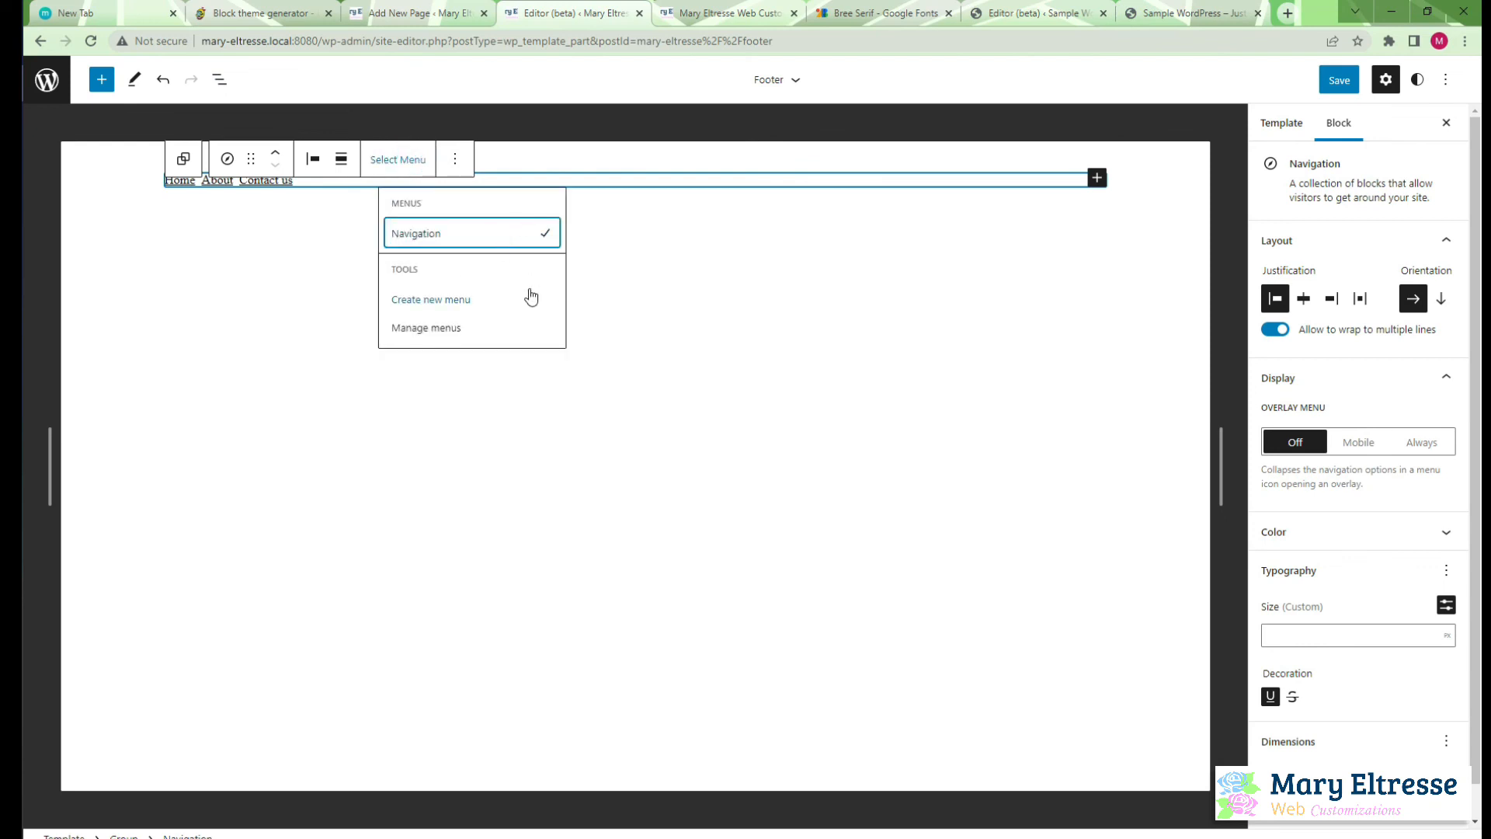
pyautogui.click(432, 300)
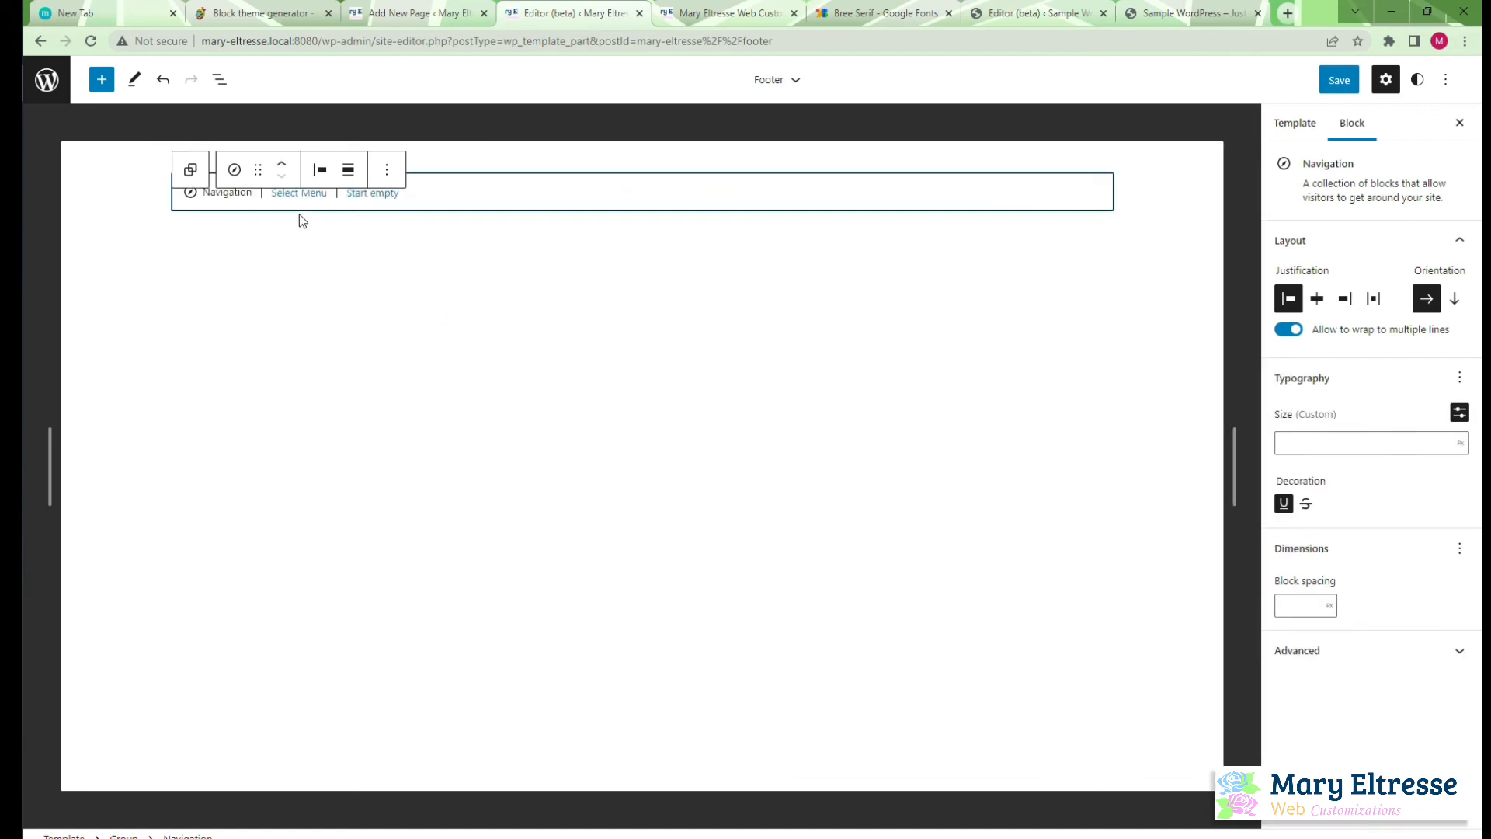
pyautogui.click(367, 195)
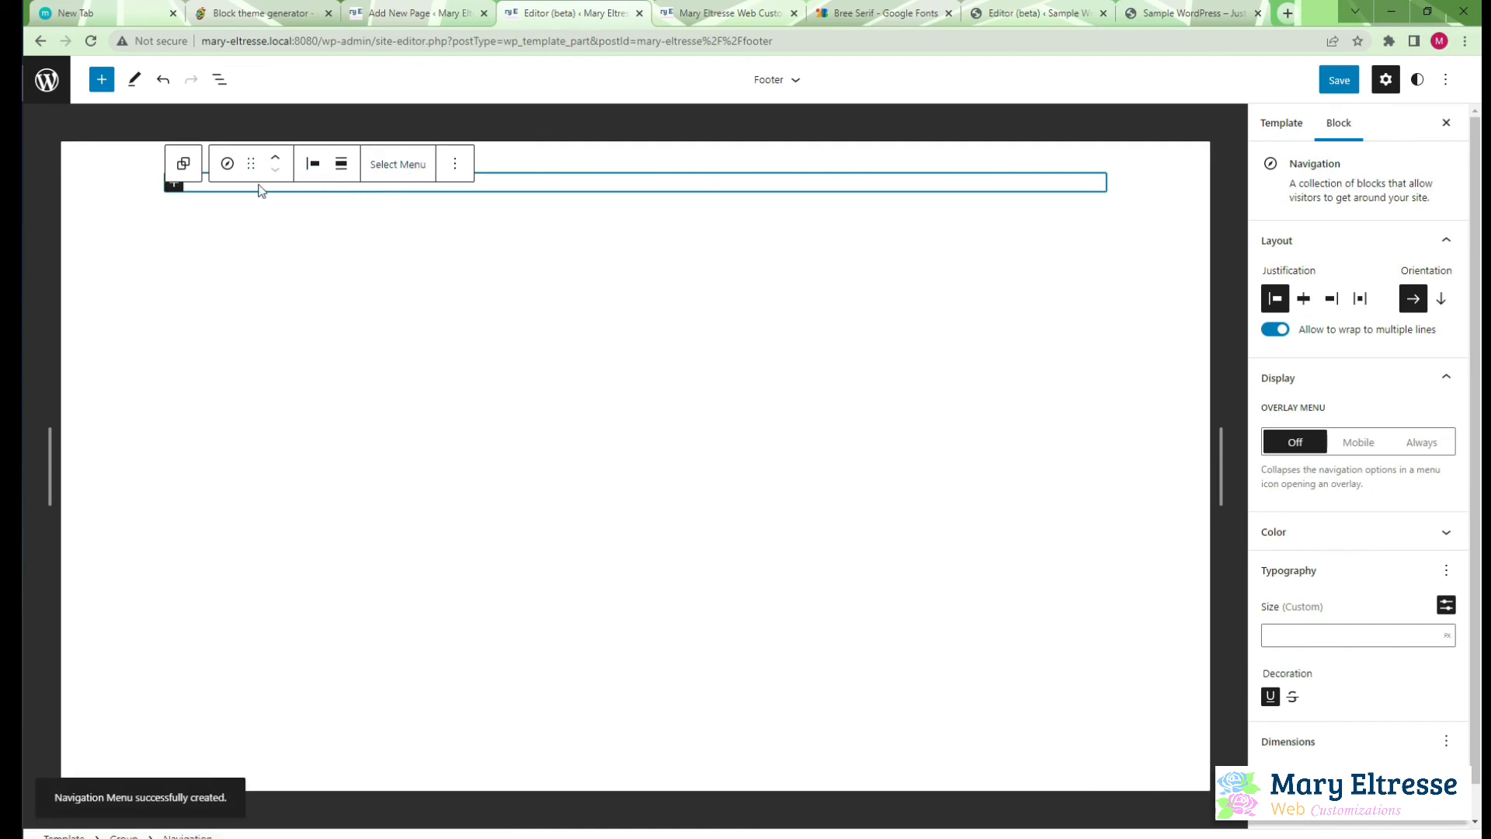
# Add a footer menu link to a newly created draft page named Privacy Policy
pyautogui.click(174, 185)
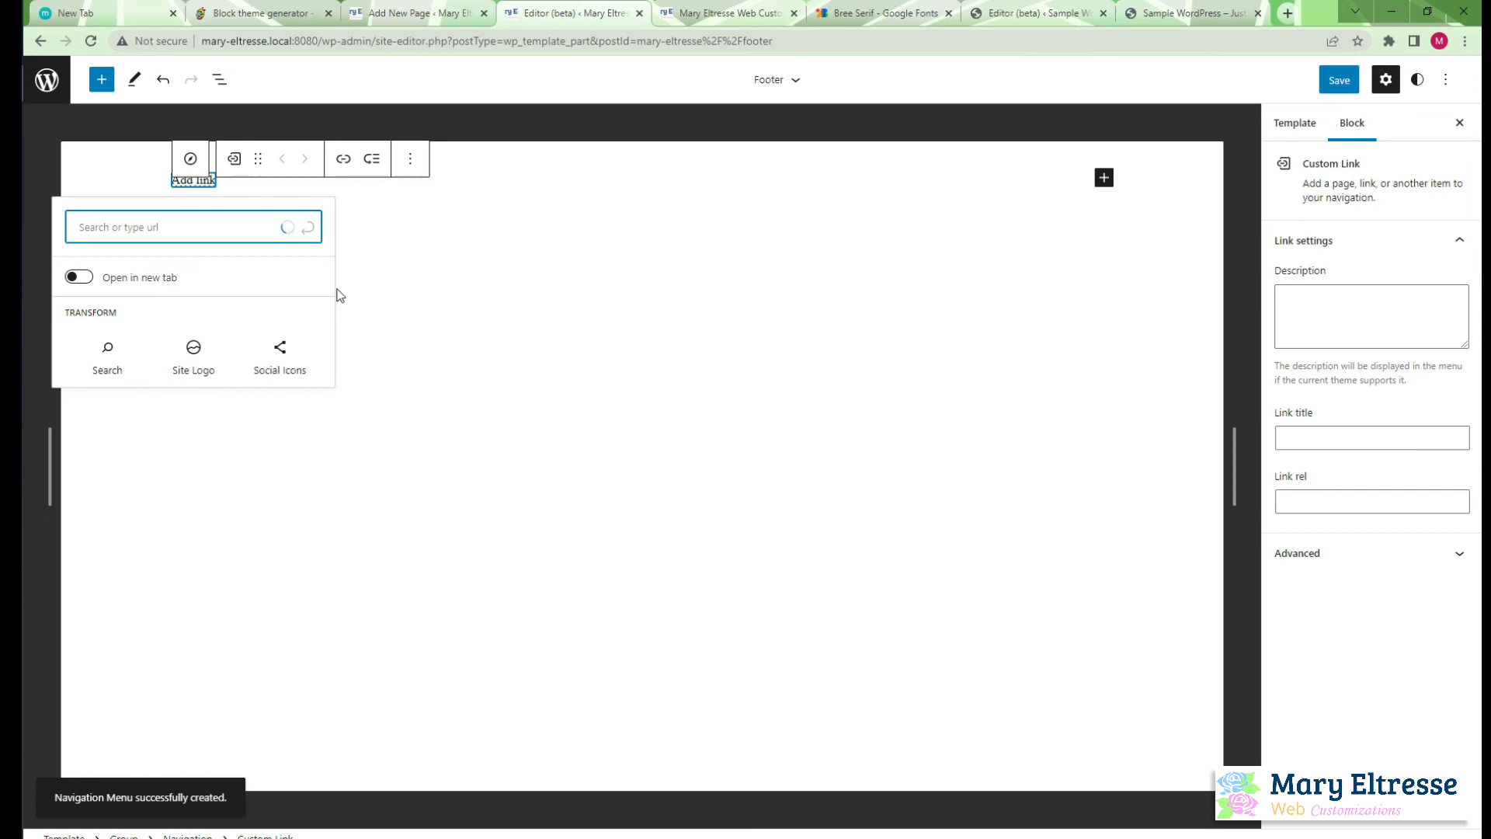
pyautogui.write('Privacy Policy')
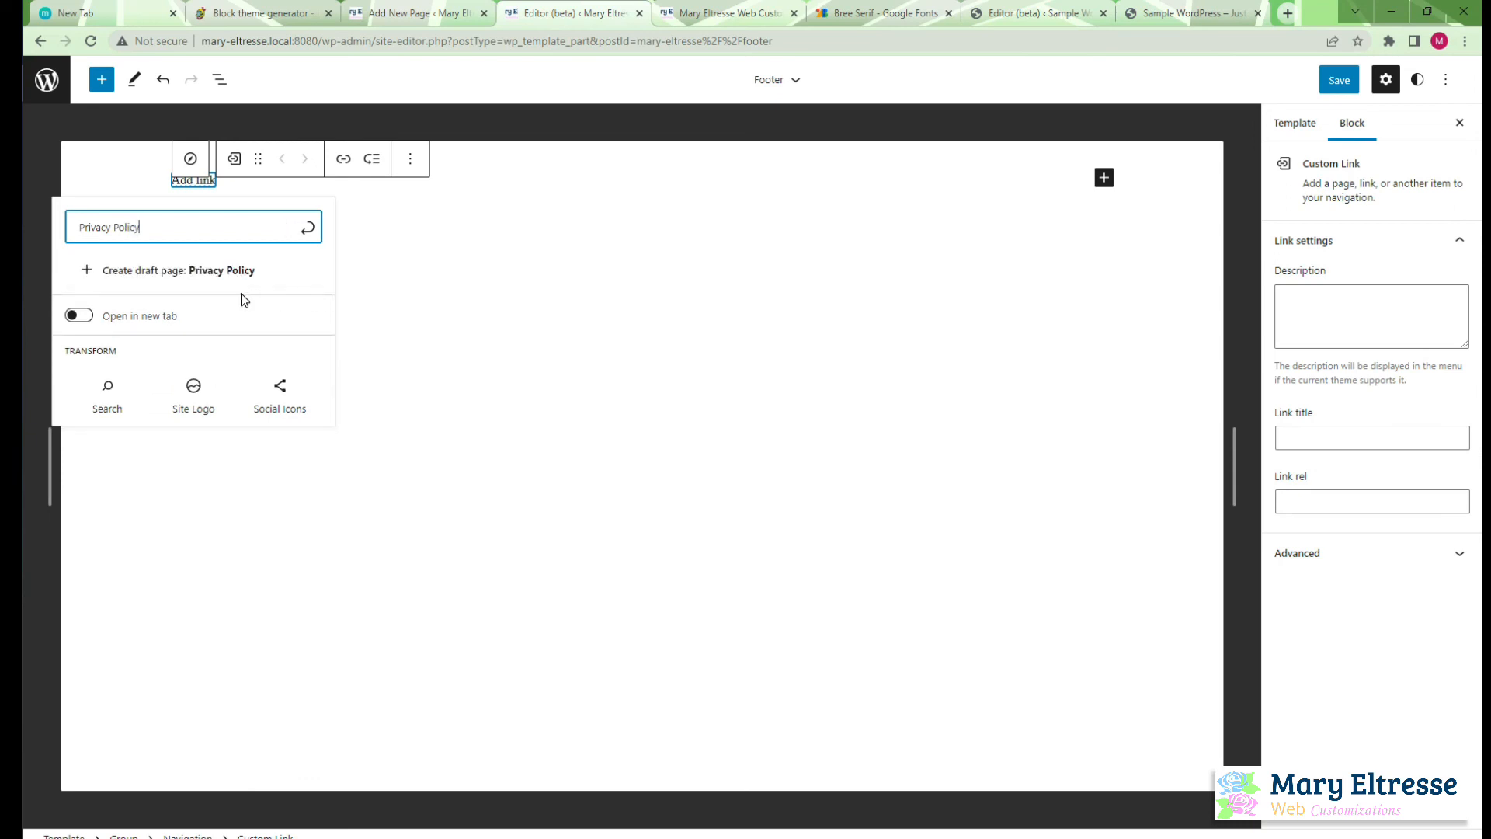
pyautogui.click(229, 275)
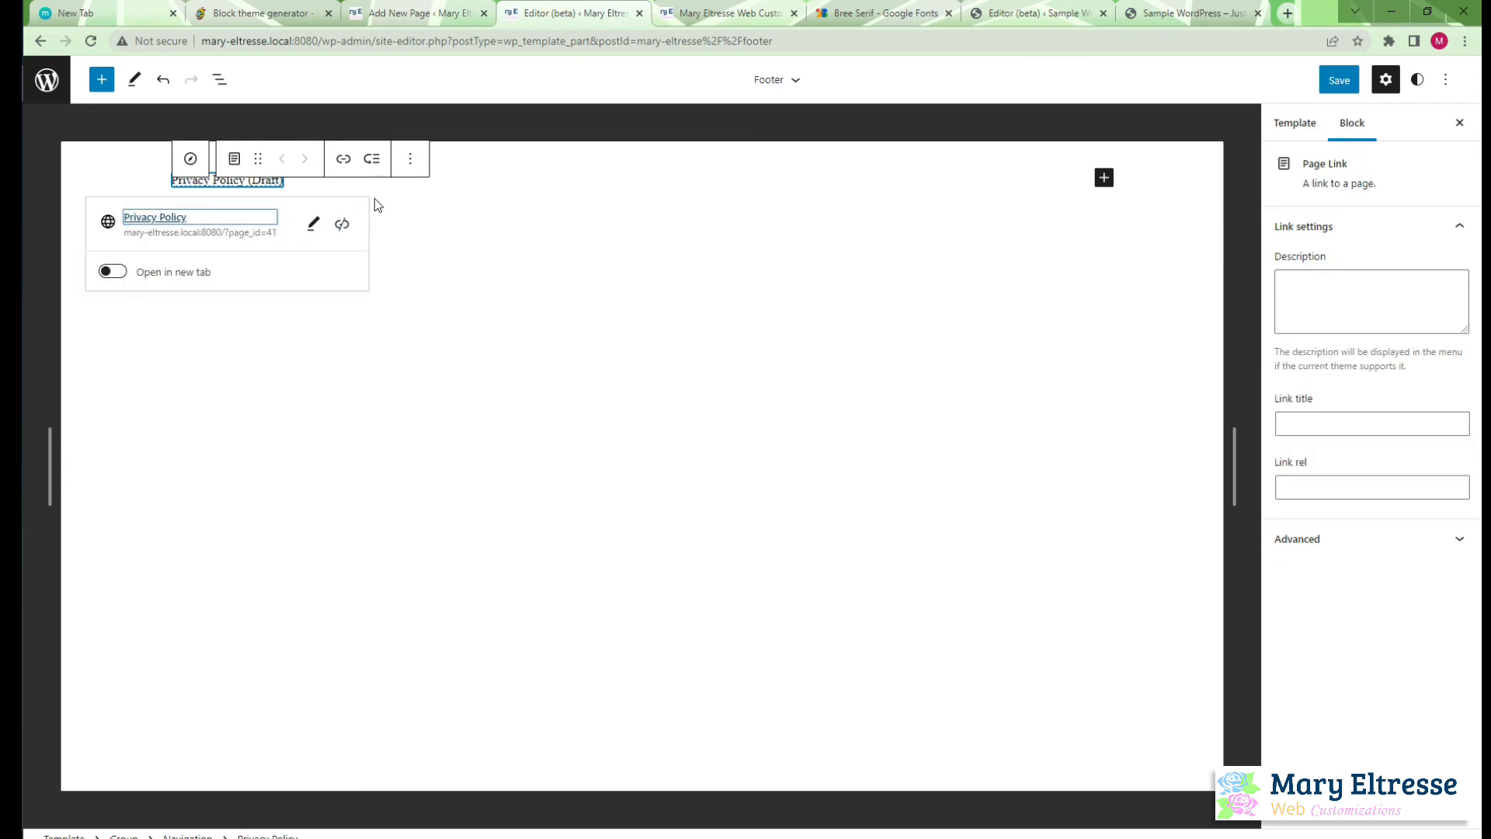
# Add a second footer menu link to a newly created draft page named Terms and Conditions
pyautogui.click(1103, 178)
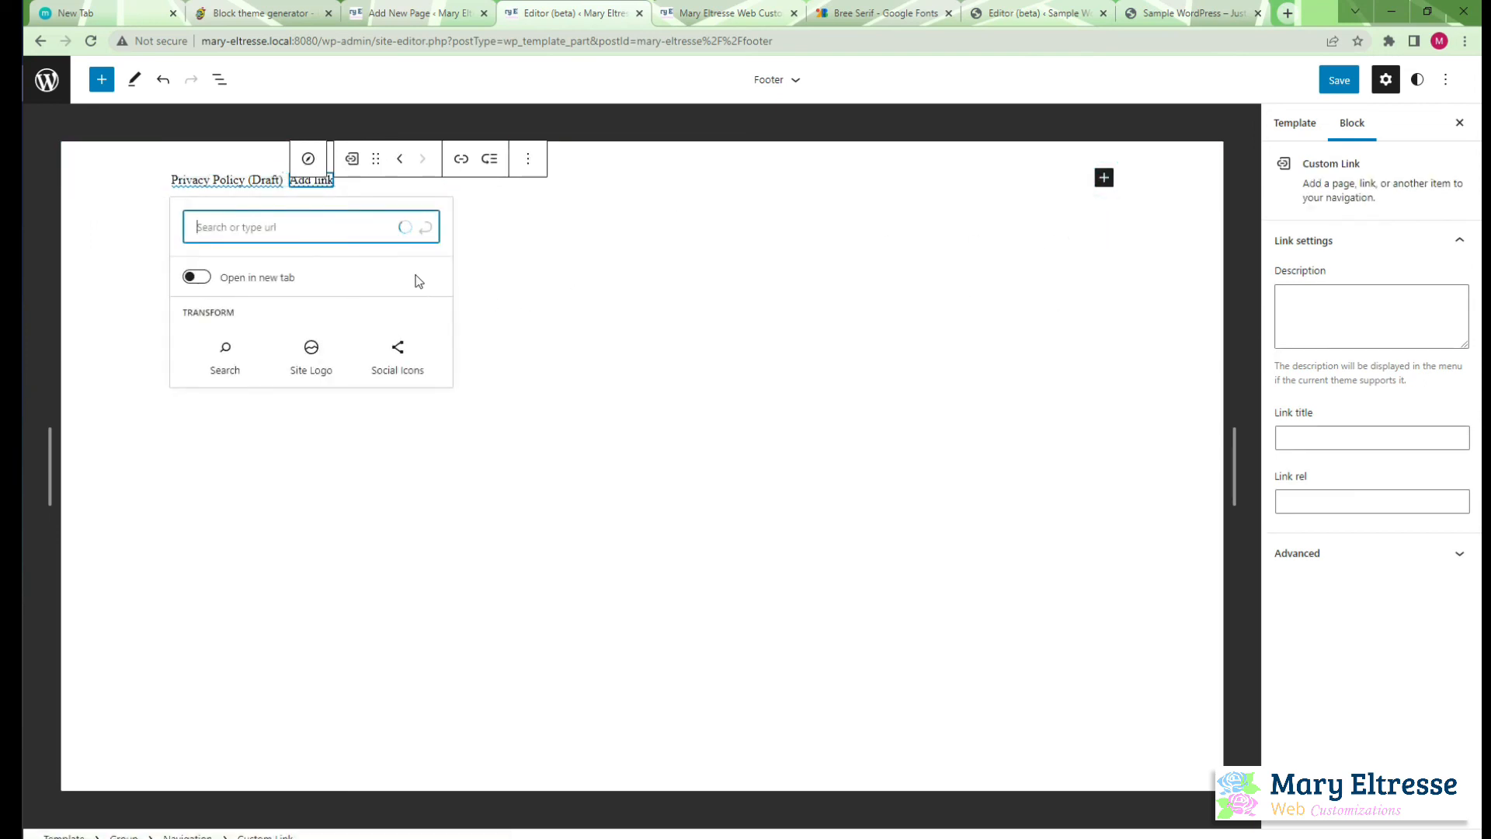
pyautogui.write('Terms ad')
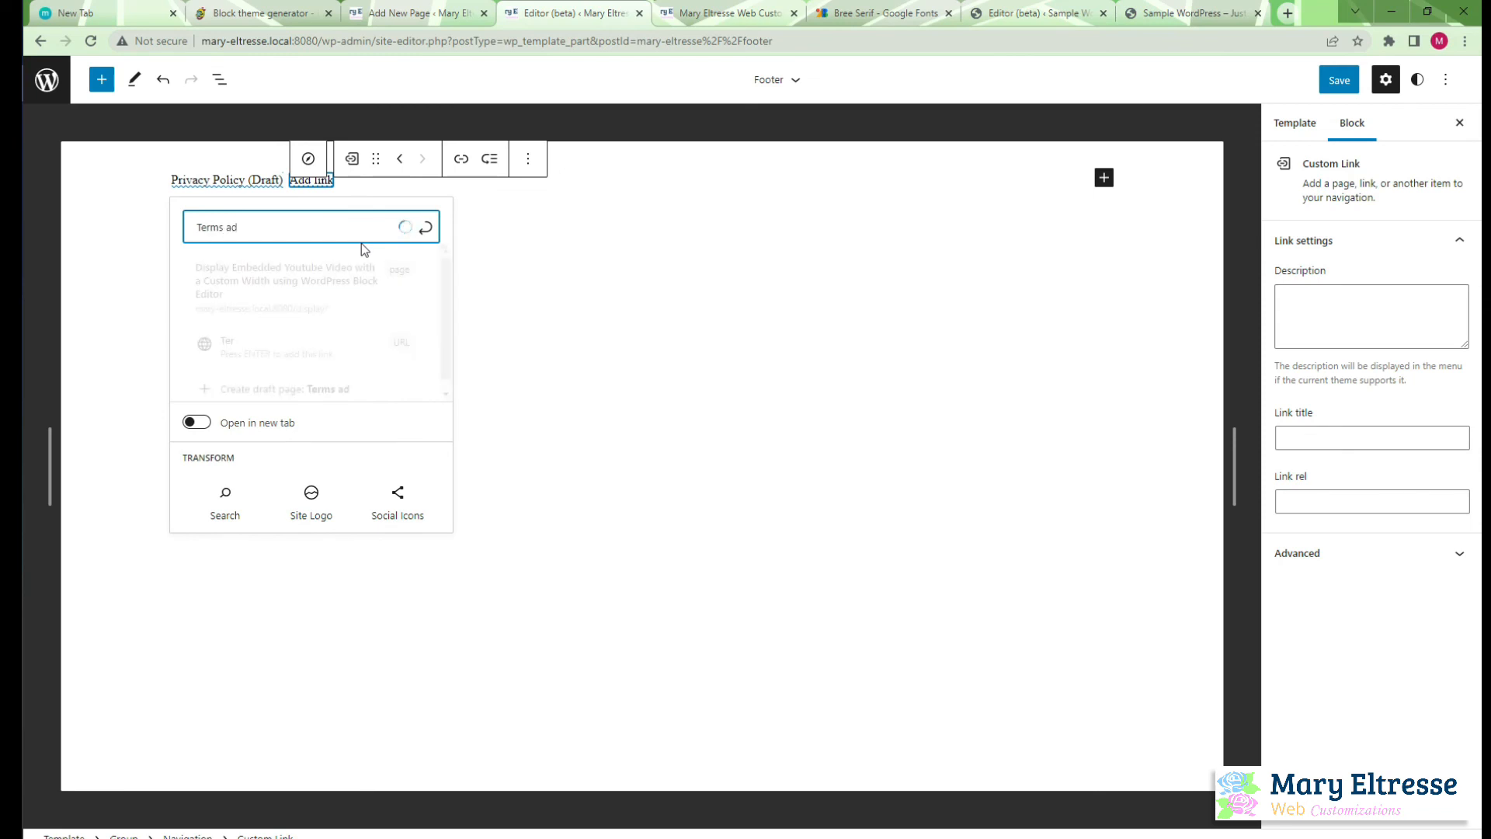
pyautogui.press('BackSpace')
pyautogui.write('nd Conditions')
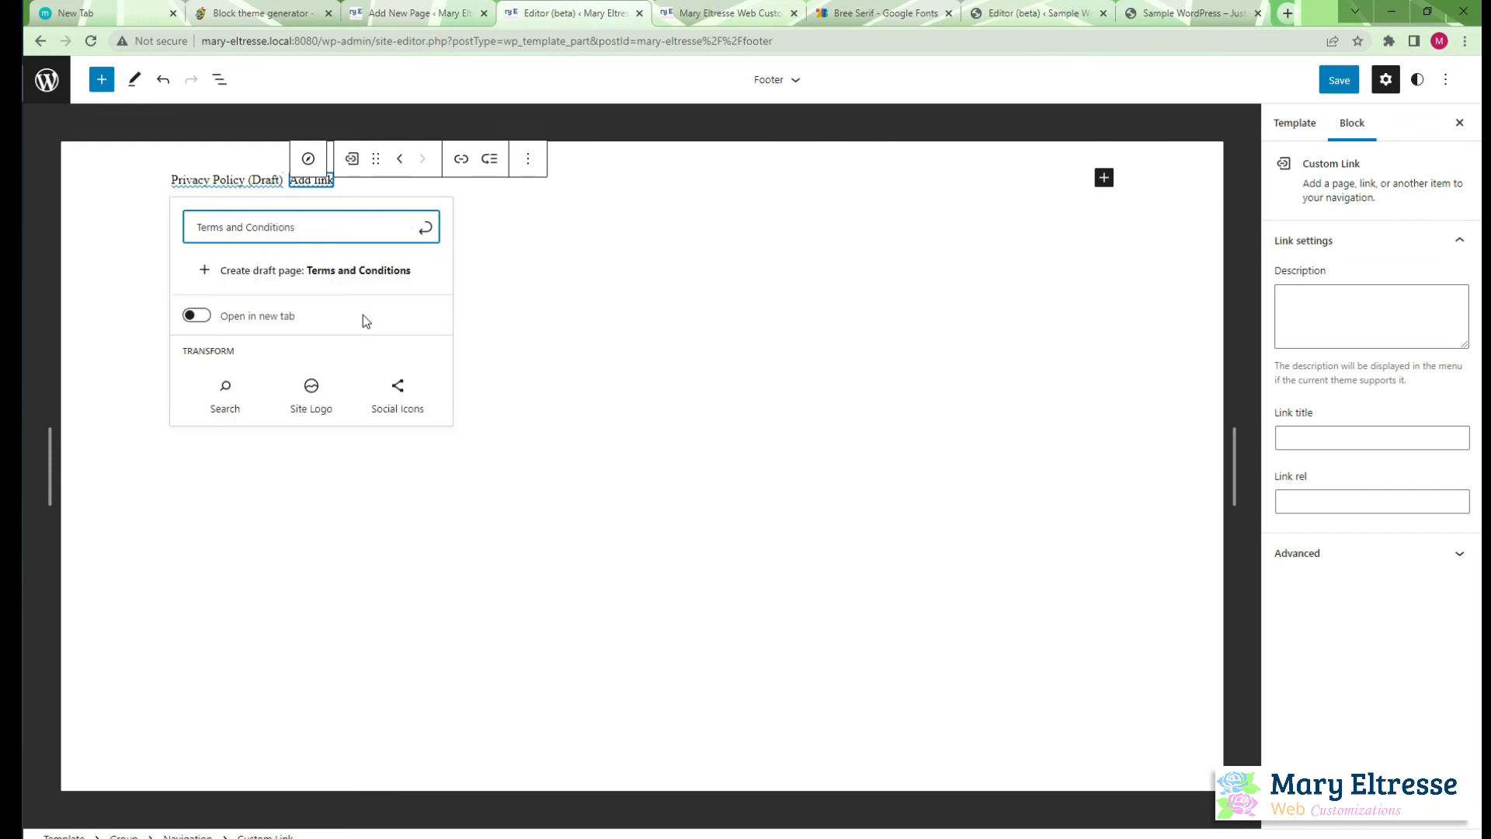
pyautogui.click(336, 286)
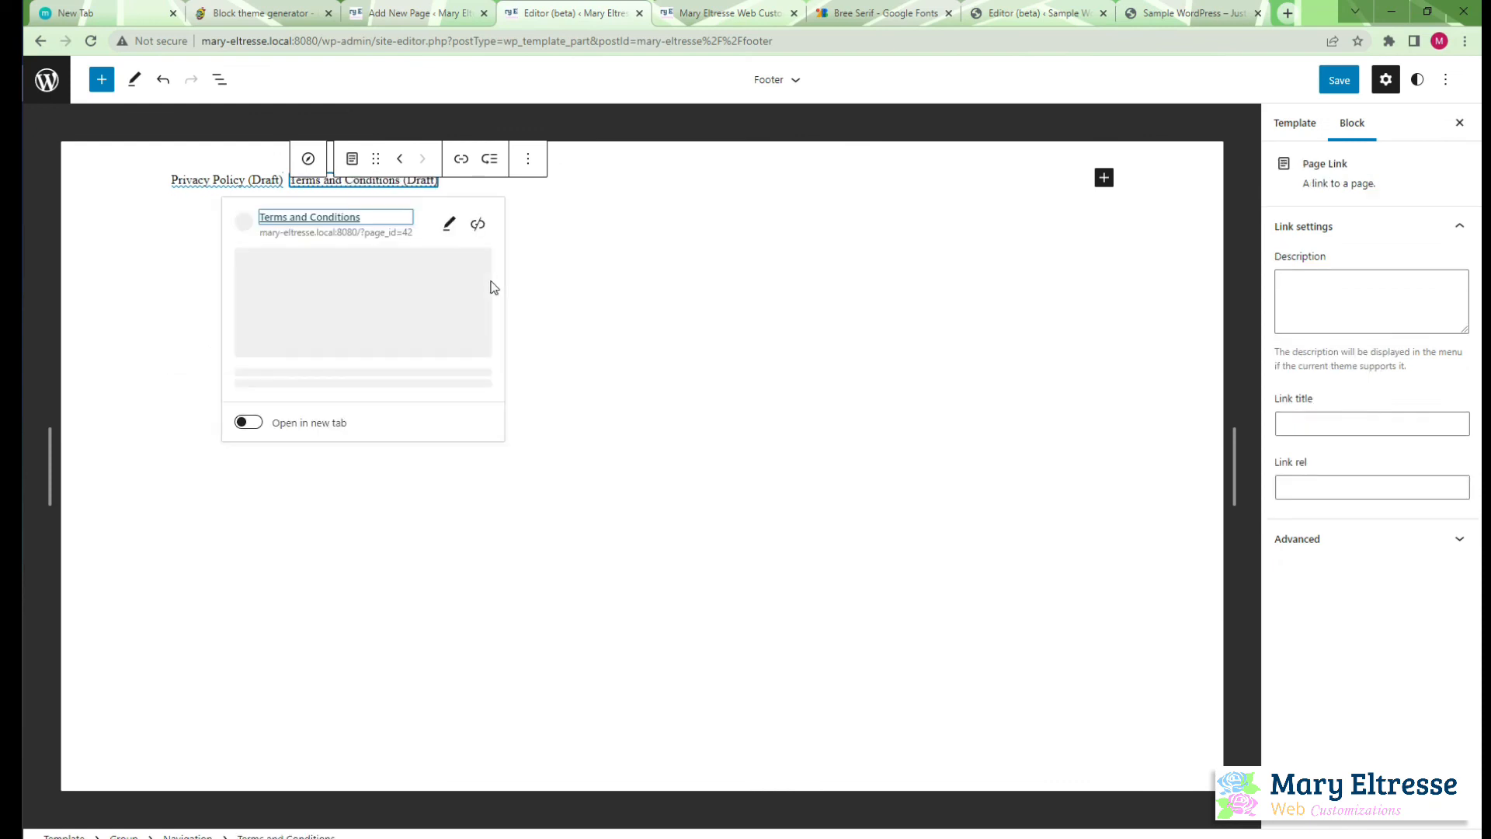
pyautogui.click(638, 272)
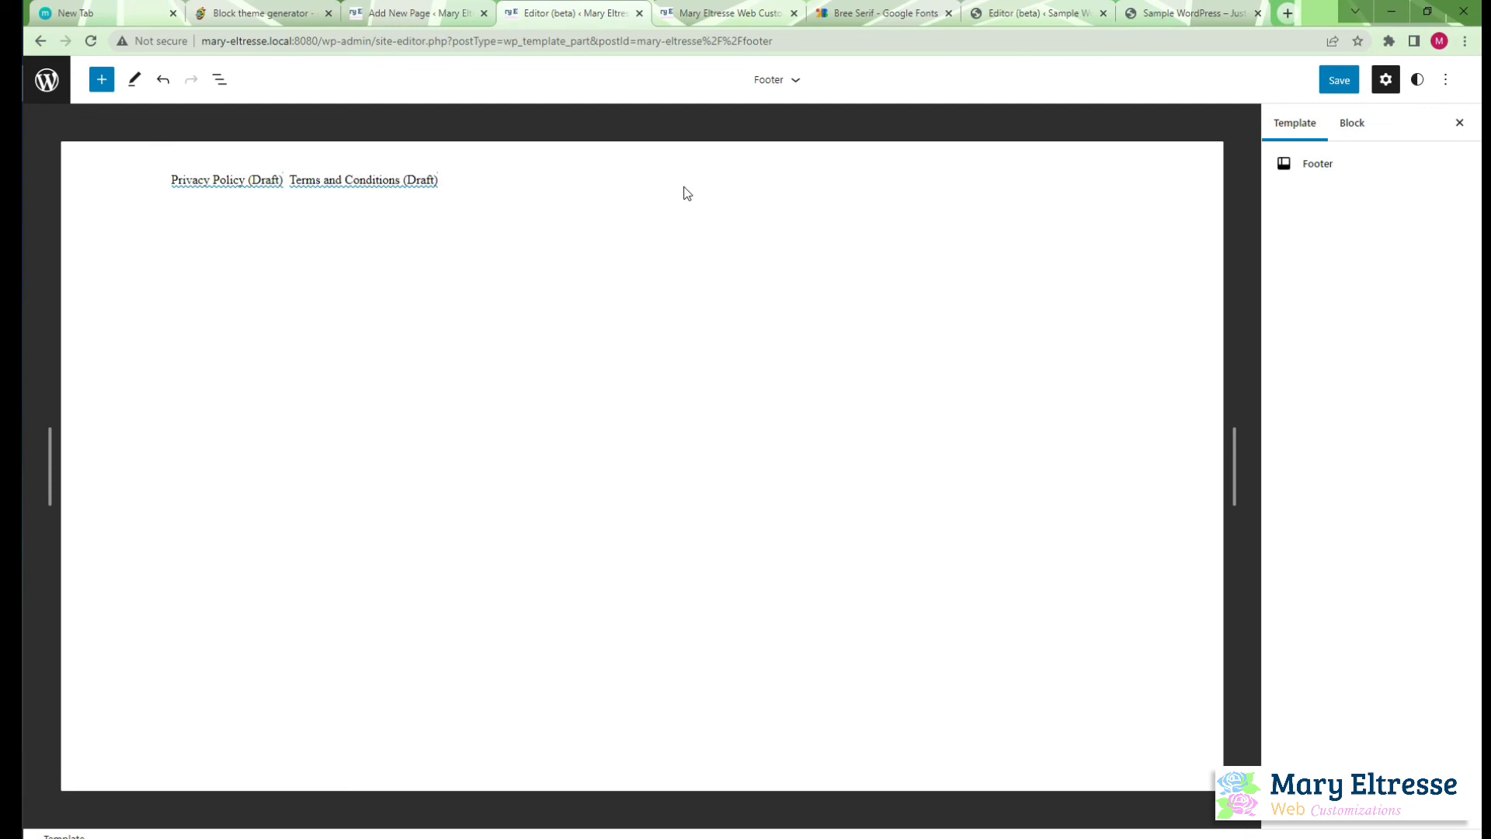
# Right-justify the footer's Navigation block and remove the Spacer block above it
pyautogui.click(589, 185)
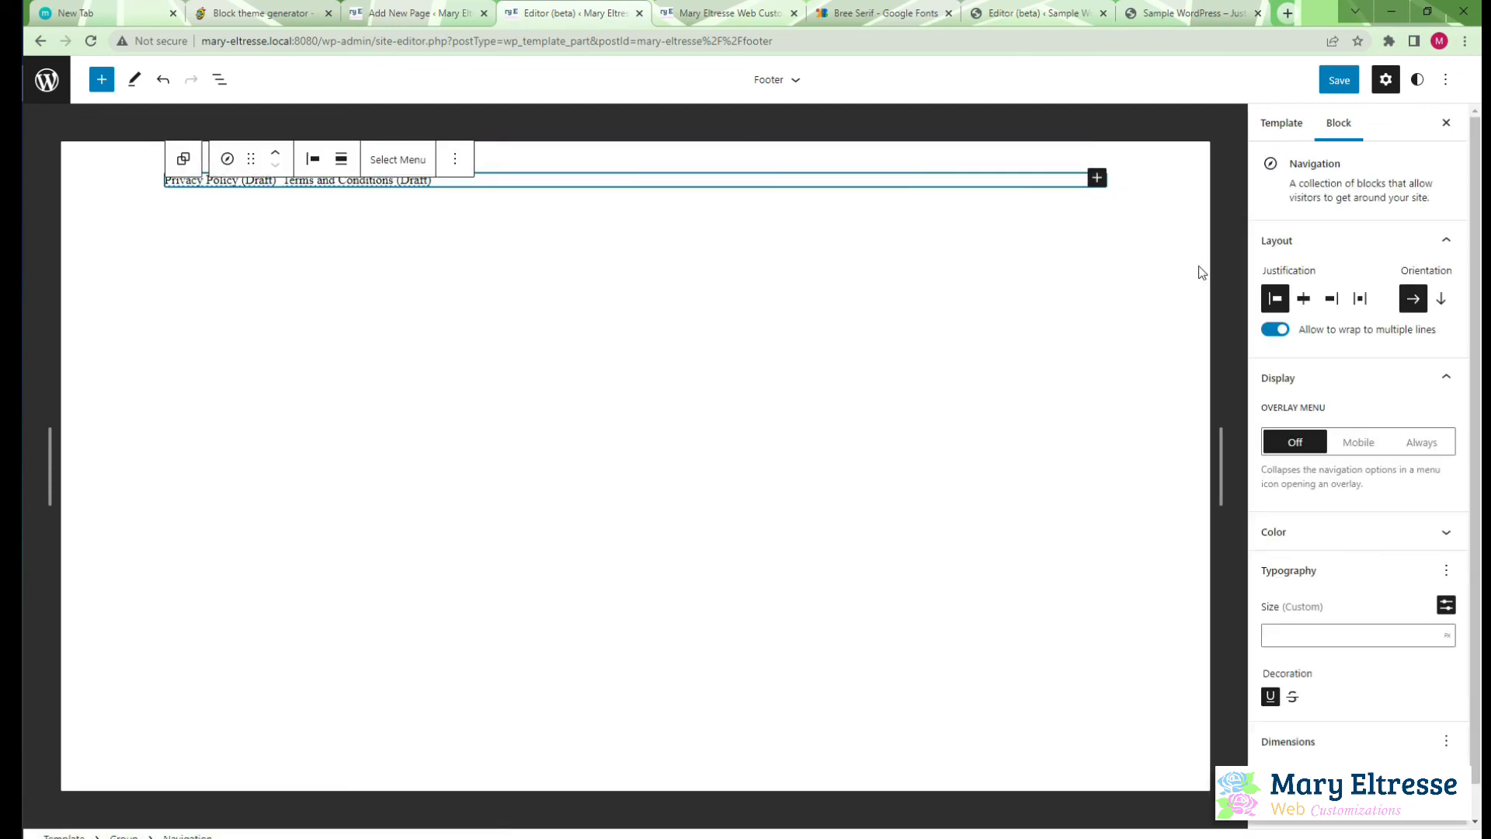
pyautogui.click(1331, 299)
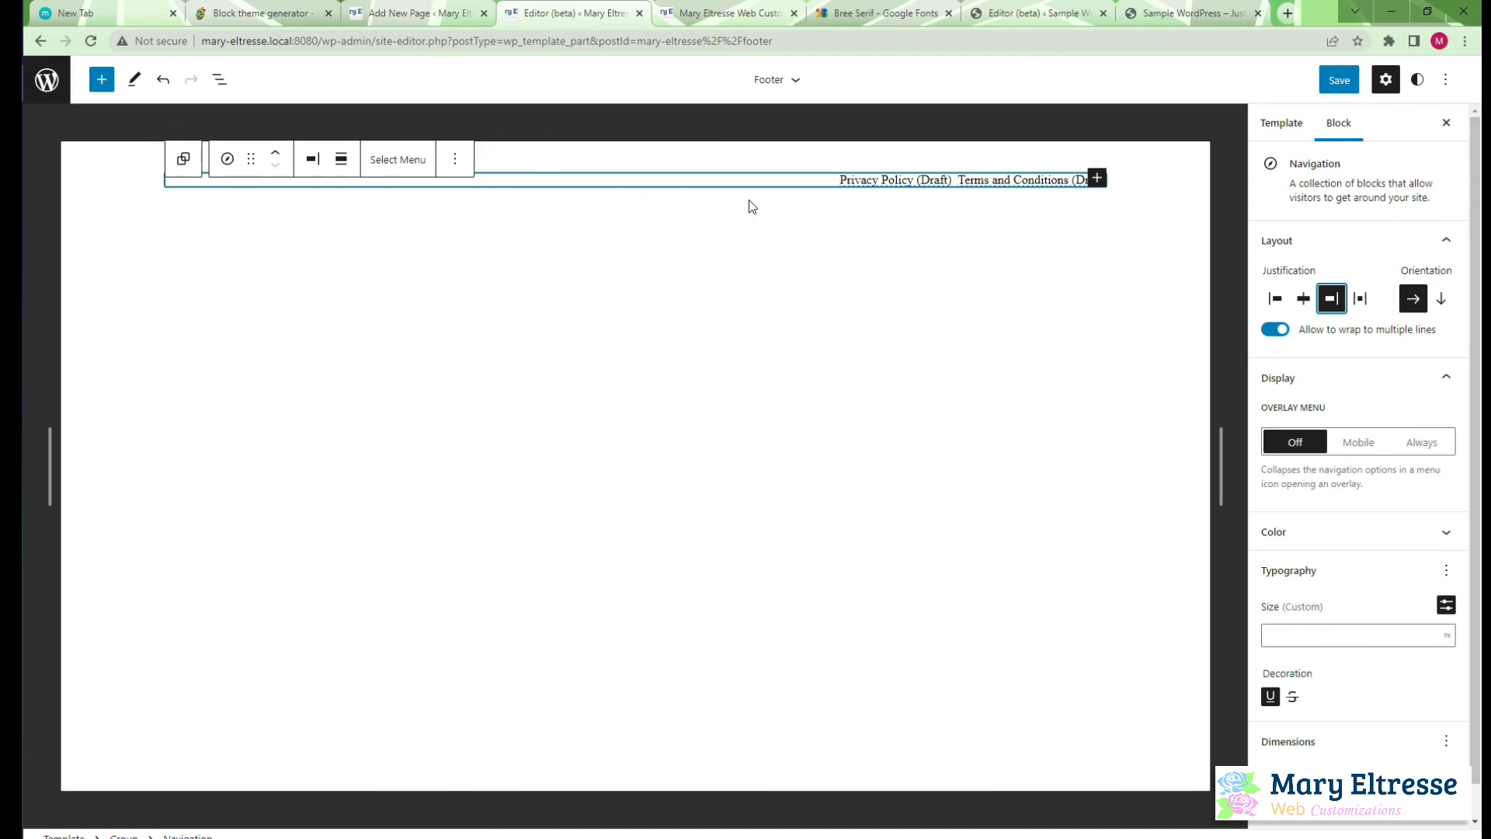
pyautogui.click(220, 80)
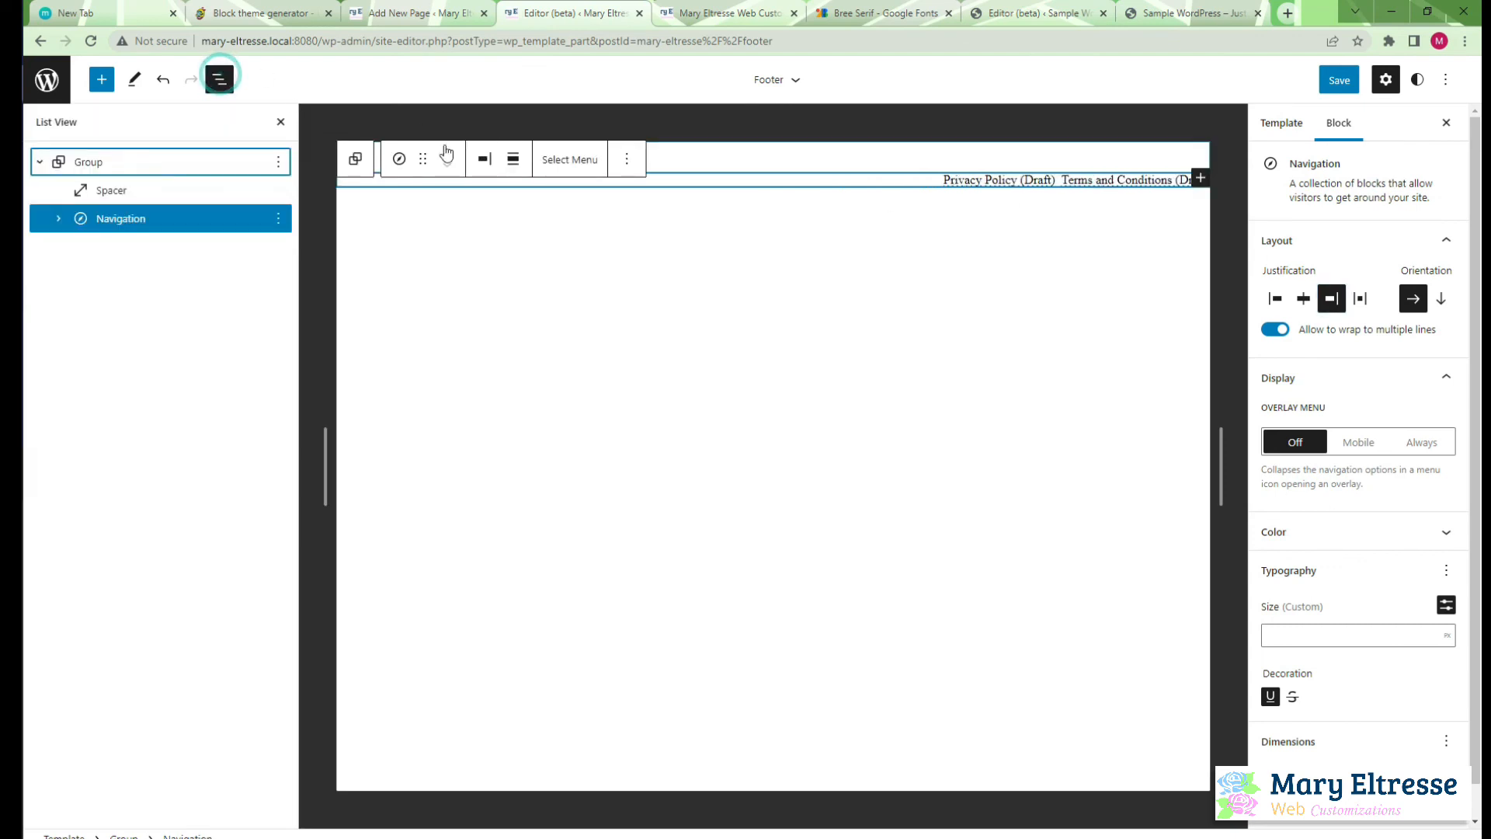
pyautogui.click(146, 191)
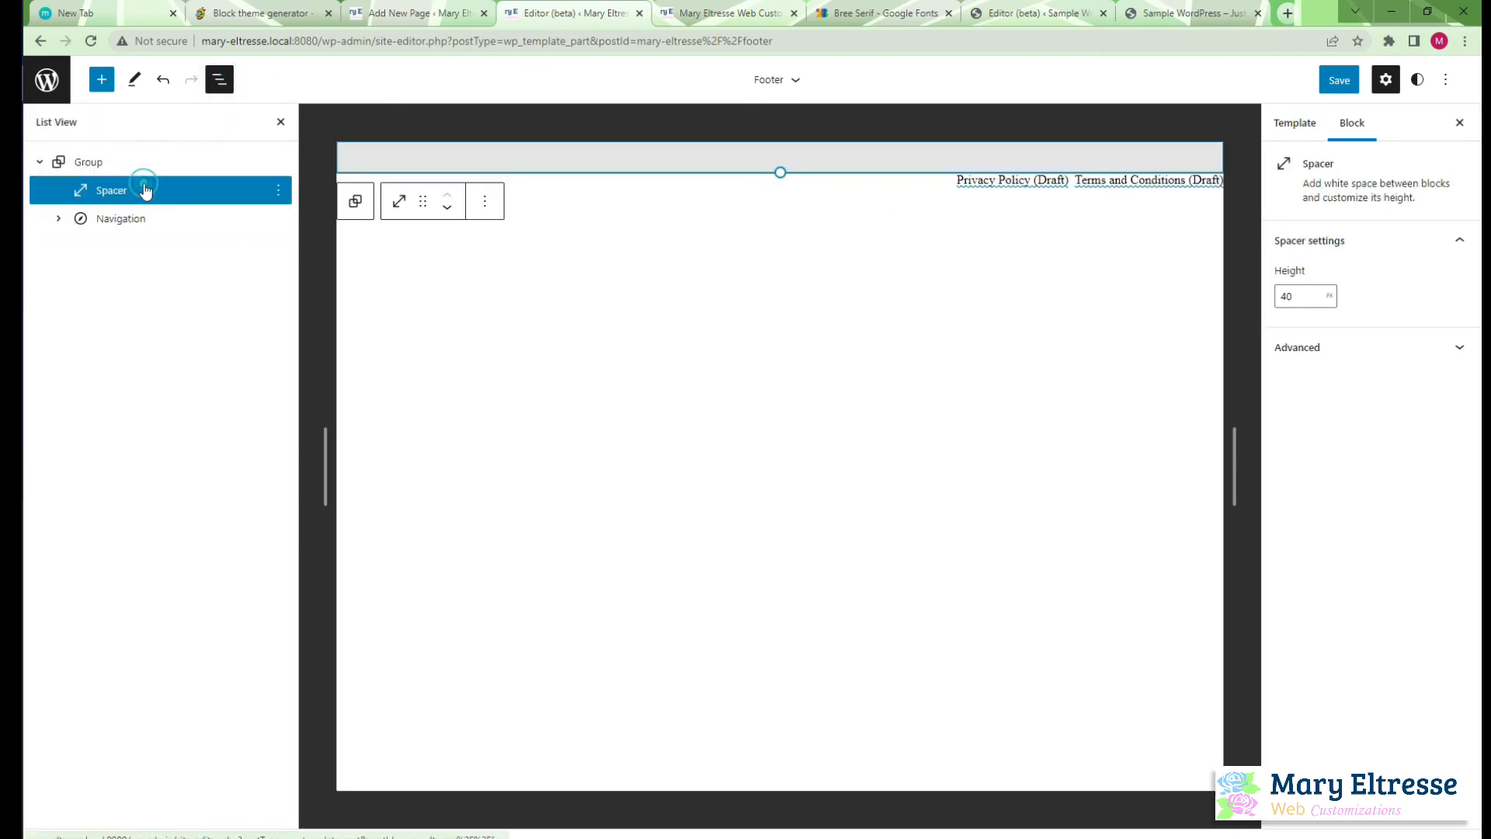
pyautogui.click(278, 190)
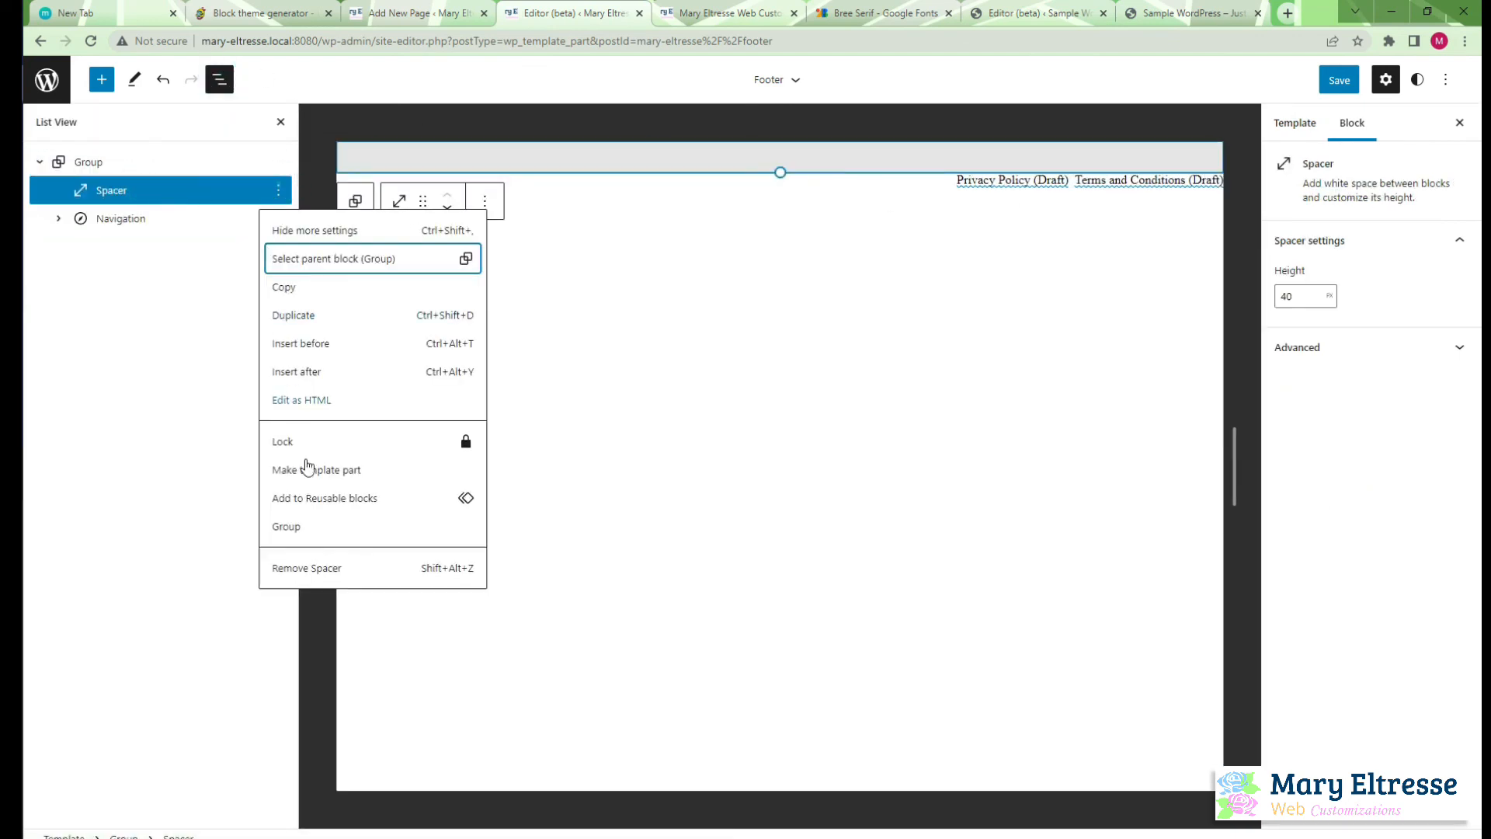
pyautogui.click(343, 569)
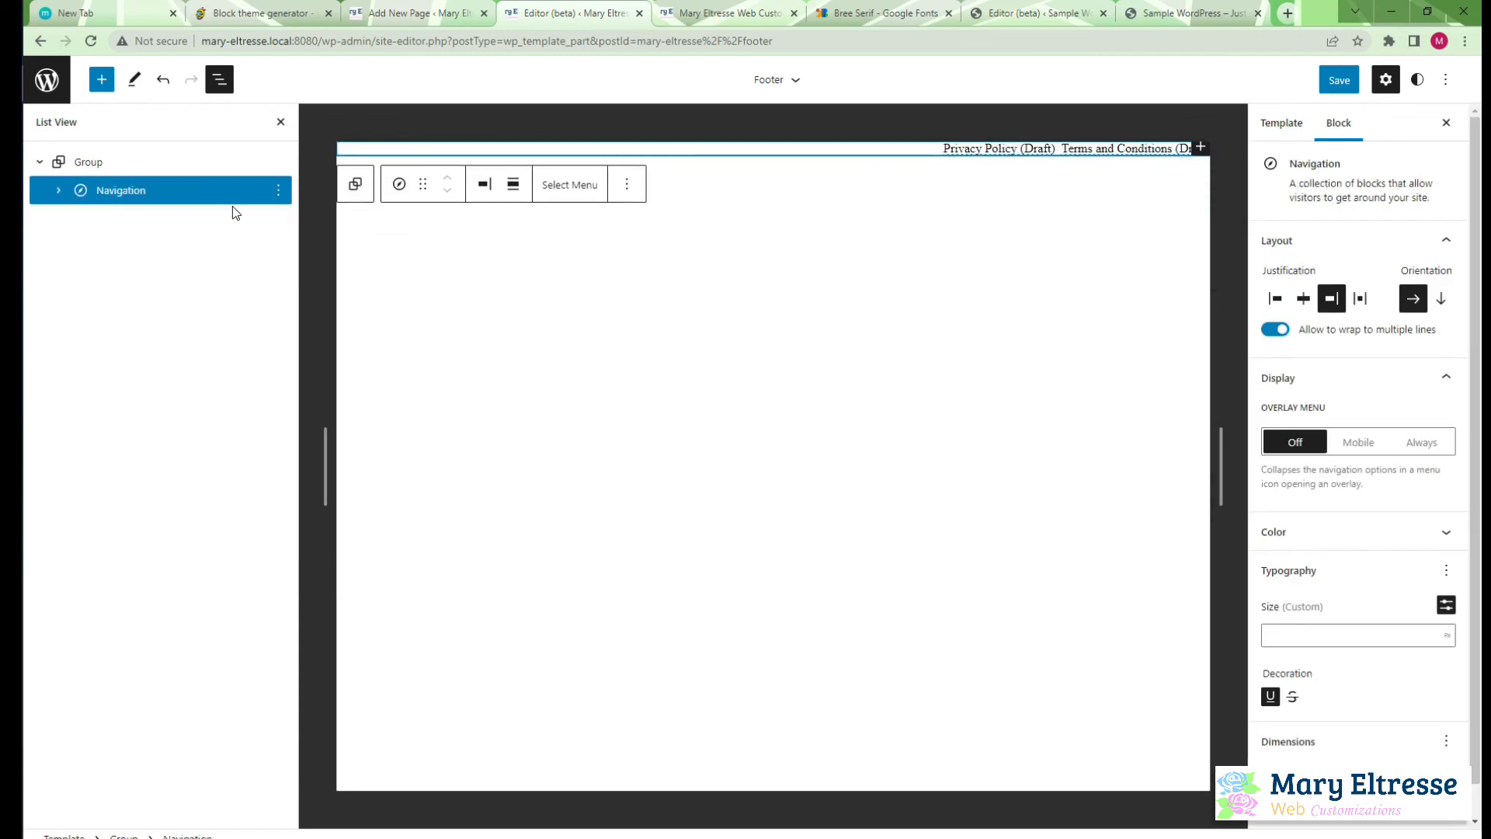
# Unlink the footer Group's padding sides and set 30 px top and bottom, 15 px left and right
pyautogui.click(180, 162)
pyautogui.click(1303, 656)
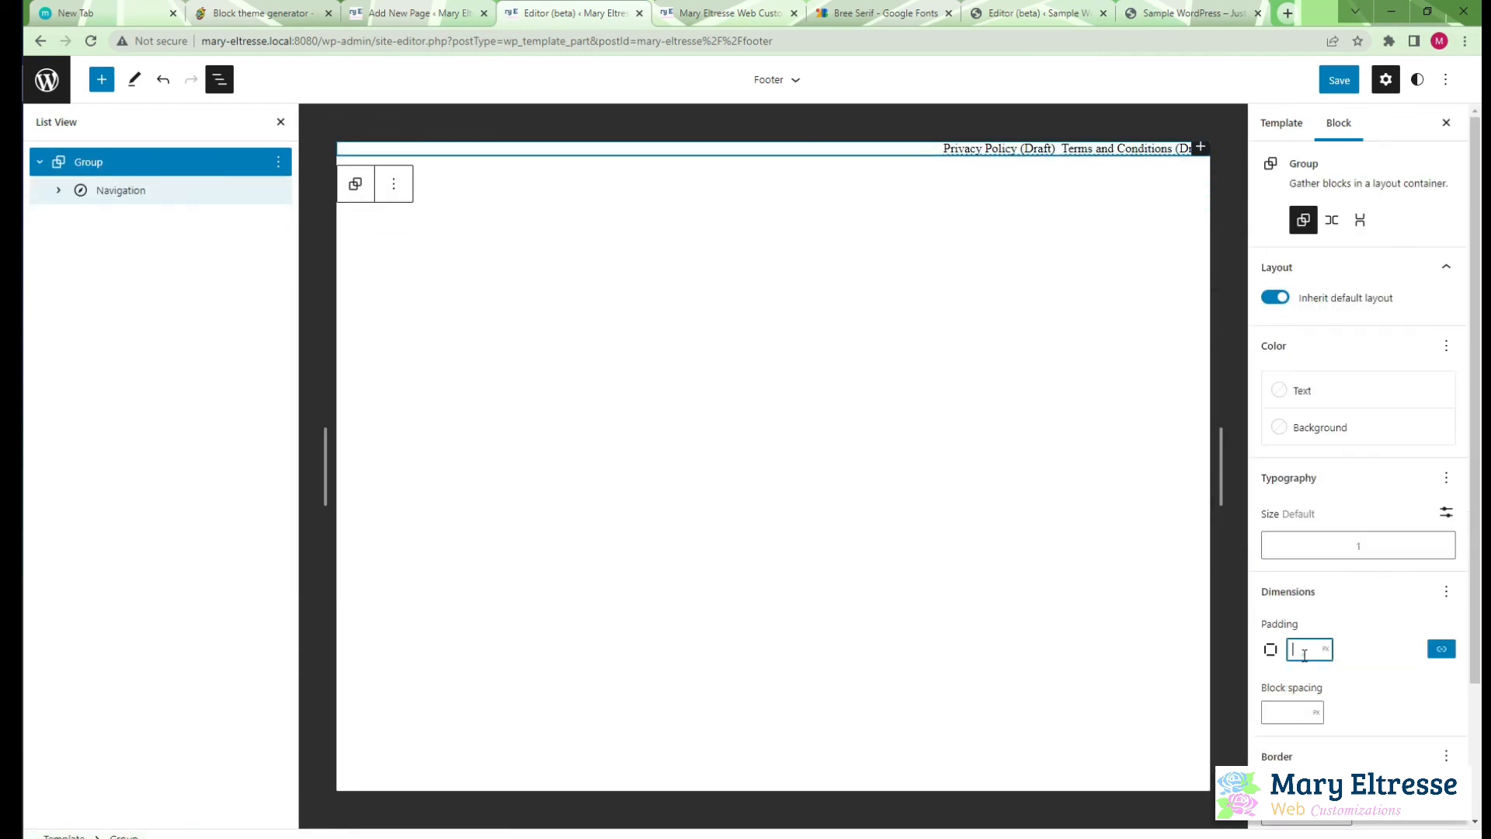
pyautogui.click(1441, 648)
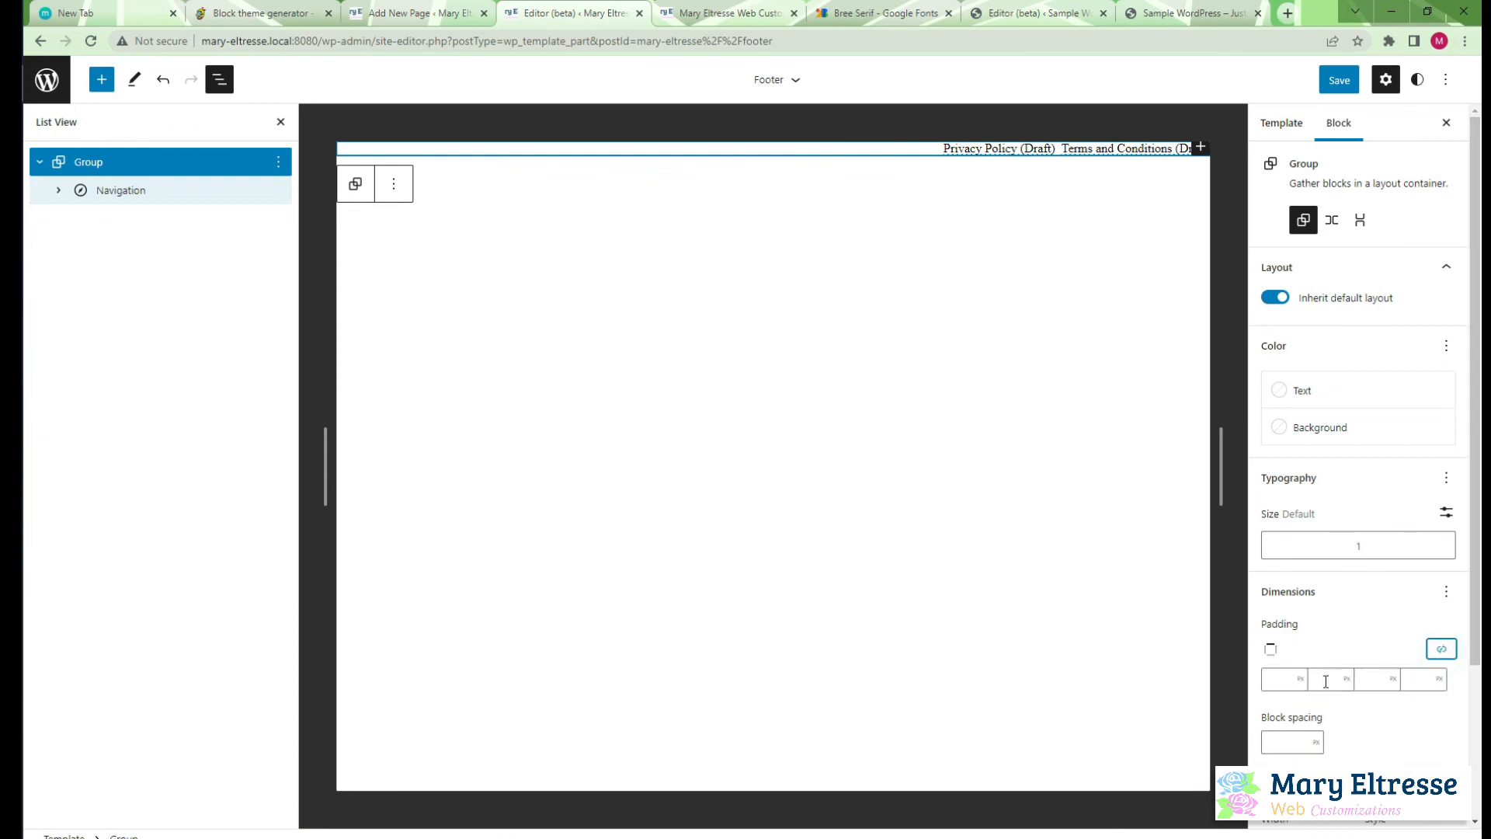
pyautogui.click(1324, 680)
pyautogui.write('15')
pyautogui.click(1421, 680)
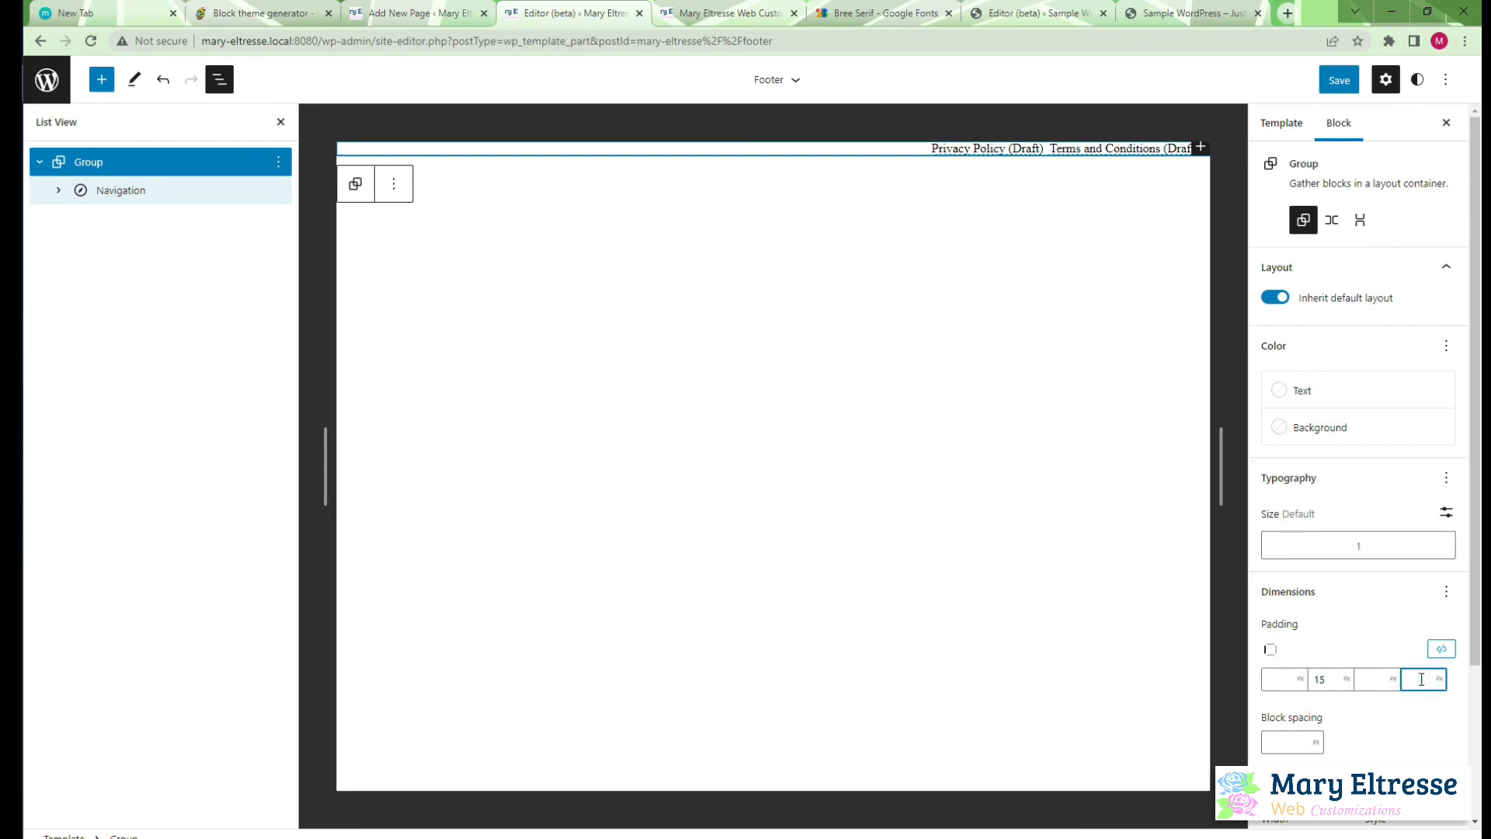
pyautogui.click(1291, 684)
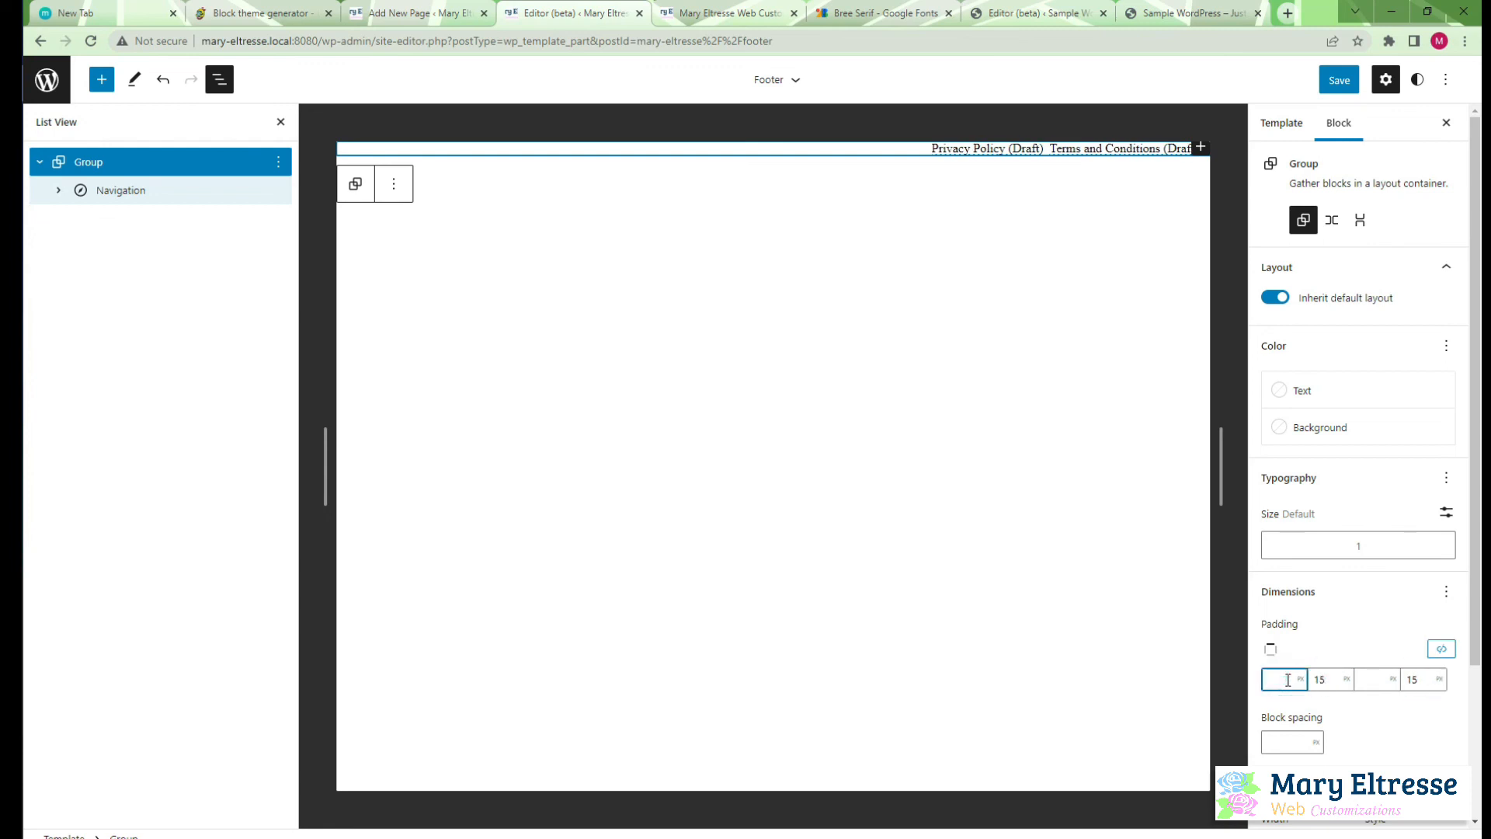
pyautogui.write('30')
pyautogui.click(1367, 681)
pyautogui.write('3')
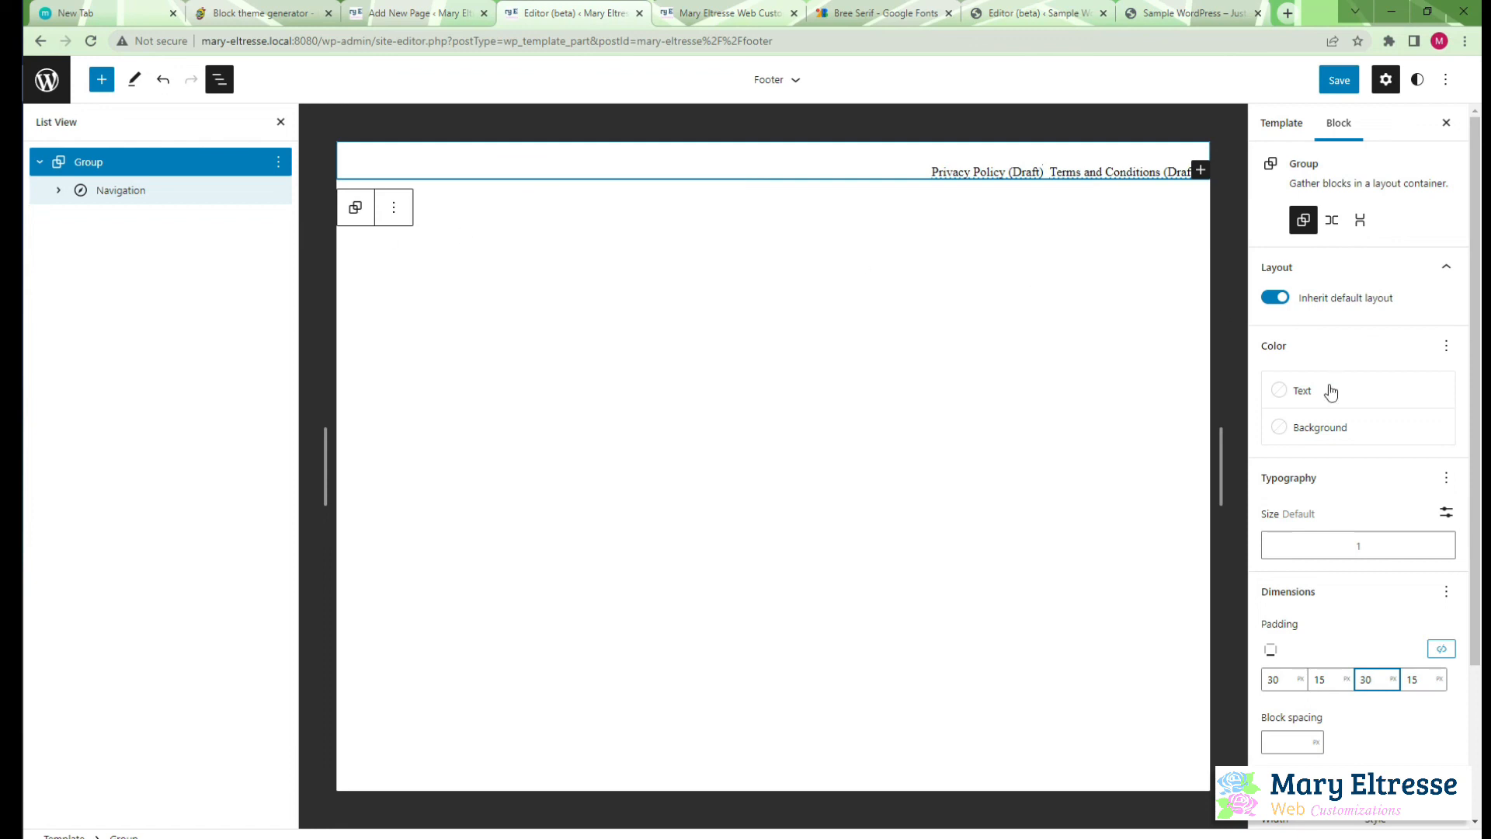
# Give the footer Group a MEWCS Pink background and MEWCS WHITE text
pyautogui.click(1320, 427)
pyautogui.click(1126, 547)
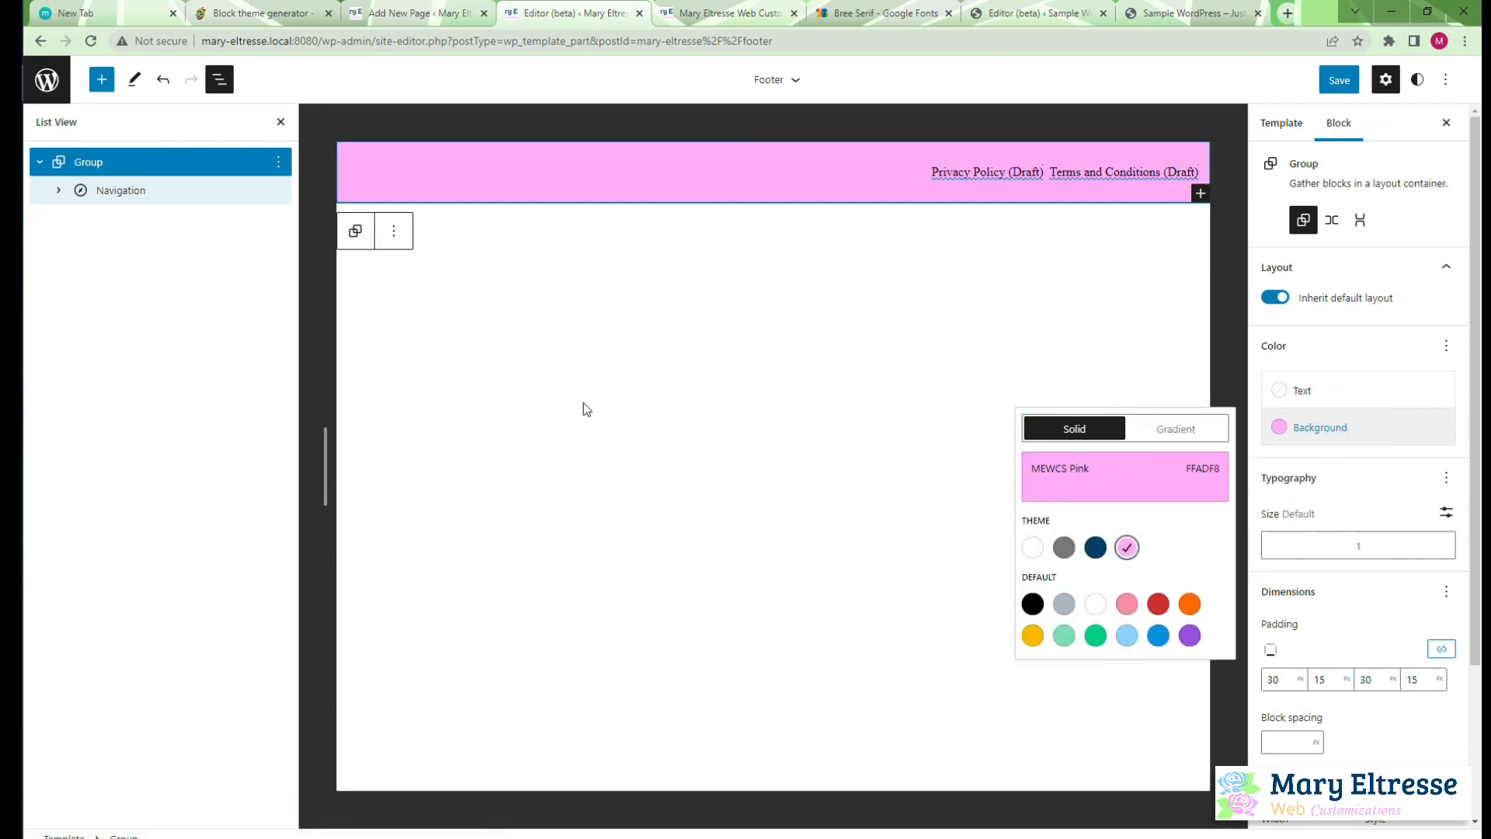
pyautogui.click(1381, 392)
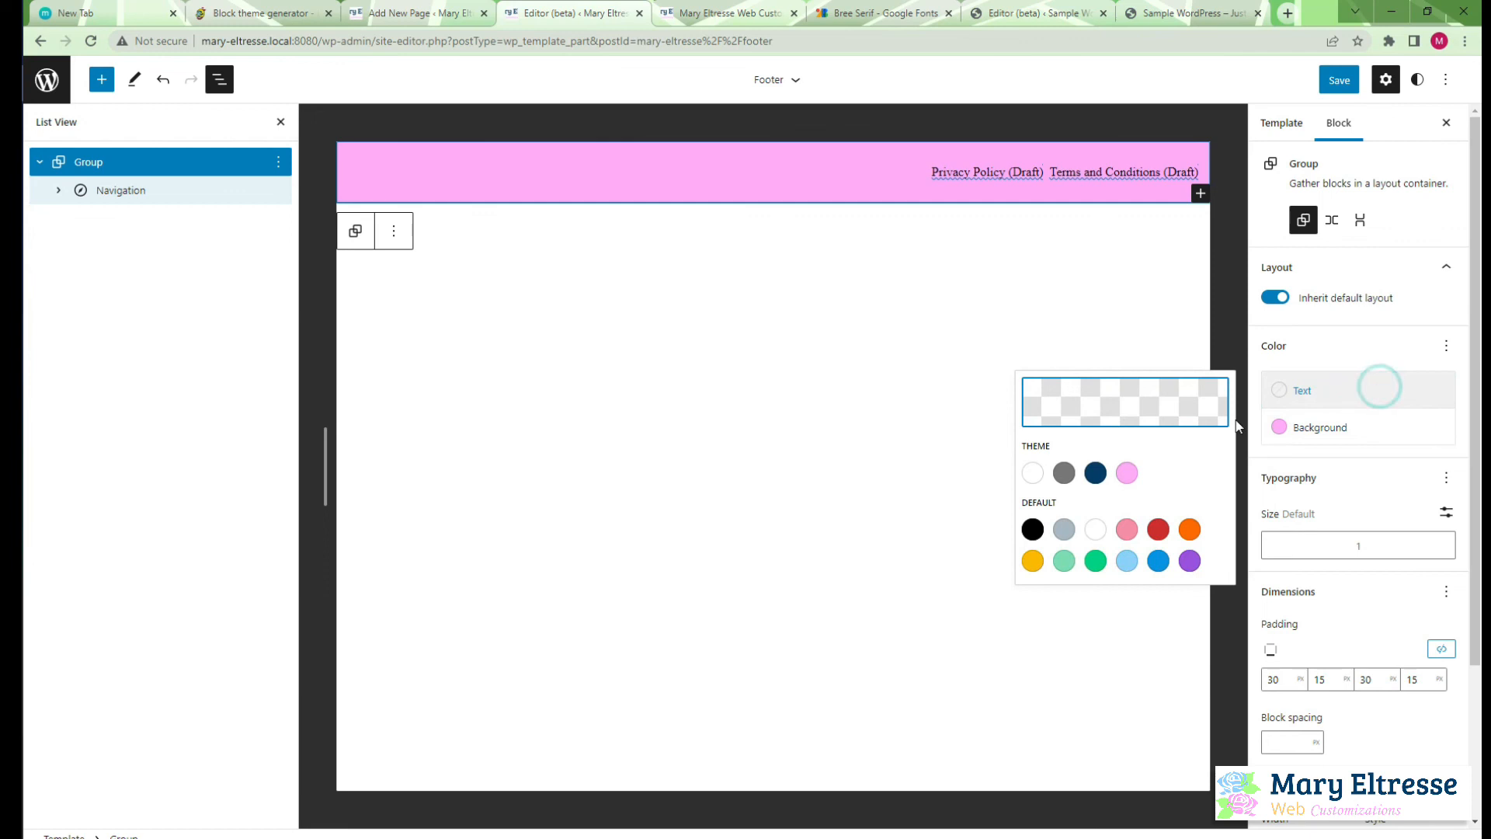
pyautogui.click(1032, 471)
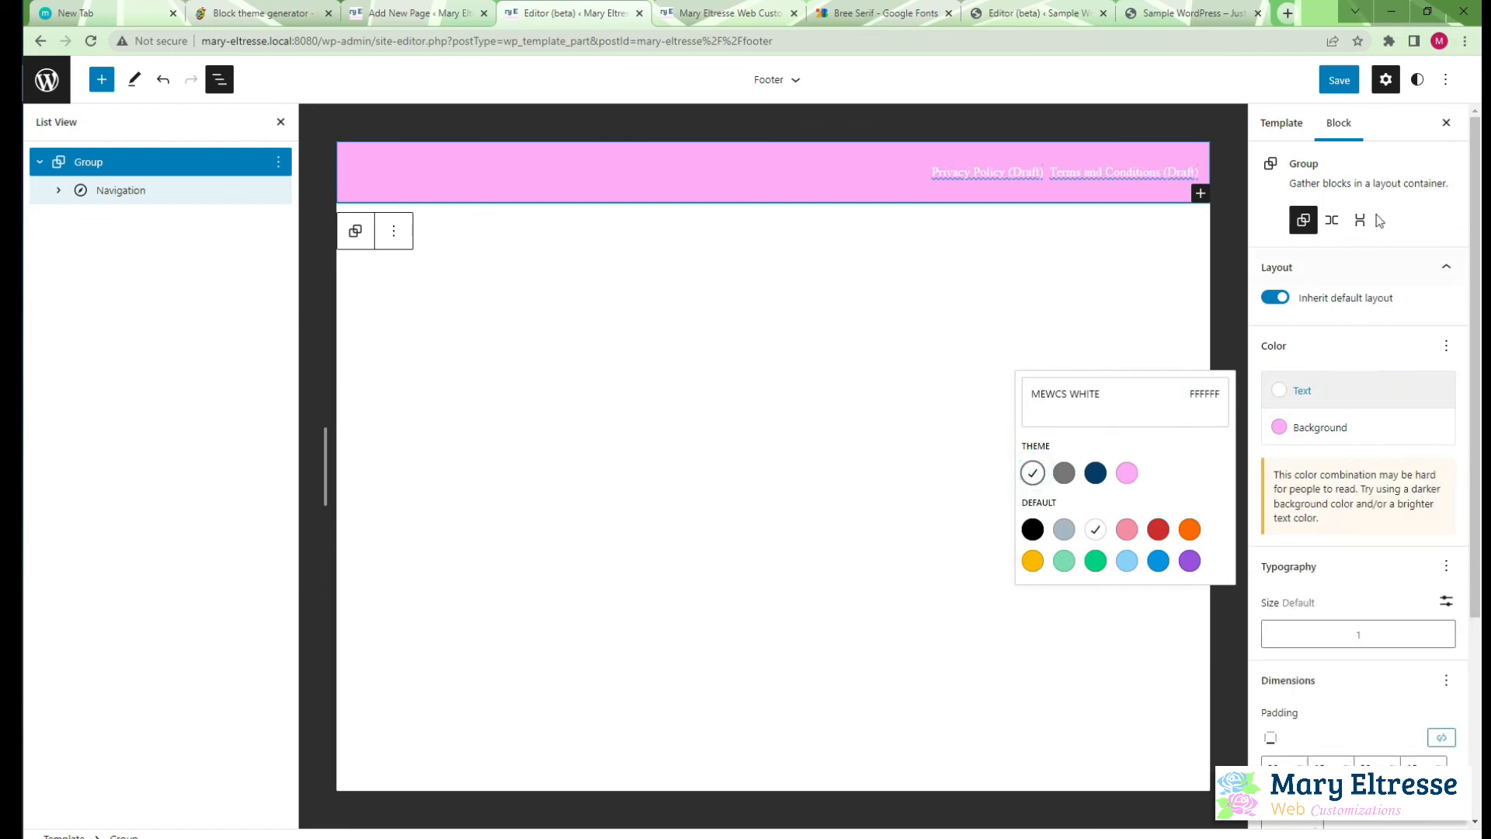
pyautogui.click(1338, 80)
# Insert an empty Paragraph block before the Navigation block in the footer Group
pyautogui.click(194, 199)
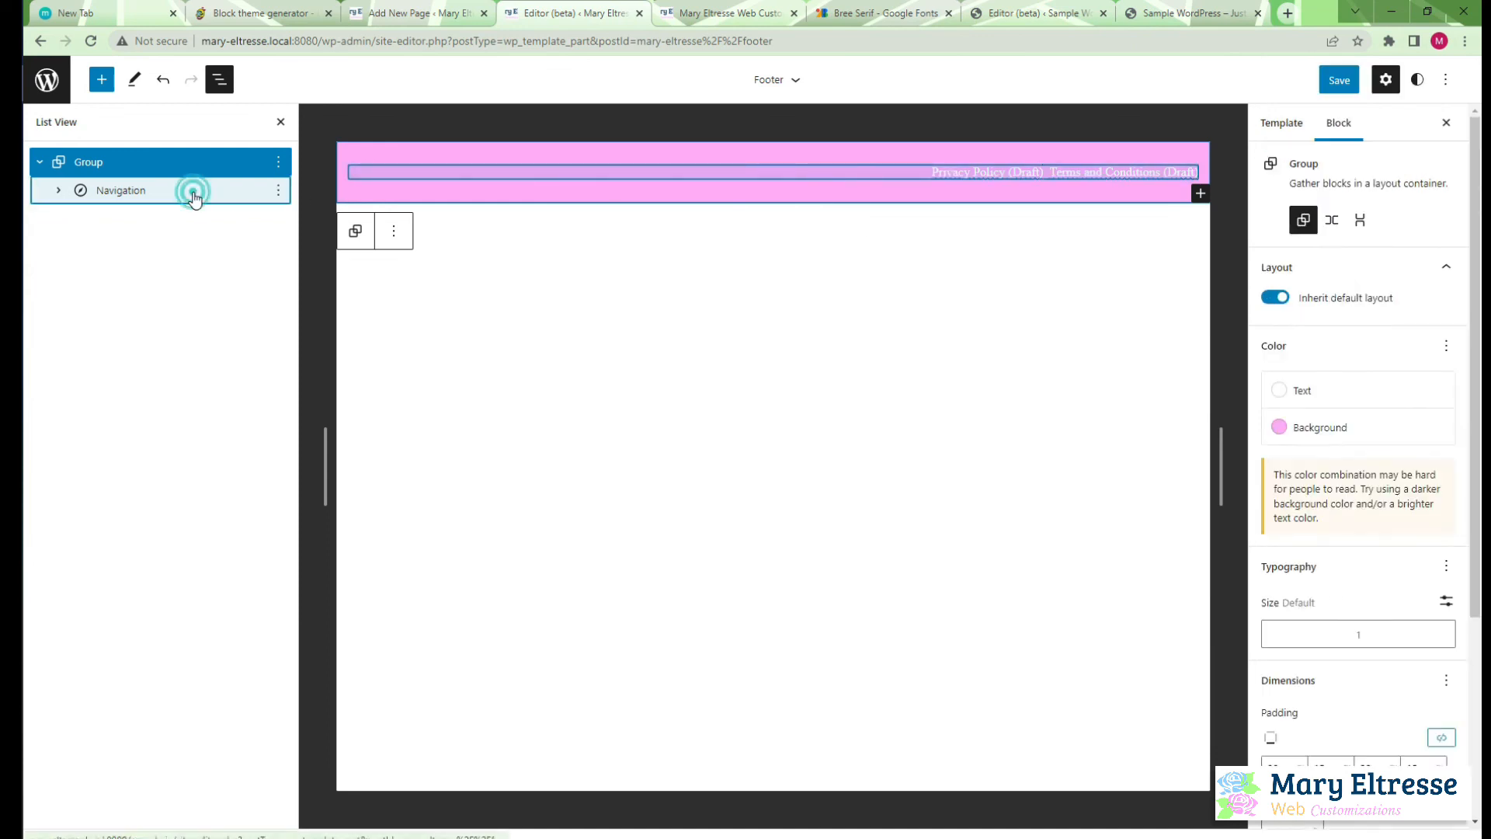
pyautogui.click(279, 191)
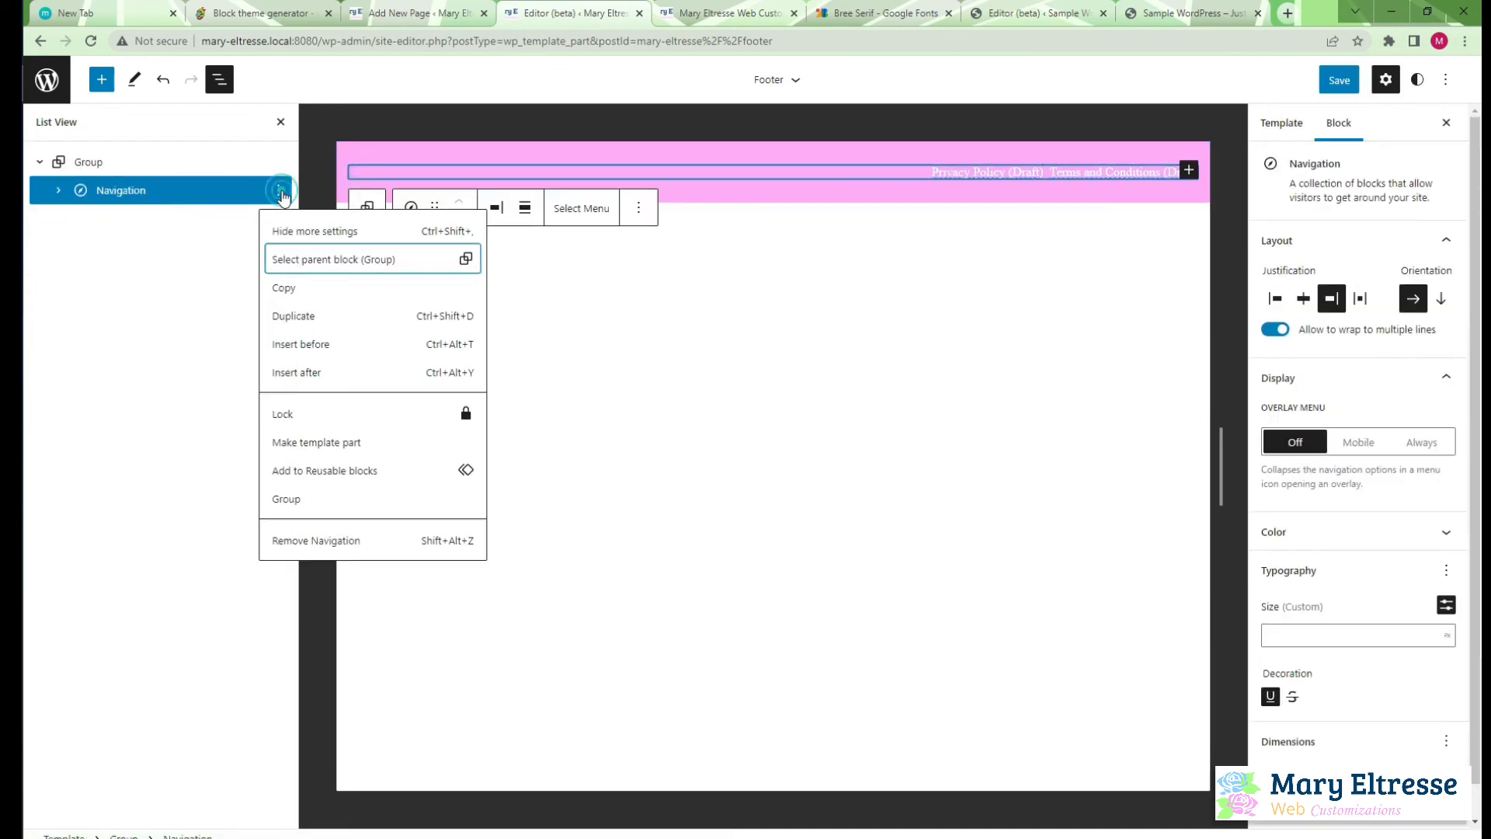
pyautogui.click(310, 342)
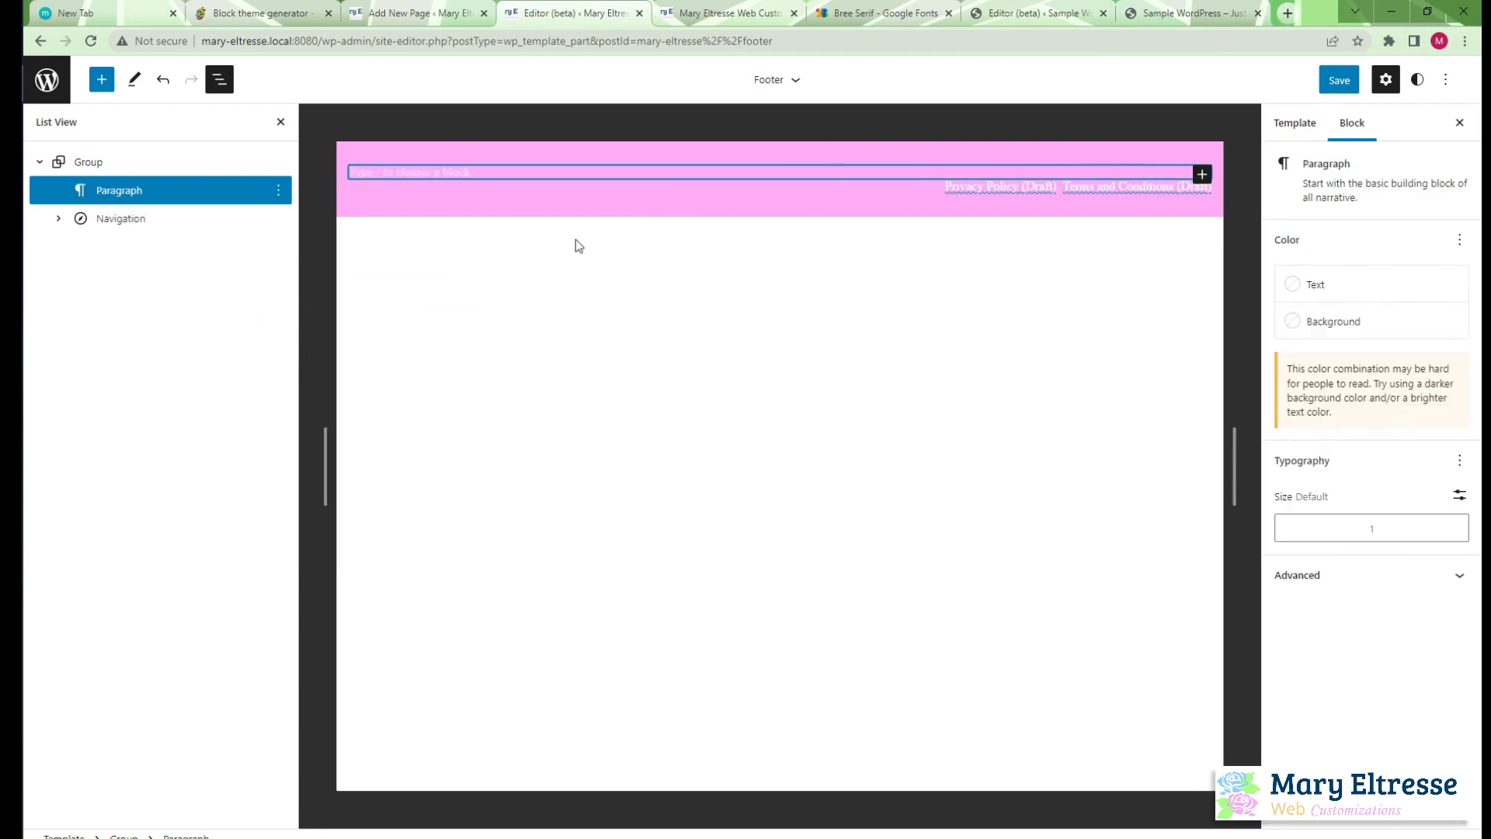
# Try changing the footer's outer Group to a Row layout and switch it back to a Group
pyautogui.click(183, 167)
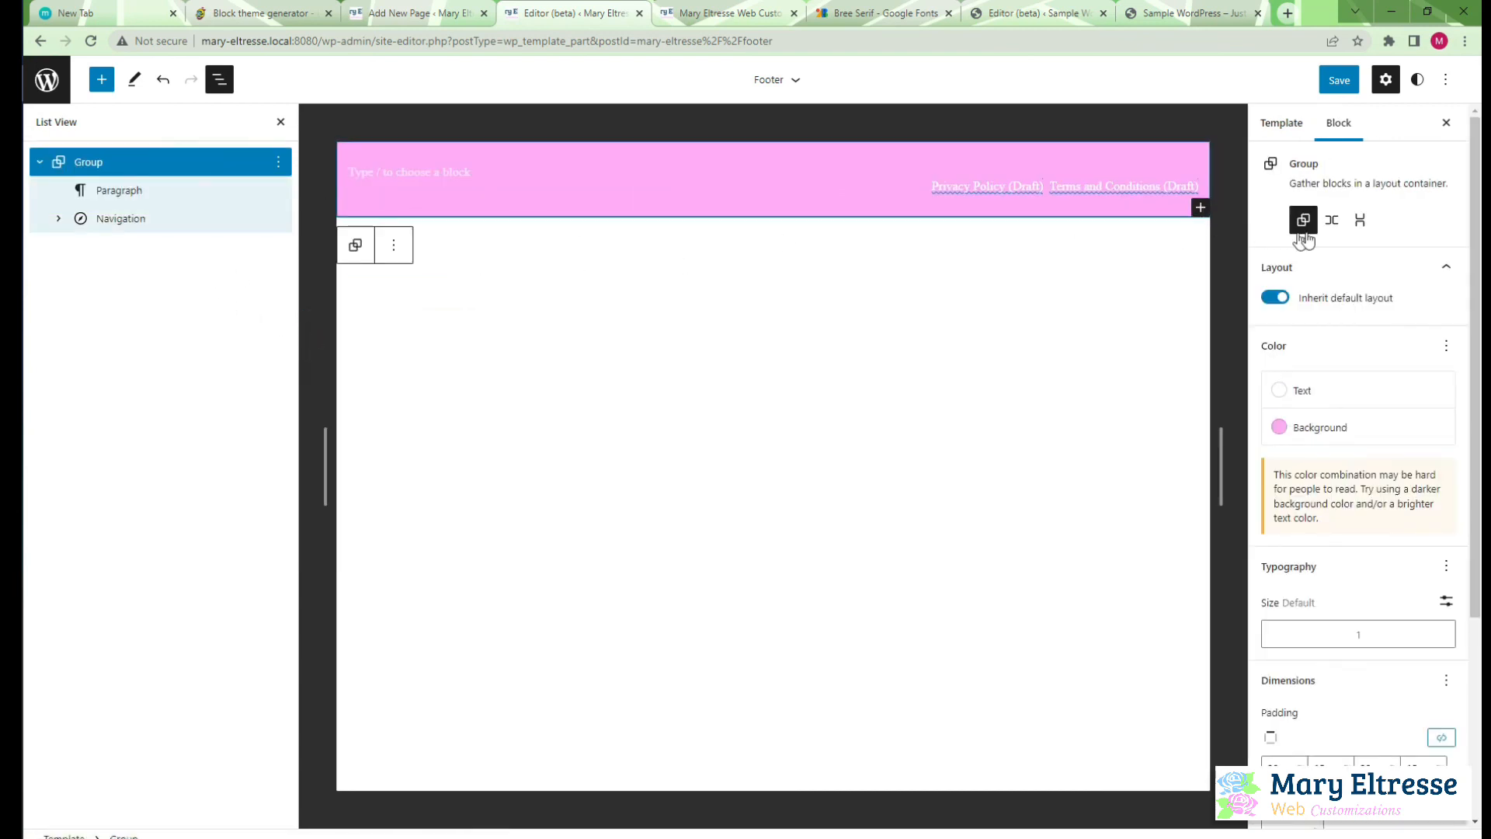
pyautogui.click(1331, 220)
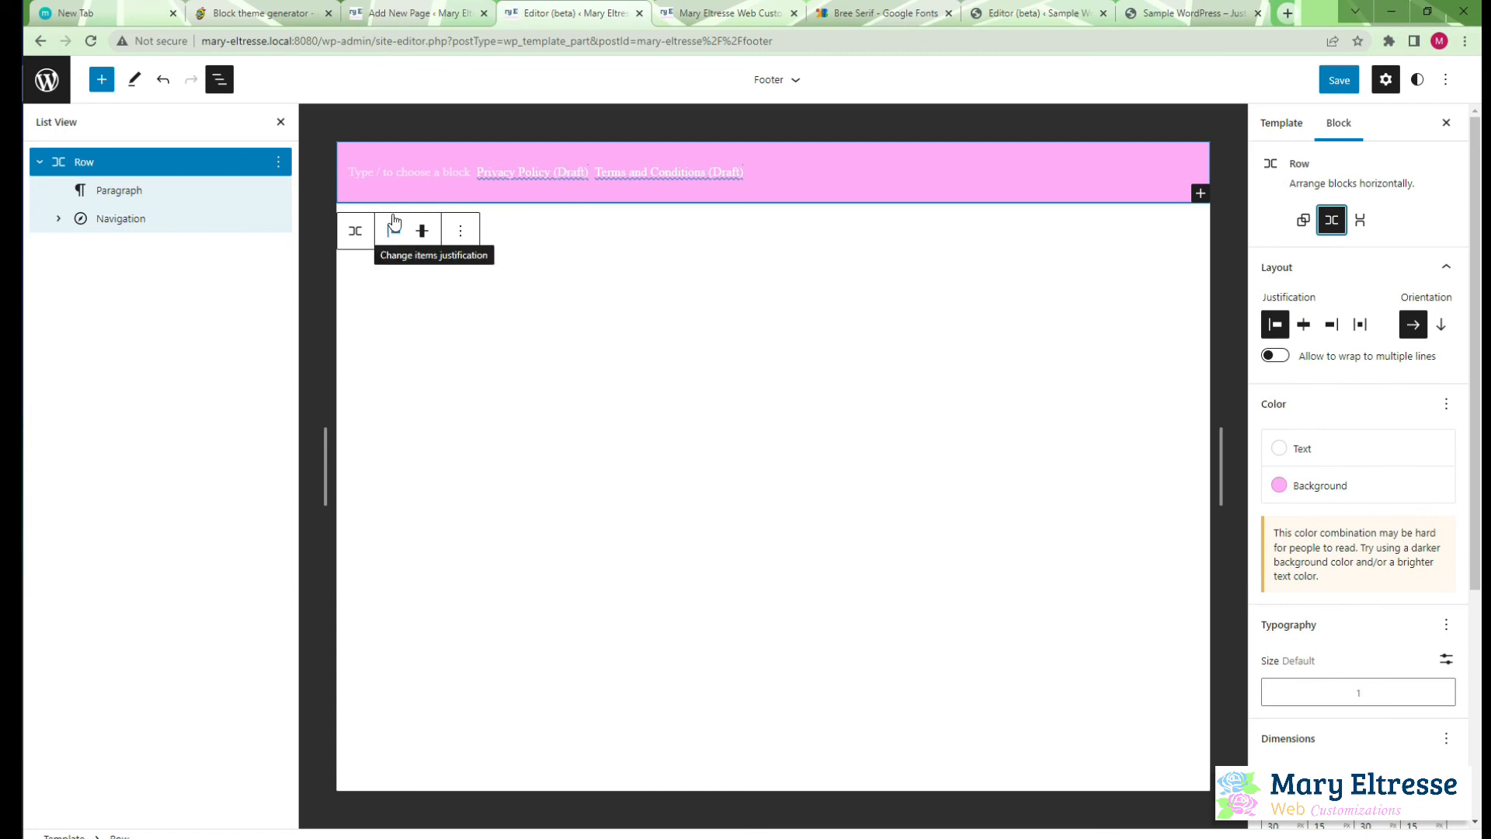
pyautogui.click(278, 162)
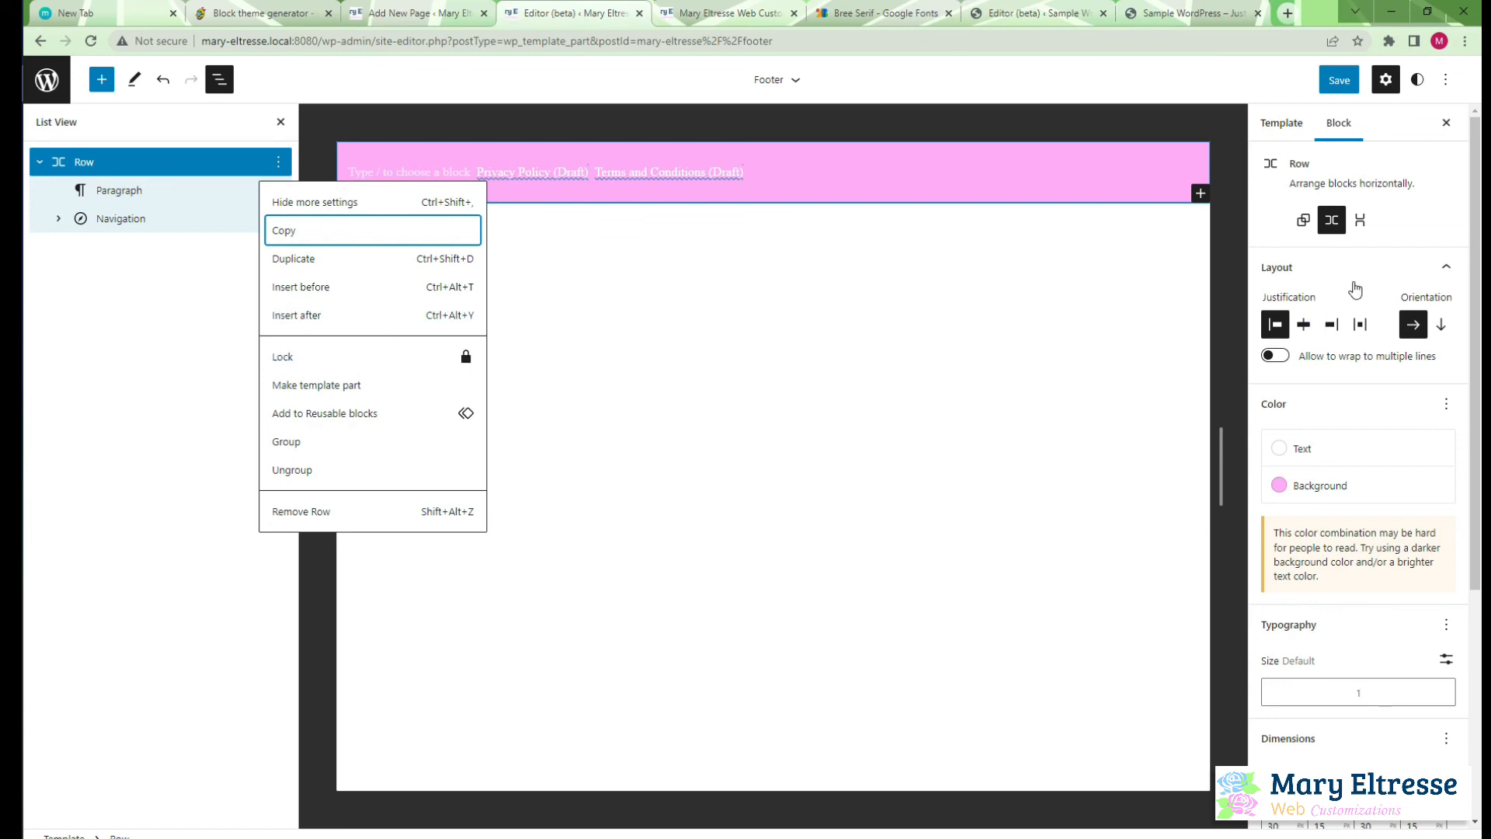
pyautogui.click(1303, 219)
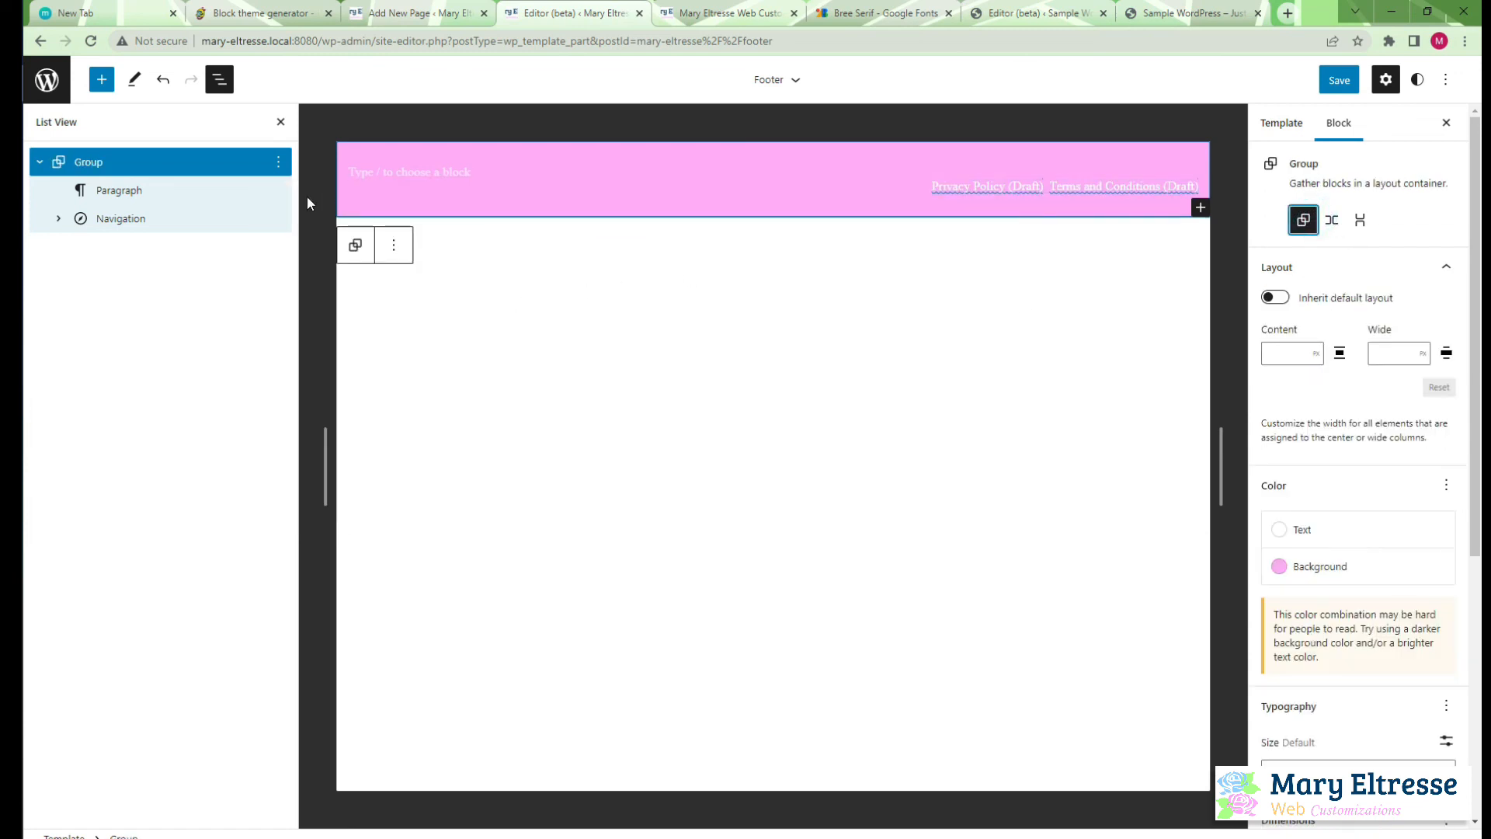
# Wrap the empty Paragraph in a nested Group and move the Navigation block into that Group
pyautogui.click(240, 191)
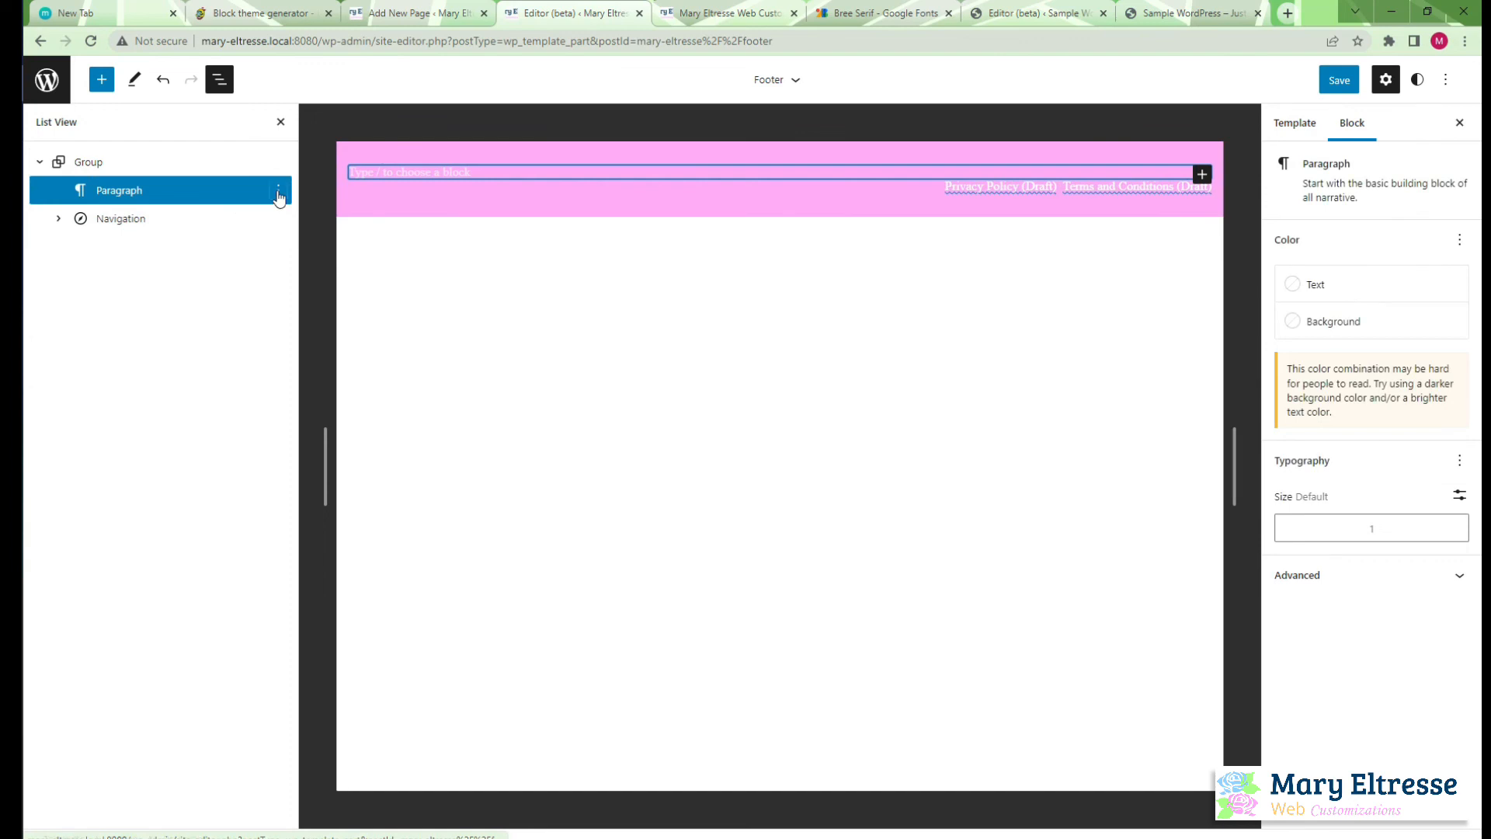
pyautogui.click(278, 191)
pyautogui.click(304, 525)
pyautogui.moveTo(90, 219); pyautogui.dragTo(132, 203)
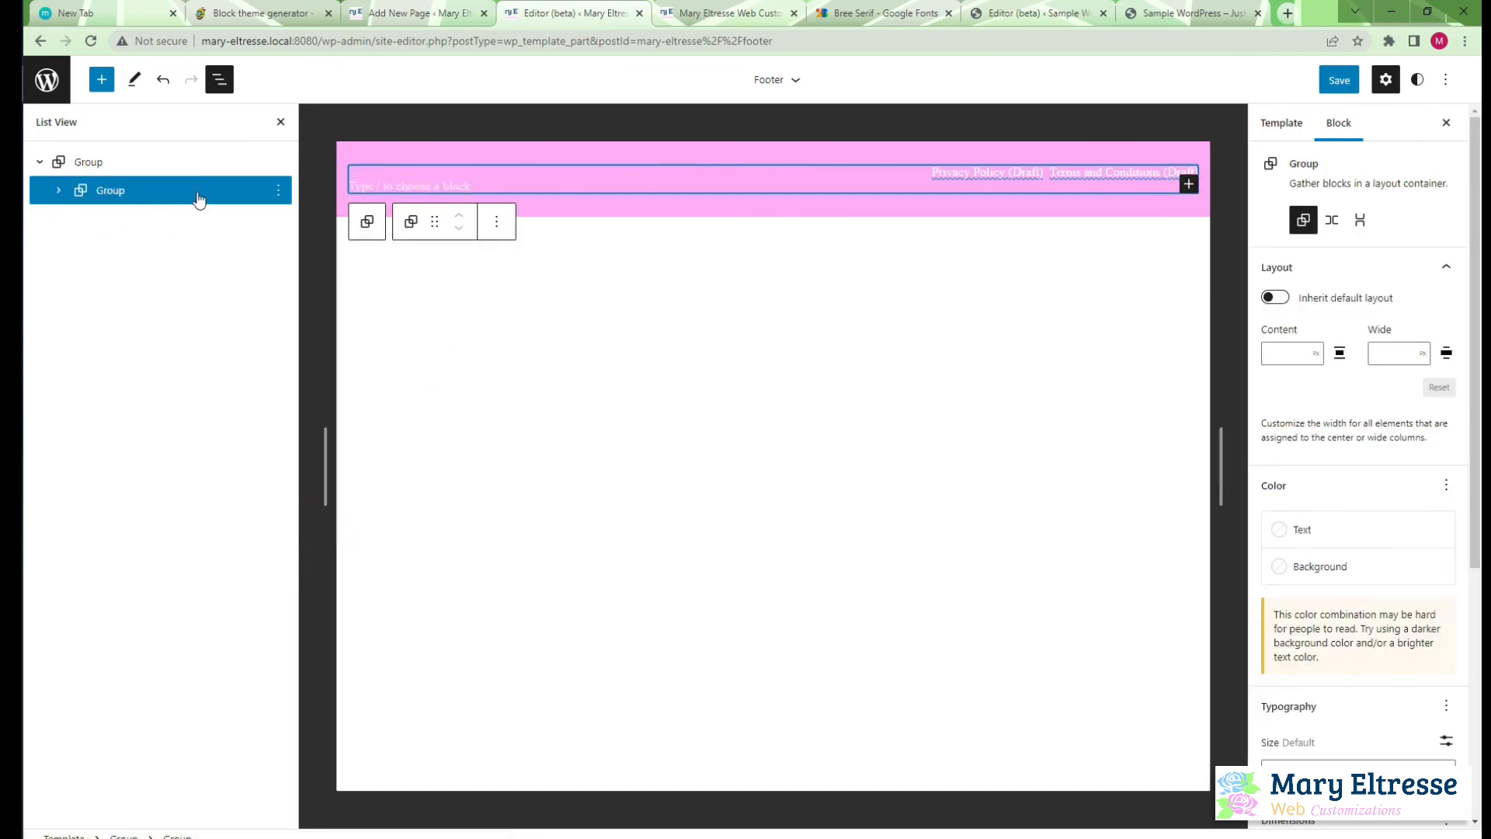
# Convert the nested Group to a Row and place the Paragraph before the Navigation block in it
pyautogui.click(1331, 220)
pyautogui.click(58, 190)
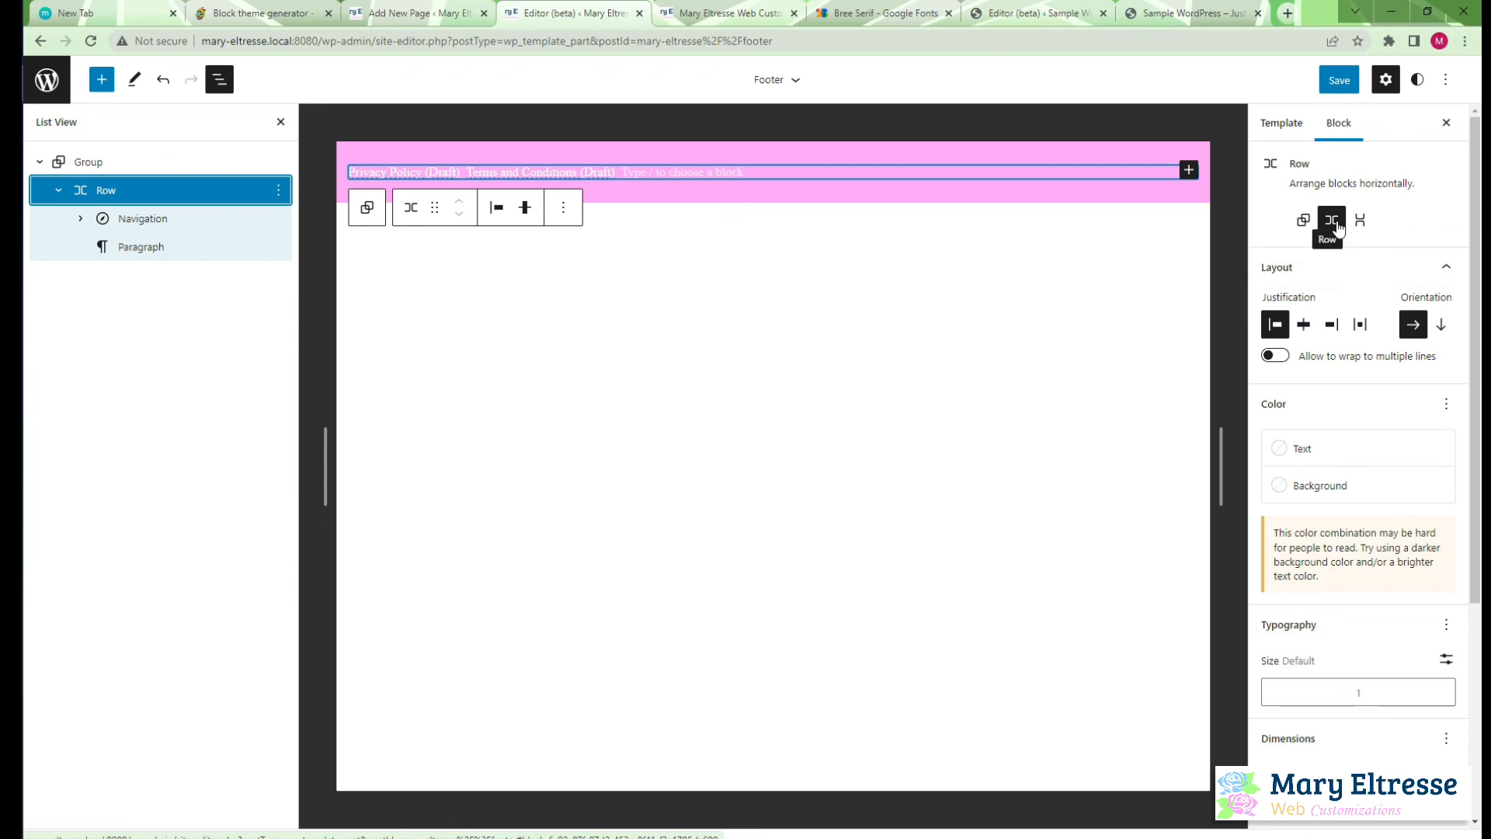
pyautogui.moveTo(151, 249); pyautogui.dragTo(217, 216)
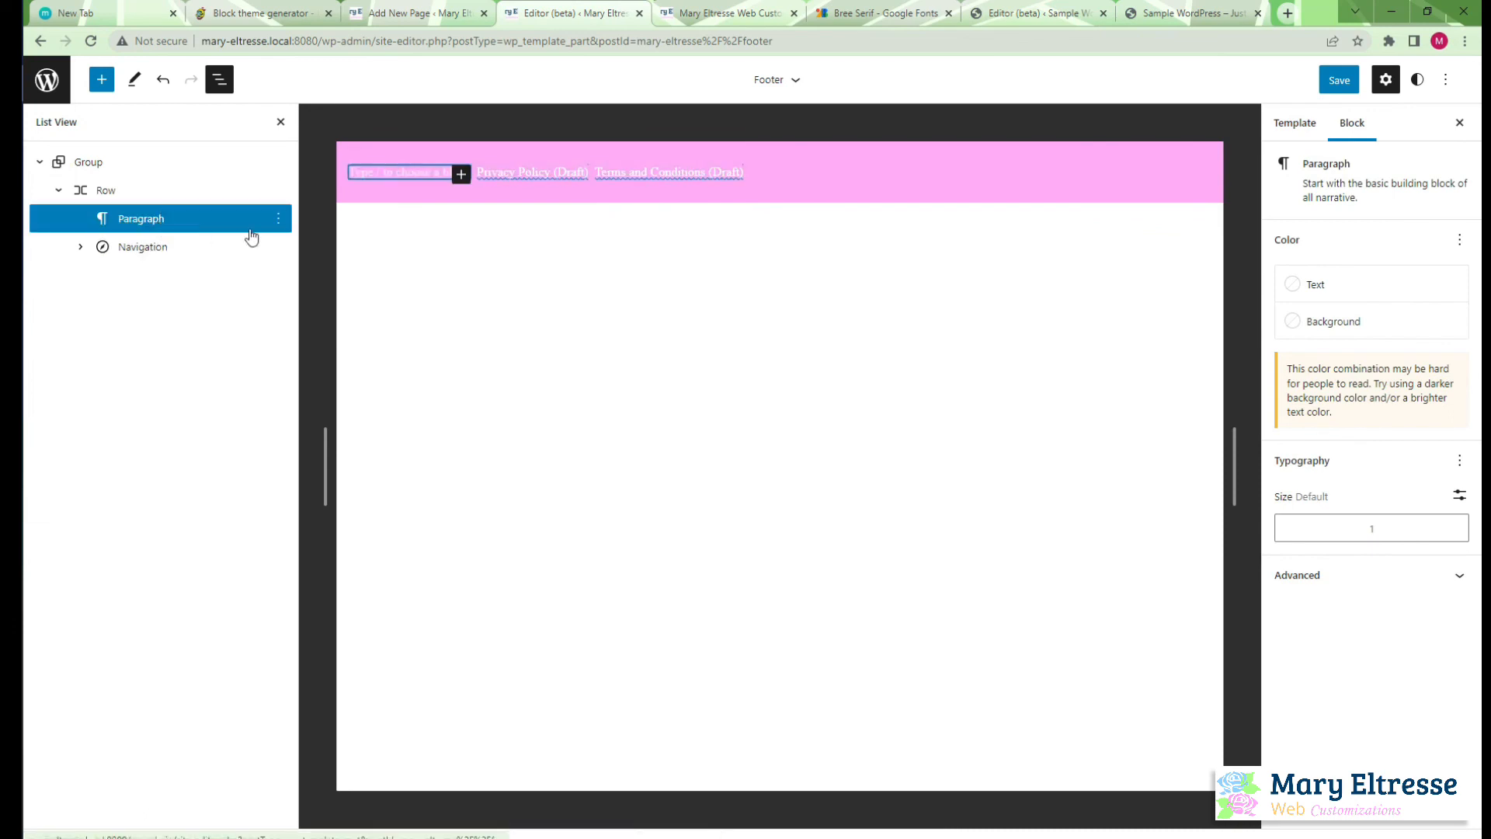
# Enter "Copyright 2022. All rights reserved." as the text of the footer's Paragraph block
pyautogui.click(551, 177)
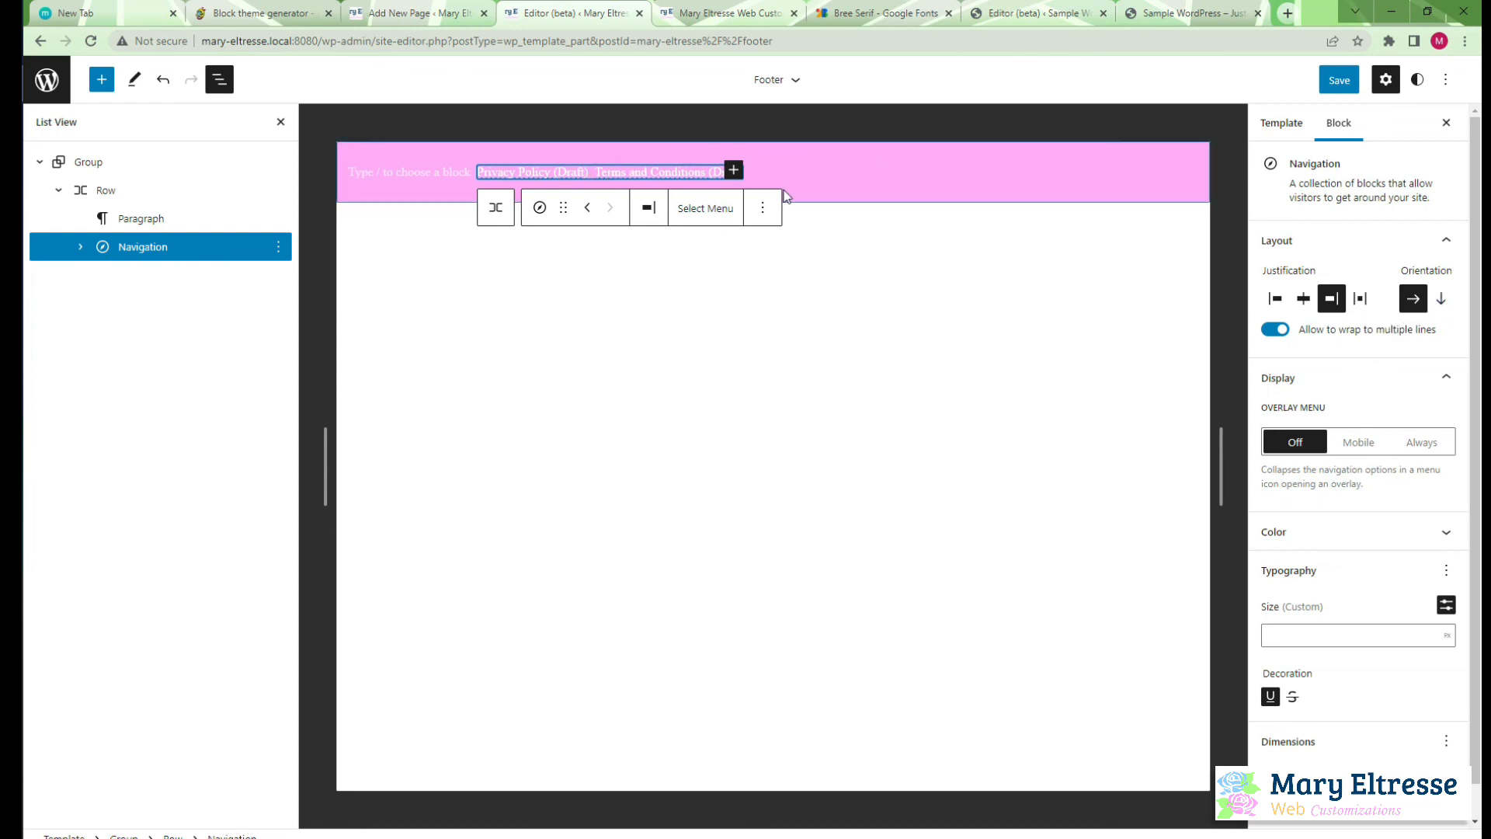
pyautogui.click(154, 221)
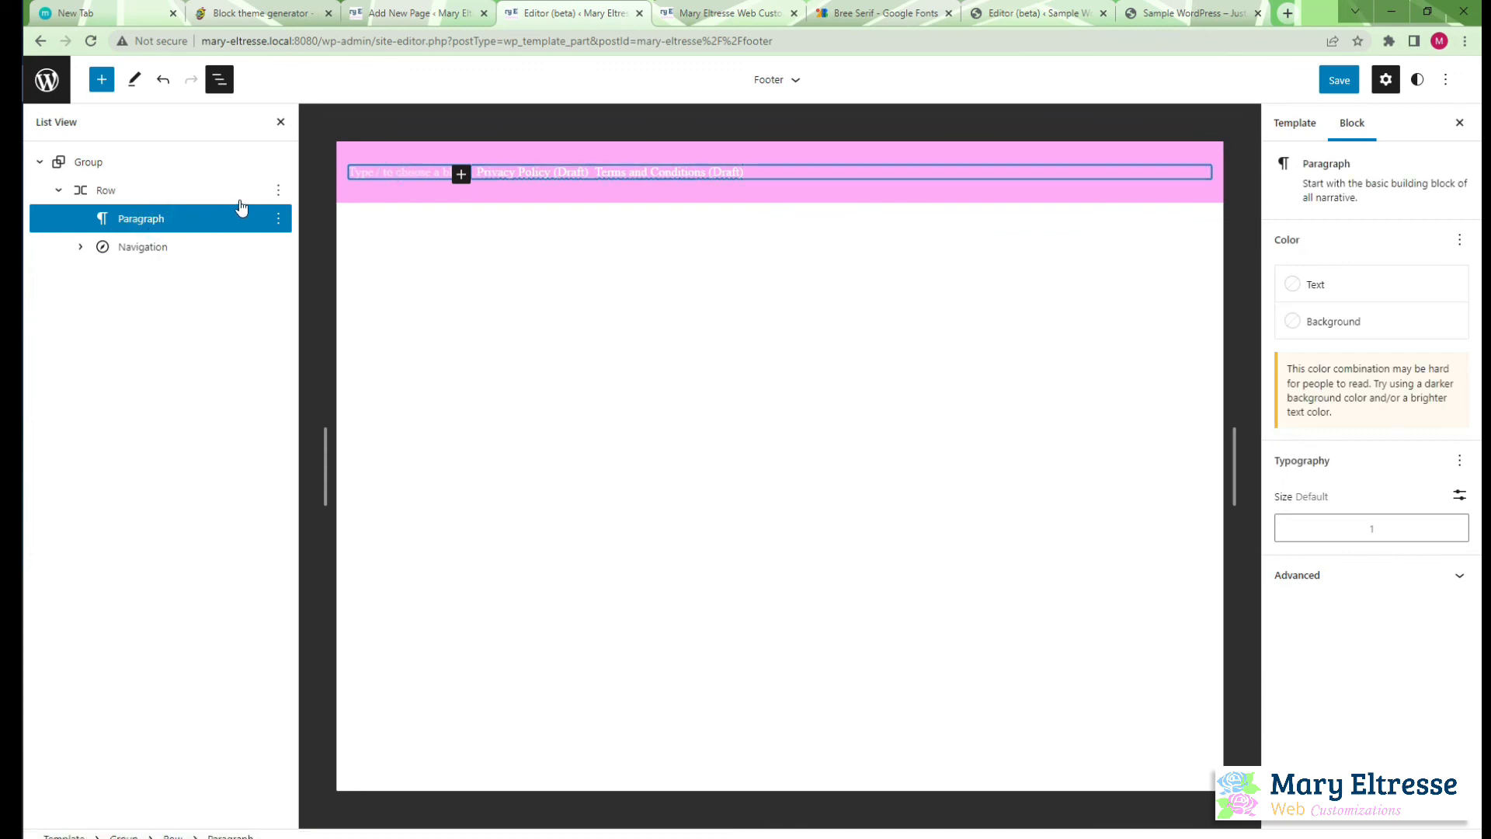
pyautogui.write('C')
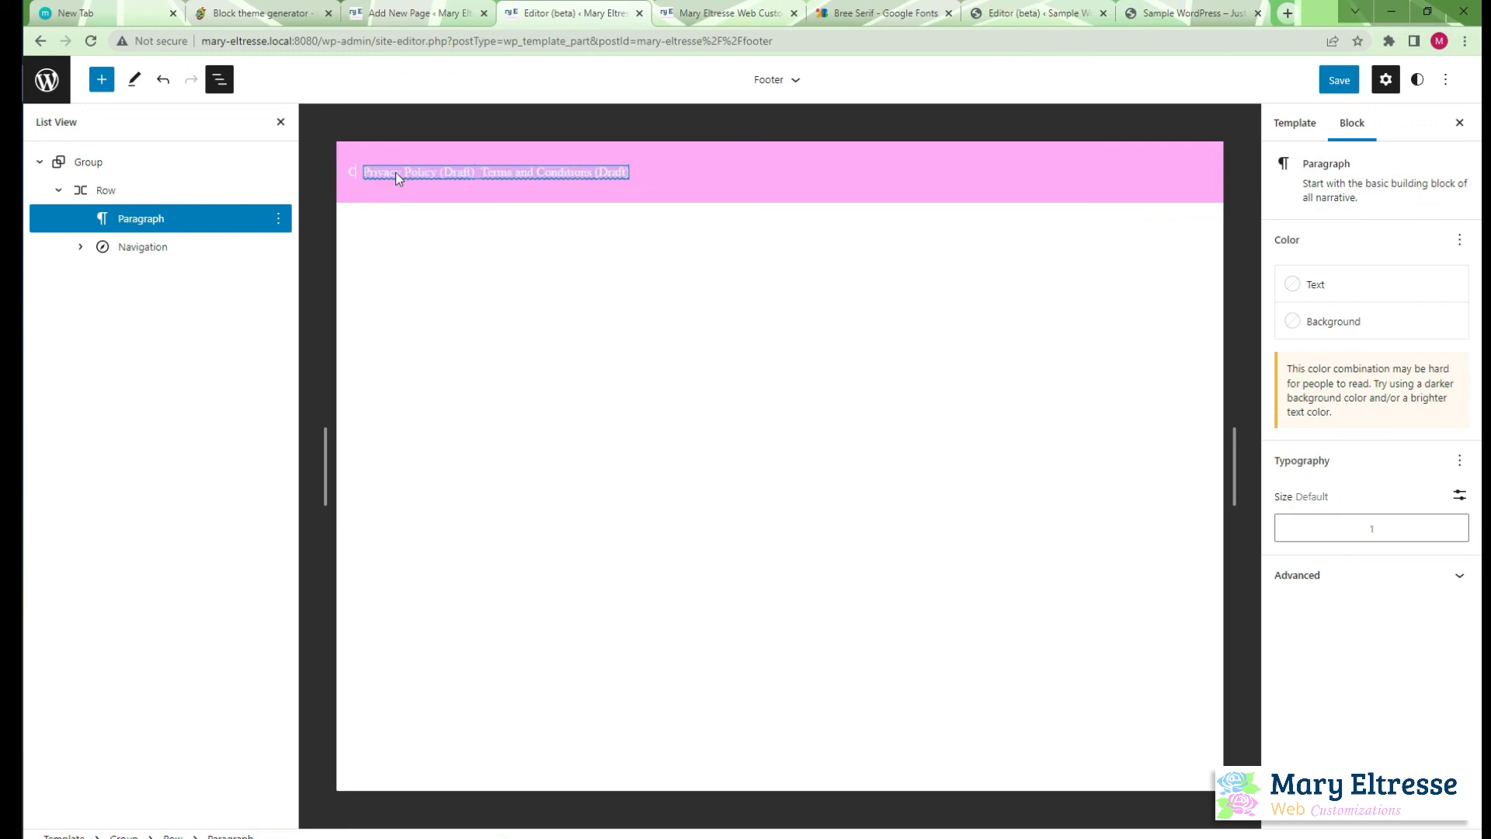
pyautogui.write('opyri')
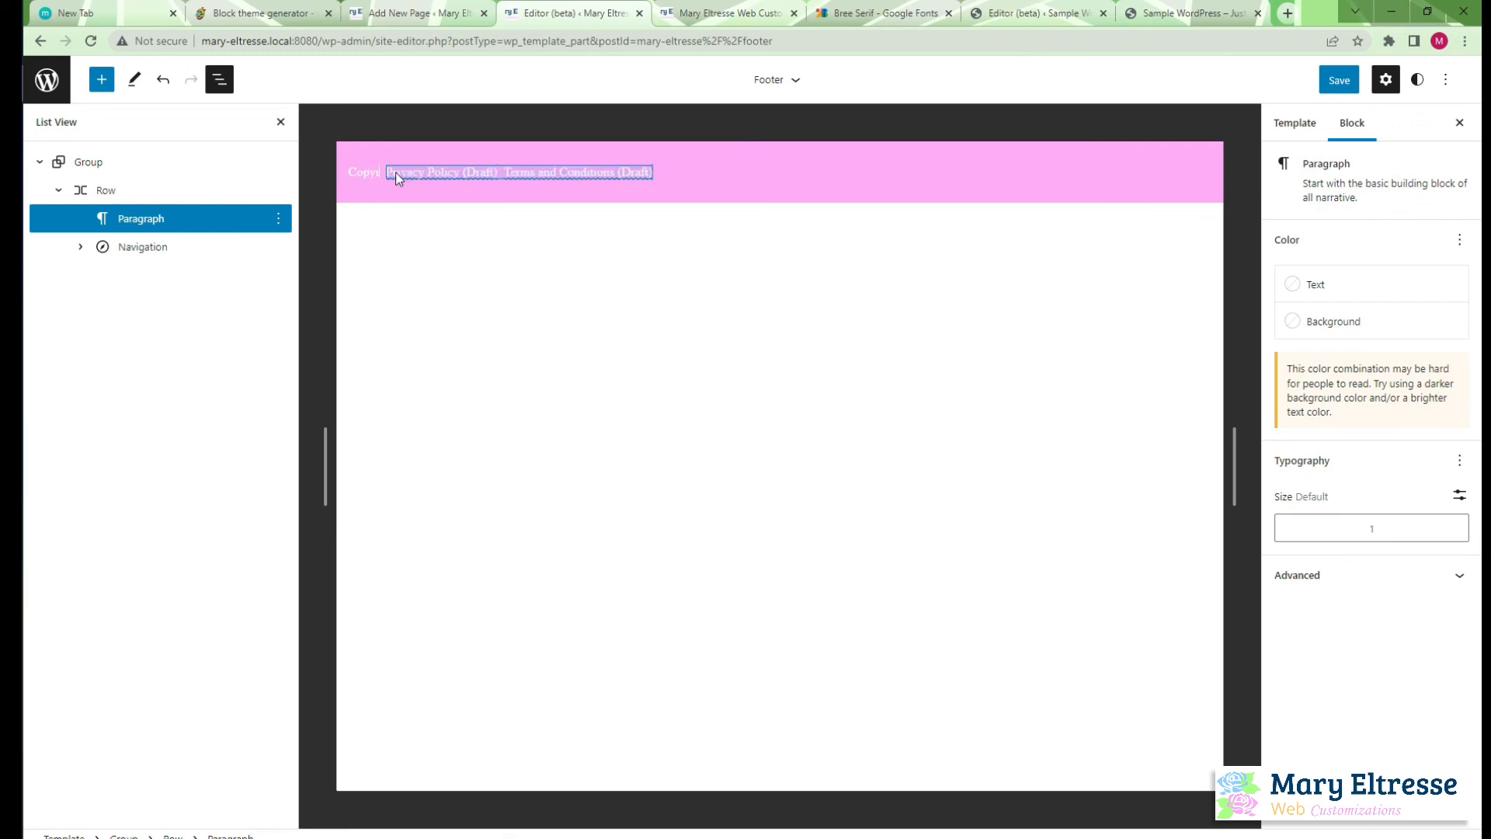
pyautogui.write('ght 2020')
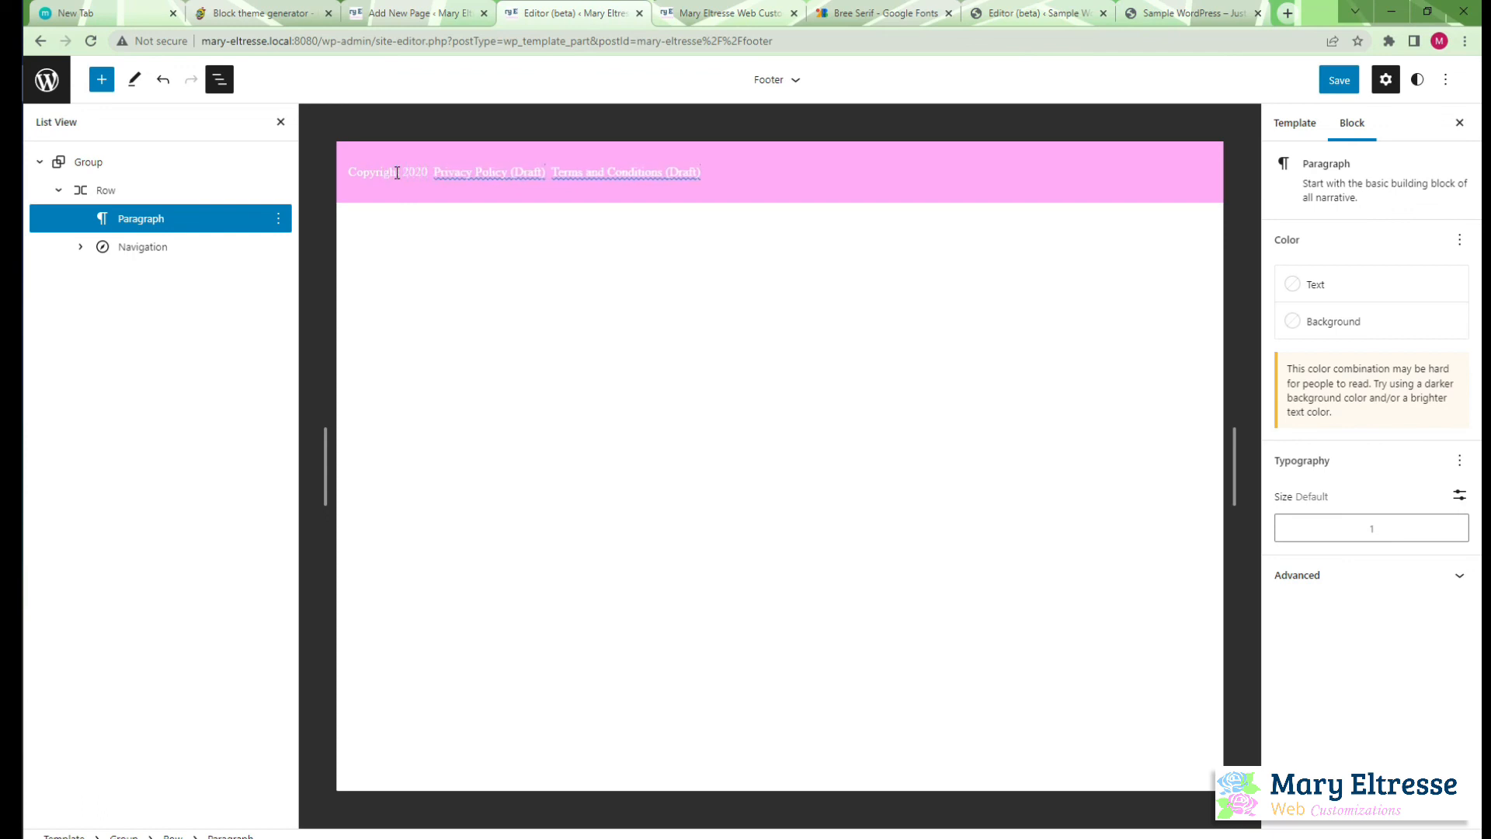
pyautogui.press('BackSpace')
pyautogui.write('2. All ri')
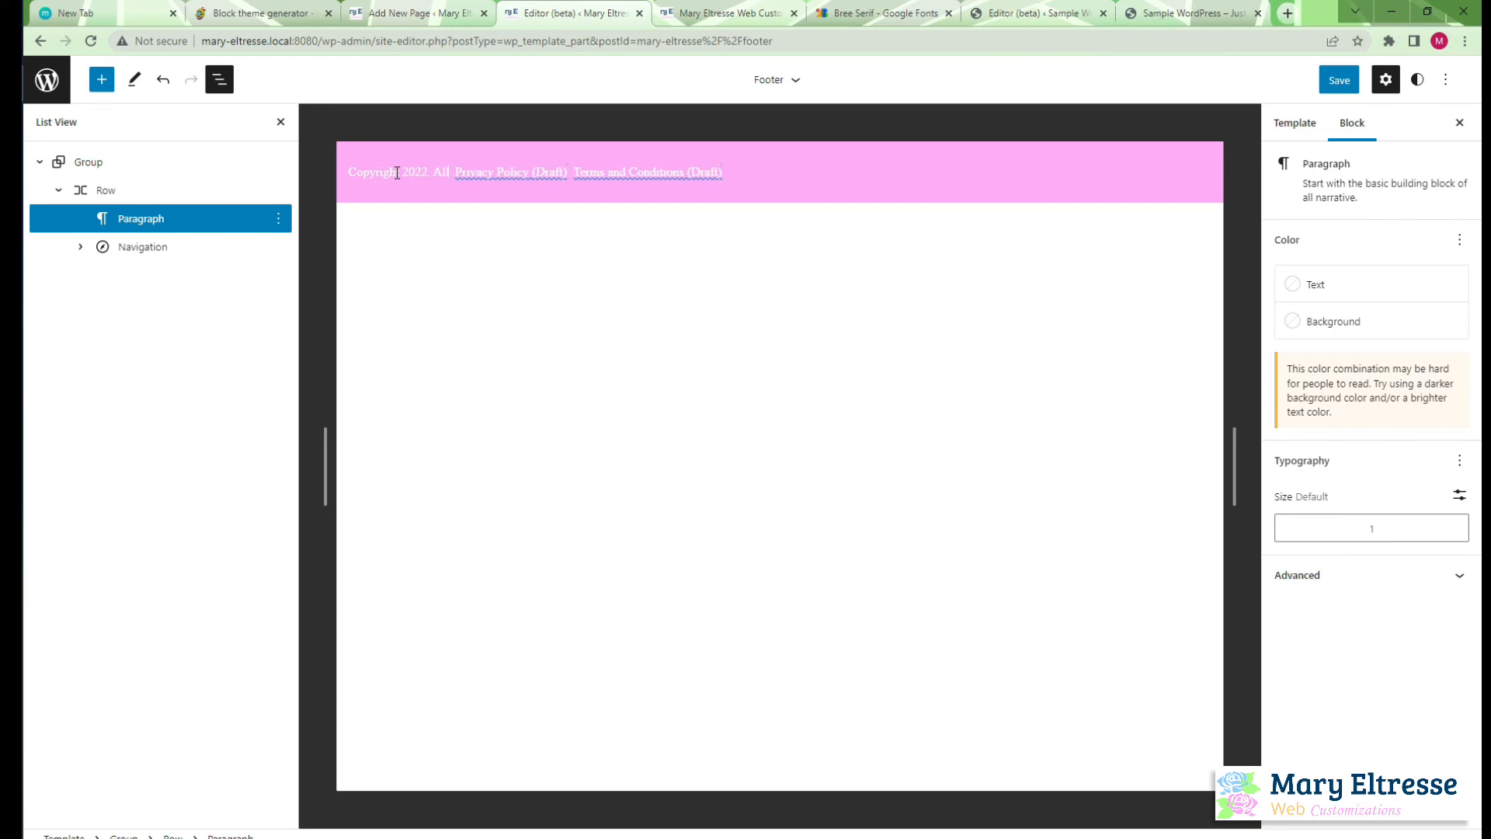
pyautogui.write('ghts reserved.')
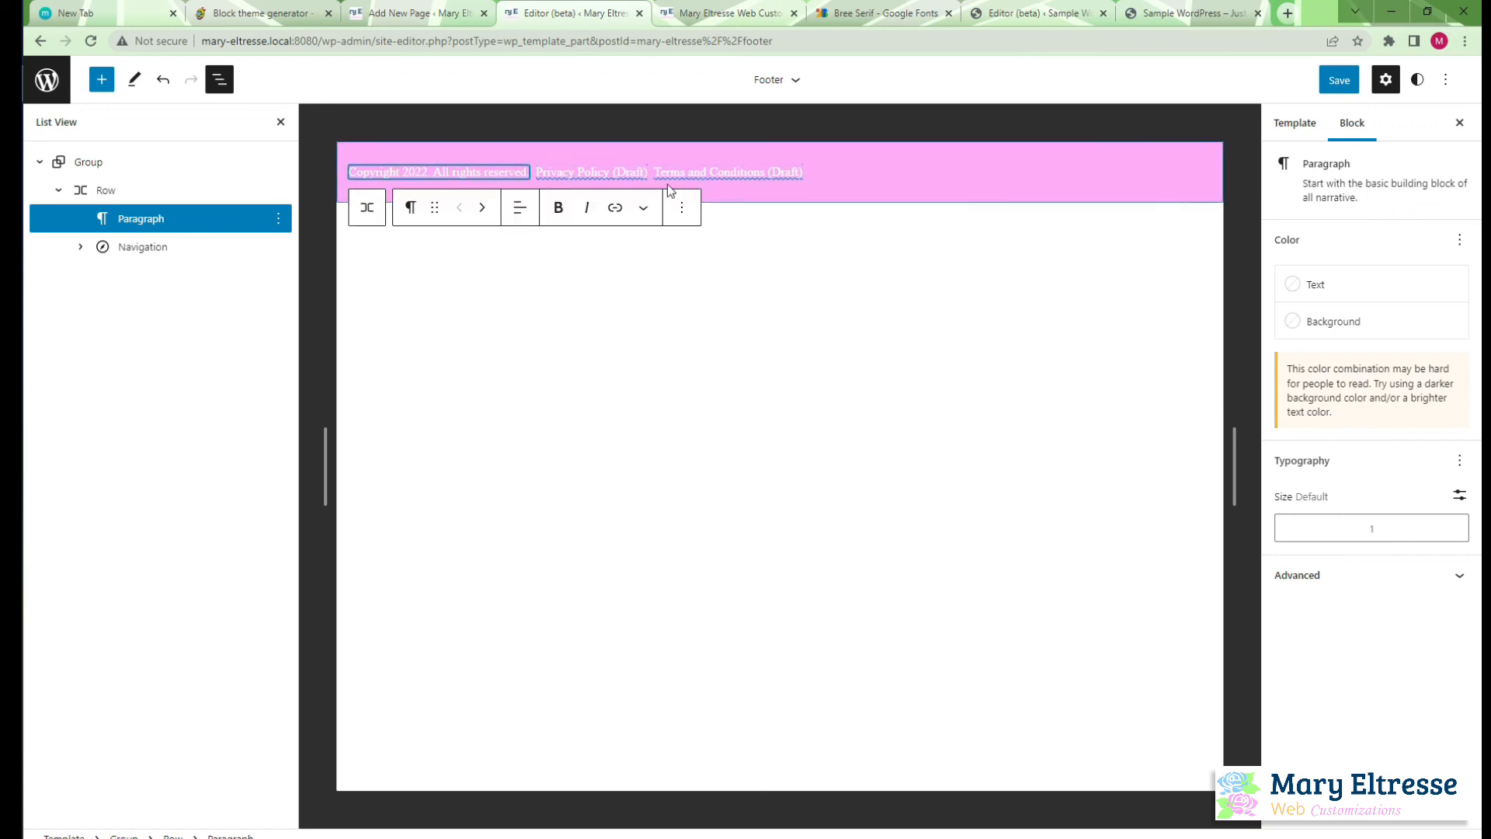
# Turn on Inherit default layout for the footer's outer Group
pyautogui.click(676, 181)
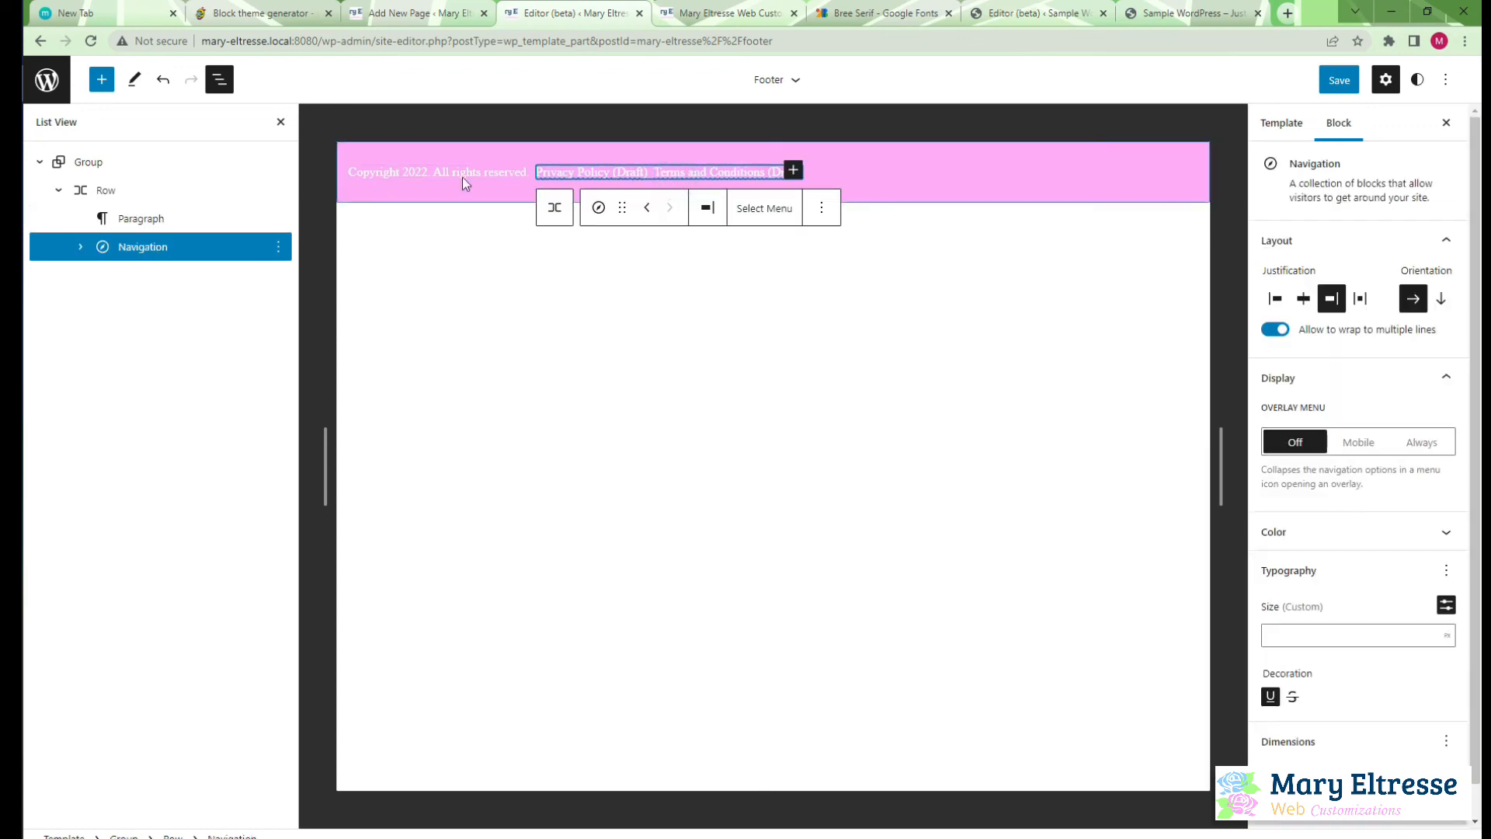
pyautogui.click(176, 201)
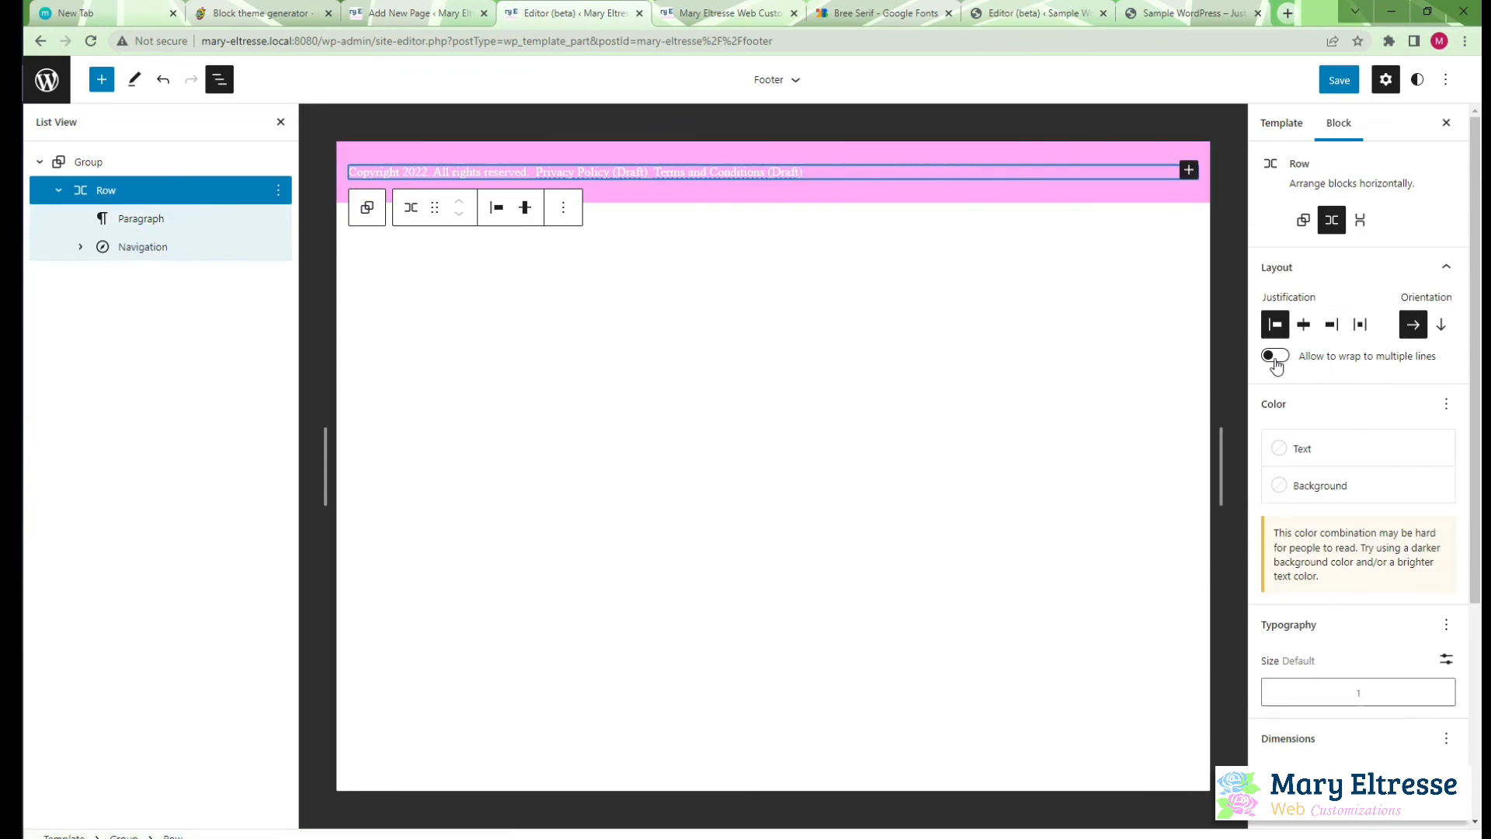
pyautogui.click(228, 166)
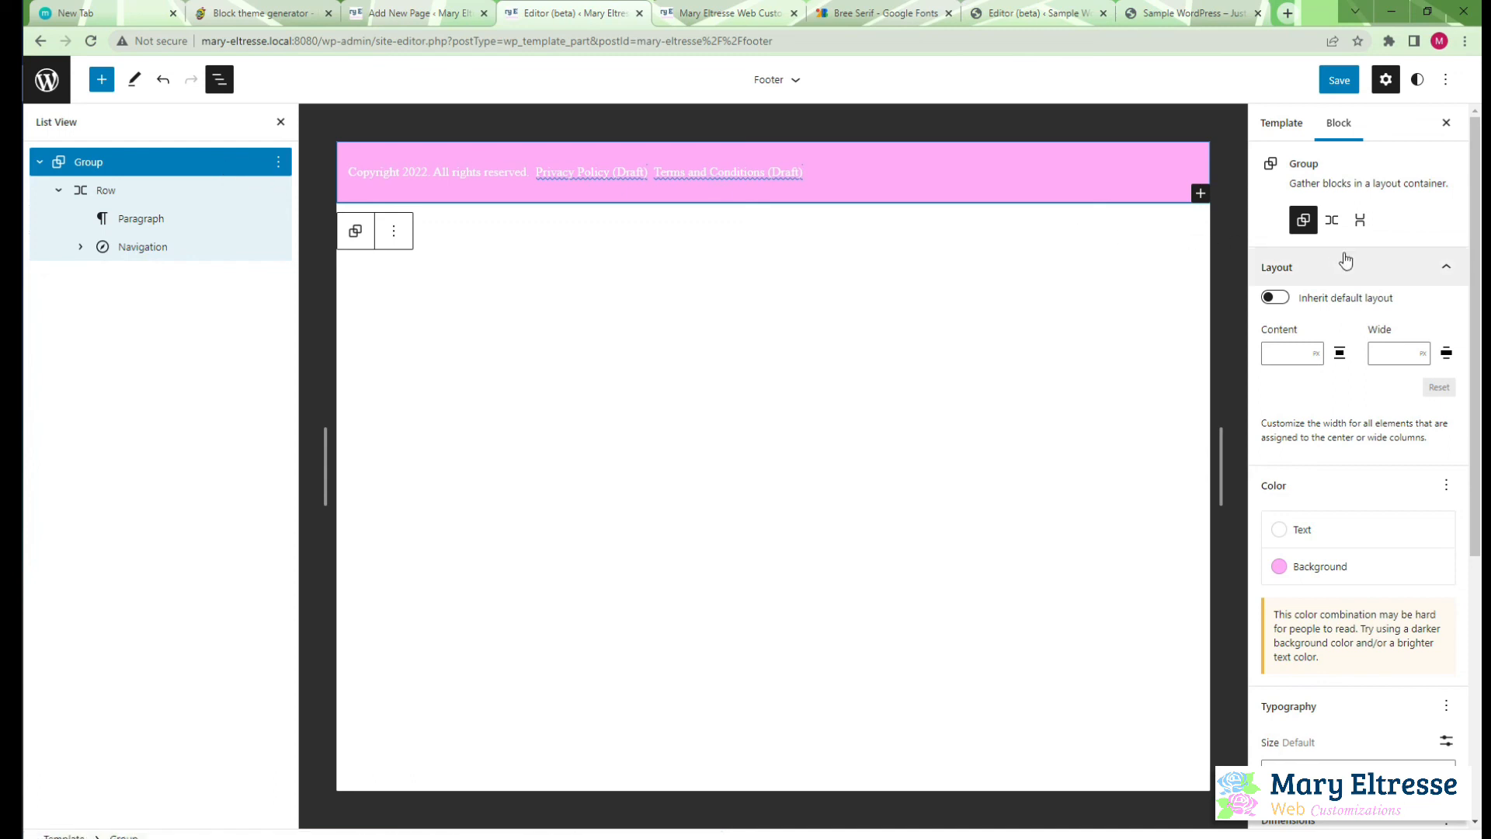
pyautogui.click(1274, 296)
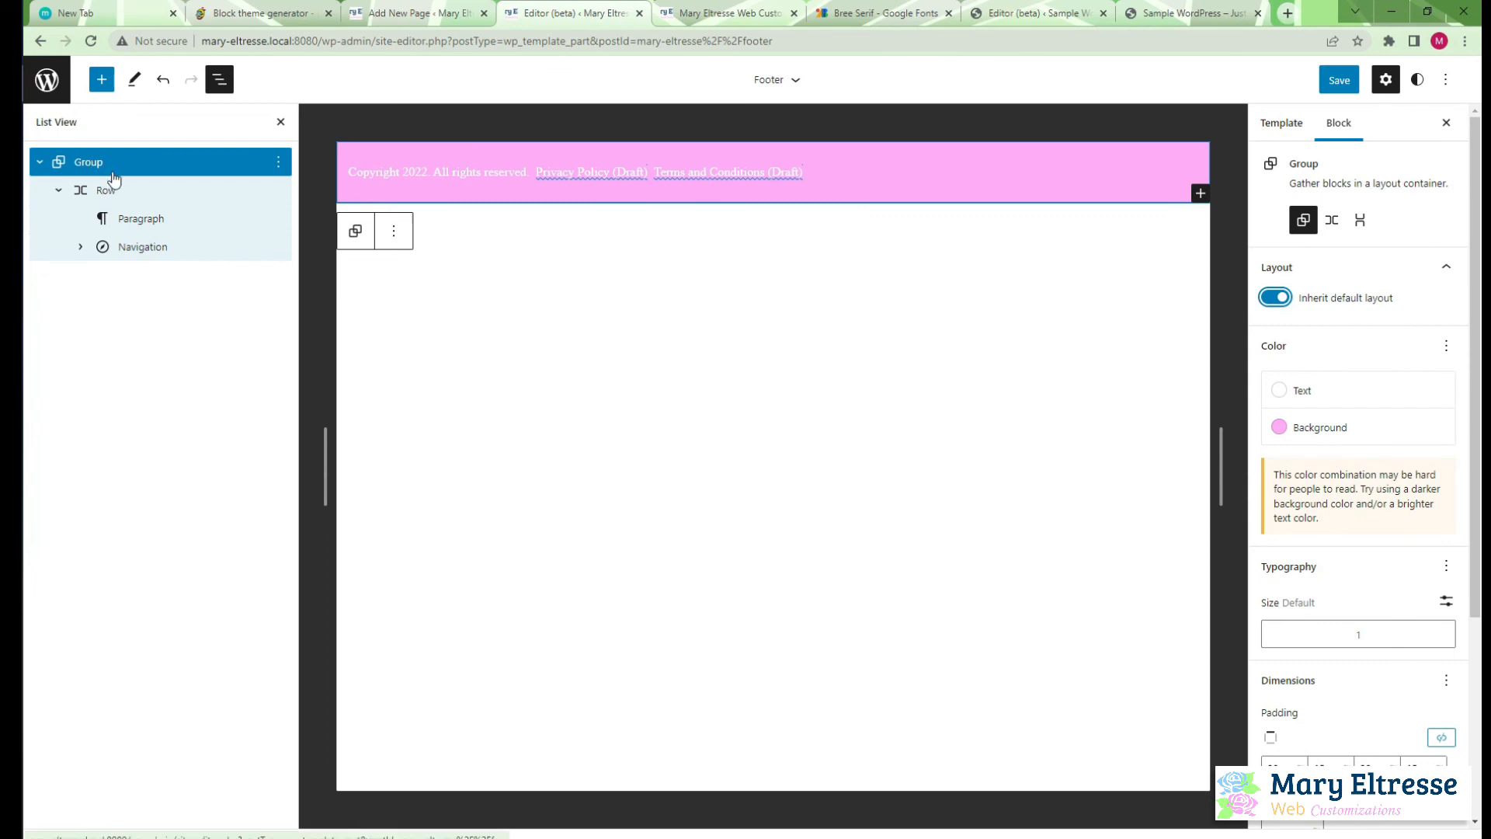
# Save the footer template part and reload the site's front page to check the footer
pyautogui.click(87, 191)
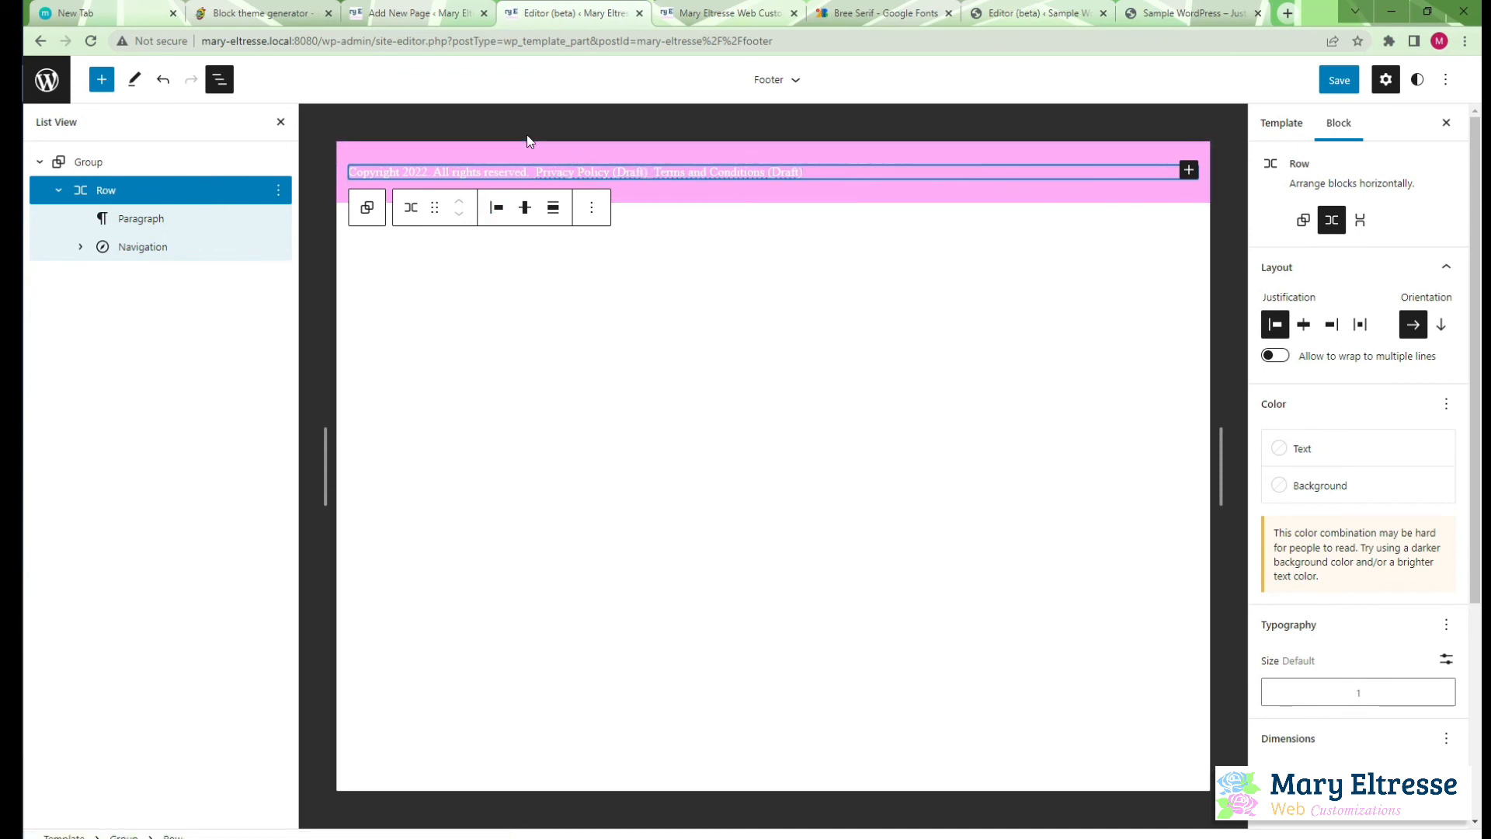
pyautogui.click(1339, 81)
pyautogui.click(1341, 82)
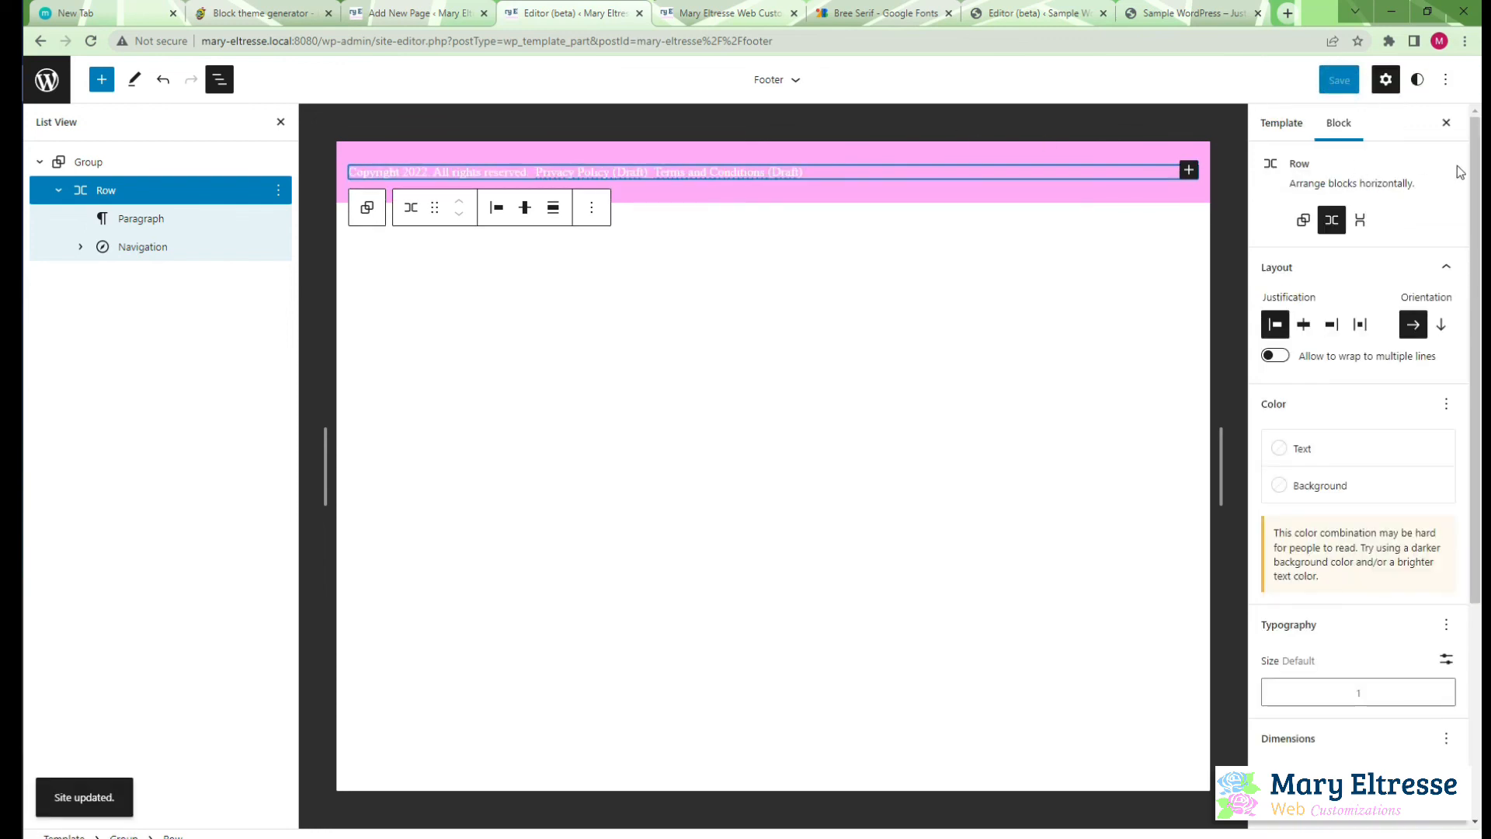
pyautogui.click(755, 15)
pyautogui.click(91, 41)
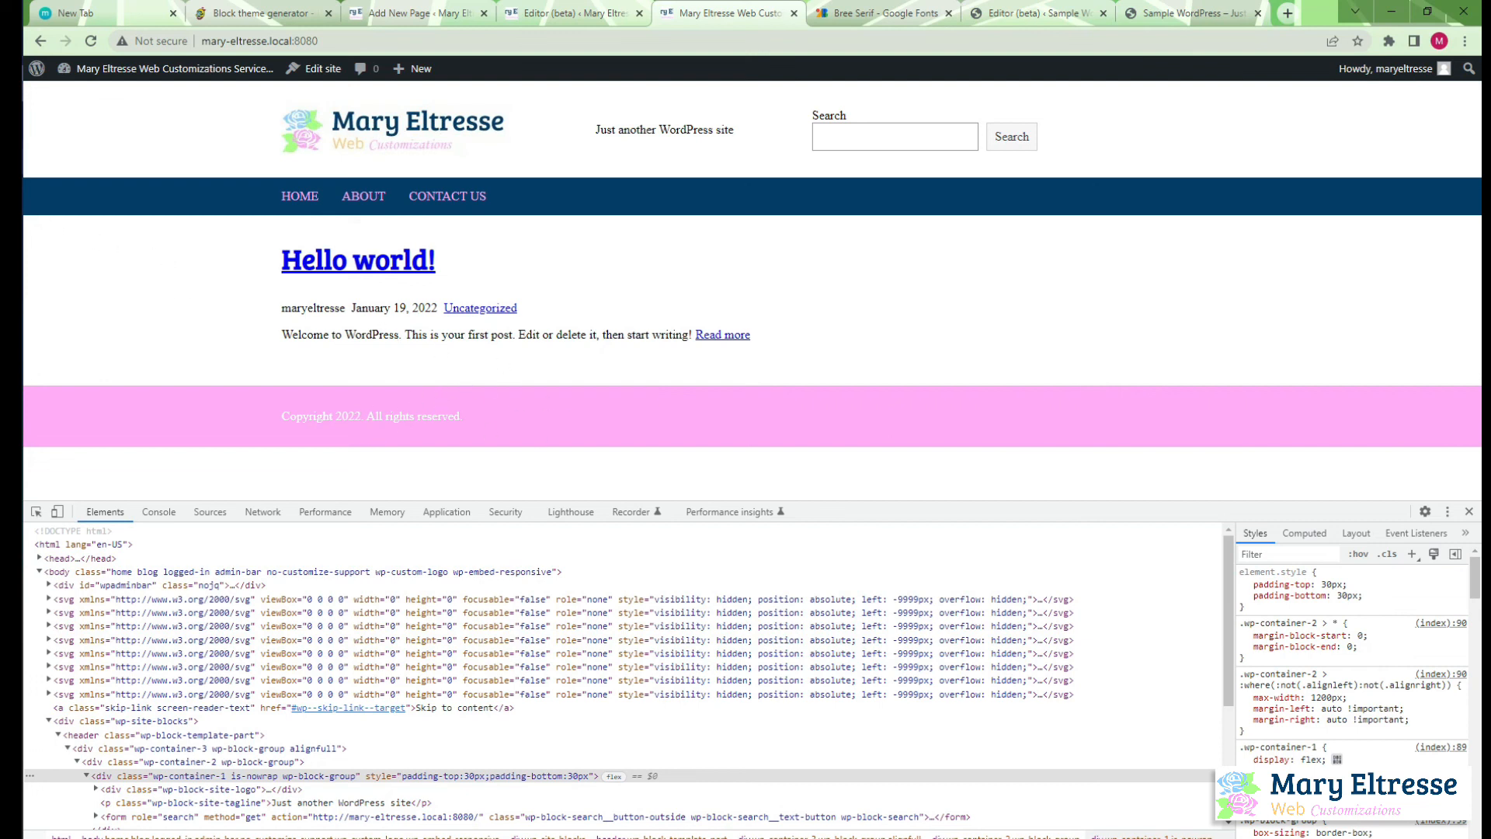
# Return to the Footer template part, show it in the code editor and copy all of its block markup
pyautogui.hotkey('alt', 'Tab')
pyautogui.hotkey('alt', 'Tab')
pyautogui.click(439, 14)
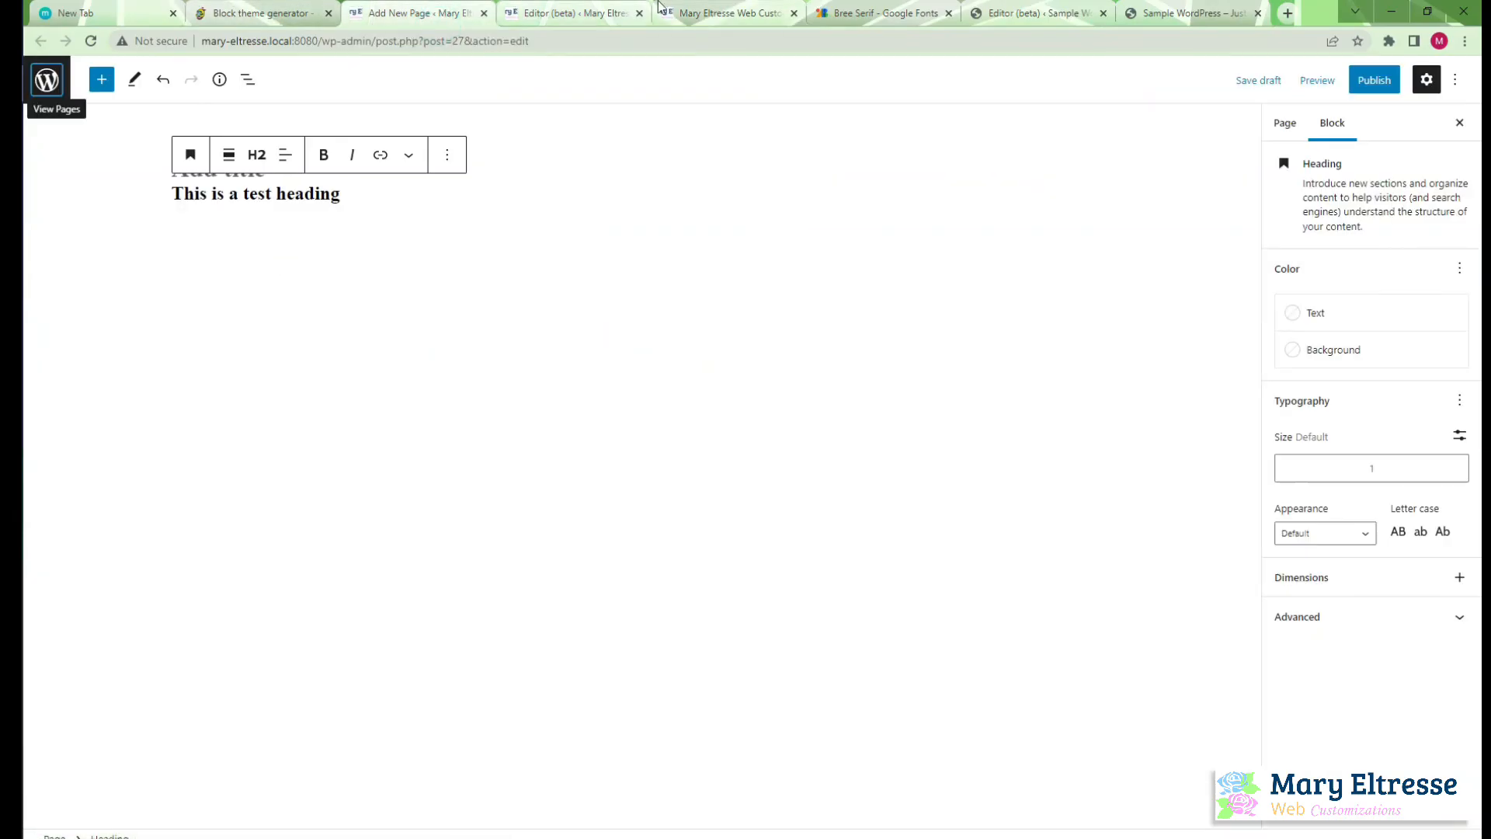
pyautogui.click(576, 6)
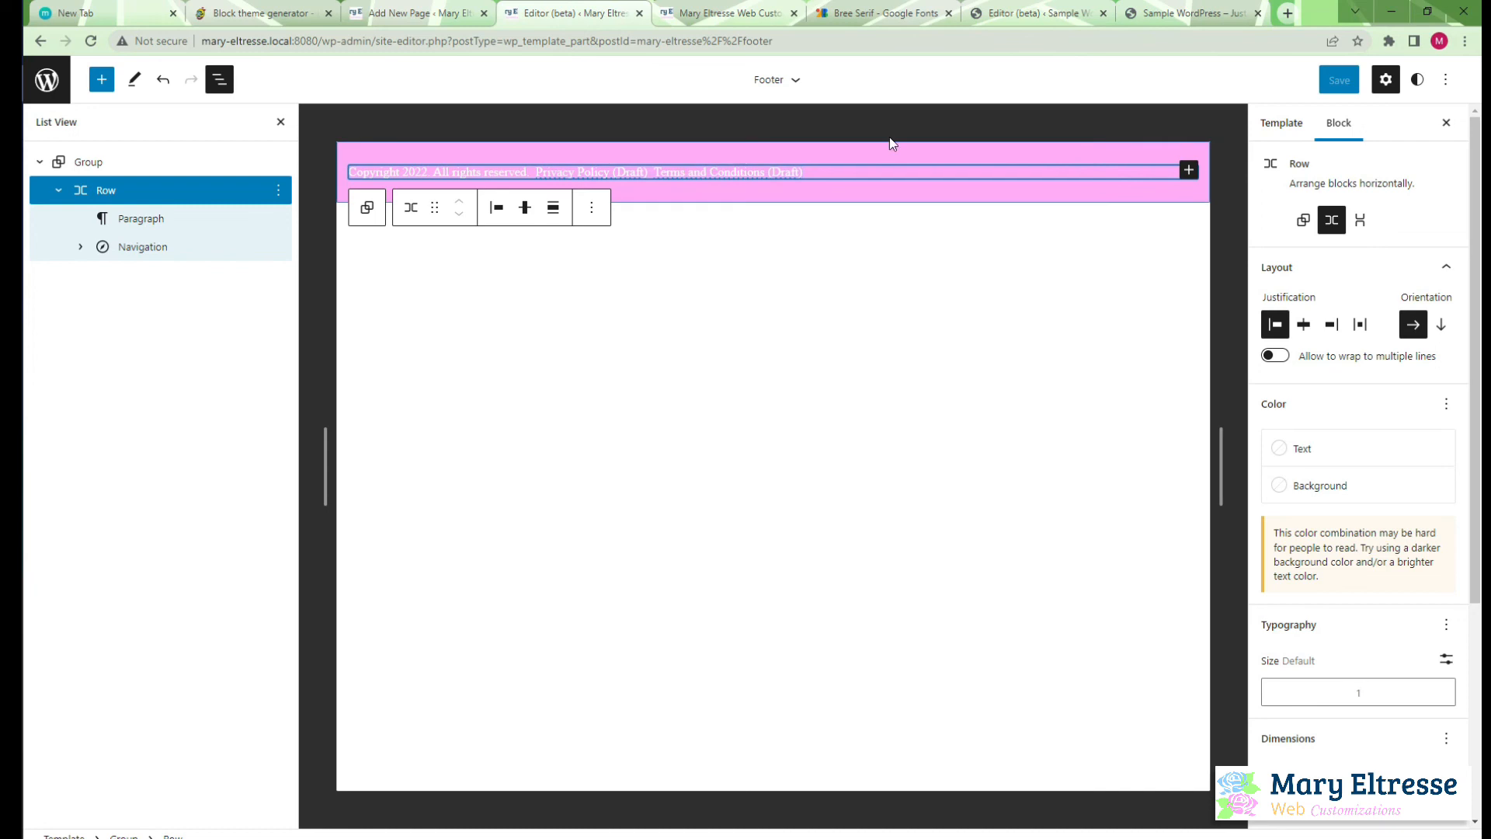
pyautogui.click(1446, 80)
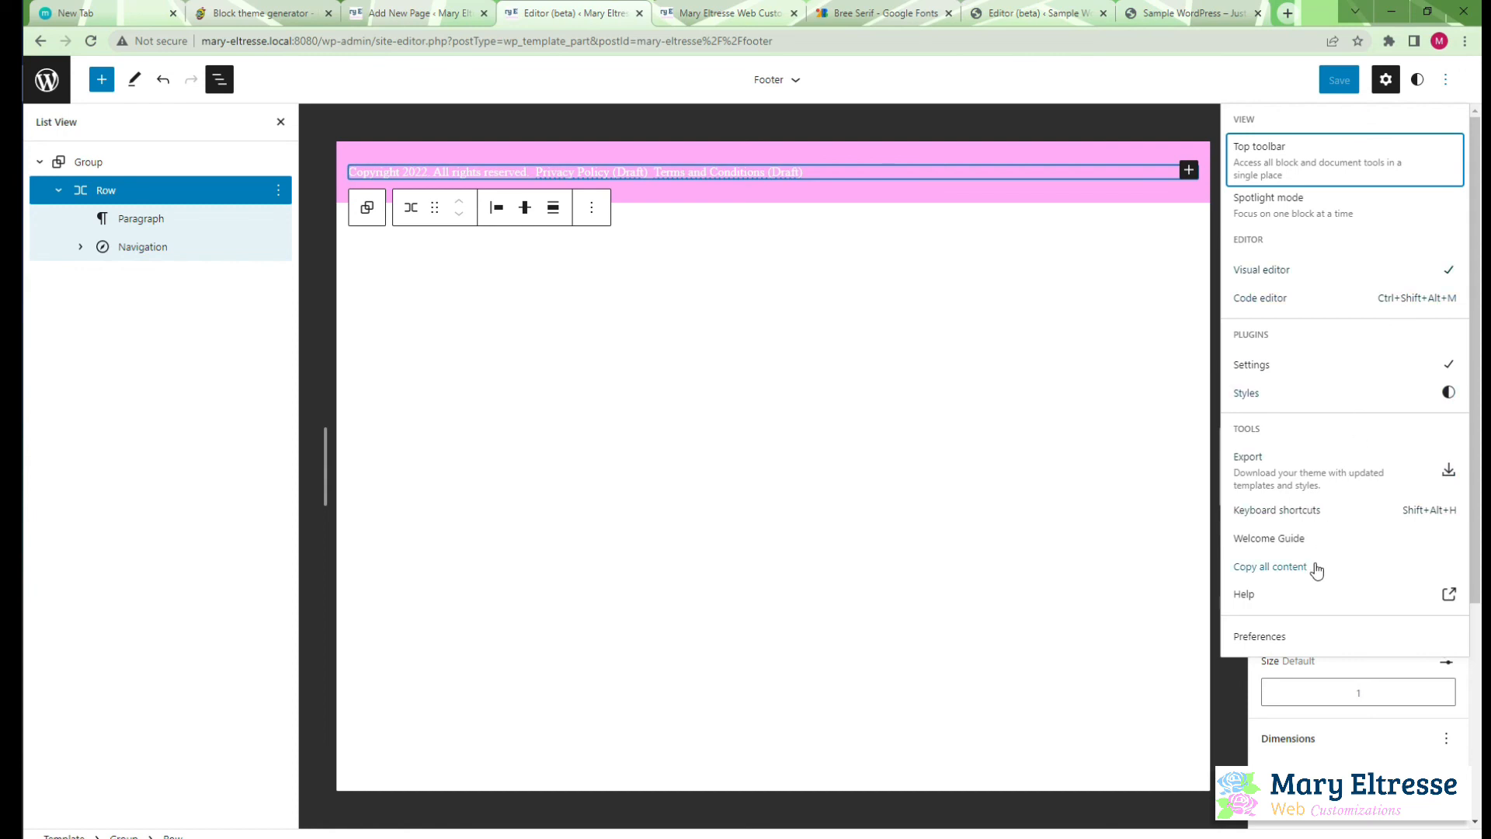
pyautogui.click(1382, 307)
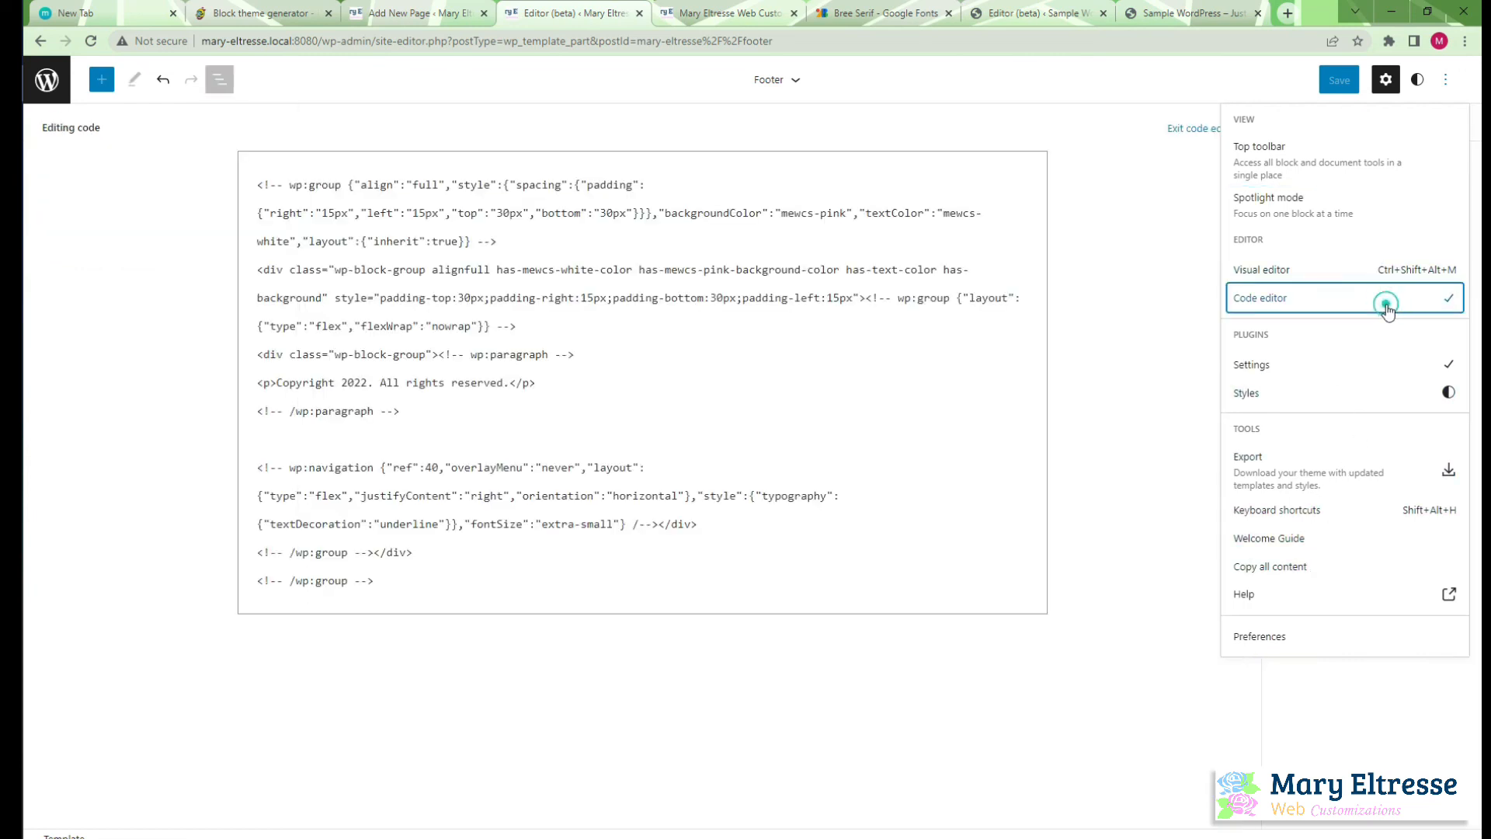
pyautogui.moveTo(257, 181); pyautogui.dragTo(482, 599)
pyautogui.hotkey('ctrl', 'c')
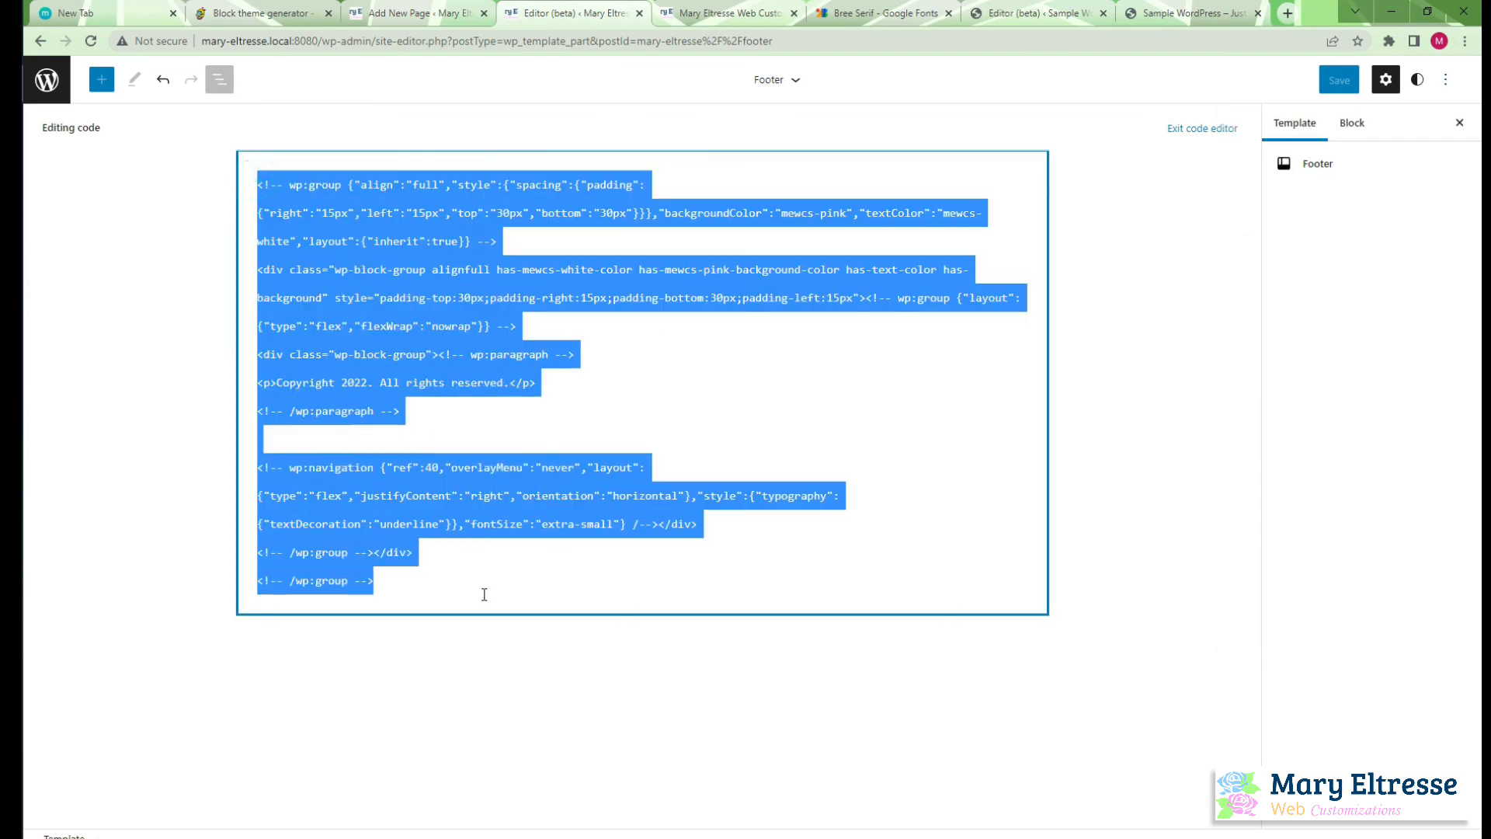
# Switch to Atom, replace the entire contents of the theme's parts/footer.html with the copied footer markup, and save the file
pyautogui.hotkey('alt', 'Tab')
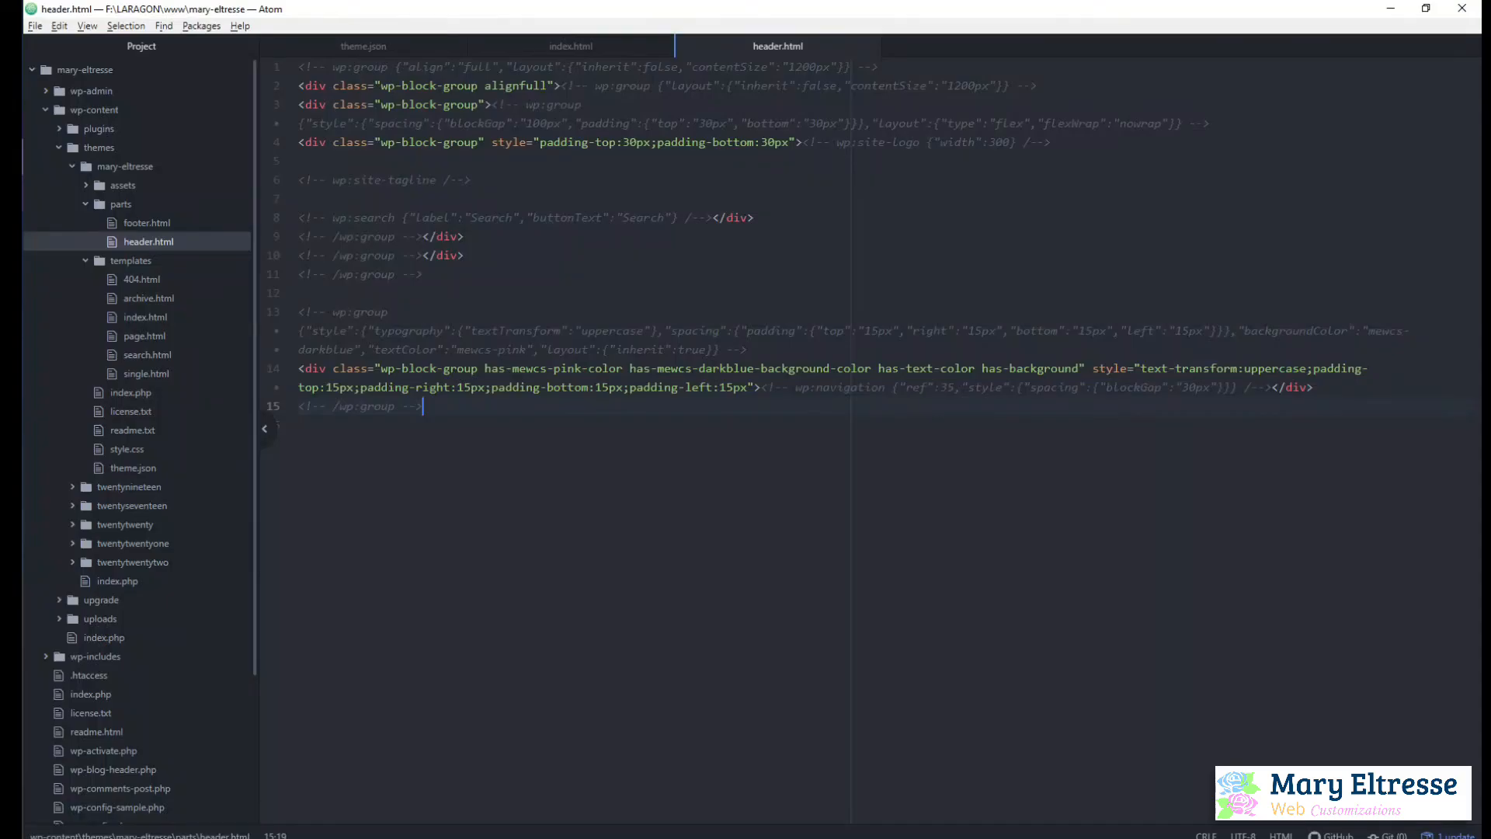
pyautogui.click(147, 221)
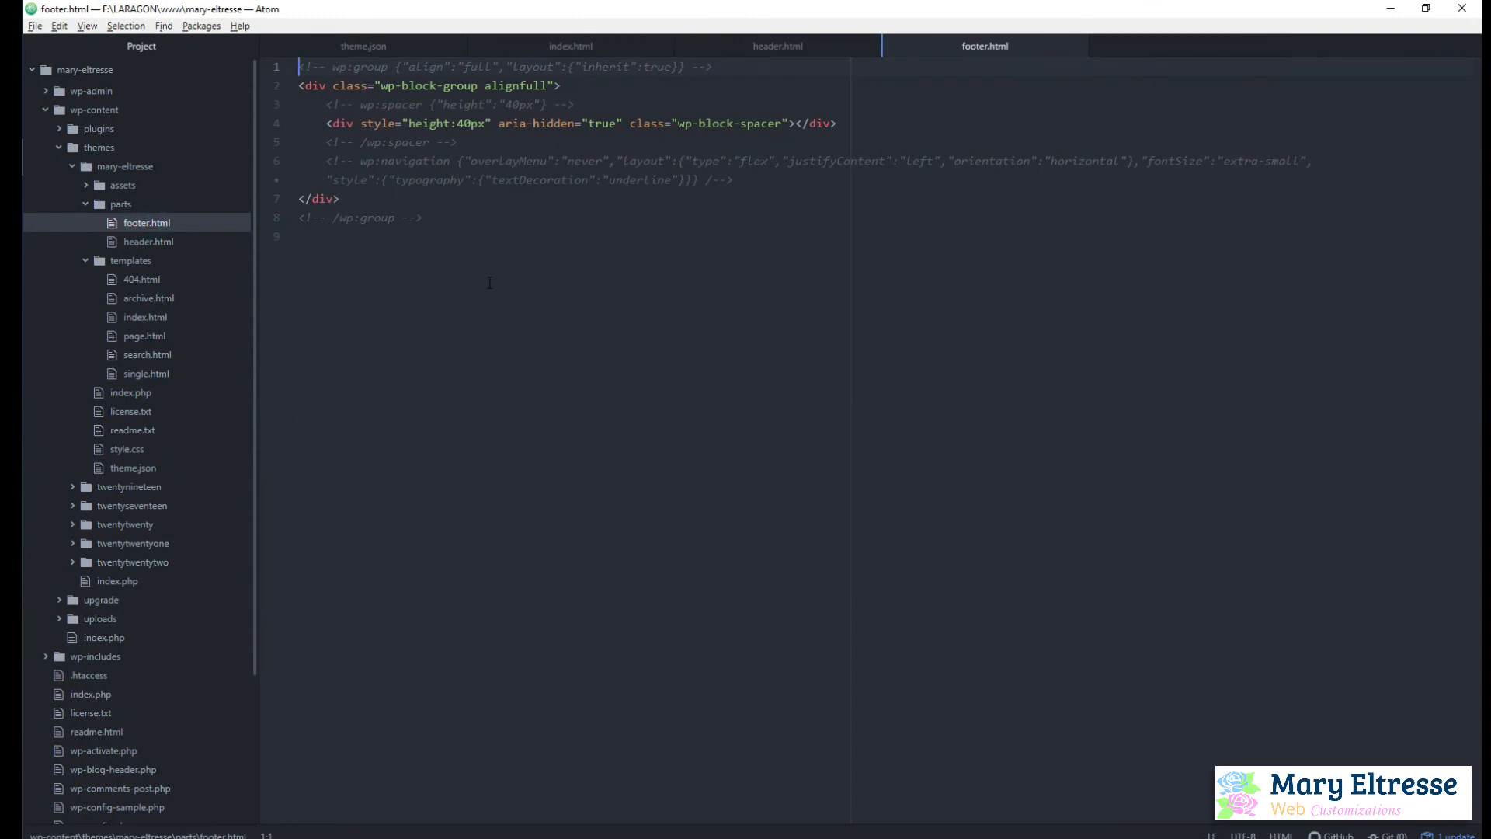
pyautogui.hotkey('ctrl', 'a')
pyautogui.press('BackSpace')
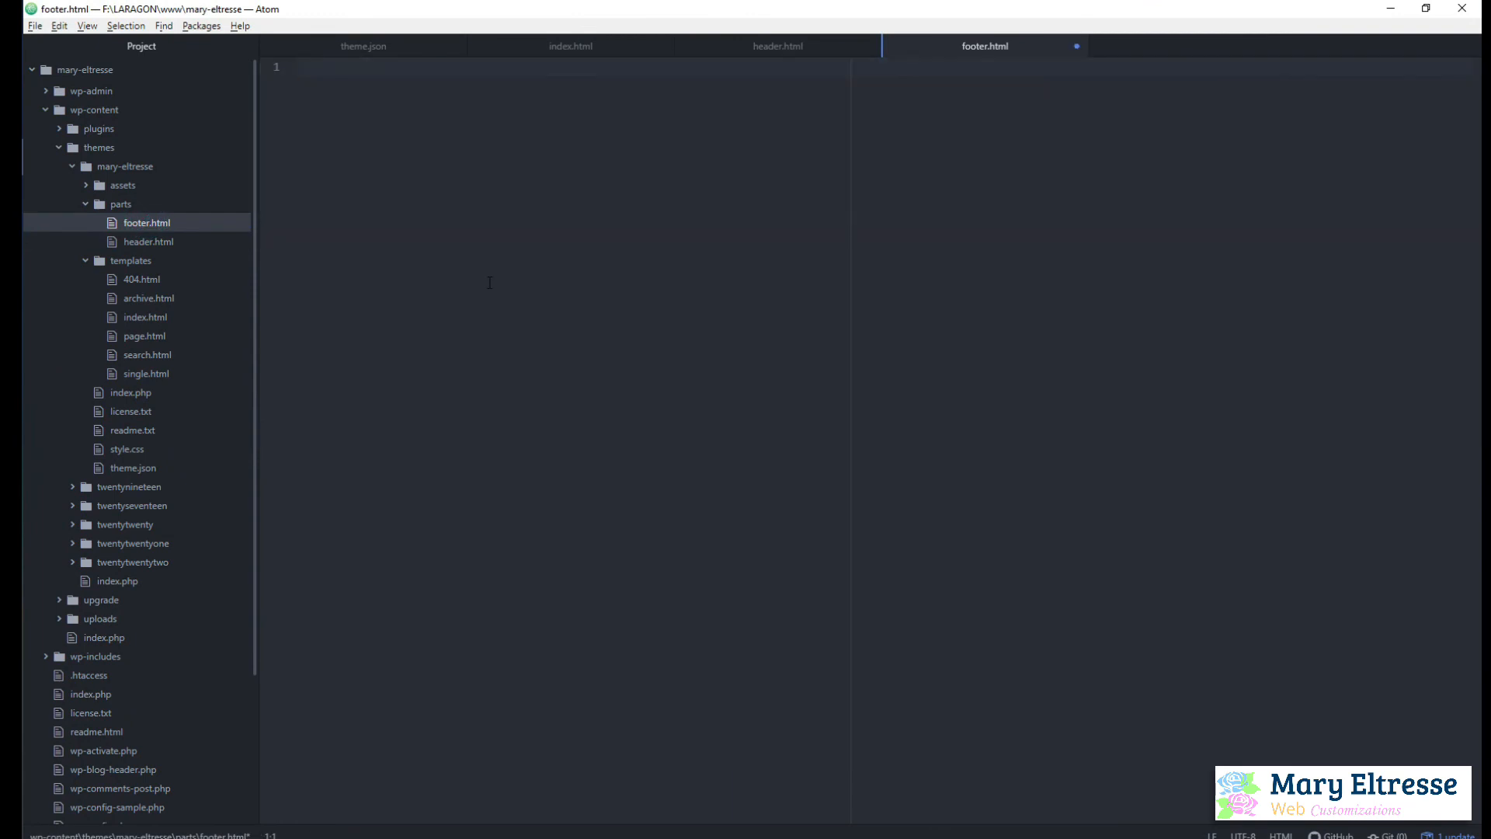
pyautogui.hotkey('ctrl', 'v')
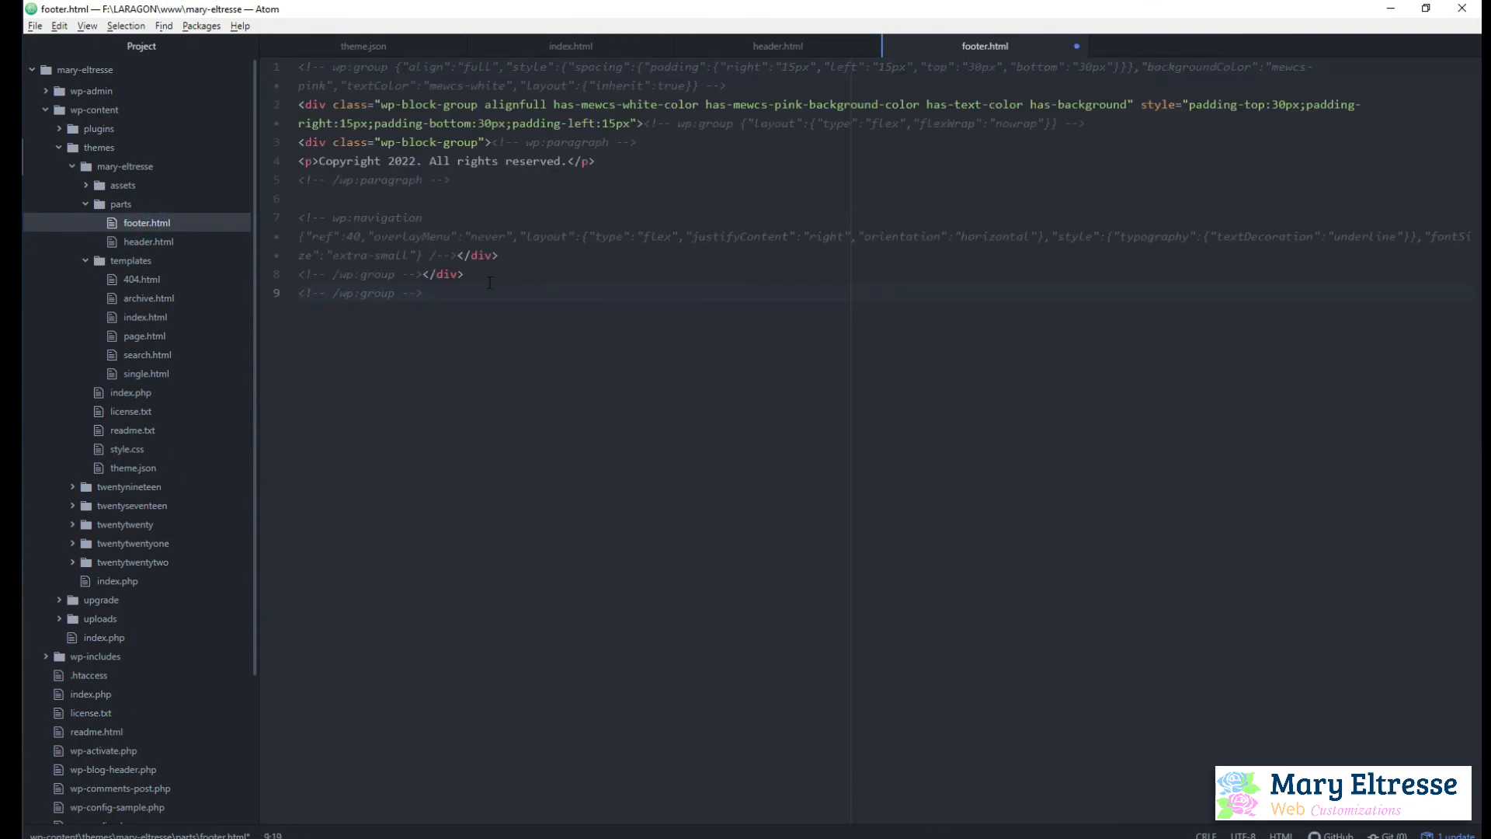
pyautogui.hotkey('ctrl', 's')
# Switch back to the WordPress site editor in Chrome and clear the customizations of the Footer template part
pyautogui.hotkey('alt', 'Tab')
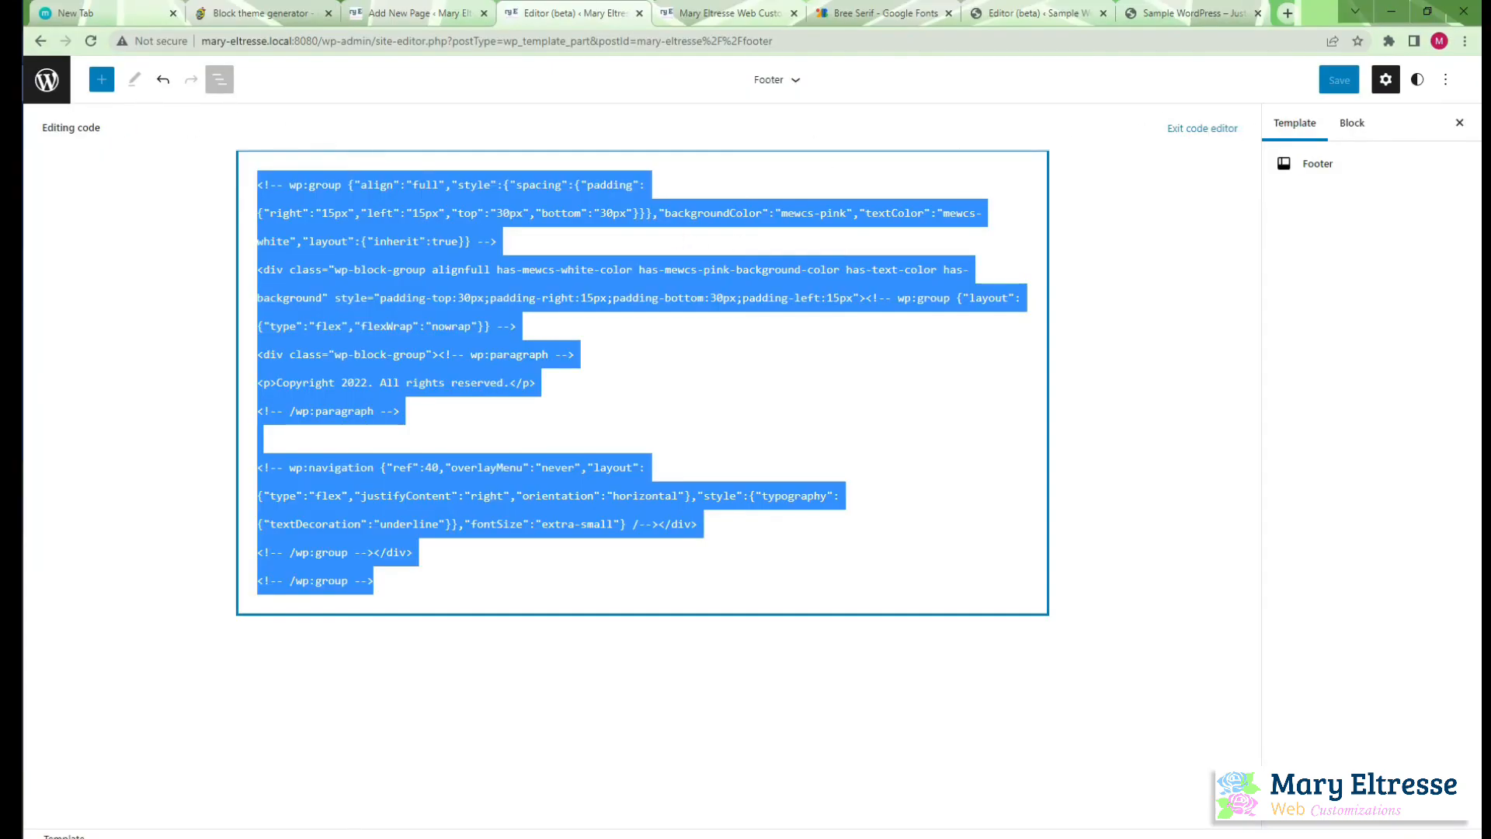
pyautogui.click(47, 79)
pyautogui.click(108, 293)
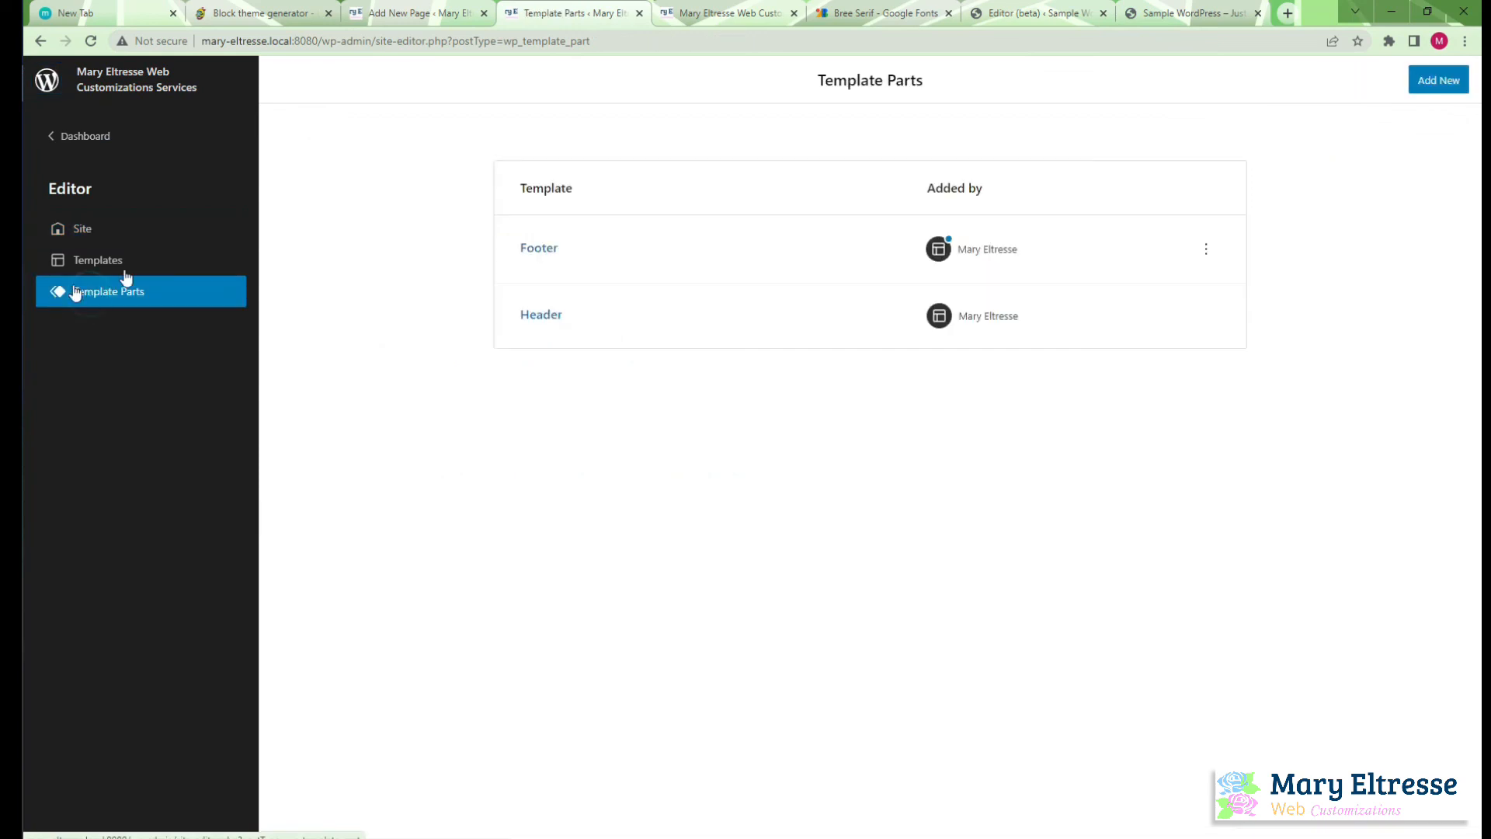
pyautogui.click(1201, 248)
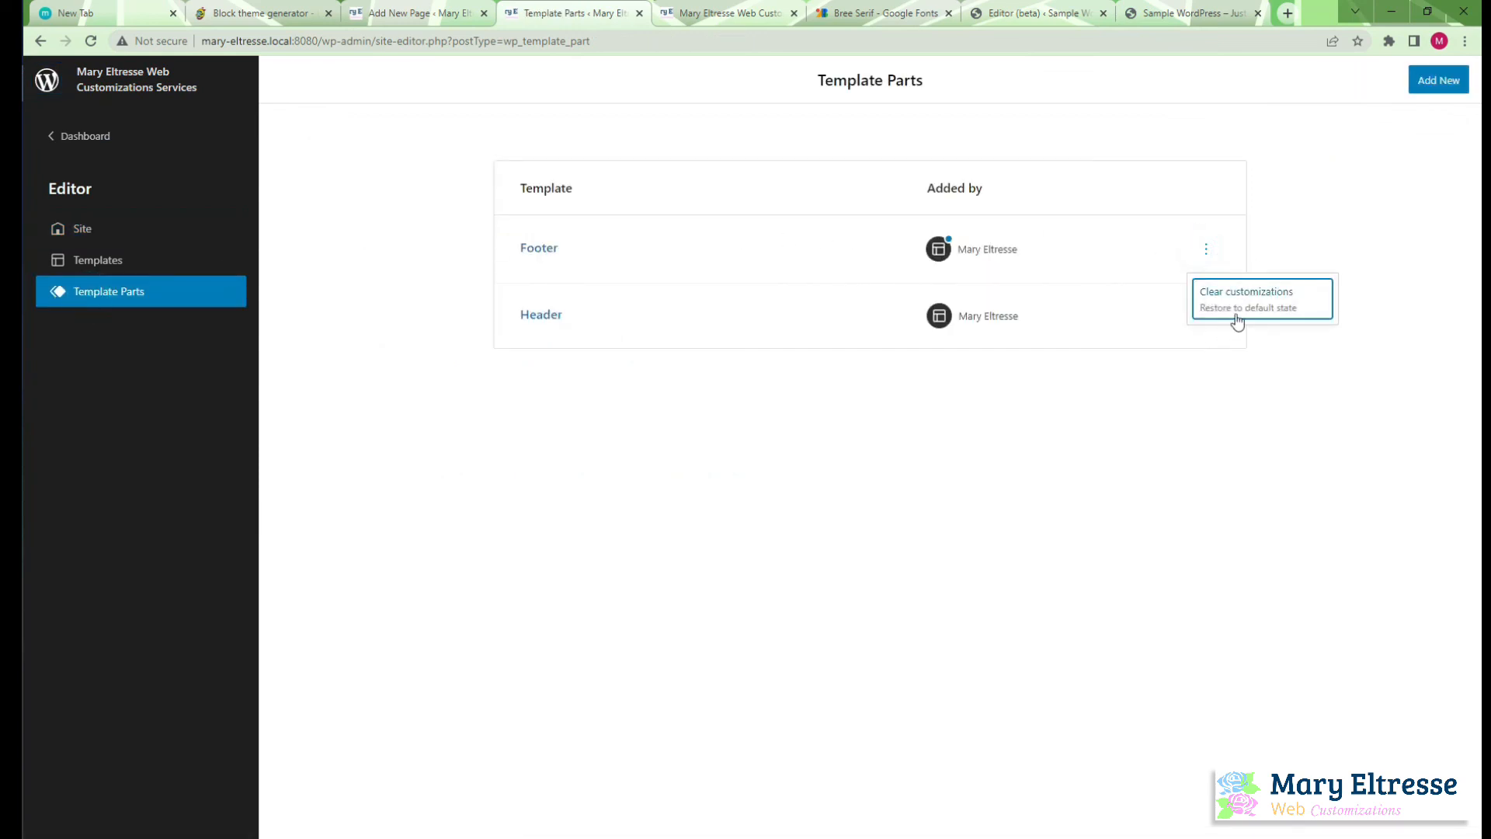
pyautogui.click(1238, 295)
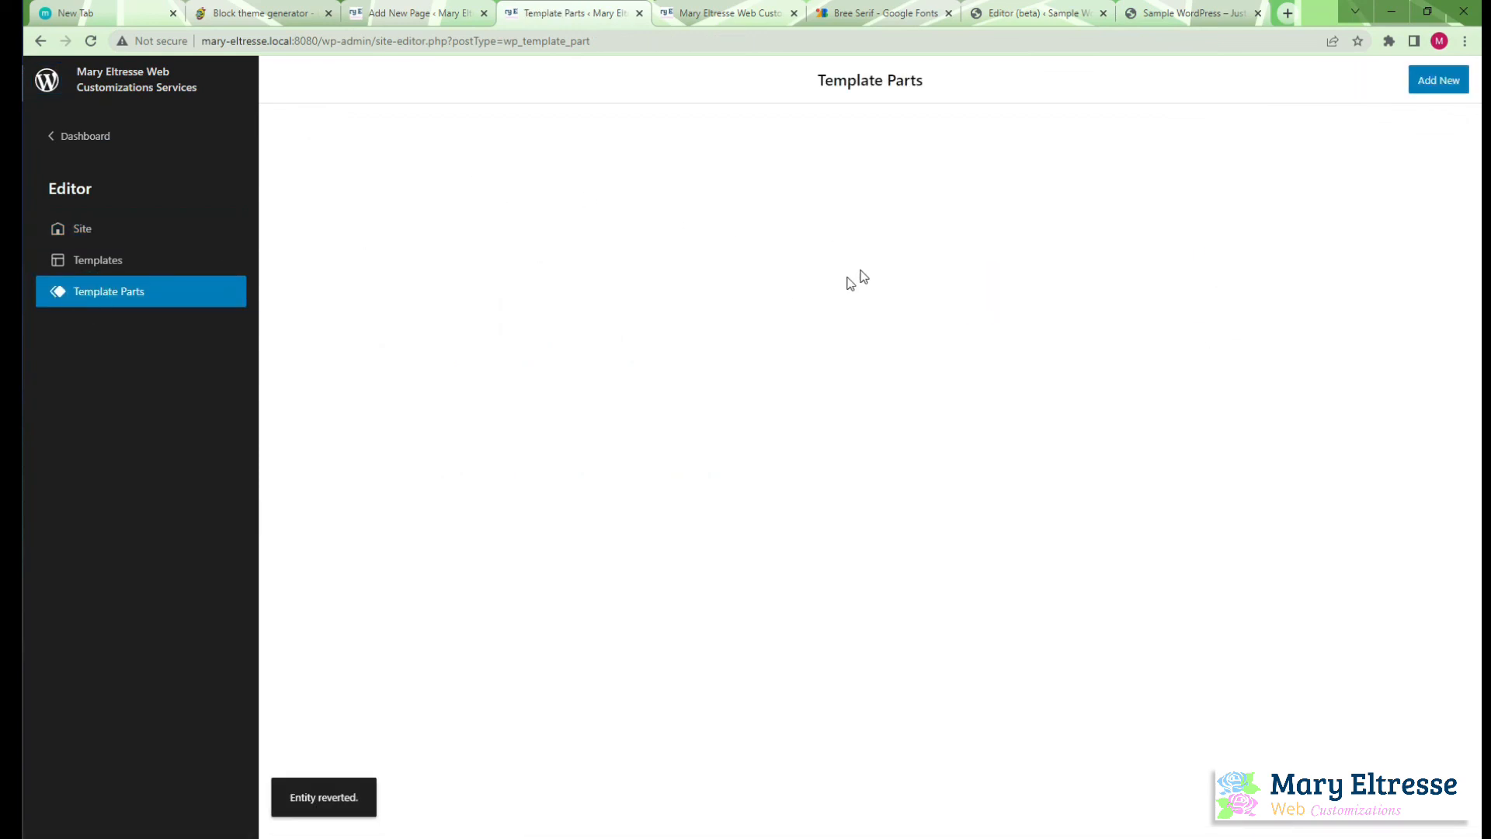
# Reopen the Footer template part in the visual editor to check its layout, and return to the site's front page
pyautogui.click(531, 249)
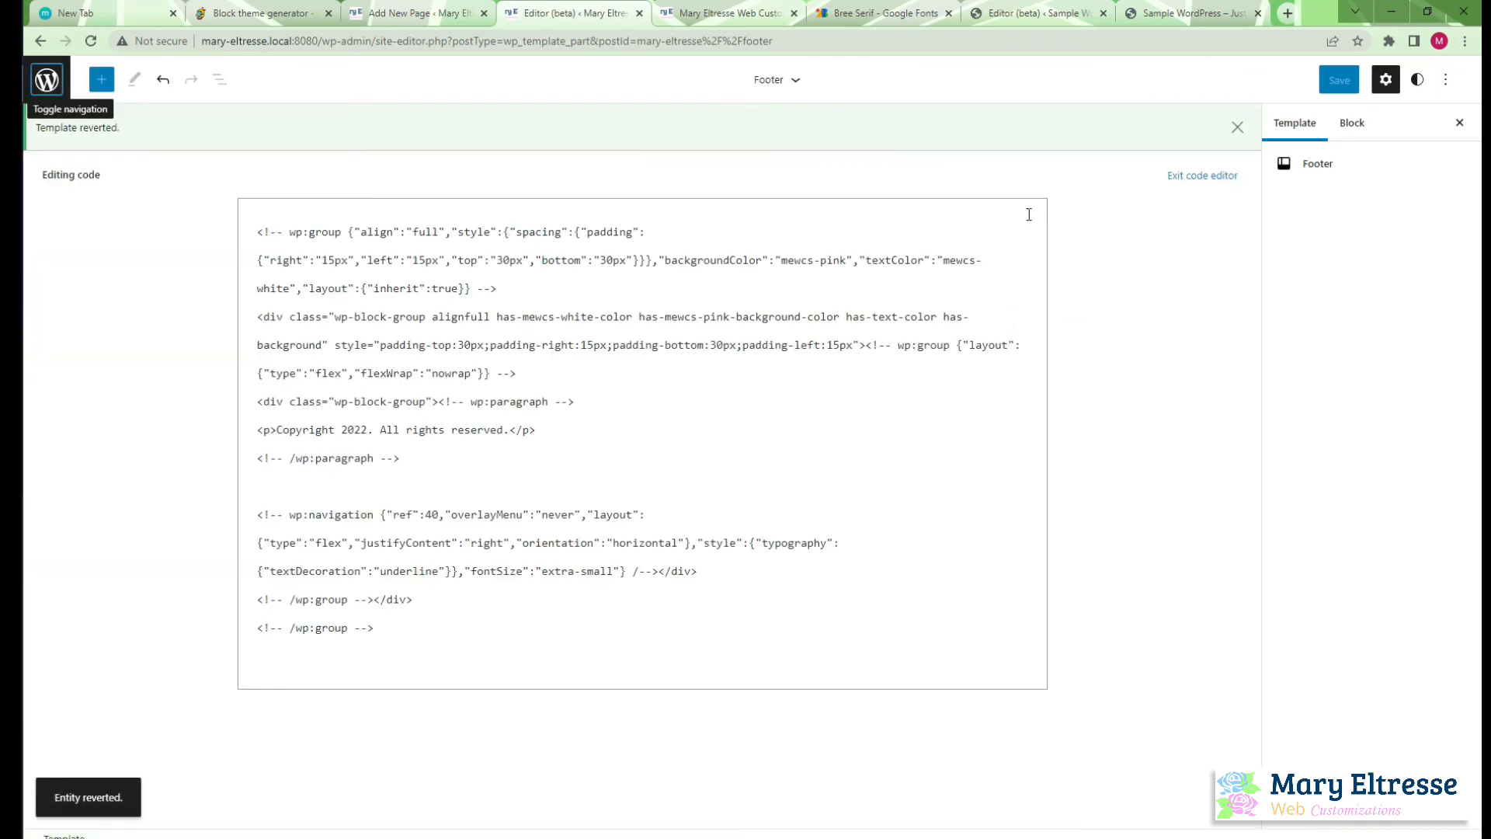
pyautogui.click(1446, 83)
pyautogui.click(1311, 276)
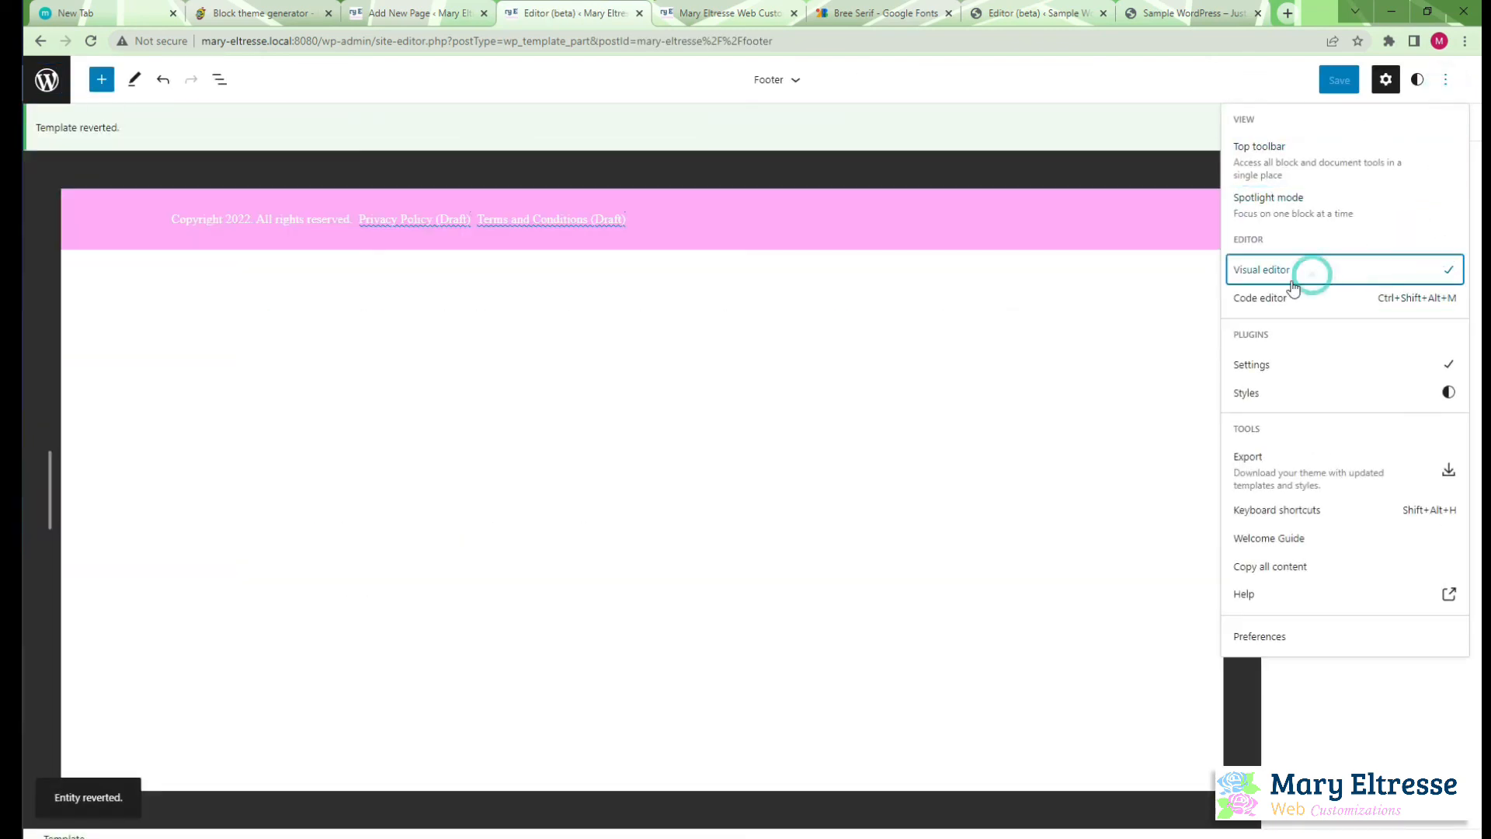
pyautogui.click(862, 356)
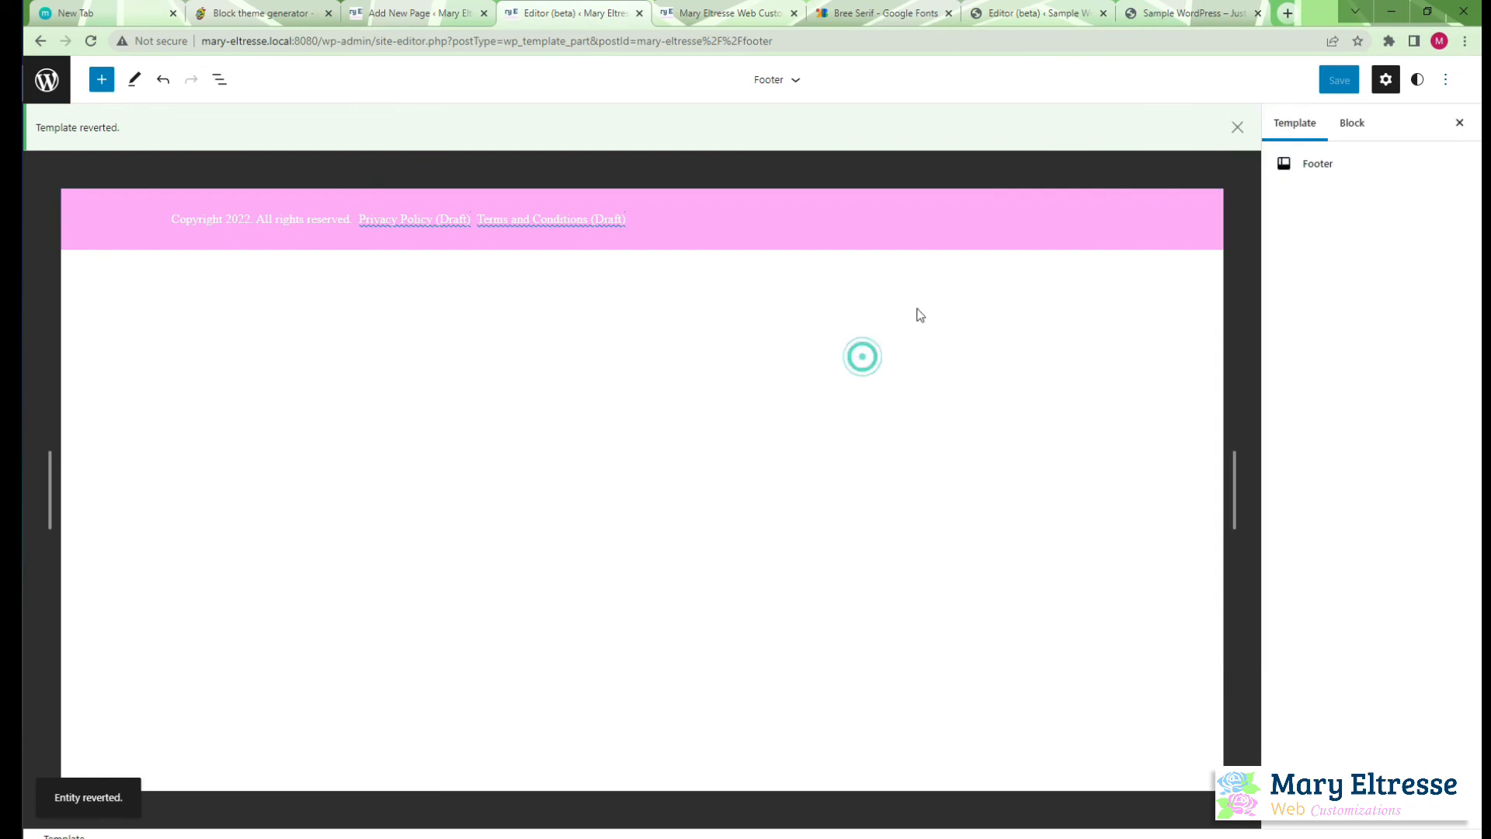
pyautogui.click(1238, 128)
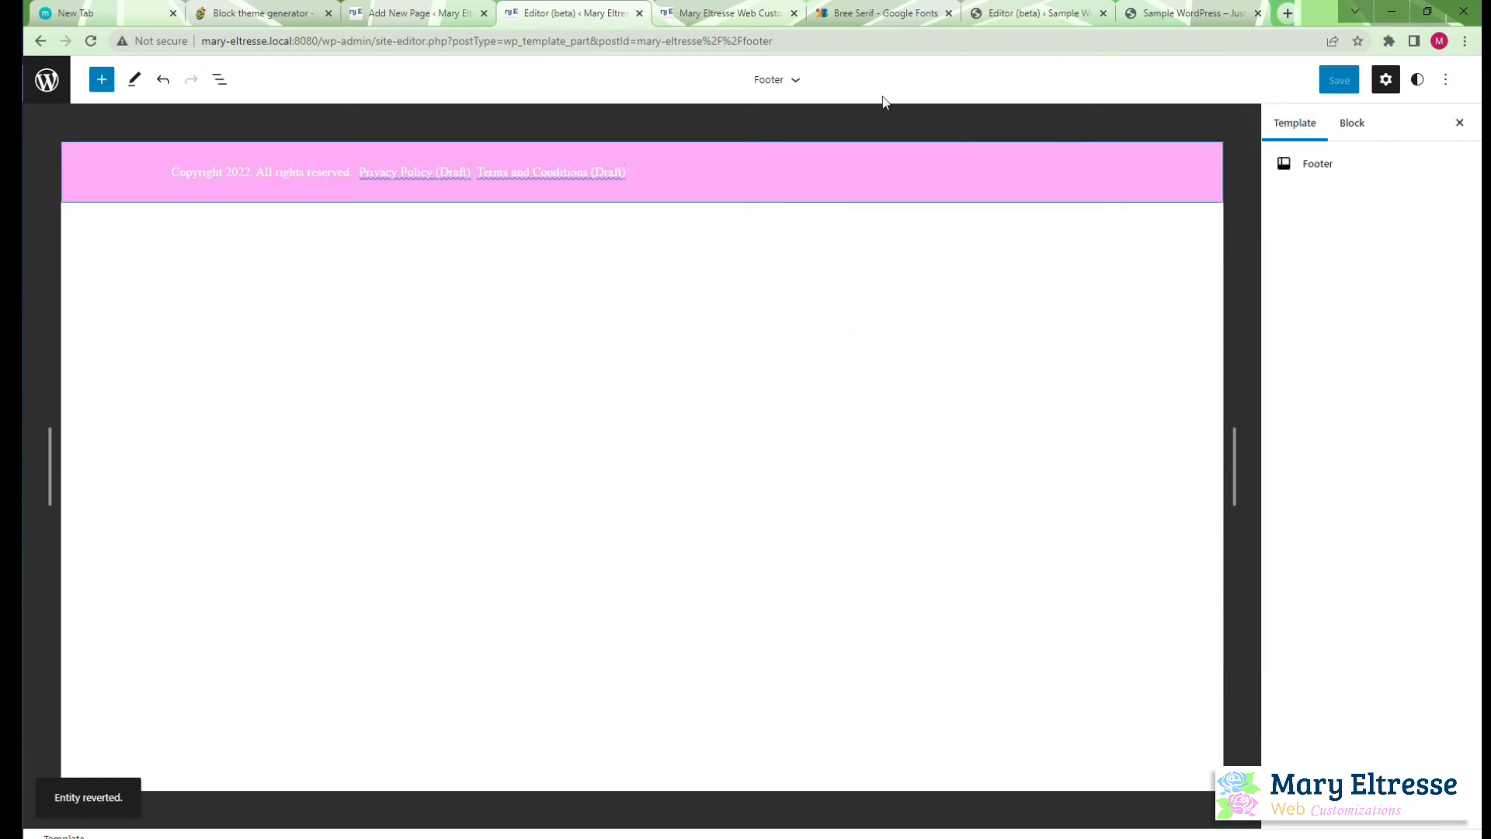
pyautogui.click(726, 13)
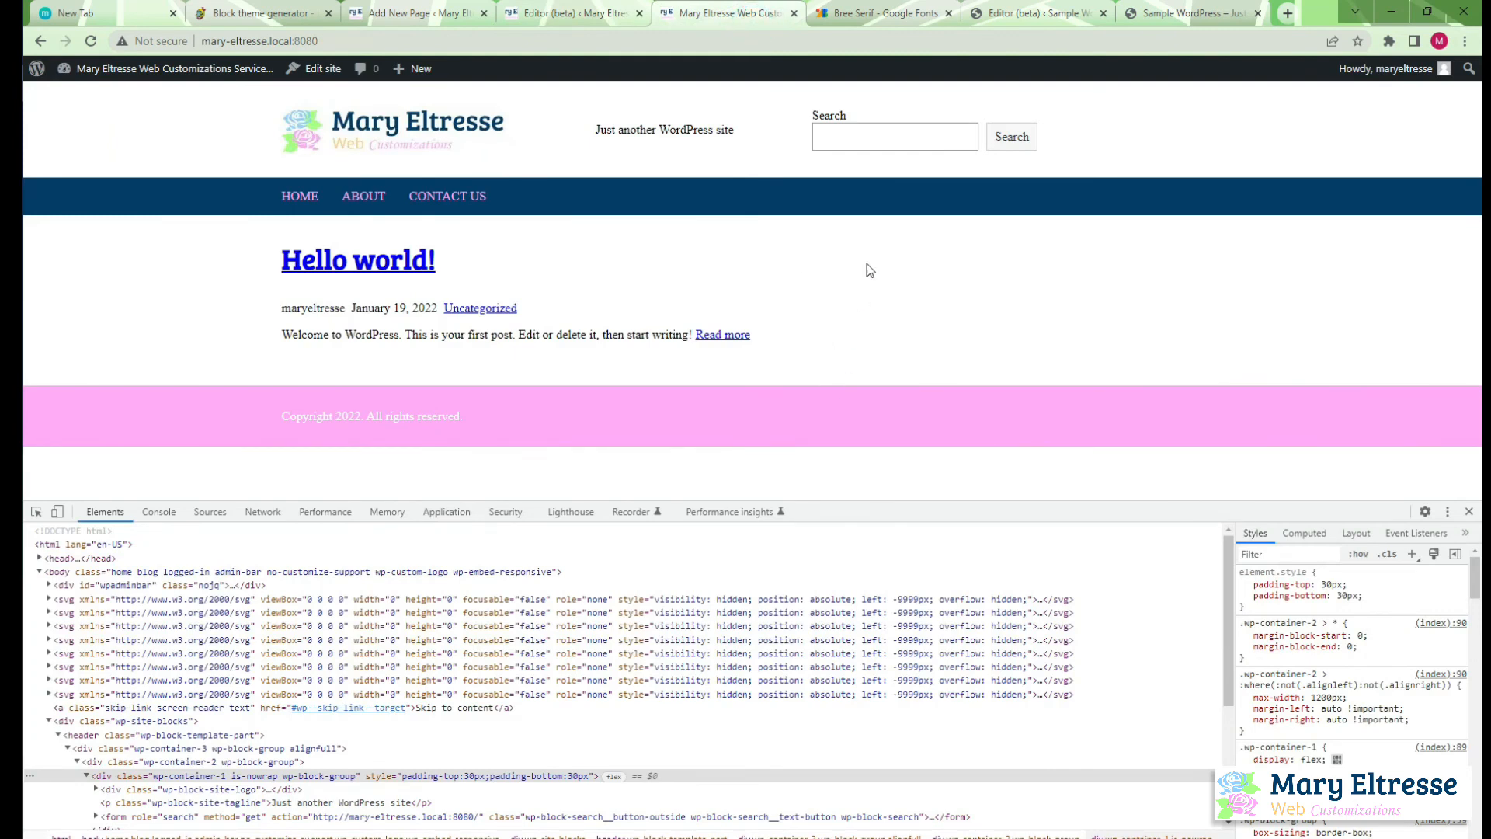